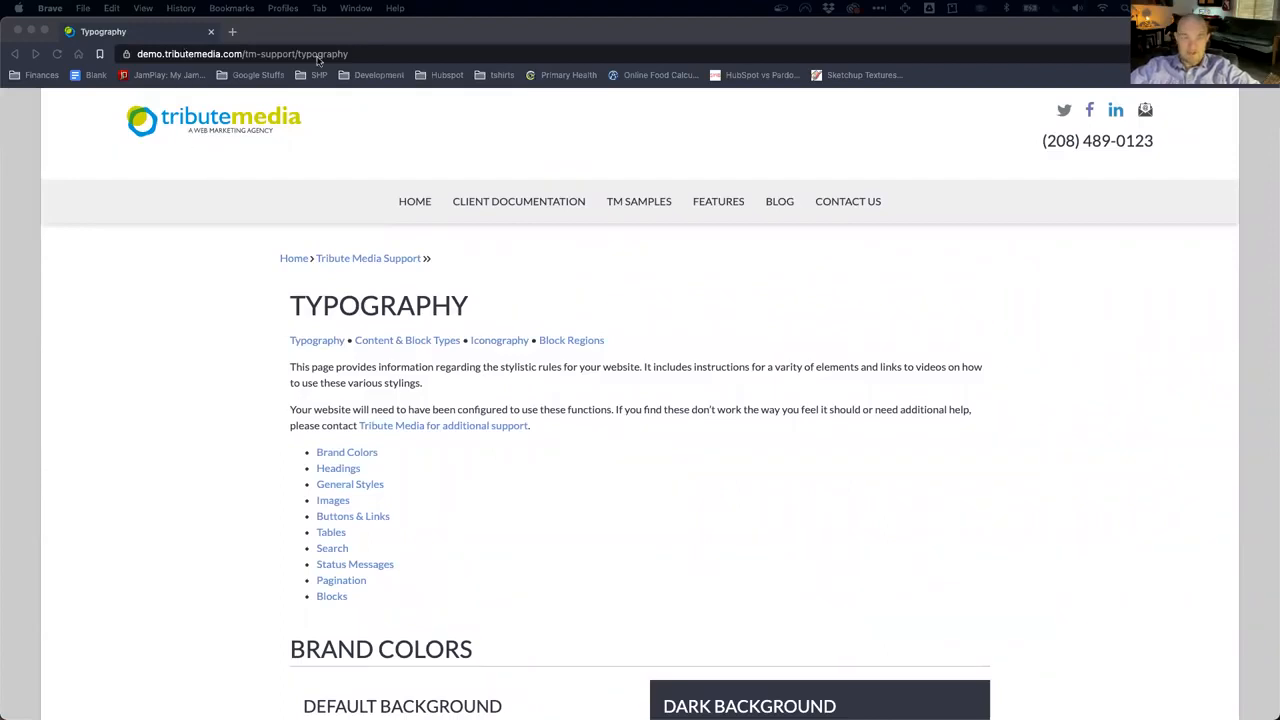
Step: Browse the support page and briefly play the secondary and accent heading styles video
left_click(517, 213)
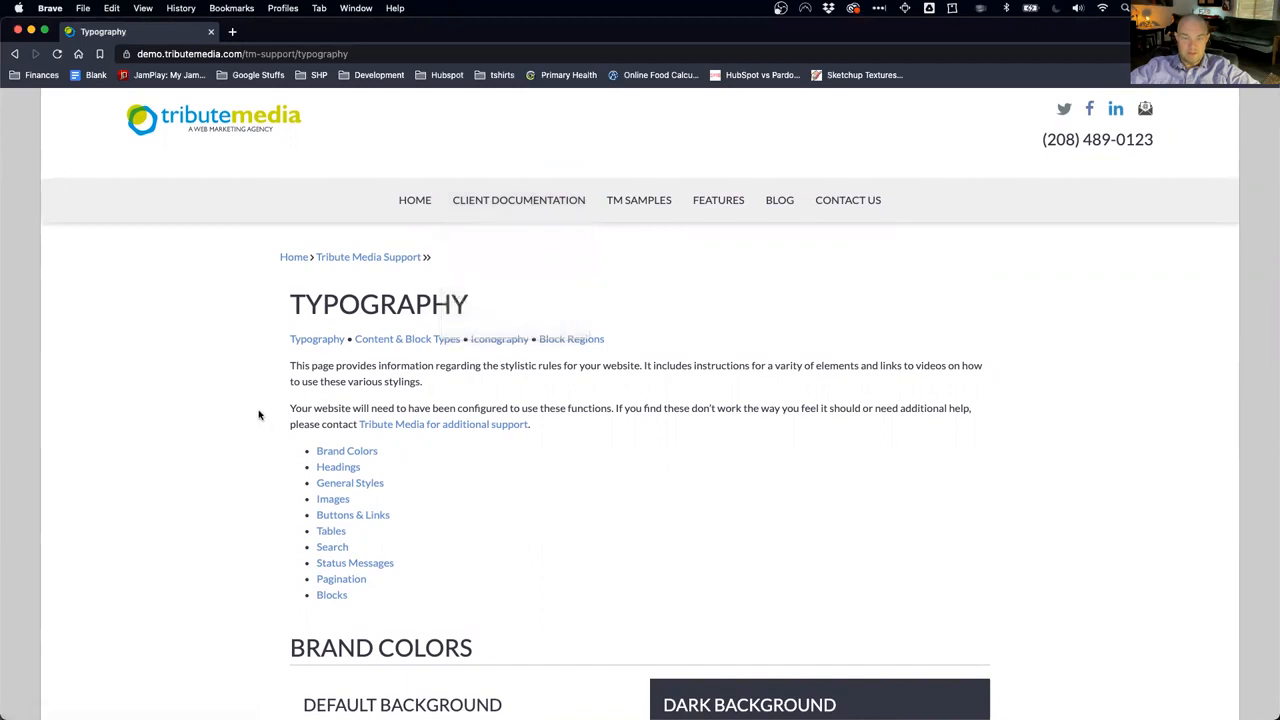
scroll(258, 413, "down", 8)
scroll(258, 413, "down", 2)
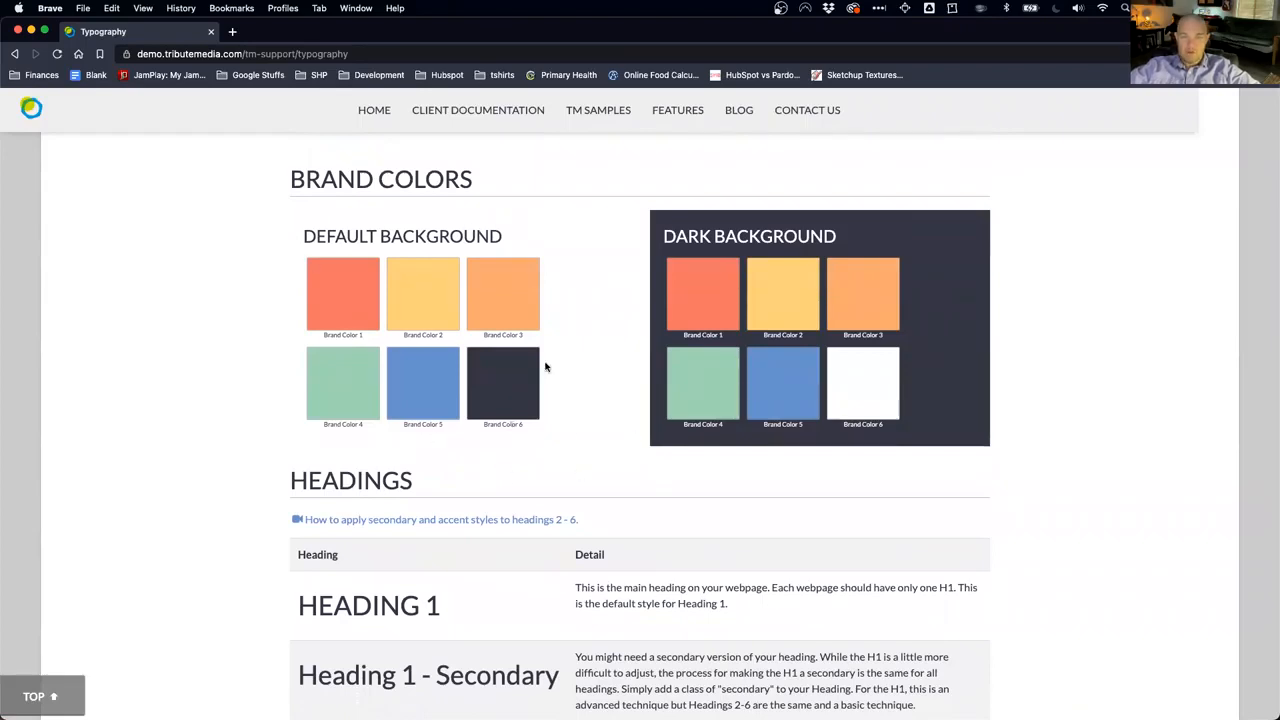
scroll(528, 426, "down", 10)
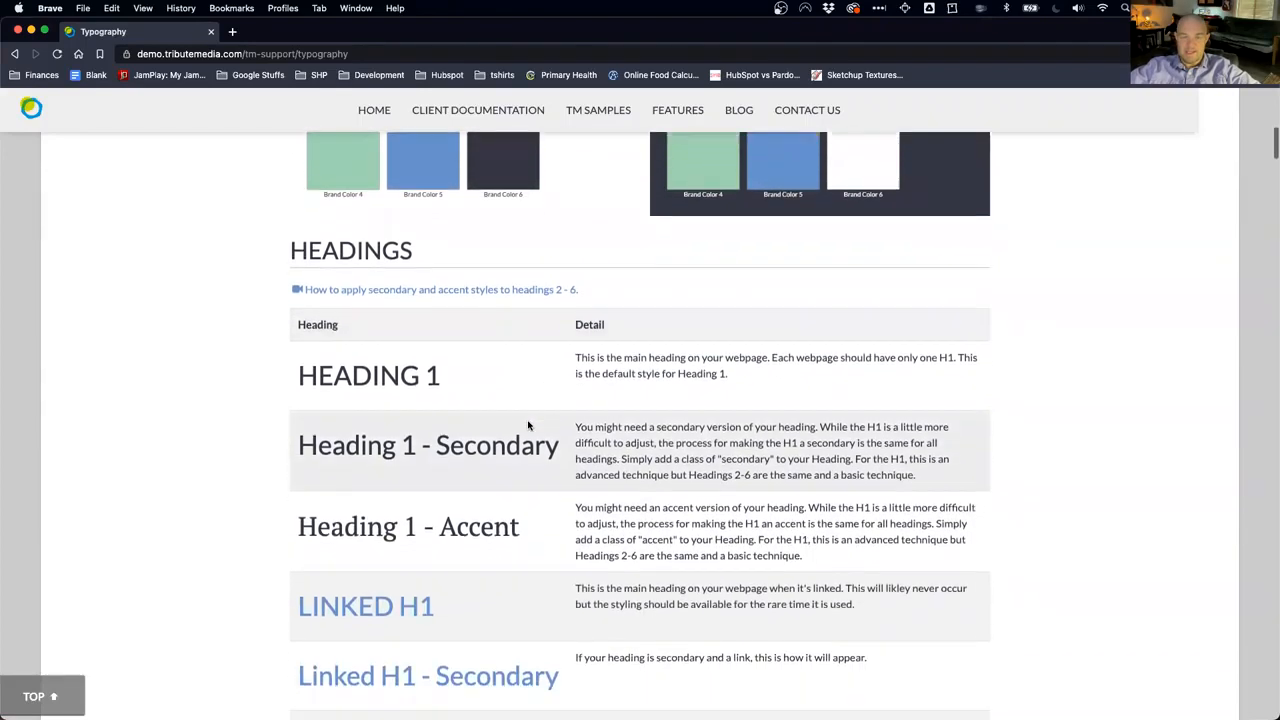
scroll(528, 426, "down", 12)
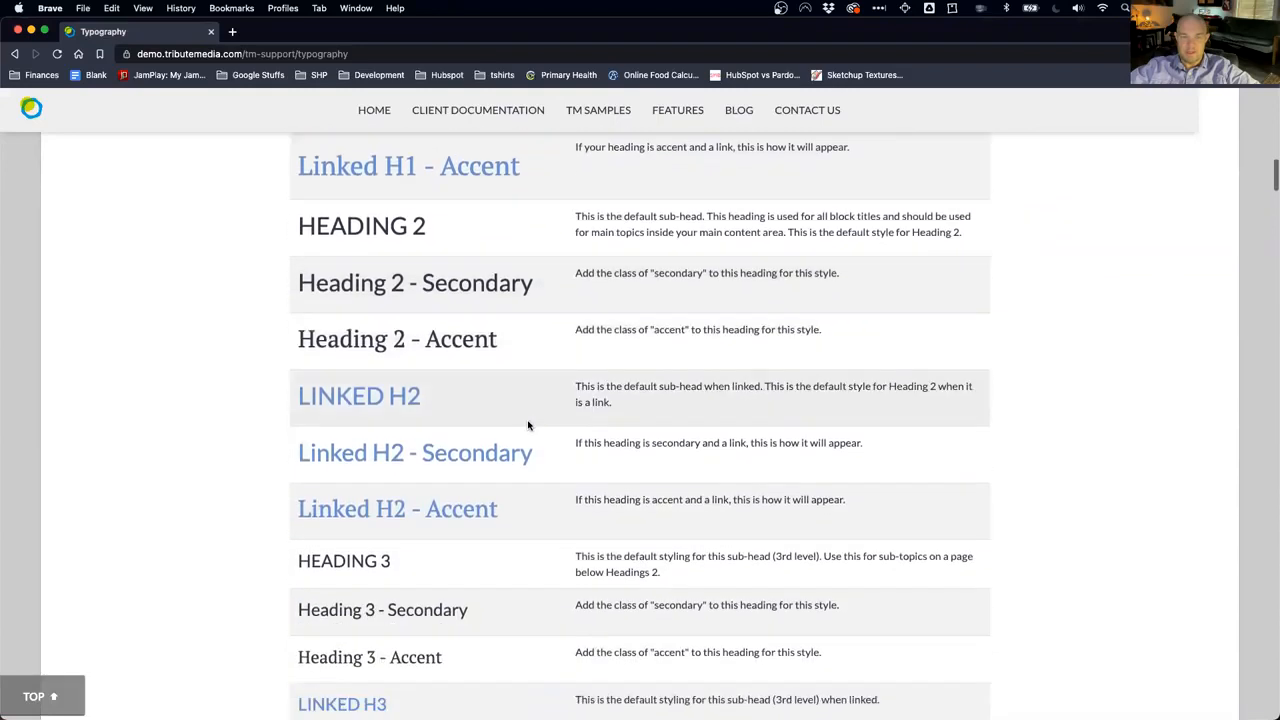
scroll(528, 426, "up", 15)
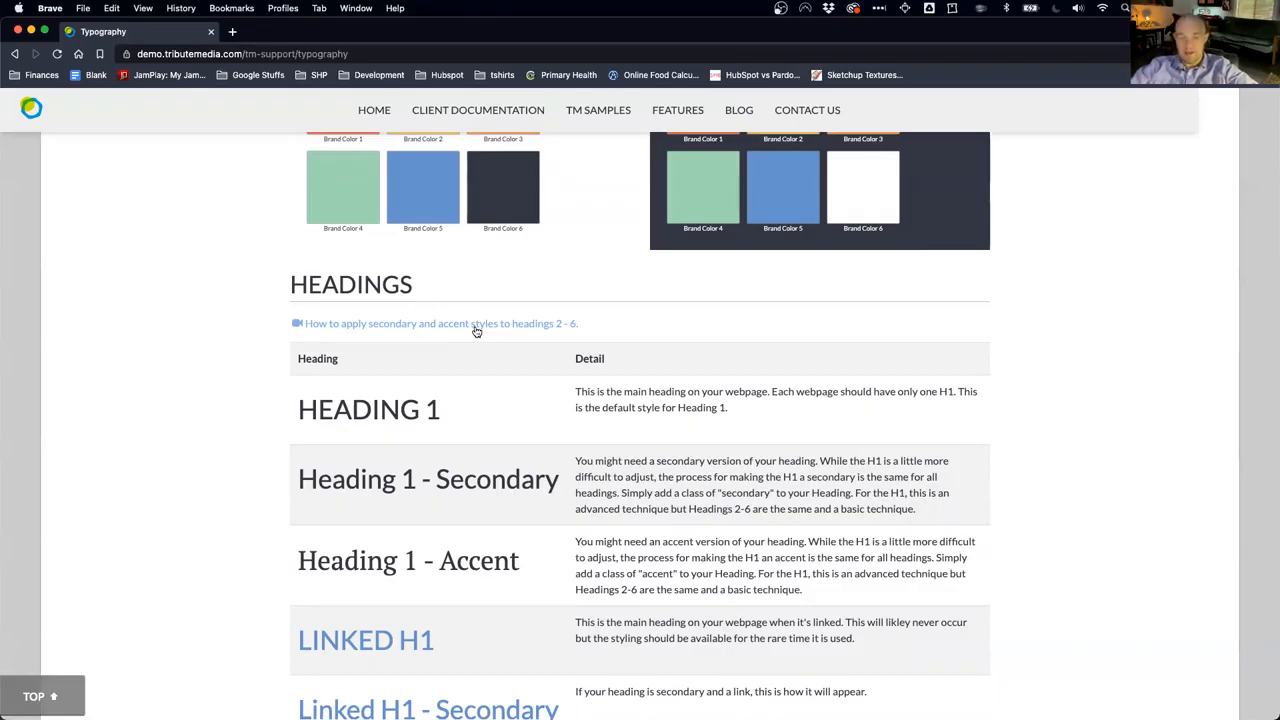
left_click(476, 327)
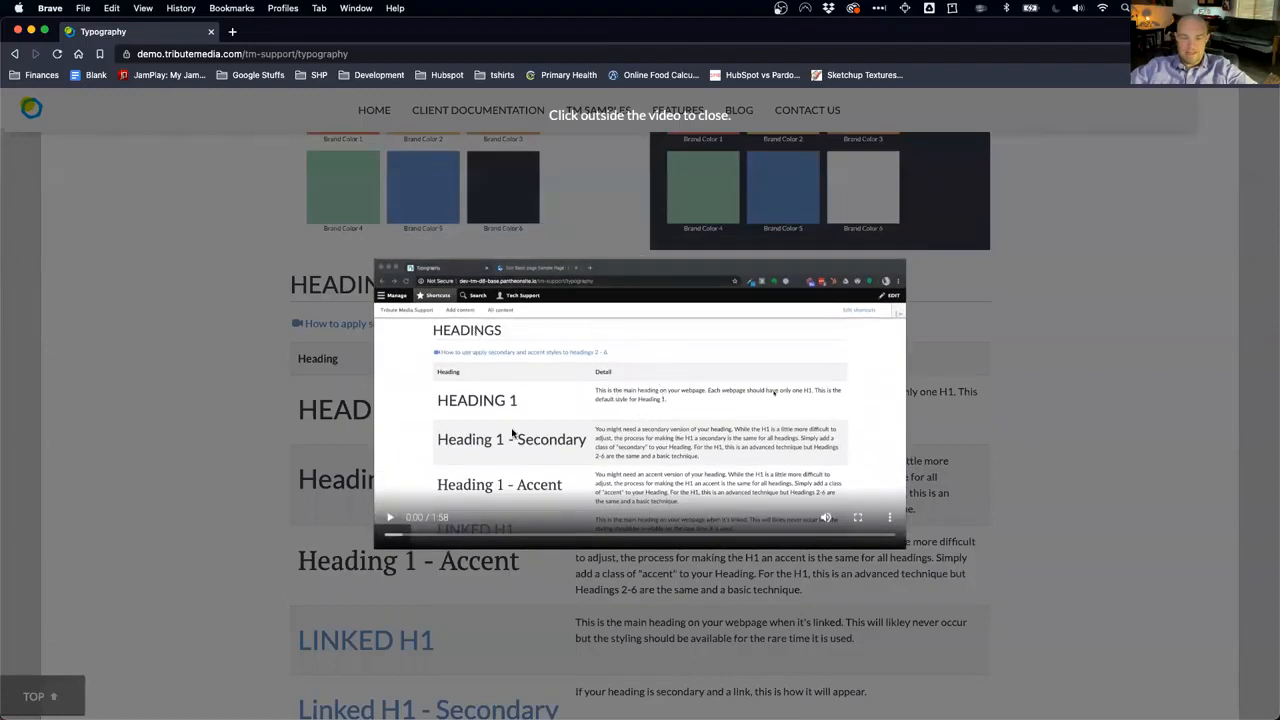
left_click(390, 518)
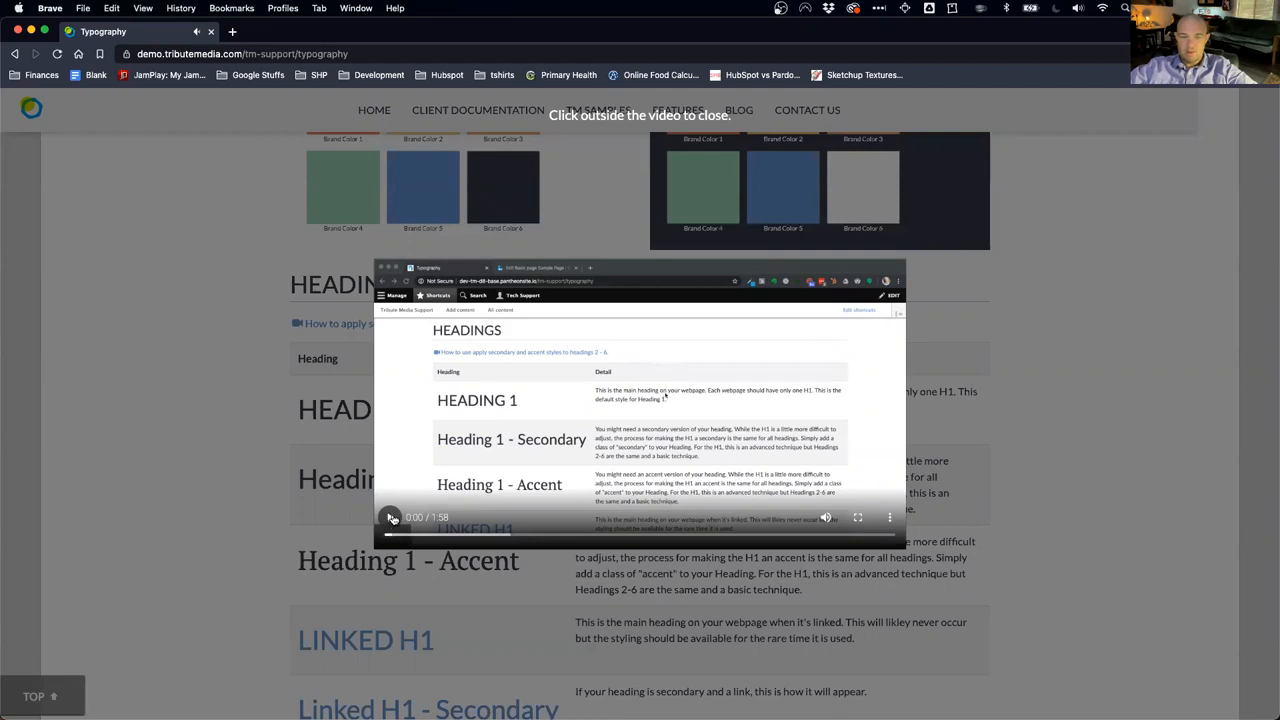
left_click(215, 409)
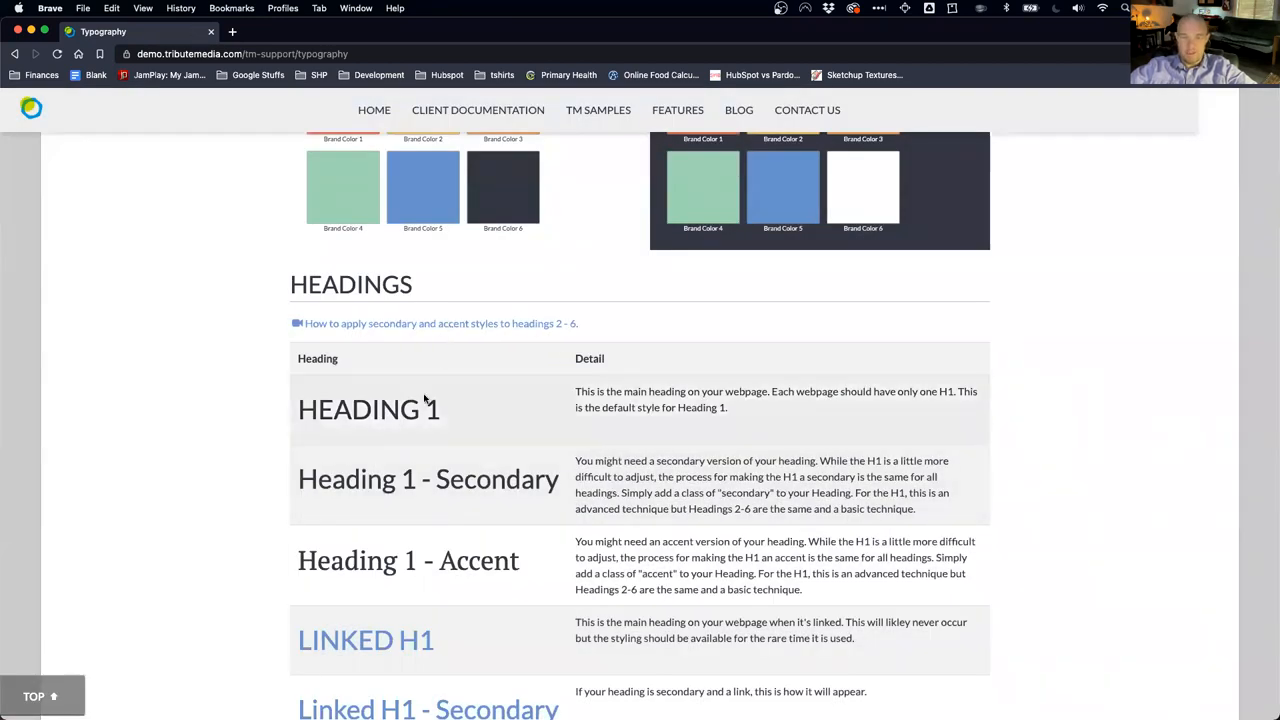
Step: Scroll up and down through the rest of the heading styles documentation page
scroll(465, 535, "down", 10)
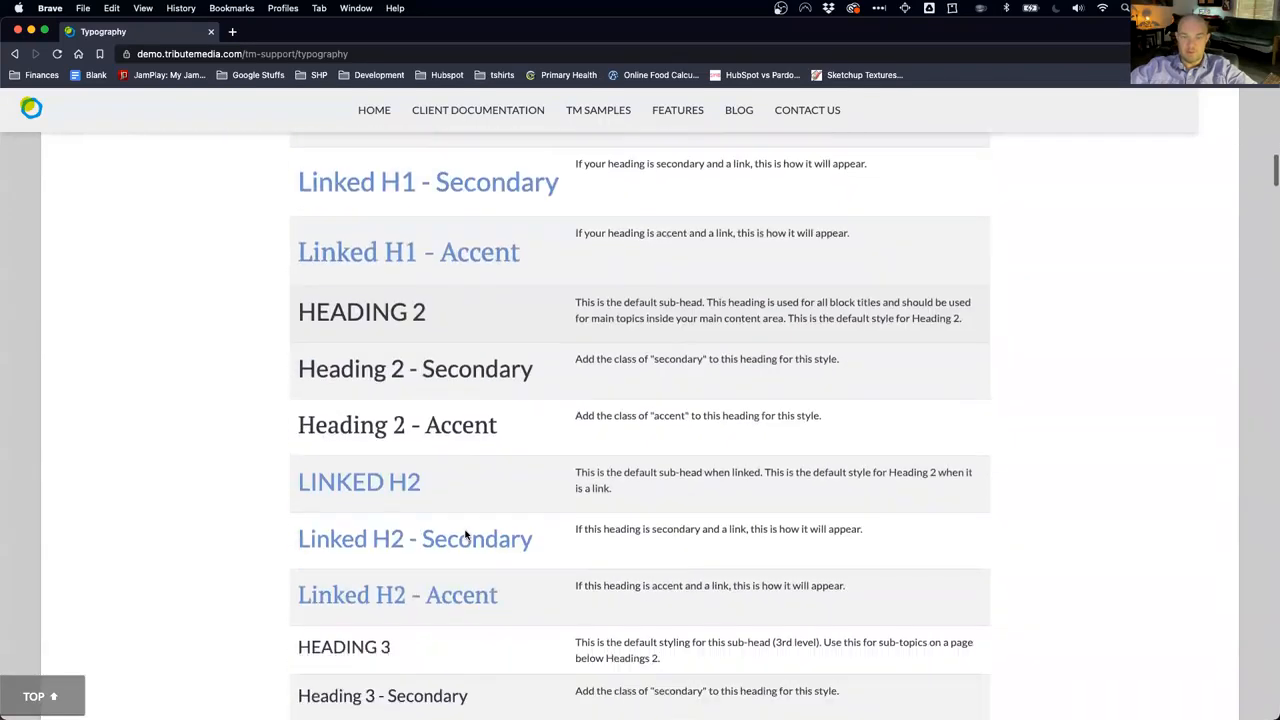
scroll(465, 535, "down", 15)
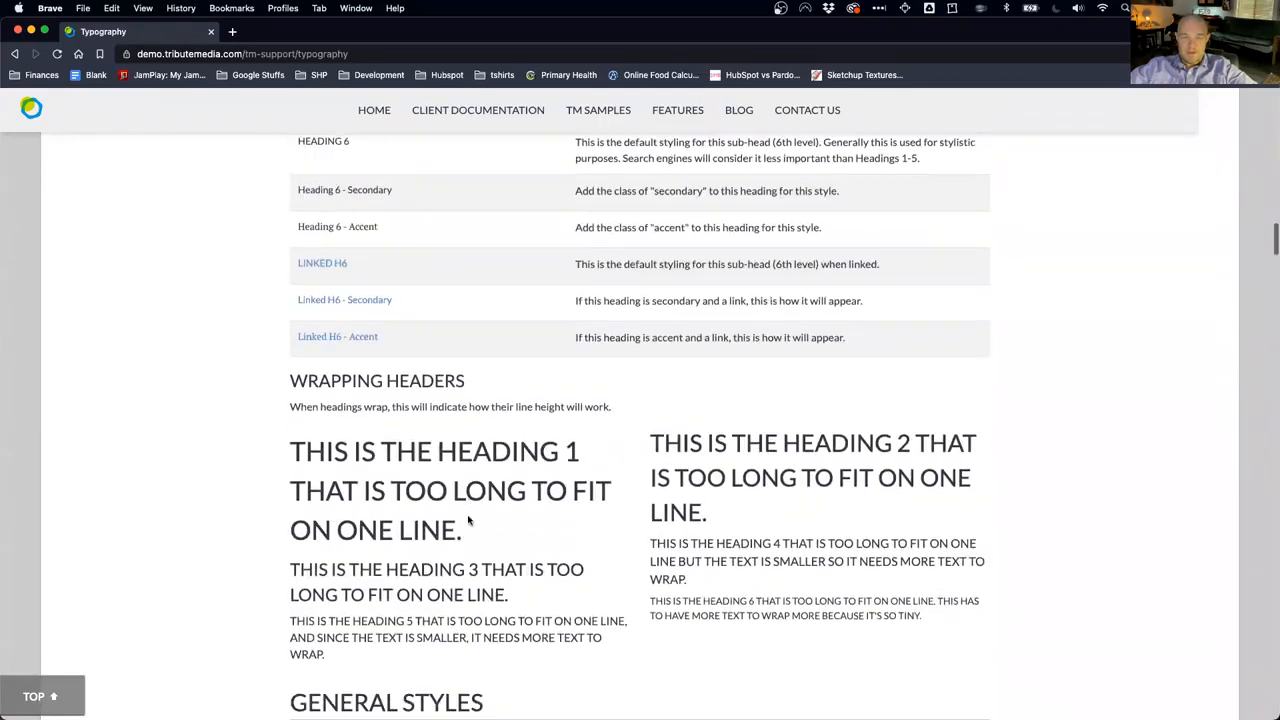
scroll(467, 518, "down", 3)
scroll(467, 518, "up", 2)
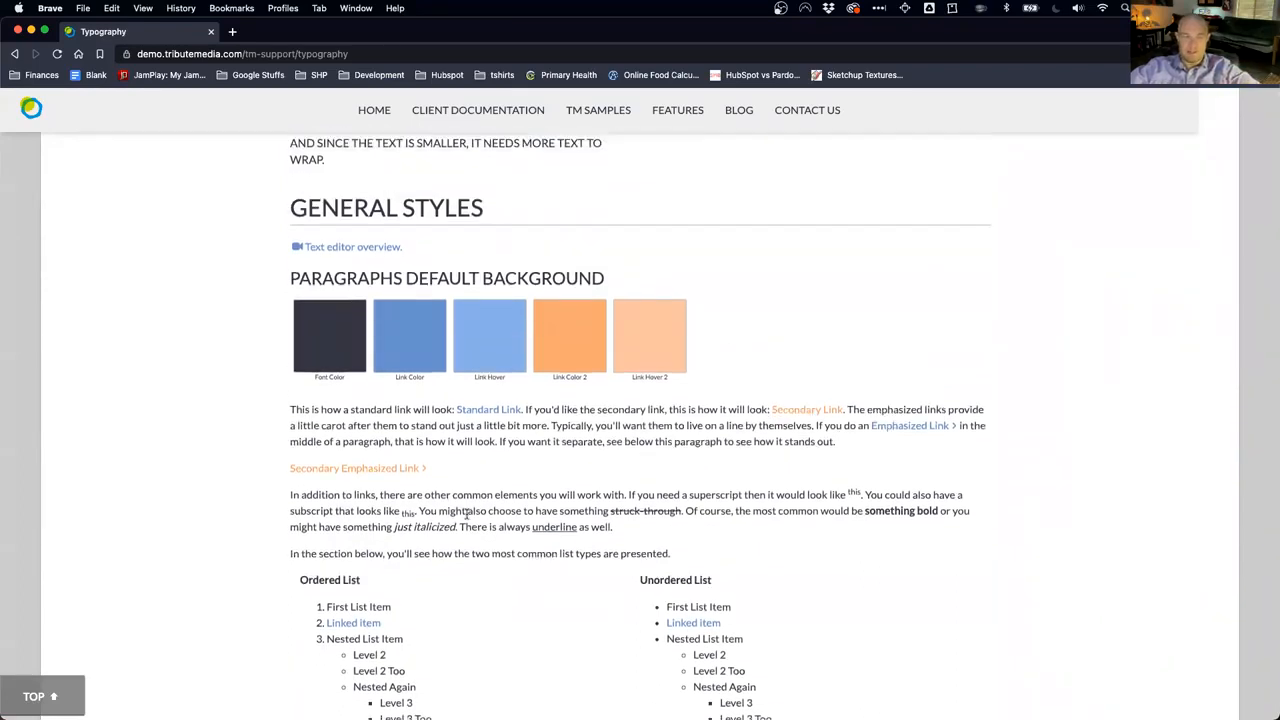
scroll(465, 515, "down", 12)
scroll(467, 518, "down", 15)
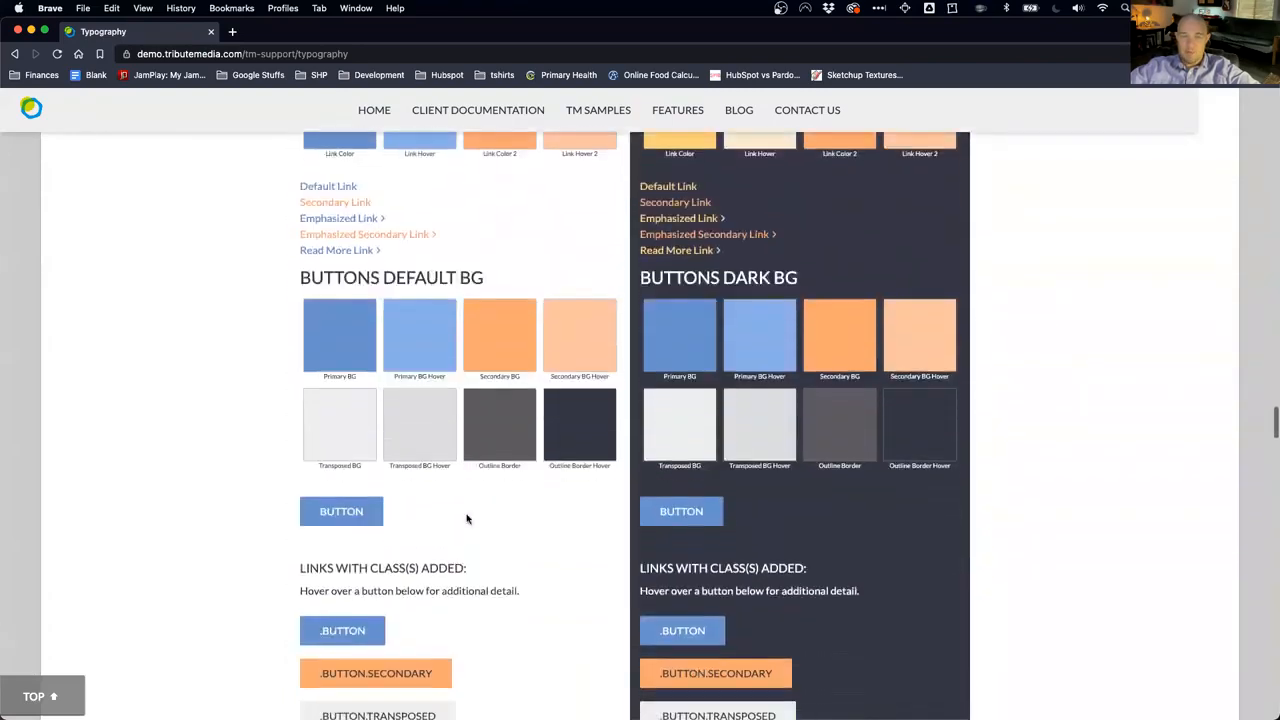
scroll(466, 518, "down", 3)
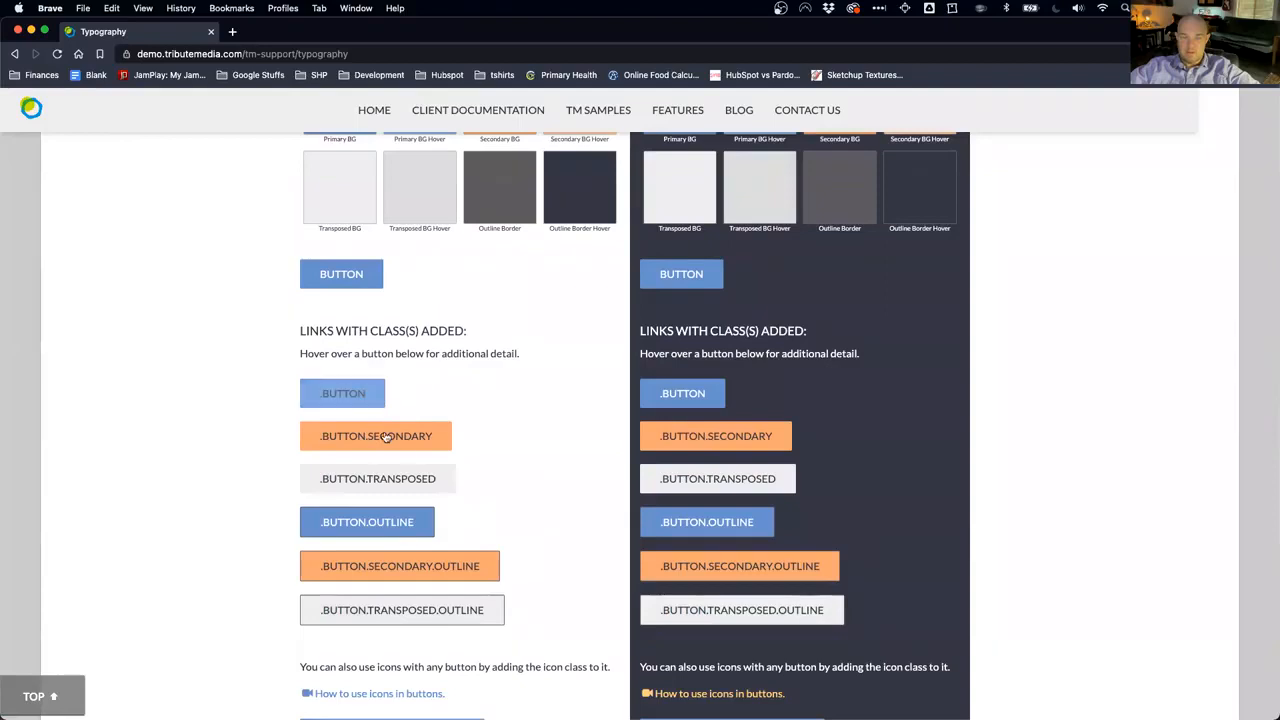
scroll(420, 470, "down", 5)
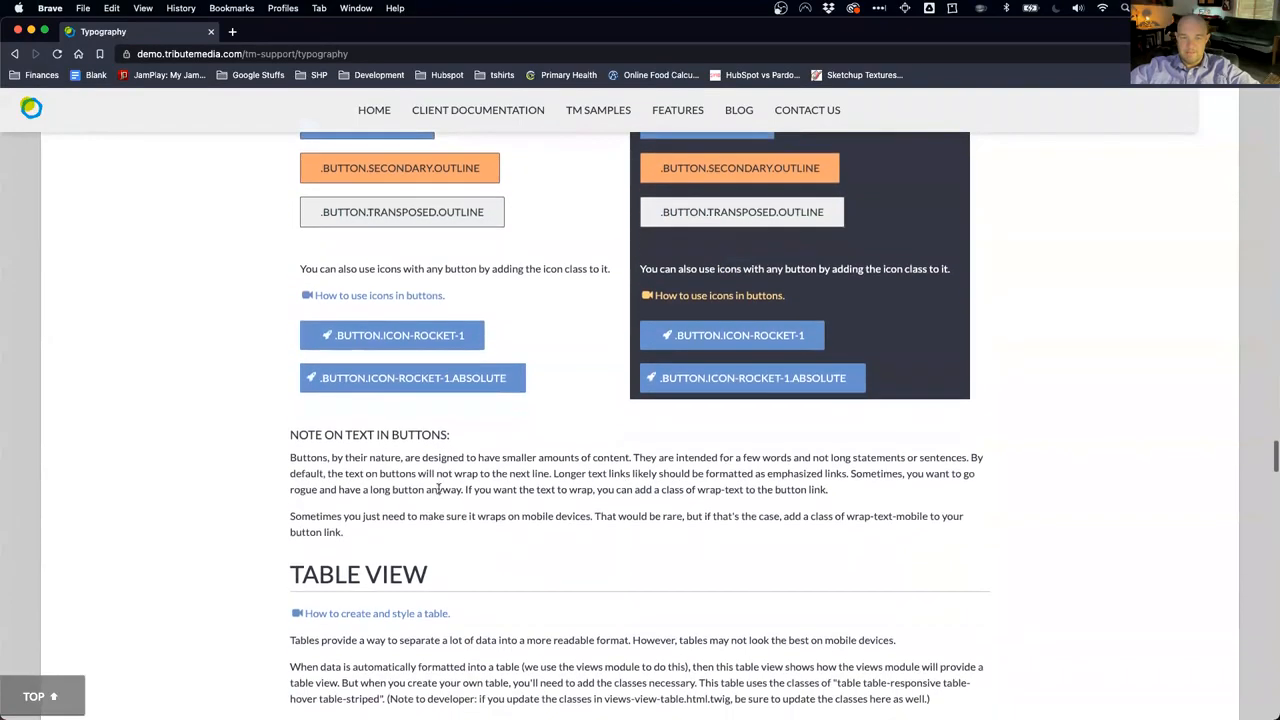
scroll(438, 488, "up", 1)
scroll(453, 298, "up", 10)
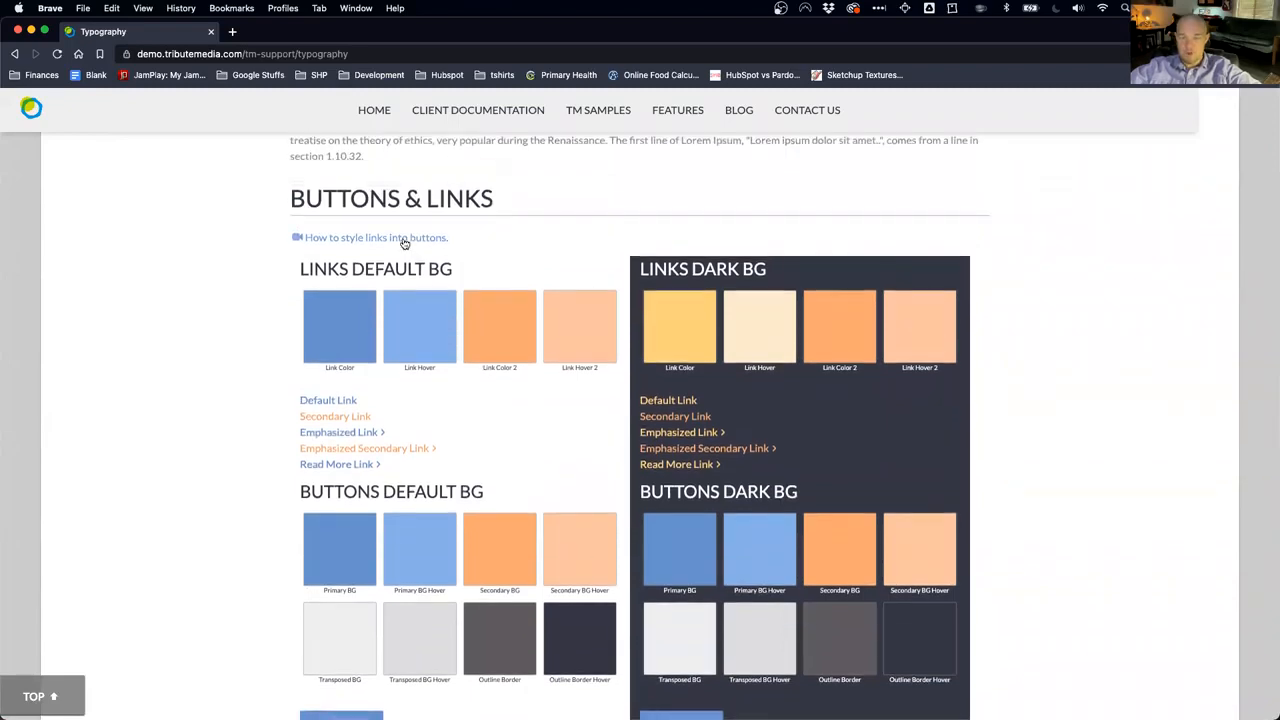
scroll(493, 461, "down", 5)
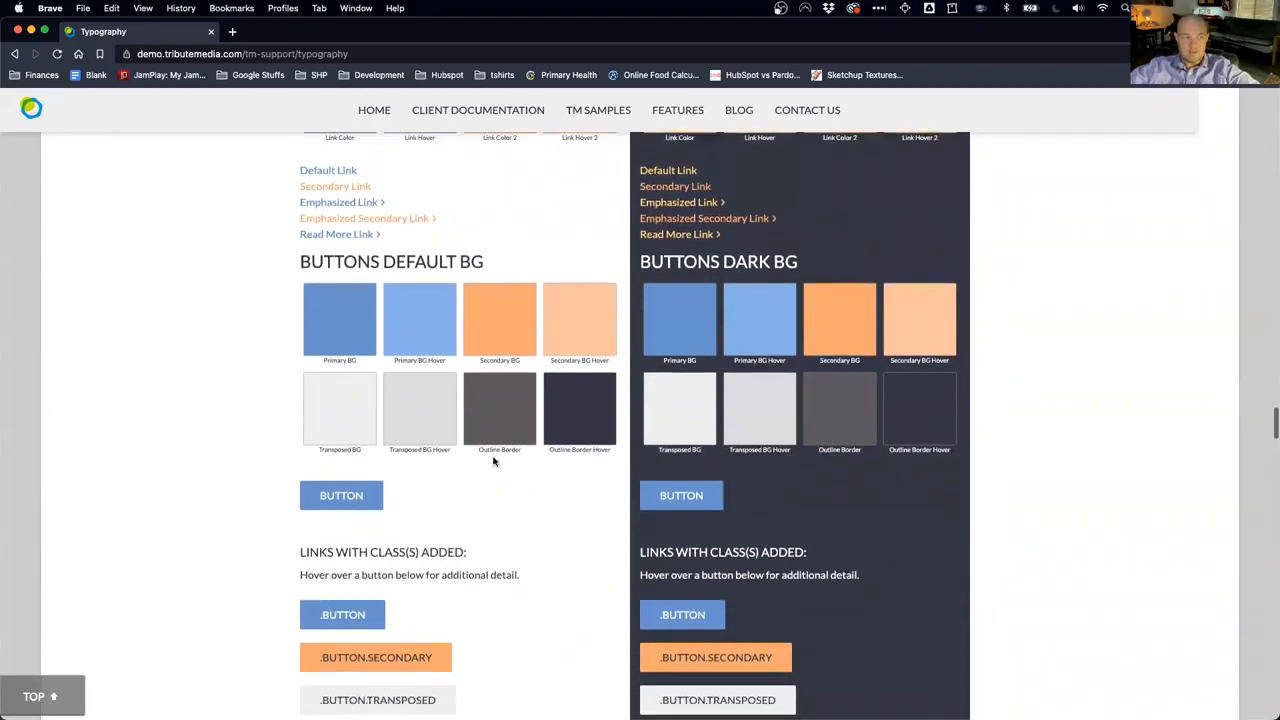
scroll(493, 461, "down", 10)
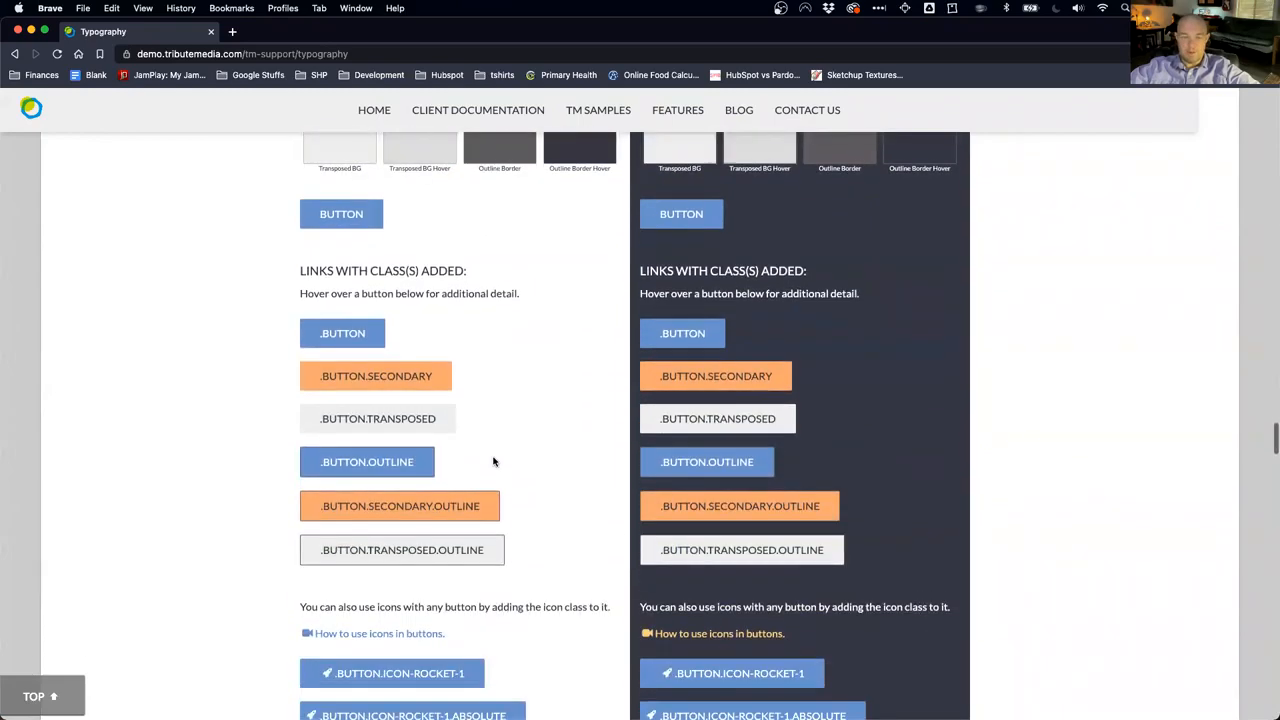
scroll(493, 456, "up", 20)
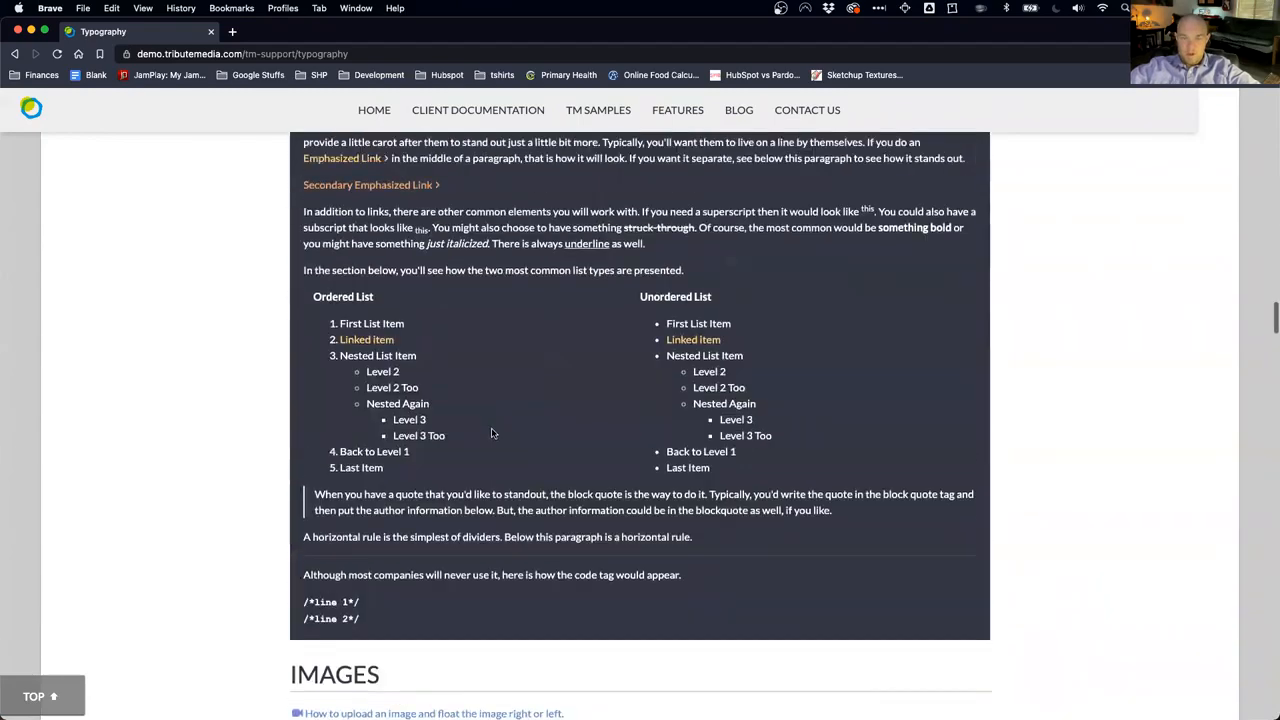
scroll(493, 430, "up", 8)
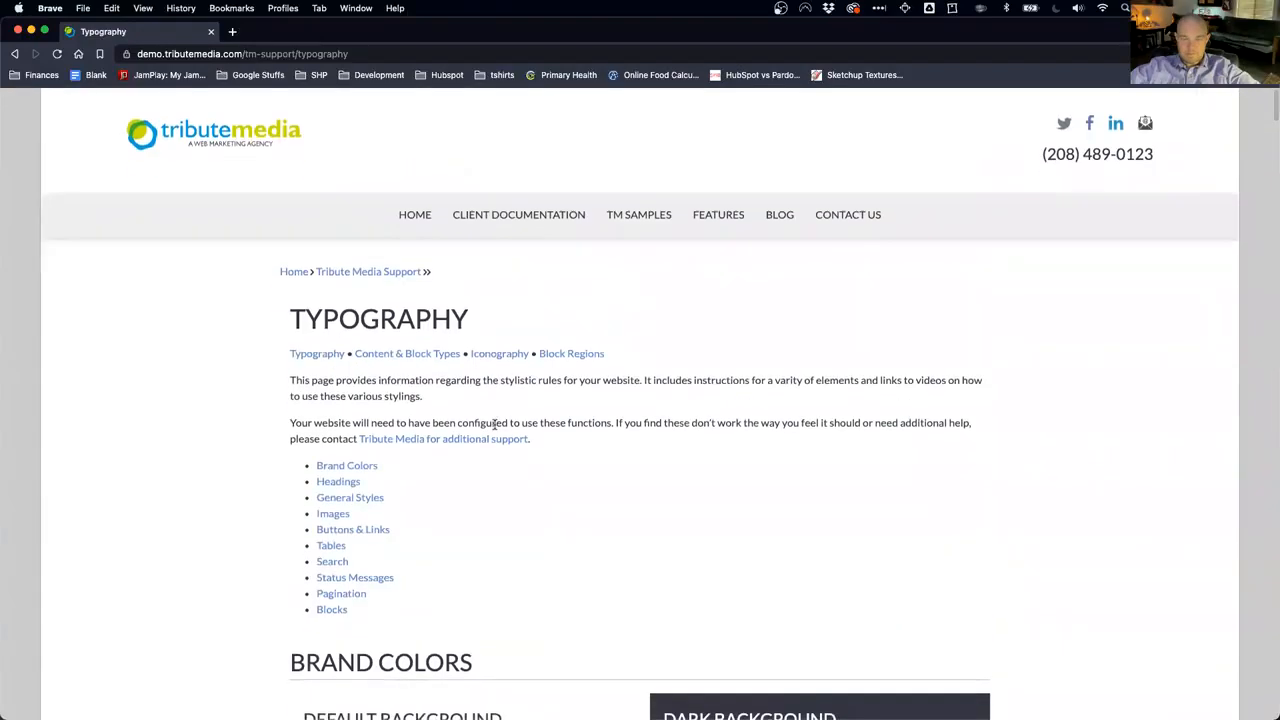
Step: Go from the Support overview to Content & Block Types, moving the SizeUp dialog off-screen
mouse_move(491, 214)
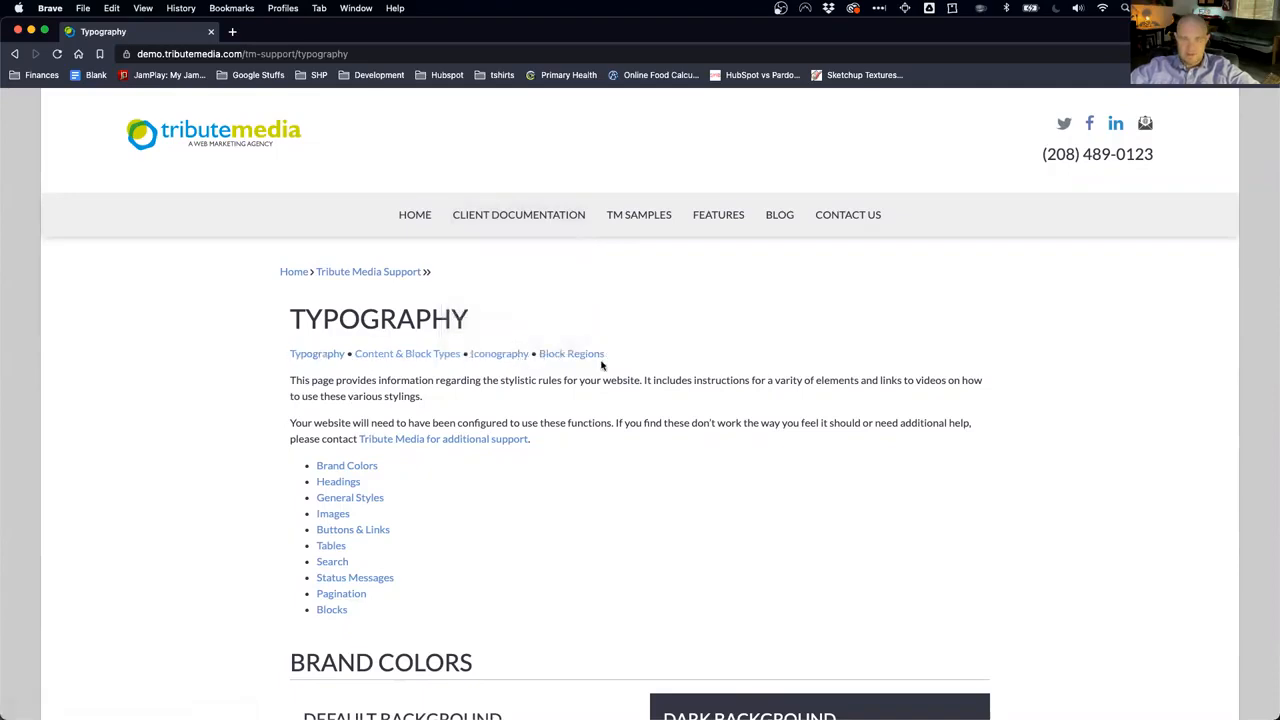
left_click(480, 223)
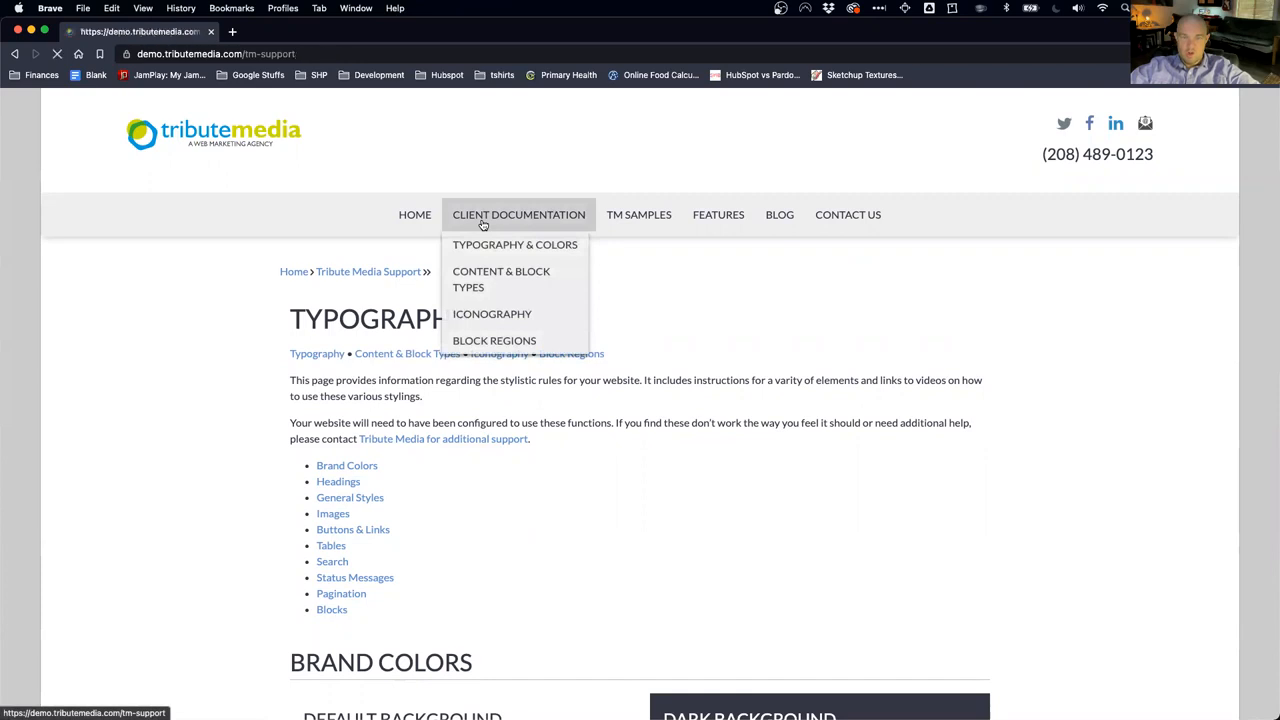
scroll(498, 524, "down", 2)
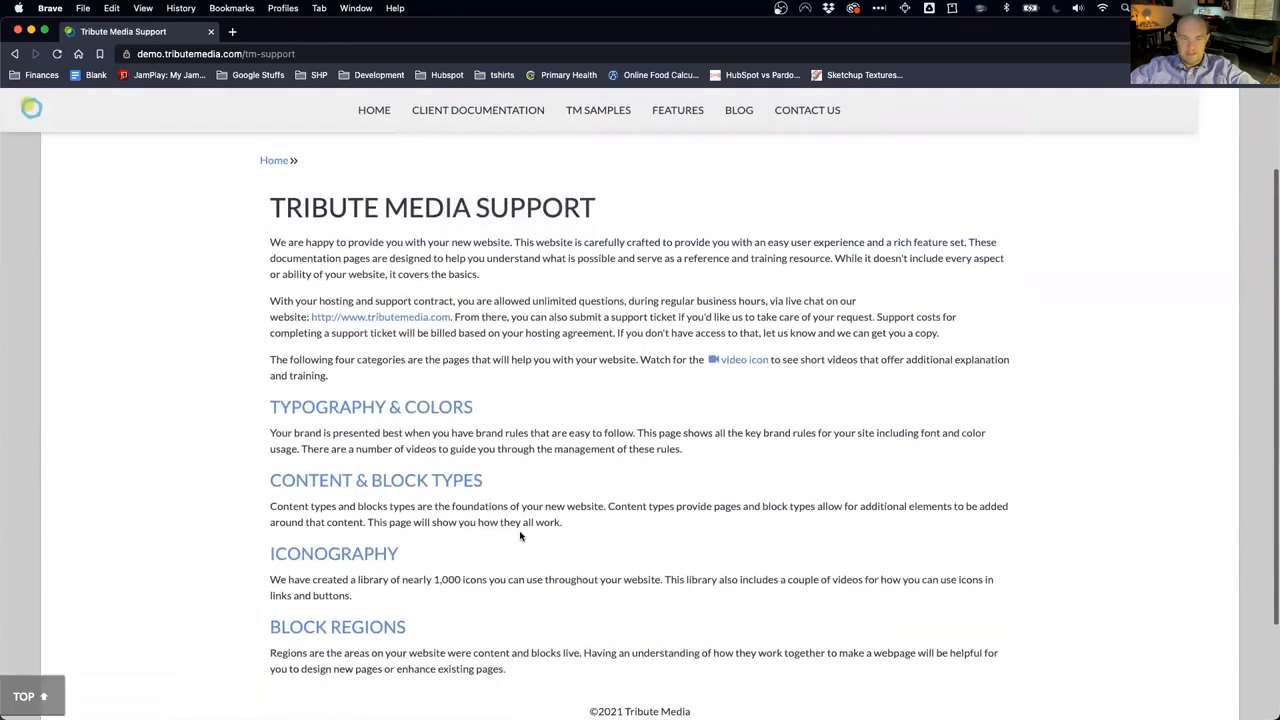
left_click(372, 485)
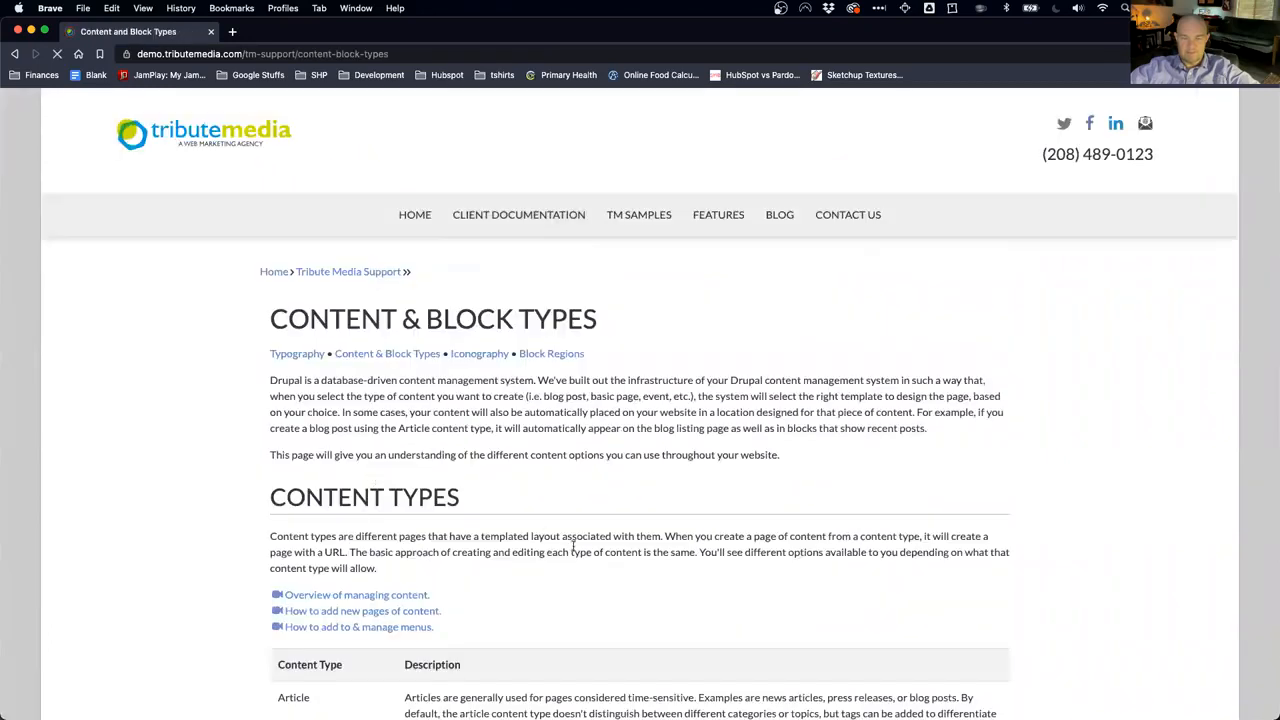
scroll(573, 549, "down", 5)
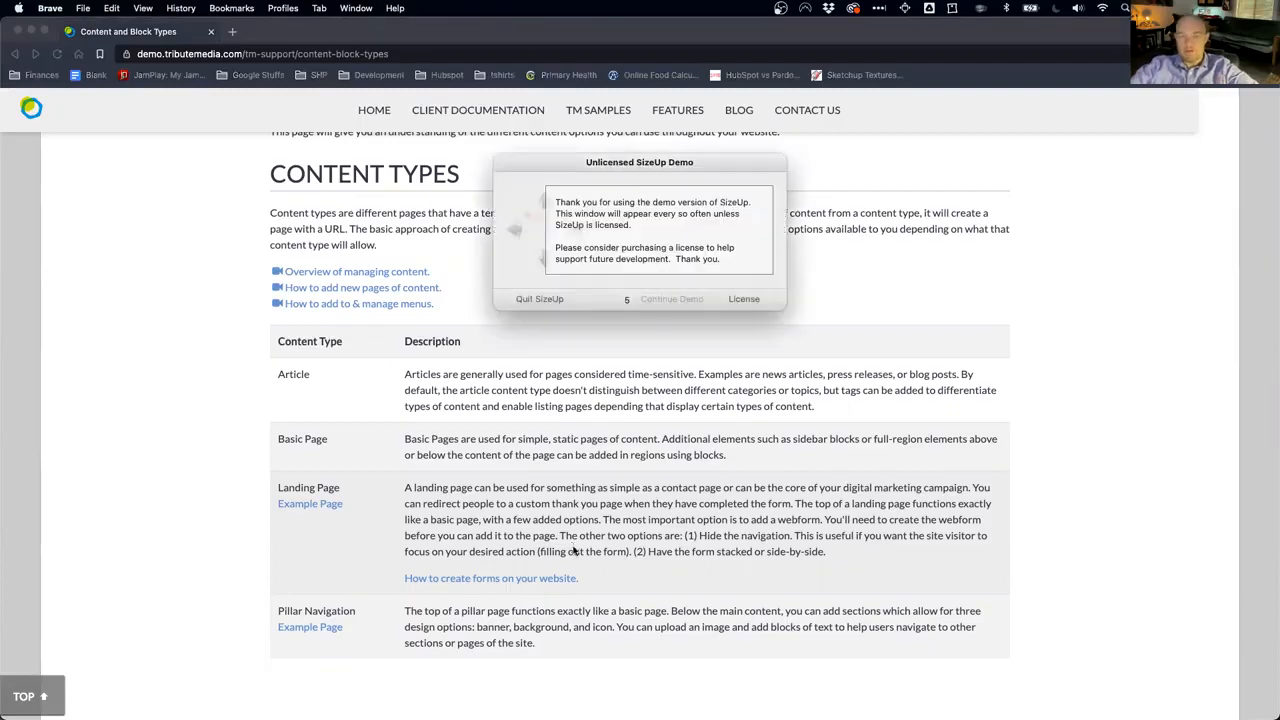
left_click_drag(664, 163, 1279, 215)
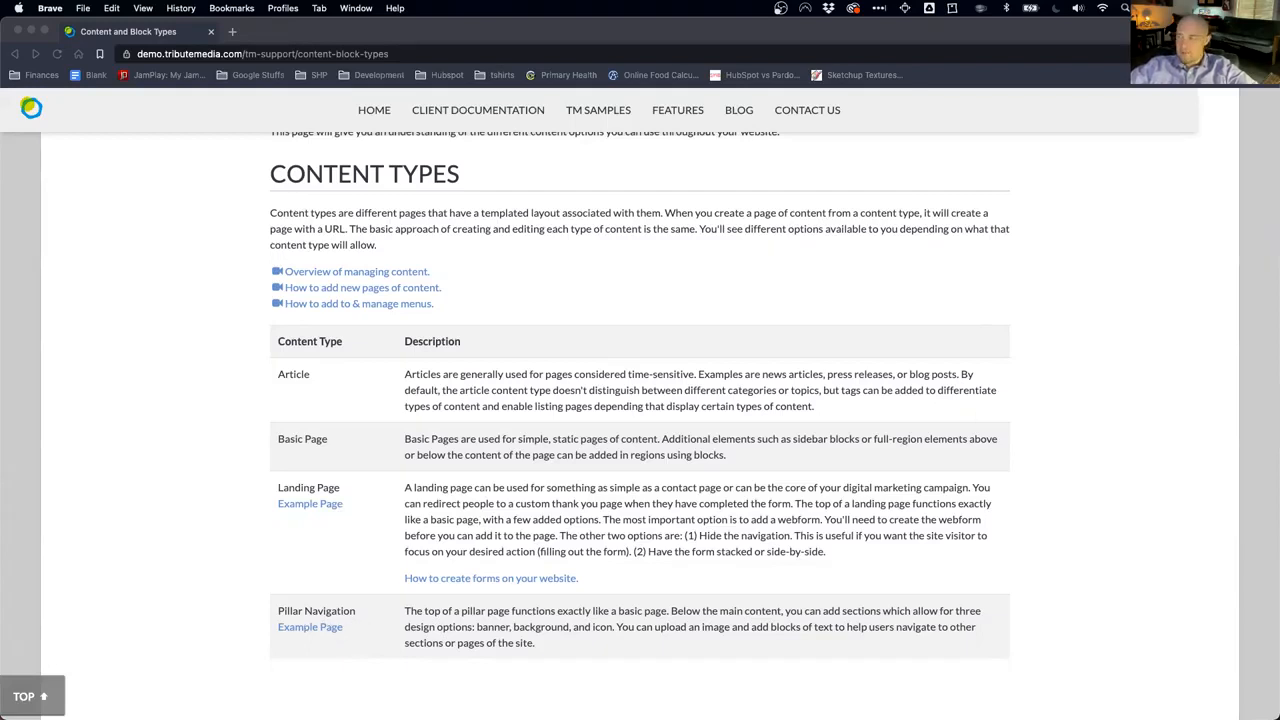
left_click(690, 535)
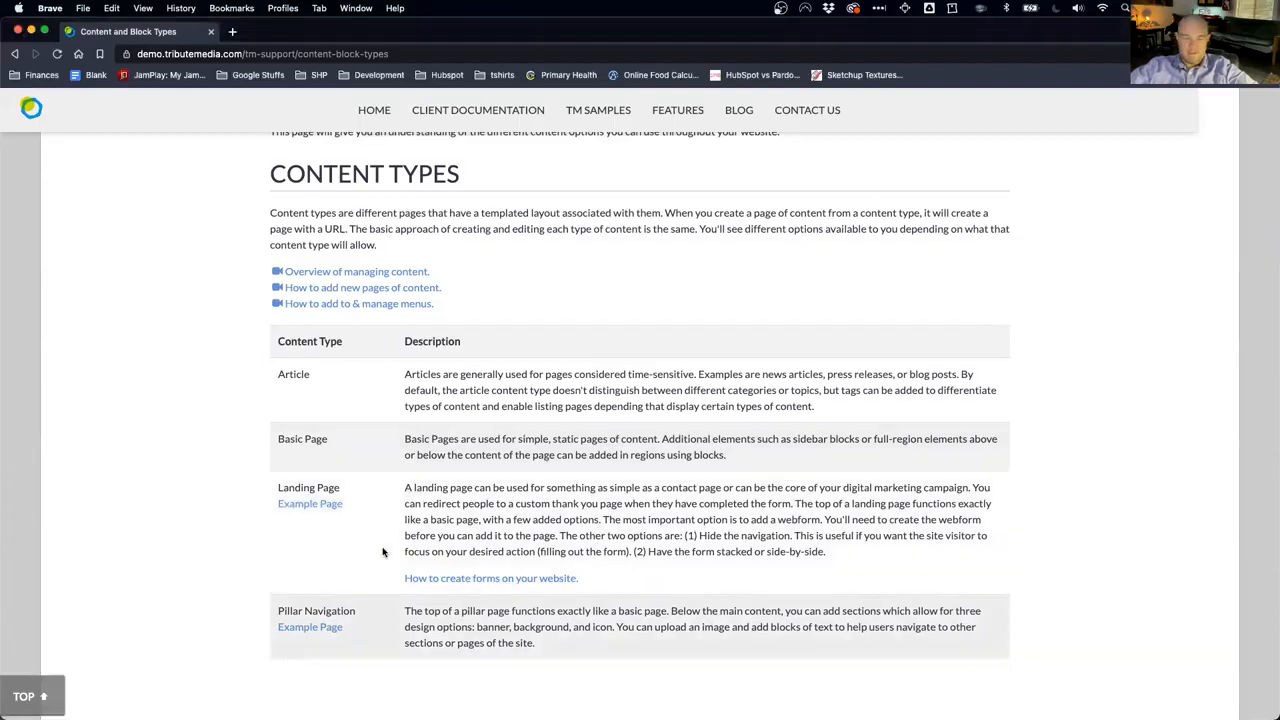
Step: Scroll the block types table and jump to the Card Block section
scroll(425, 531, "down", 10)
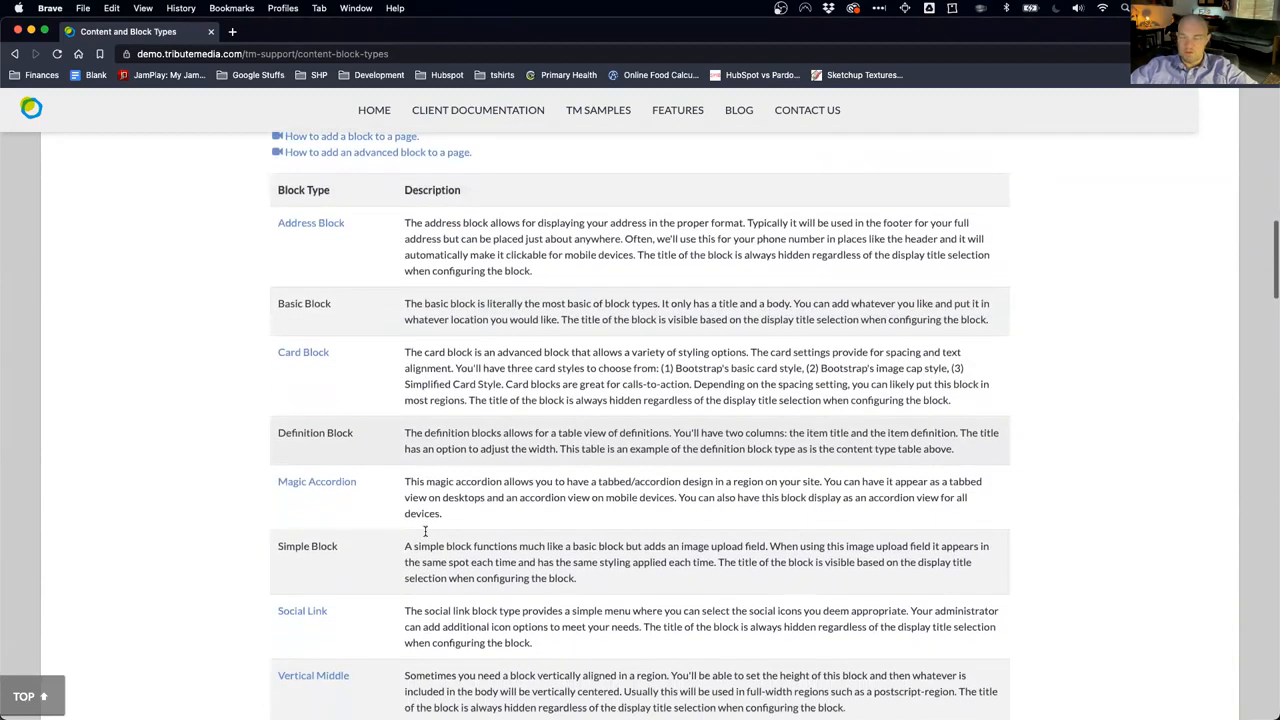
scroll(425, 531, "up", 1)
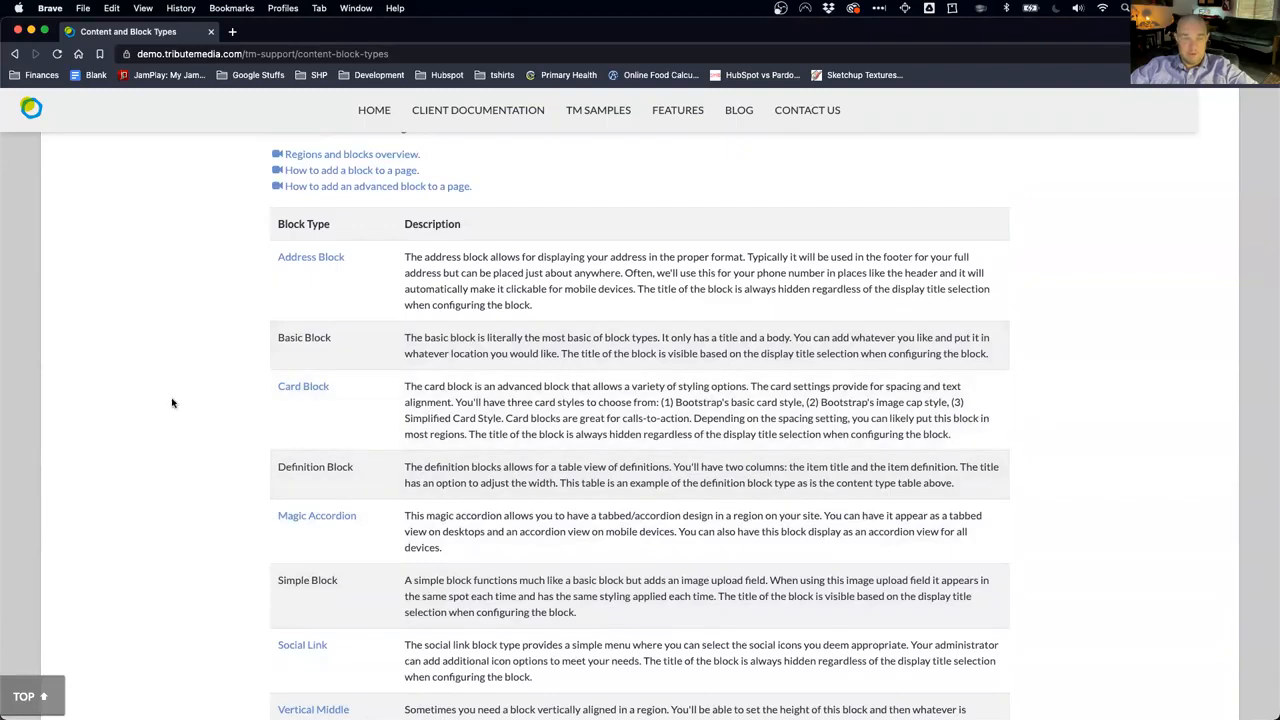
scroll(173, 403, "up", 1)
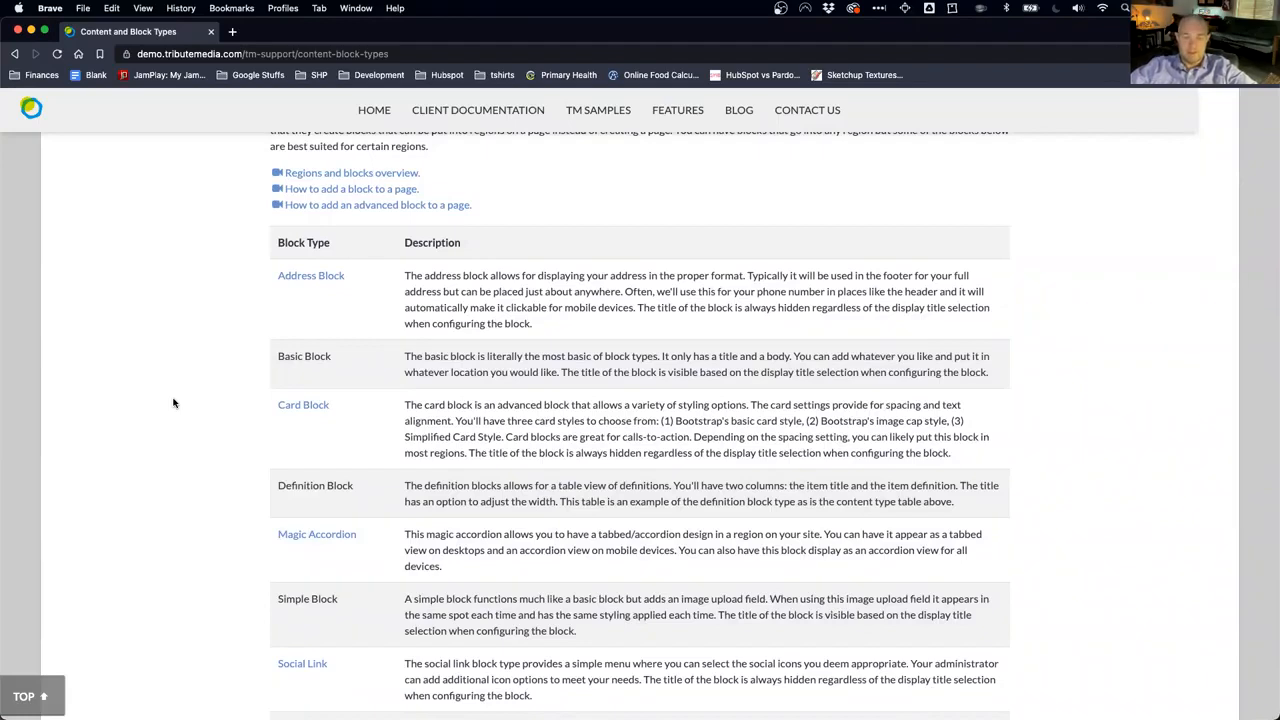
scroll(169, 405, "up", 1)
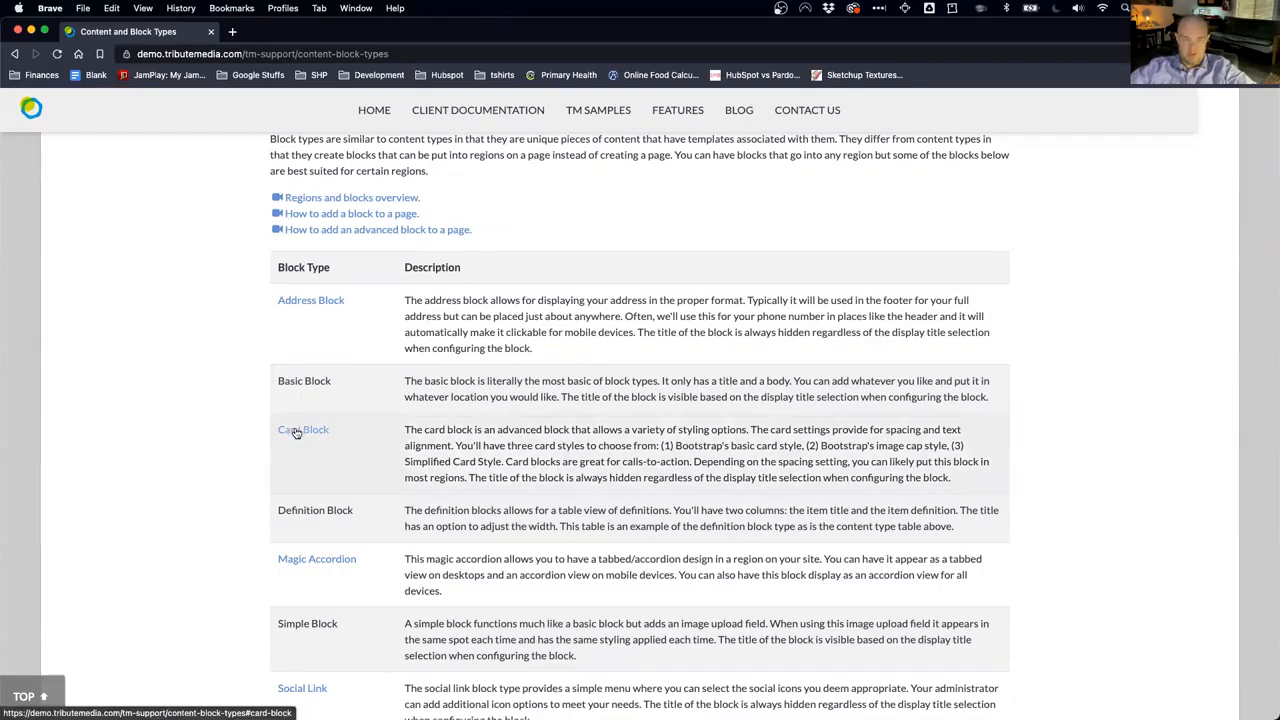
scroll(193, 480, "down", 15)
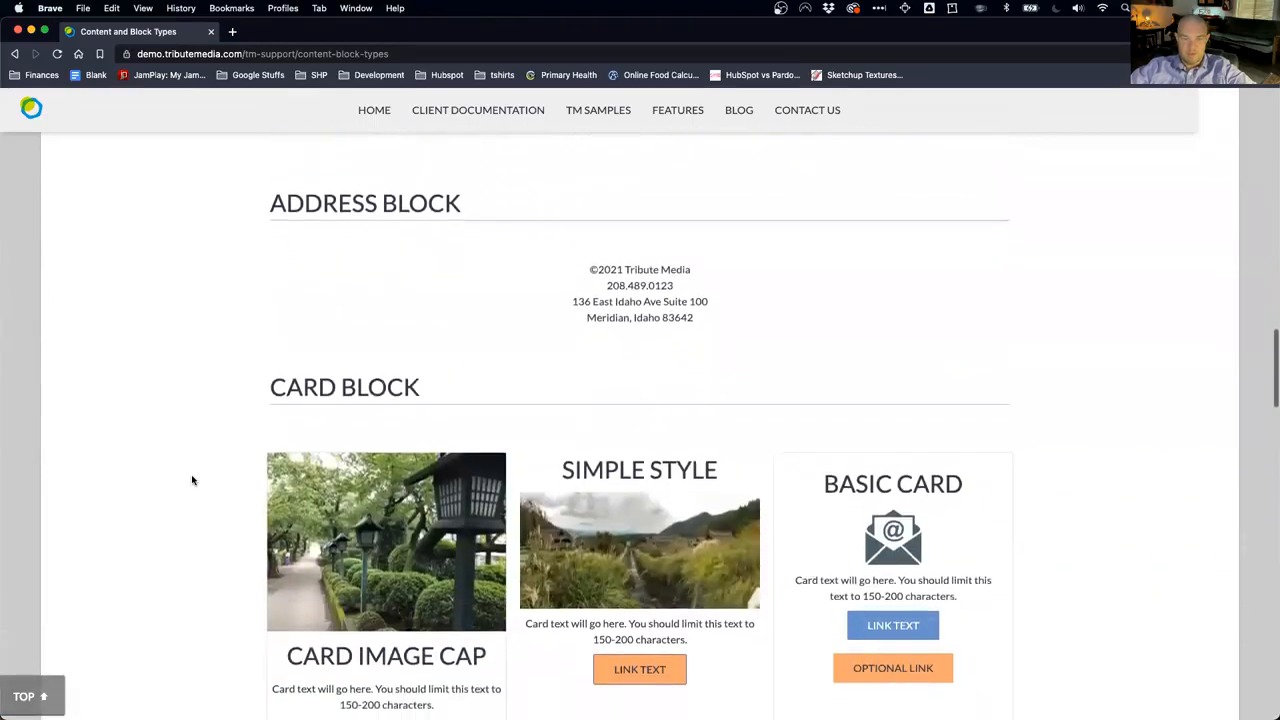
scroll(191, 480, "up", 5)
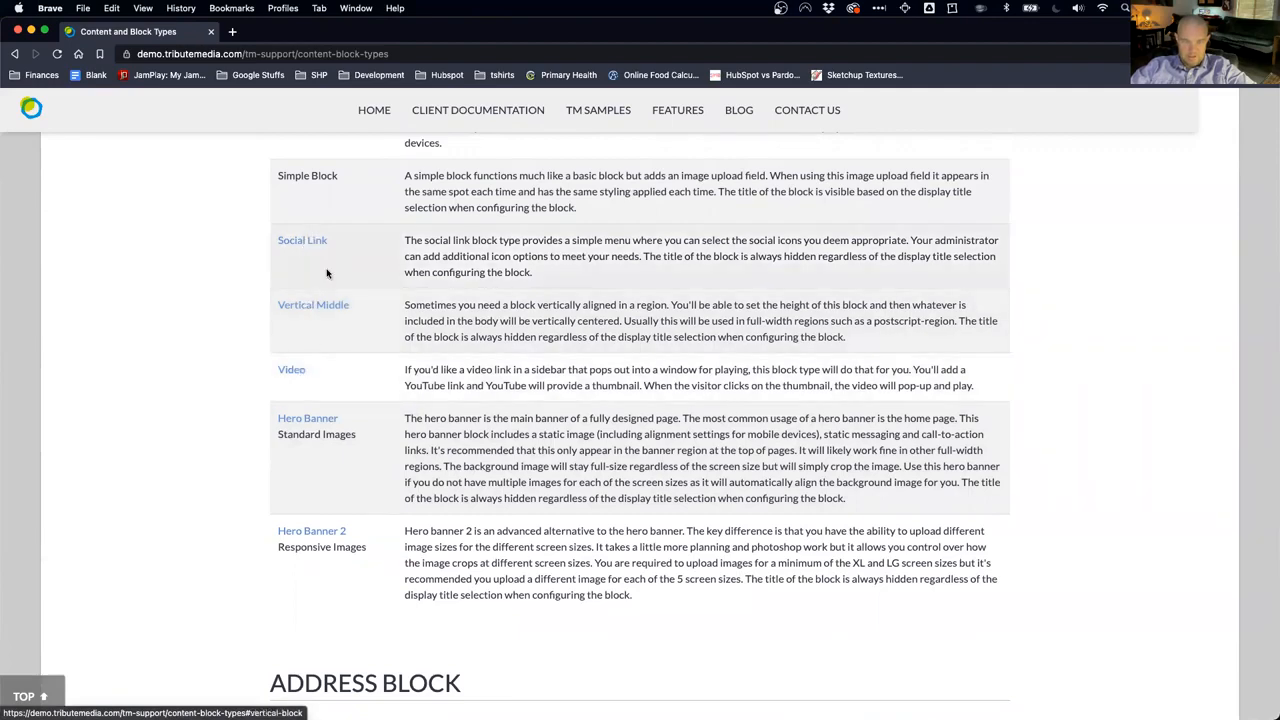
scroll(307, 244, "up", 3)
left_click(295, 158)
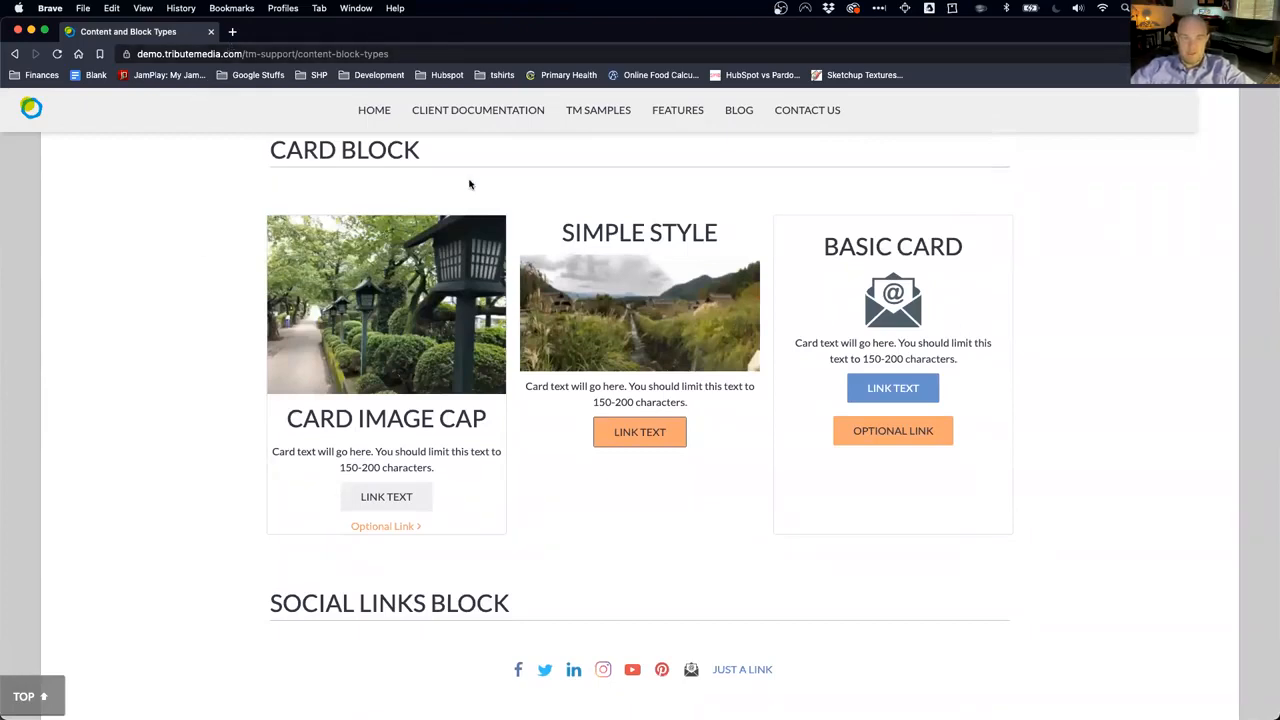
Step: Scroll through the Card Block examples and back up to the Block Types introduction
scroll(322, 540, "down", 5)
scroll(322, 542, "down", 15)
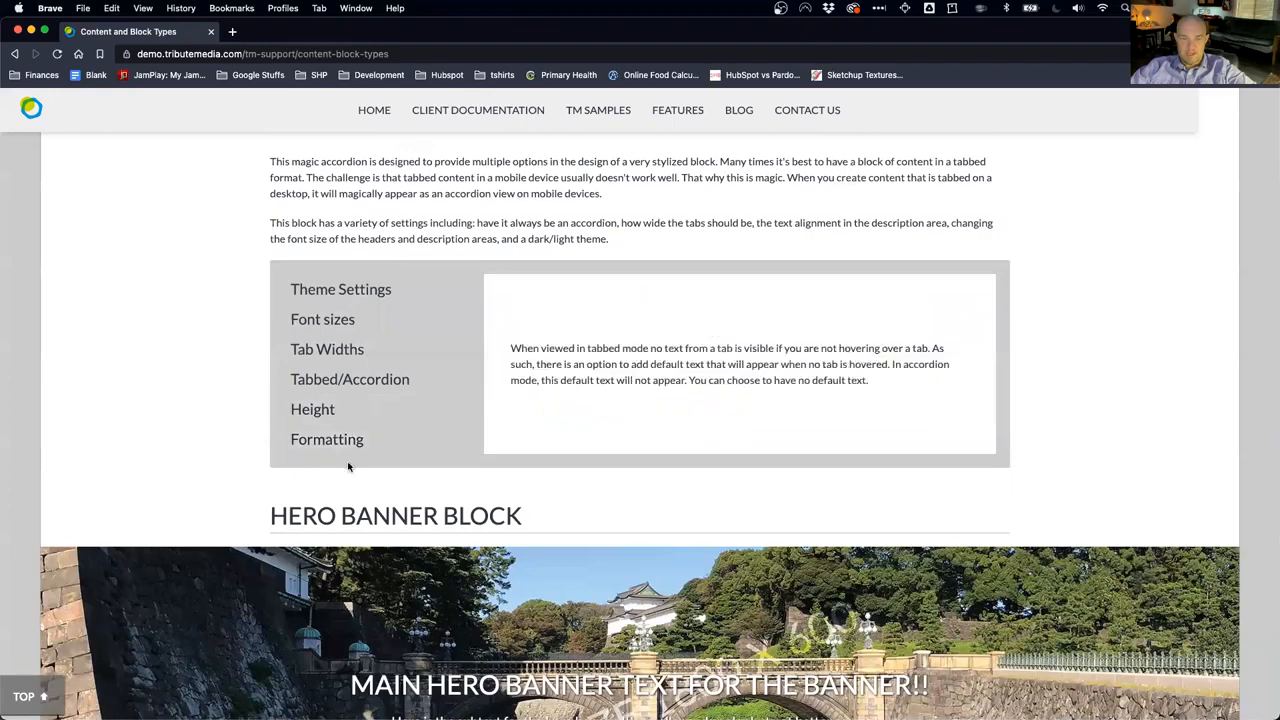
scroll(172, 390, "up", 9)
scroll(172, 390, "up", 20)
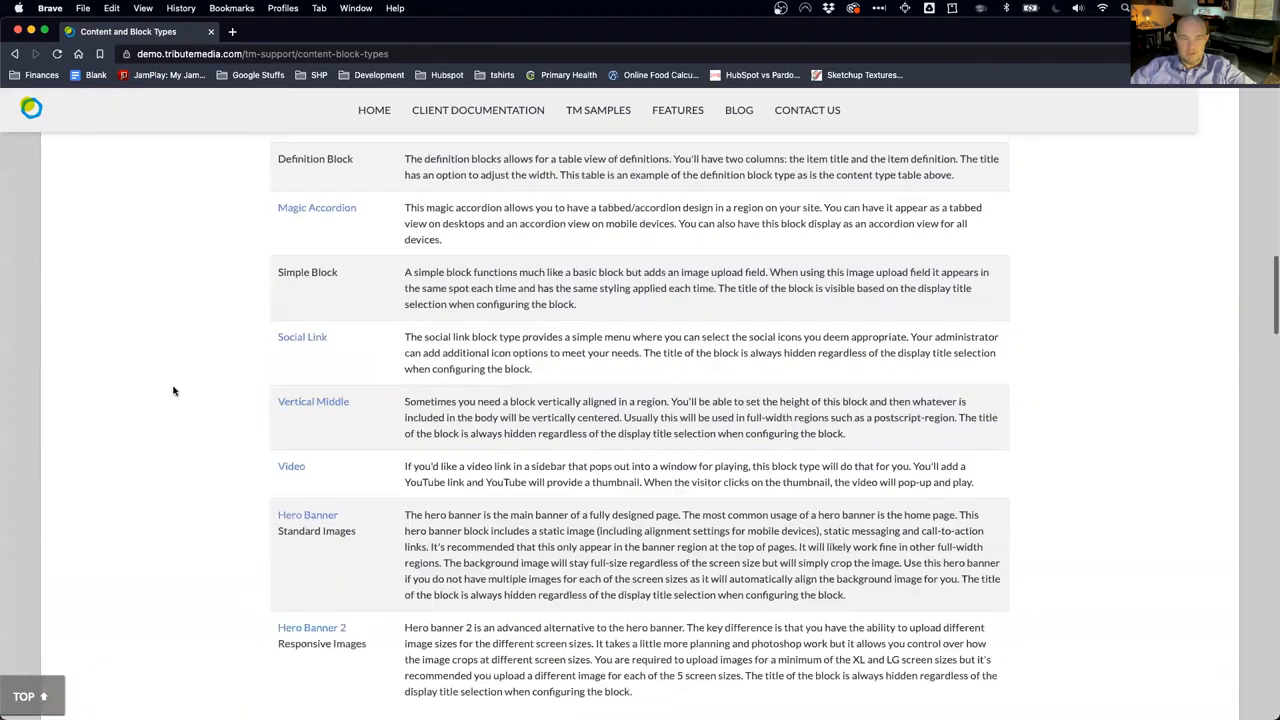
scroll(172, 390, "up", 3)
scroll(172, 390, "down", 5)
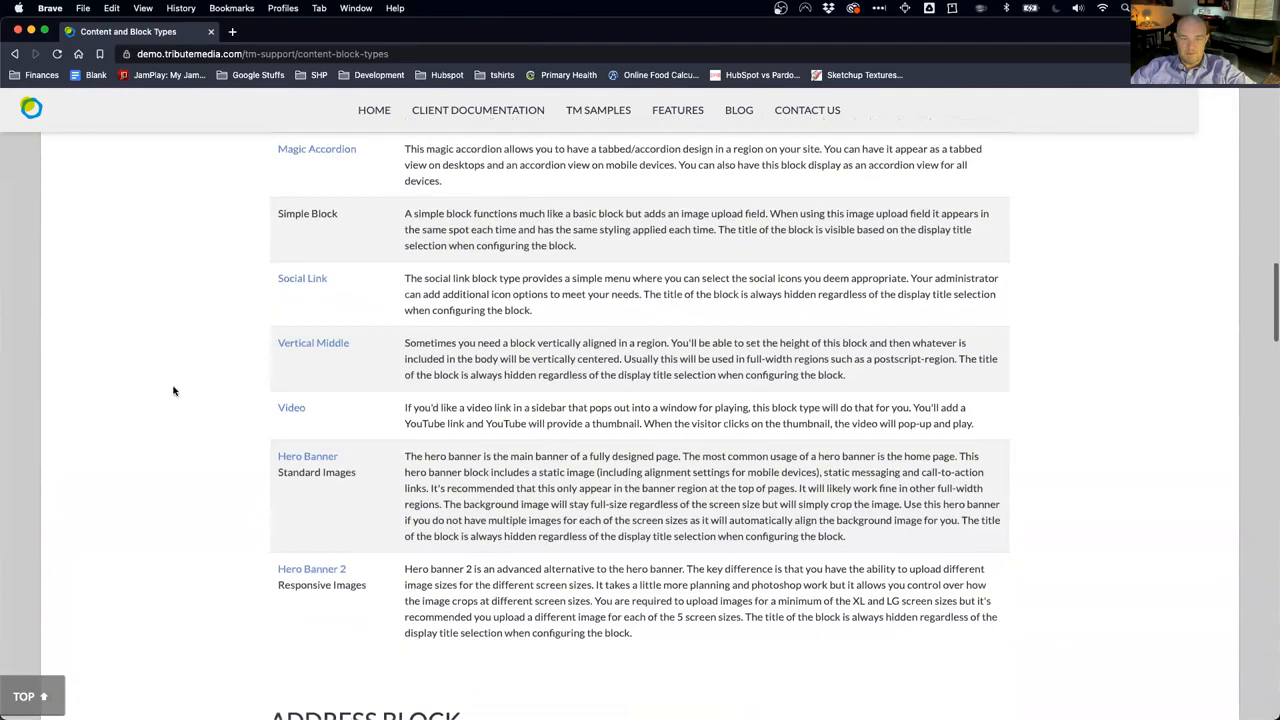
scroll(172, 390, "up", 7)
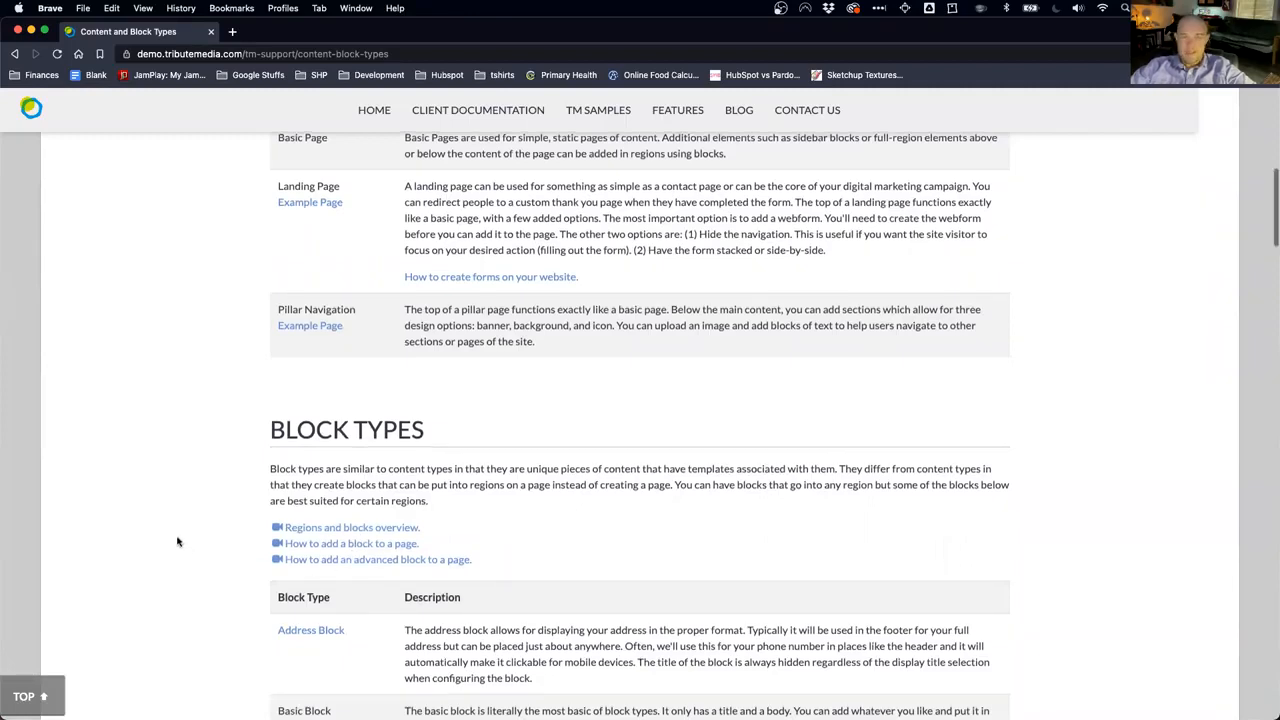
scroll(177, 540, "up", 15)
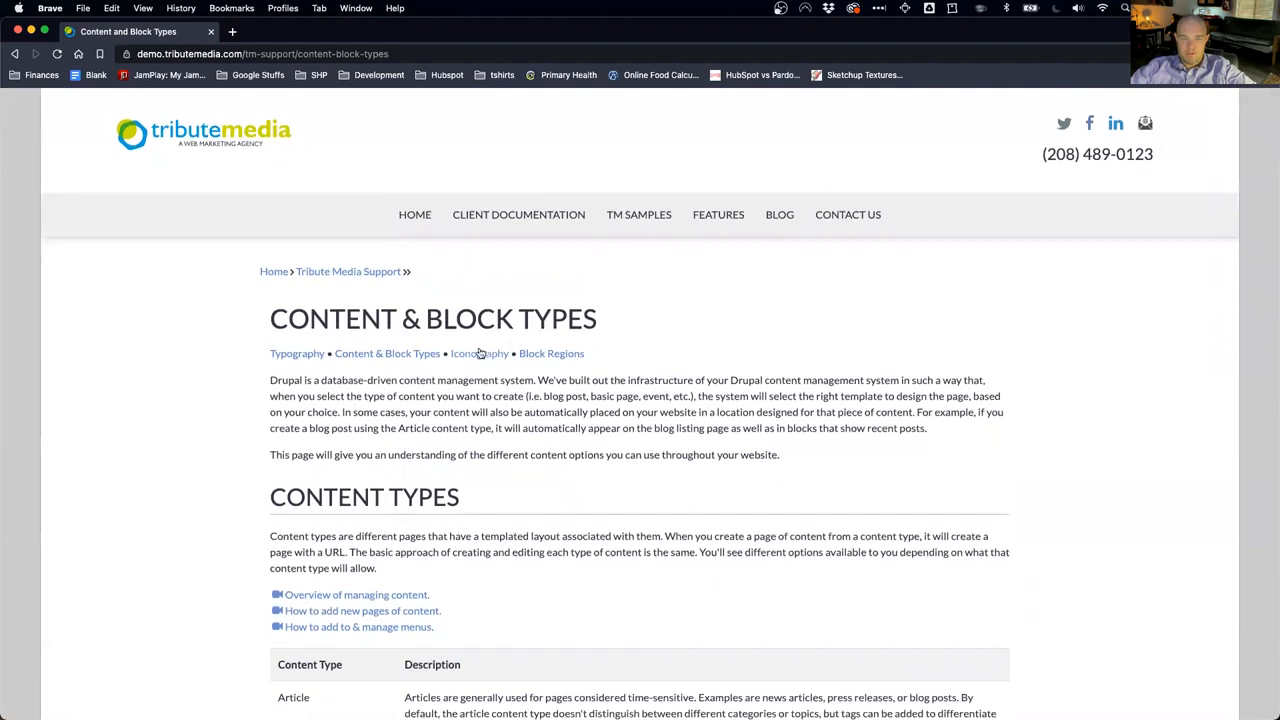
Step: Open the Iconography page, scroll through the Entypo and Font Awesome icon sets, and return to the top
left_click(479, 350)
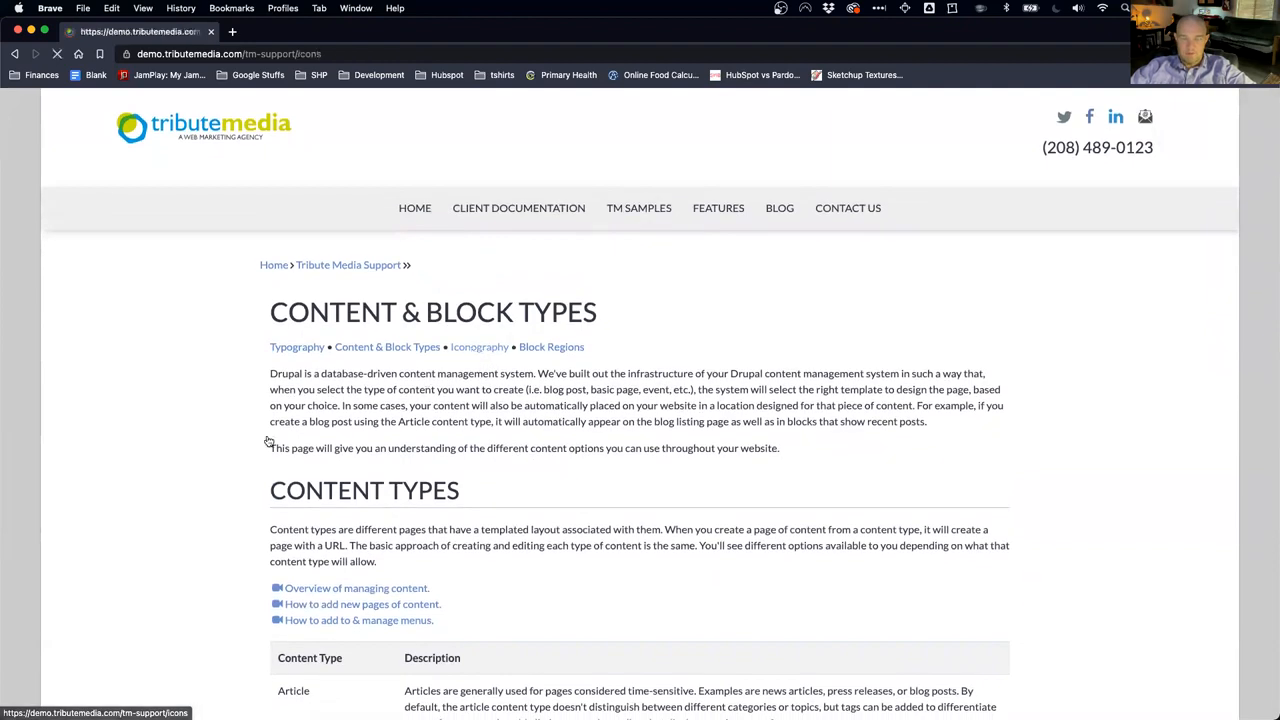
scroll(191, 455, "down", 5)
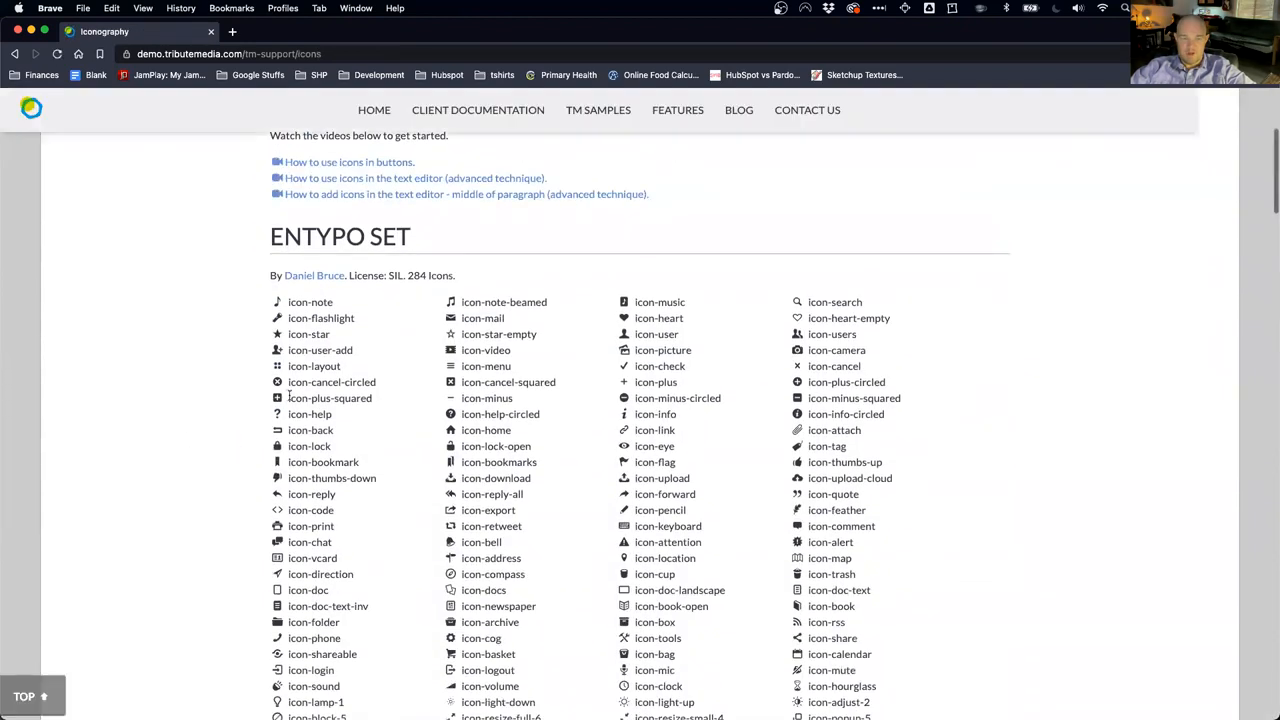
scroll(294, 590, "down", 5)
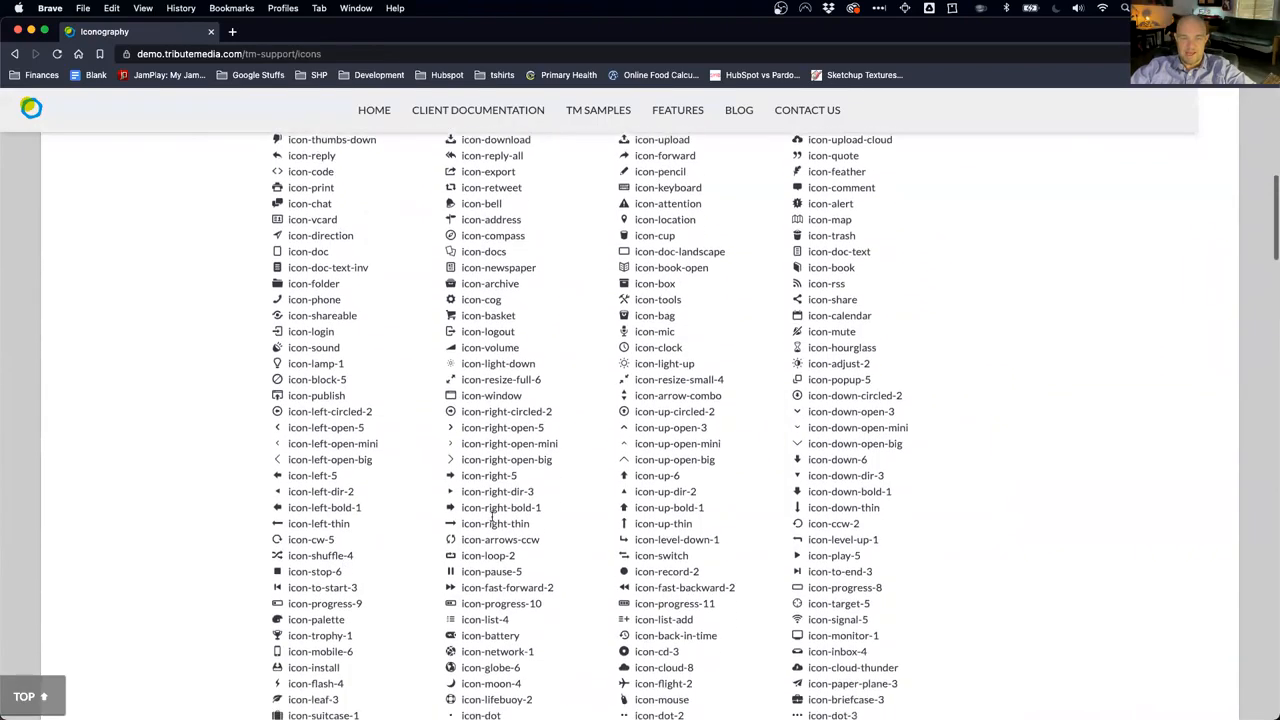
scroll(455, 528, "down", 12)
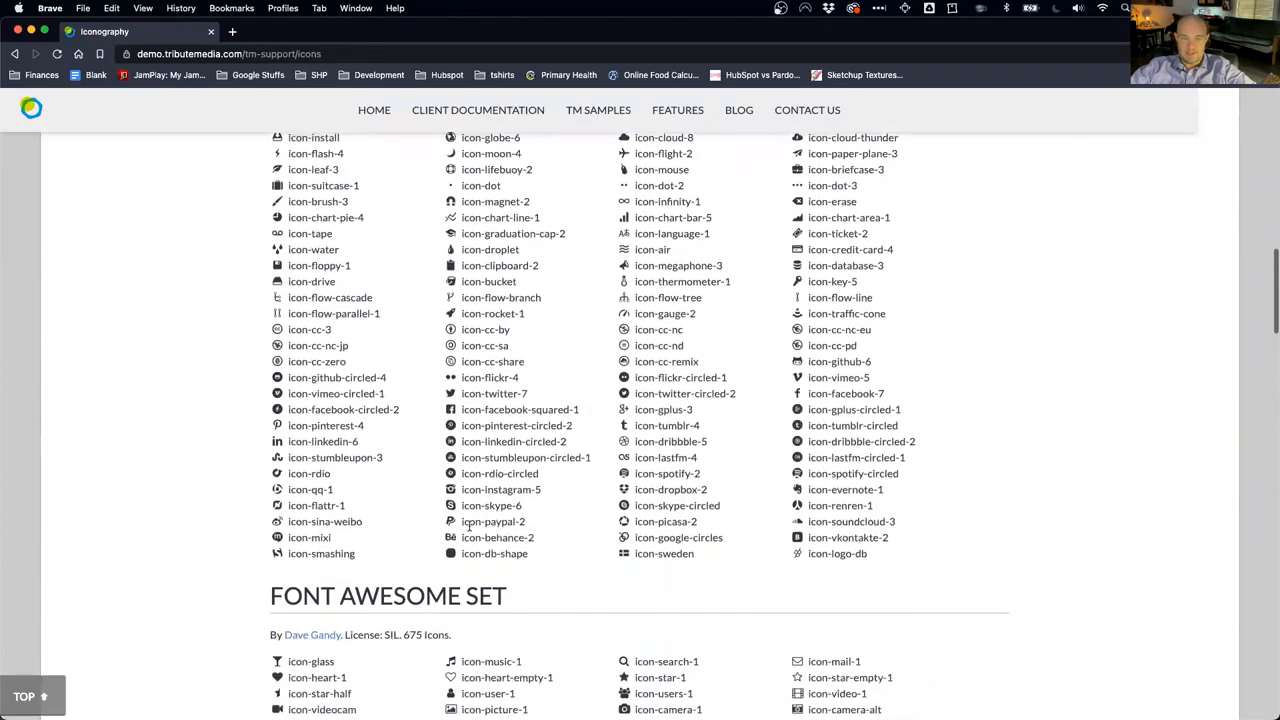
scroll(466, 527, "down", 1)
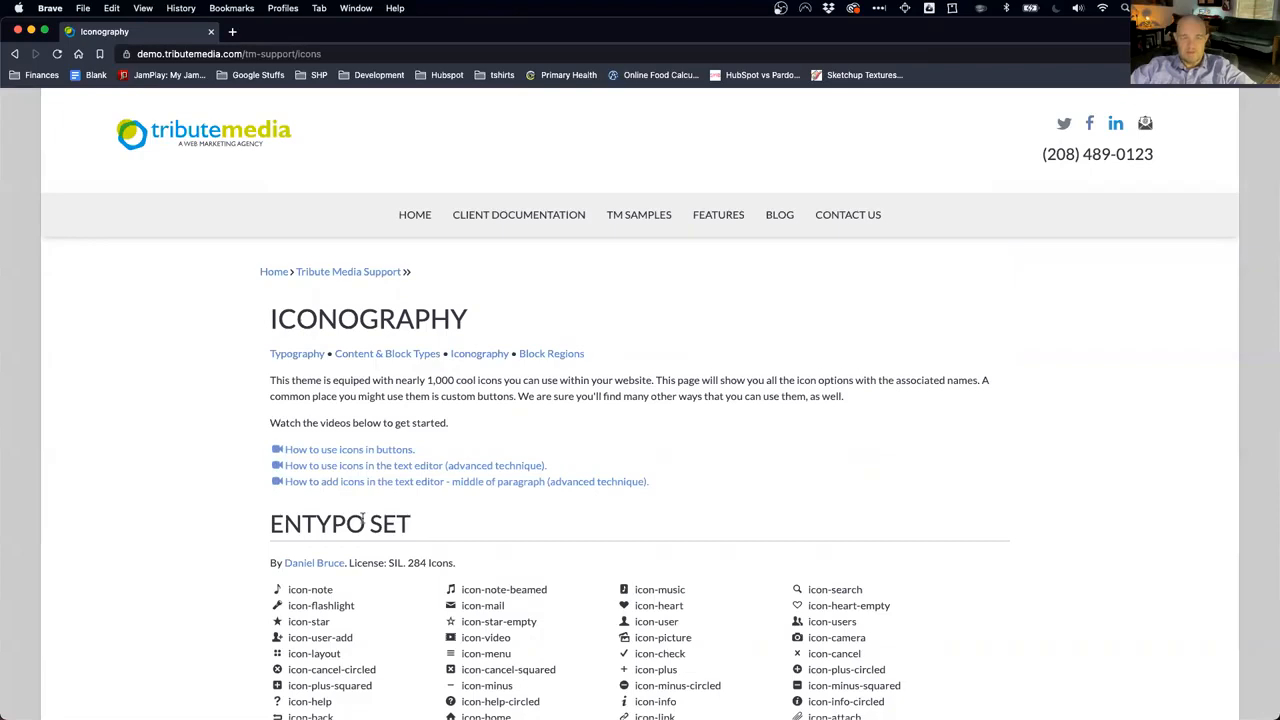
scroll(441, 508, "down", 3)
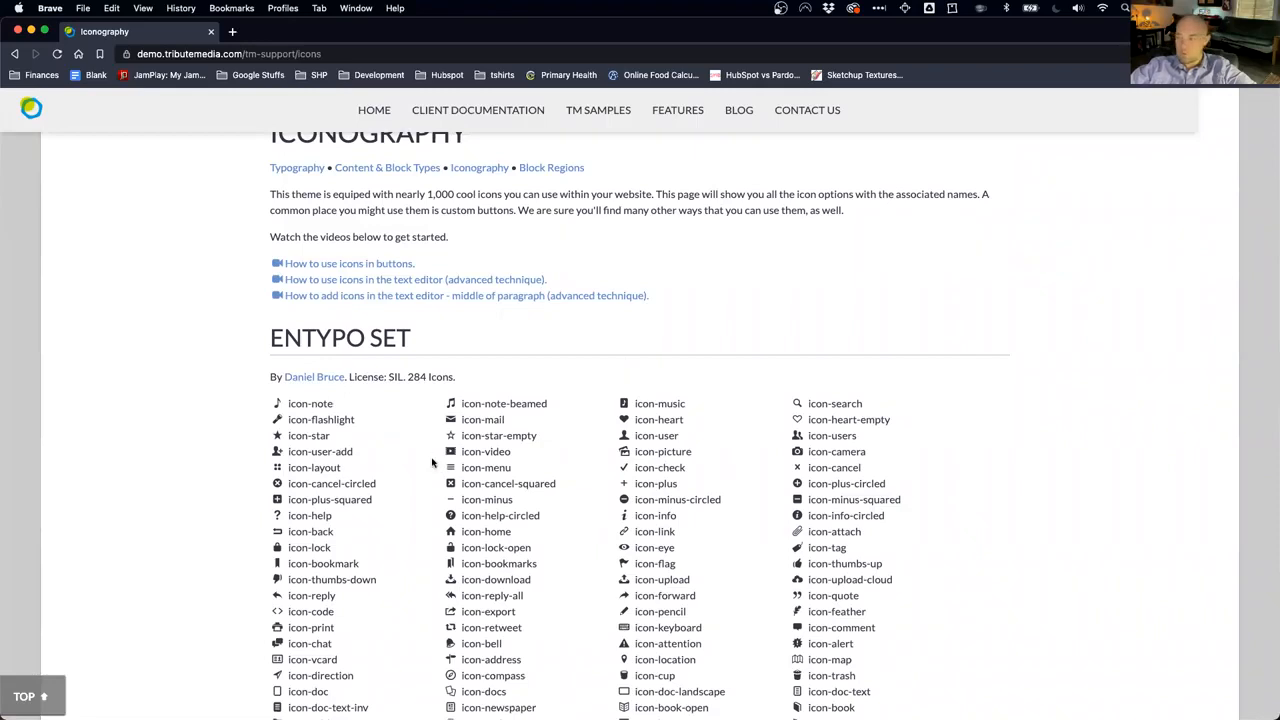
scroll(438, 468, "up", 1)
scroll(437, 470, "up", 2)
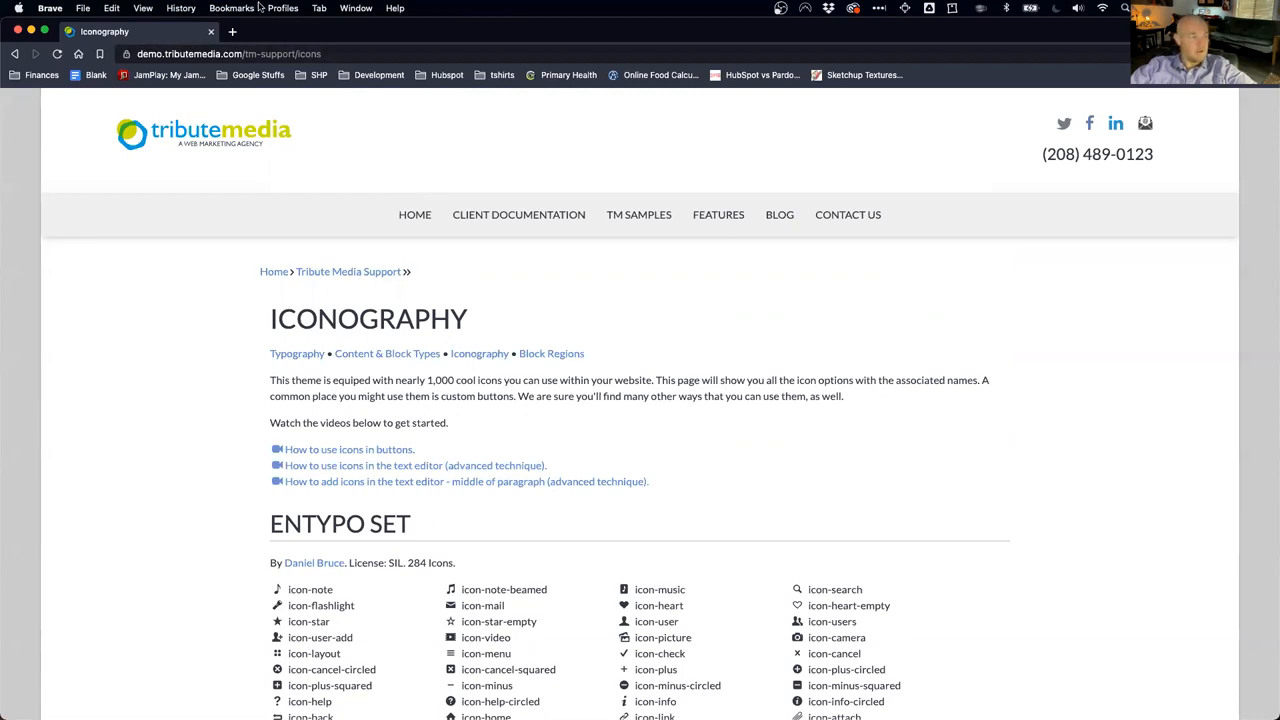
key("super+Tab")
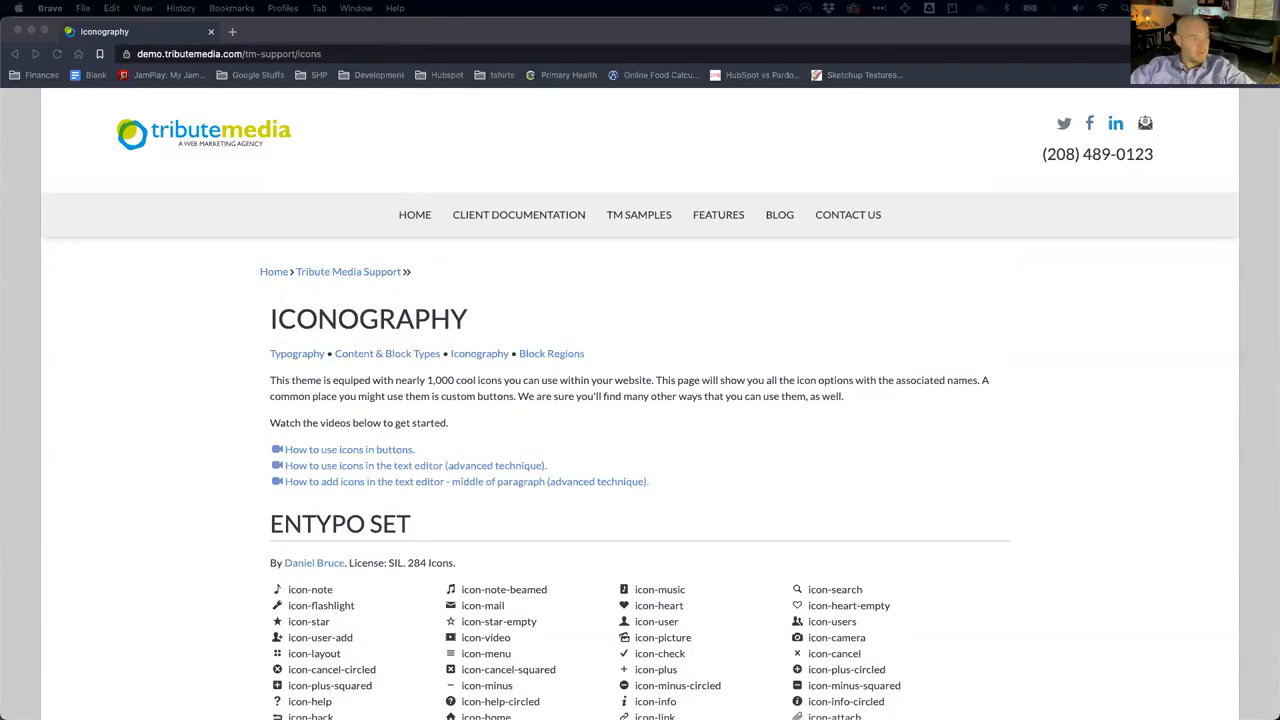
Step: Move the demo-site window onto this screen, maximize it, and open the footer login link
left_click_drag(0, 123, 687, 94)
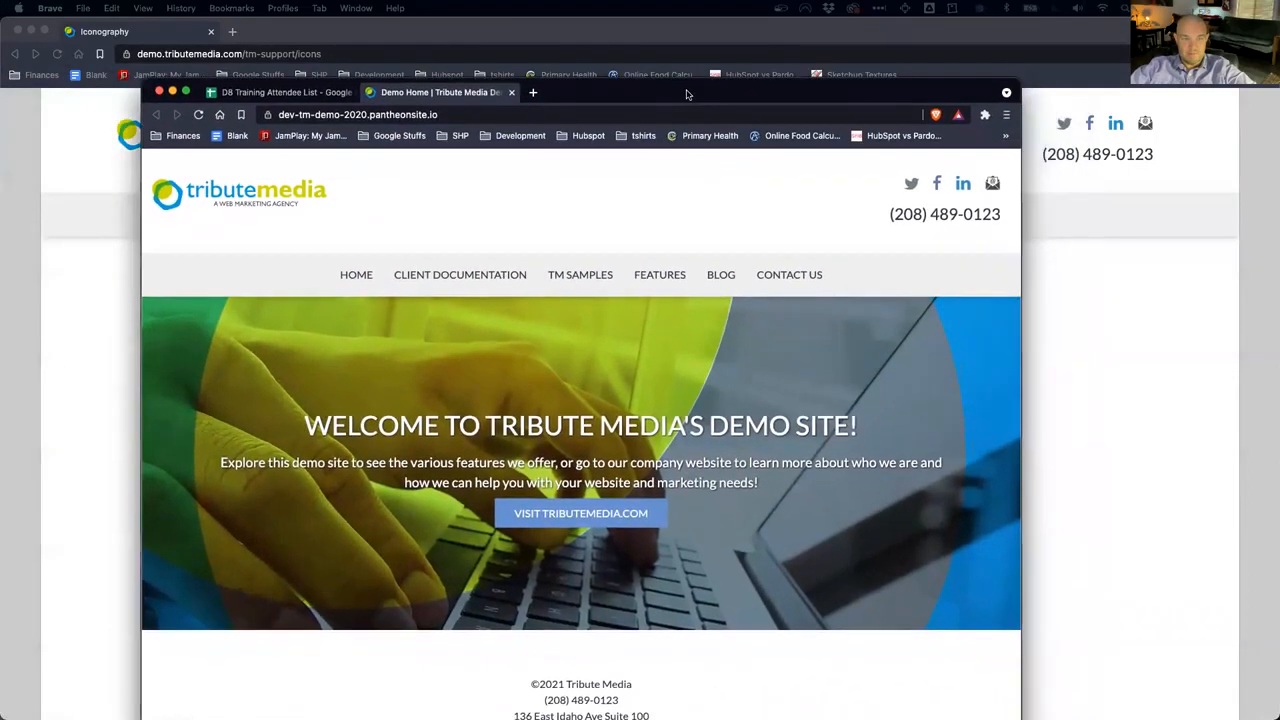
double_click(687, 94)
left_click_drag(187, 35, 0, 40)
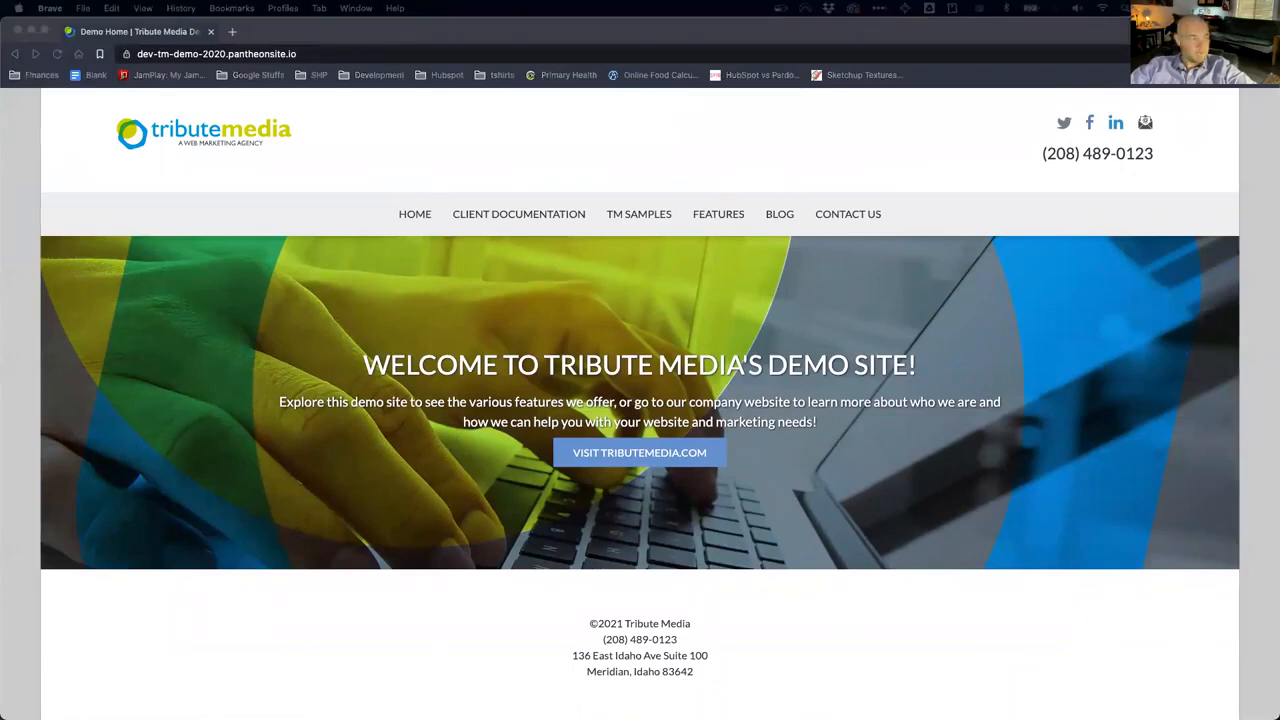
left_click(191, 53)
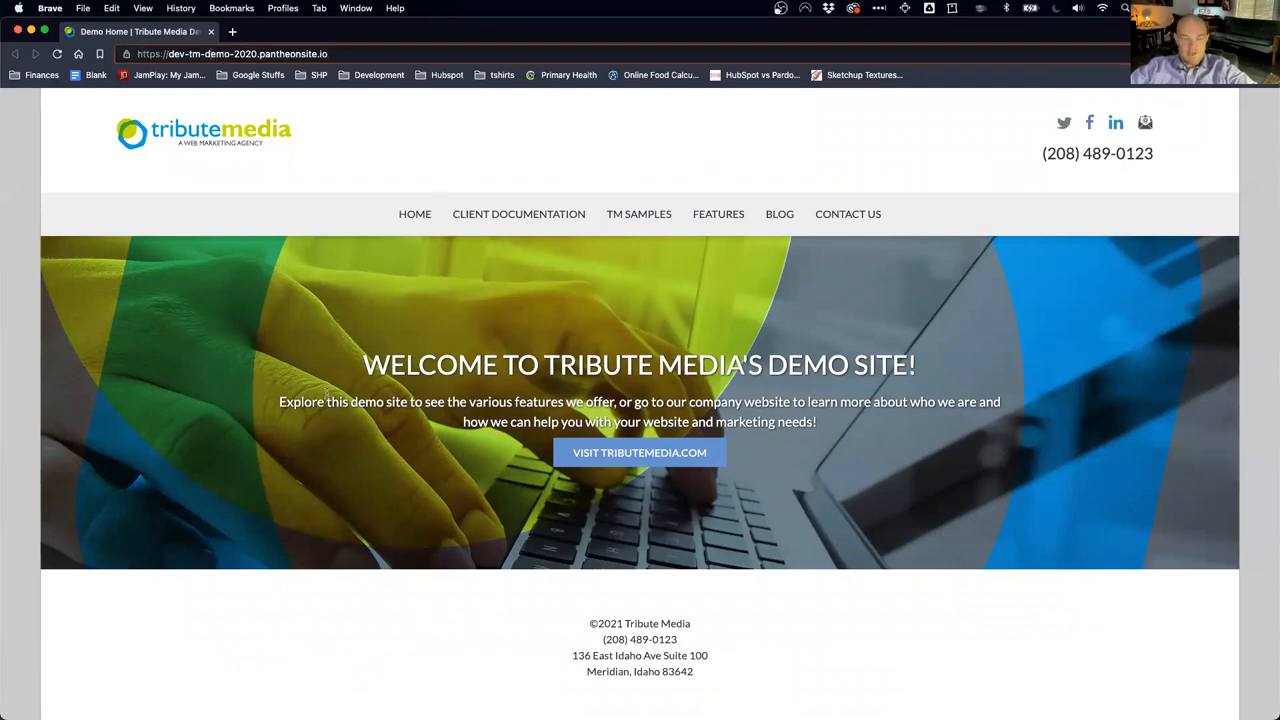
scroll(560, 530, "down", 1)
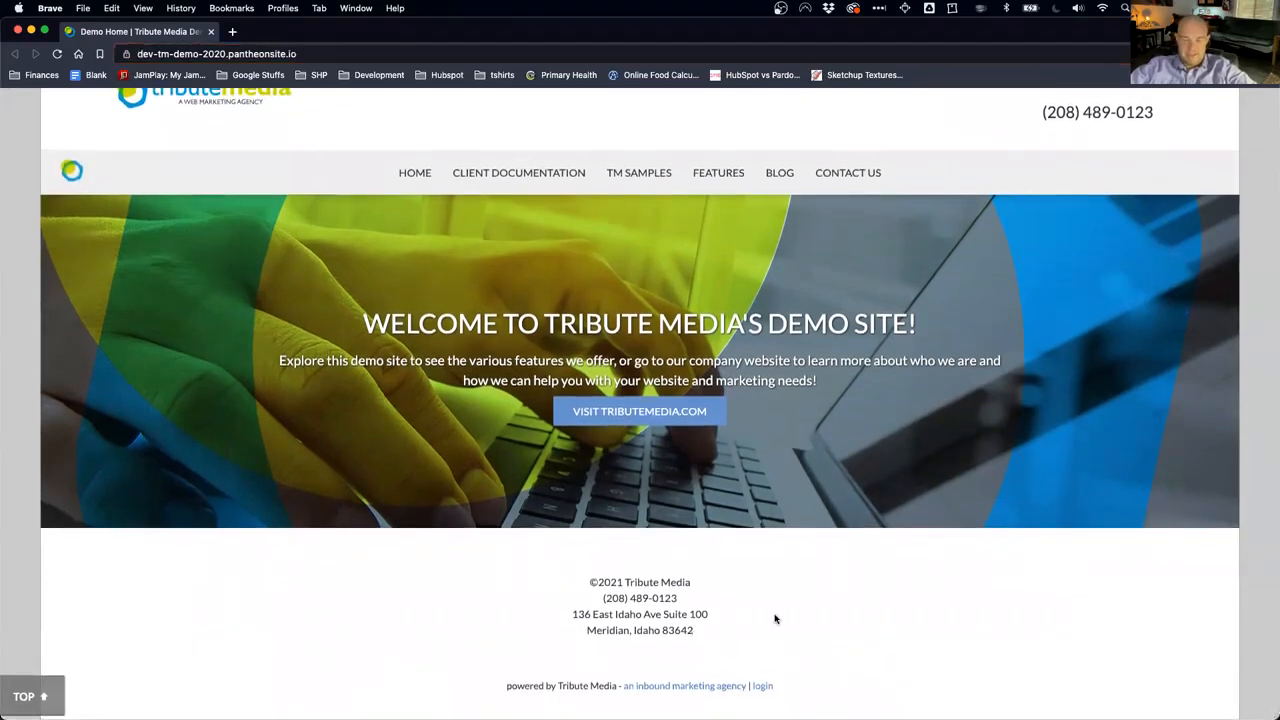
left_click(764, 687)
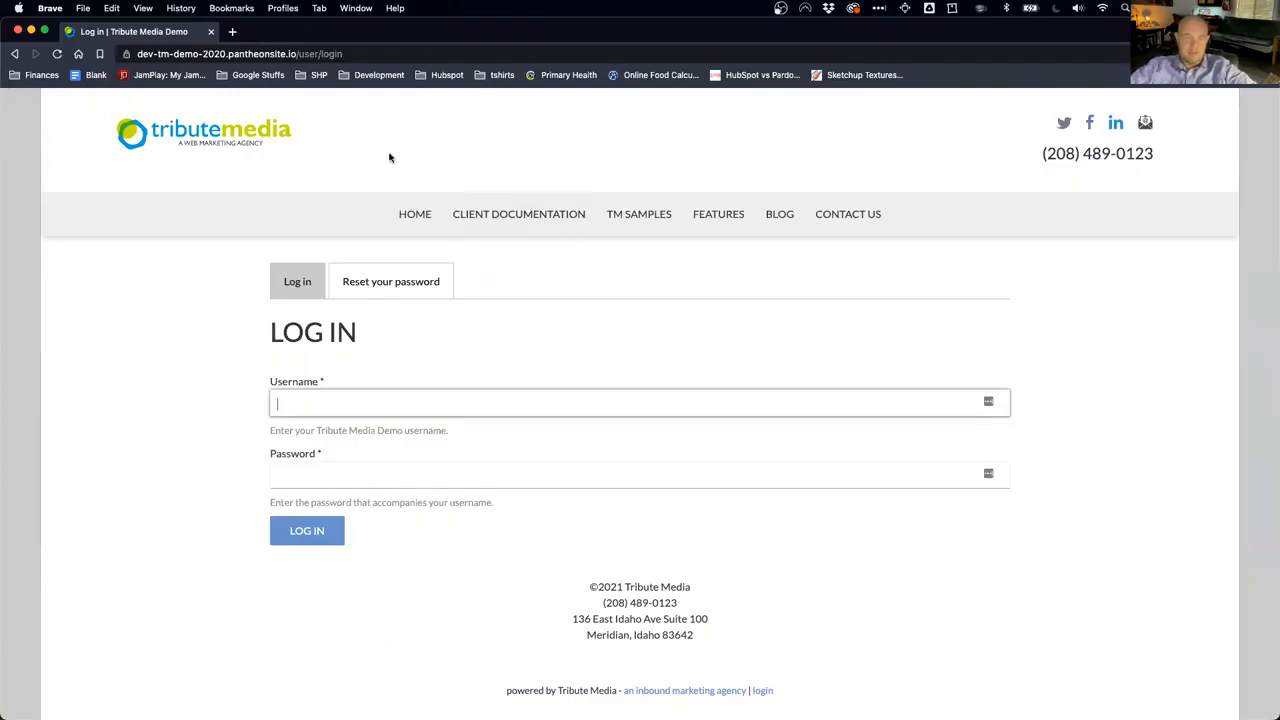
Step: Shorten the address to /user, reload back to Log In, then open Reset your password
left_click(335, 54)
left_click(320, 55)
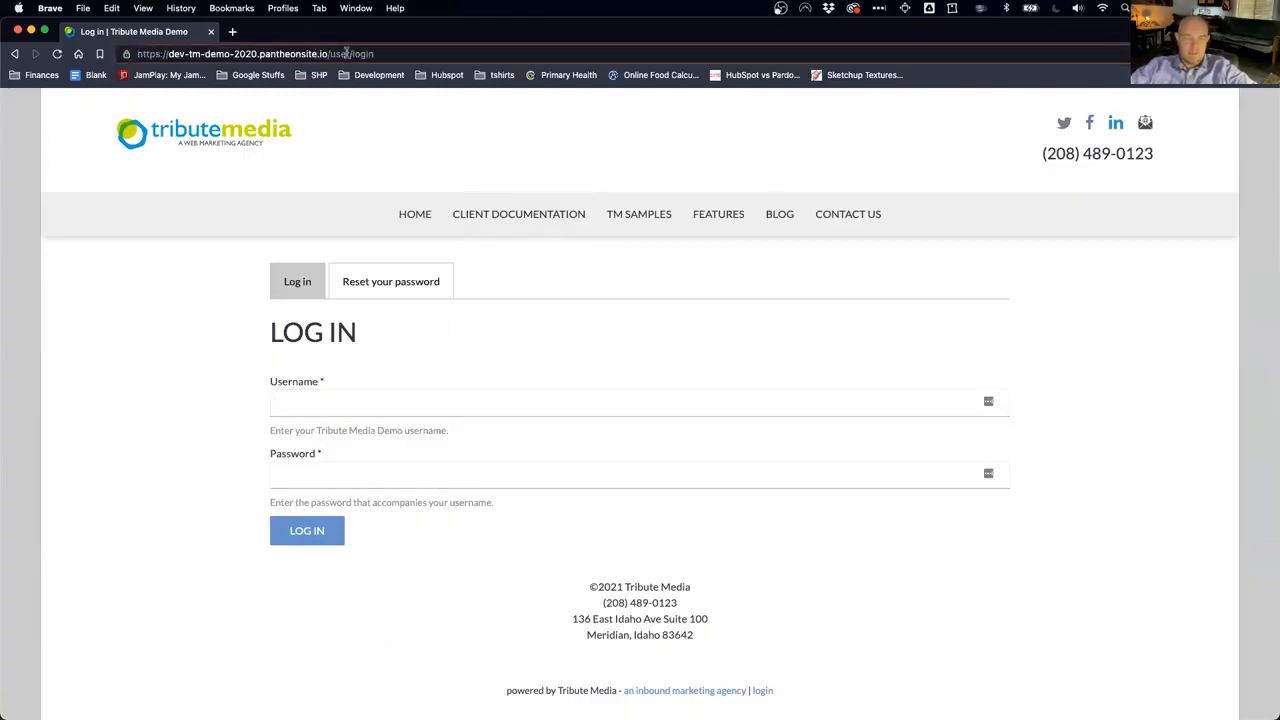
left_click_drag(349, 54, 493, 65)
key("BackSpace")
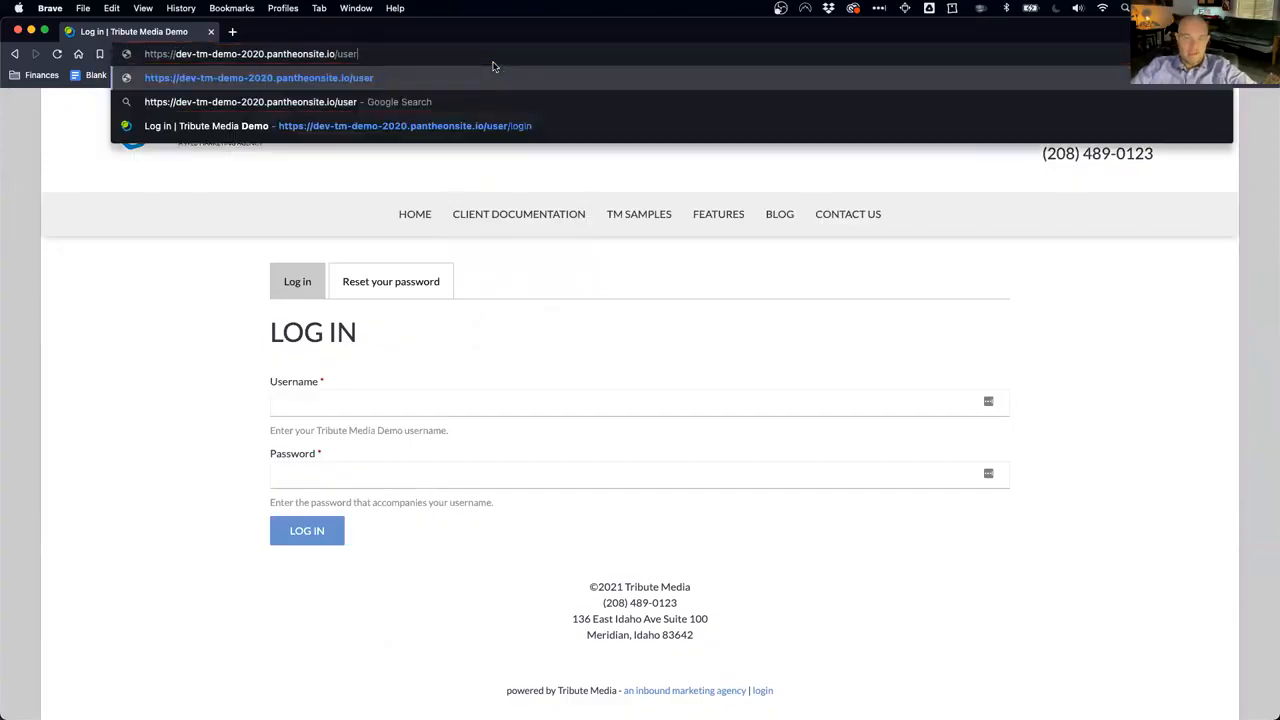
double_click(338, 54)
left_click(396, 53)
key("Return")
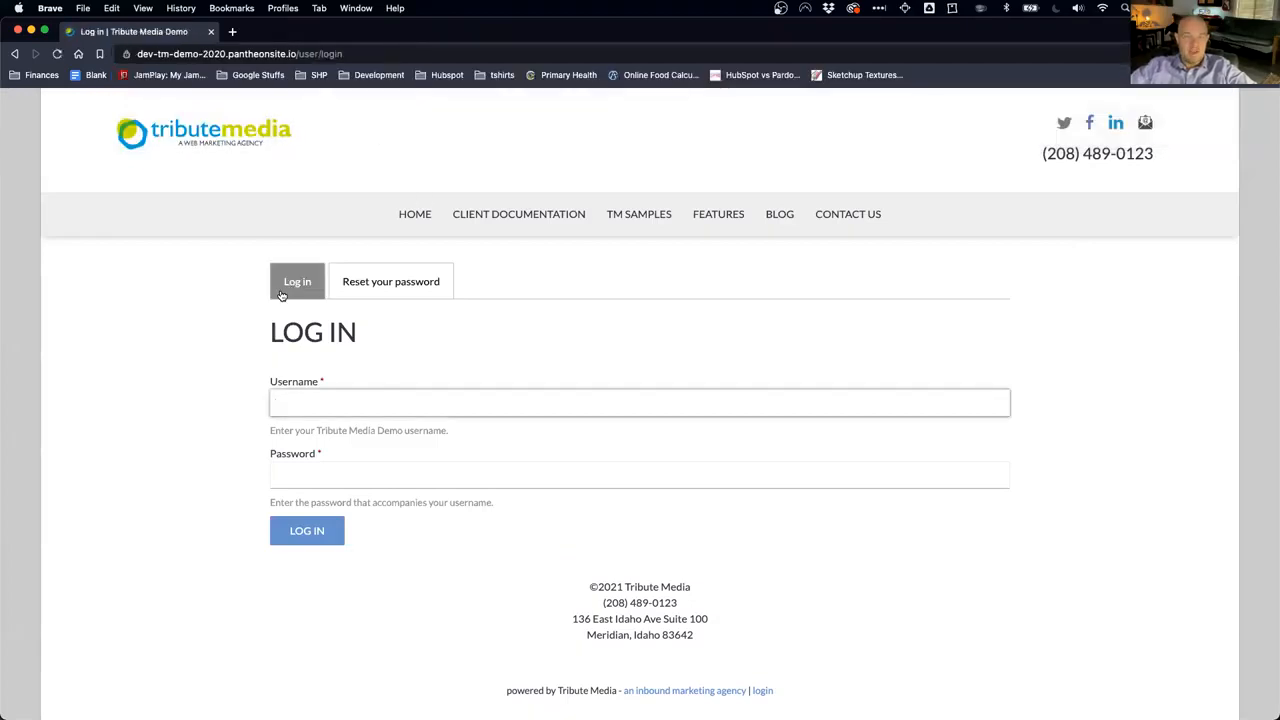
left_click(388, 286)
Step: Focus the Username or email field, dismiss autofill, and switch back to the Log in tab
left_click(313, 405)
left_click(195, 439)
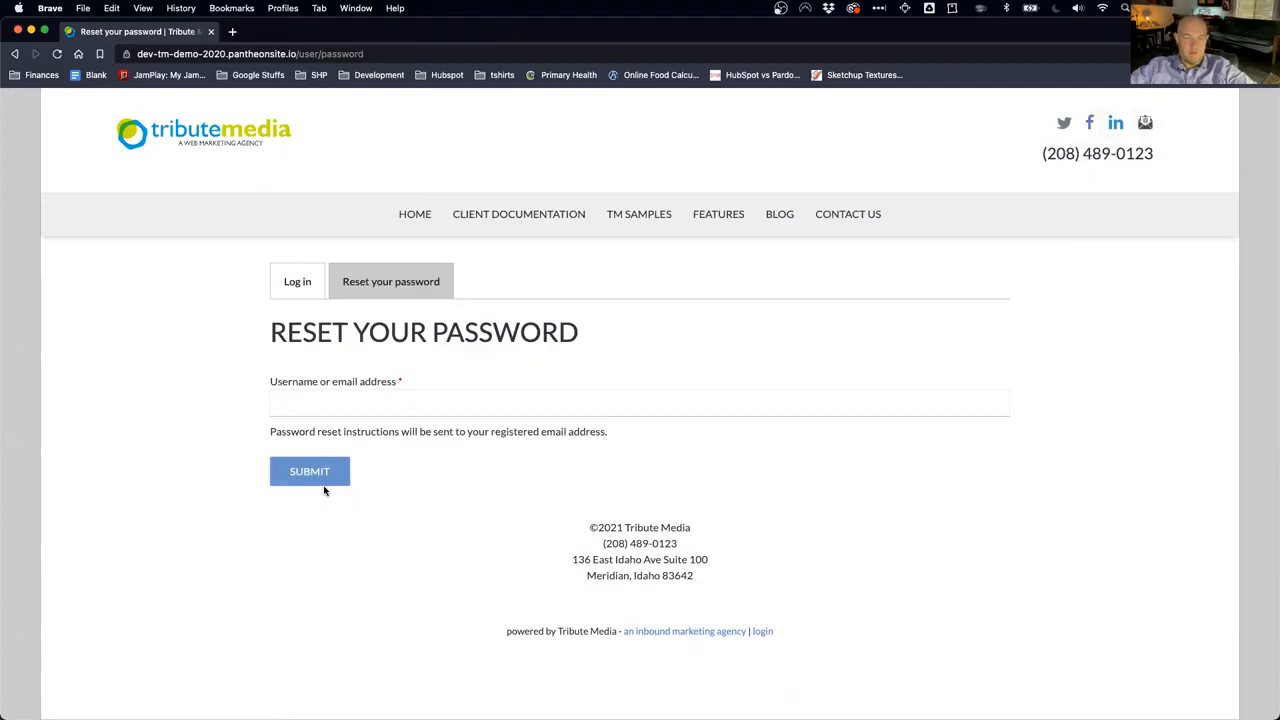
left_click(297, 281)
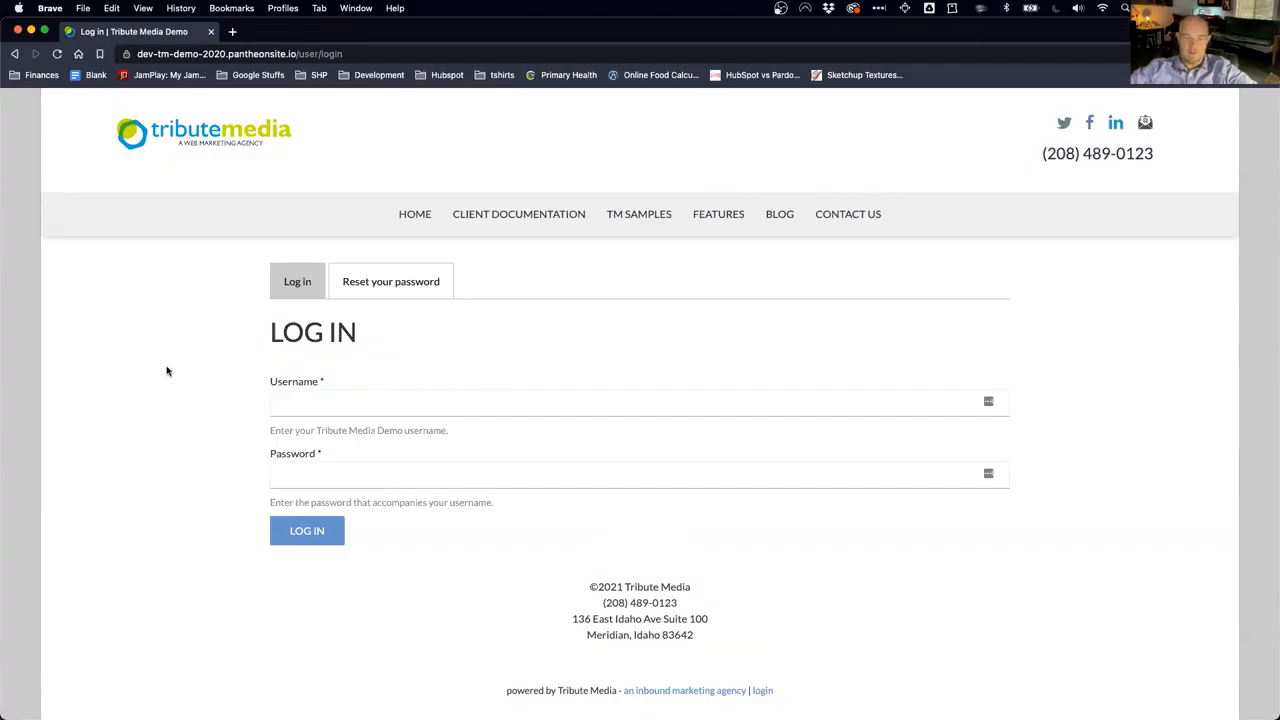
Step: Log in as Tech Support with the account password and decline Brave's and LastPass's save prompts
left_click(306, 400)
type("Tech Support")
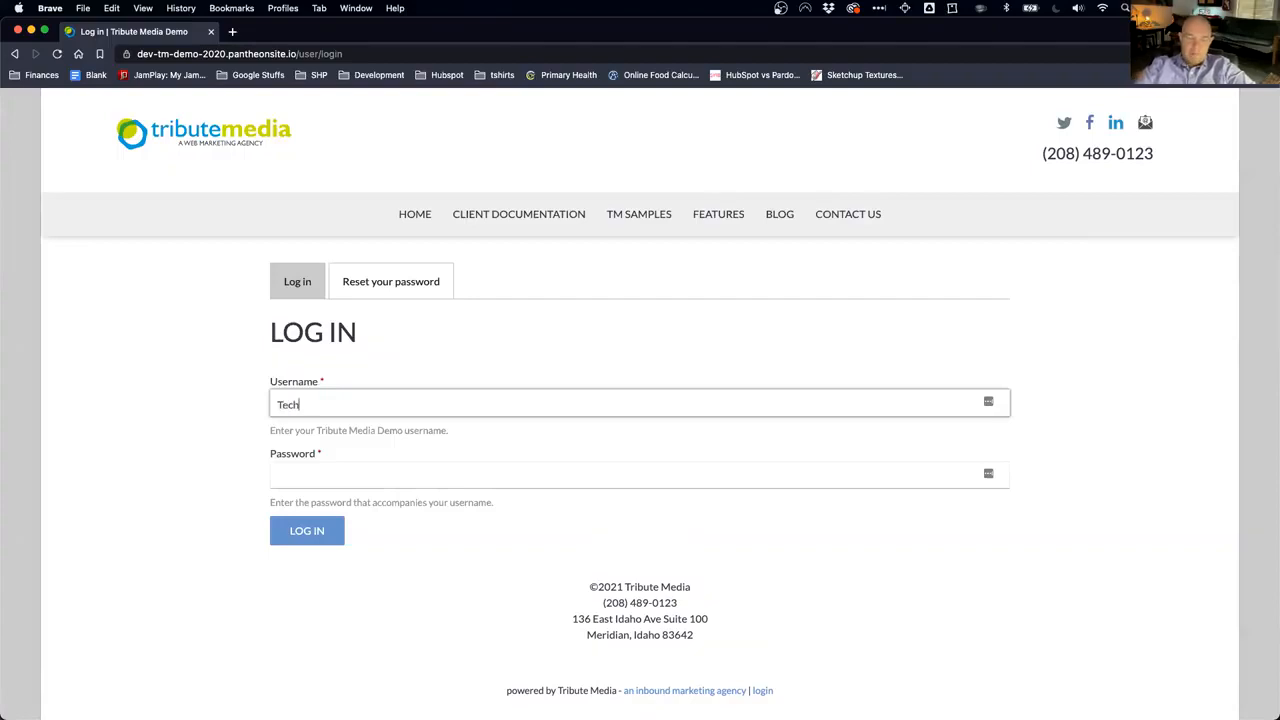
key("Tab")
type("•••")
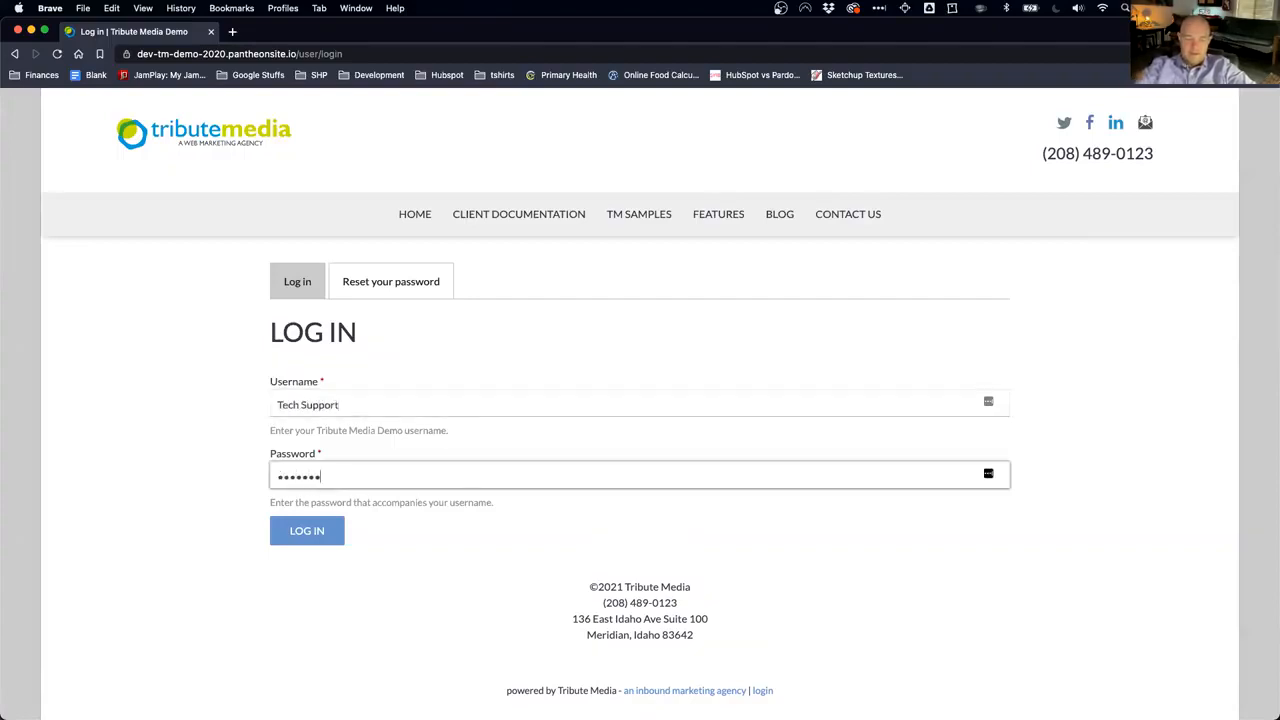
type("•••")
key("BackSpace")
key("BackSpace")
key("BackSpace")
key("BackSpace")
key("BackSpace")
type("•••••••")
key("Return")
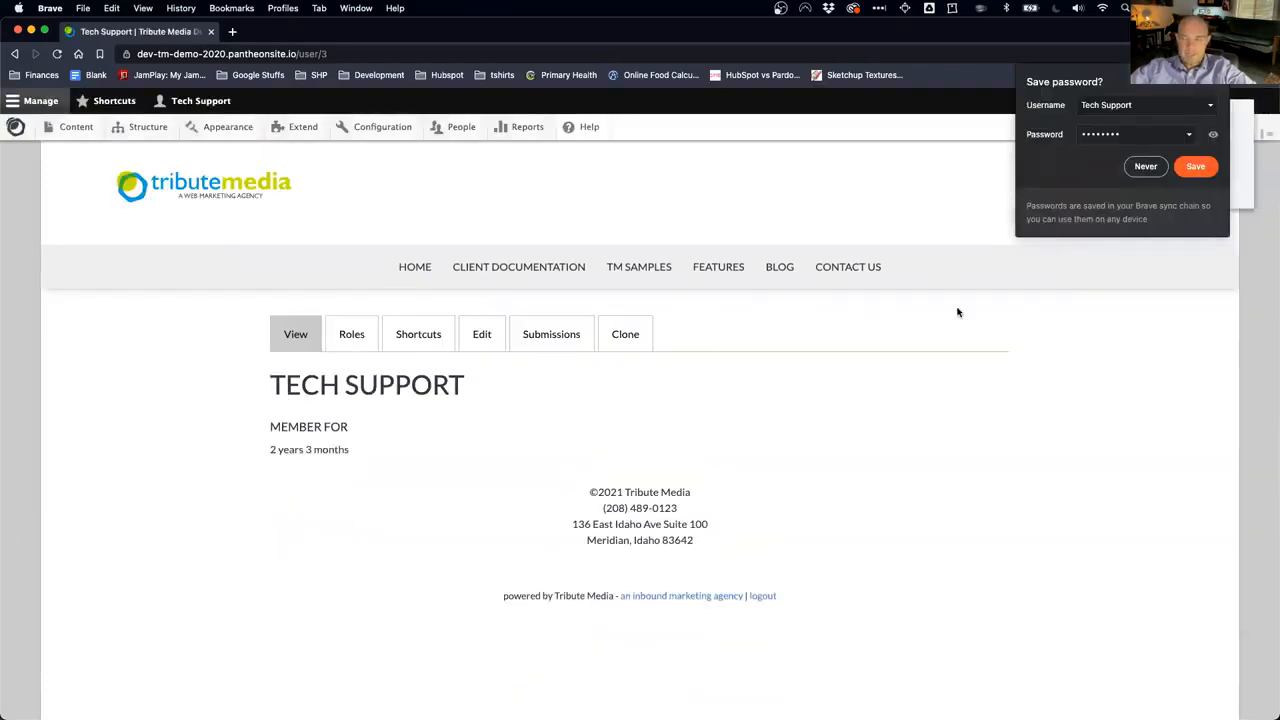
left_click(1147, 168)
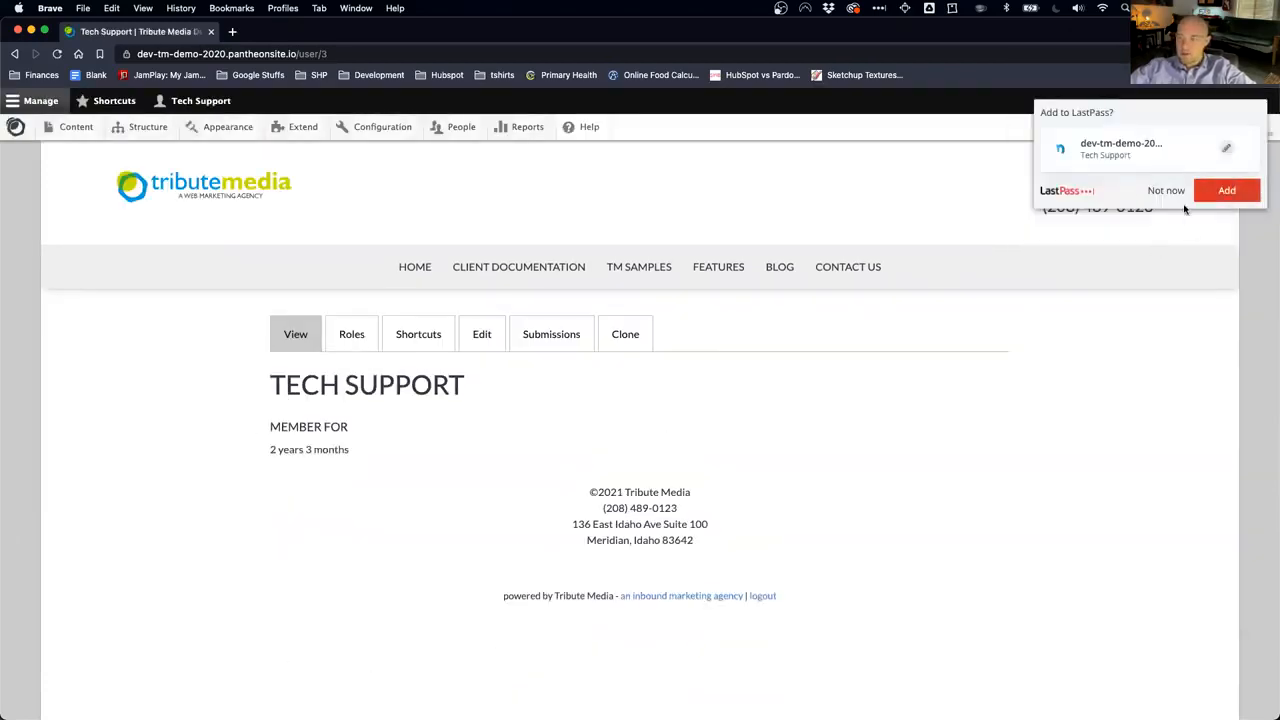
left_click(1165, 190)
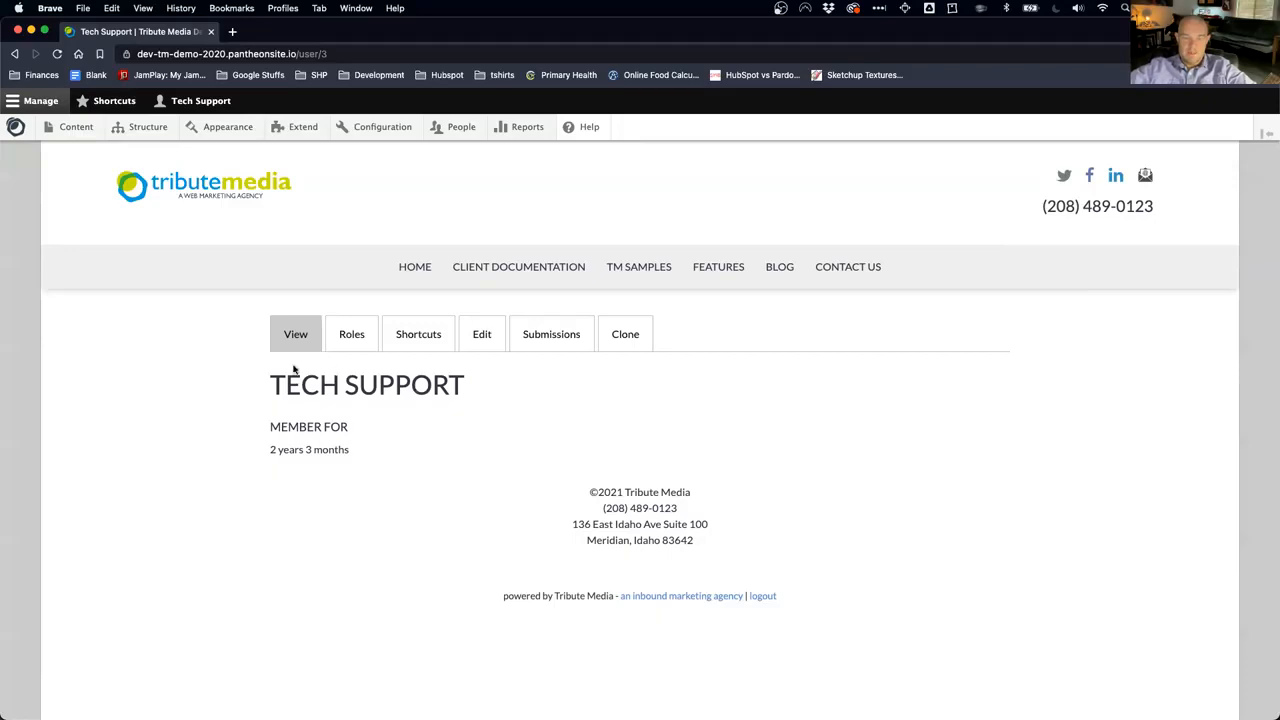
Step: Look over the account edit form's Current password and Email fields, then return home via the logo
left_click(481, 336)
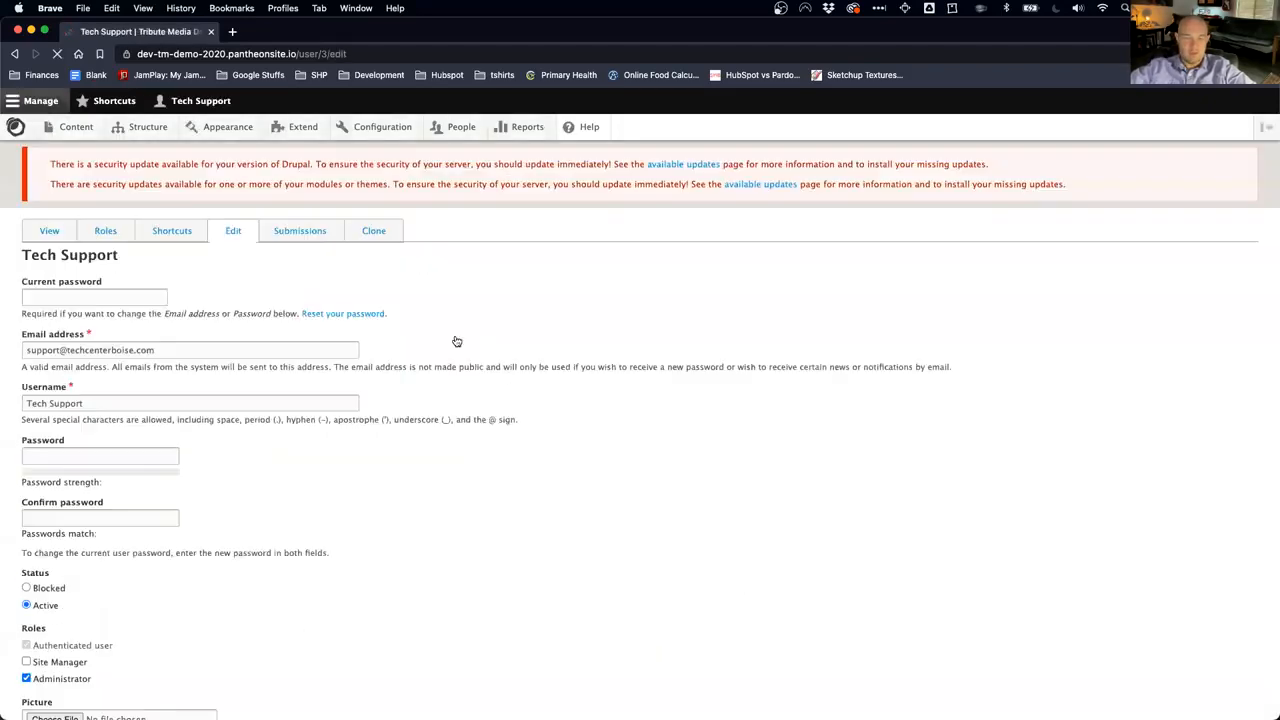
left_click(72, 297)
double_click(57, 350)
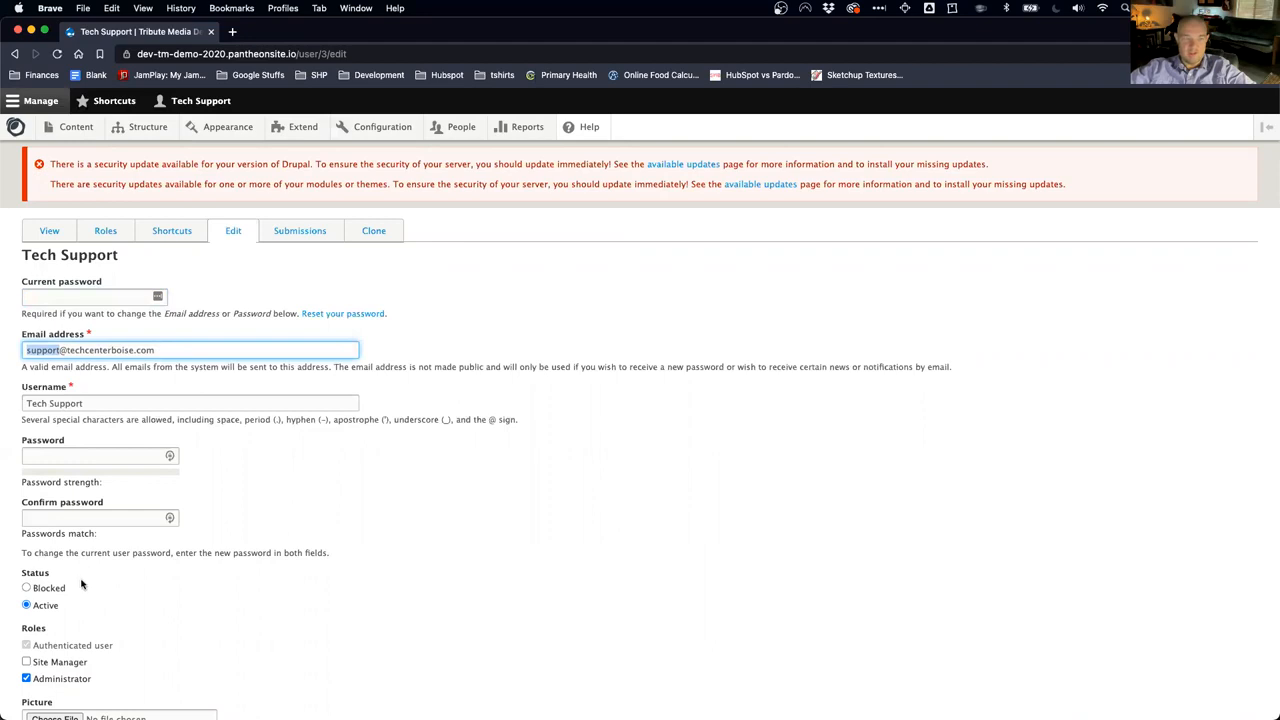
scroll(200, 600, "down", 3)
scroll(199, 612, "down", 3)
scroll(360, 450, "up", 10)
left_click(179, 182)
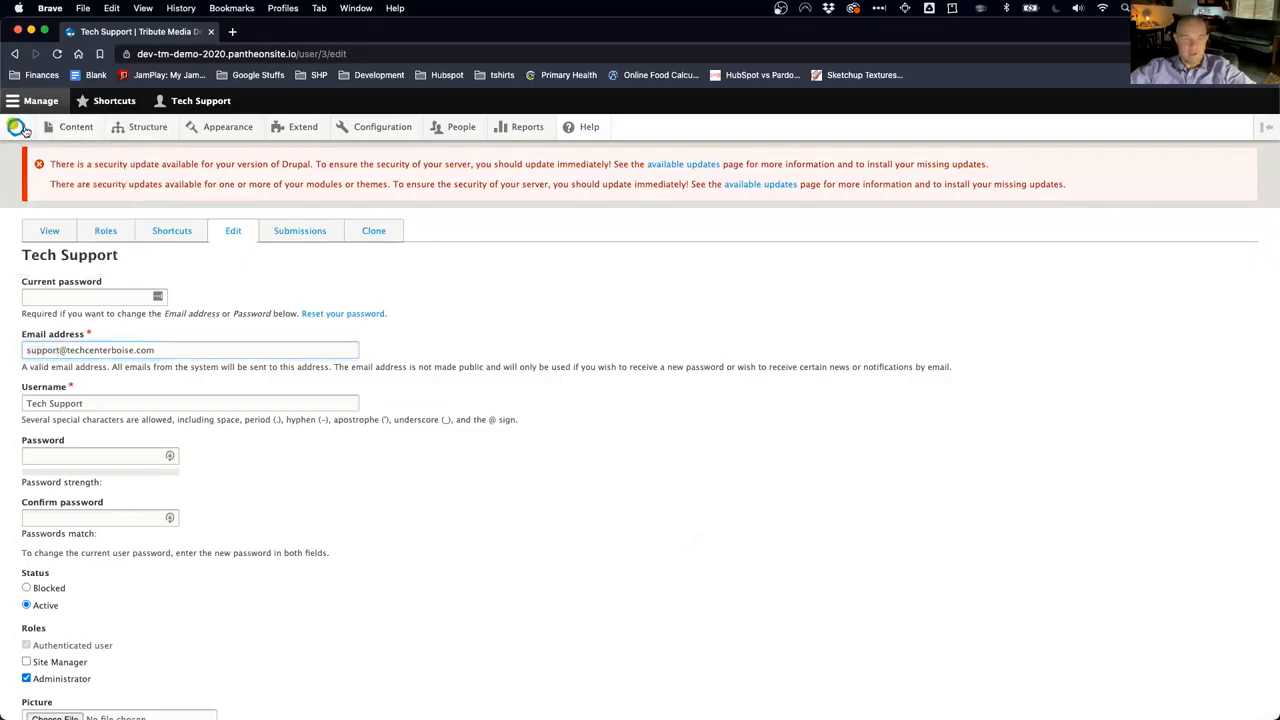
left_click(17, 127)
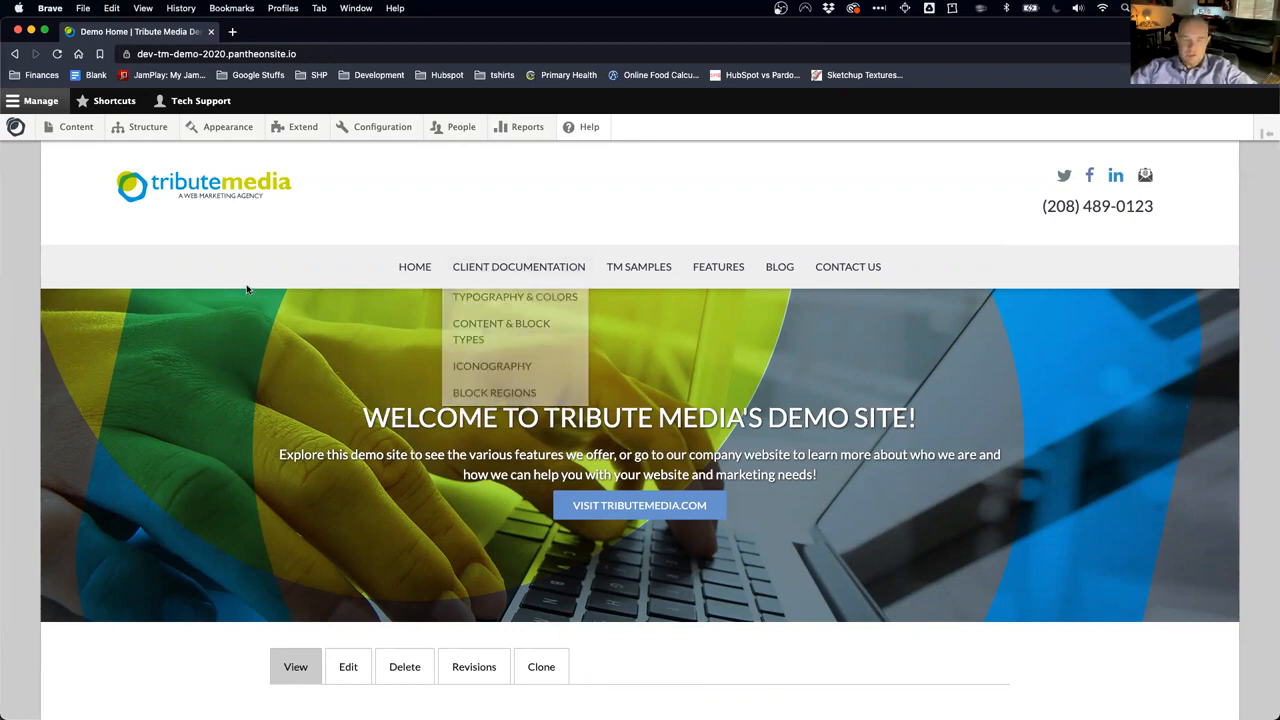
Step: Open the Shortcuts tray showing Tribute Media Support, Add content and All content links
mouse_move(513, 276)
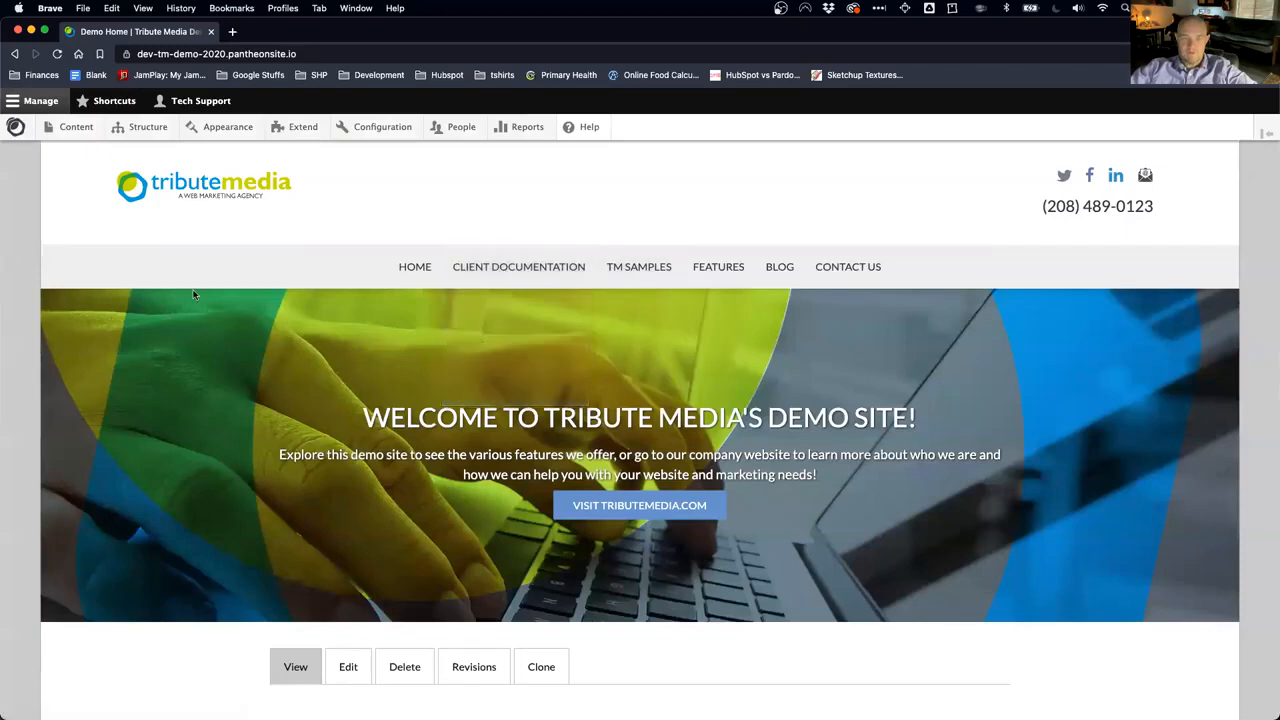
mouse_move(110, 131)
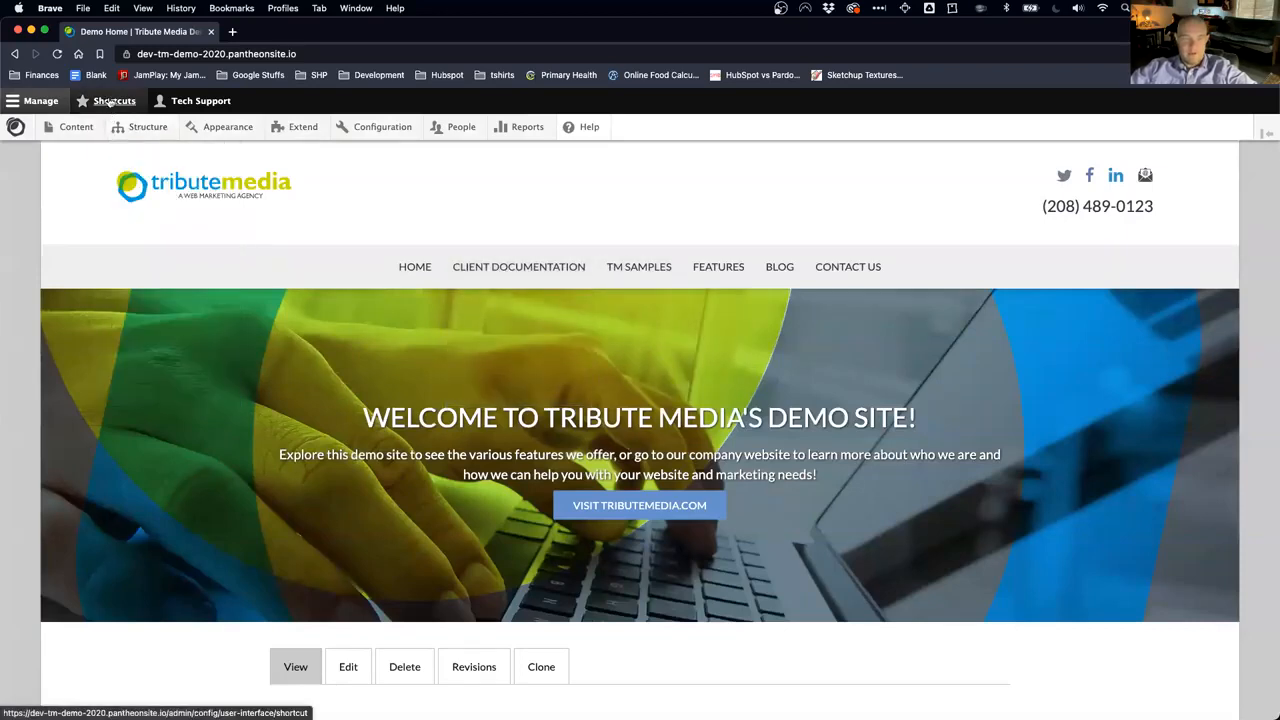
left_click(110, 102)
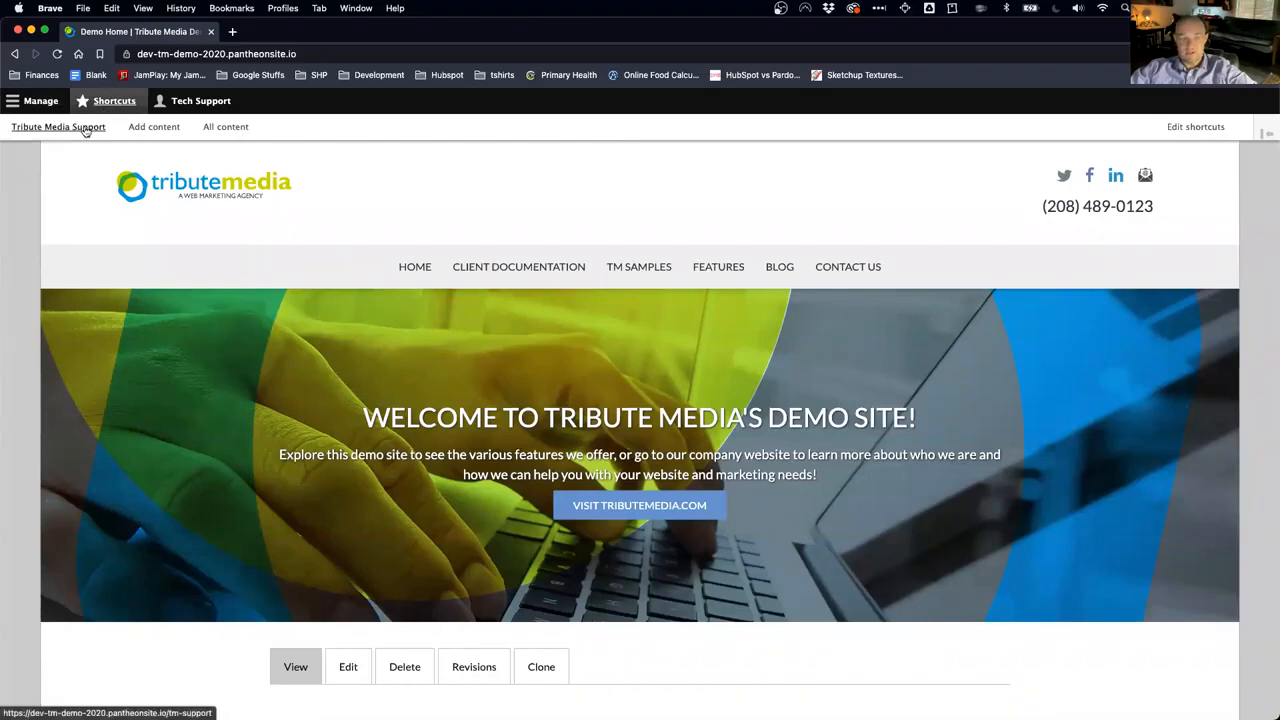
Step: Open the Tribute Media Support guide from the shortcuts and scroll its overview
left_click(86, 131)
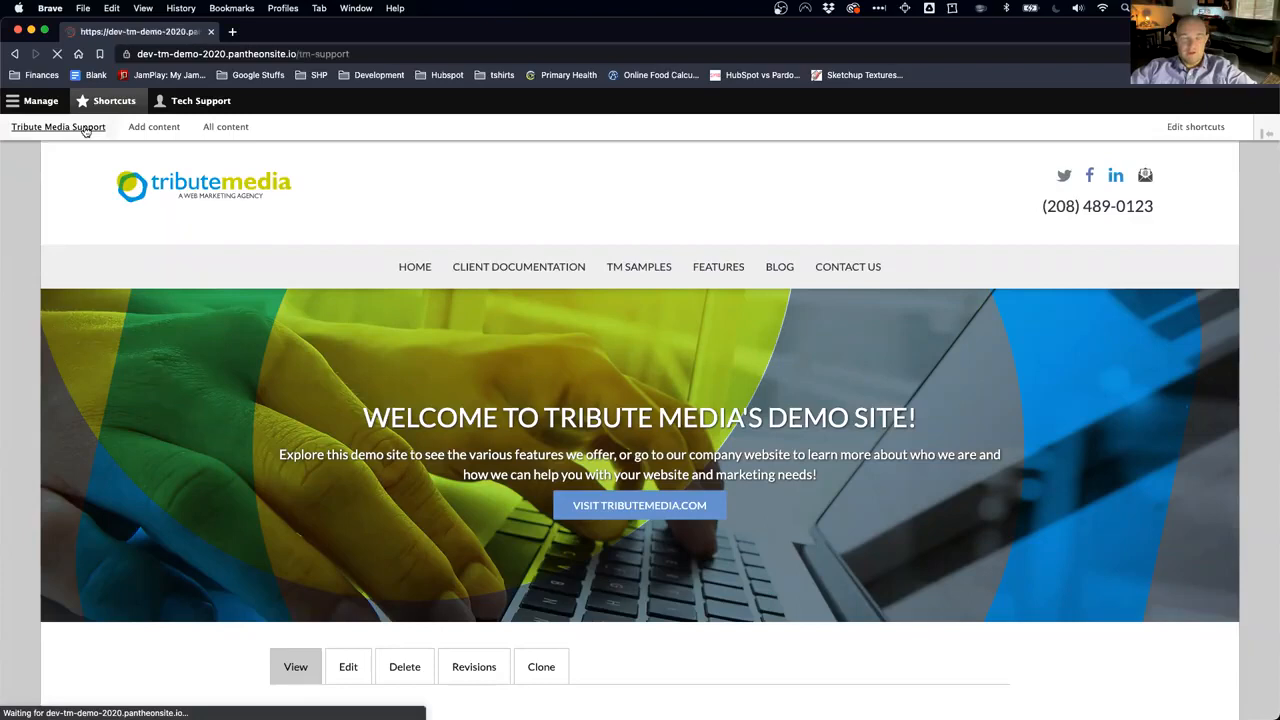
scroll(508, 441, "down", 2)
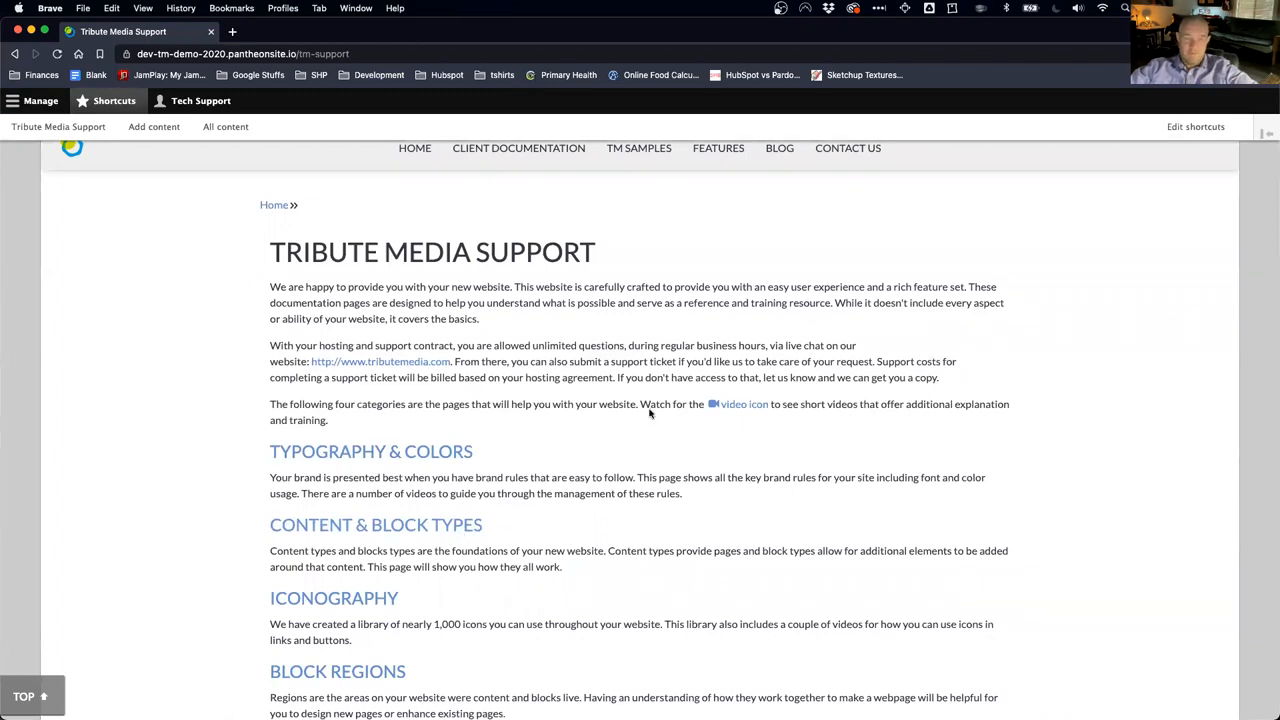
scroll(597, 477, "up", 2)
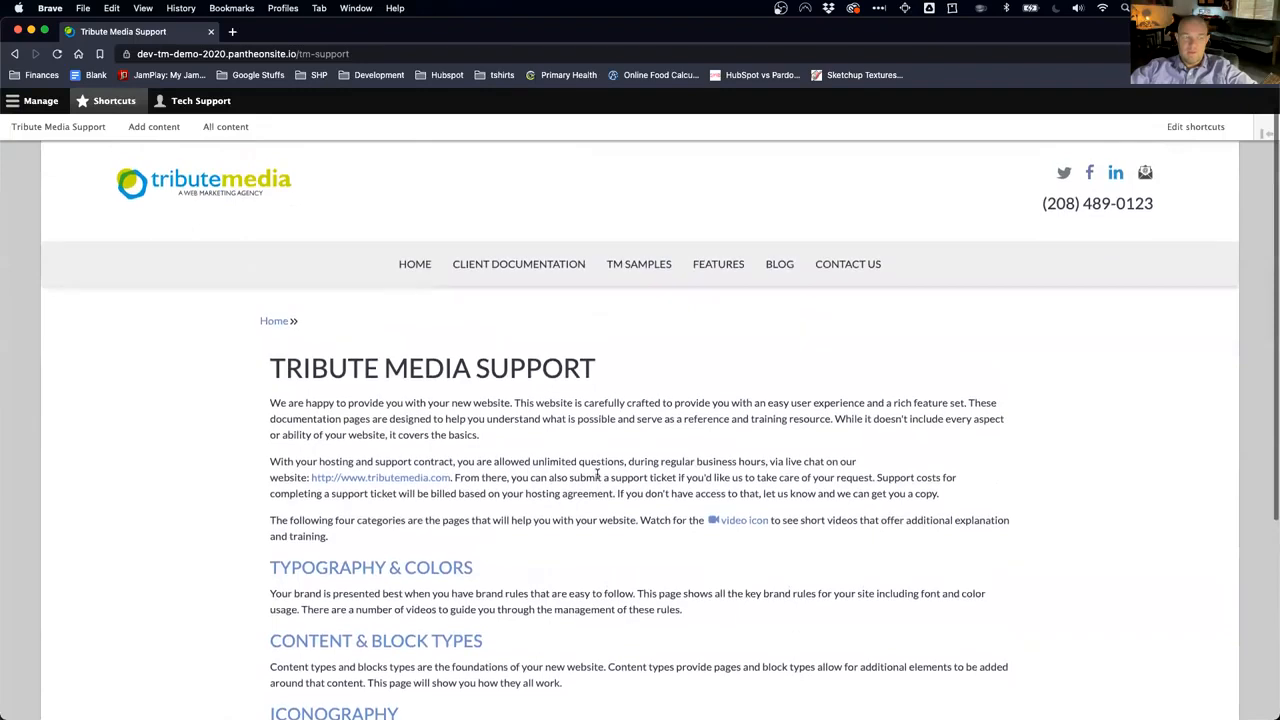
scroll(597, 477, "down", 2)
Step: Open the Content & Block Types page, scroll its Content Types section, then go to Typography
left_click(440, 533)
scroll(523, 510, "down", 5)
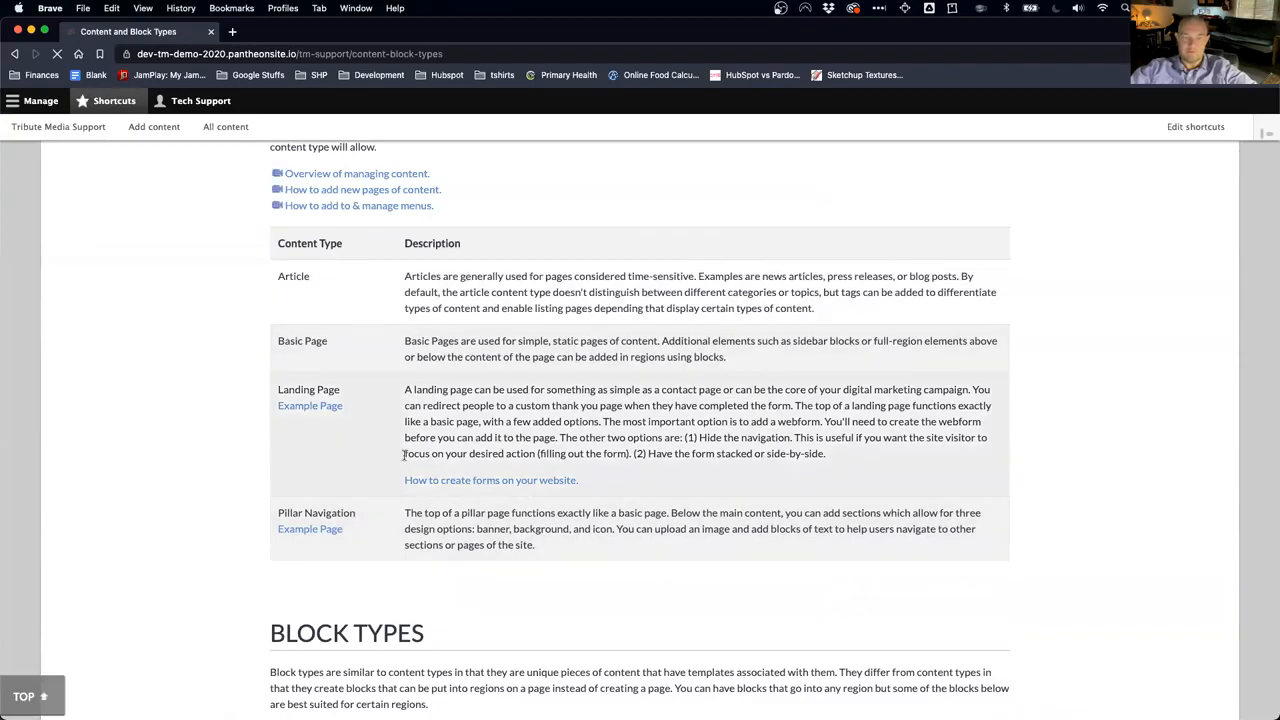
scroll(406, 457, "up", 2)
scroll(406, 457, "down", 2)
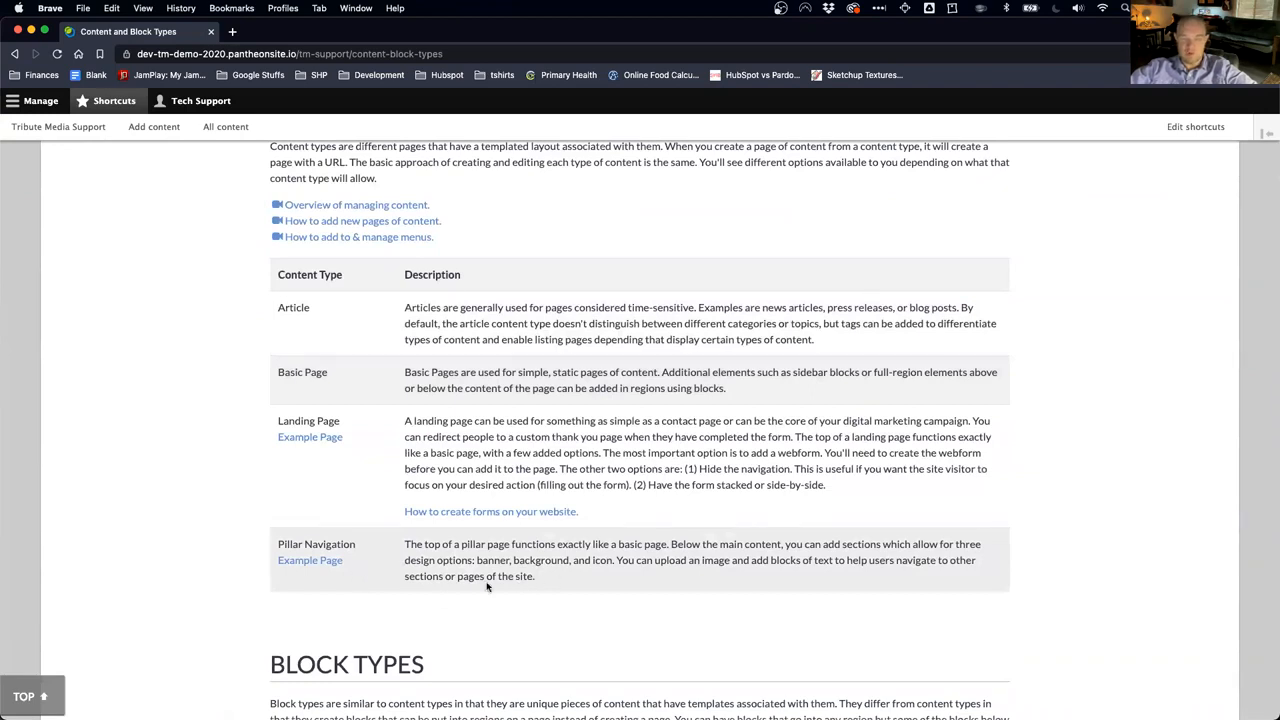
scroll(487, 587, "down", 5)
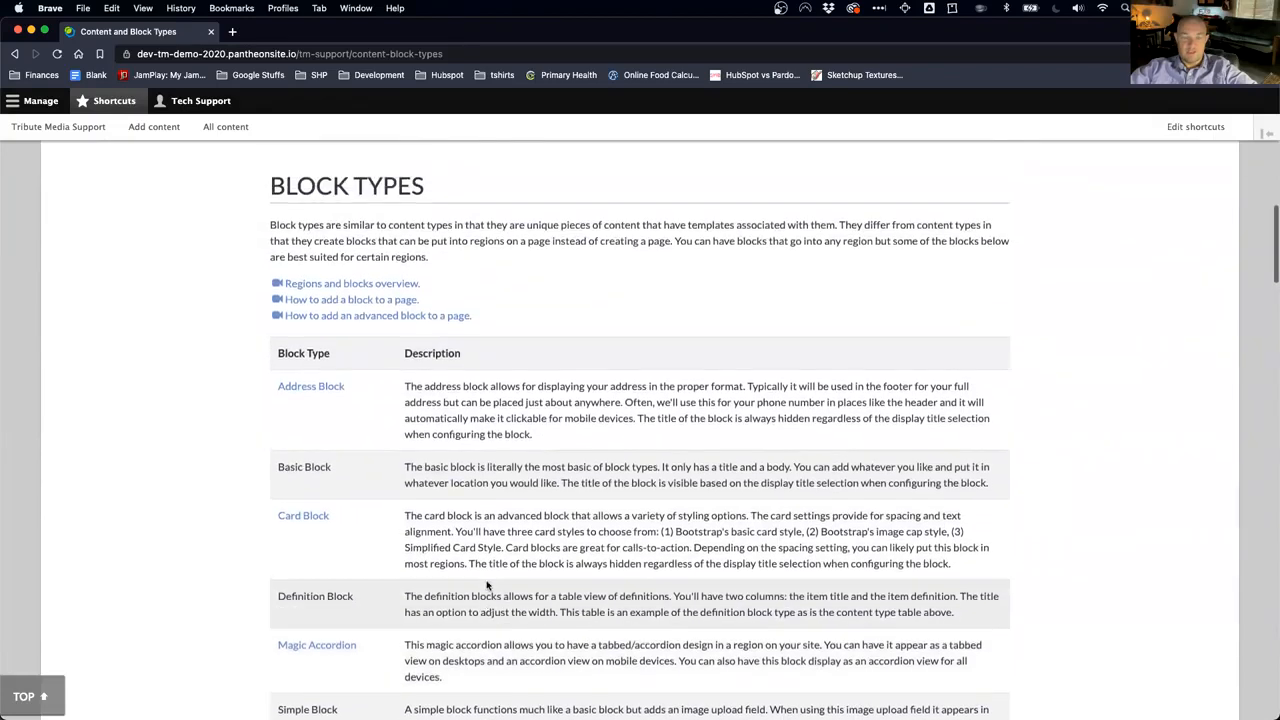
scroll(502, 555, "up", 1)
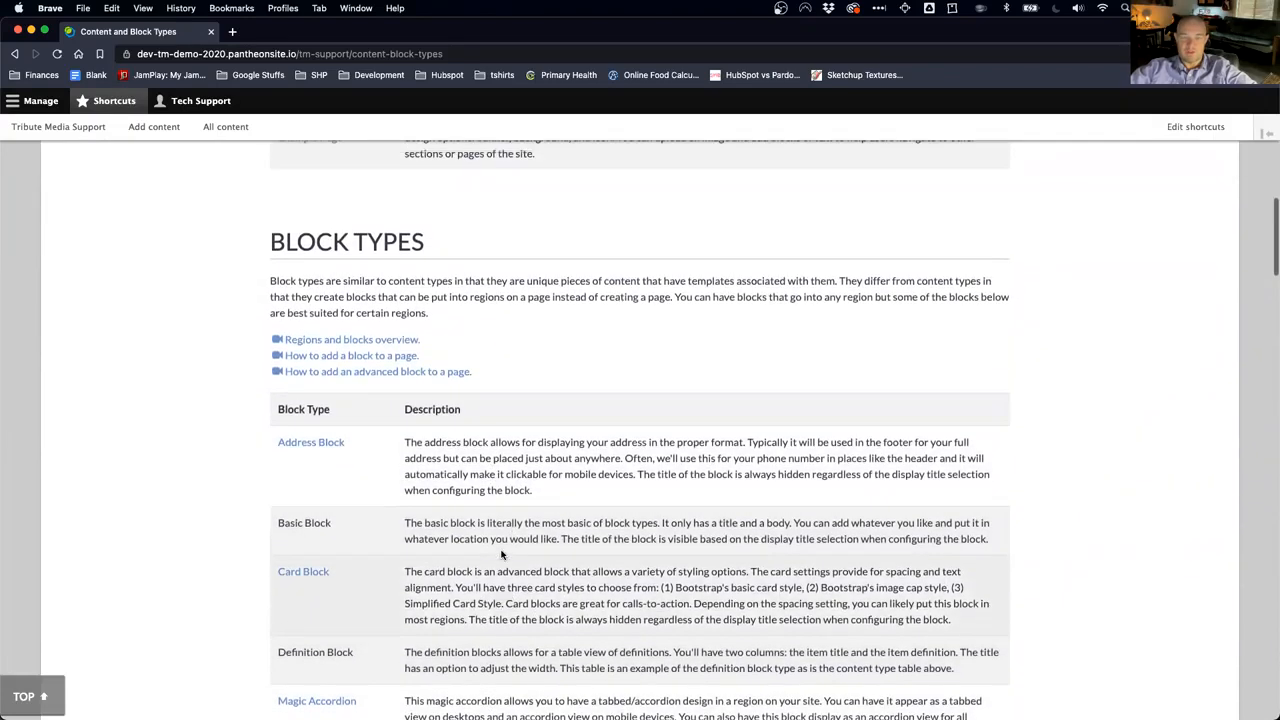
scroll(502, 555, "up", 10)
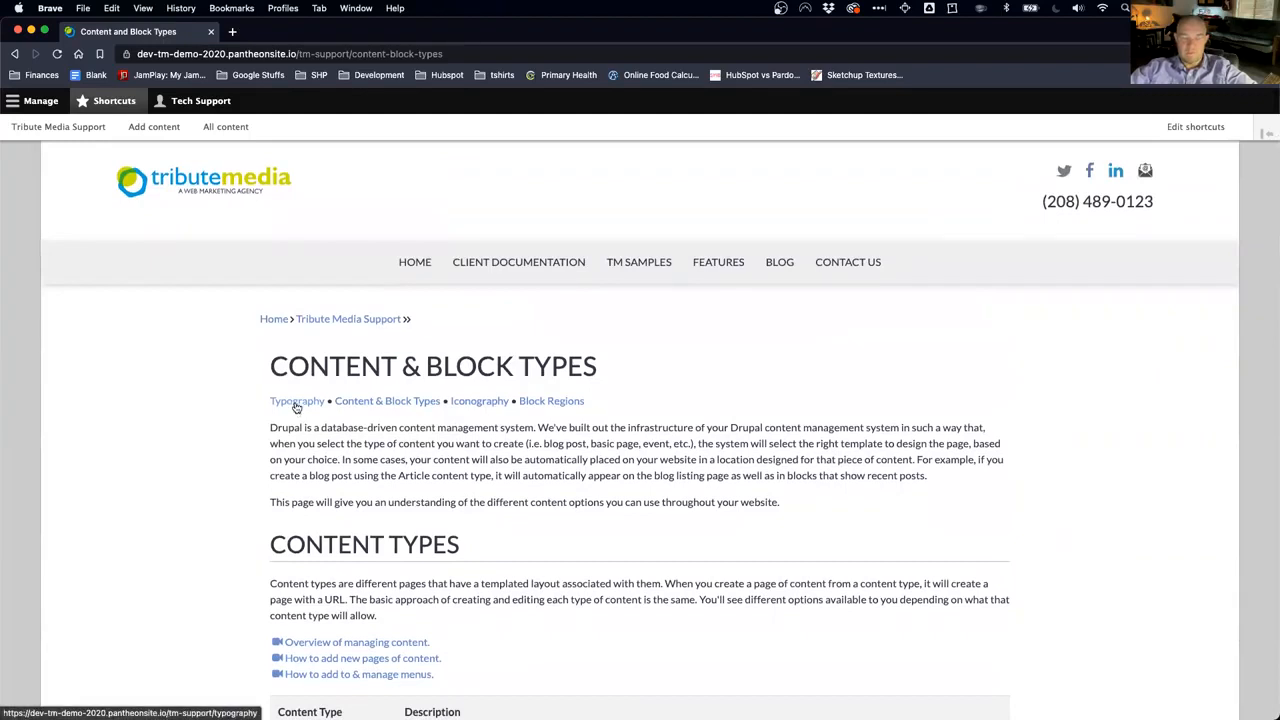
left_click(296, 403)
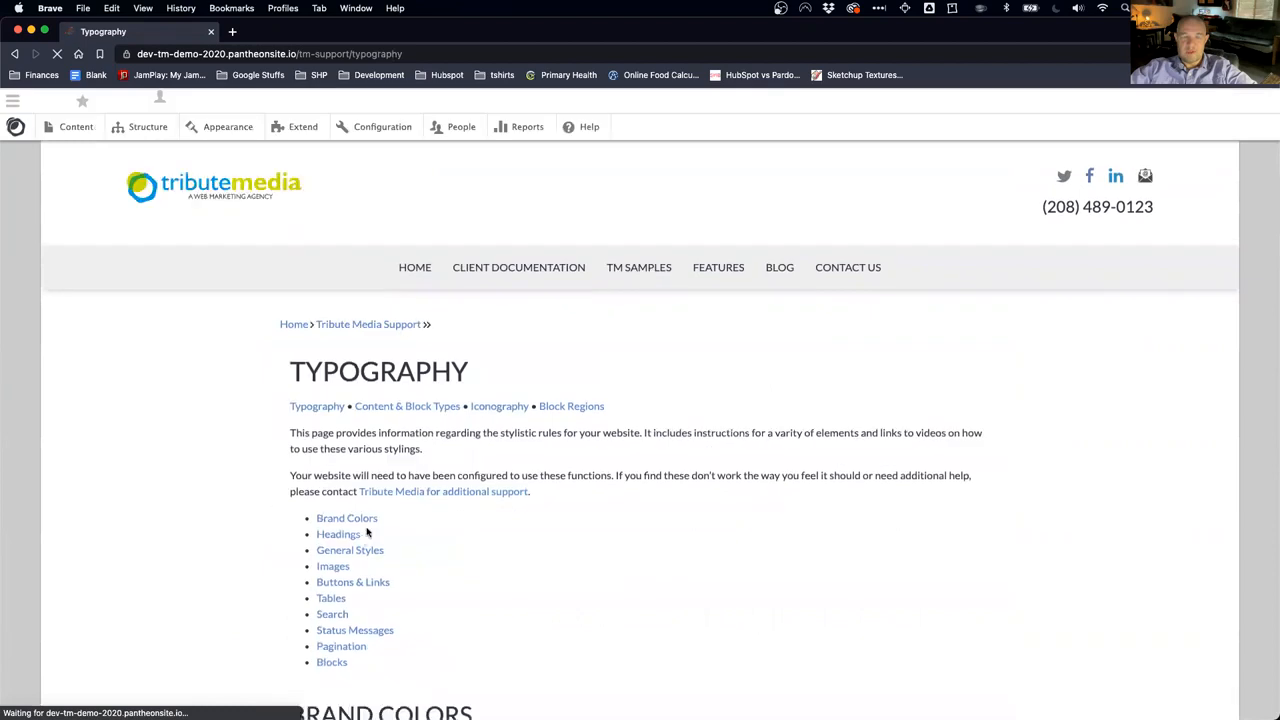
Step: Review the Typography page's Brand Colors and Headings sections, then return to the Manage menu
scroll(451, 556, "down", 5)
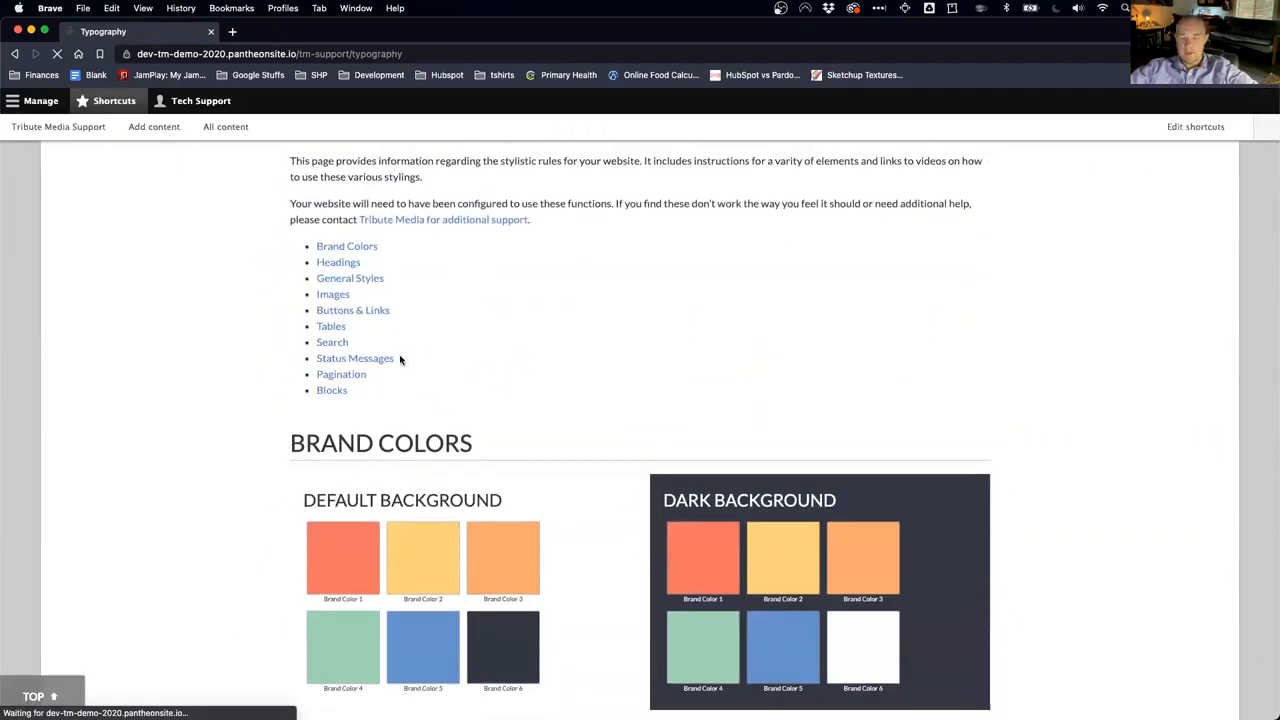
scroll(400, 359, "down", 15)
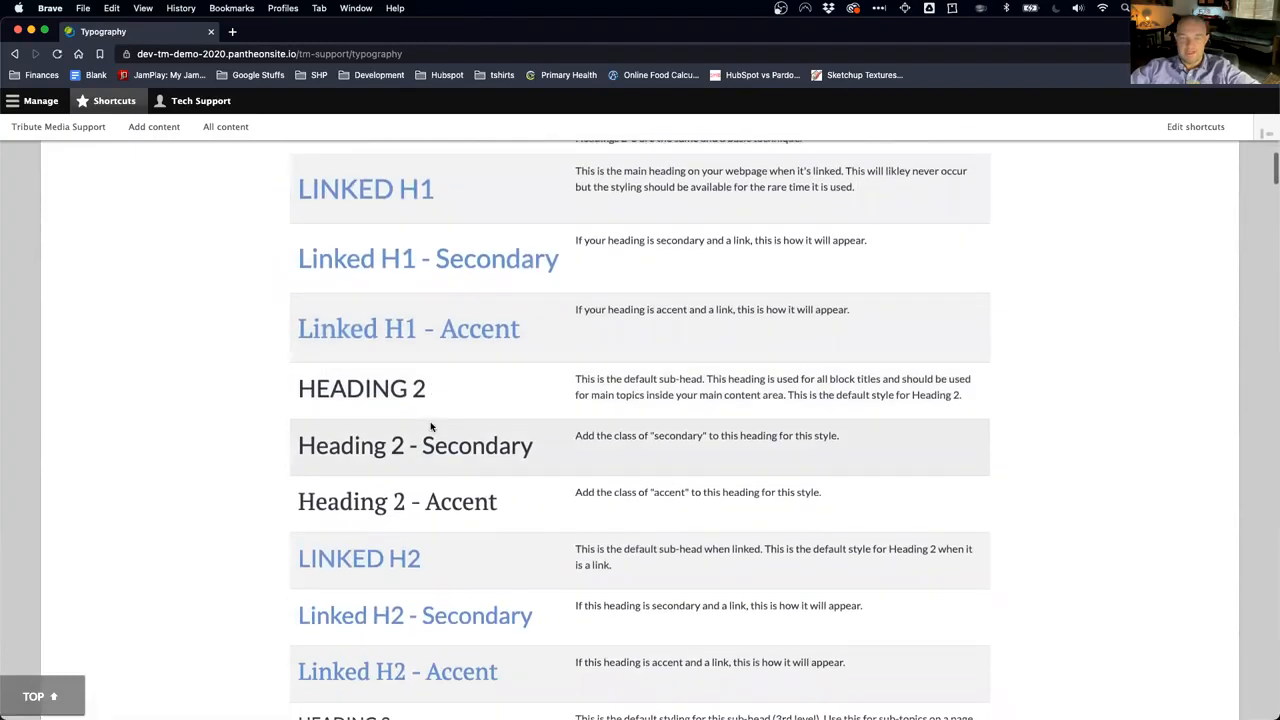
scroll(431, 427, "up", 15)
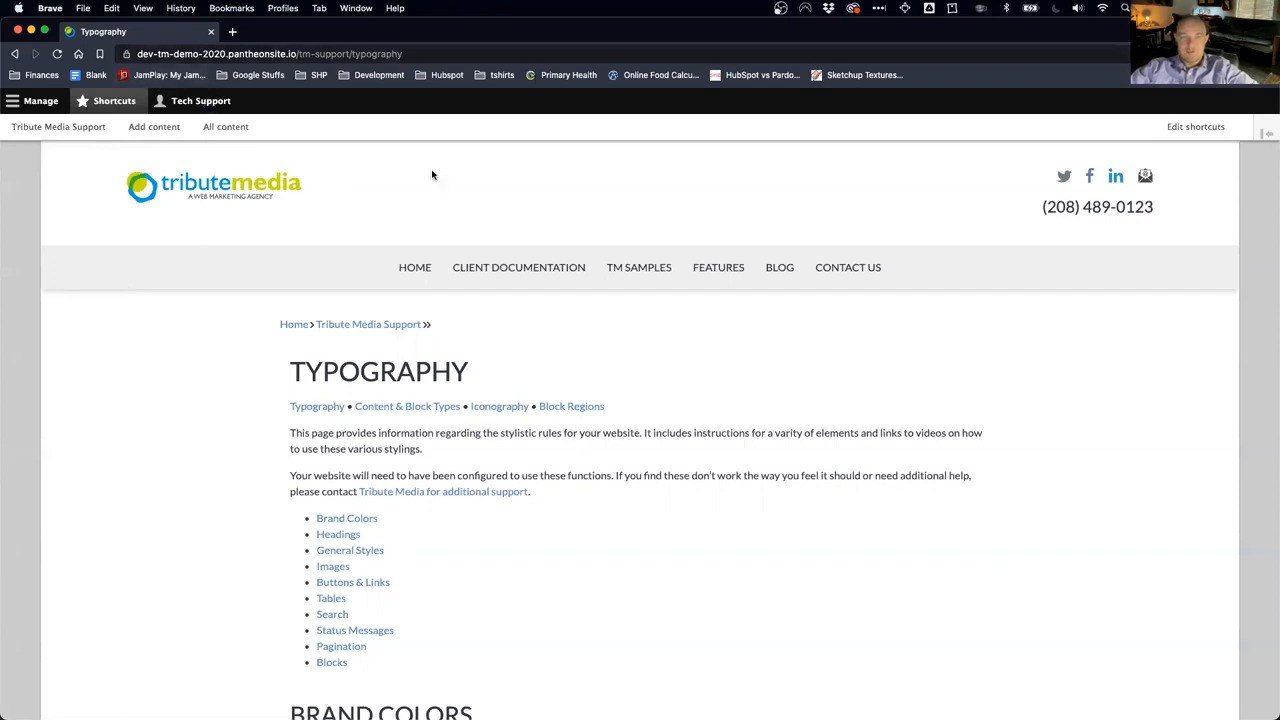
mouse_move(563, 274)
left_click(40, 101)
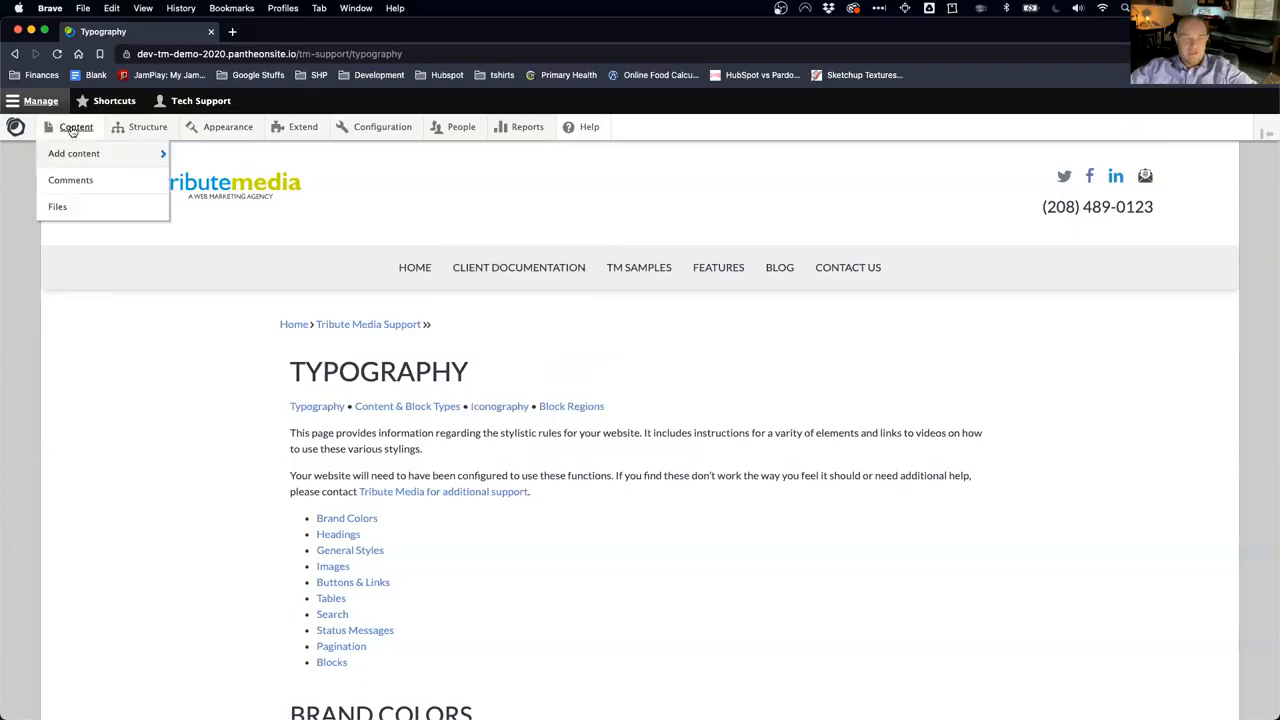
Step: Open the Content list and choose Article in the Content type filter
left_click(72, 131)
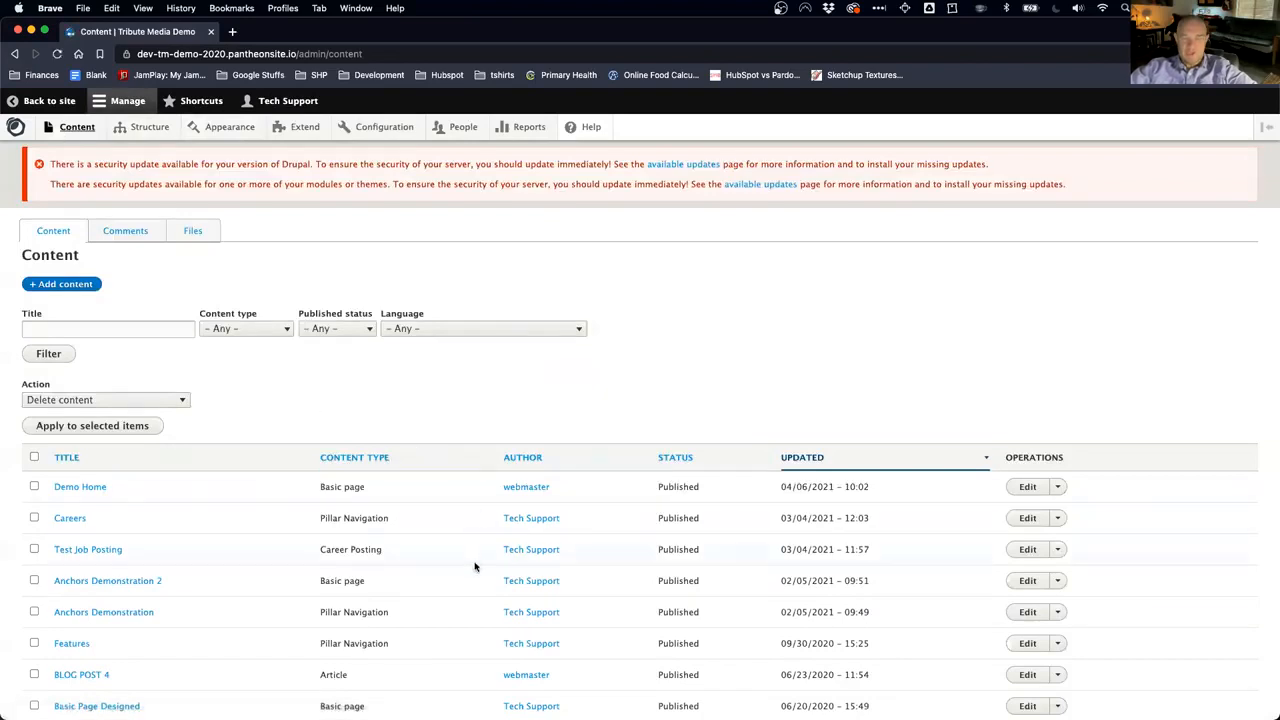
scroll(474, 568, "down", 3)
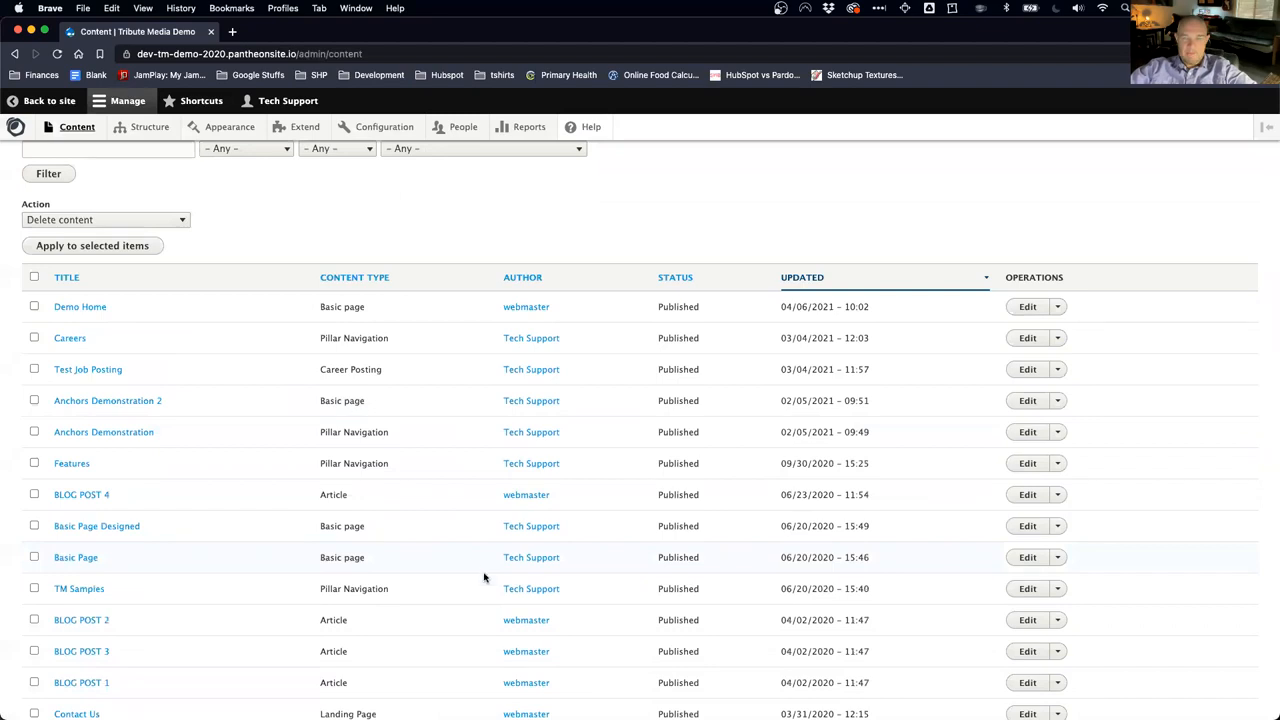
scroll(690, 494, "down", 3)
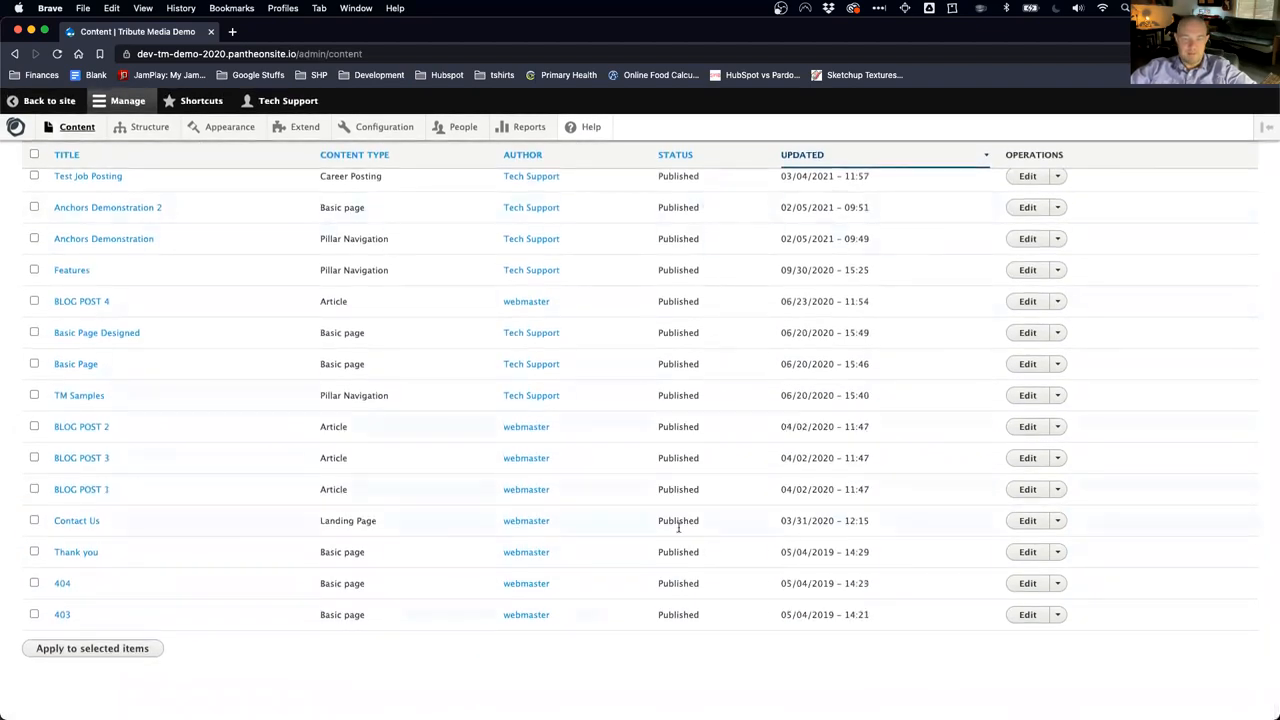
scroll(672, 310, "up", 5)
scroll(672, 310, "down", 3)
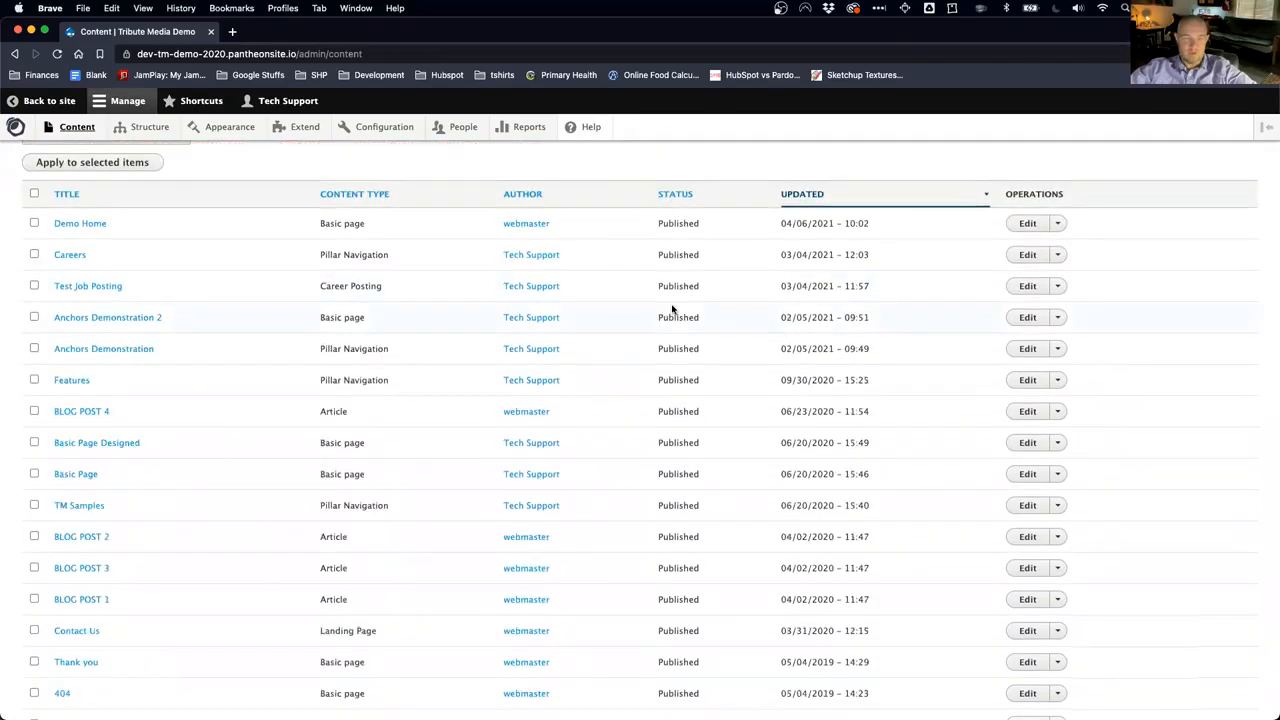
scroll(634, 309, "up", 3)
left_click(279, 332)
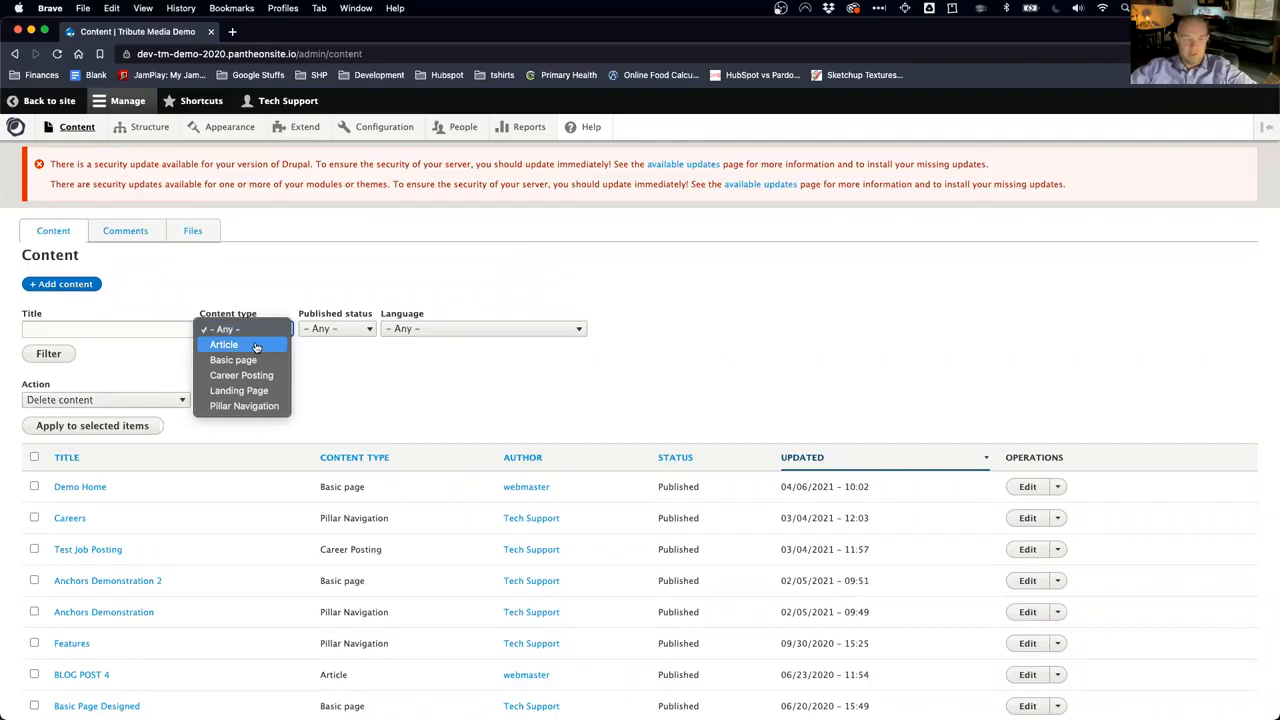
left_click(256, 346)
Step: Apply the Article filter, then set the Content type back to Any
left_click(52, 356)
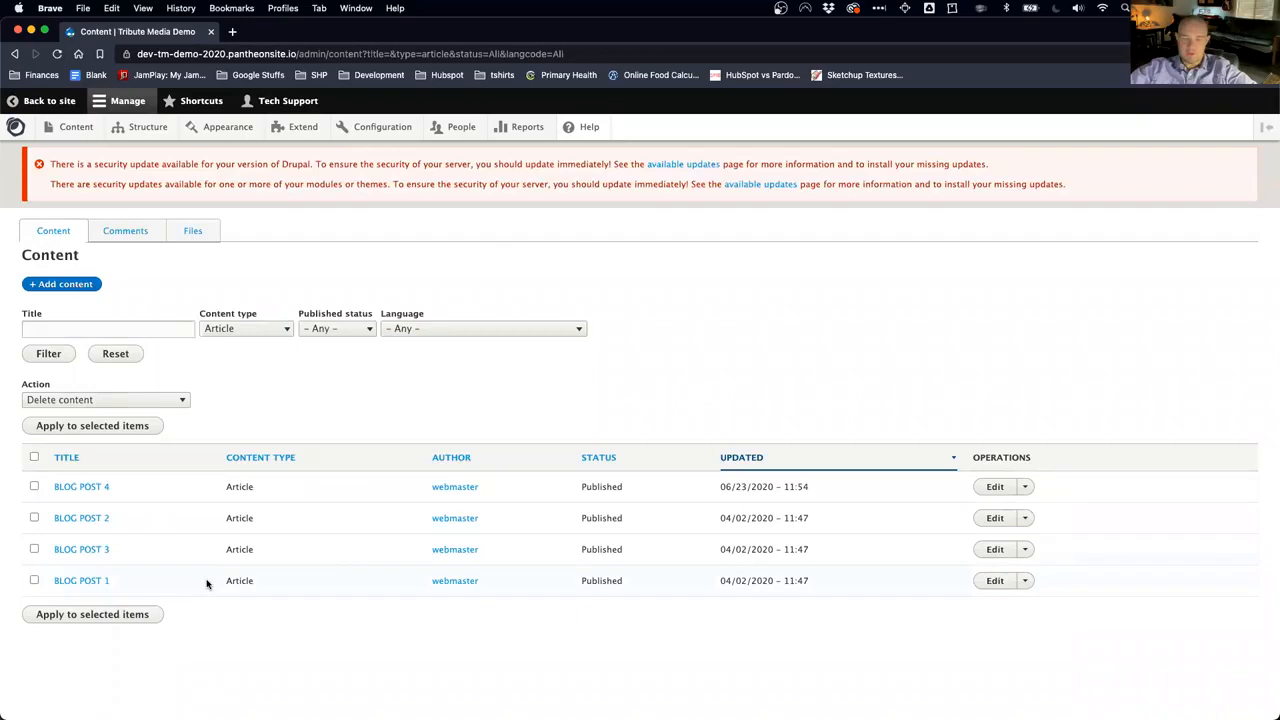
left_click(285, 331)
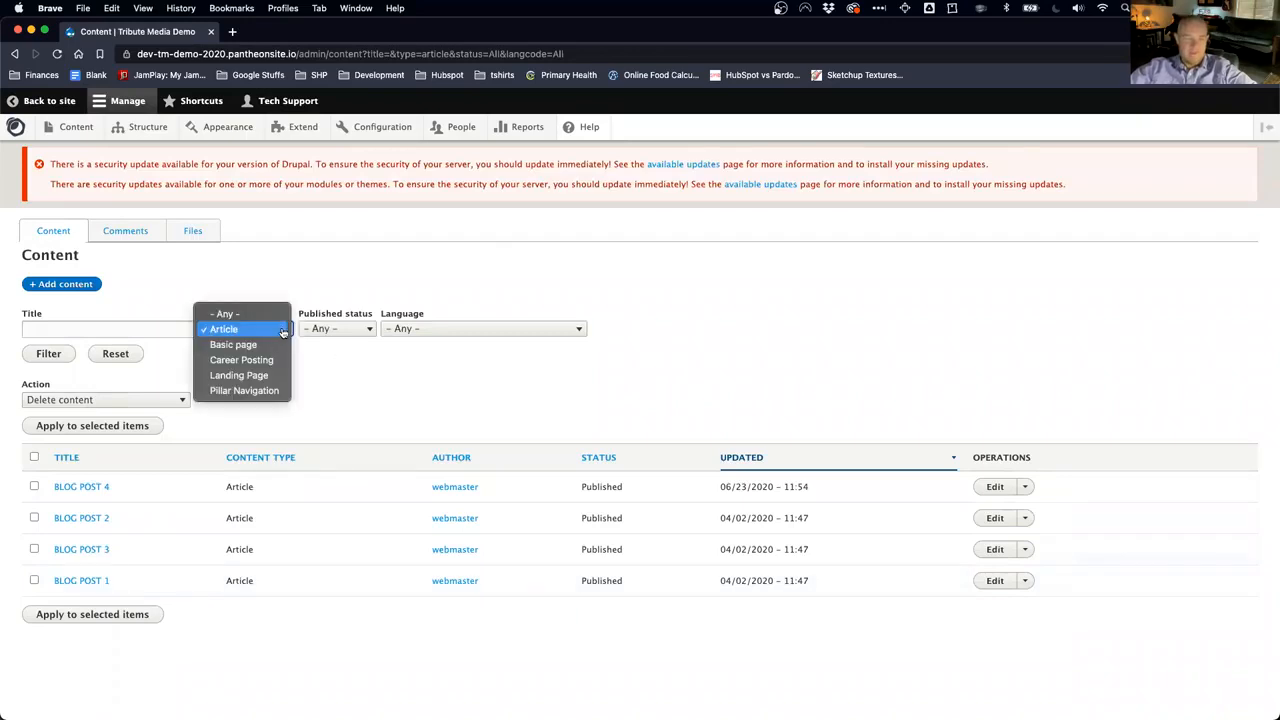
left_click(260, 316)
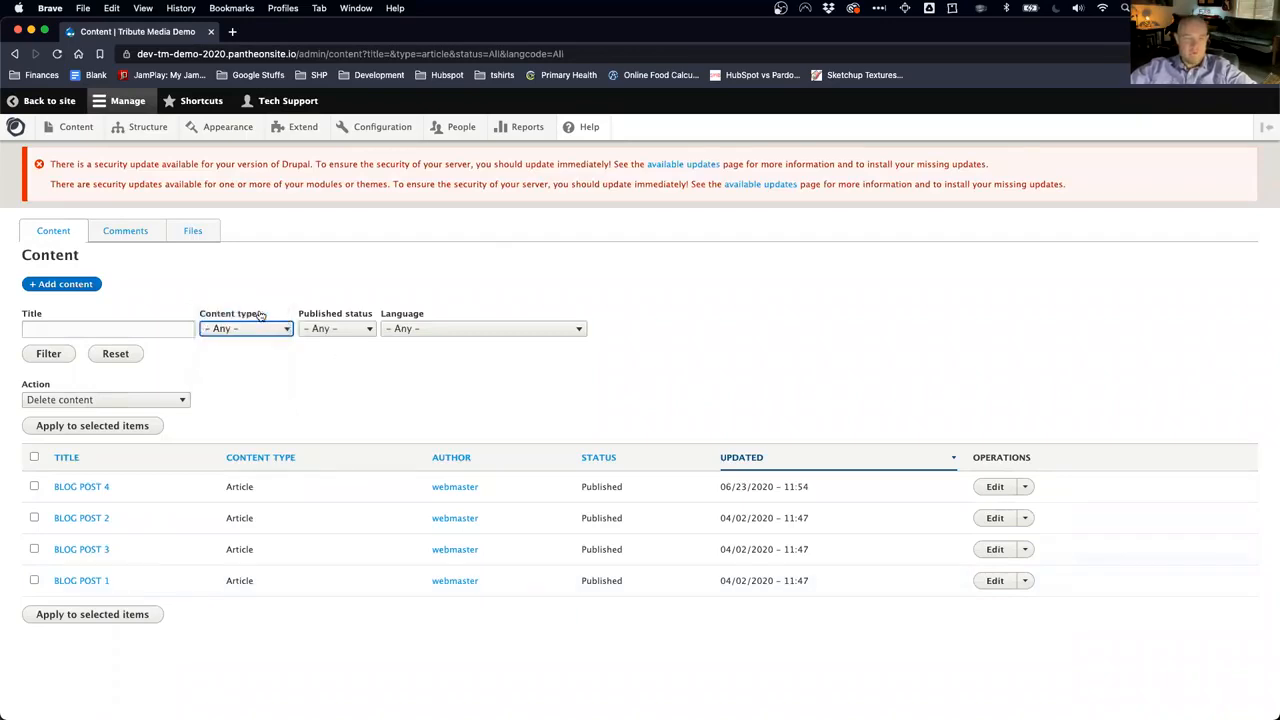
Step: Filter titles by 'typo', which finds nothing, then reset all filters
left_click(53, 326)
type("typ")
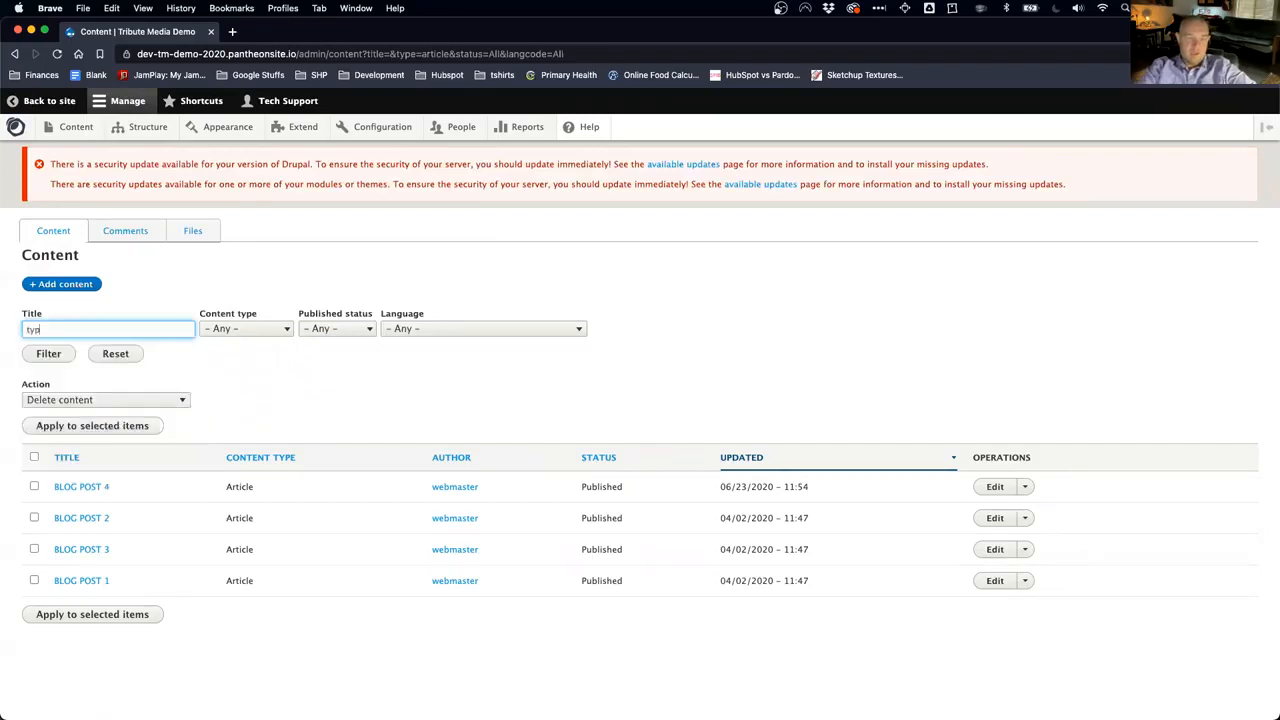
type("o")
left_click(50, 354)
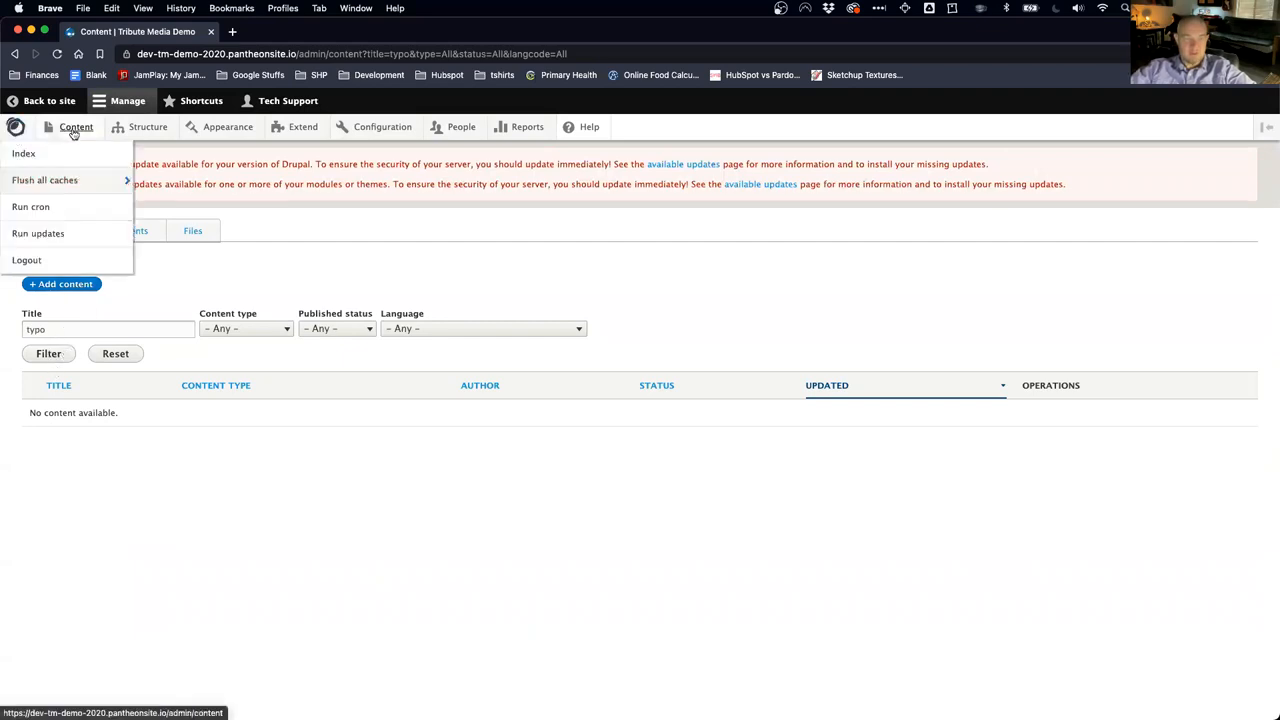
left_click(115, 354)
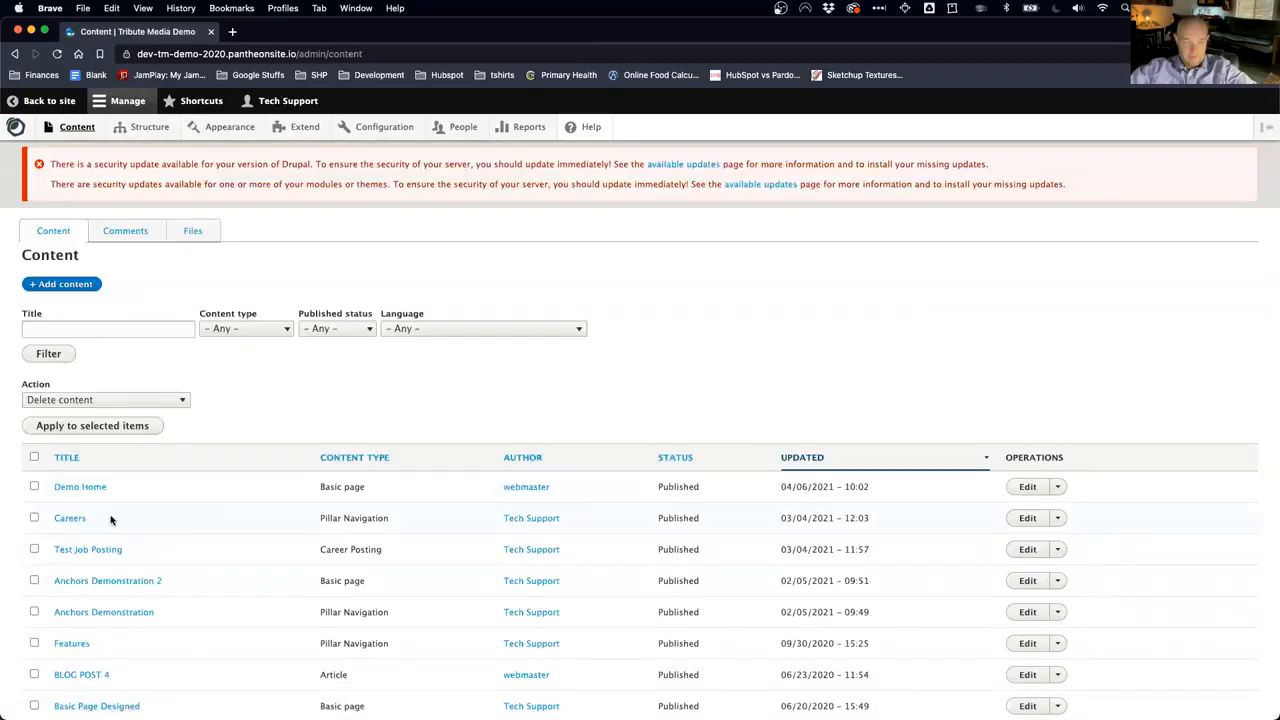
Step: Filter the content list by the title 'Careers' and open the Careers page
left_click_drag(128, 521, 50, 519)
key("super+c")
left_click(68, 333)
key("super+v")
left_click(69, 358)
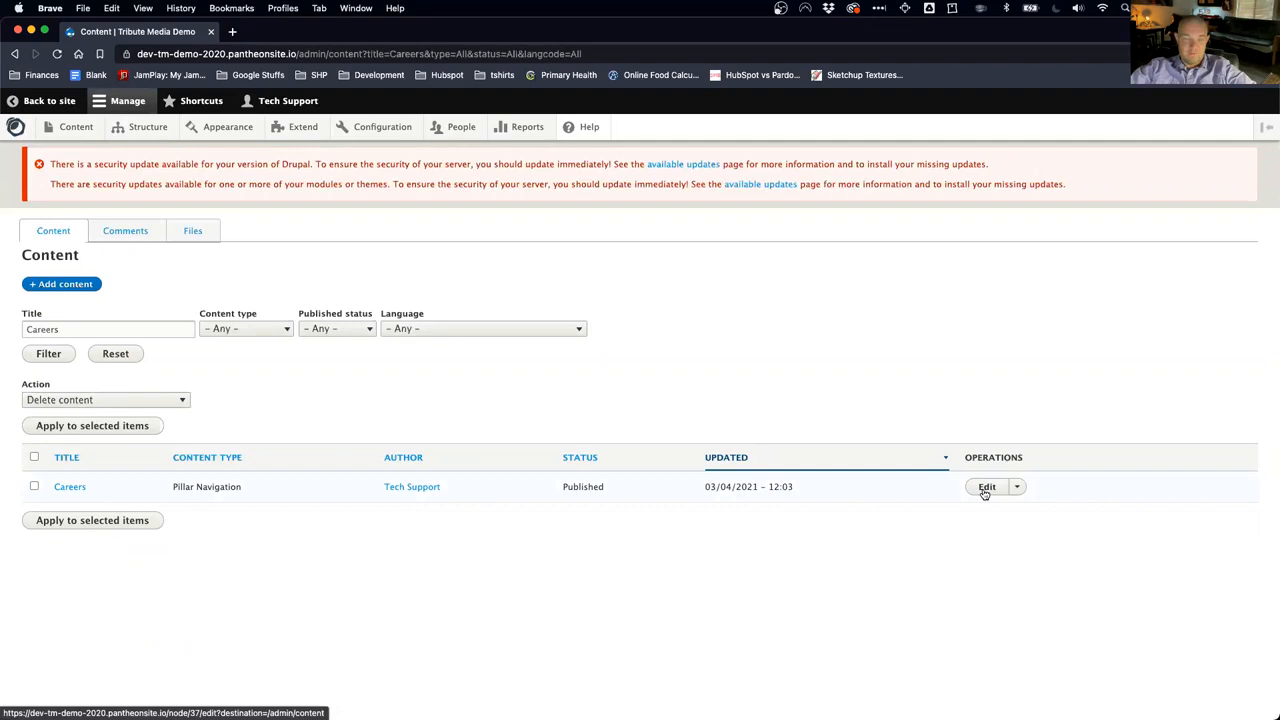
left_click(1017, 488)
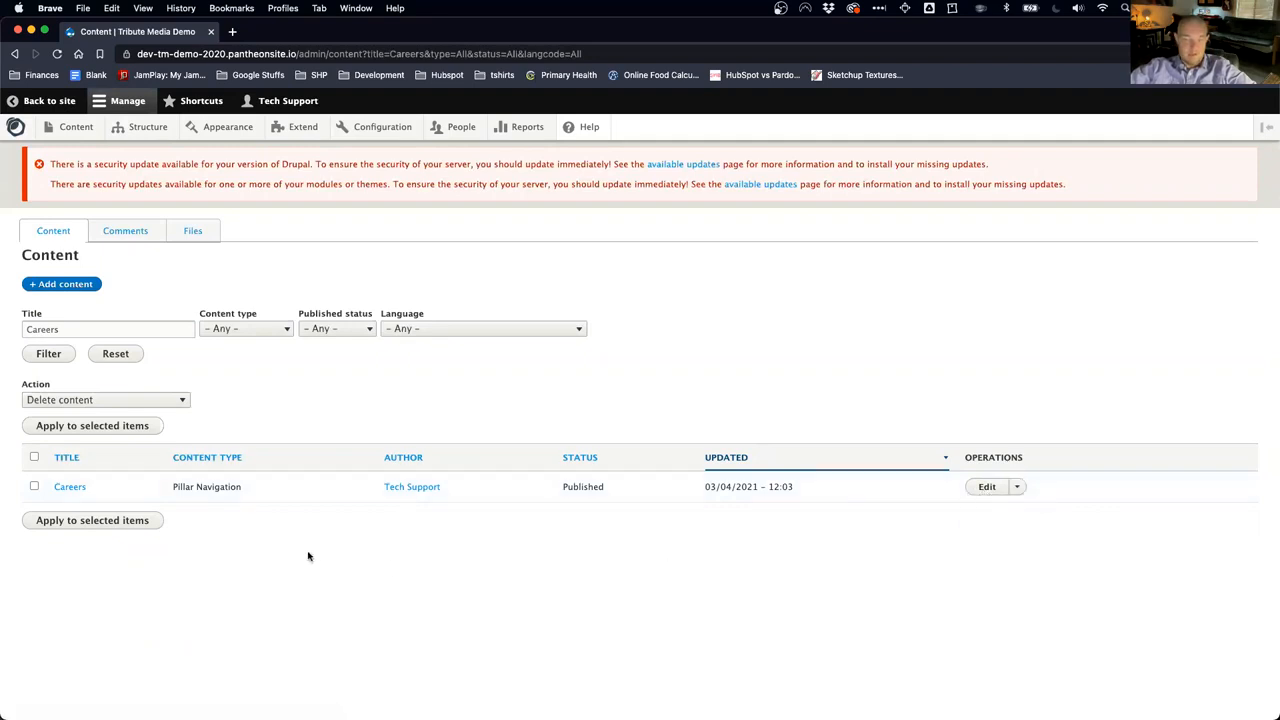
left_click(70, 488)
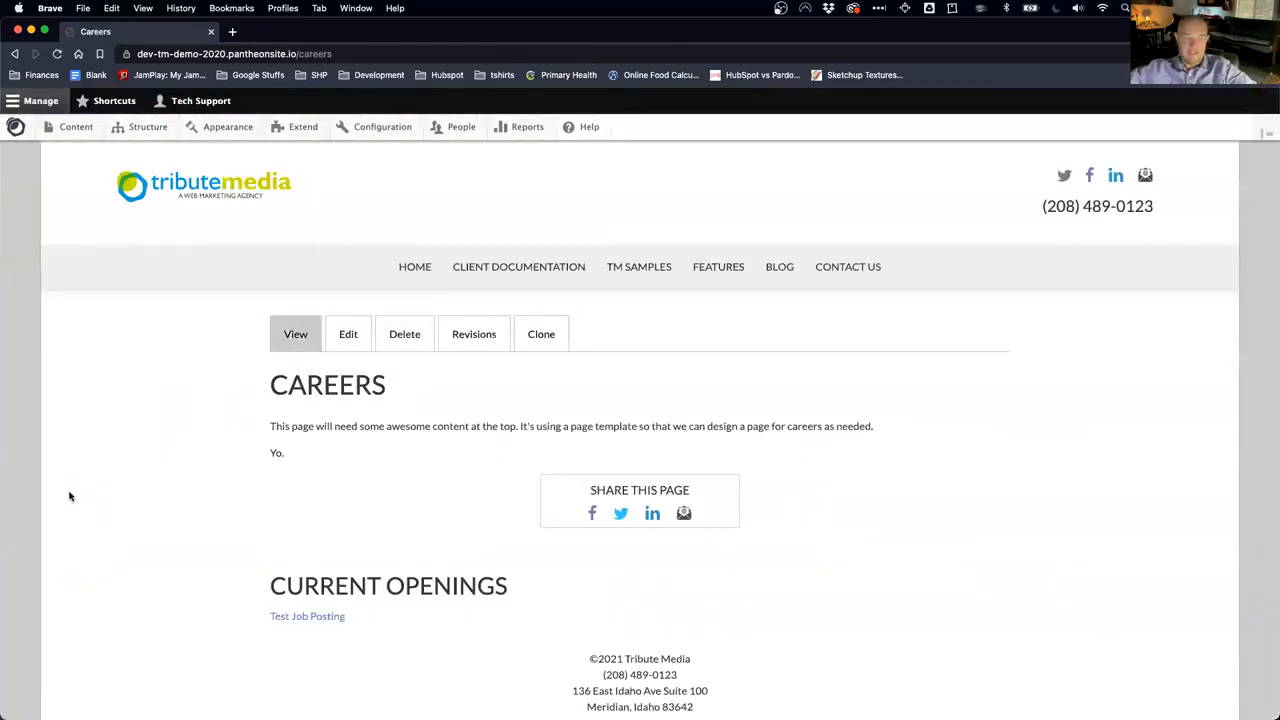
scroll(352, 507, "down", 2)
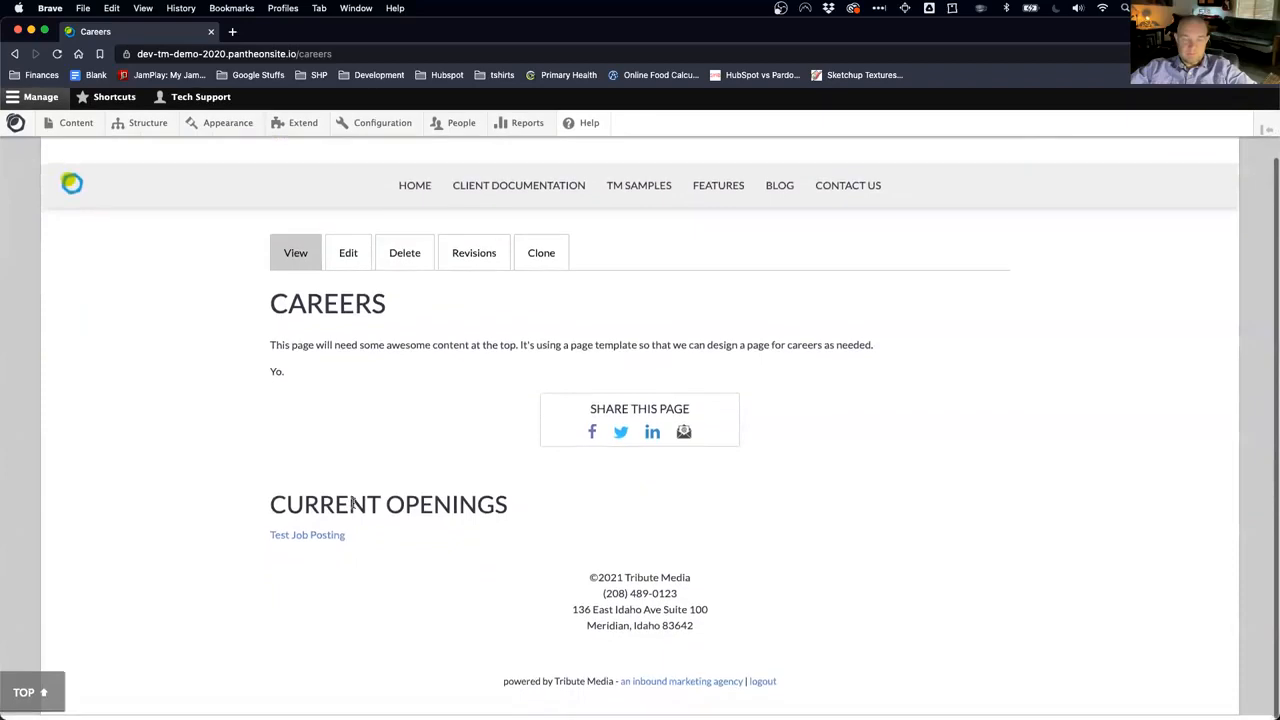
scroll(354, 508, "up", 2)
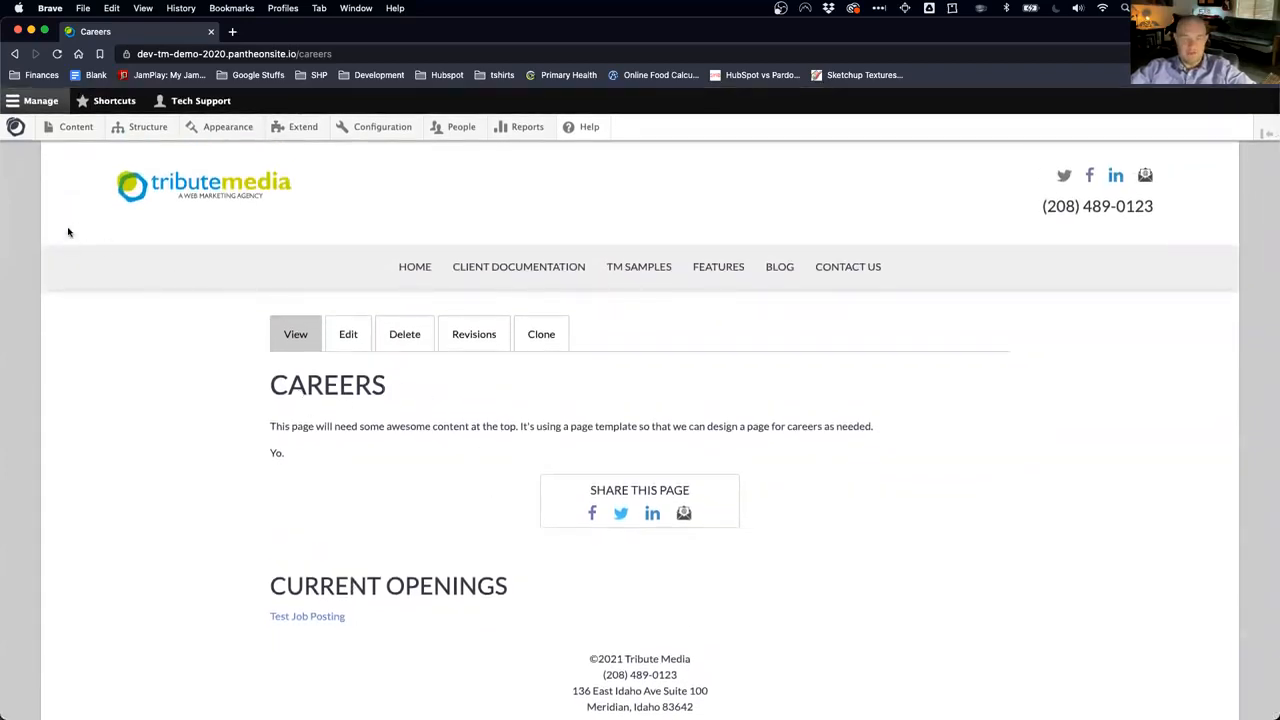
mouse_move(17, 138)
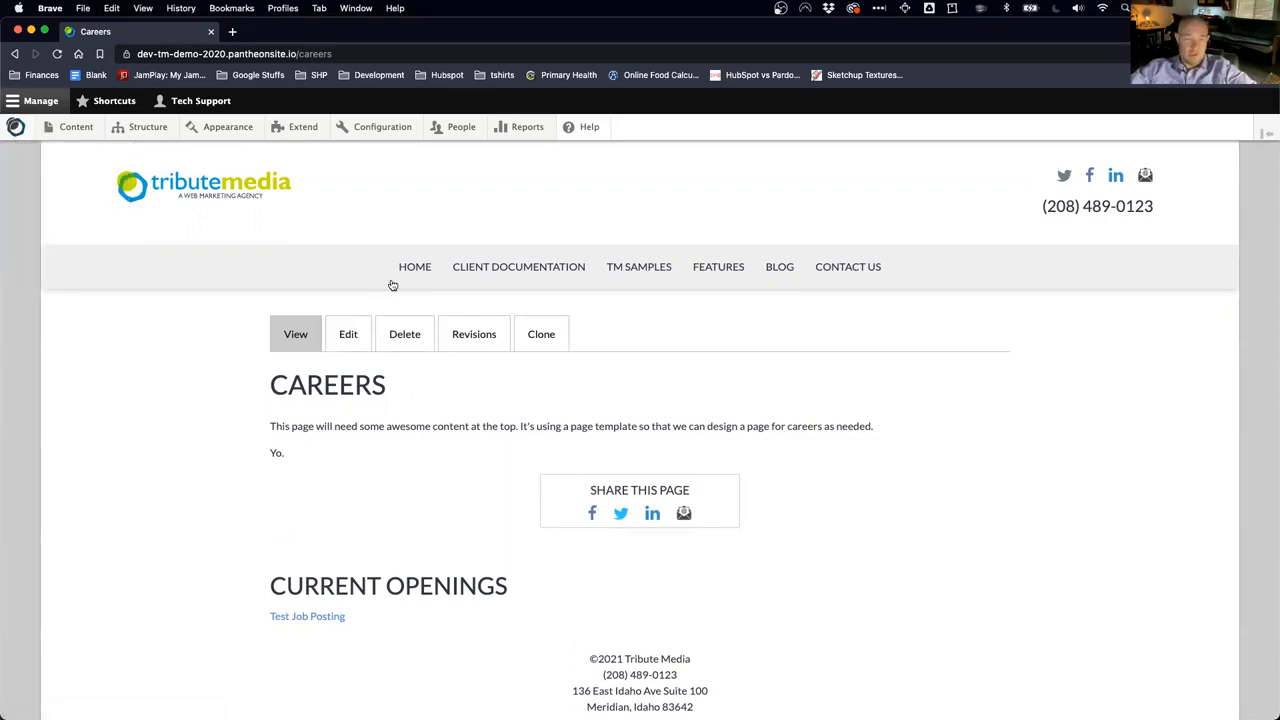
mouse_move(476, 271)
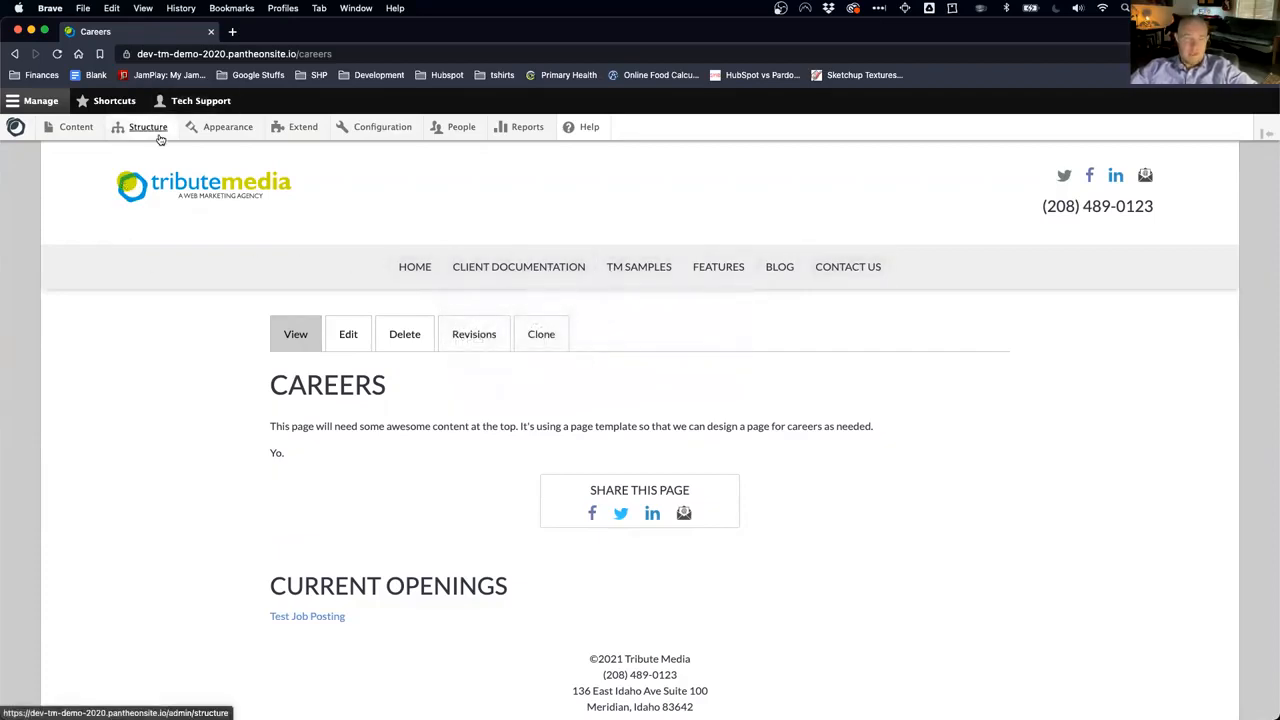
mouse_move(159, 138)
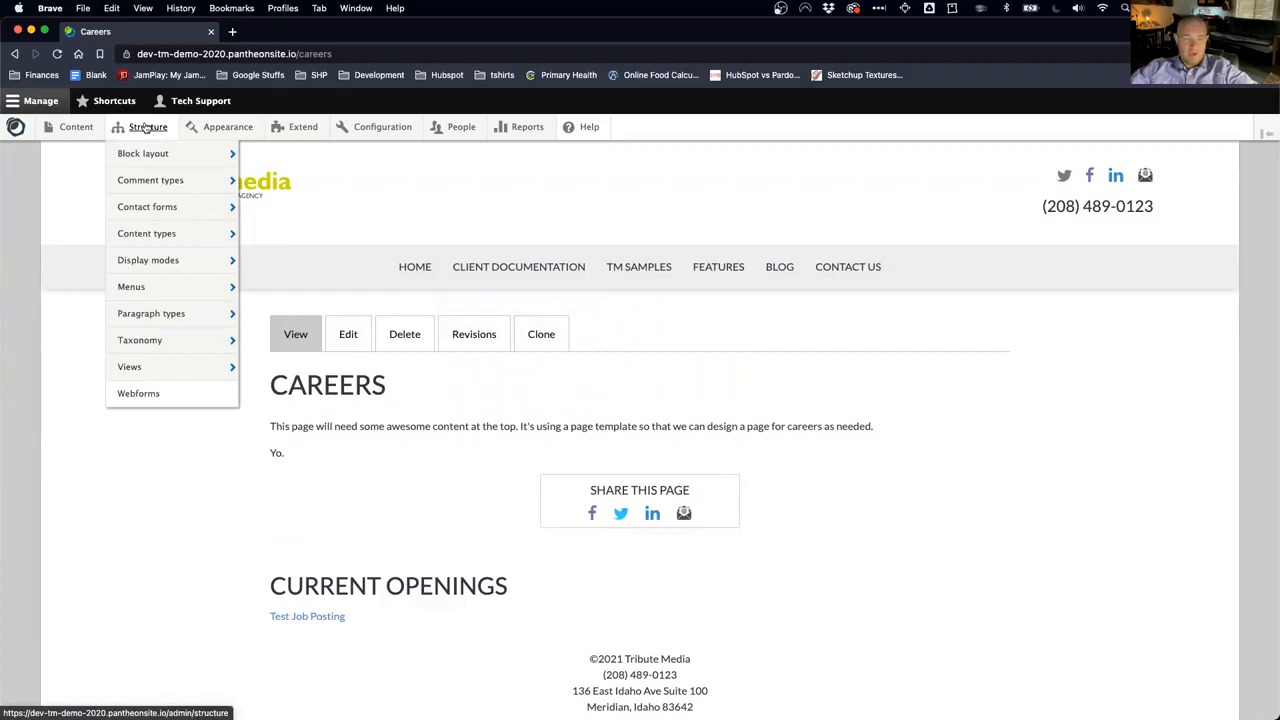
Step: Open Main navigation from Structure > Menus in the admin toolbar
mouse_move(151, 286)
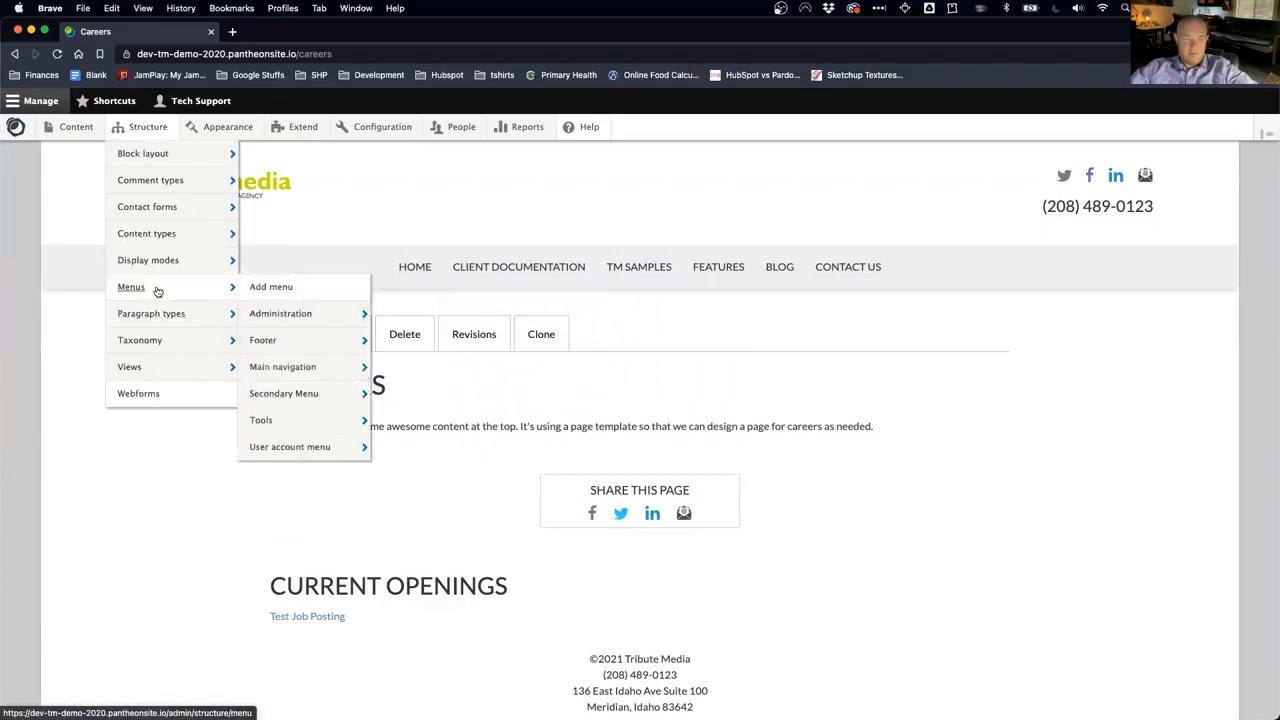
mouse_move(283, 366)
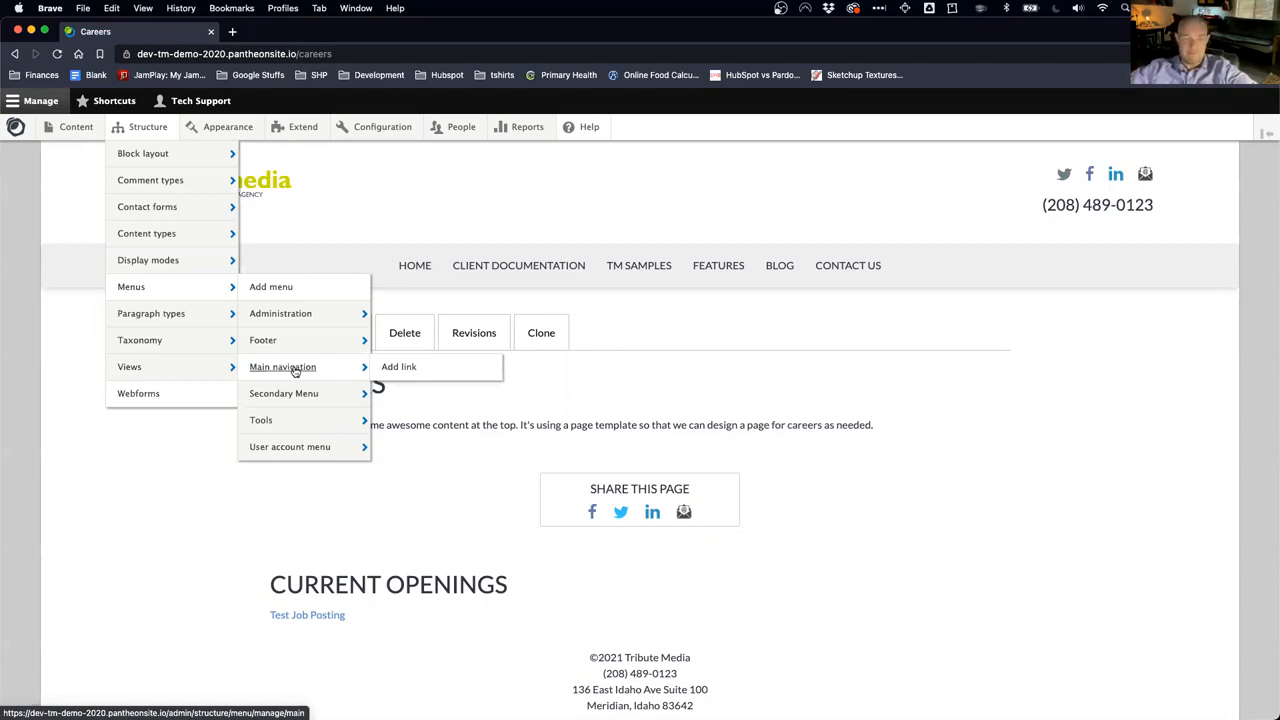
left_click(347, 371)
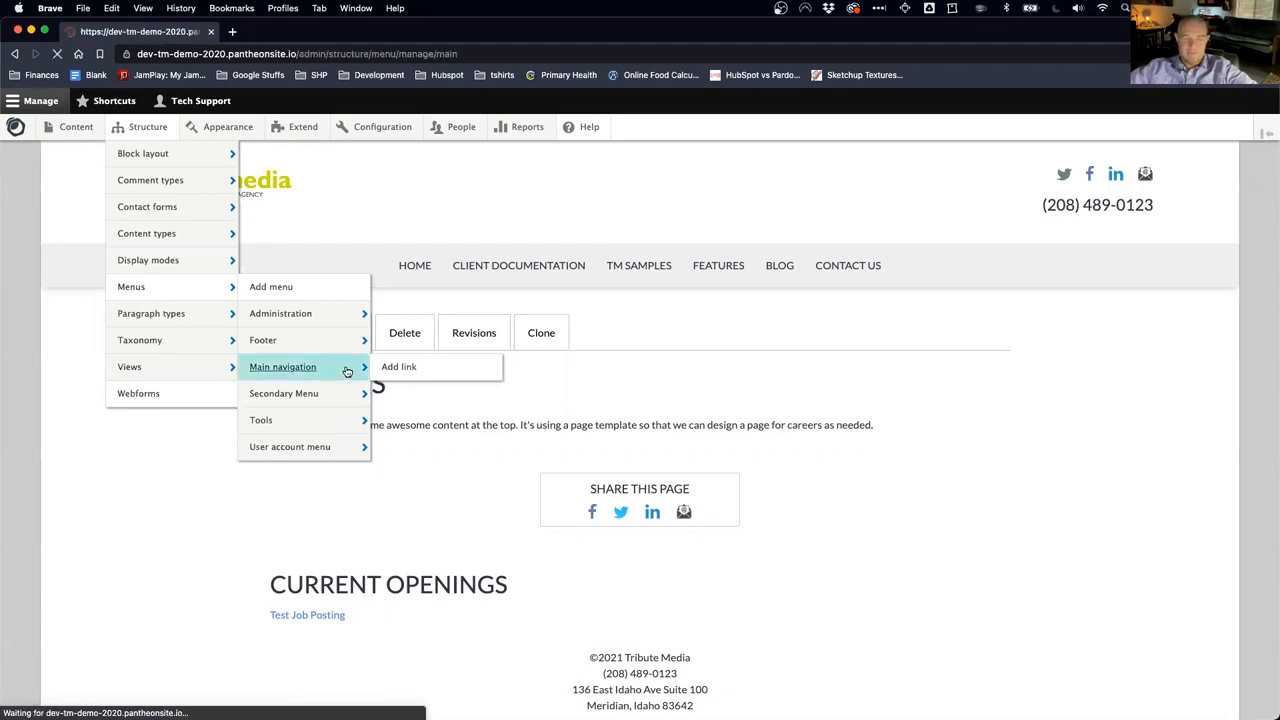
Step: Disable and re-enable the Block Regions, Iconography and Content & Block Types links, leaving them unchanged
scroll(322, 457, "down", 5)
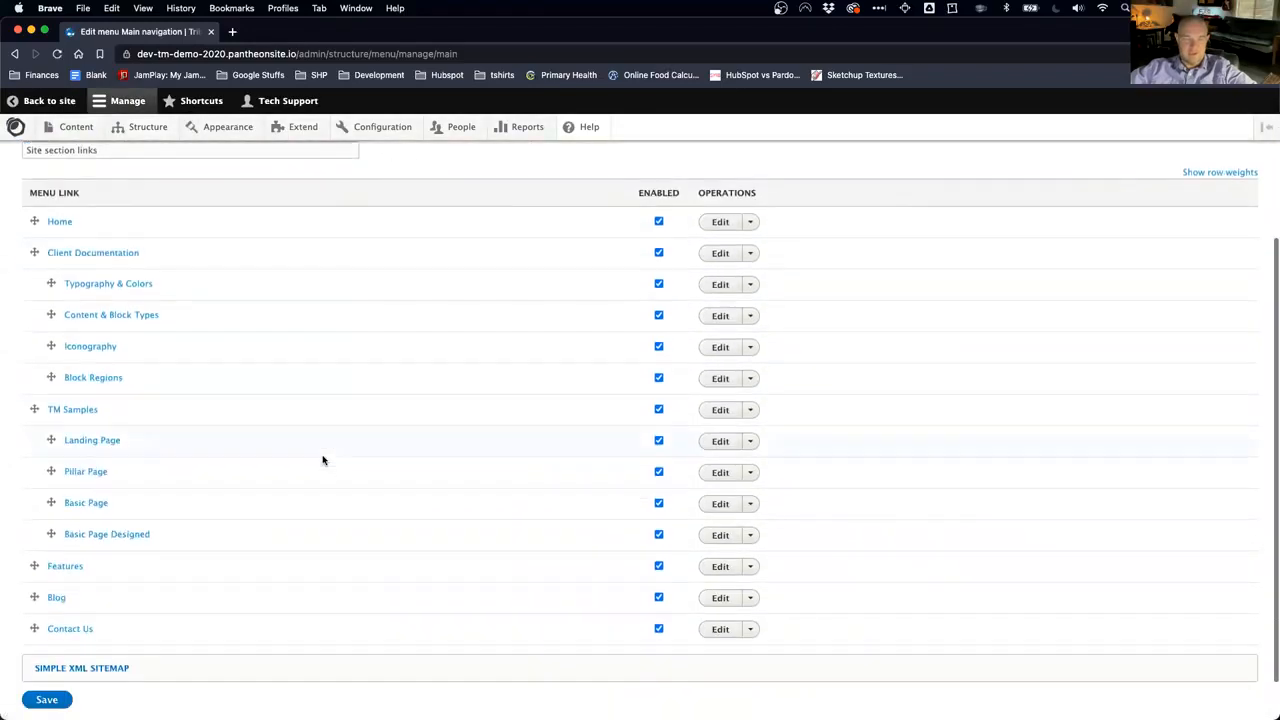
scroll(322, 460, "up", 3)
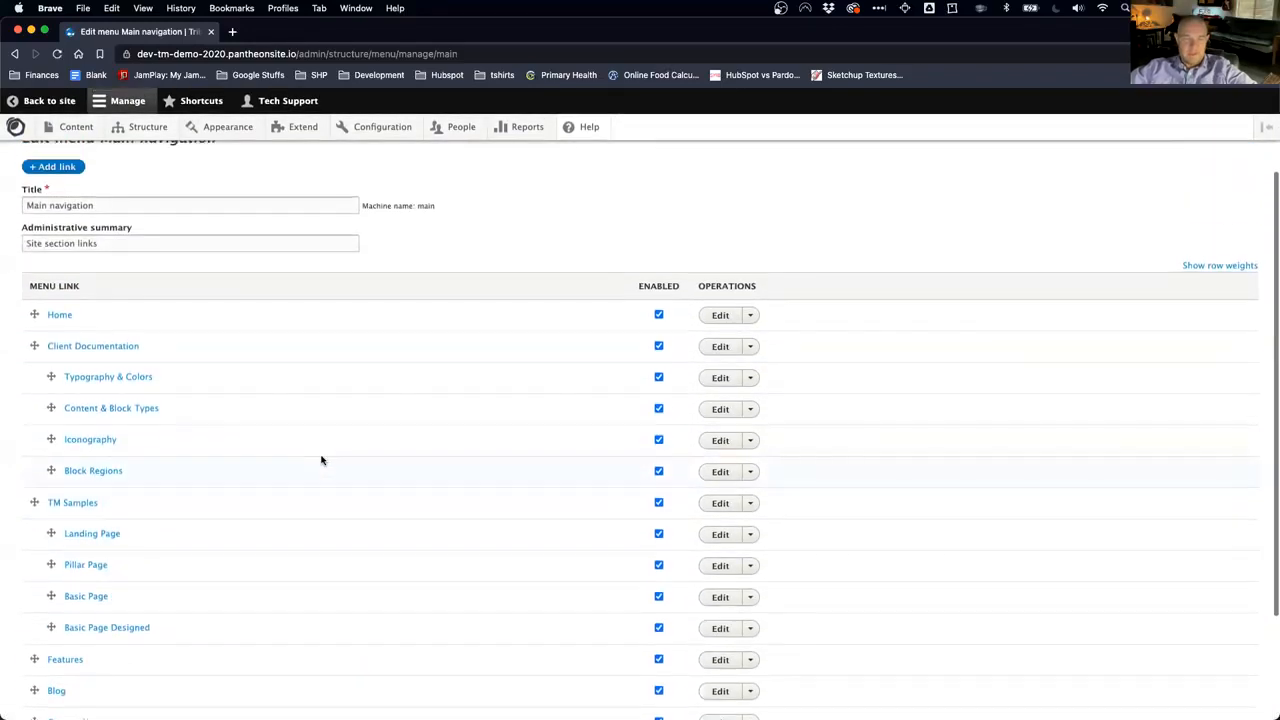
scroll(321, 460, "down", 1)
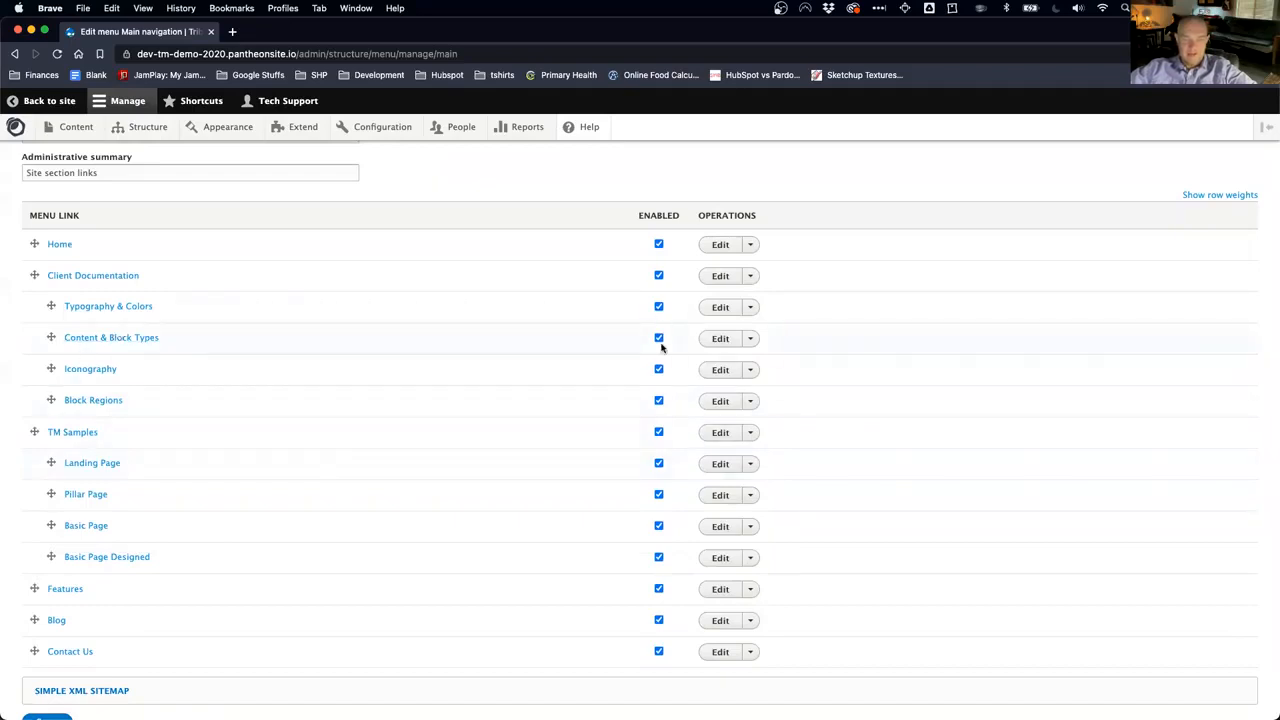
left_click(659, 401)
left_click(659, 369)
left_click(659, 338)
left_click(659, 369)
left_click(658, 338)
left_click(659, 401)
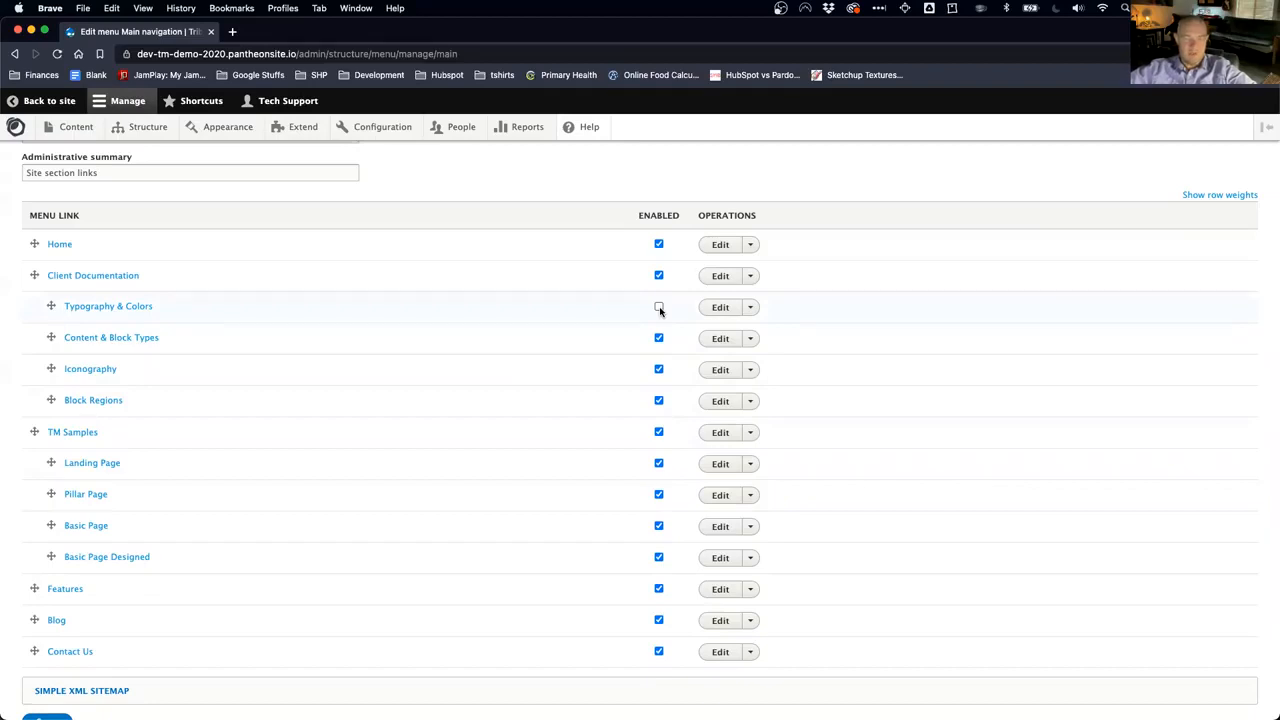
left_click(751, 308)
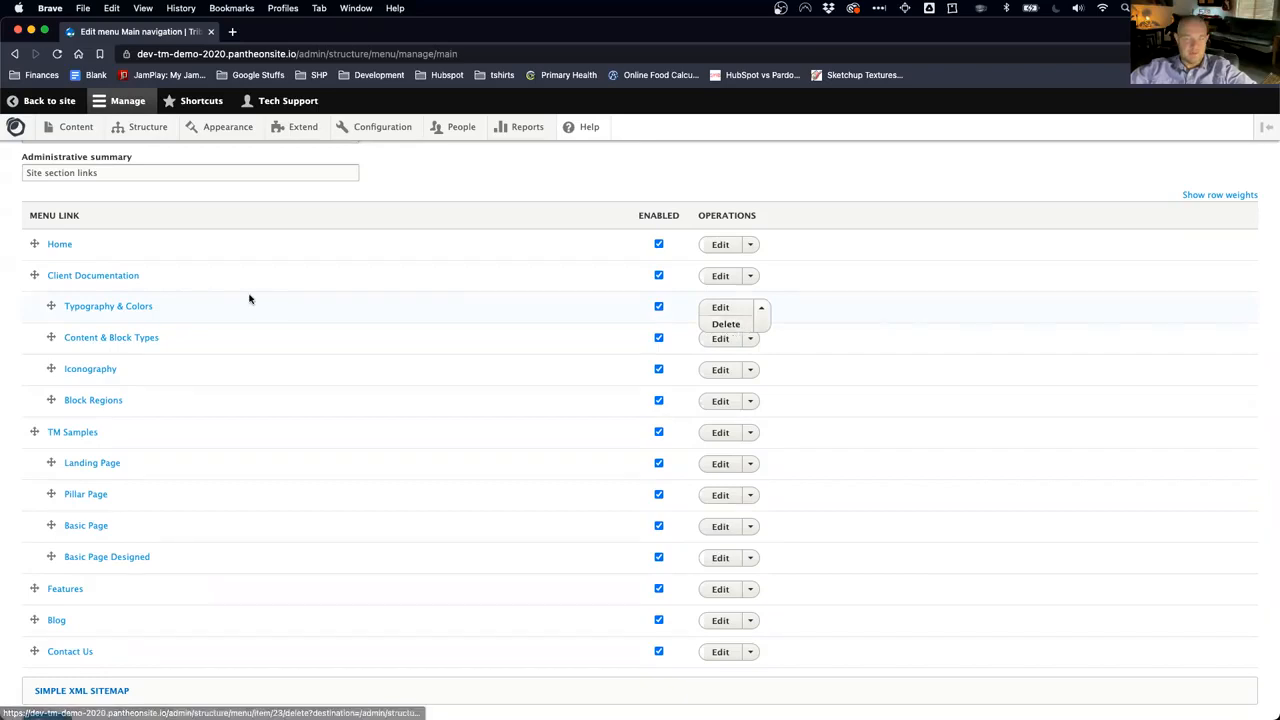
Step: Move TM Samples below Home and Blog after the TM Samples pages, then save
scroll(66, 403, "up", 1)
left_click_drag(33, 444, 33, 284)
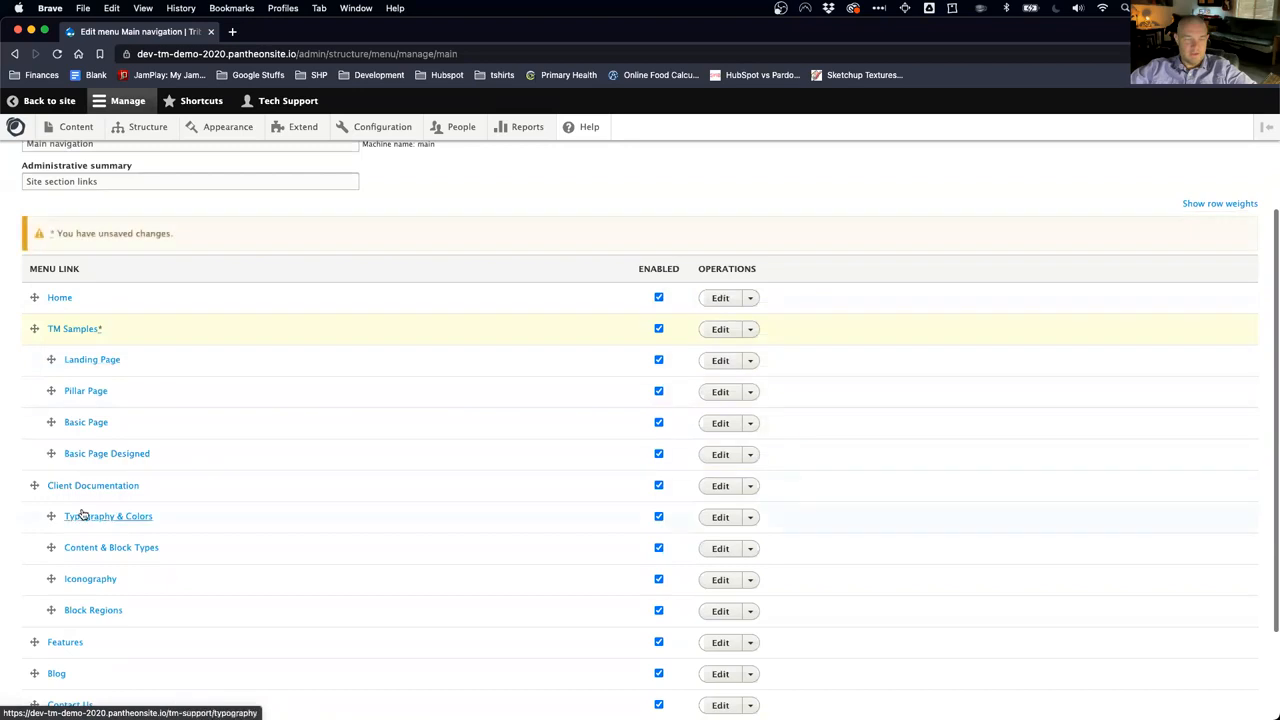
scroll(45, 584, "down", 3)
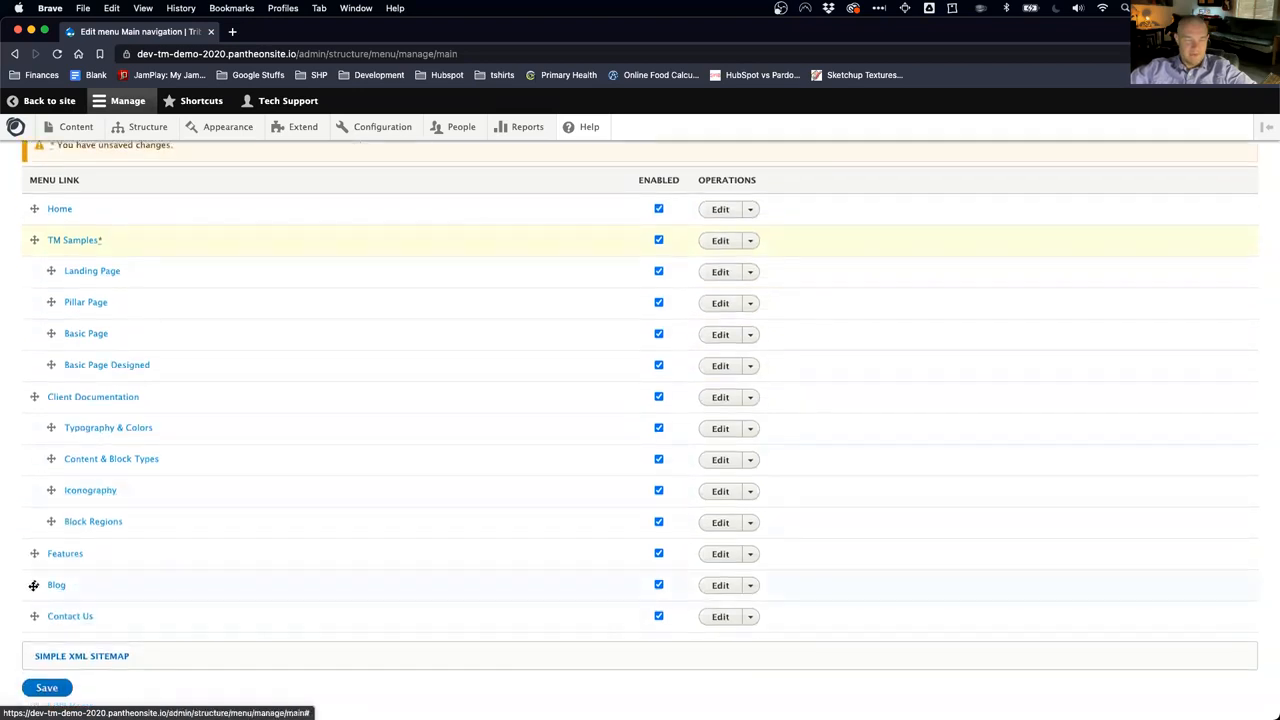
left_click_drag(33, 585, 29, 624)
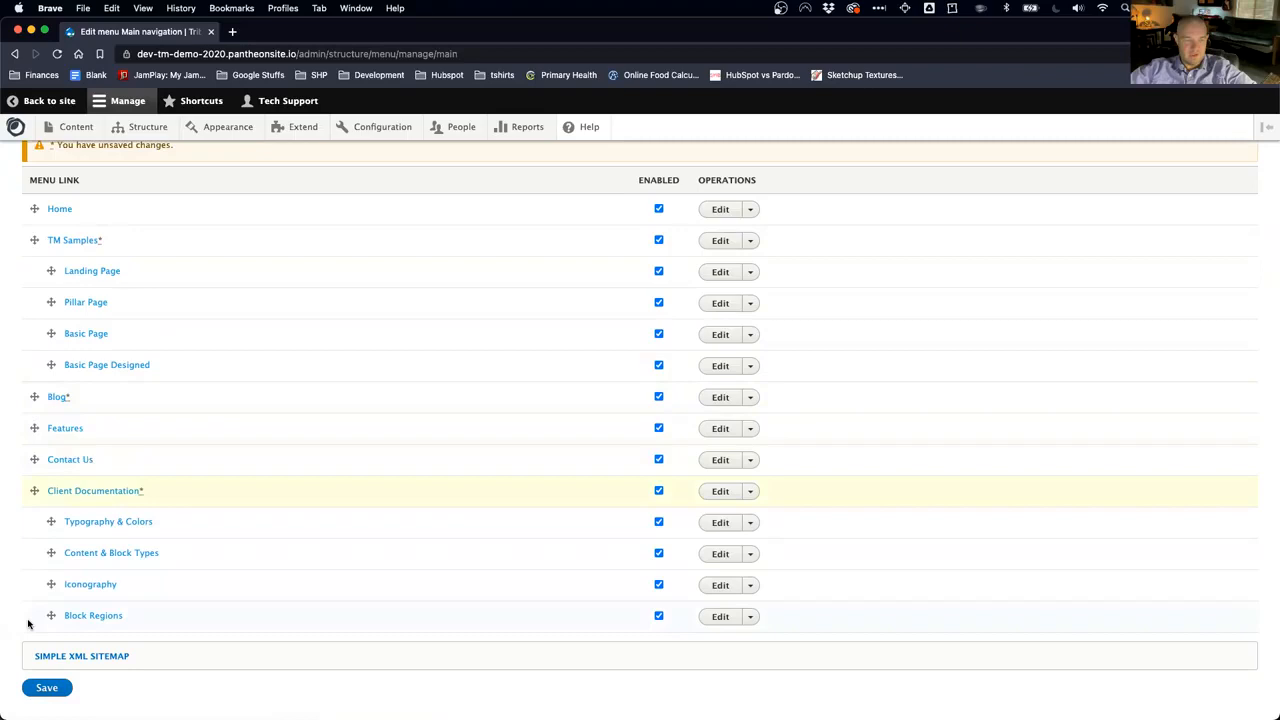
left_click(53, 692)
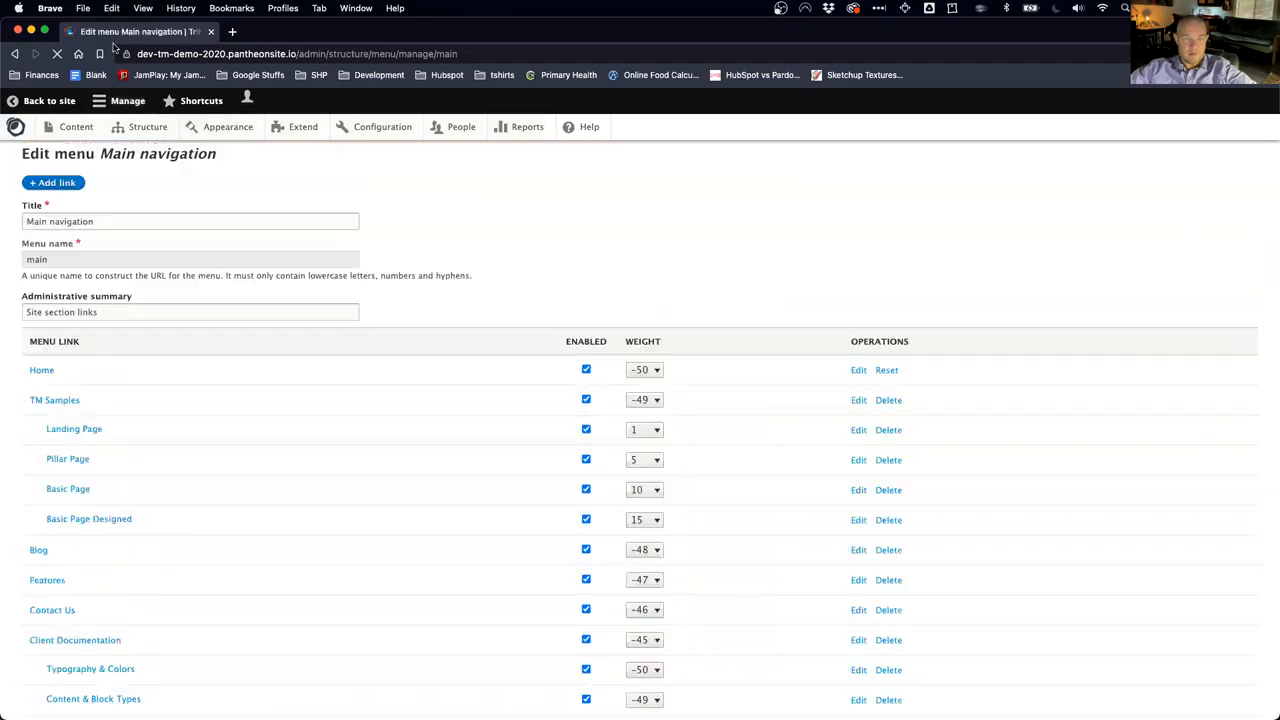
Step: View the home page in a new tab: Home, TM Samples, Blog, Features, Contact Us, Client Documentation
right_click(18, 128)
left_click(69, 136)
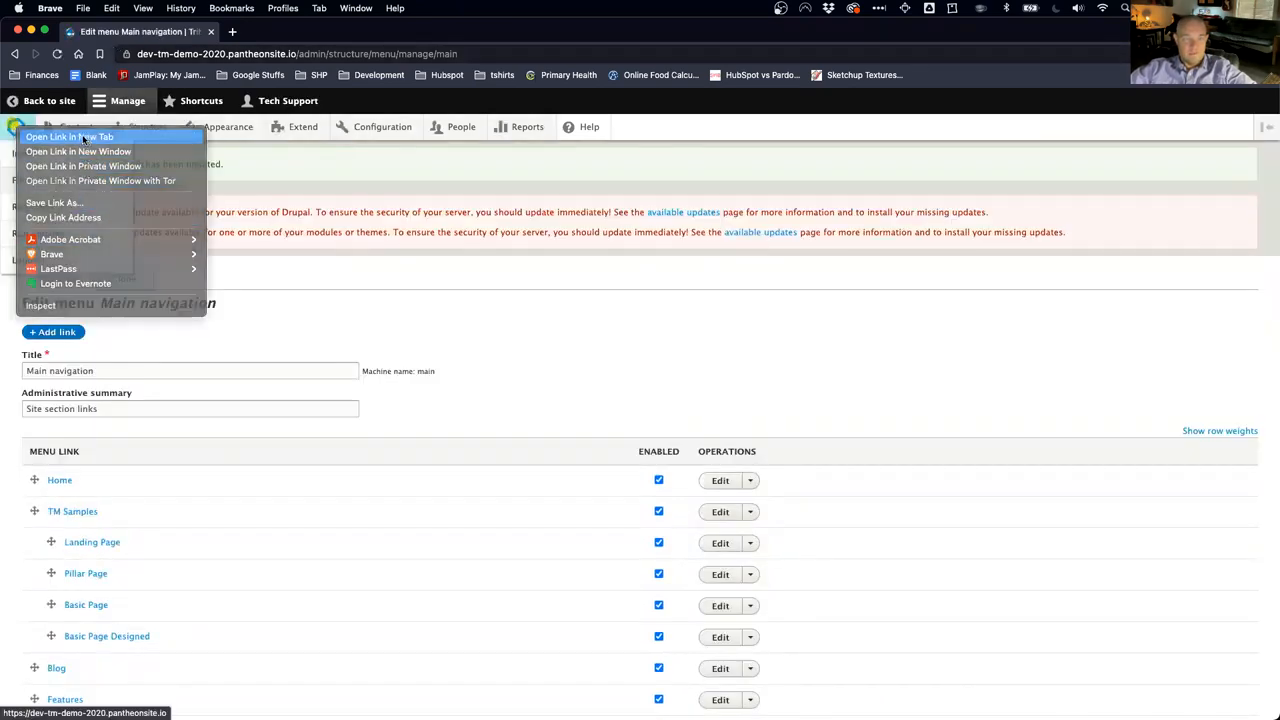
left_click(302, 32)
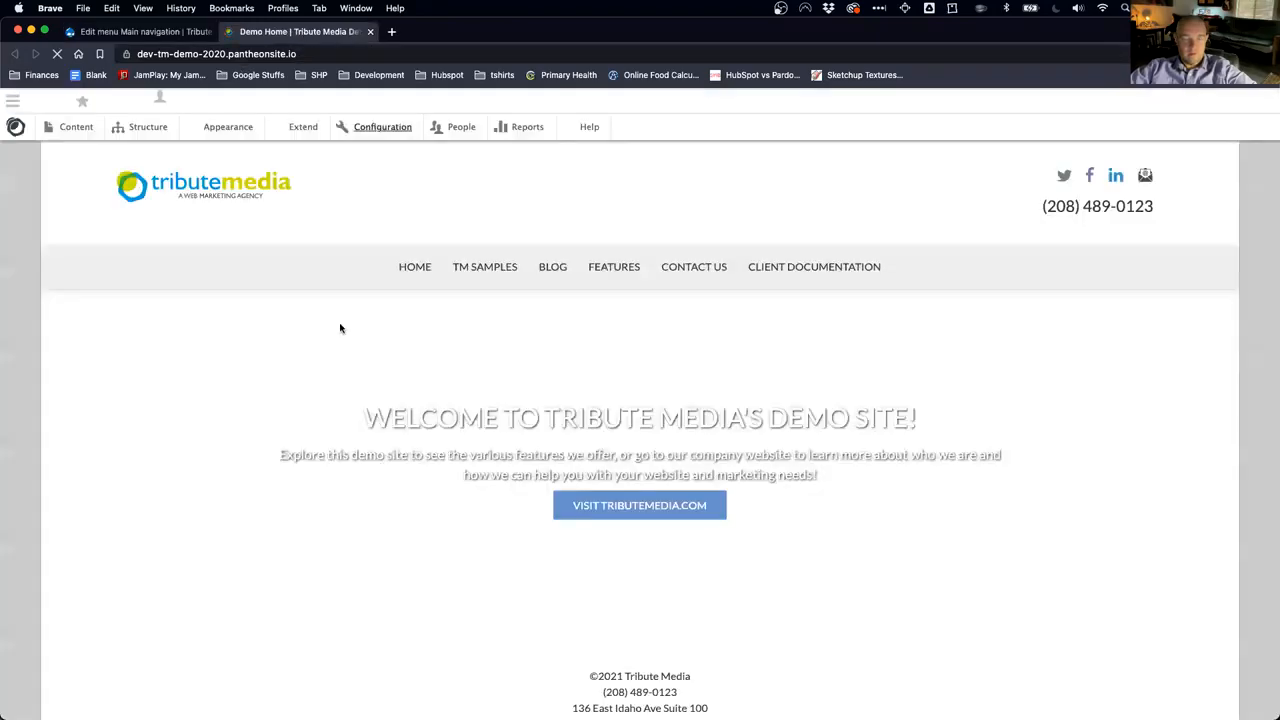
mouse_move(445, 261)
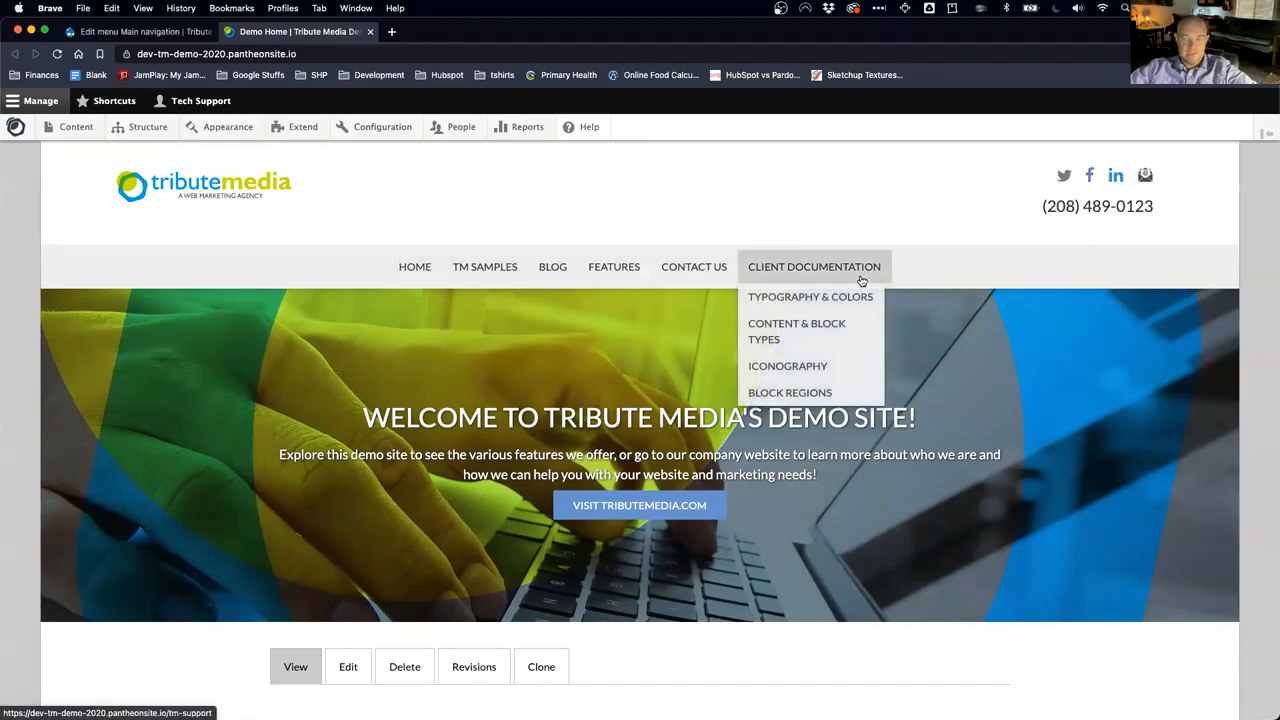
scroll(495, 419, "down", 3)
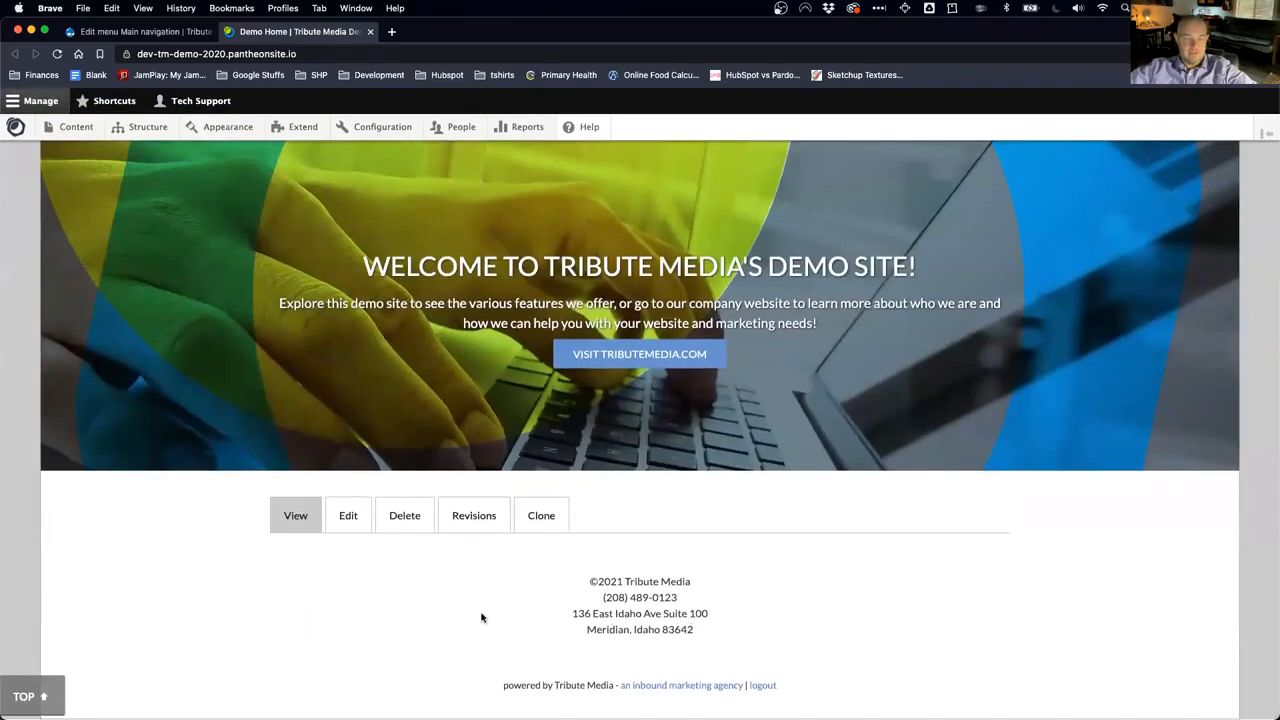
scroll(481, 617, "up", 3)
mouse_move(147, 127)
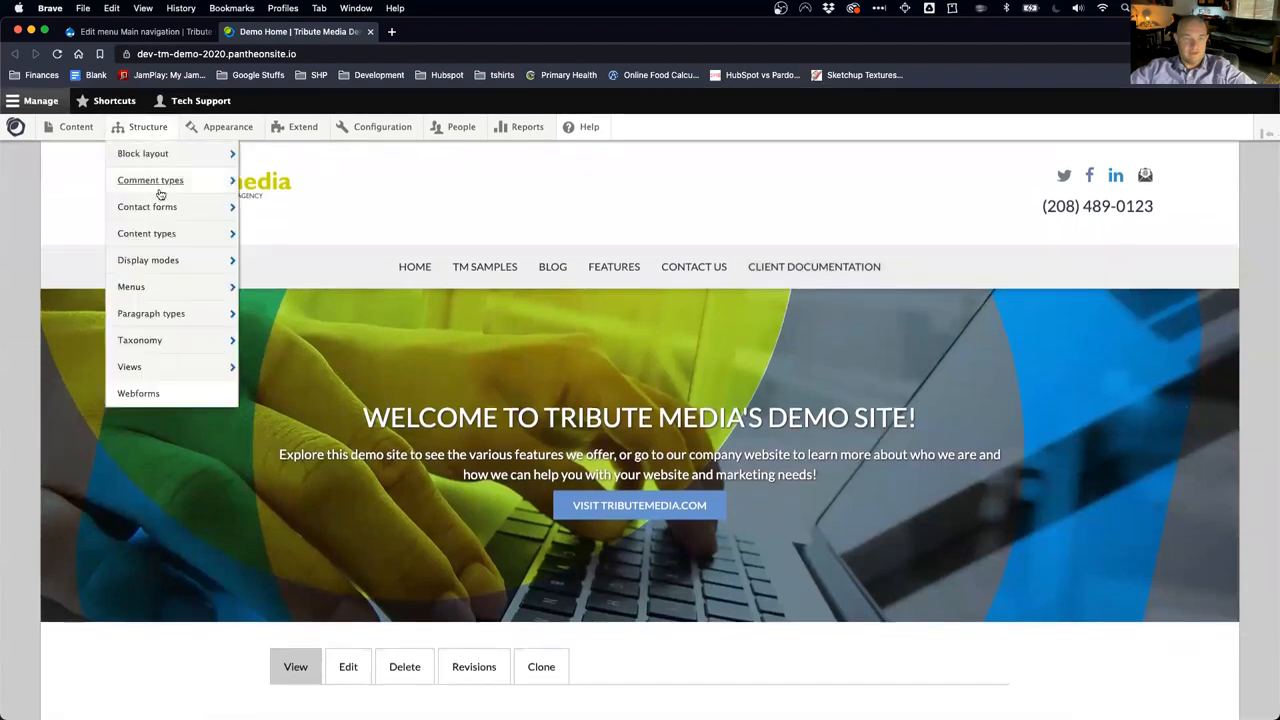
mouse_move(220, 290)
mouse_move(294, 344)
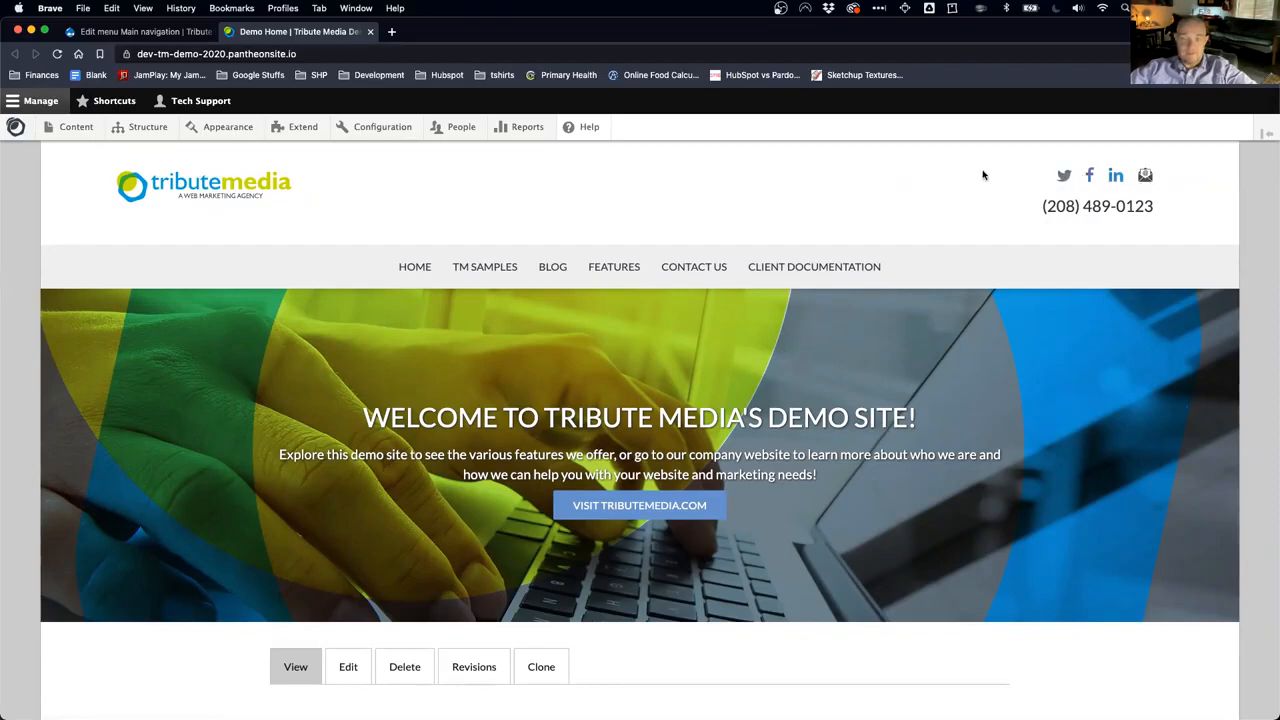
left_click(1146, 176)
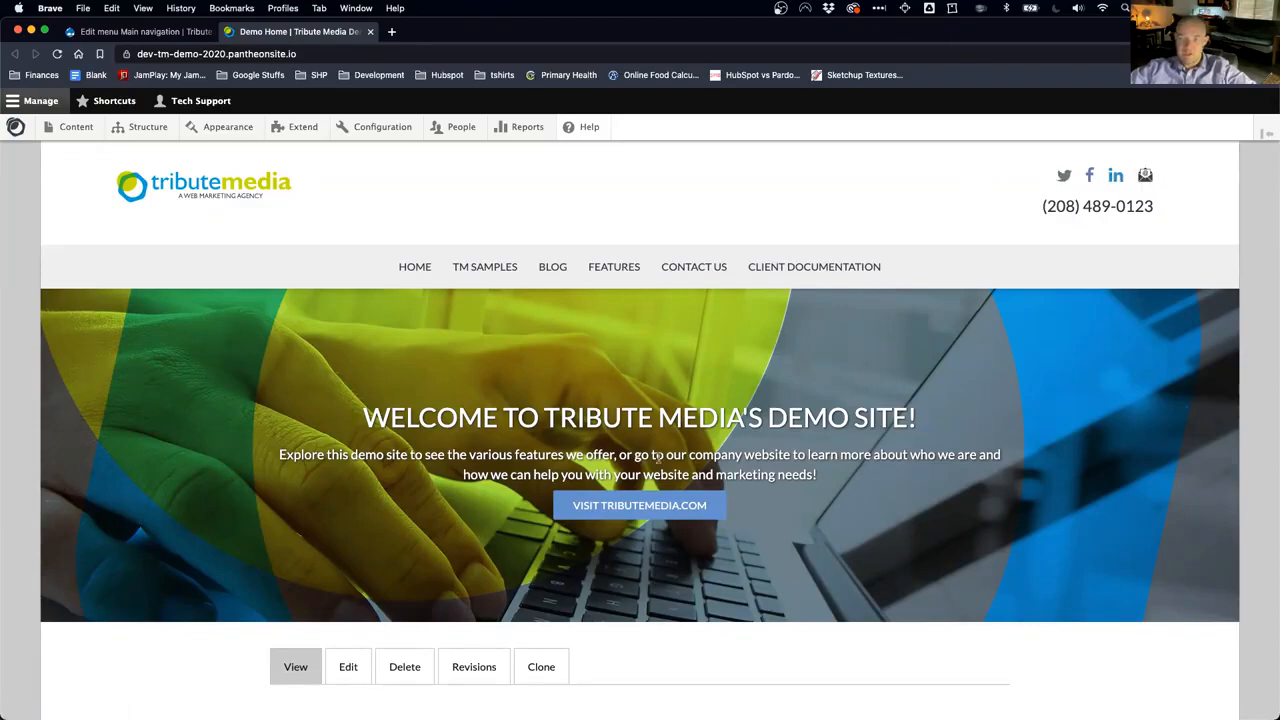
scroll(680, 511, "down", 3)
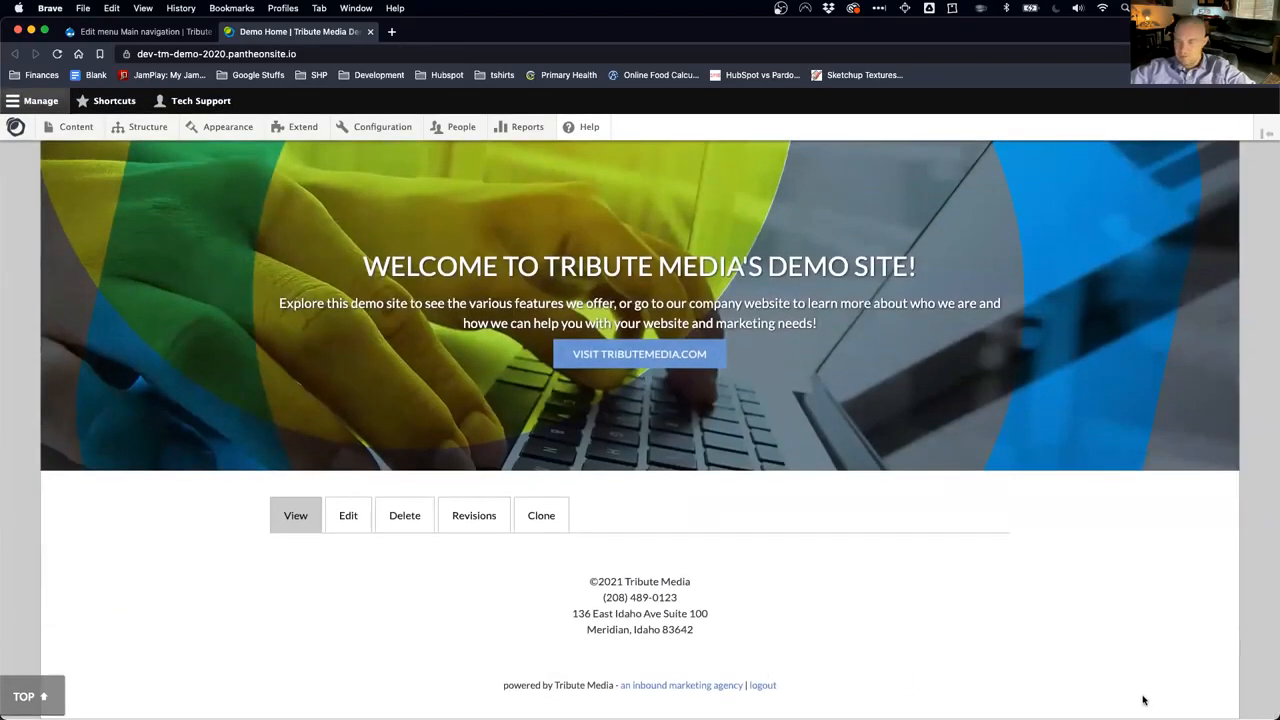
scroll(920, 467, "up", 3)
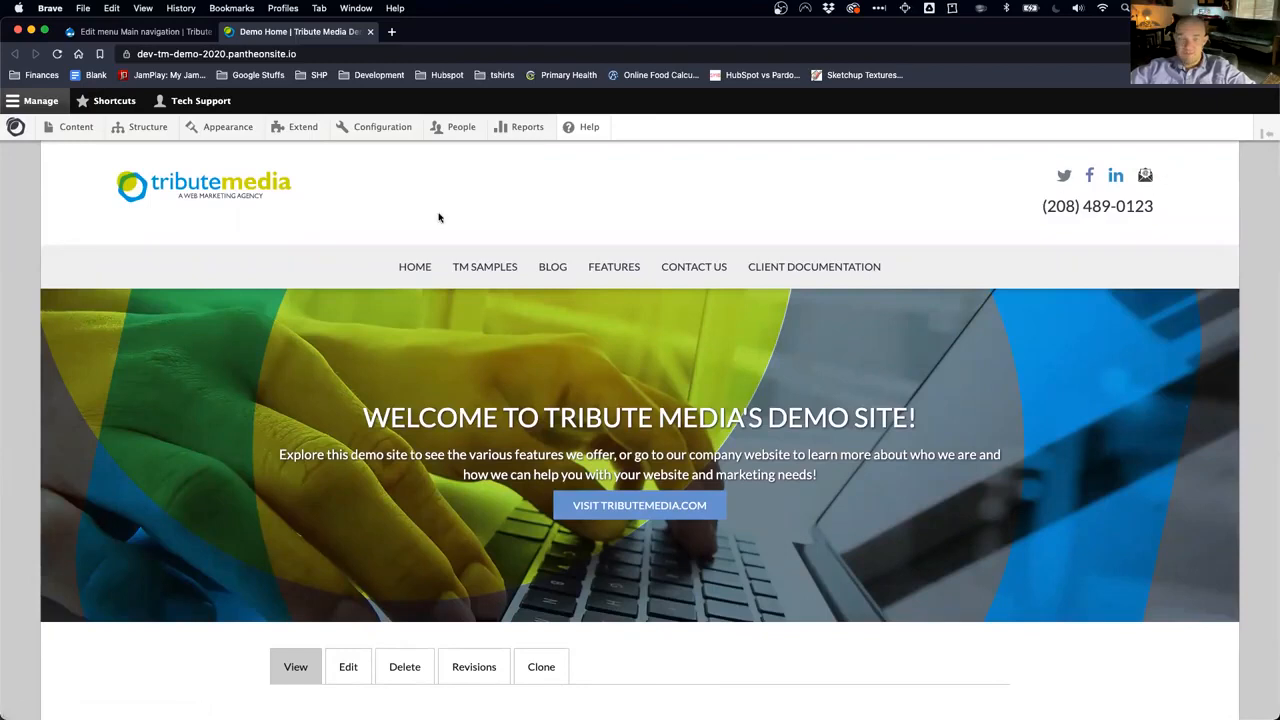
mouse_move(146, 129)
mouse_move(153, 157)
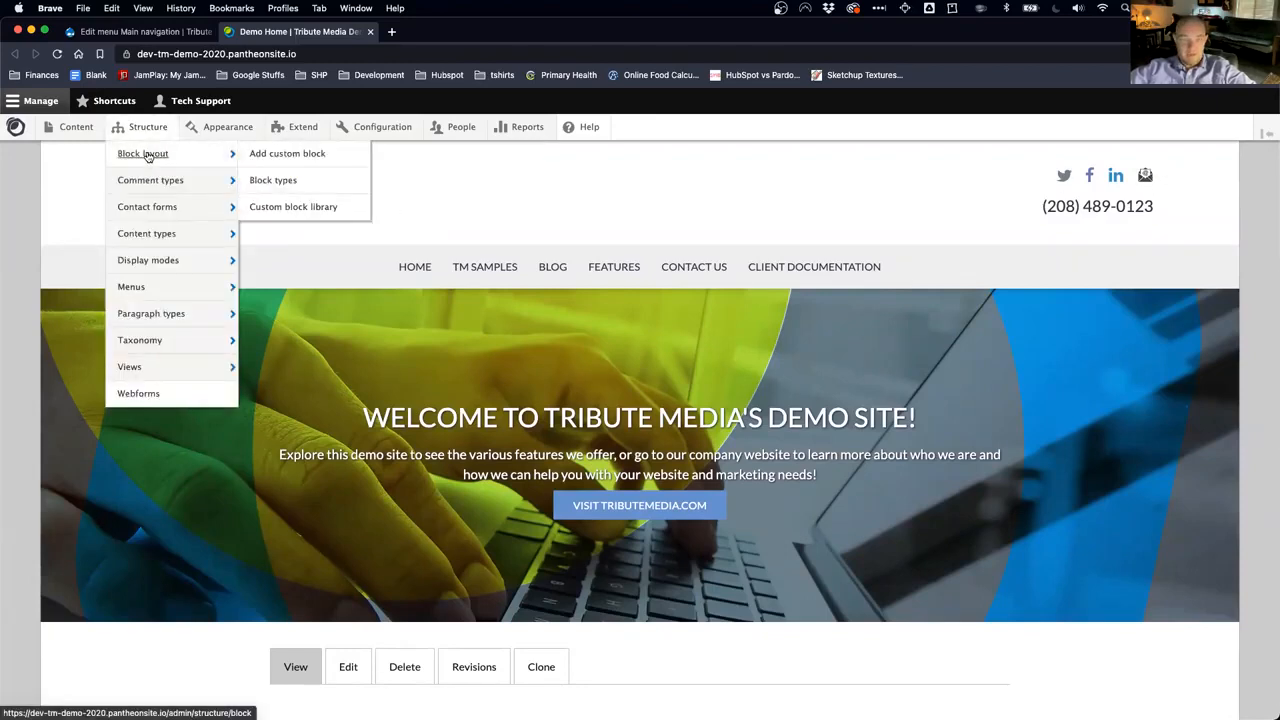
Step: Go to the Custom block library and edit the Header Social LInks block
left_click(304, 213)
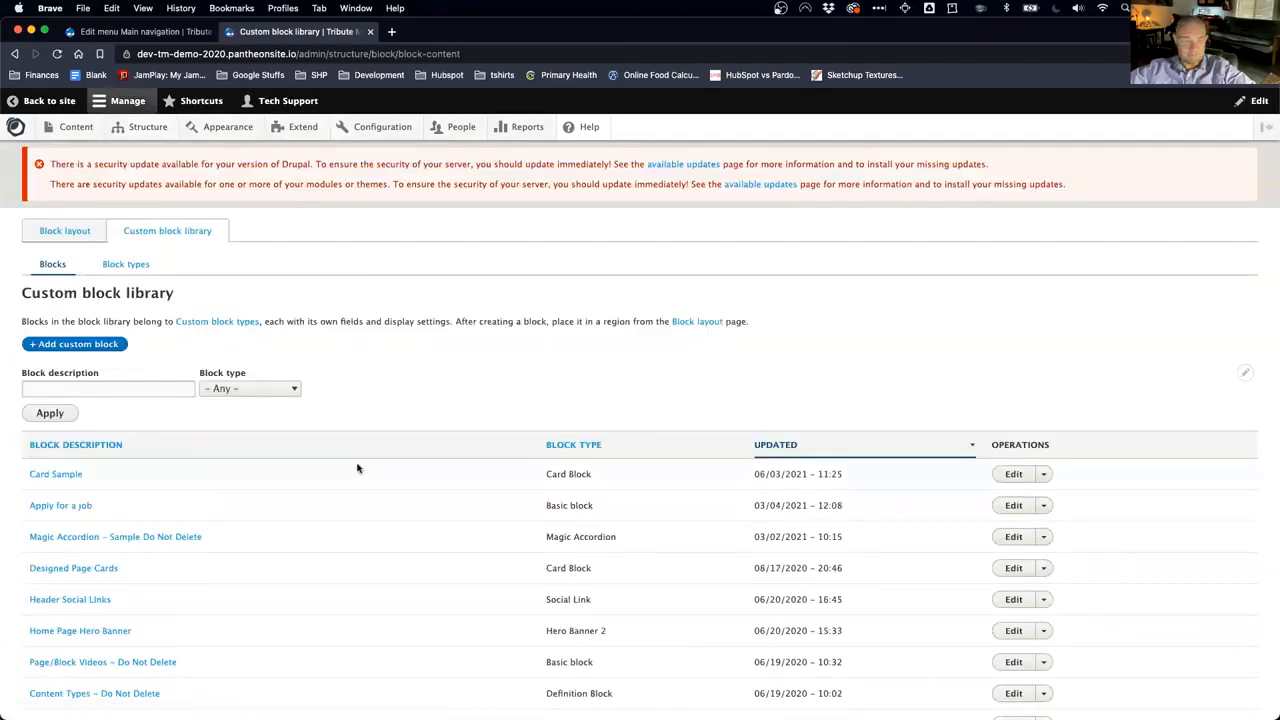
scroll(356, 470, "down", 5)
scroll(356, 468, "down", 5)
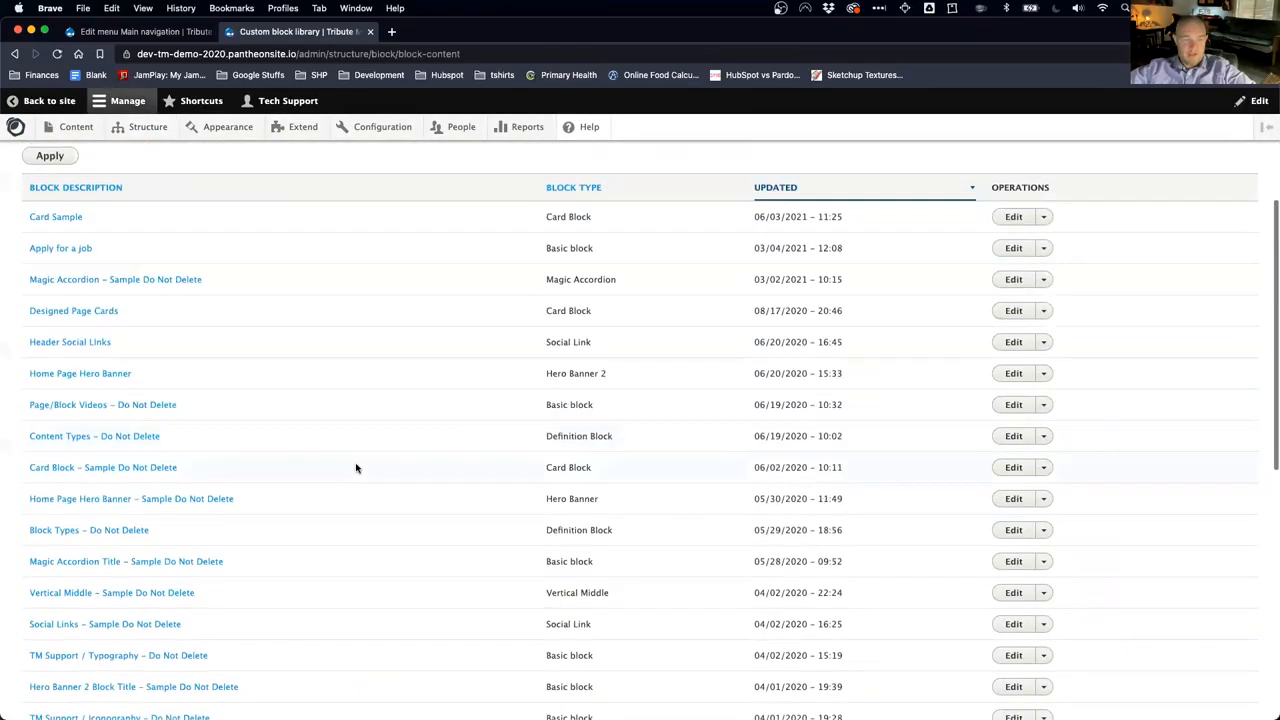
scroll(356, 468, "up", 3)
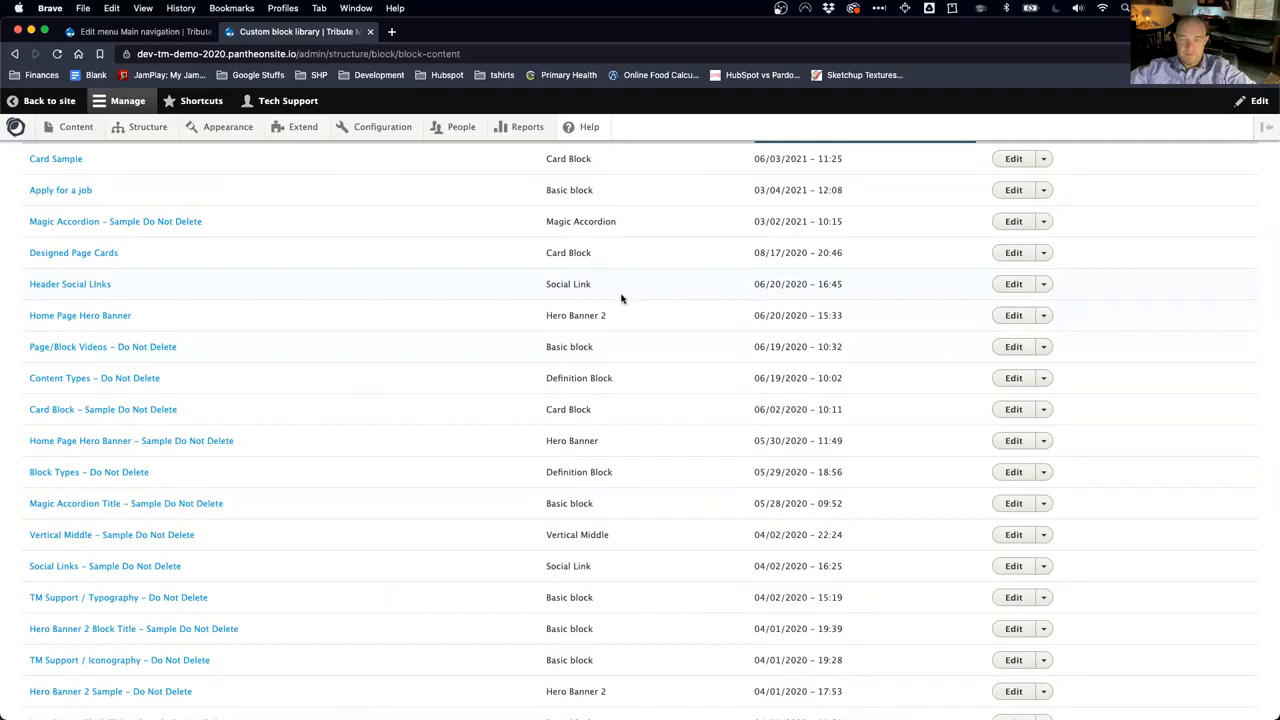
scroll(547, 283, "up", 3)
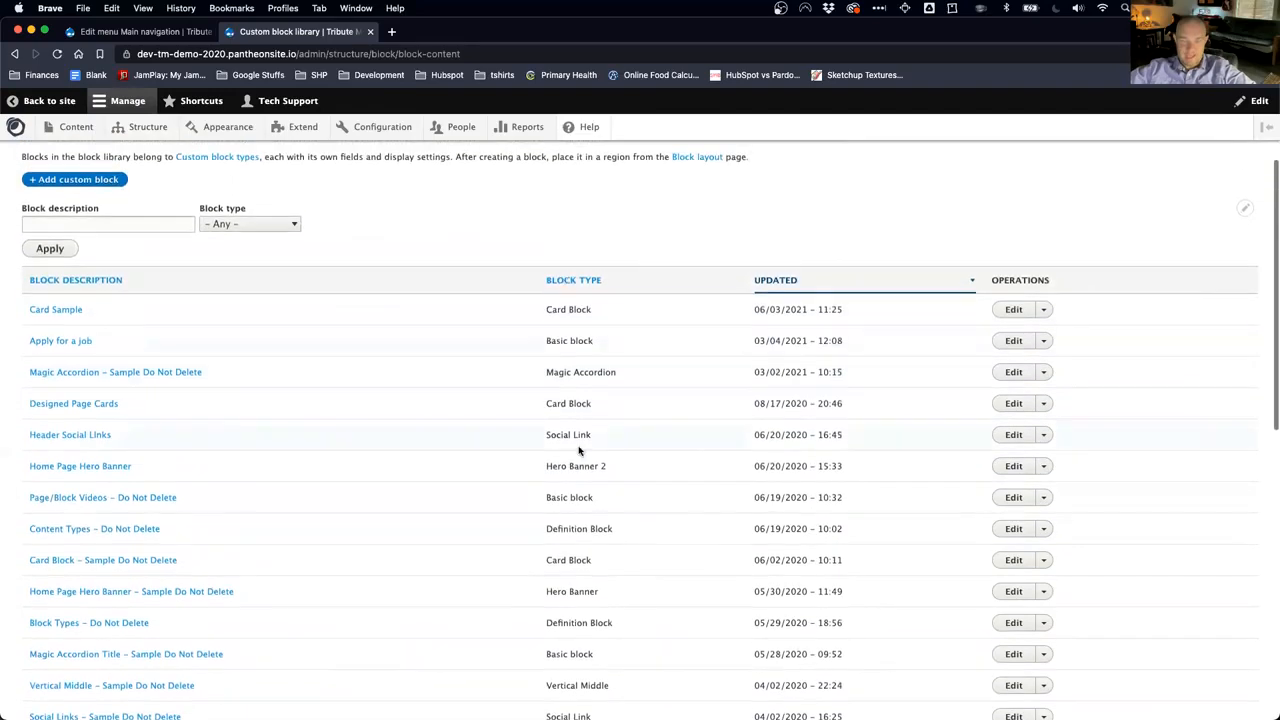
left_click_drag(597, 430, 533, 432)
left_click(556, 435)
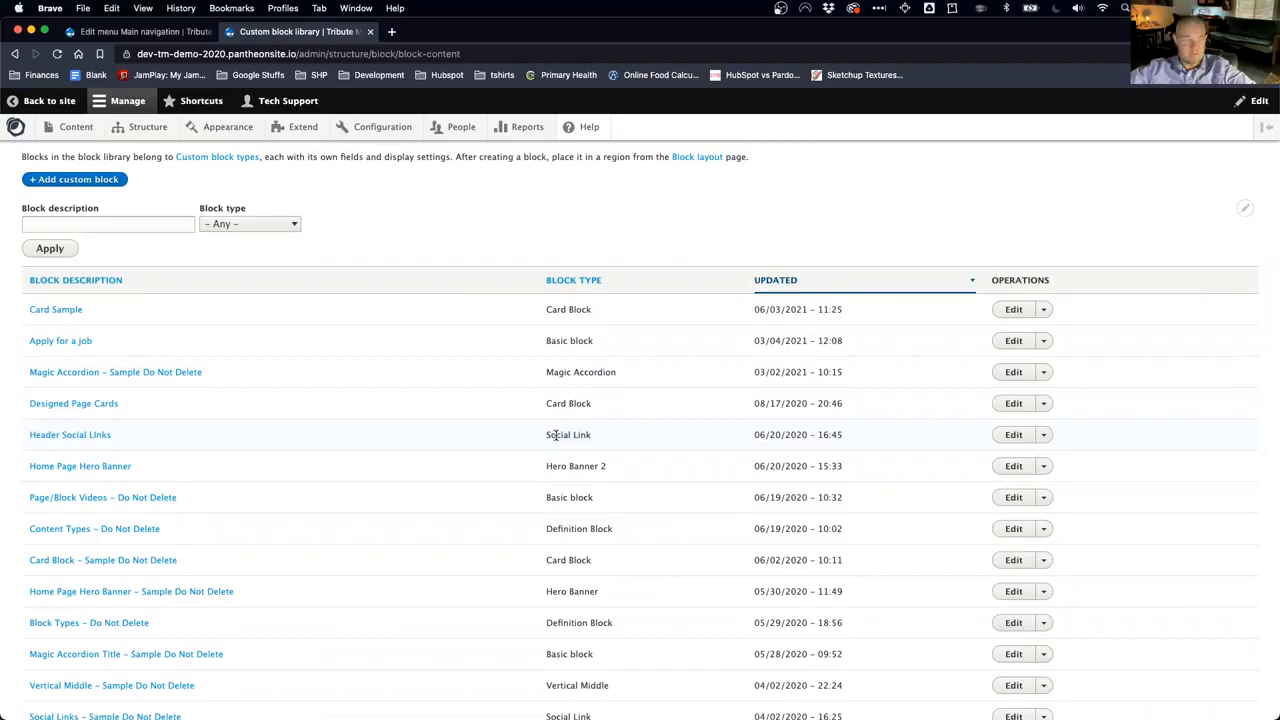
left_click(1015, 436)
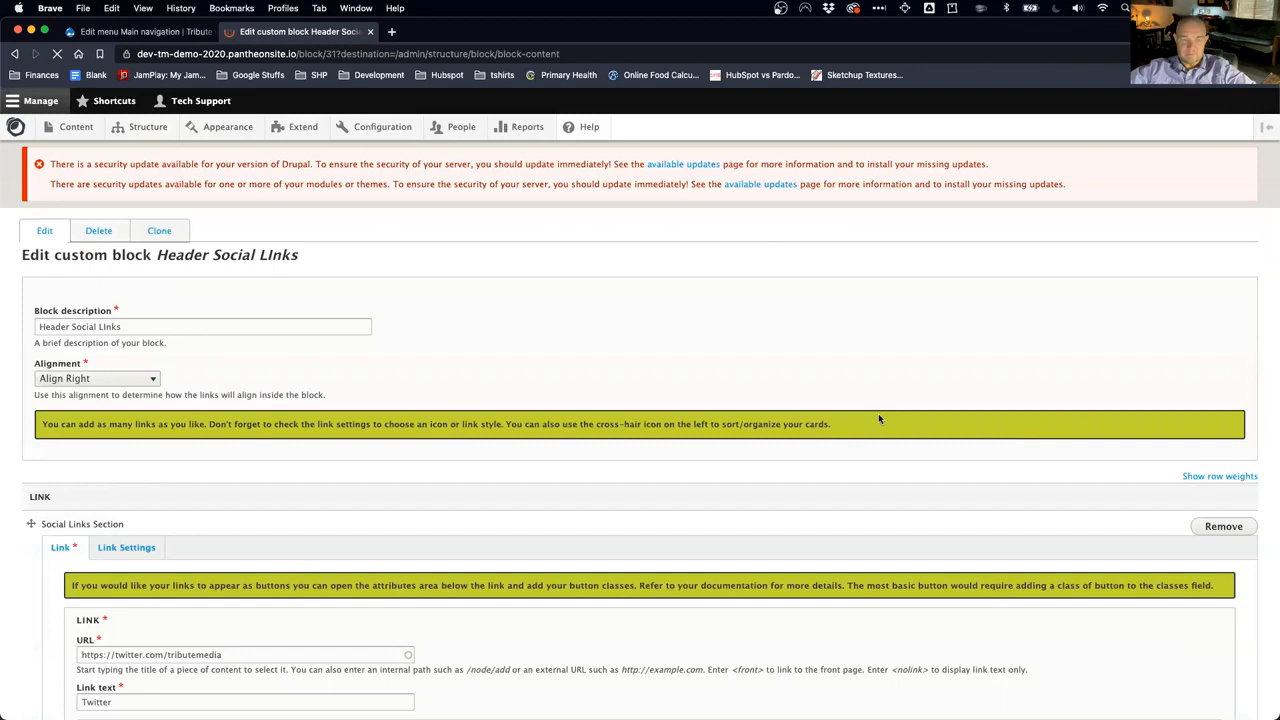
Step: Review the block's Twitter, Facebook and LinkedIn link text values
scroll(456, 442, "down", 3)
scroll(378, 505, "down", 2)
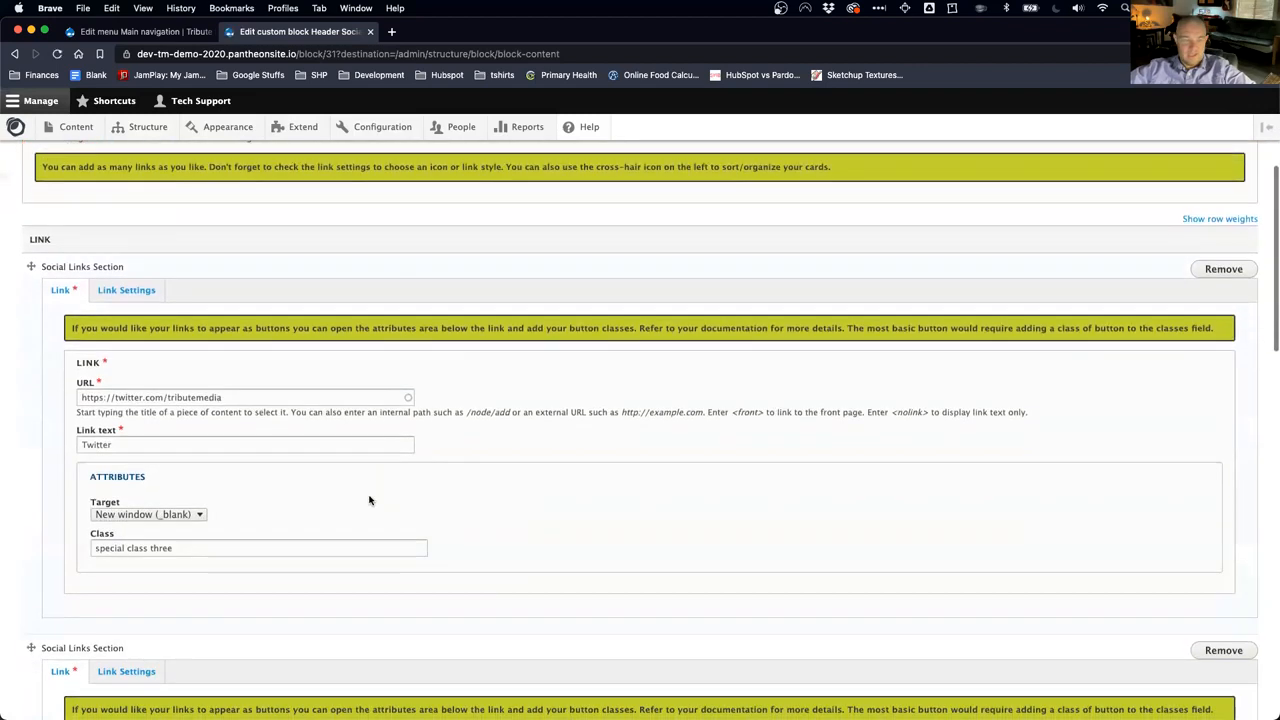
double_click(132, 444)
scroll(43, 485, "down", 6)
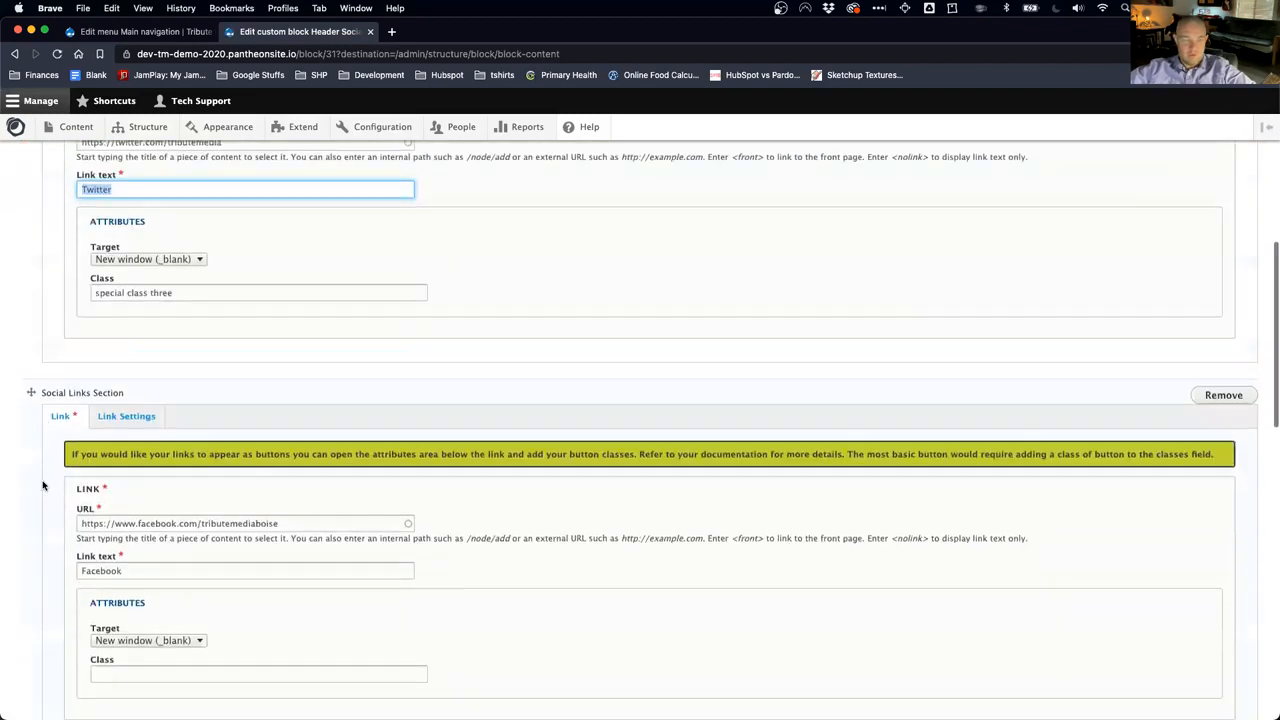
double_click(105, 516)
scroll(8, 494, "down", 7)
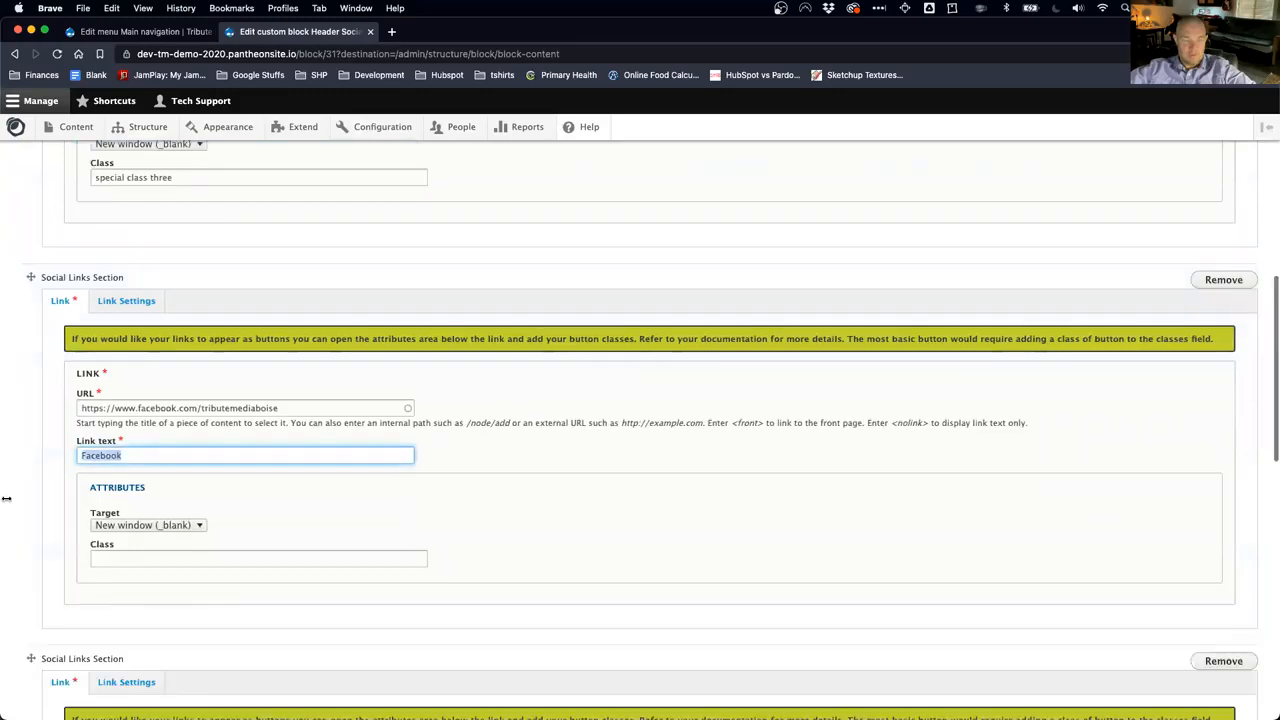
scroll(36, 563, "down", 1)
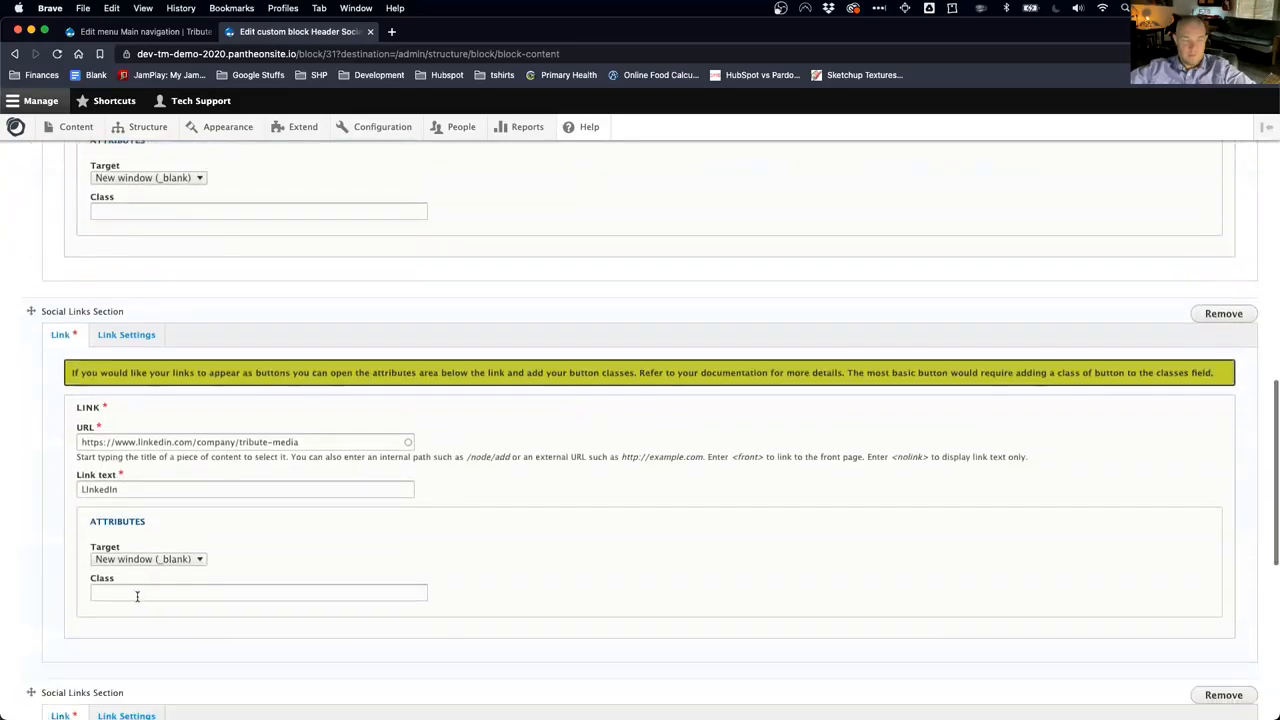
scroll(133, 550, "down", 1)
double_click(126, 476)
scroll(44, 490, "up", 2)
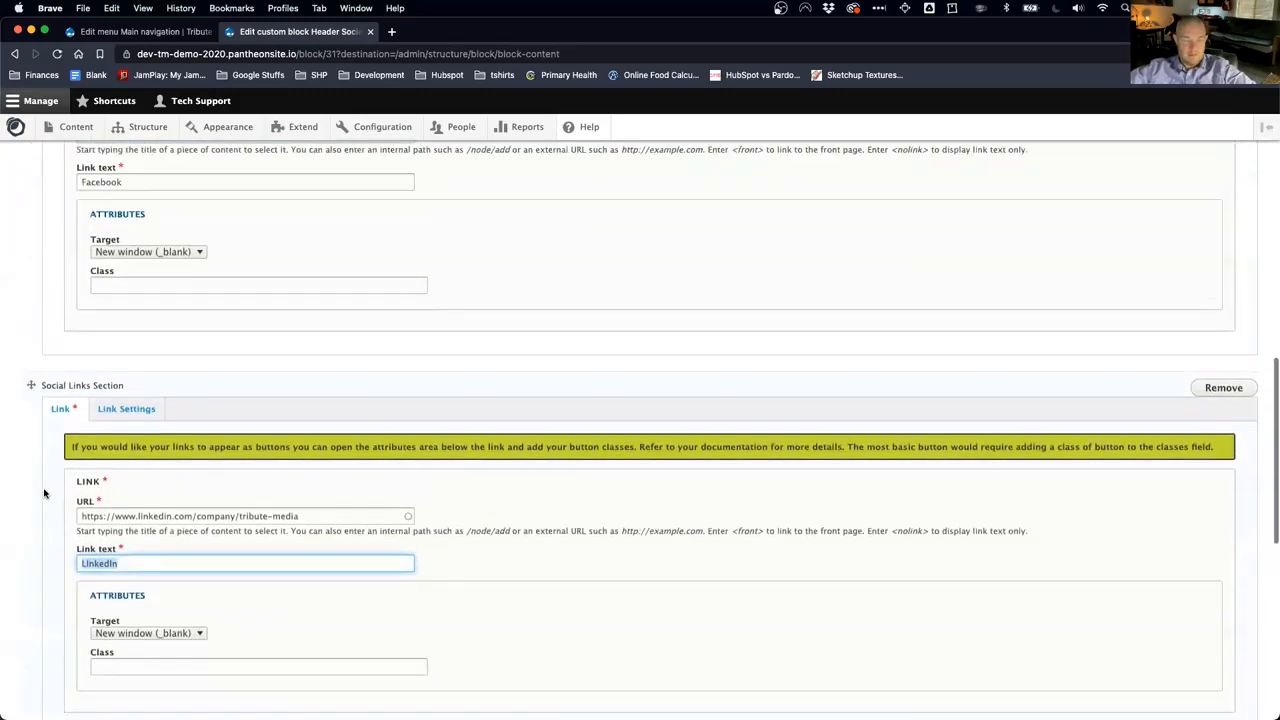
scroll(44, 492, "up", 10)
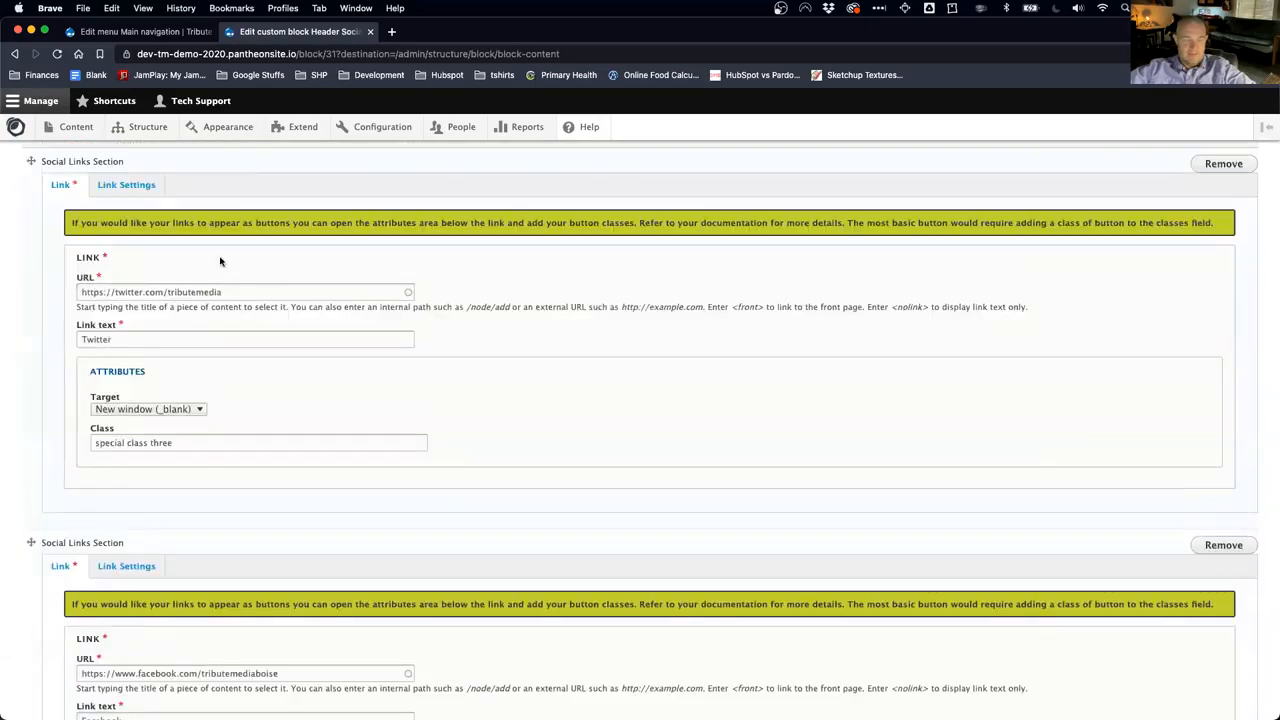
Step: Set the Twitter link to No Link Icon with Dark Icon style and save the block
left_click(140, 190)
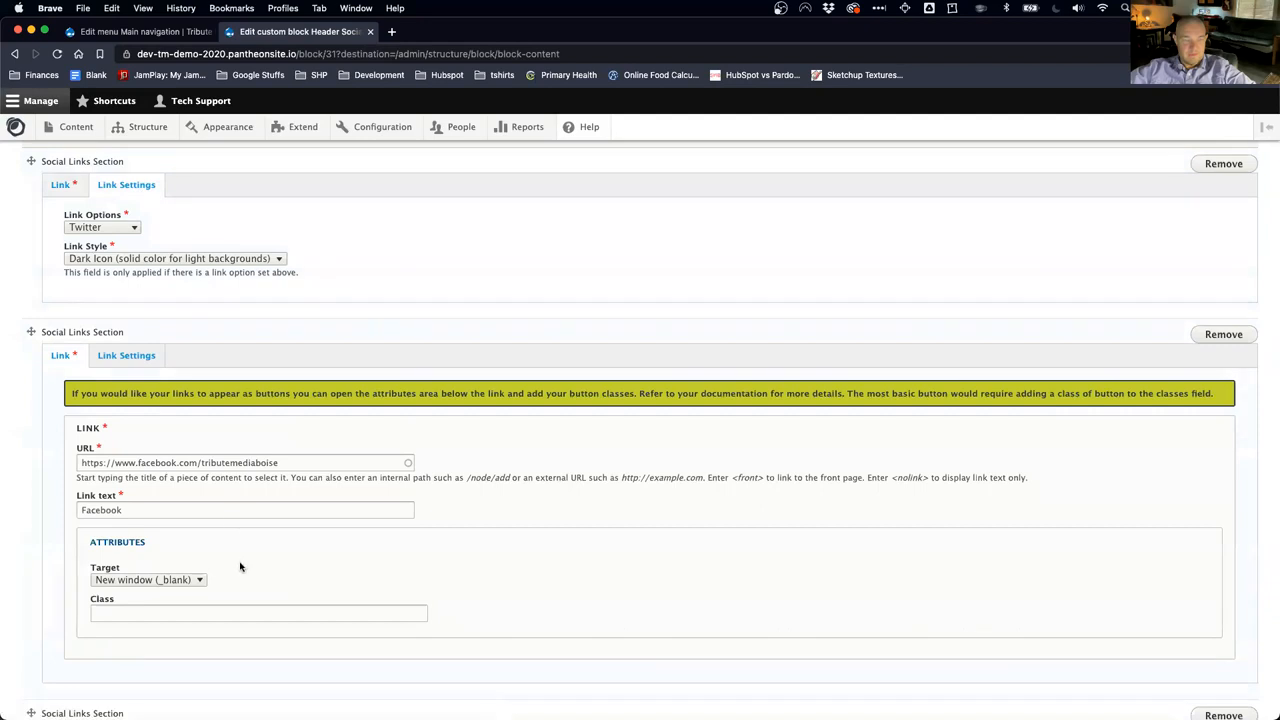
scroll(134, 331, "up", 3)
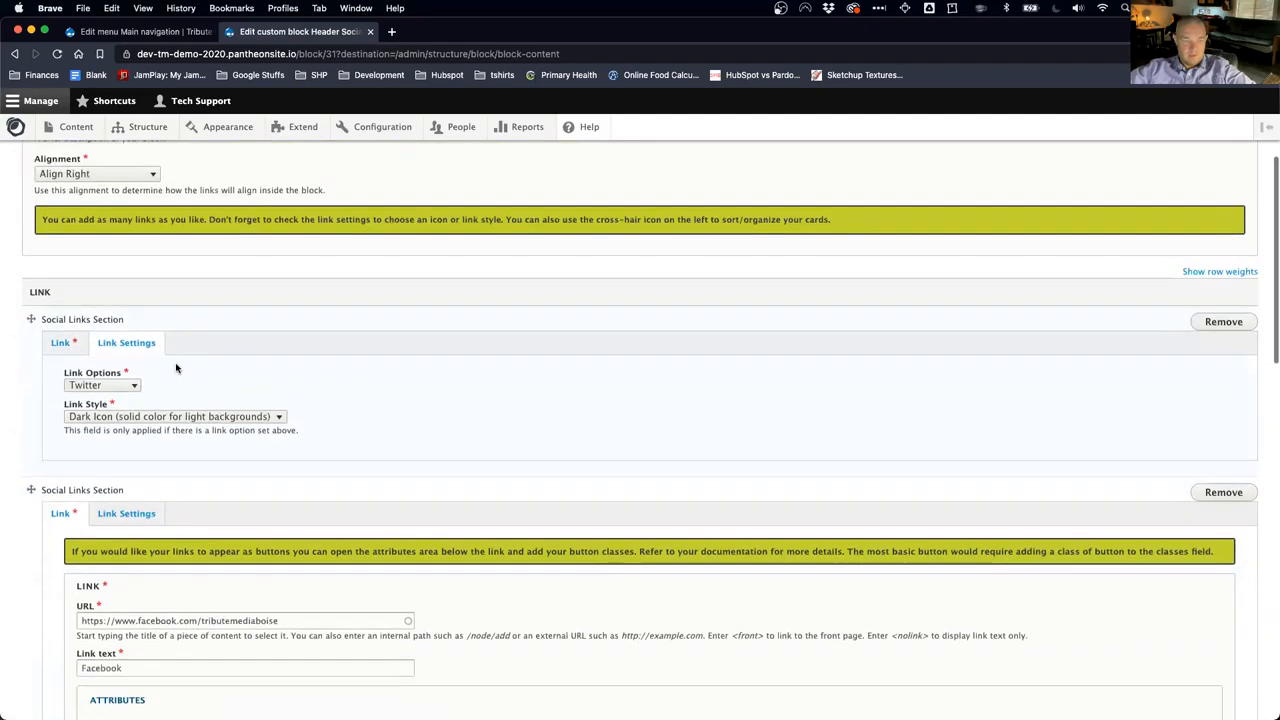
left_click(128, 387)
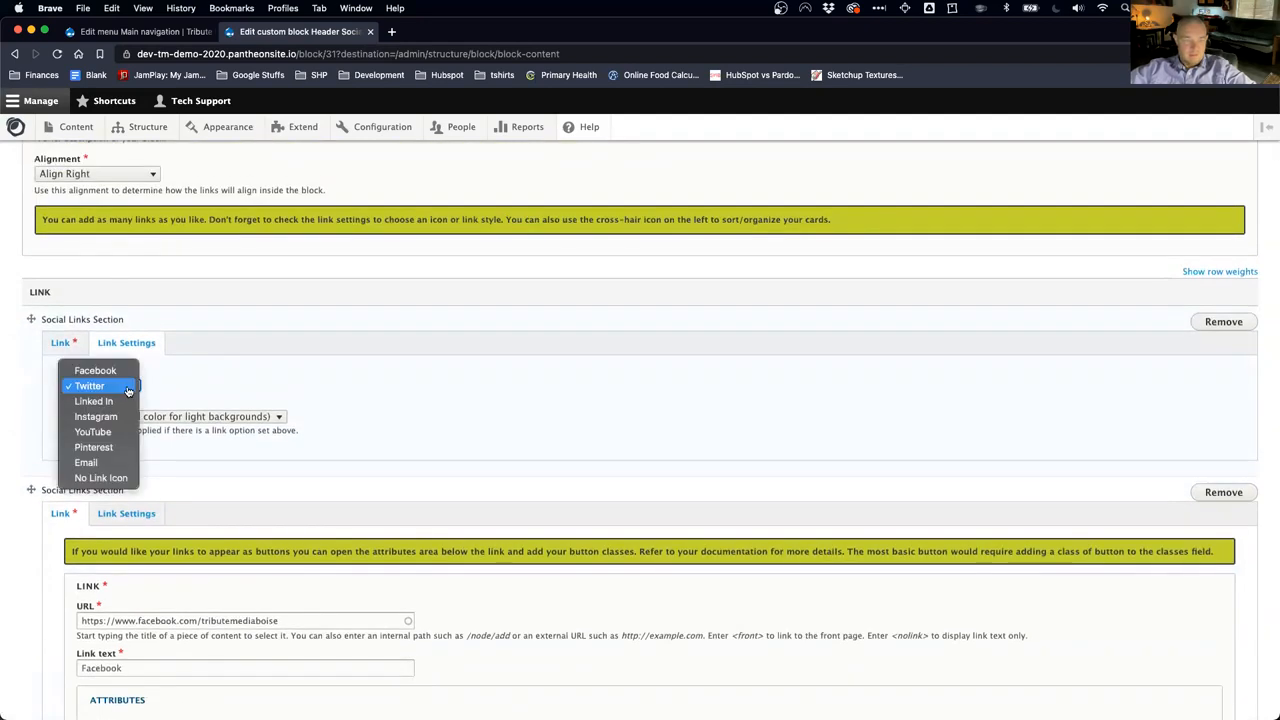
left_click(101, 478)
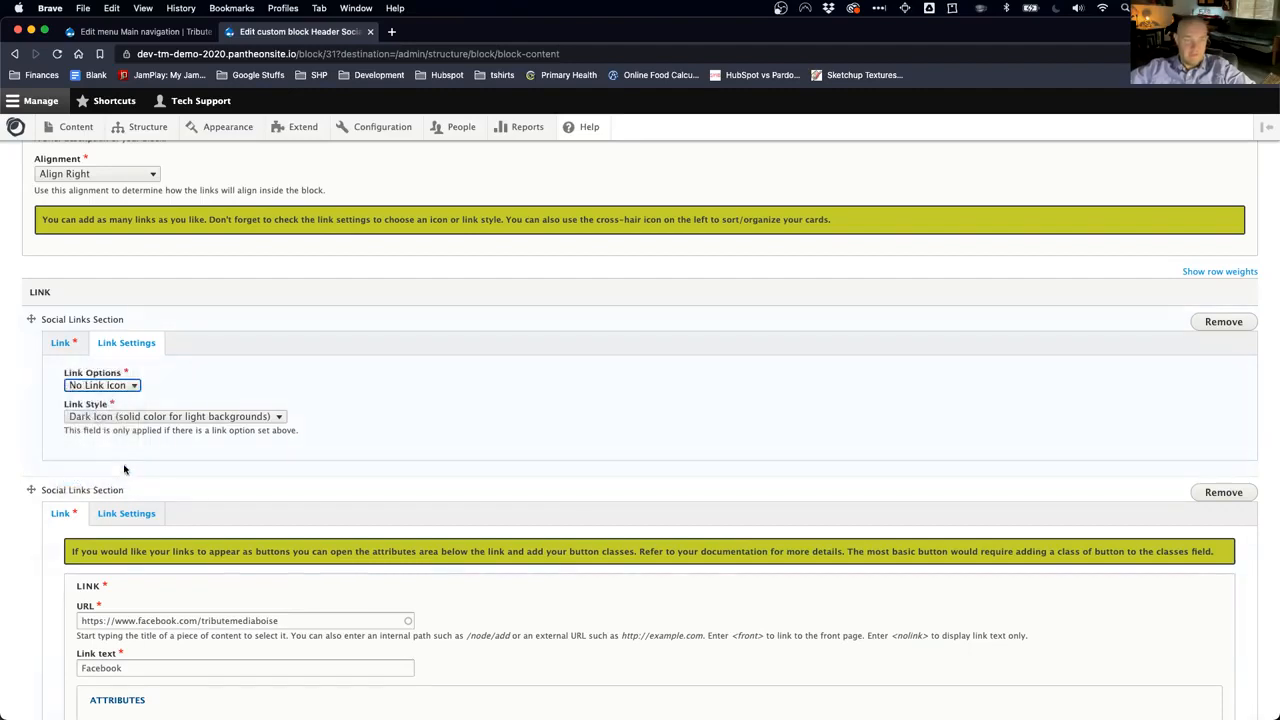
left_click(112, 420)
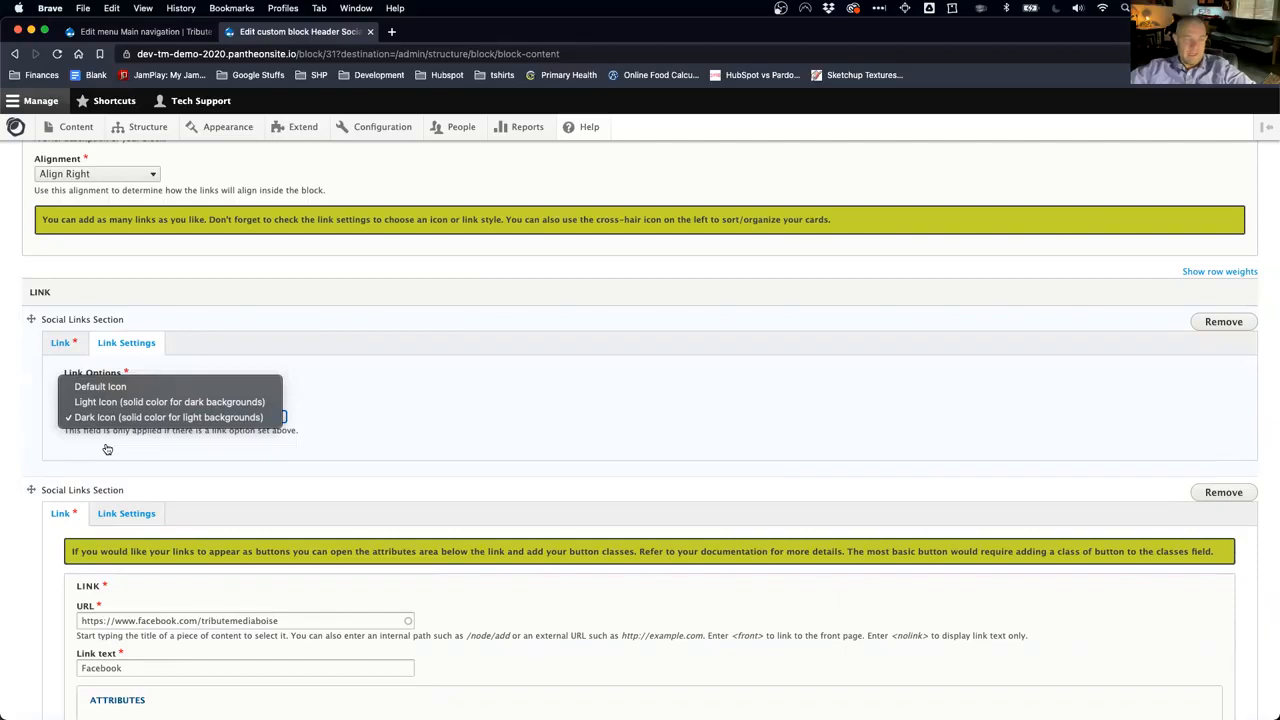
left_click(107, 449)
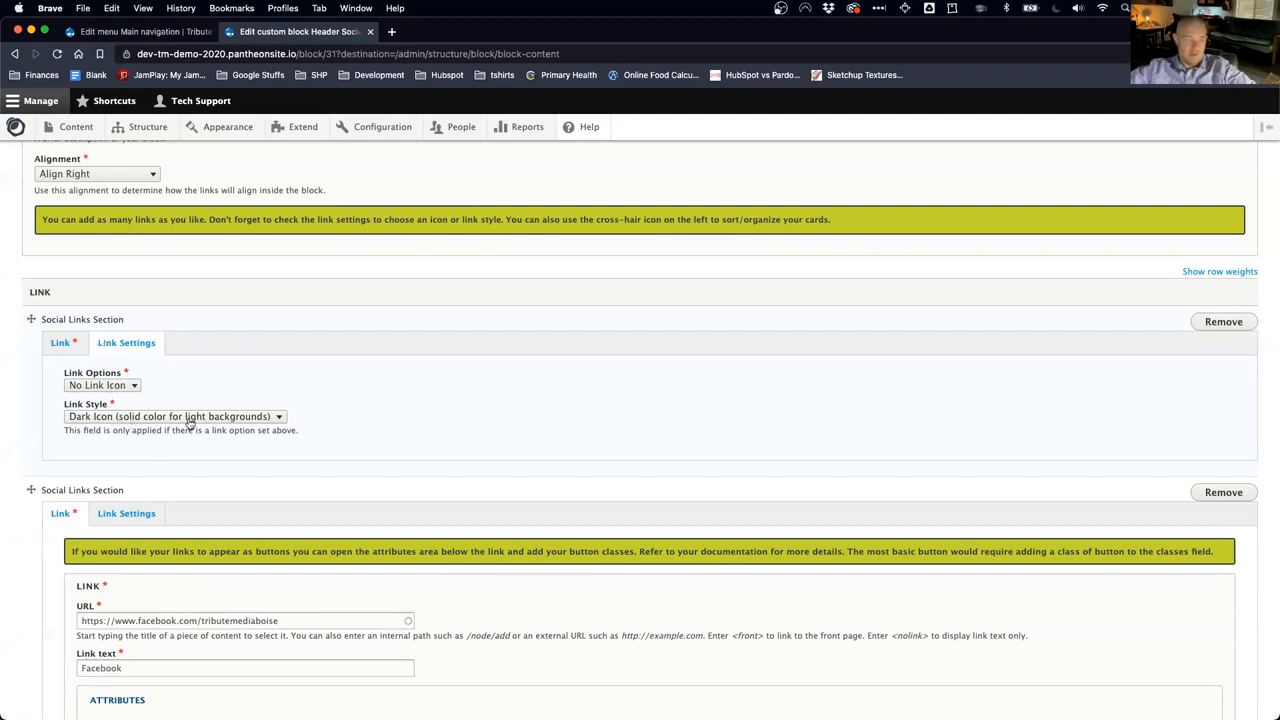
scroll(189, 420, "down", 5)
left_click(54, 656)
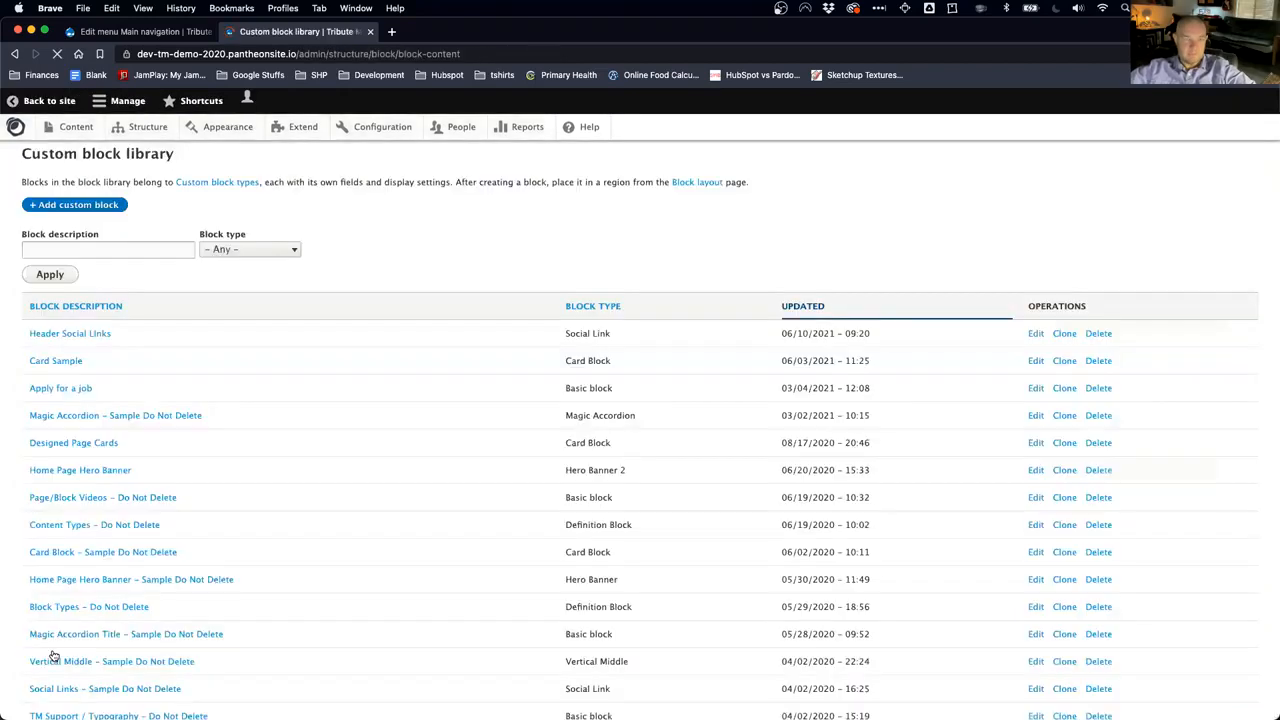
Step: Open the demo homepage in a new tab, visit Content, then go back to the site
left_click(15, 126, "super")
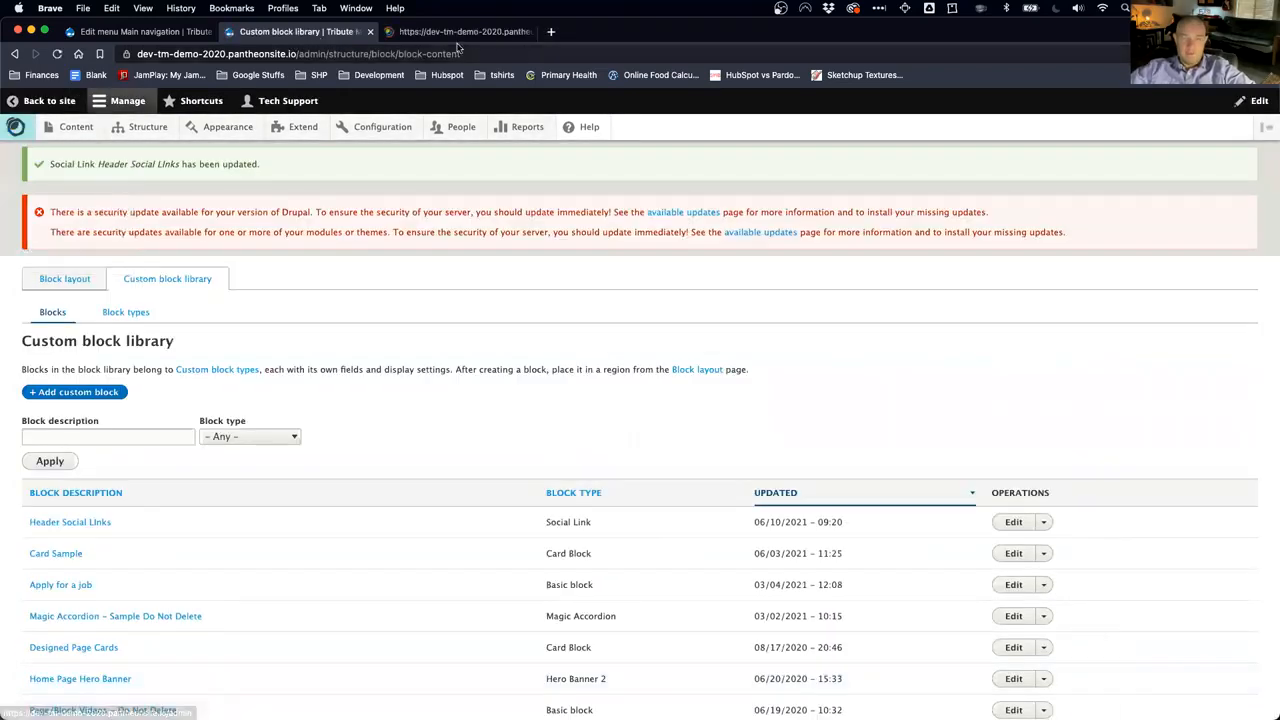
left_click(455, 35)
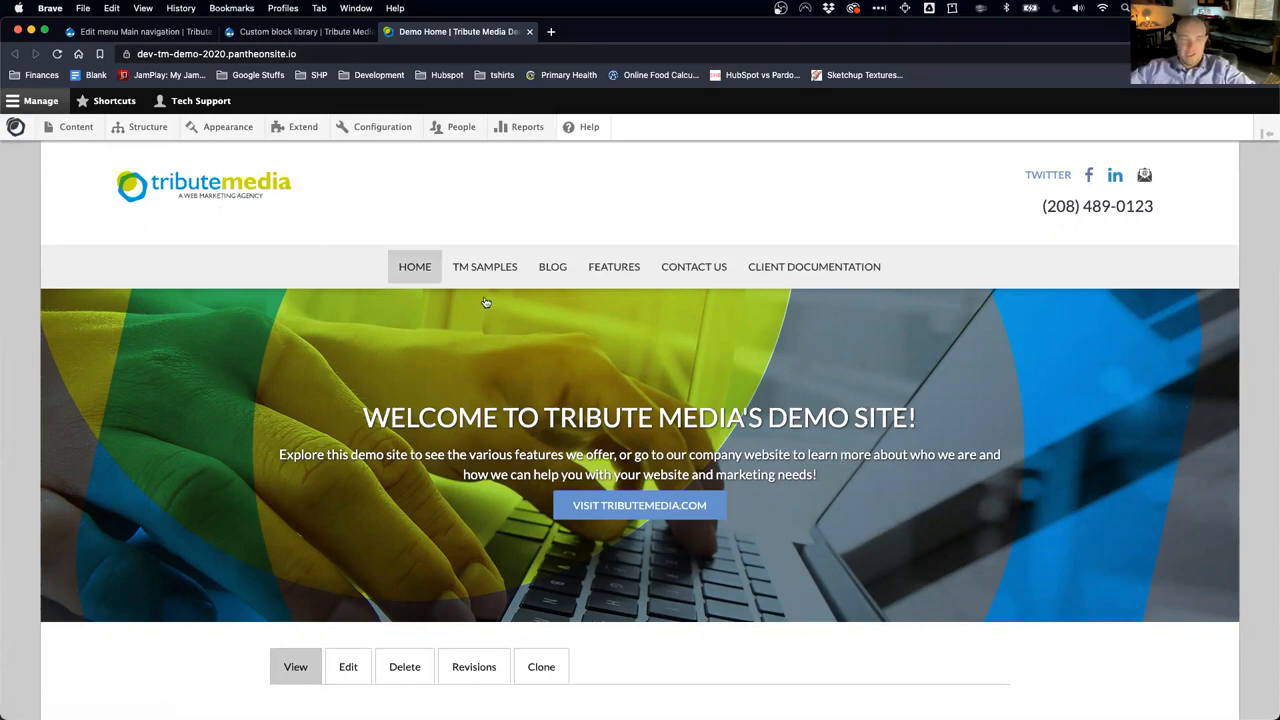
mouse_move(800, 268)
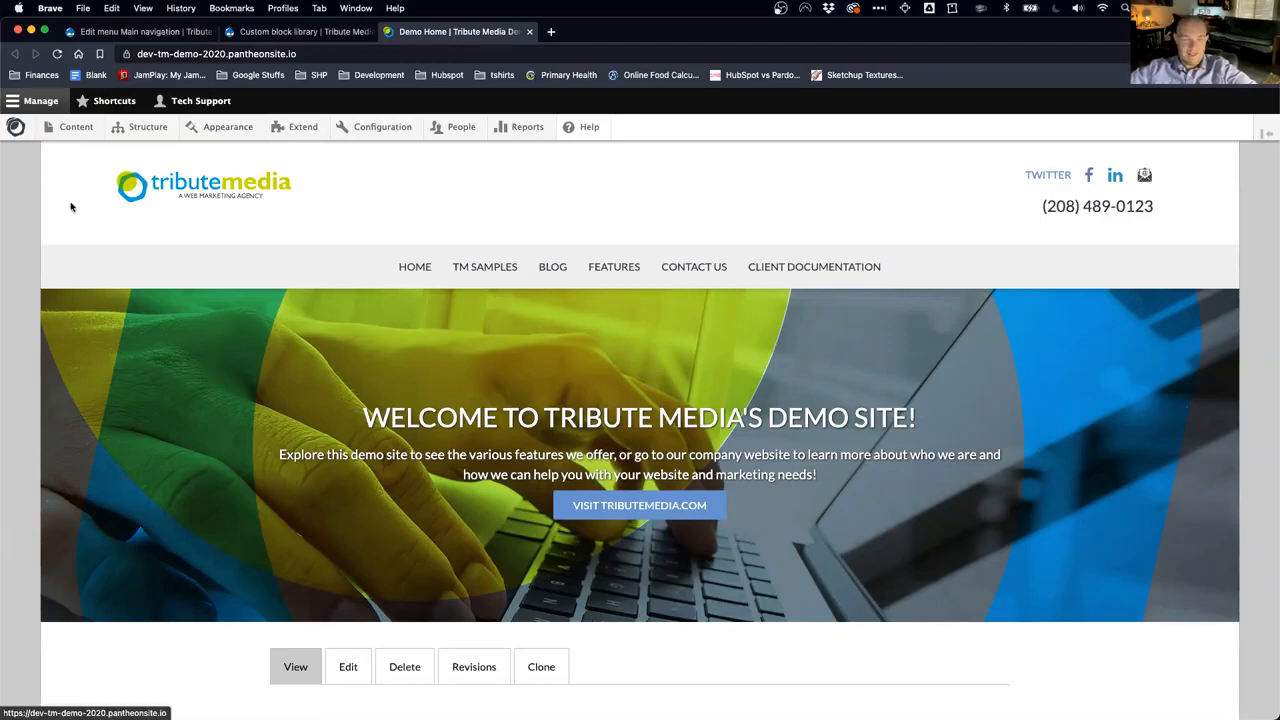
left_click(65, 130)
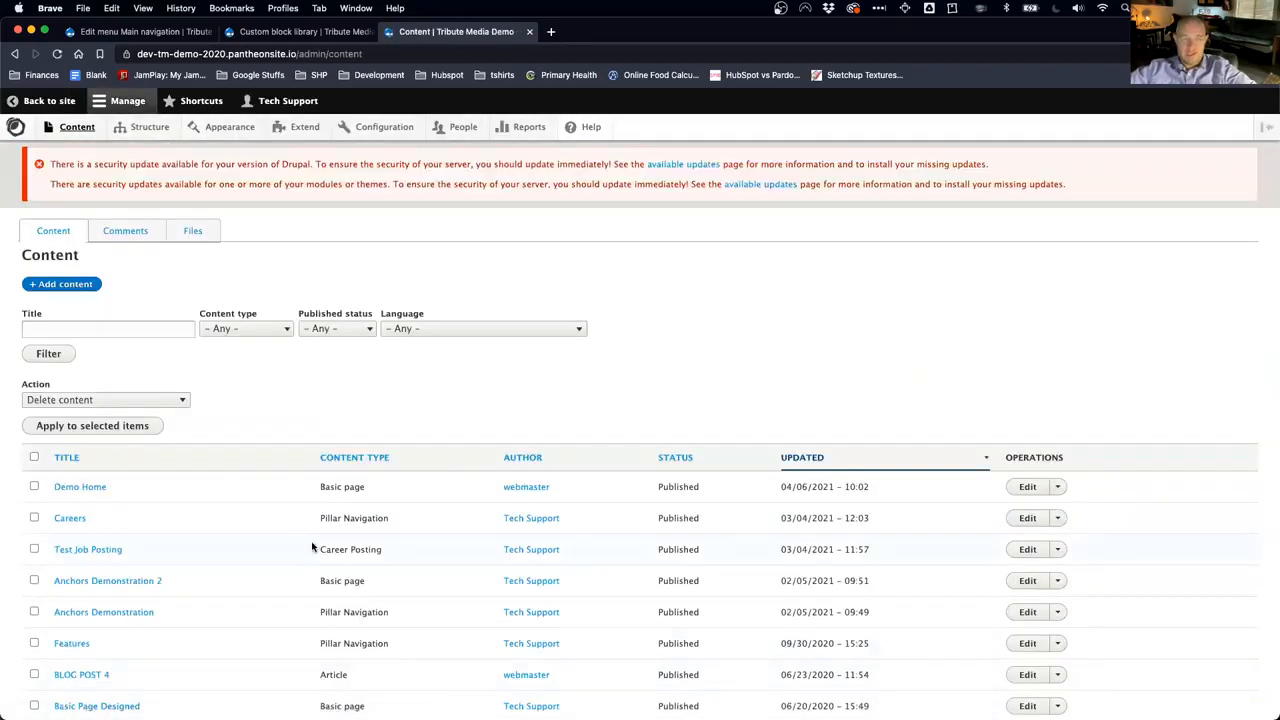
left_click(52, 101)
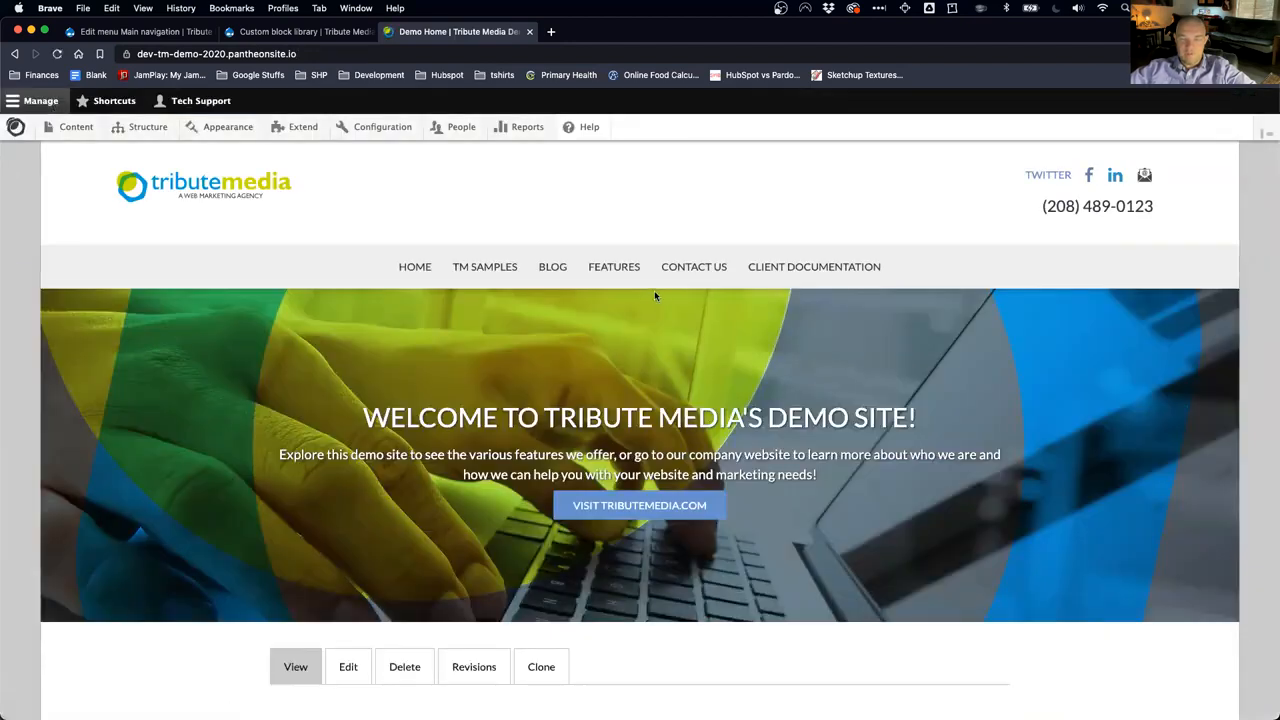
Step: Go to the Blog page and open the BLOG POST 4 article
mouse_move(491, 274)
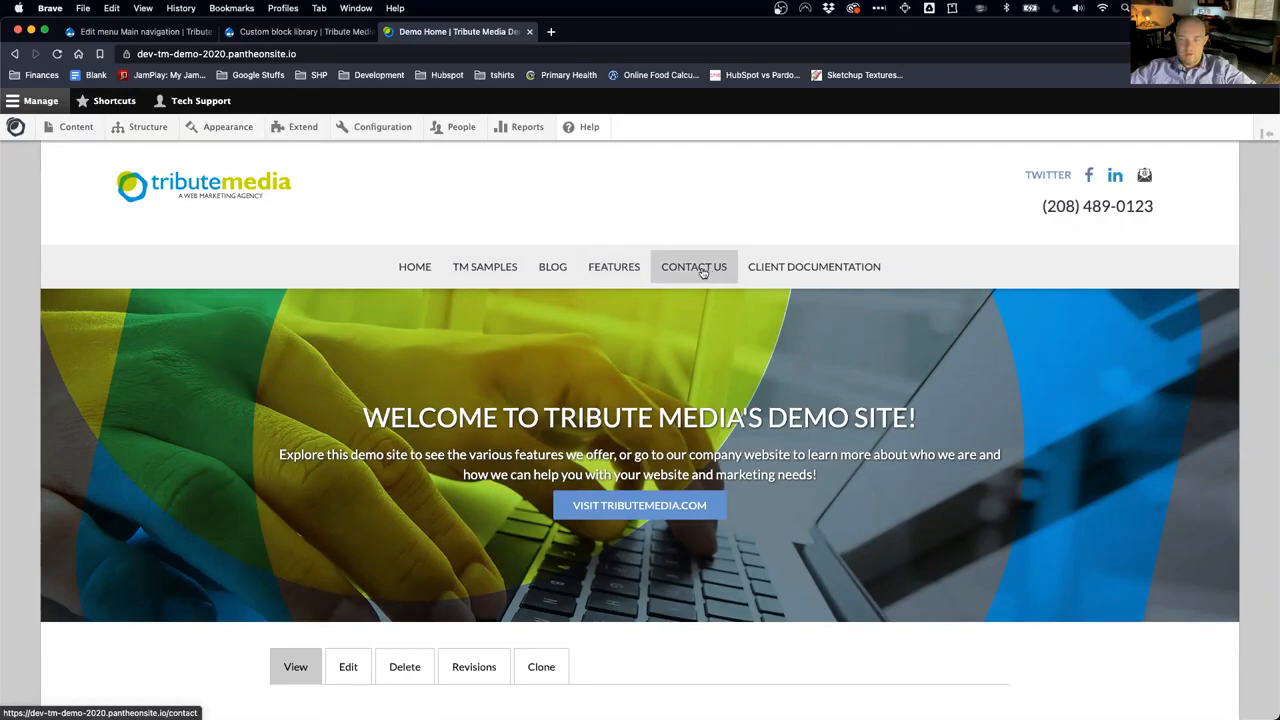
left_click(551, 269)
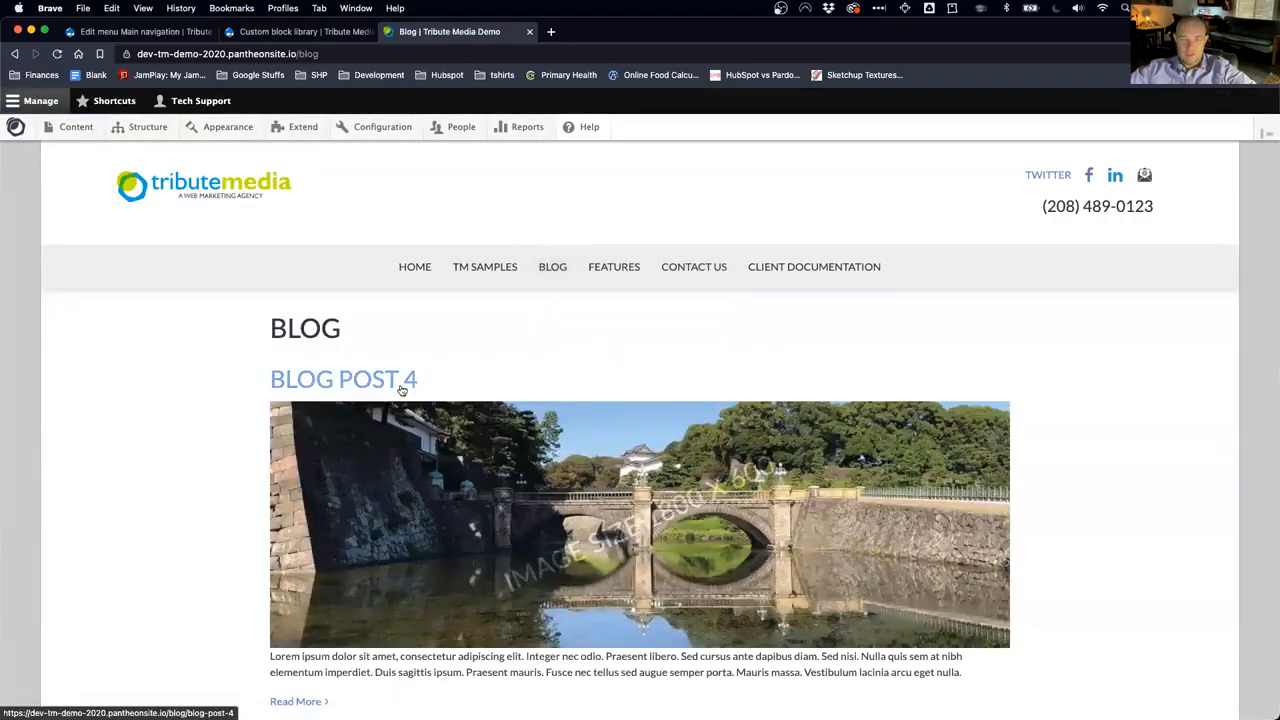
left_click(401, 388)
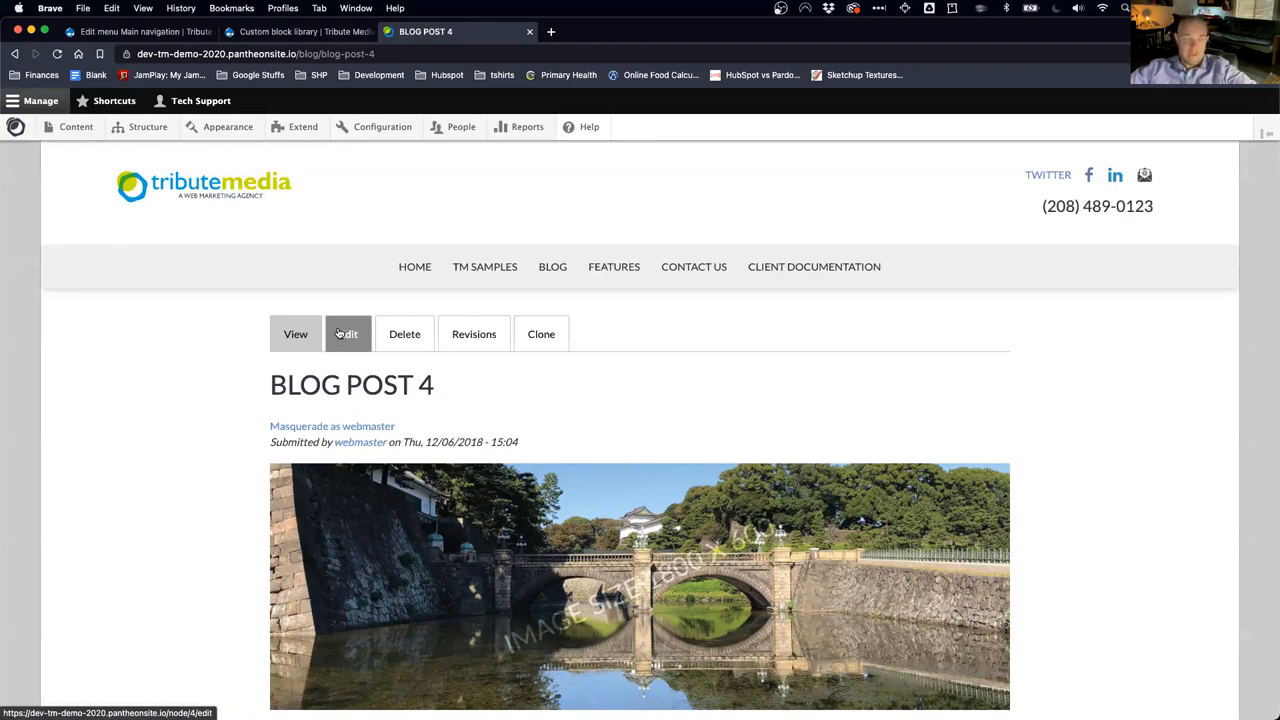
Step: Re-save BLOG POST 4 unchanged from its edit form, then go to Add content
left_click(340, 334)
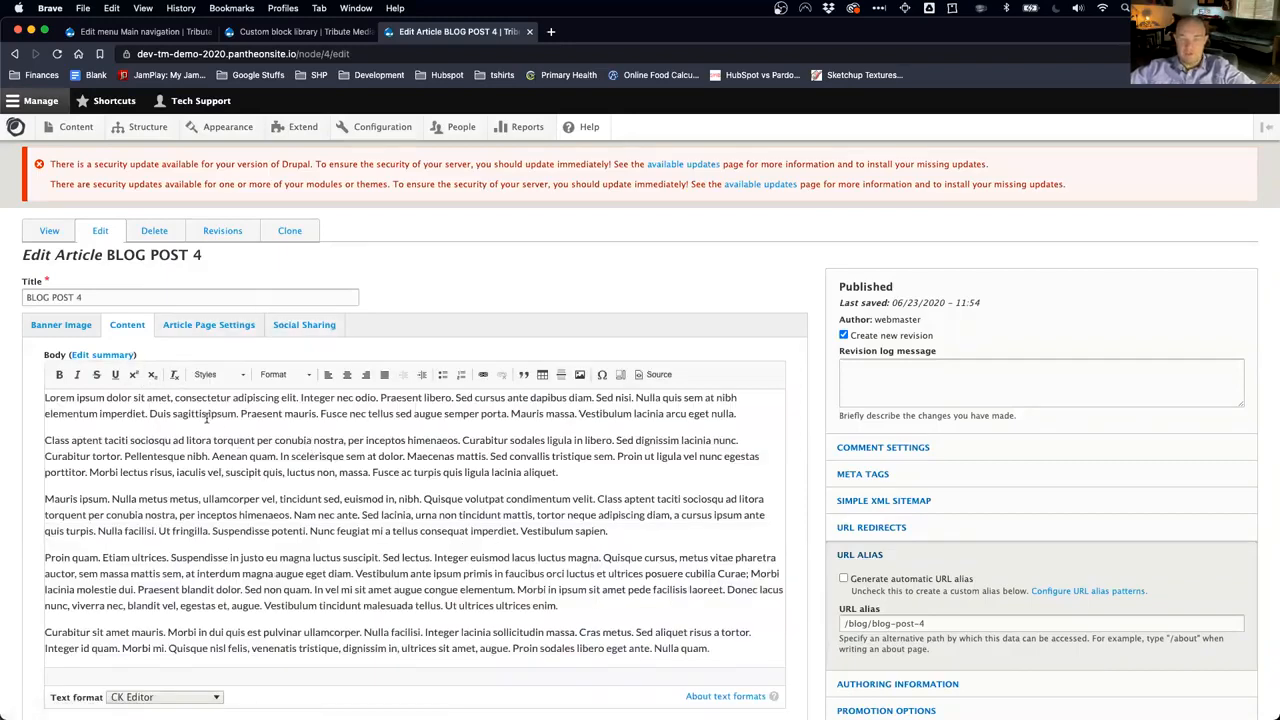
scroll(207, 420, "down", 3)
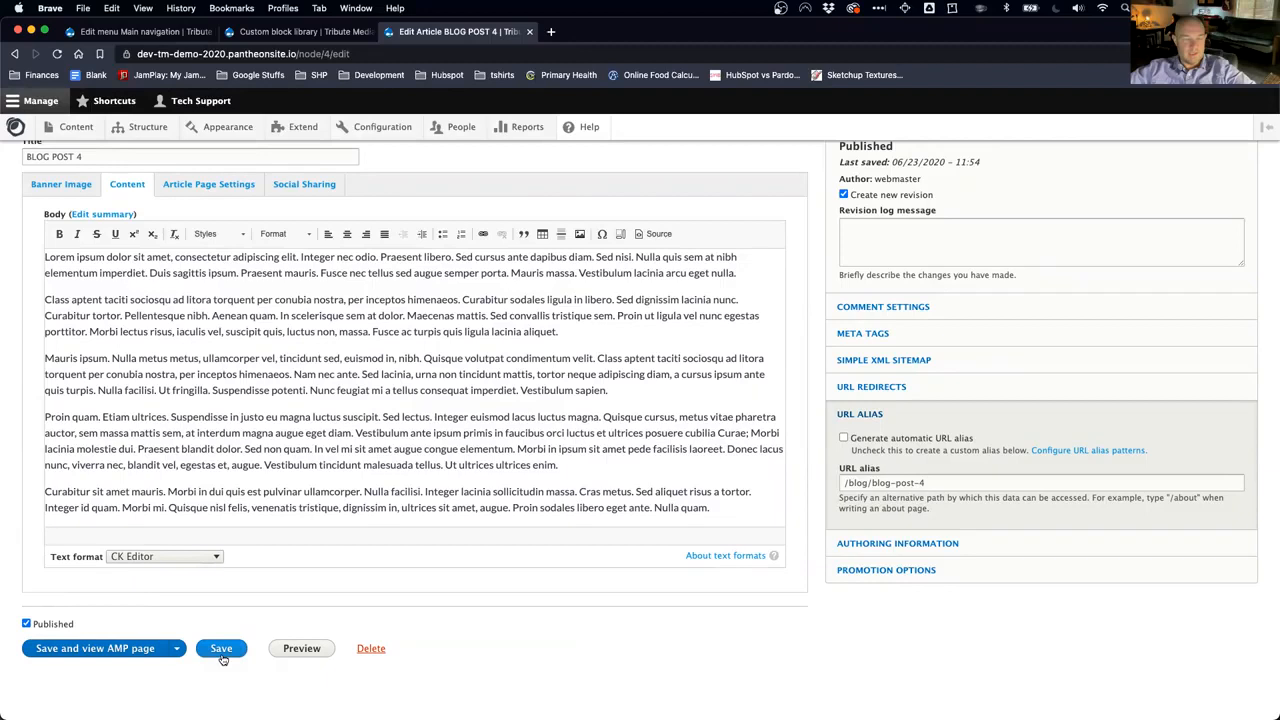
left_click(221, 650)
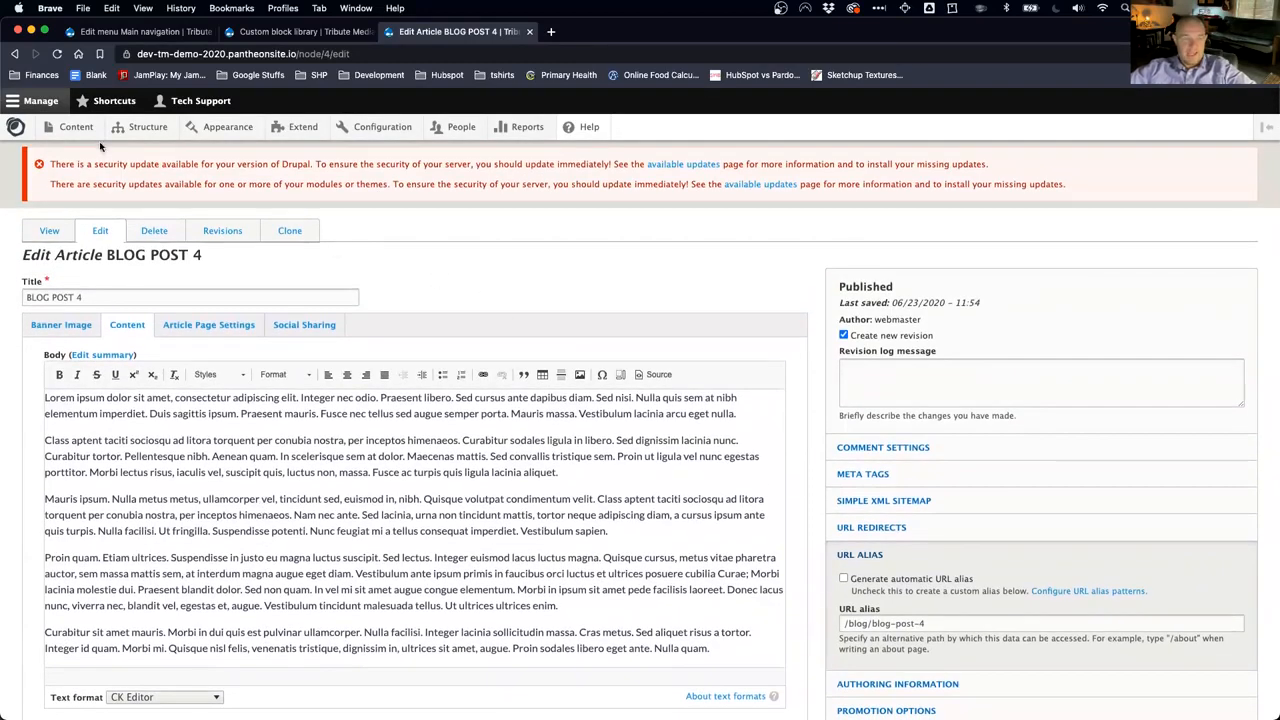
mouse_move(93, 140)
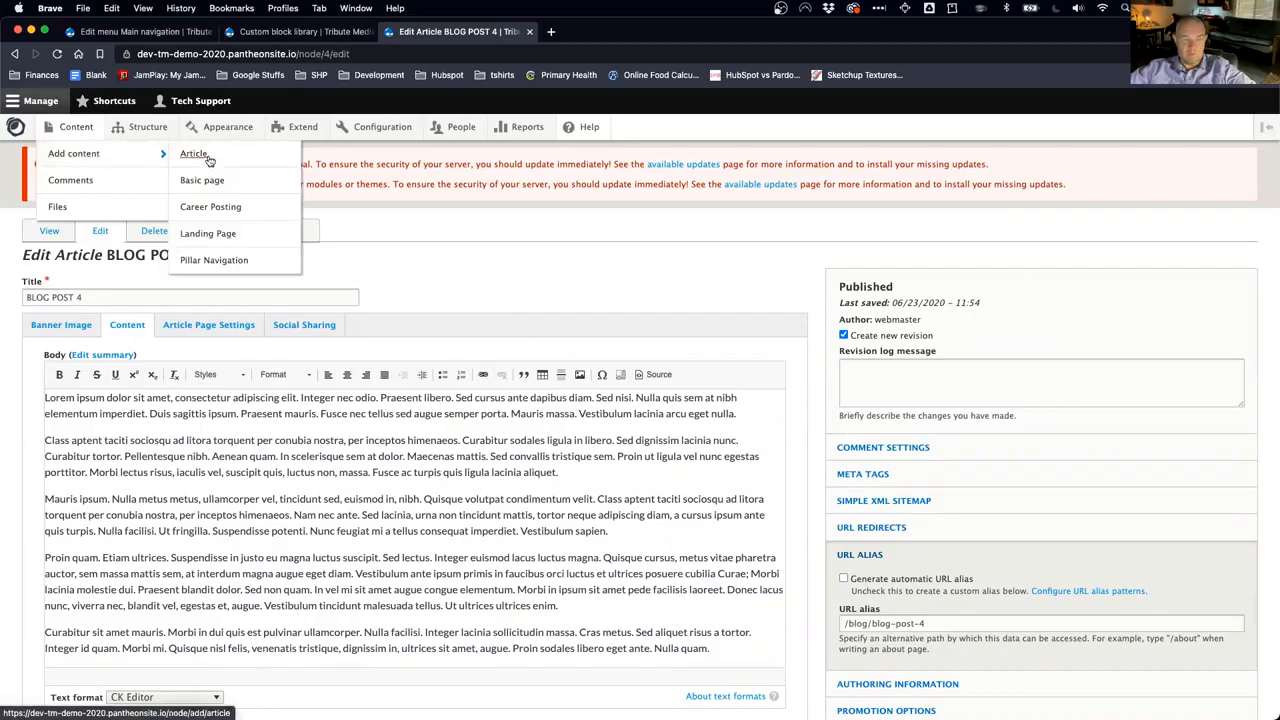
Step: Start a new Article and tag it News
left_click(196, 155)
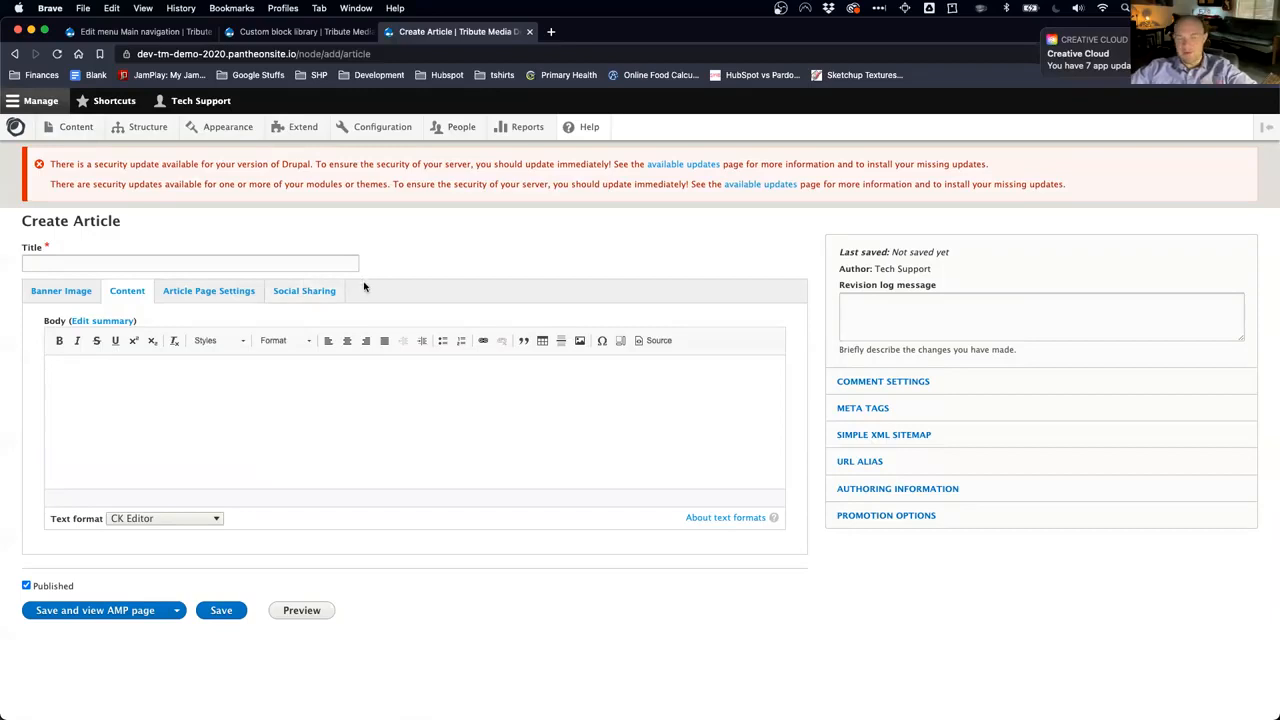
left_click(234, 290)
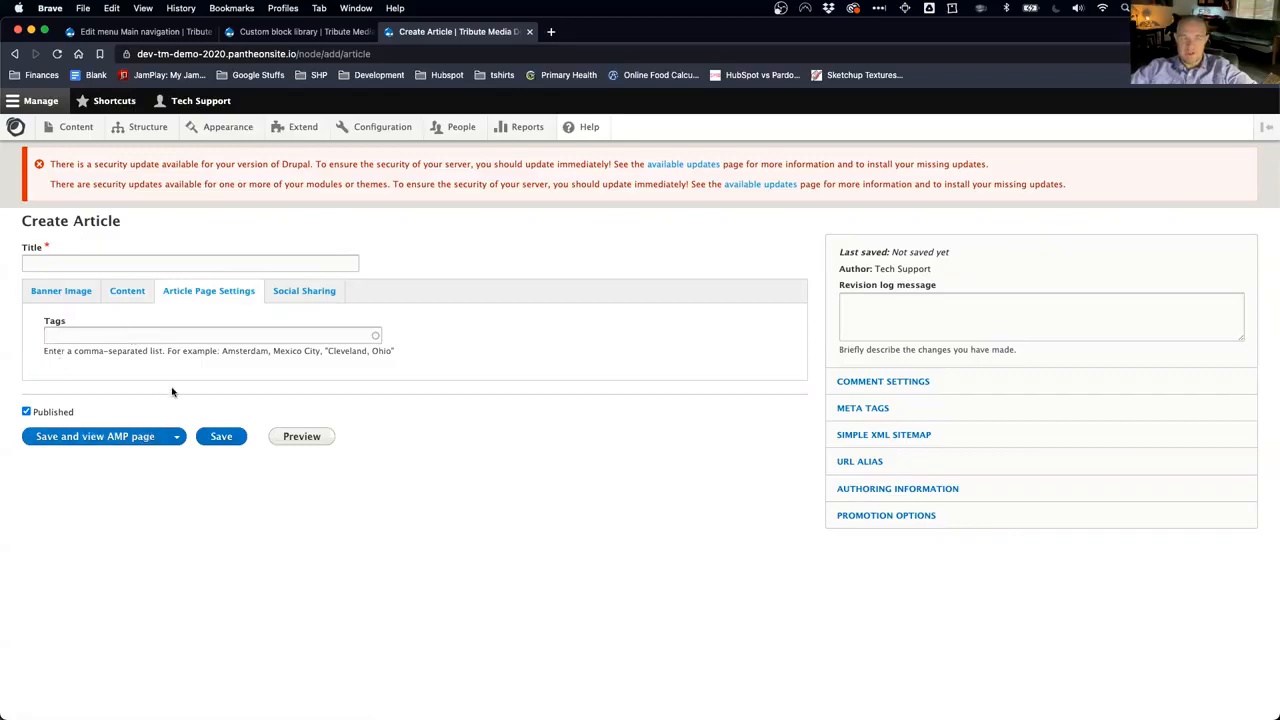
left_click(121, 336)
type("News")
key("Tab")
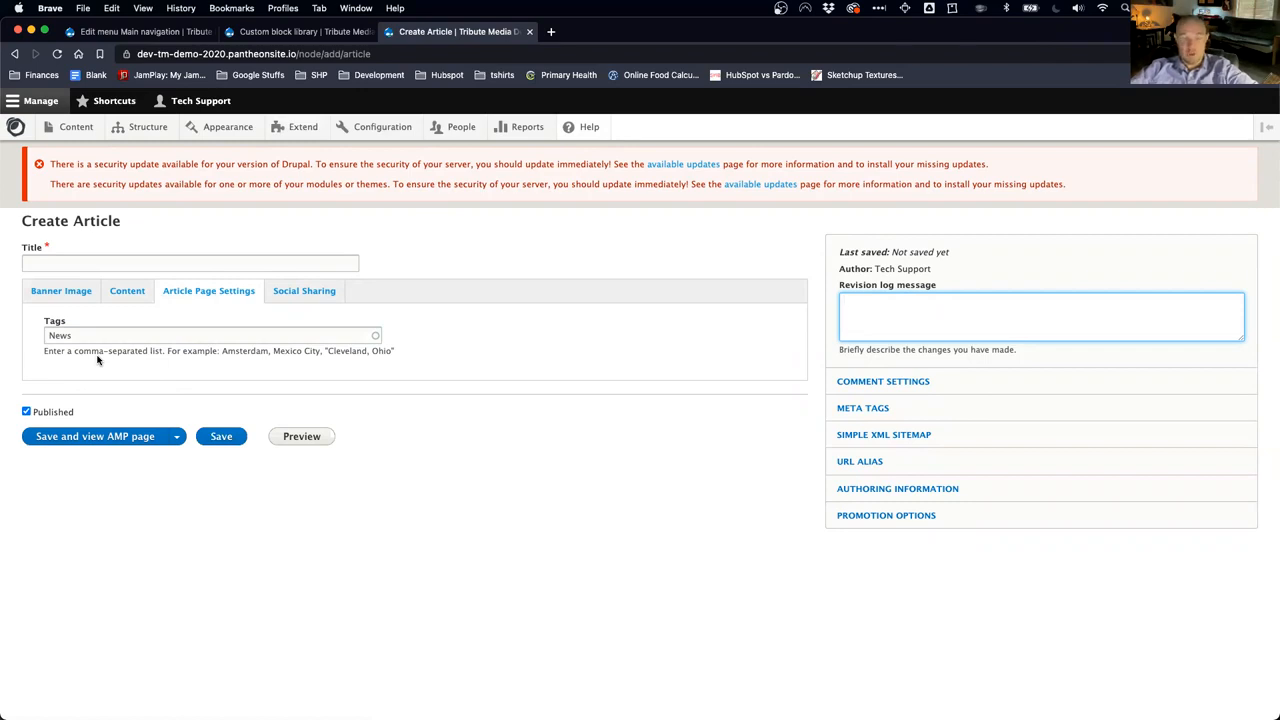
Step: Title the article 'Test Blog Post for Training'
left_click(126, 264)
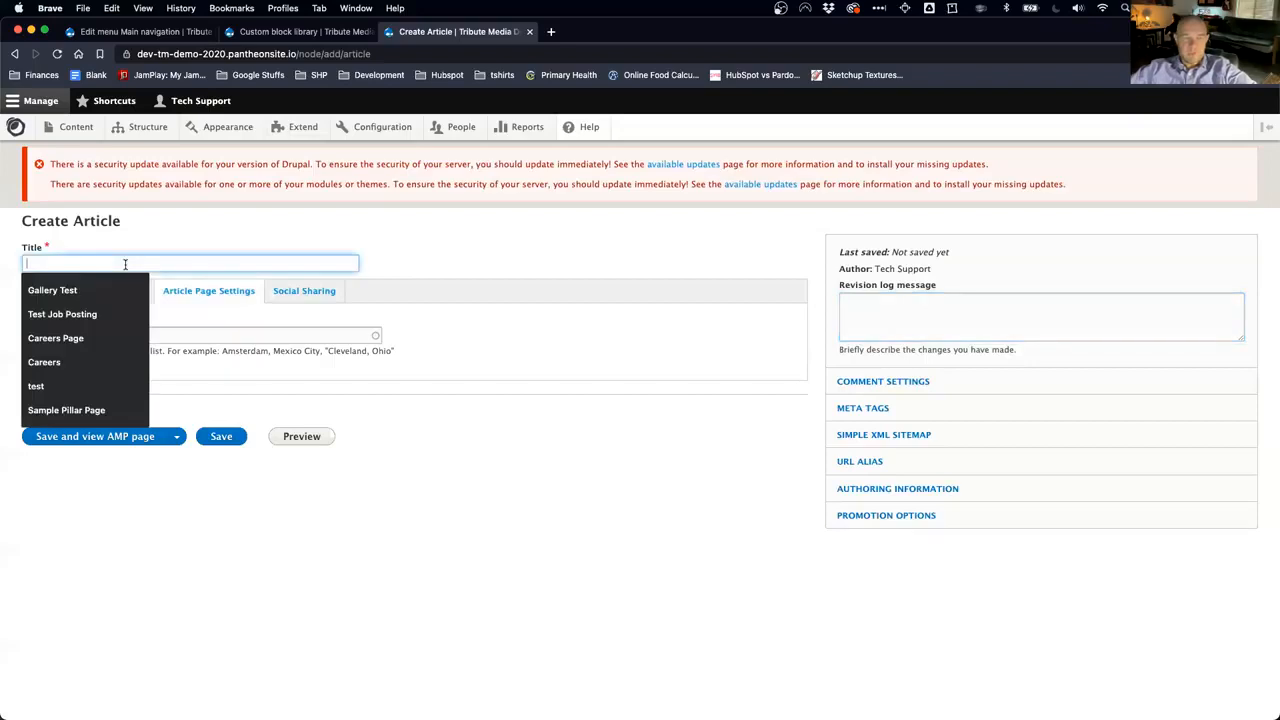
type("Text")
key("BackSpace")
type("st Blog Post")
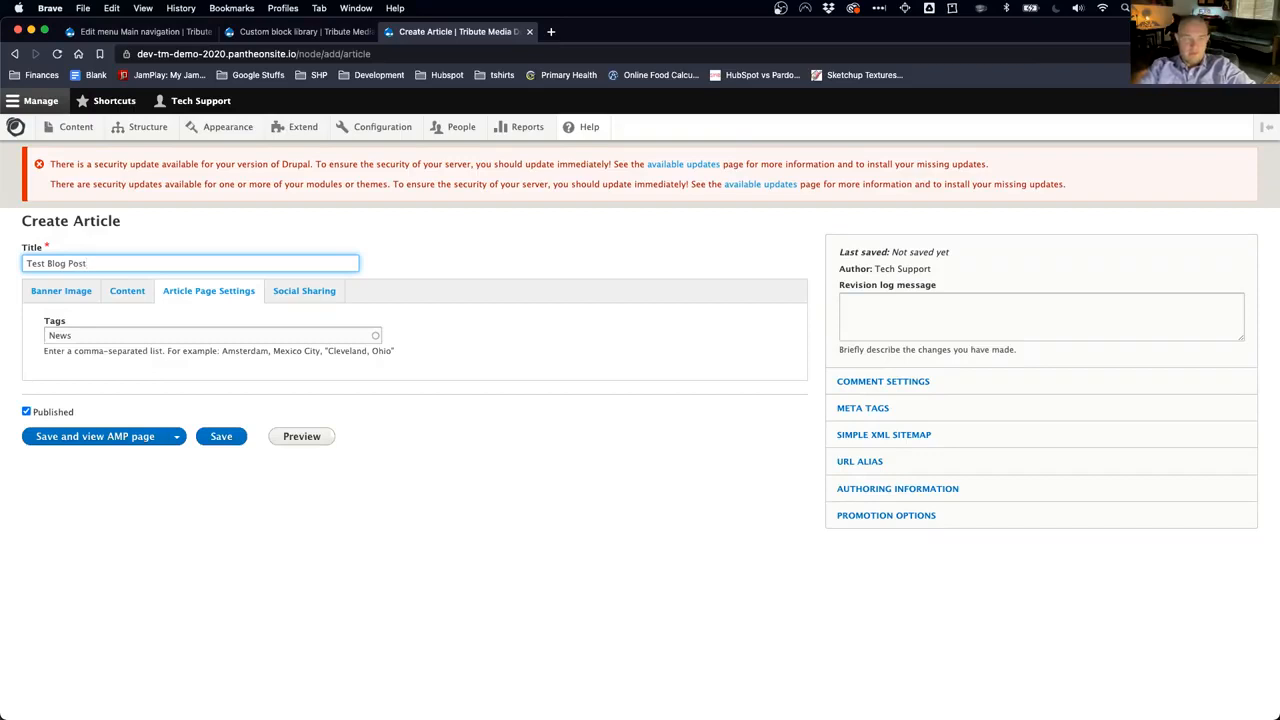
type(" for Train")
type("ning")
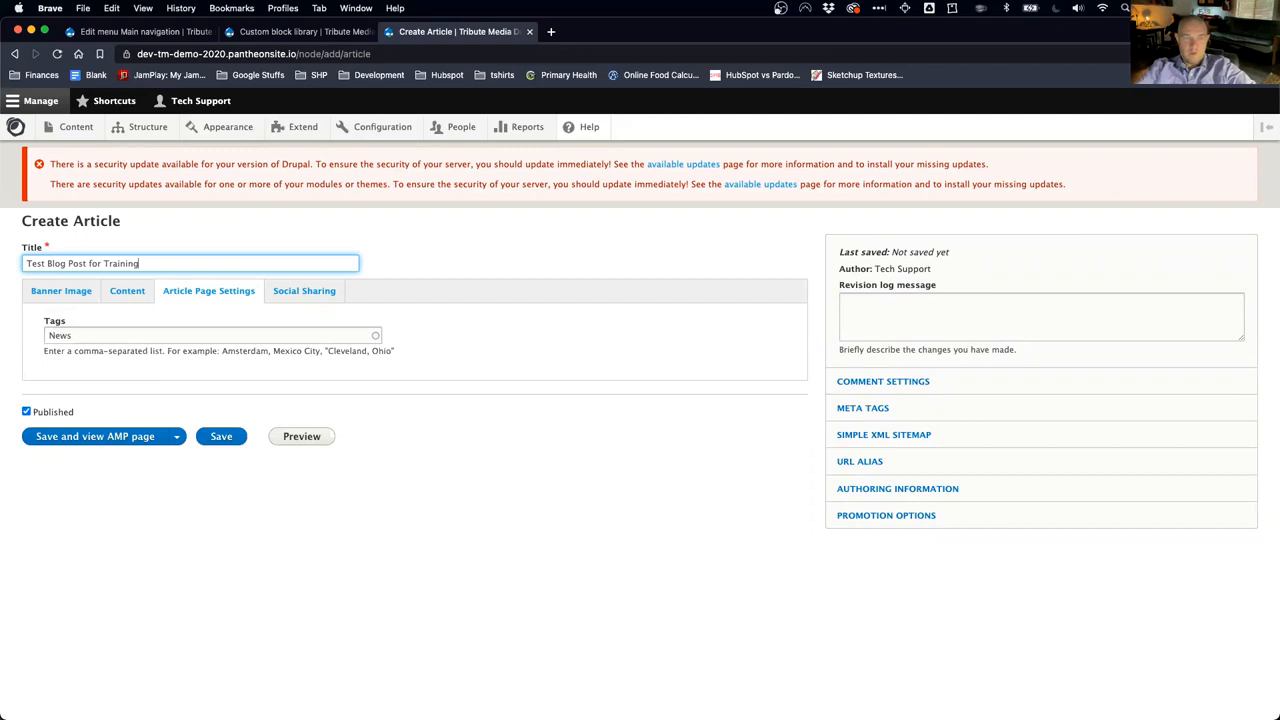
Step: Leave the banner location at Top of Content and open the demo homepage in a new tab
left_click(62, 291)
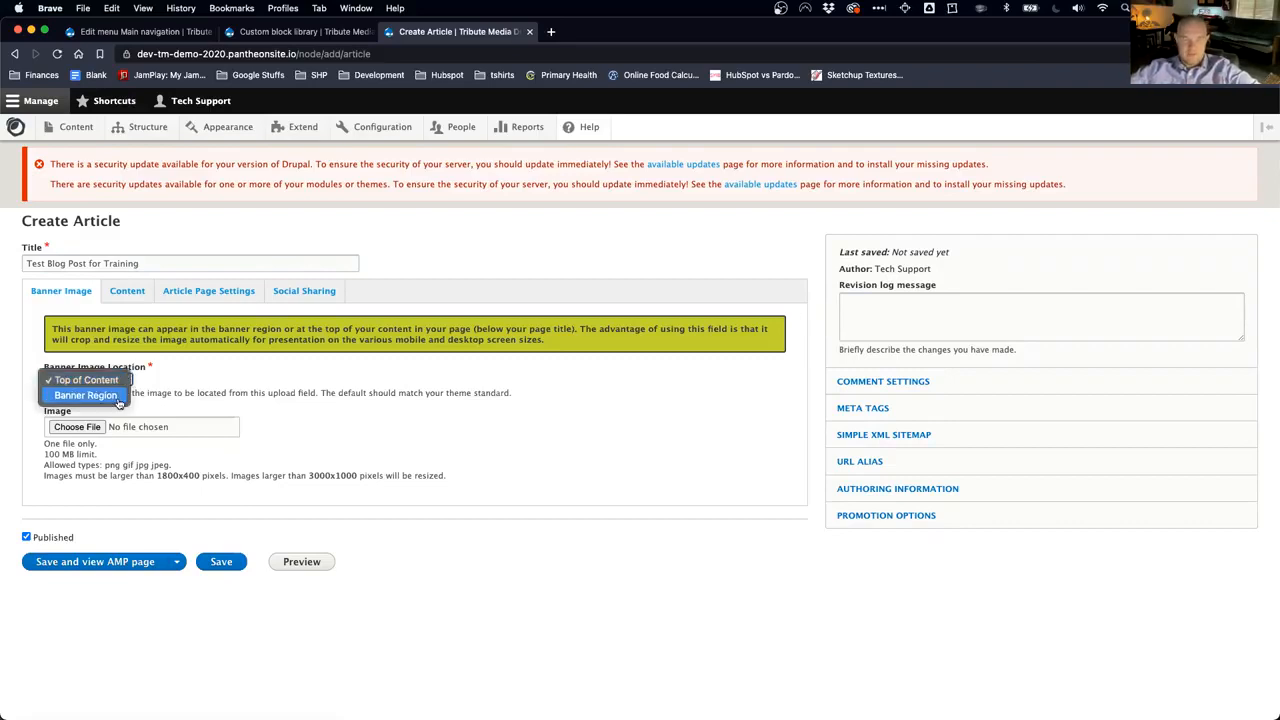
left_click(392, 234)
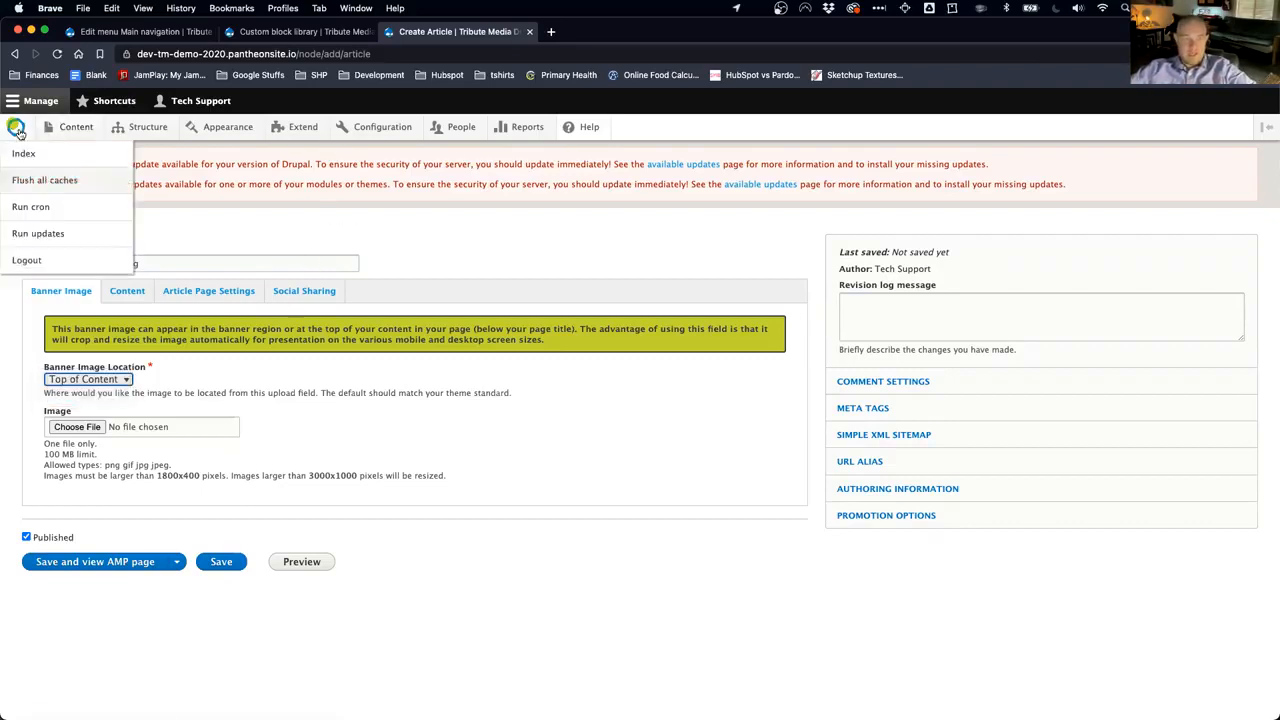
left_click(15, 127, "super")
Step: From the demo site's blog listing, open Blog Post 4 and Blog Post 3 in tabs and browse them
left_click(592, 33)
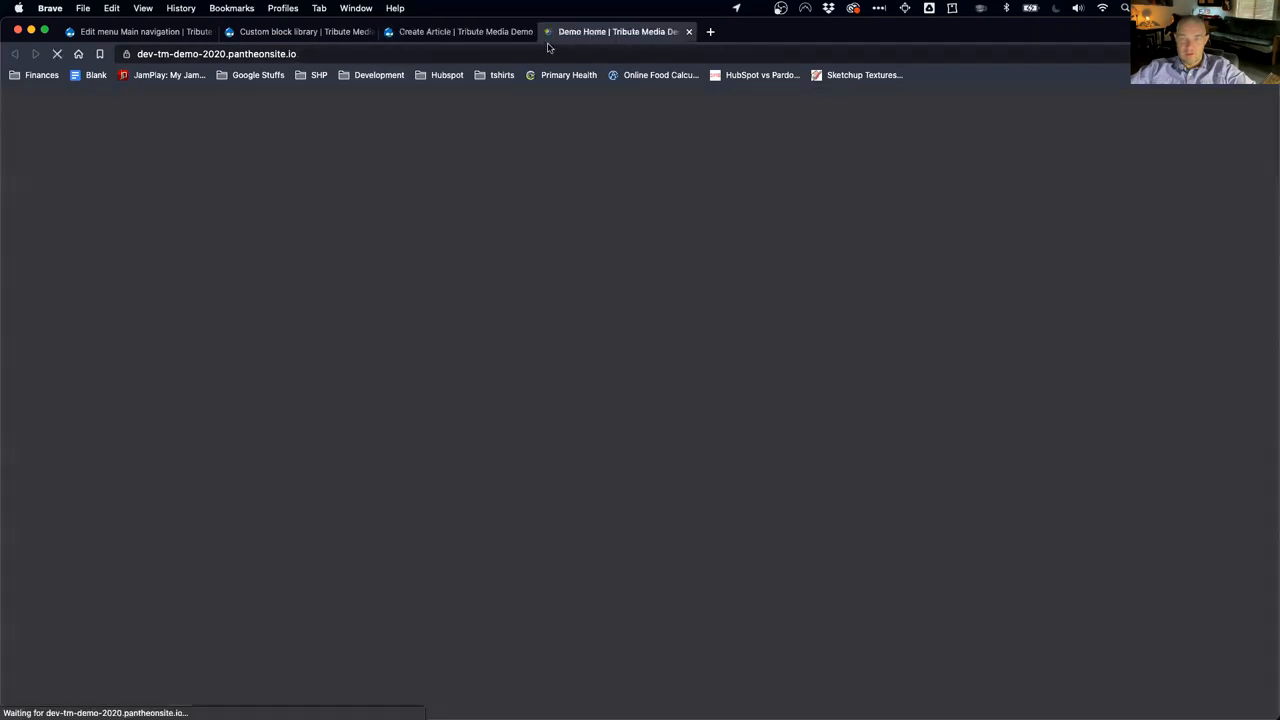
left_click(550, 267)
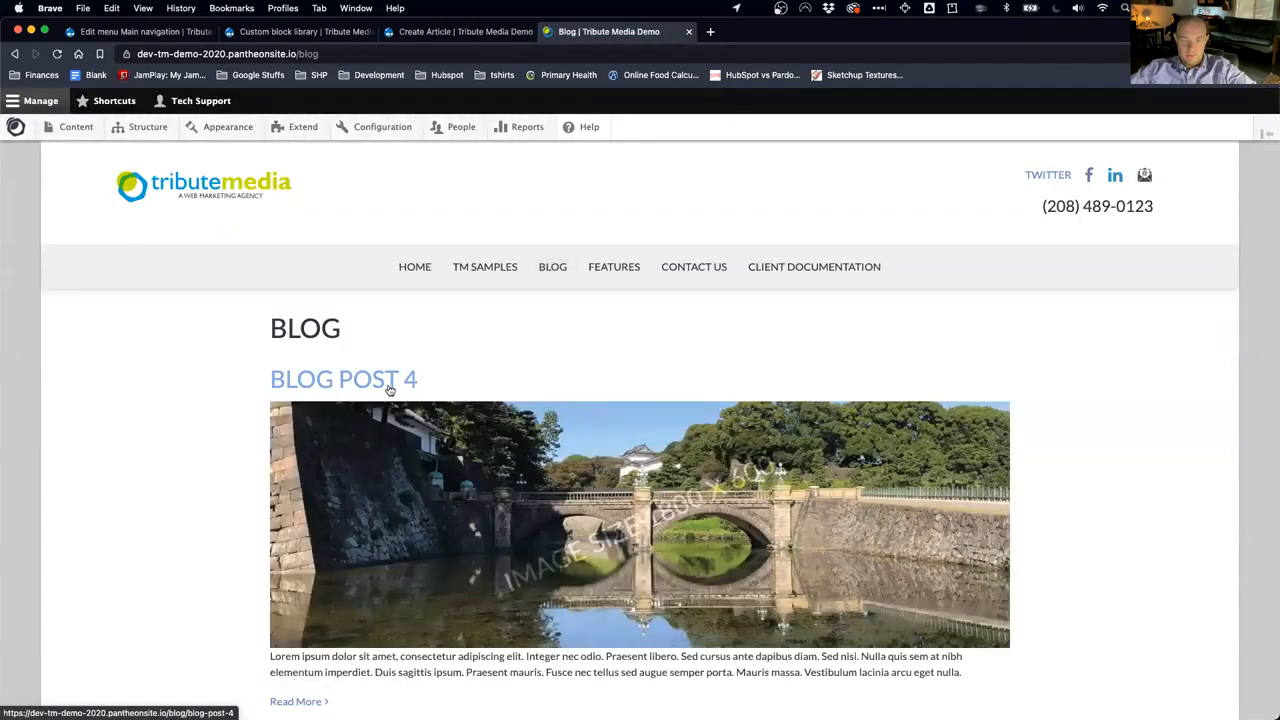
left_click(390, 388, "super")
scroll(390, 430, "down", 4)
left_click(380, 563, "super")
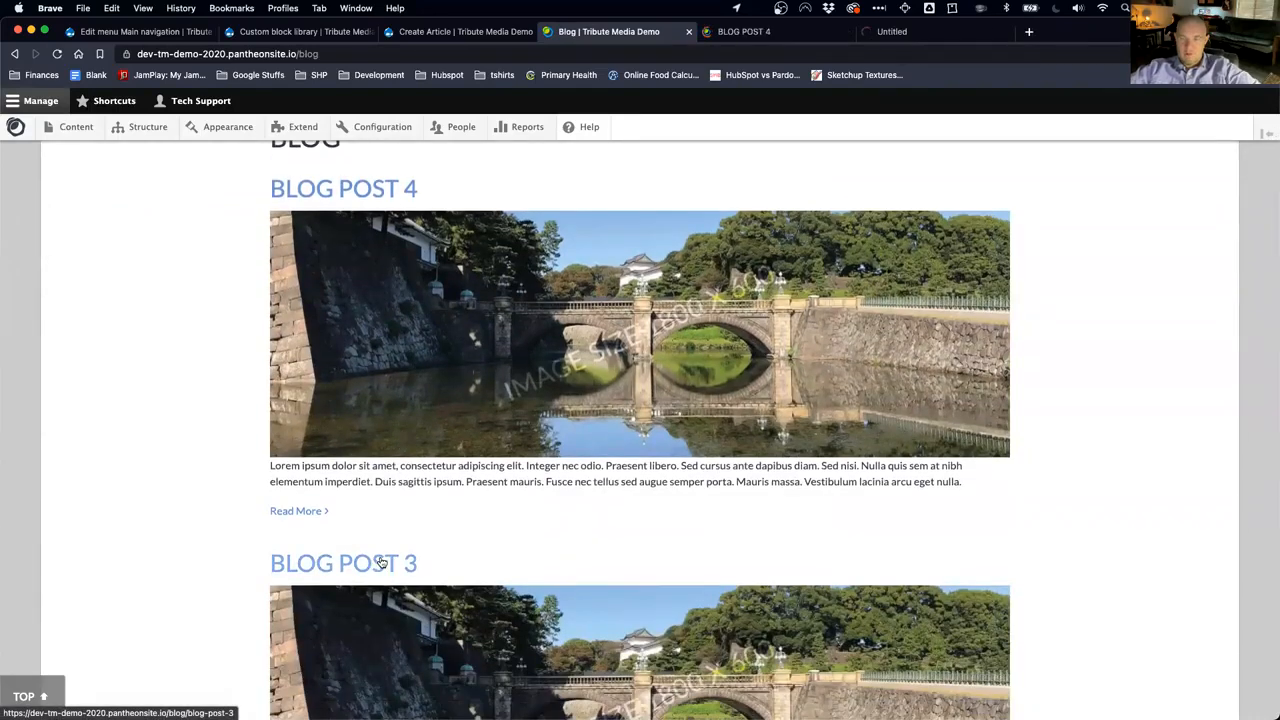
key("ctrl+Tab")
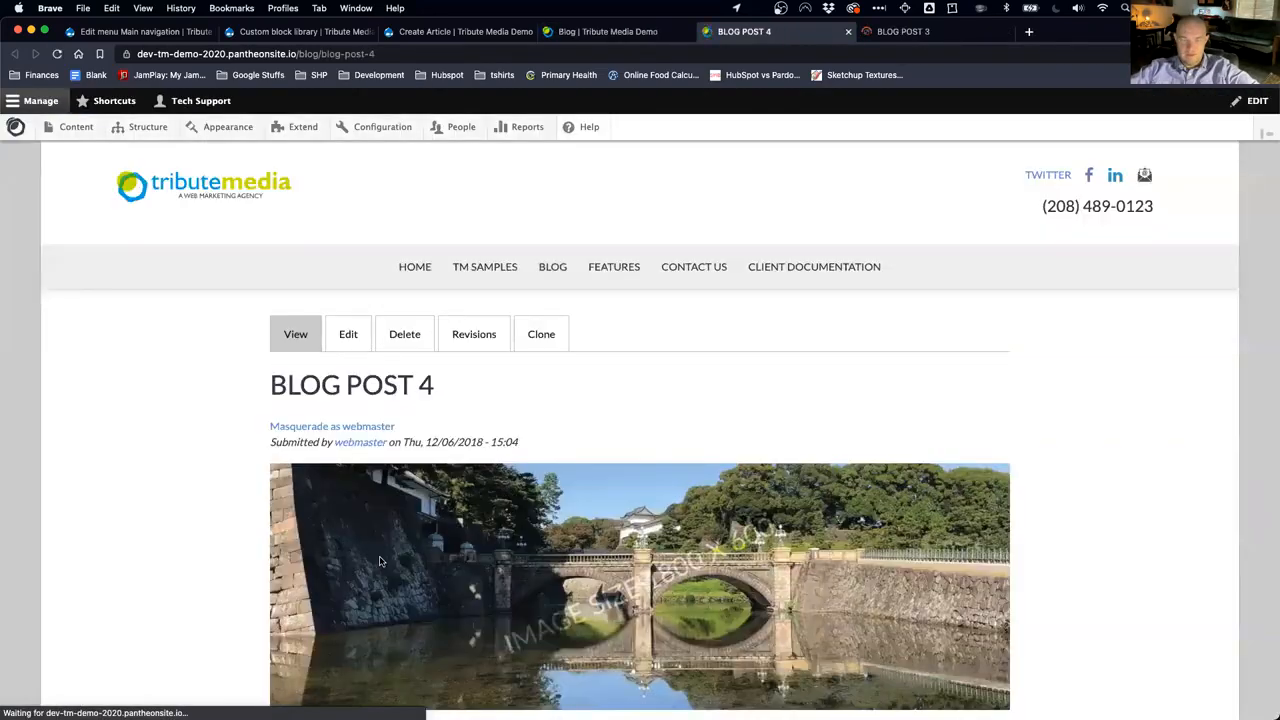
scroll(300, 508, "down", 5)
scroll(300, 508, "down", 2)
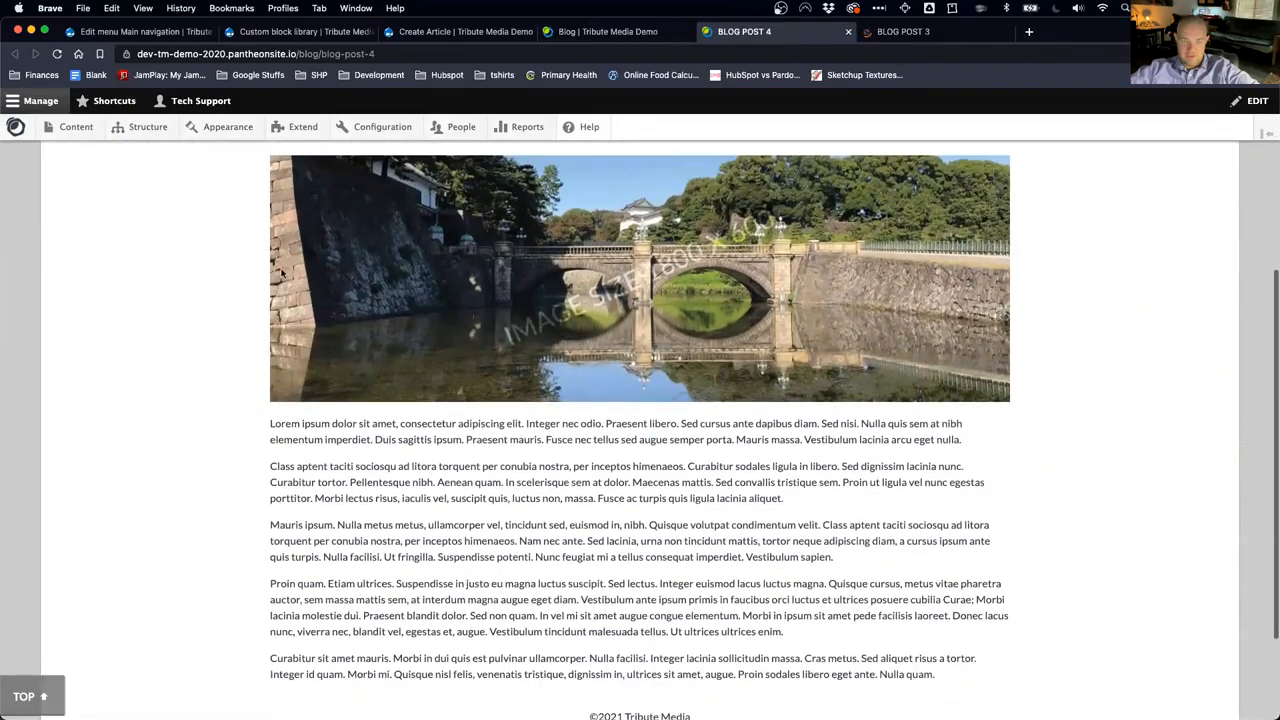
key("ctrl+Tab")
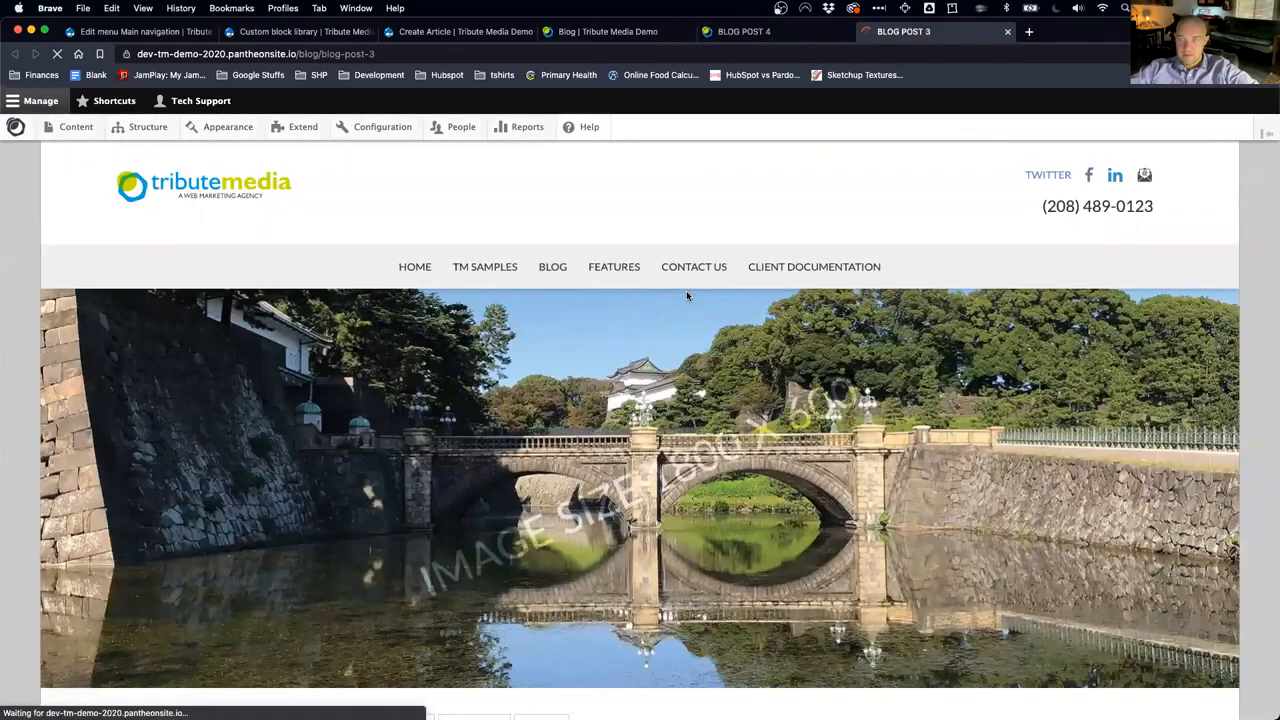
scroll(673, 545, "down", 2)
scroll(673, 545, "down", 2)
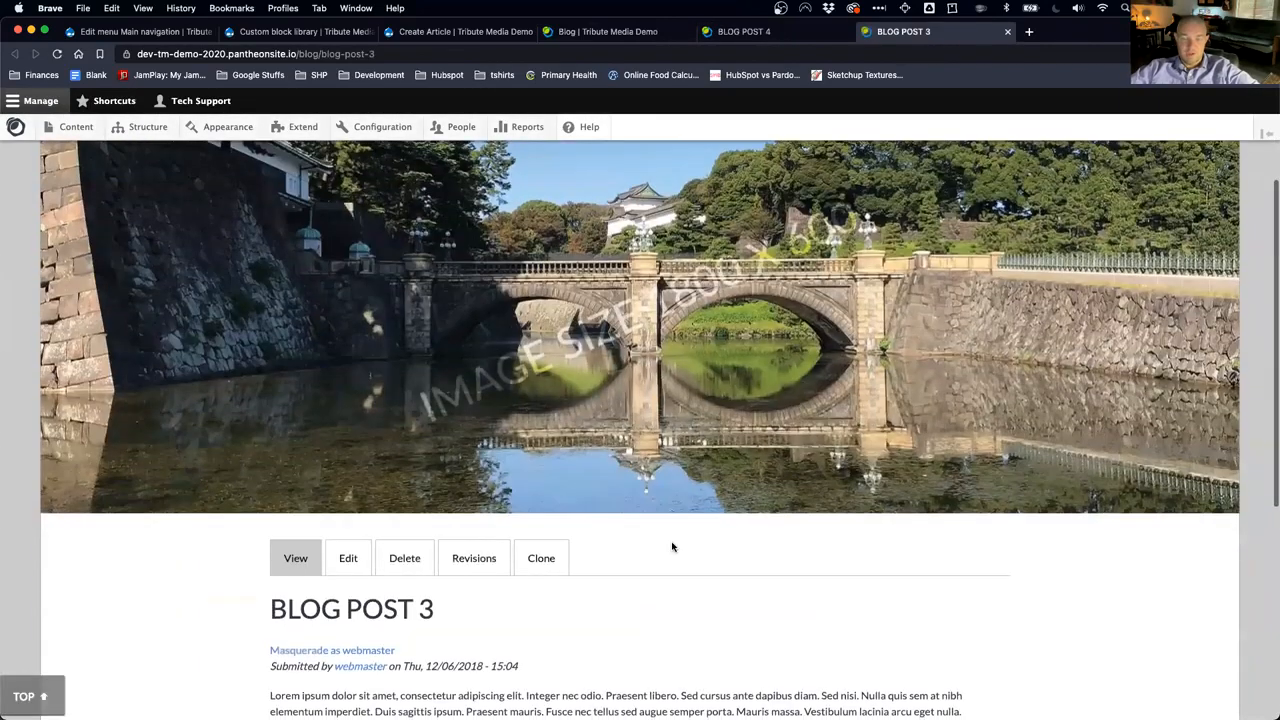
scroll(673, 545, "up", 2)
Step: Download Blog Post 3's bridge photo as emperial-XL_1.jpeg and return to Create Article
left_click_drag(1272, 520, 1118, 520)
right_click(882, 410)
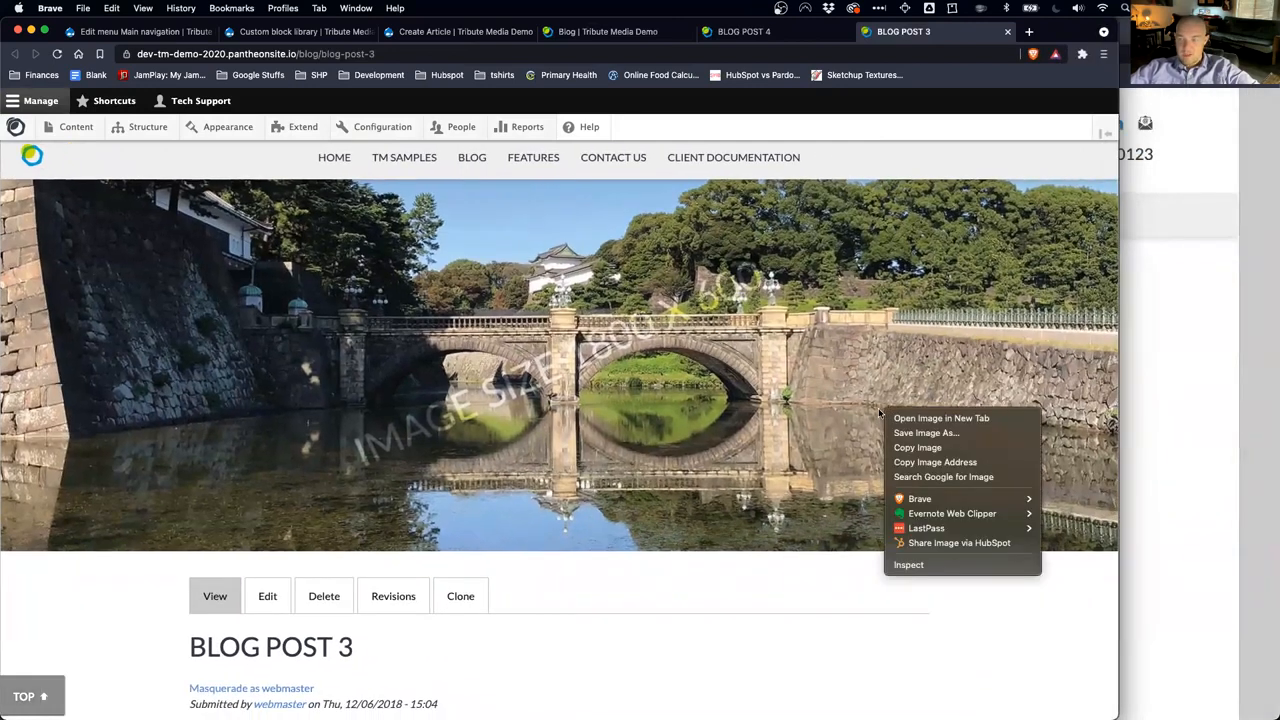
left_click(900, 434)
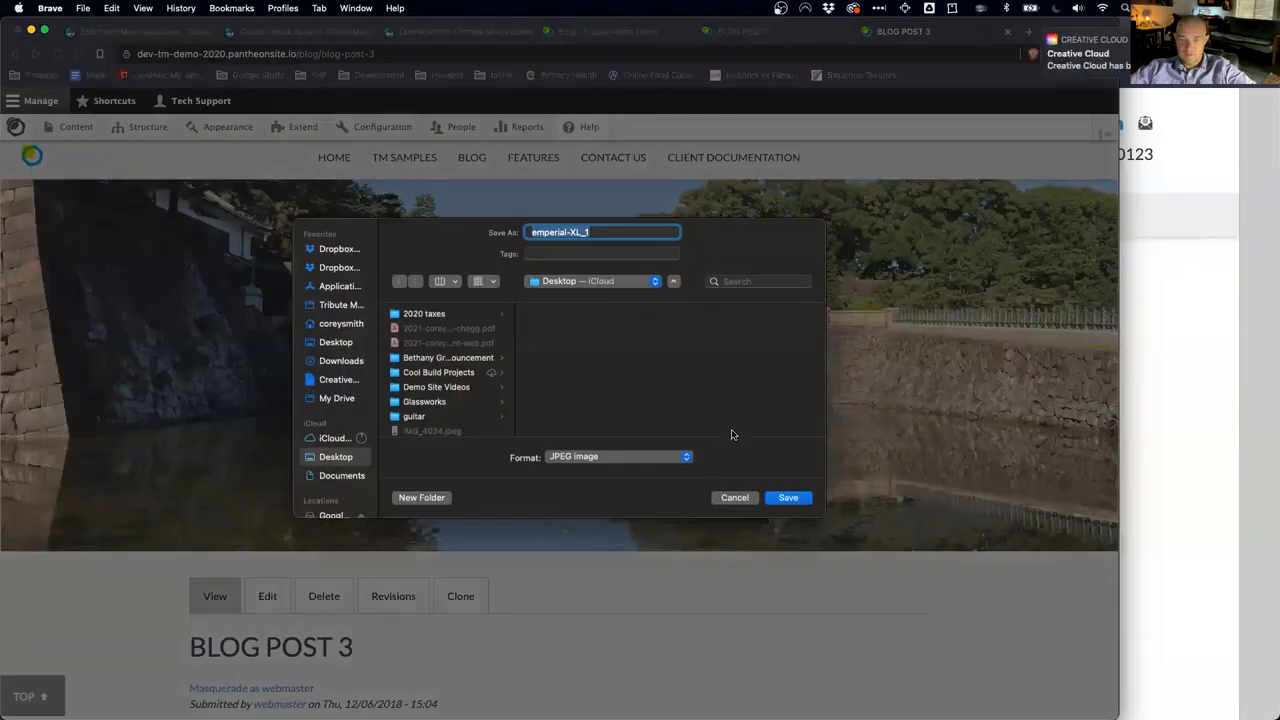
left_click(784, 499)
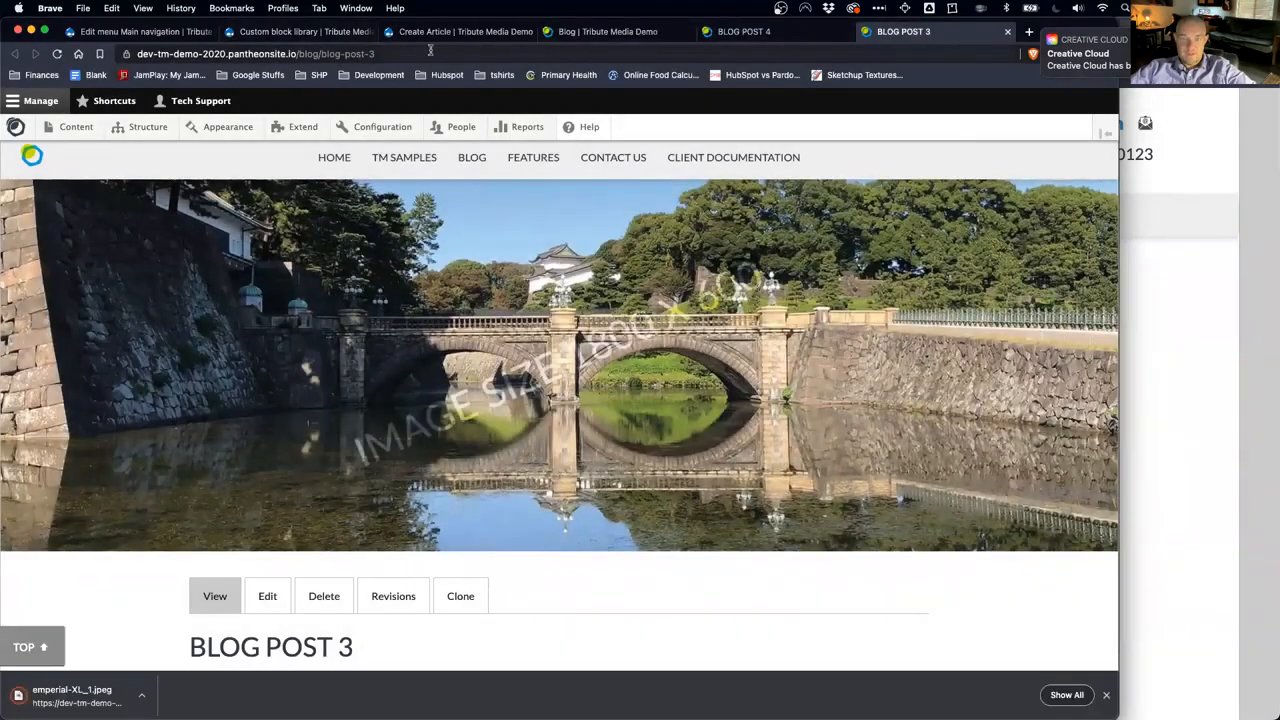
left_click(435, 31)
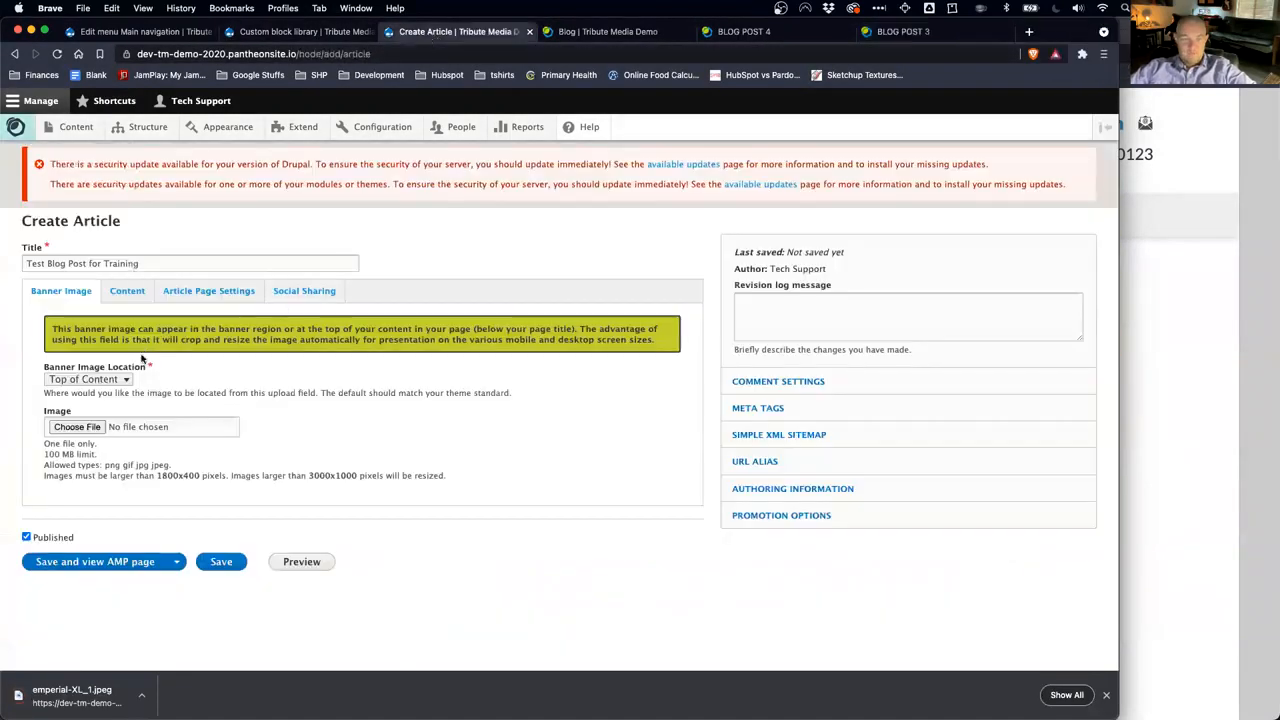
Step: Upload emperial-XL_1.jpeg as the banner image, keeping location Top of Content
left_click(126, 380)
left_click(180, 388)
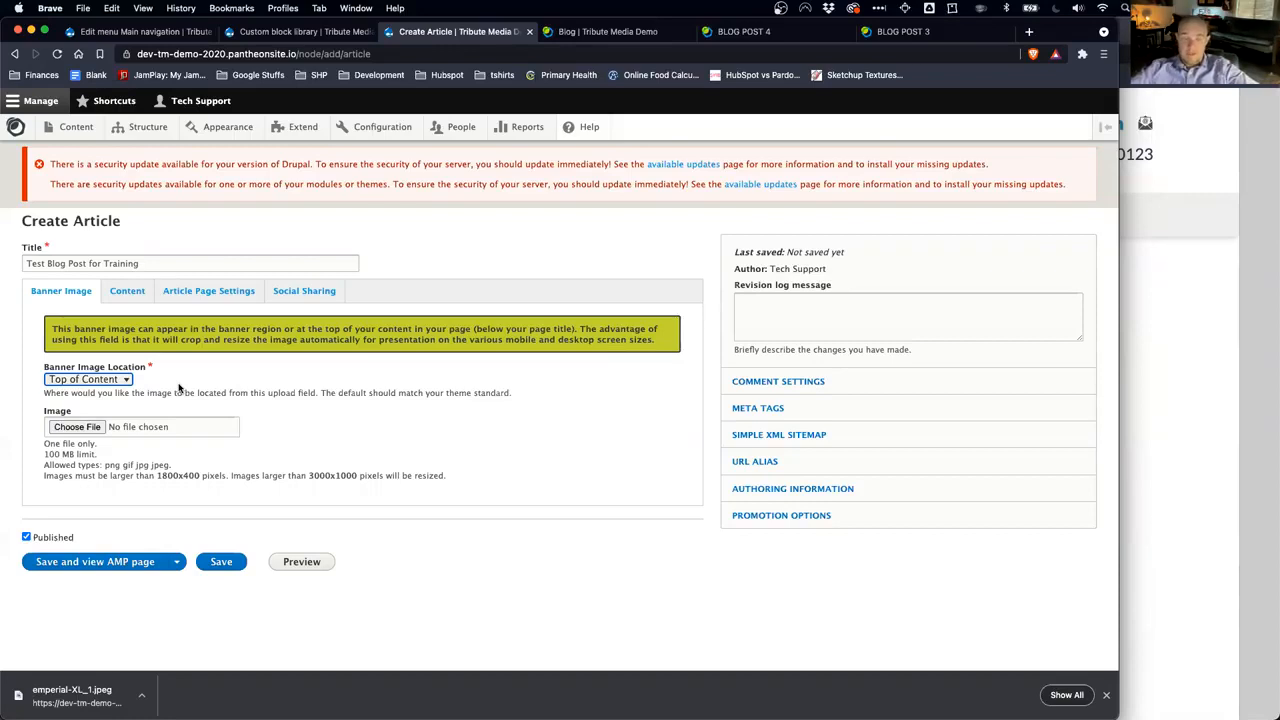
left_click(122, 379)
left_click(114, 398)
left_click(125, 382)
left_click(112, 363)
left_click(79, 427)
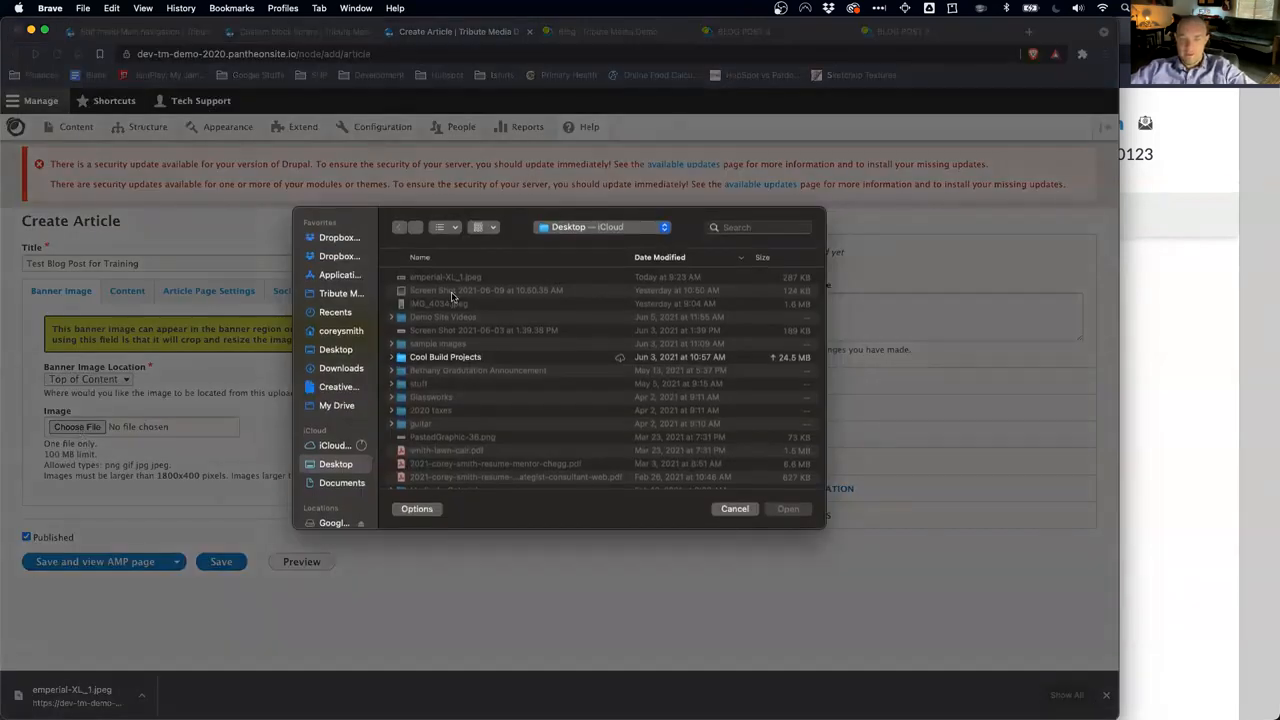
left_click(447, 280)
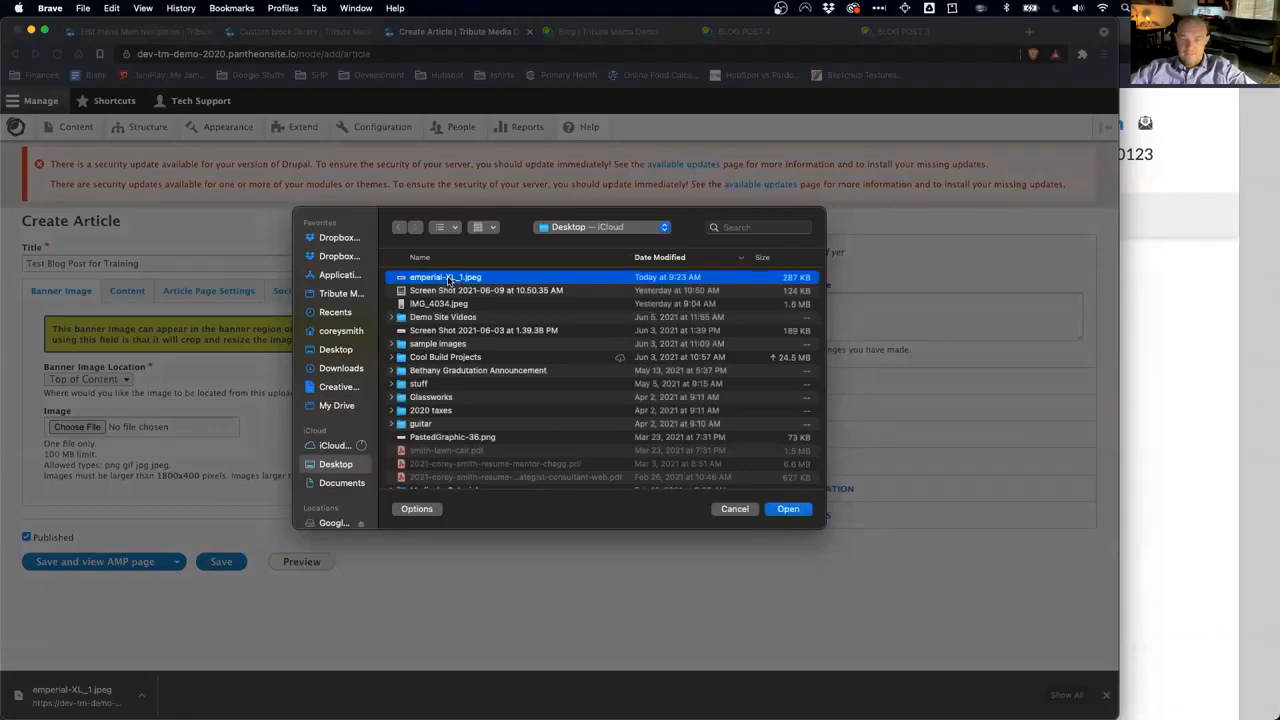
left_click(787, 510)
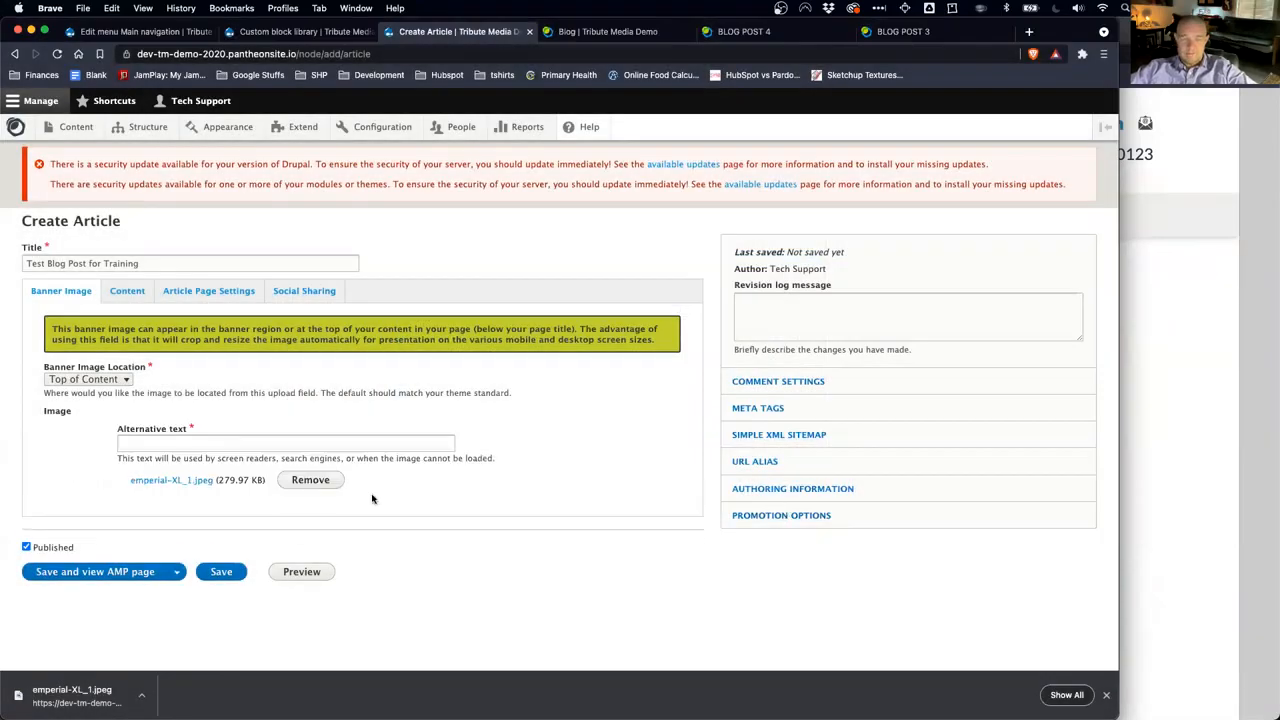
Step: Set the banner's alternative text to 'Imperial Palace Bridge Tokyo', correcting Emperial to Imperial
left_click(161, 442)
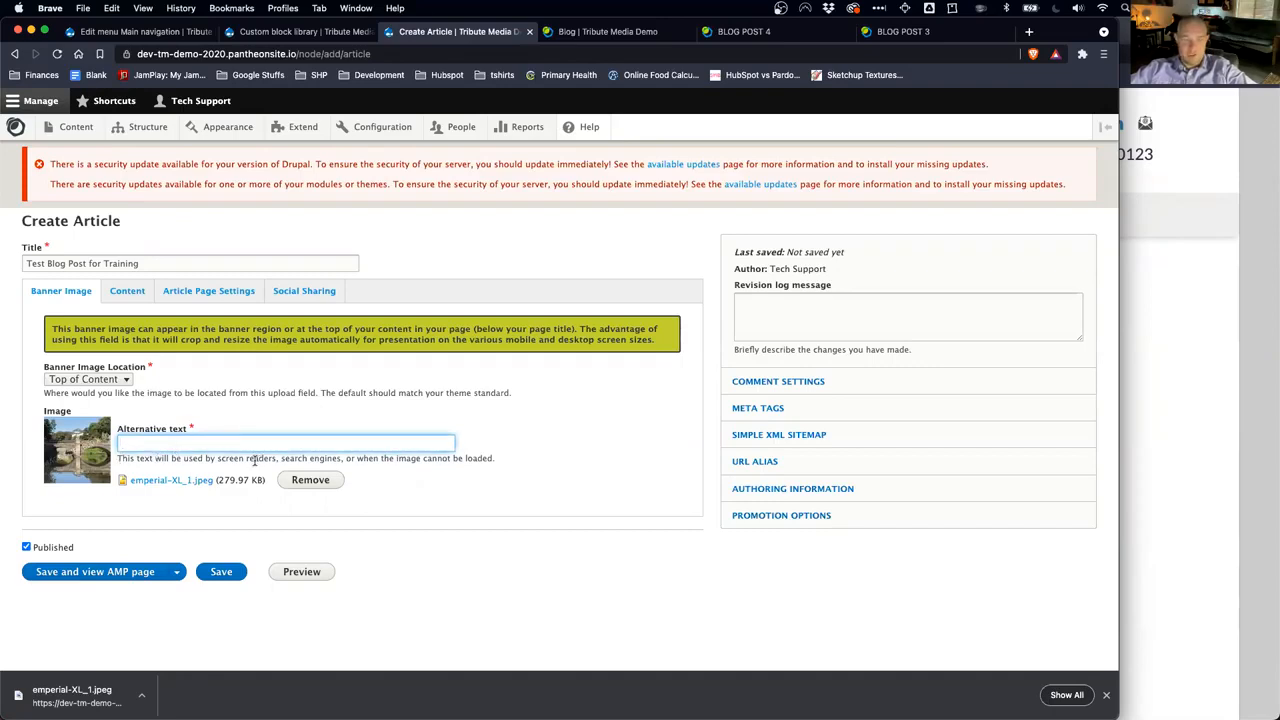
left_click(310, 460)
left_click(230, 444)
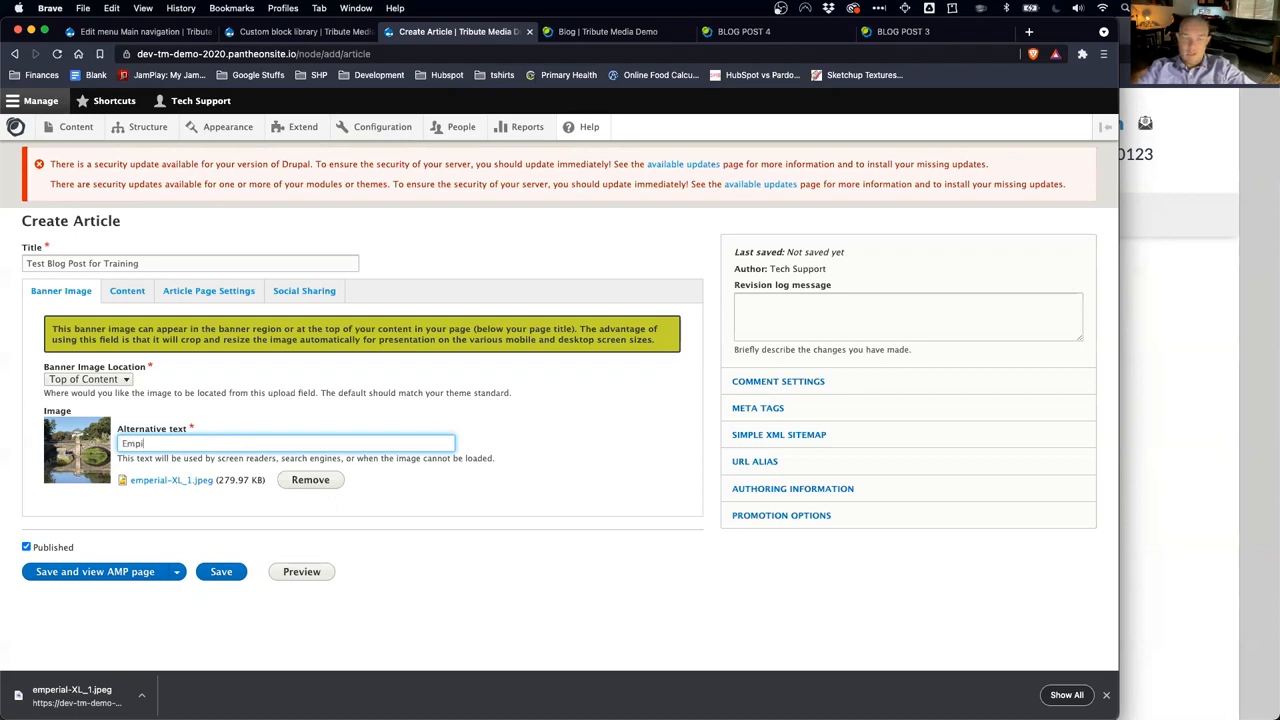
type("Palace Bridge Tokyo")
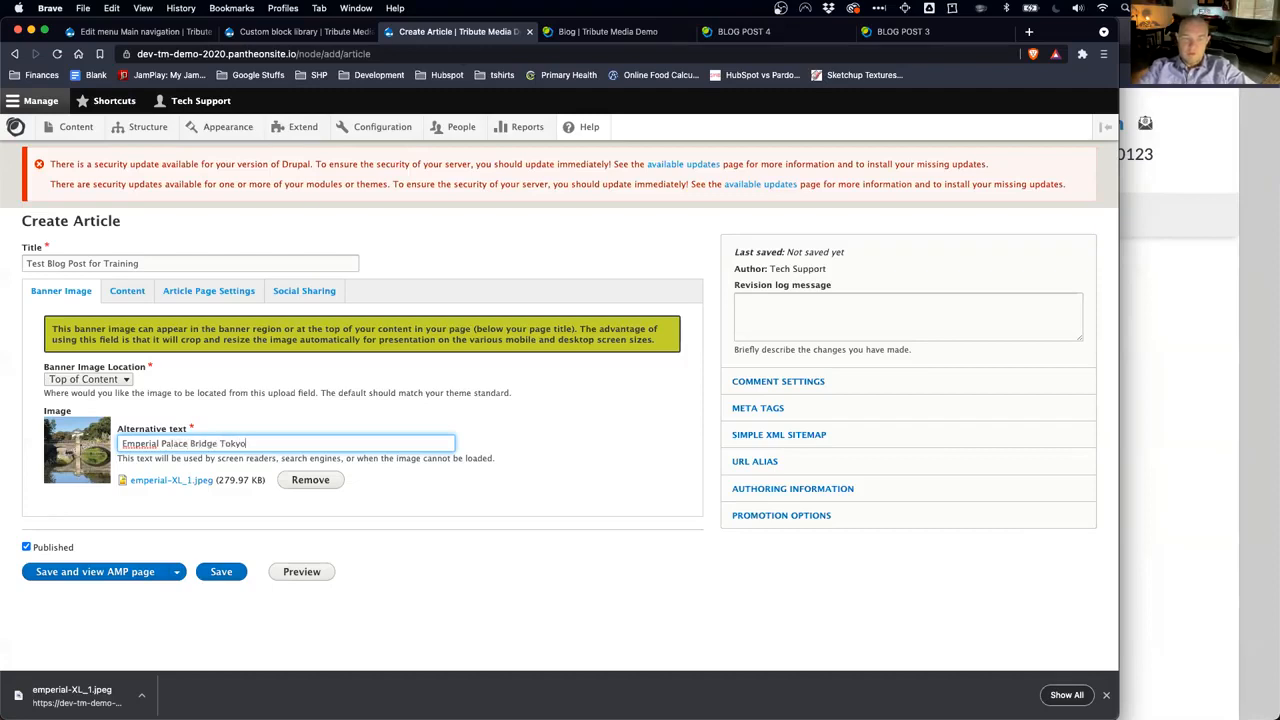
right_click(140, 444)
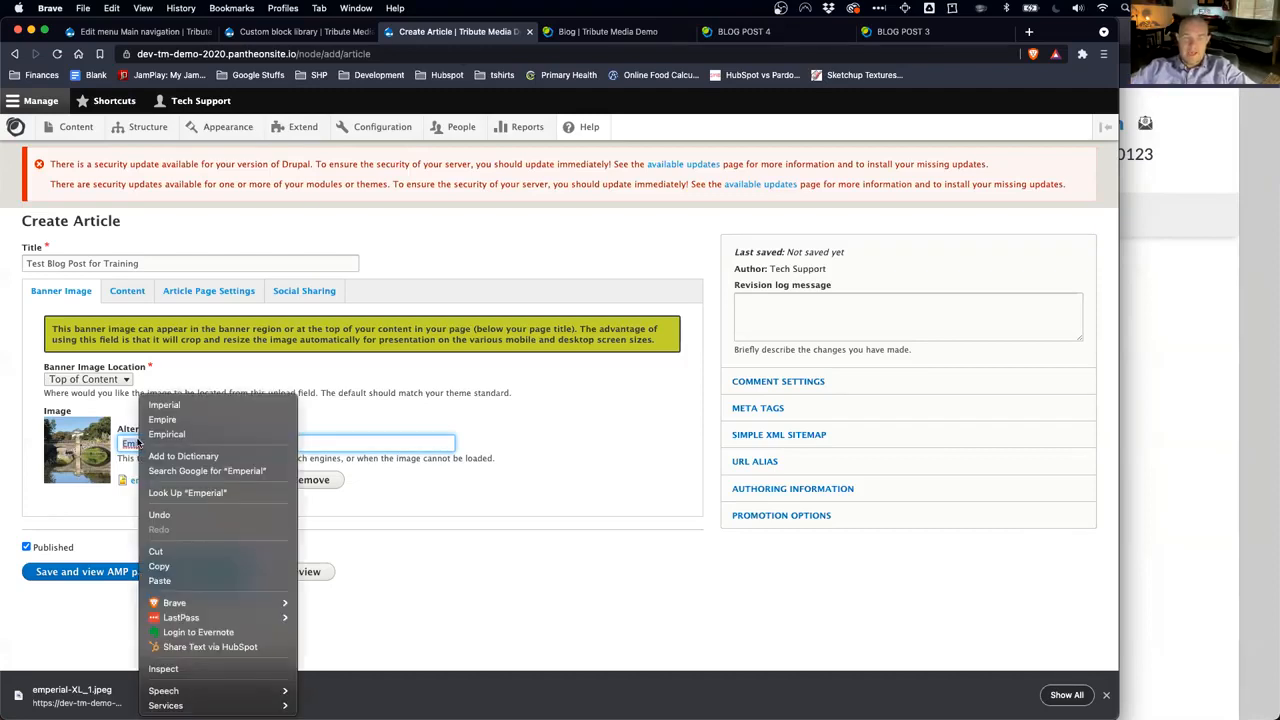
left_click(165, 405)
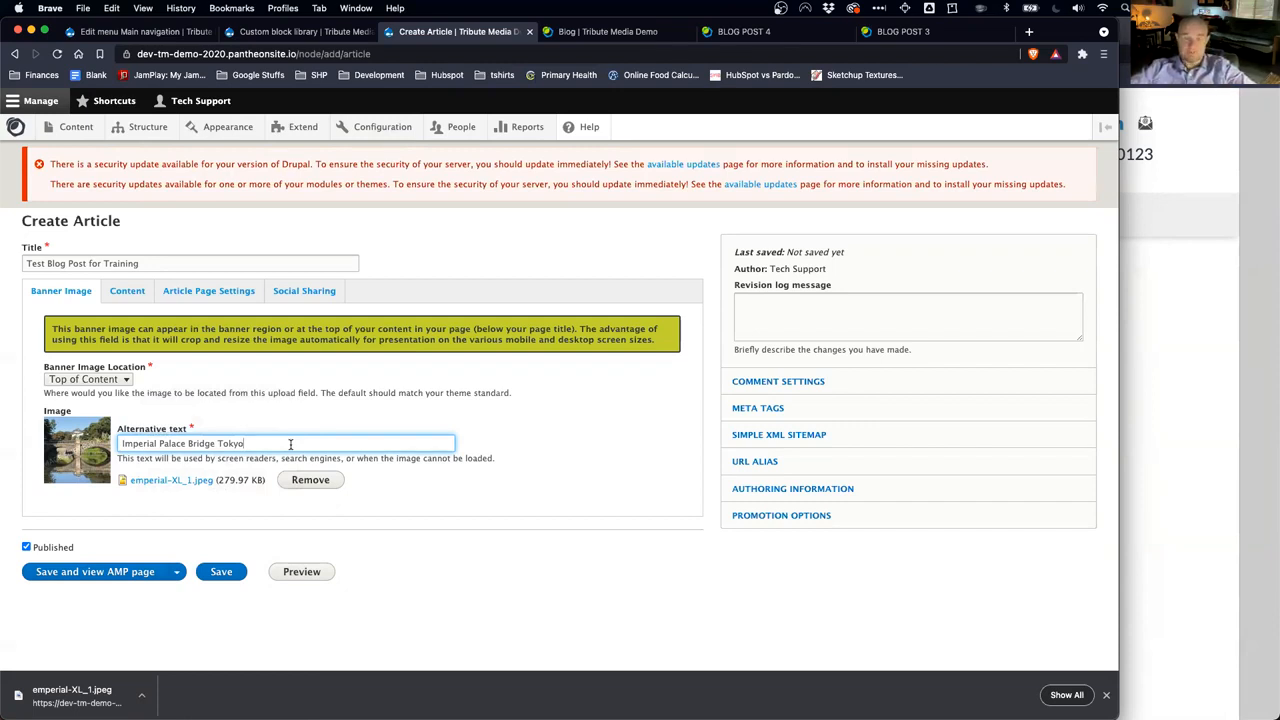
Step: Copy four Lorem ipsum paragraphs from Blog Post 3 and paste them into the article body
left_click(126, 293)
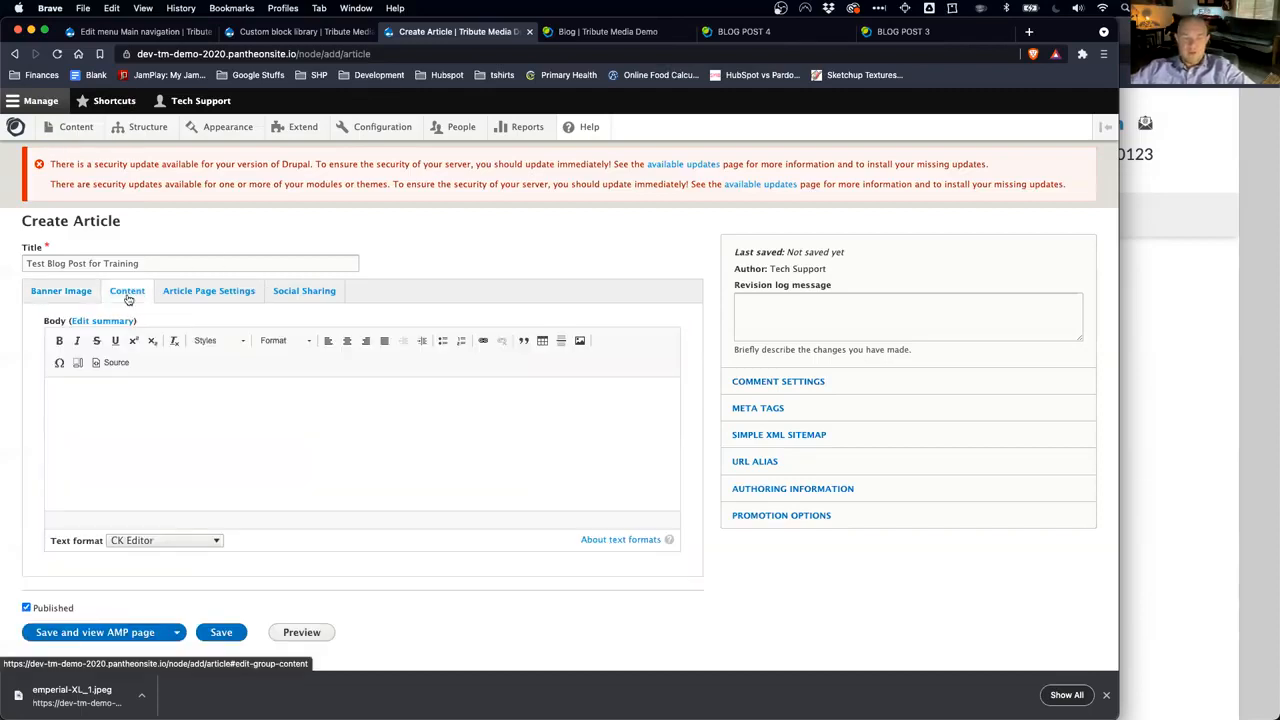
left_click(180, 420)
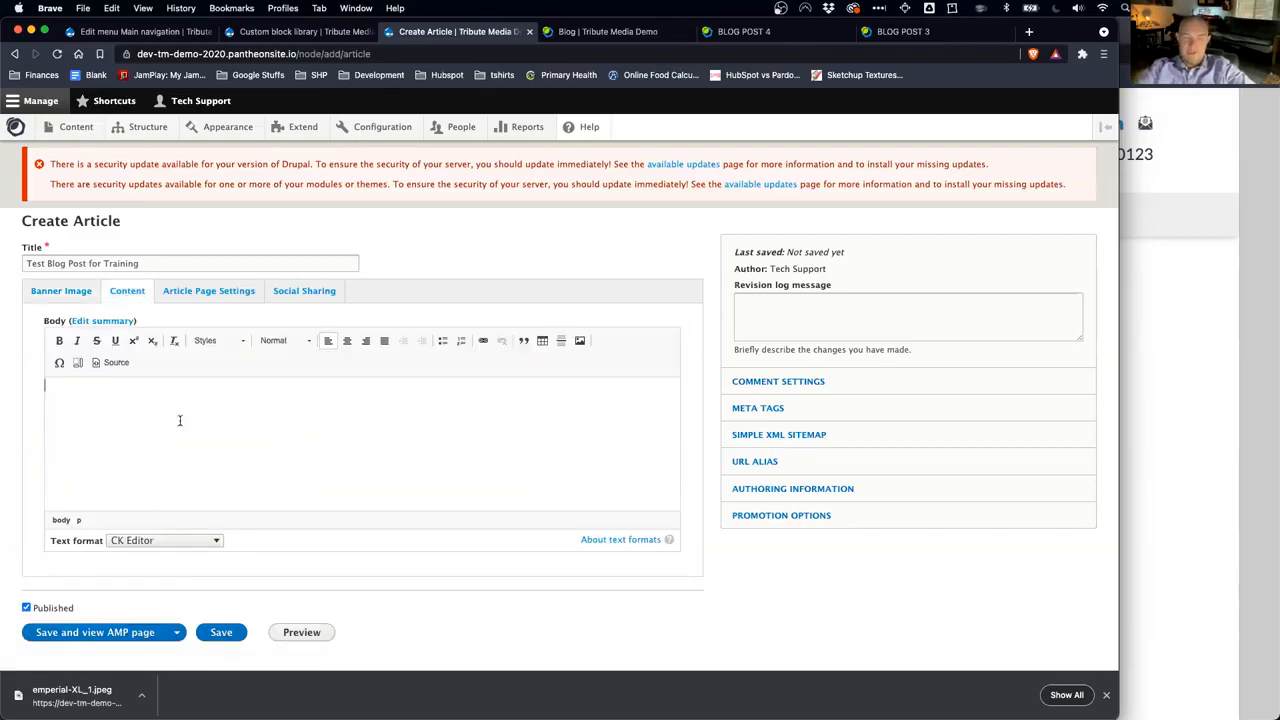
left_click(903, 31)
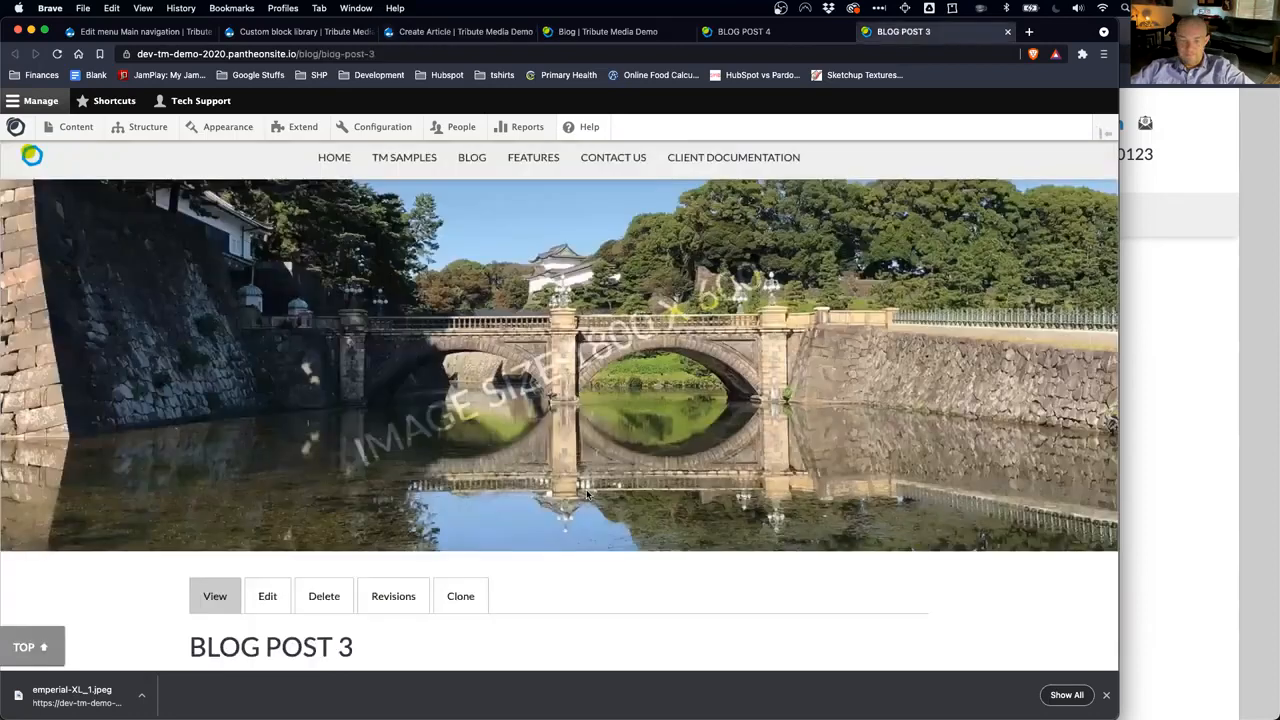
scroll(588, 494, "down", 5)
left_click_drag(187, 281, 808, 483)
key("cmd+c")
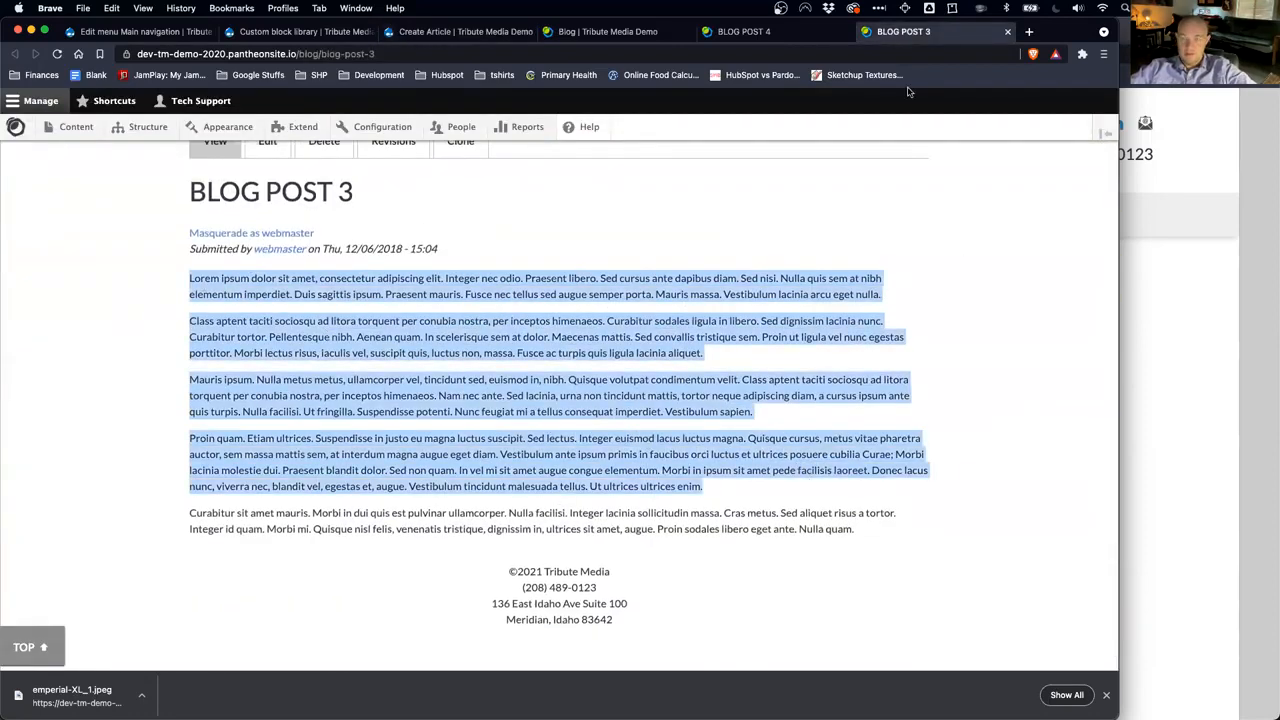
left_click(432, 34)
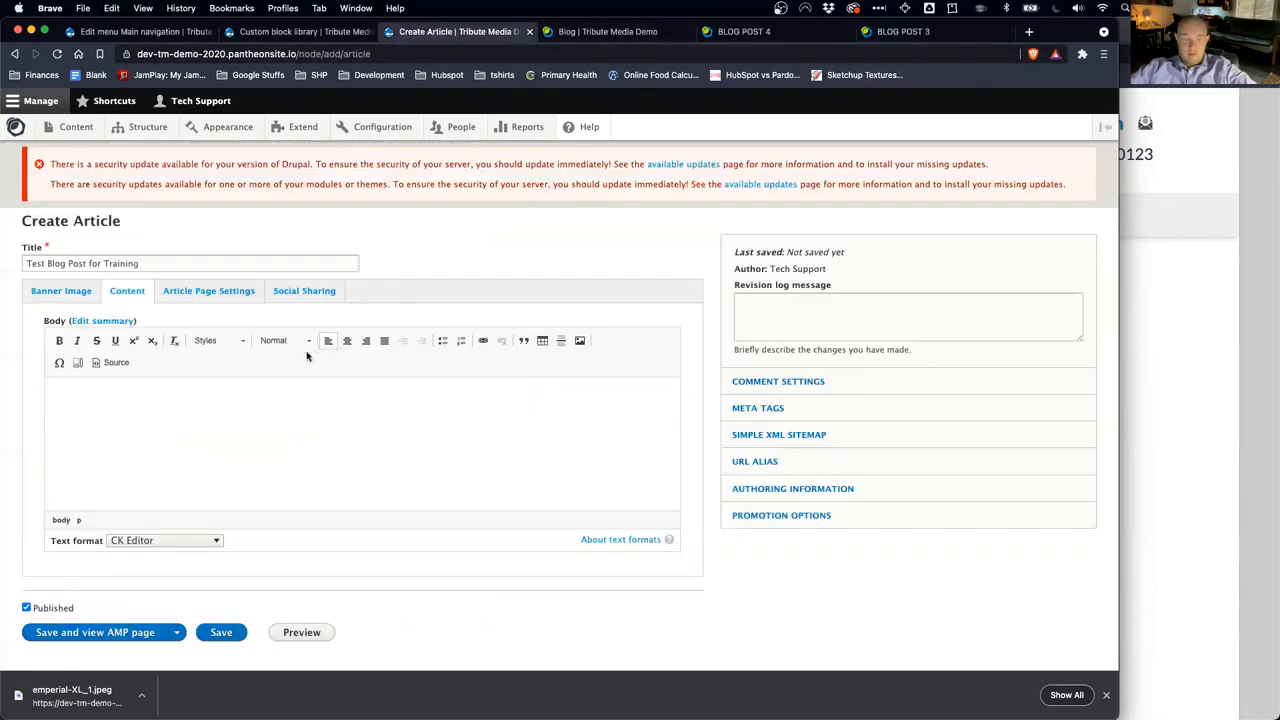
left_click(218, 396)
key("cmd+v")
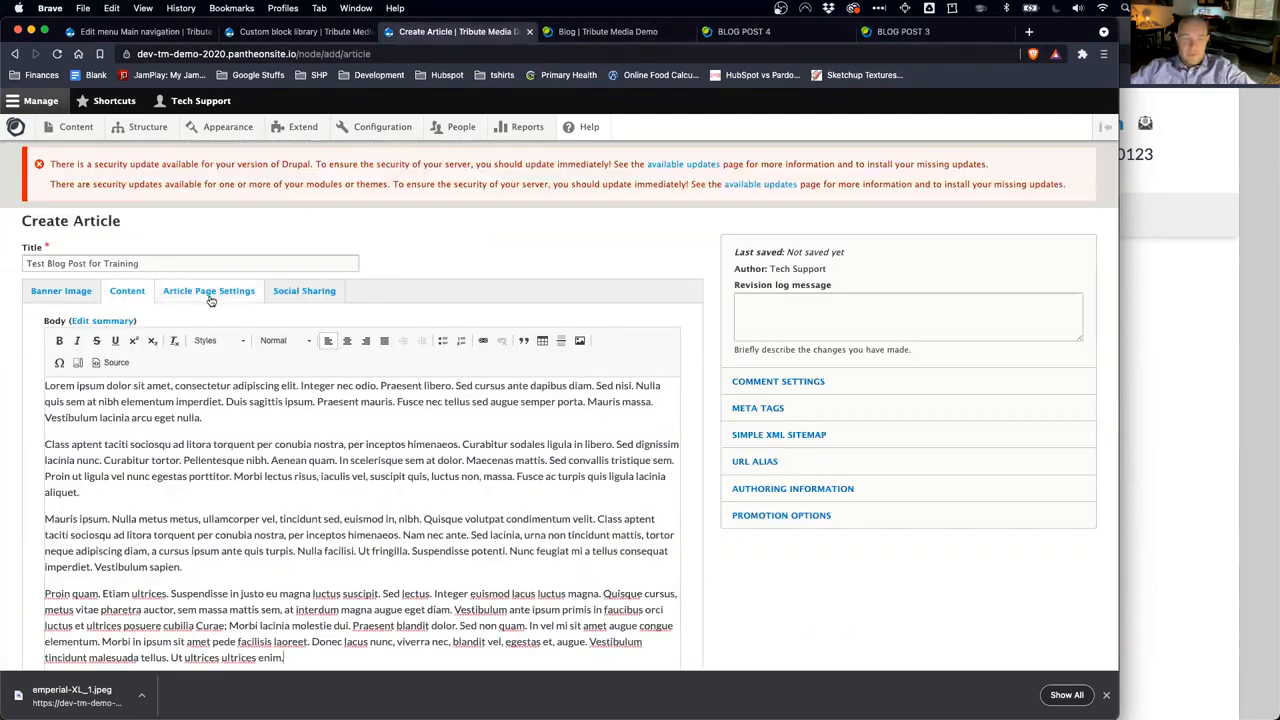
left_click(210, 300)
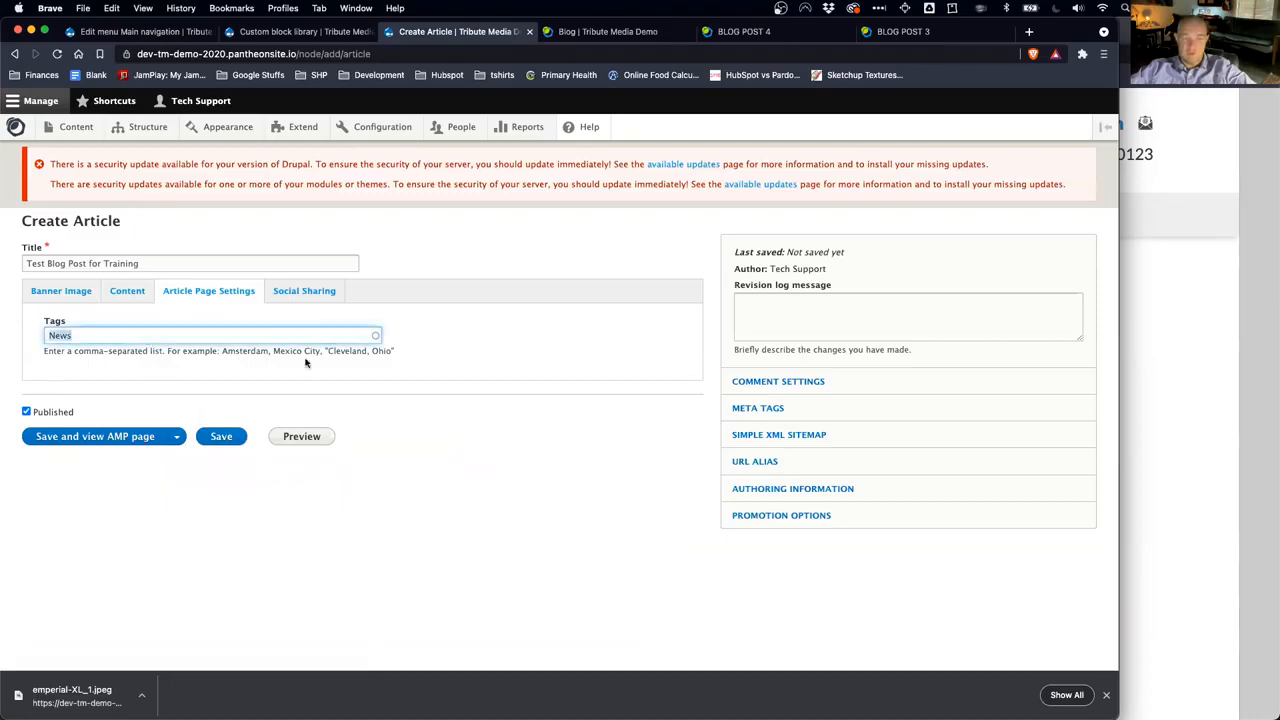
Step: Review the Social Sharing section with Facebook, Twitter, LinkedIn and Email enabled
left_click(304, 303)
scroll(445, 480, "down", 1)
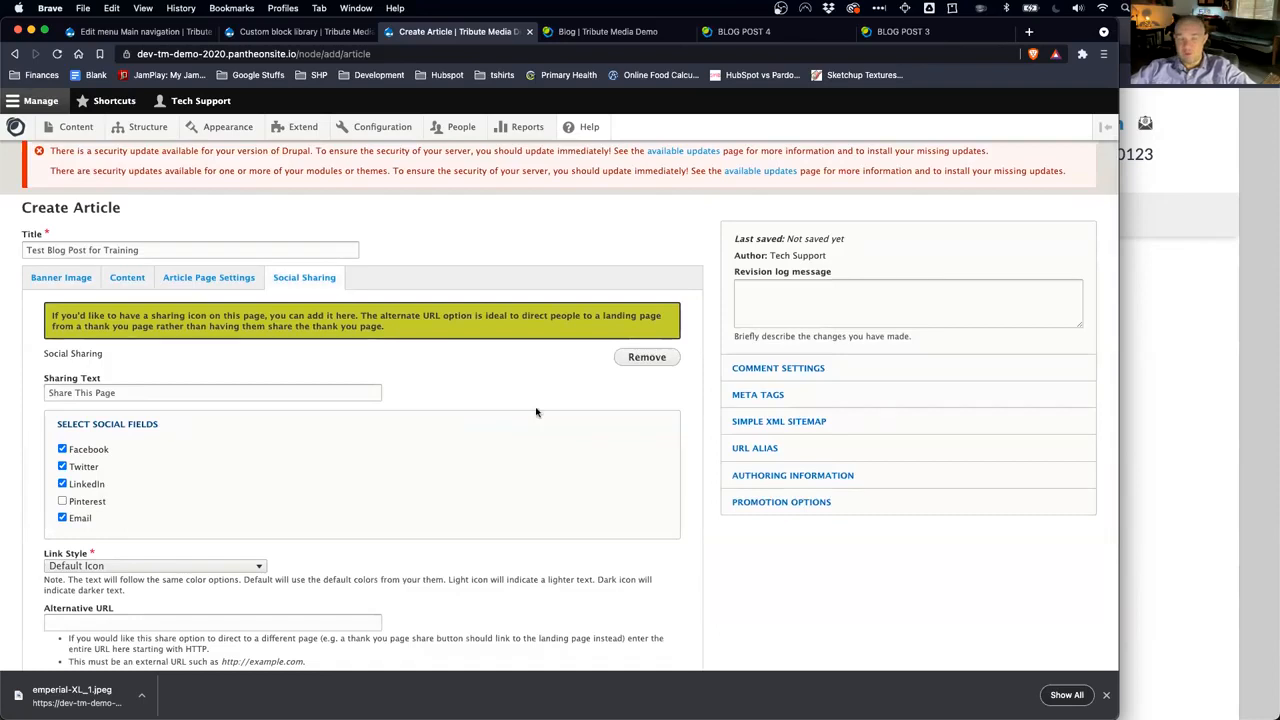
scroll(427, 439, "down", 3)
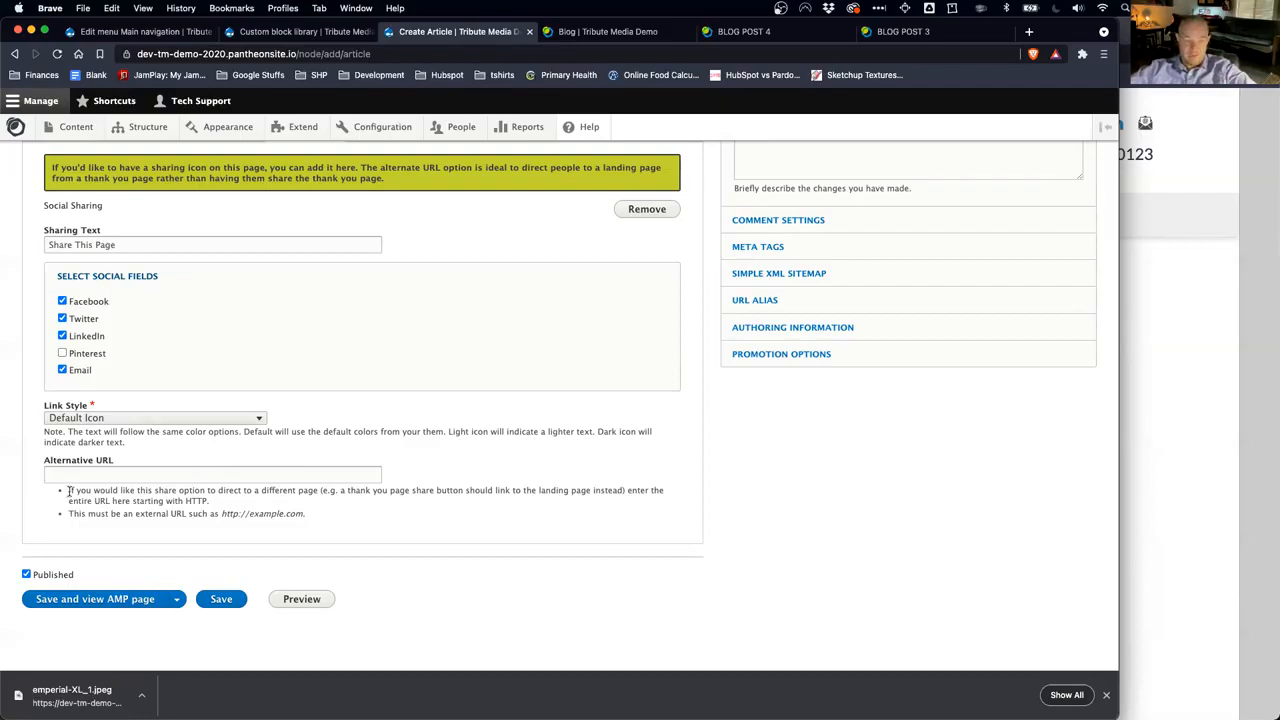
left_click_drag(72, 490, 333, 492)
left_click(256, 492)
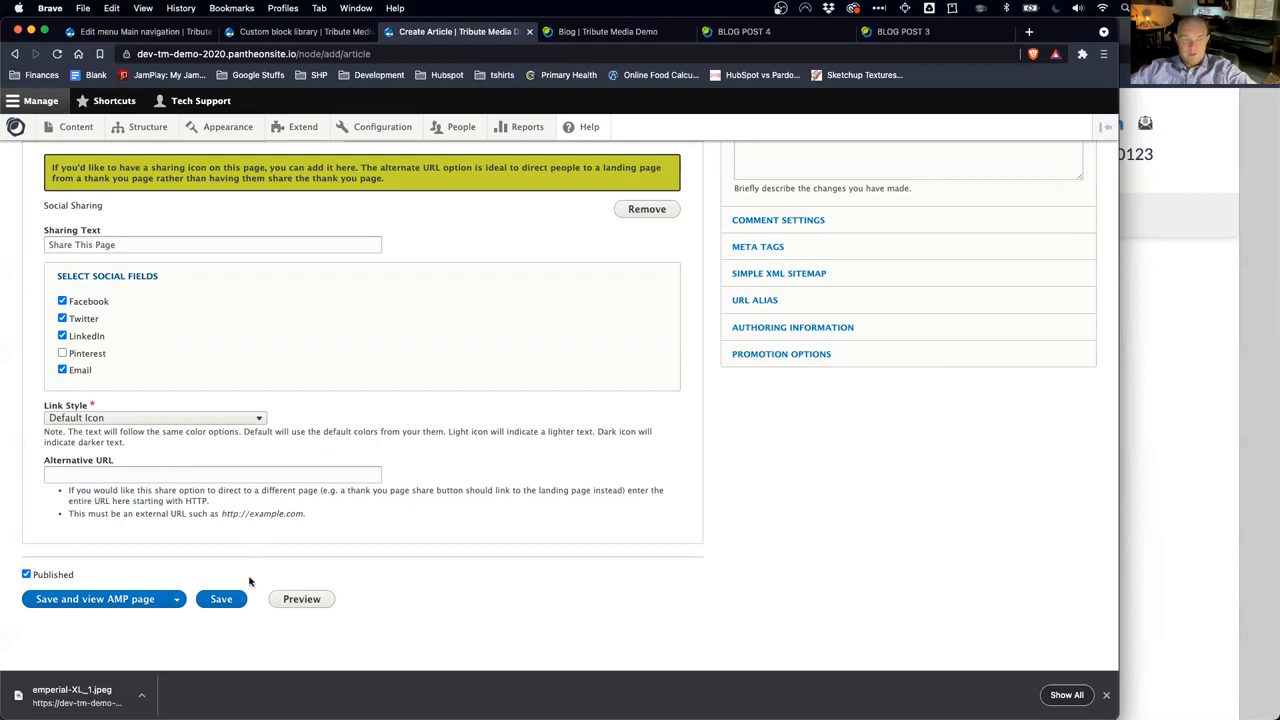
left_click(221, 599)
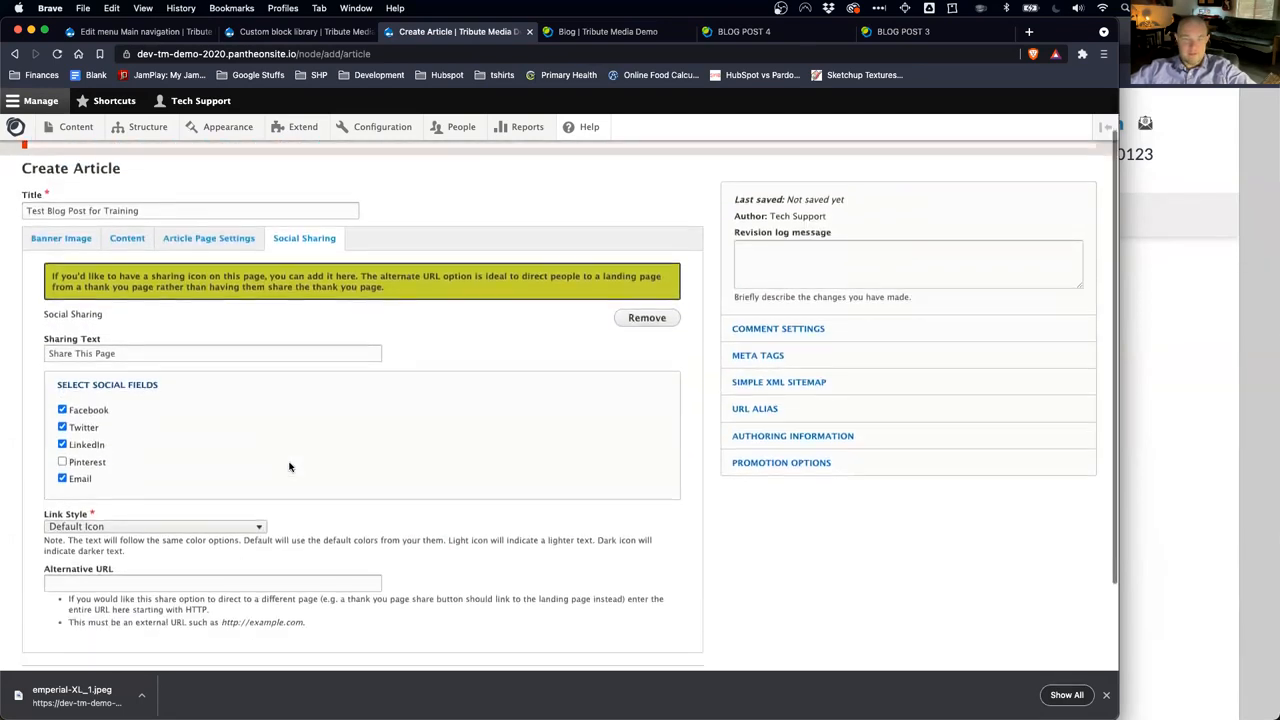
scroll(289, 467, "down", 2)
Step: Save and publish the article at /blog/test-blog-post-training, then scroll through the page
left_click(221, 646)
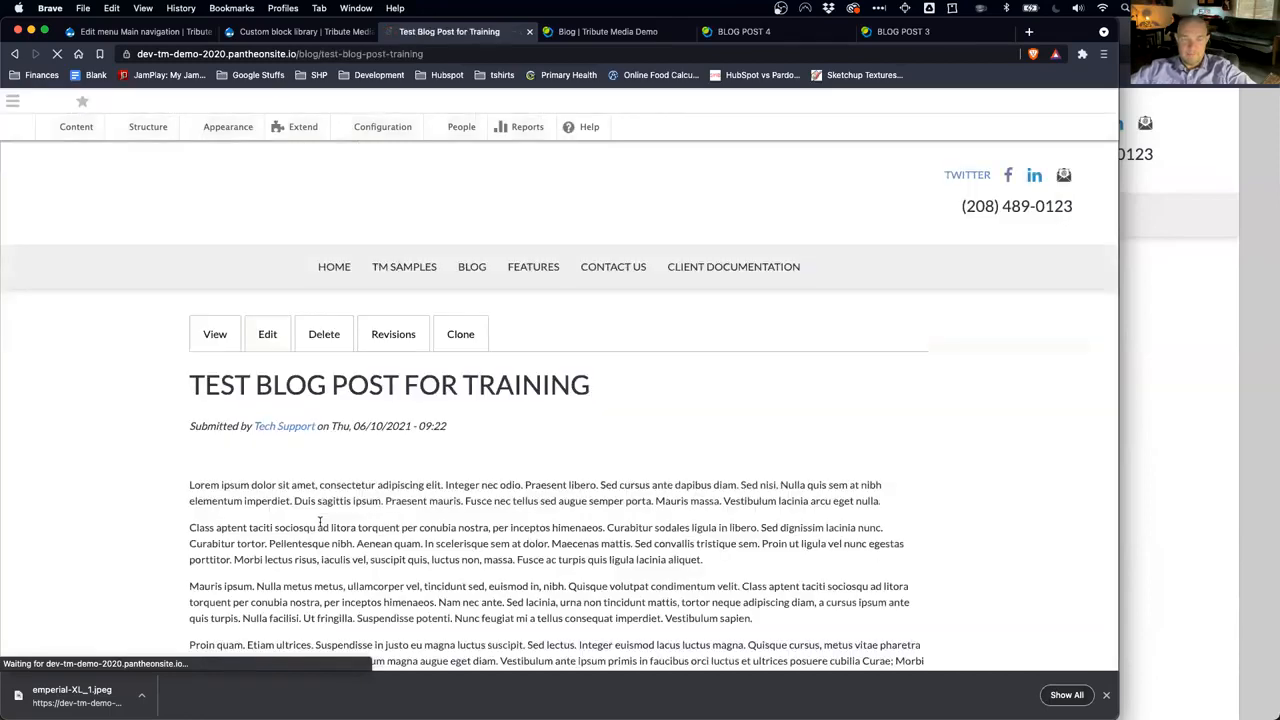
scroll(330, 510, "down", 5)
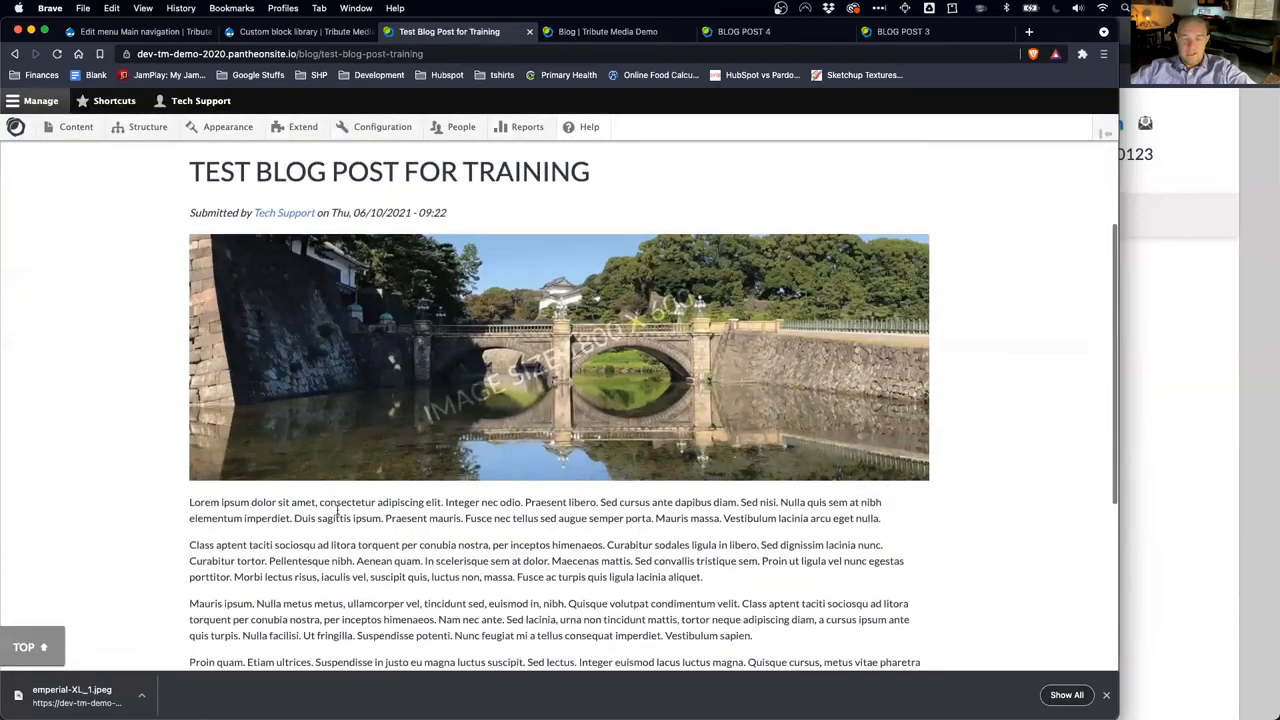
scroll(436, 509, "down", 1)
scroll(436, 509, "down", 5)
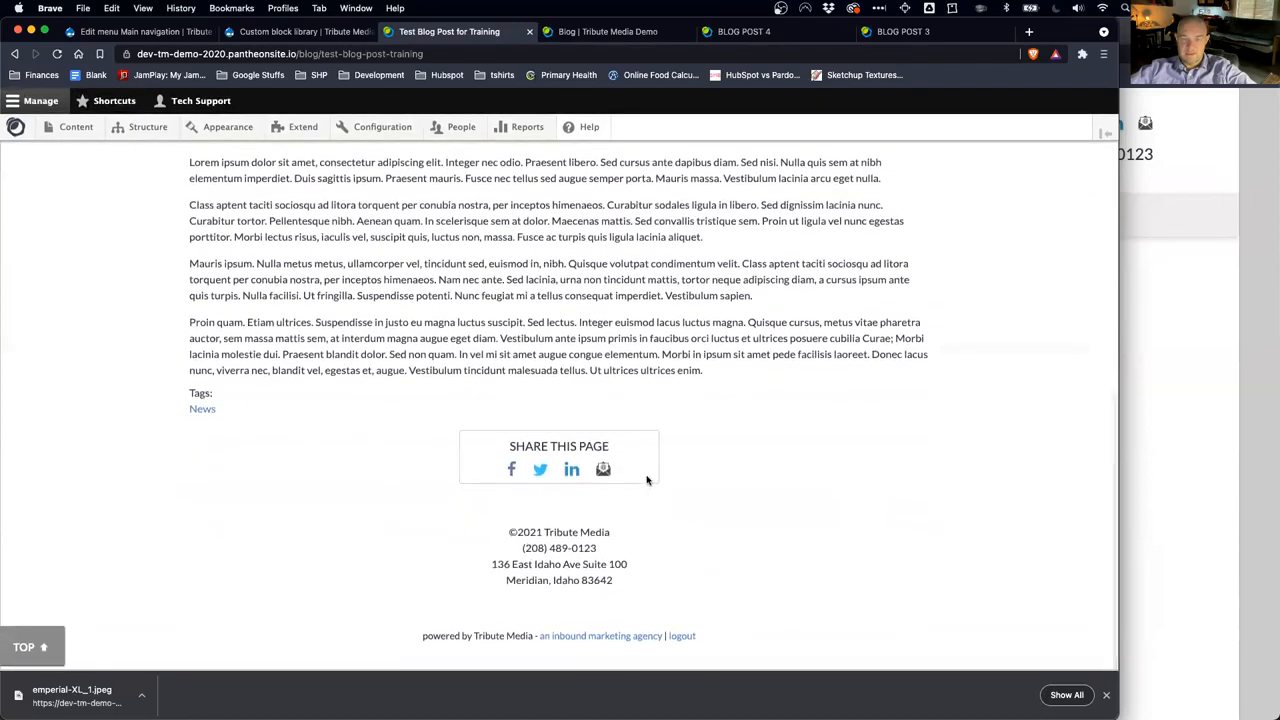
Step: Share the post via Twitter, confirming the phone prompt, and review the 'Look what I found!' tweet
left_click(537, 473)
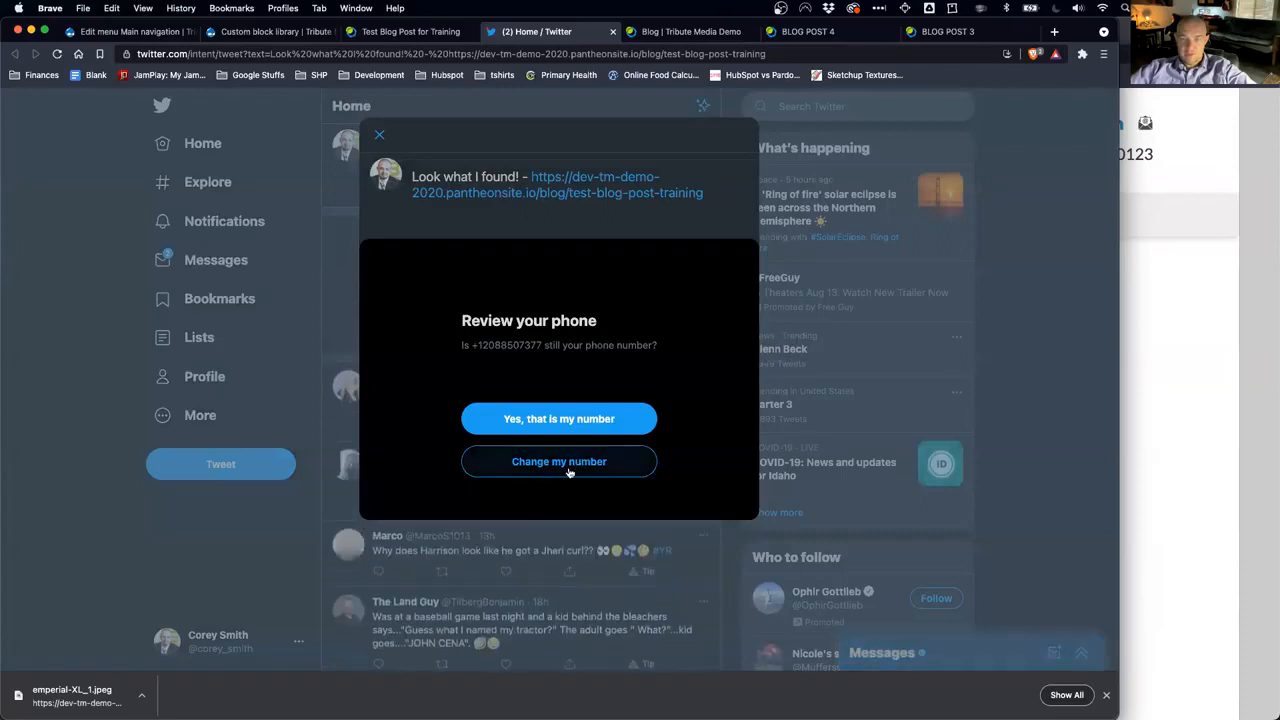
left_click(563, 418)
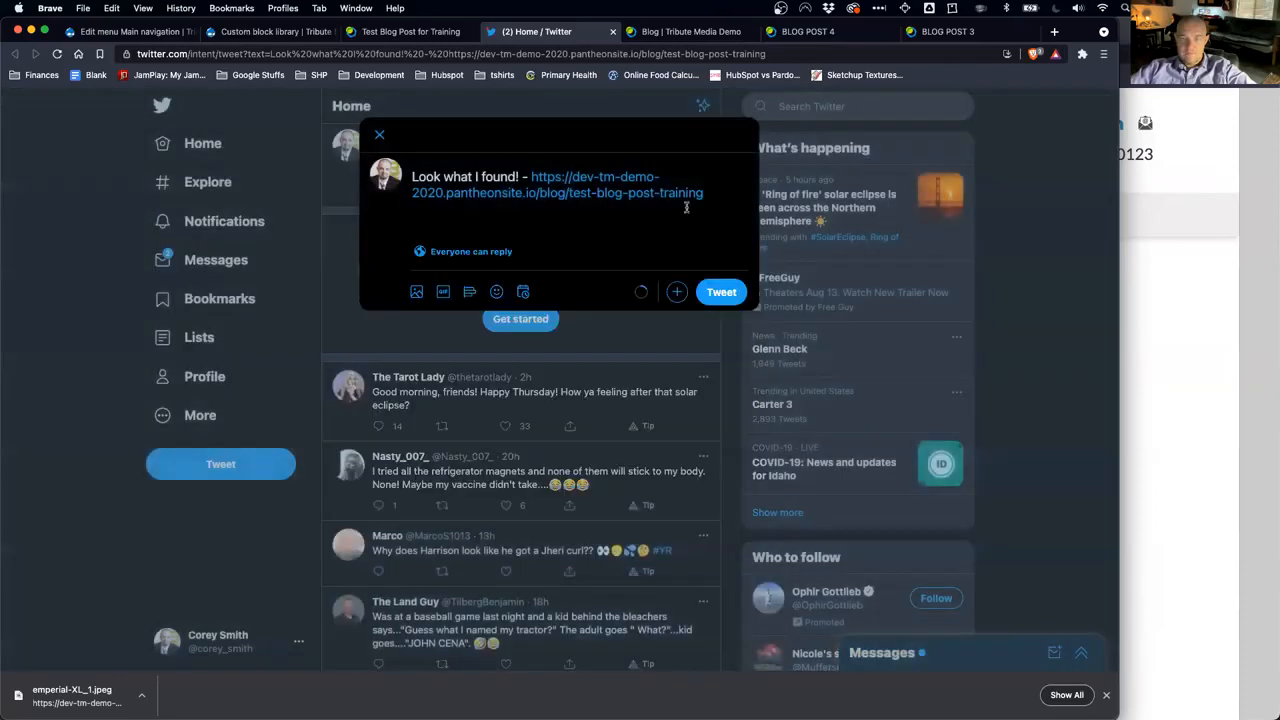
left_click_drag(710, 200, 531, 176)
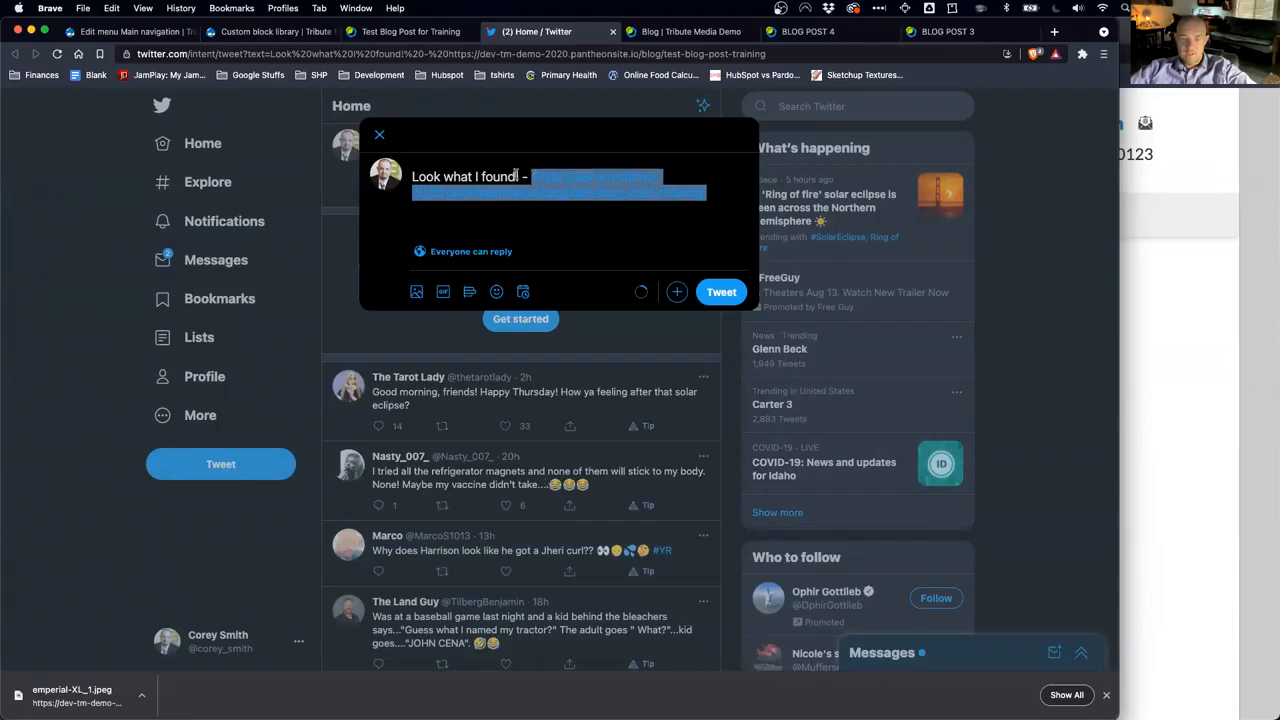
left_click_drag(519, 176, 413, 177)
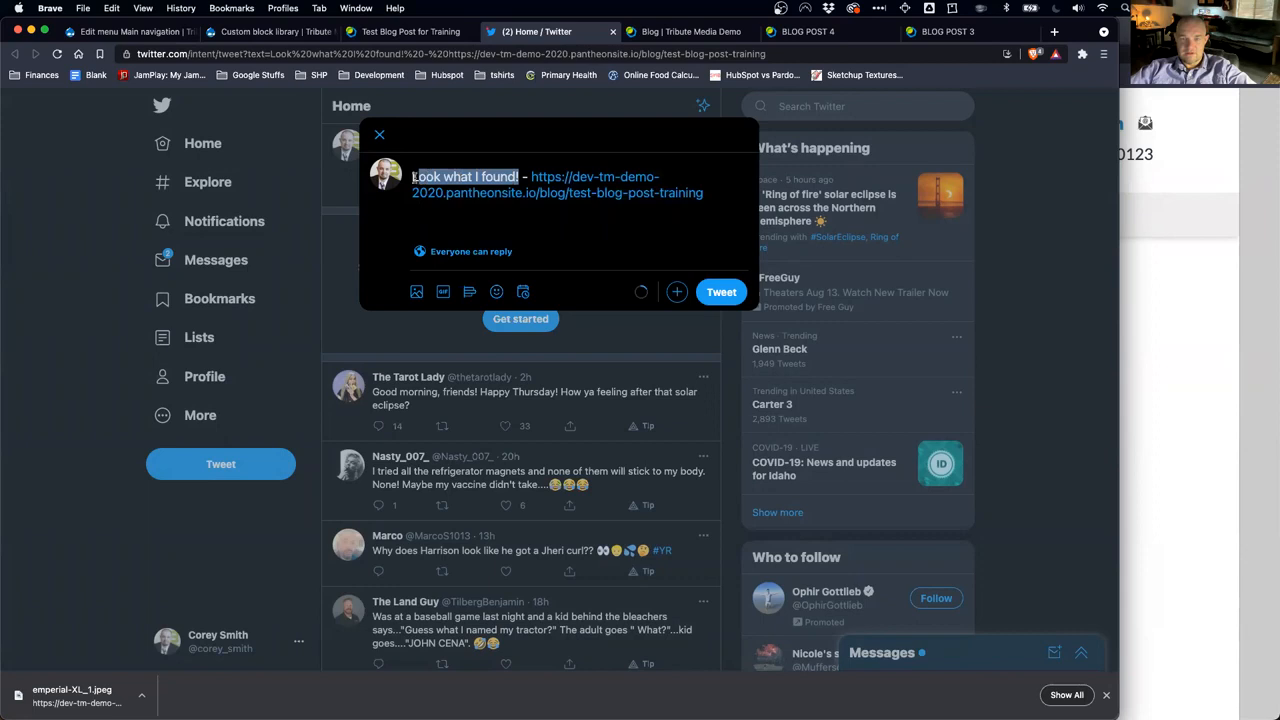
left_click(489, 180)
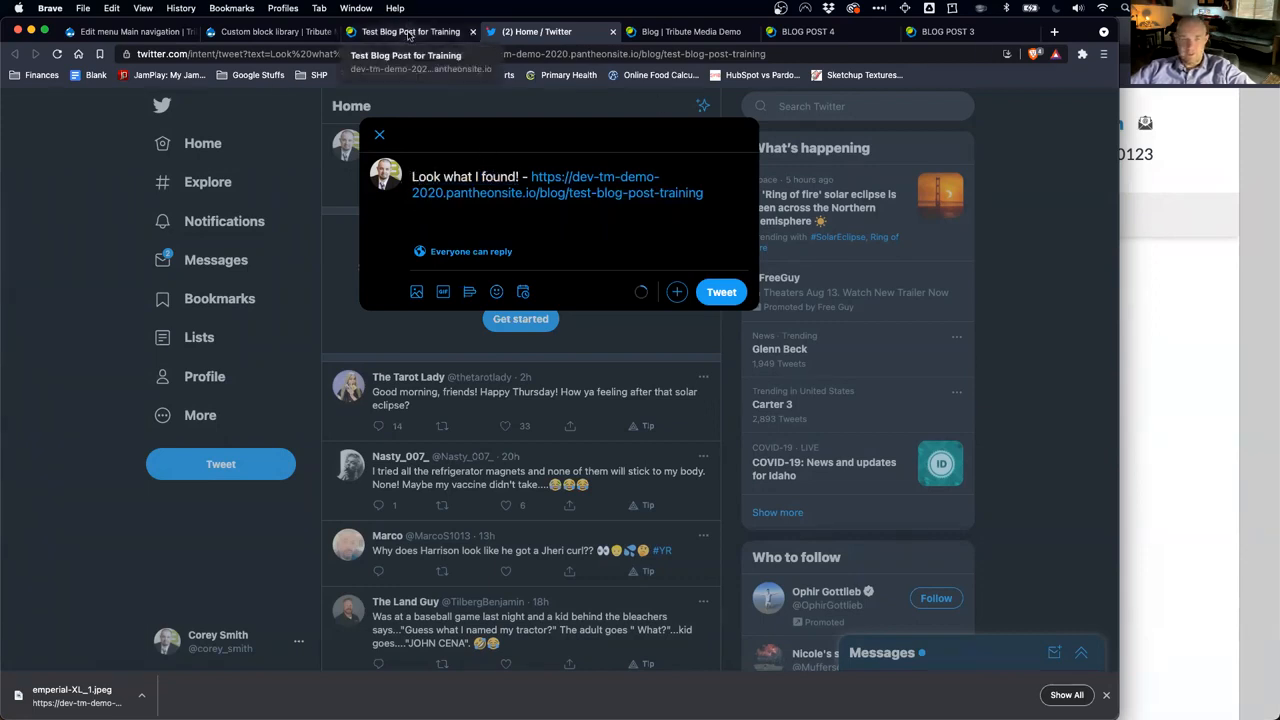
Step: Edit the published article, change Banner Image Location to Banner Region, and save
left_click(407, 35)
scroll(514, 337, "up", 15)
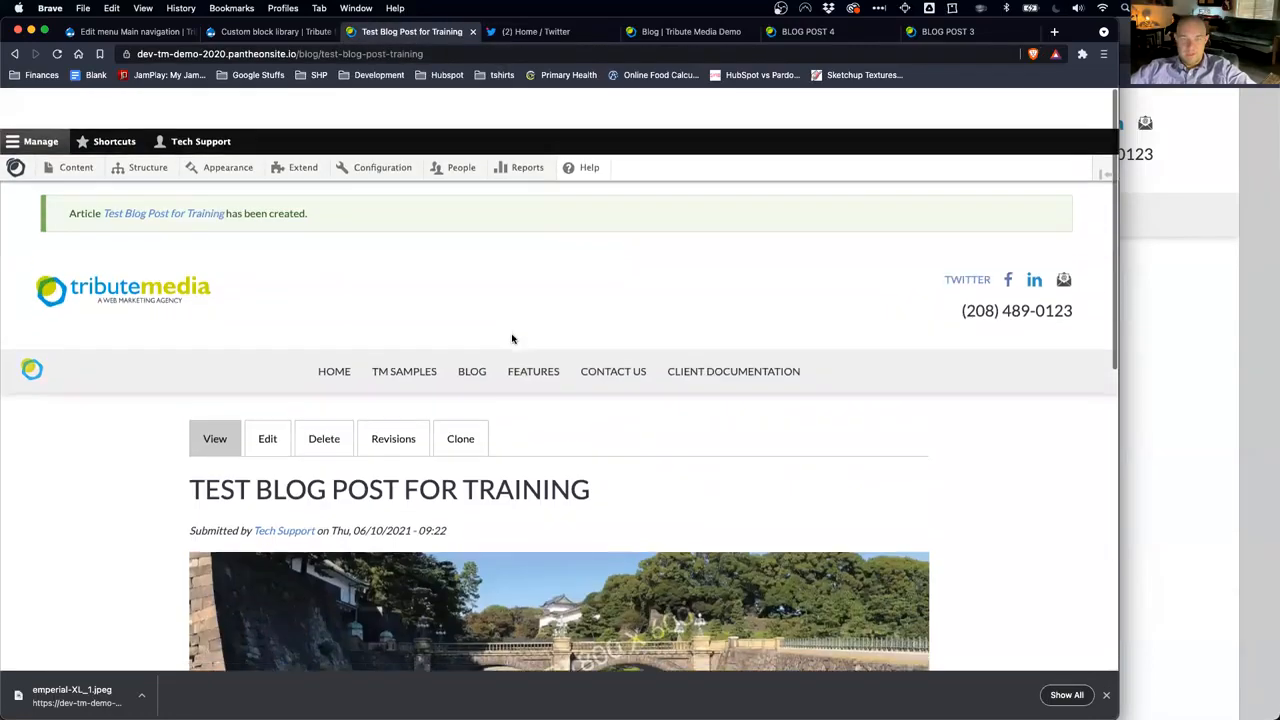
scroll(515, 413, "down", 2)
left_click(288, 301)
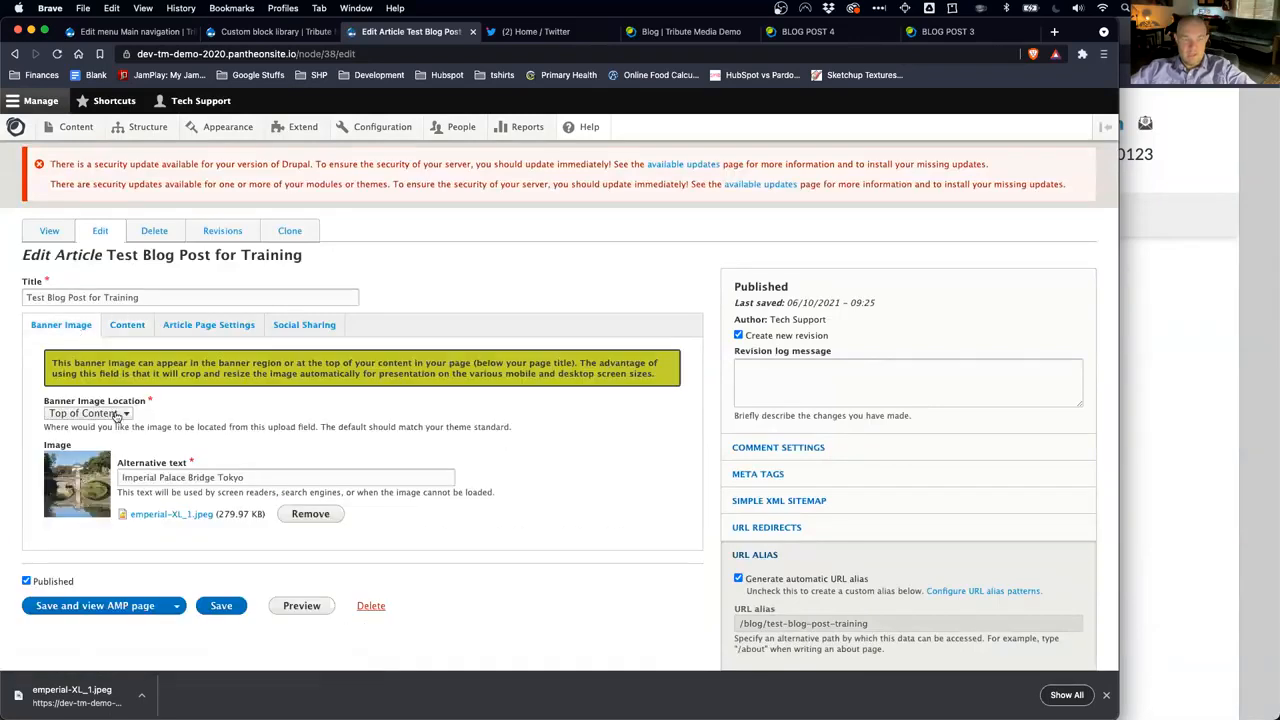
left_click(118, 415)
left_click(118, 432)
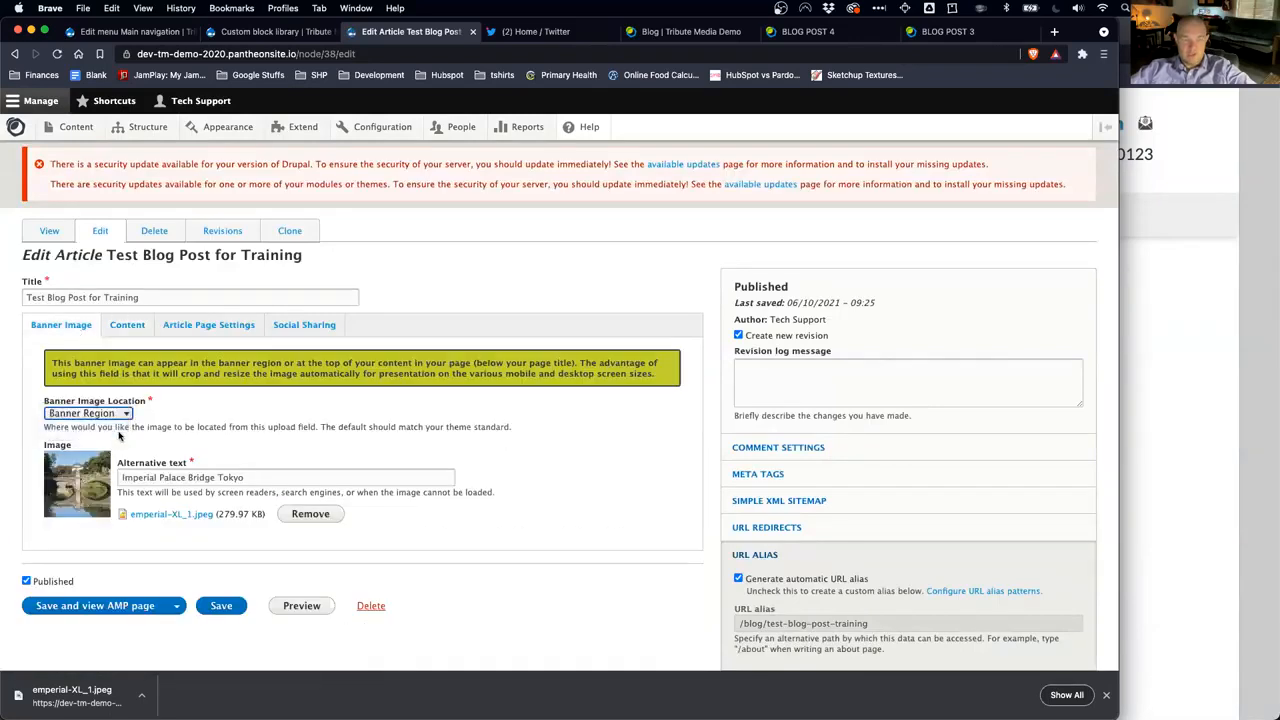
left_click(226, 608)
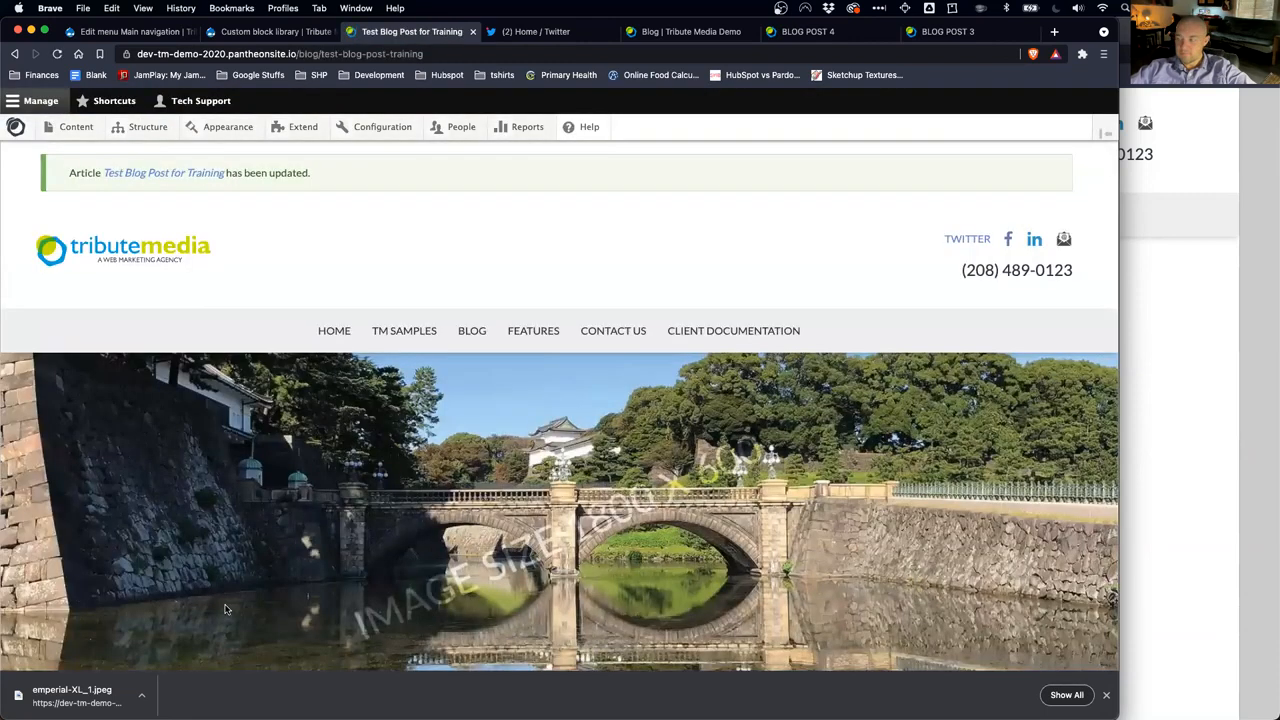
scroll(375, 485, "down", 3)
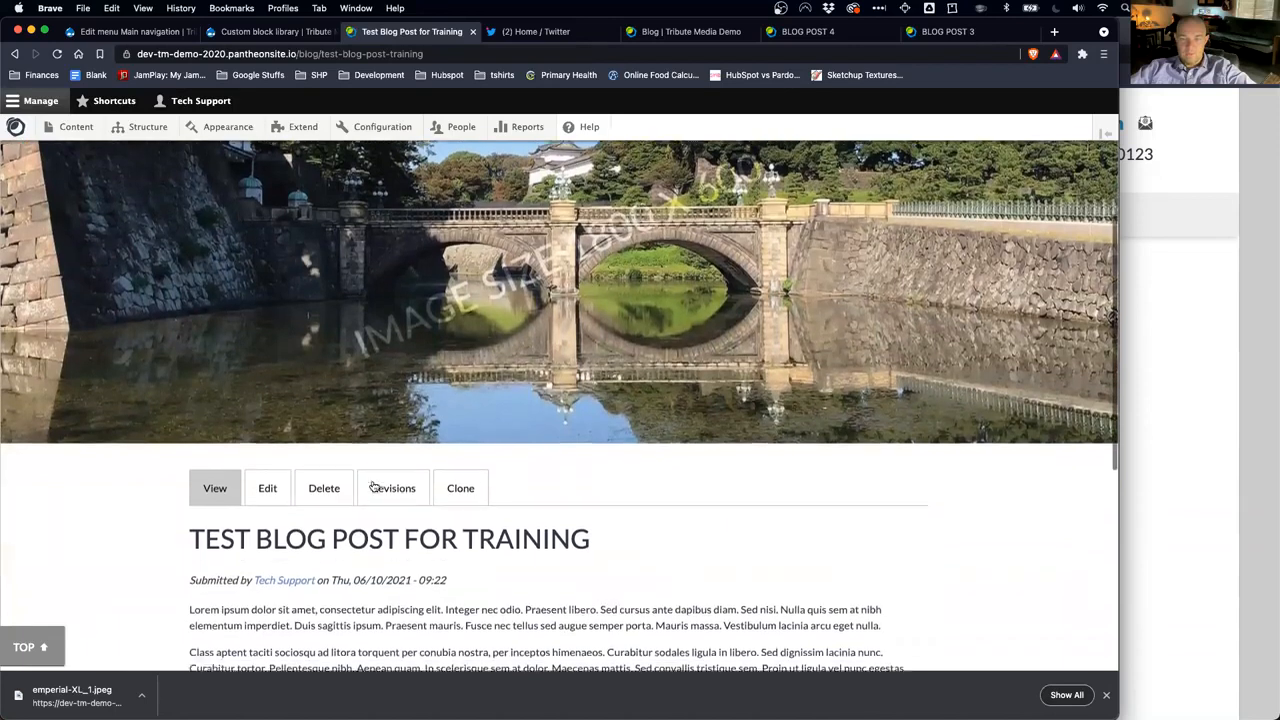
scroll(374, 486, "up", 3)
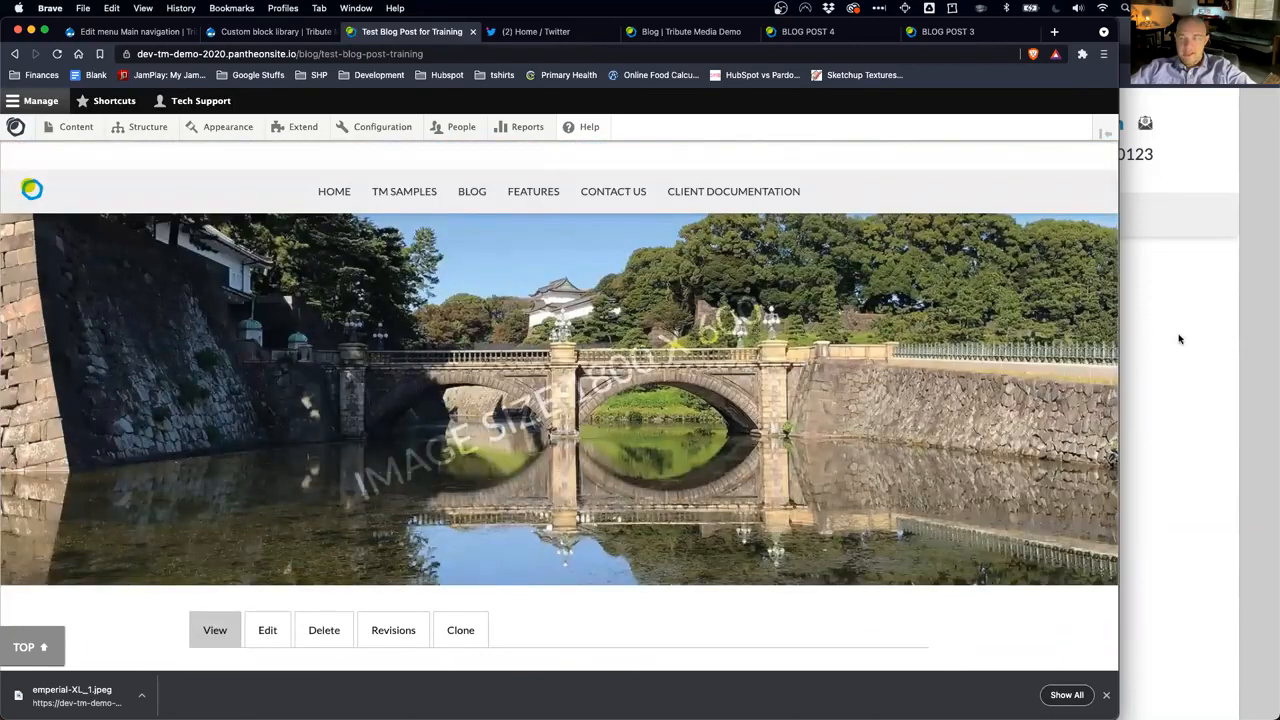
left_click_drag(1120, 338, 527, 291)
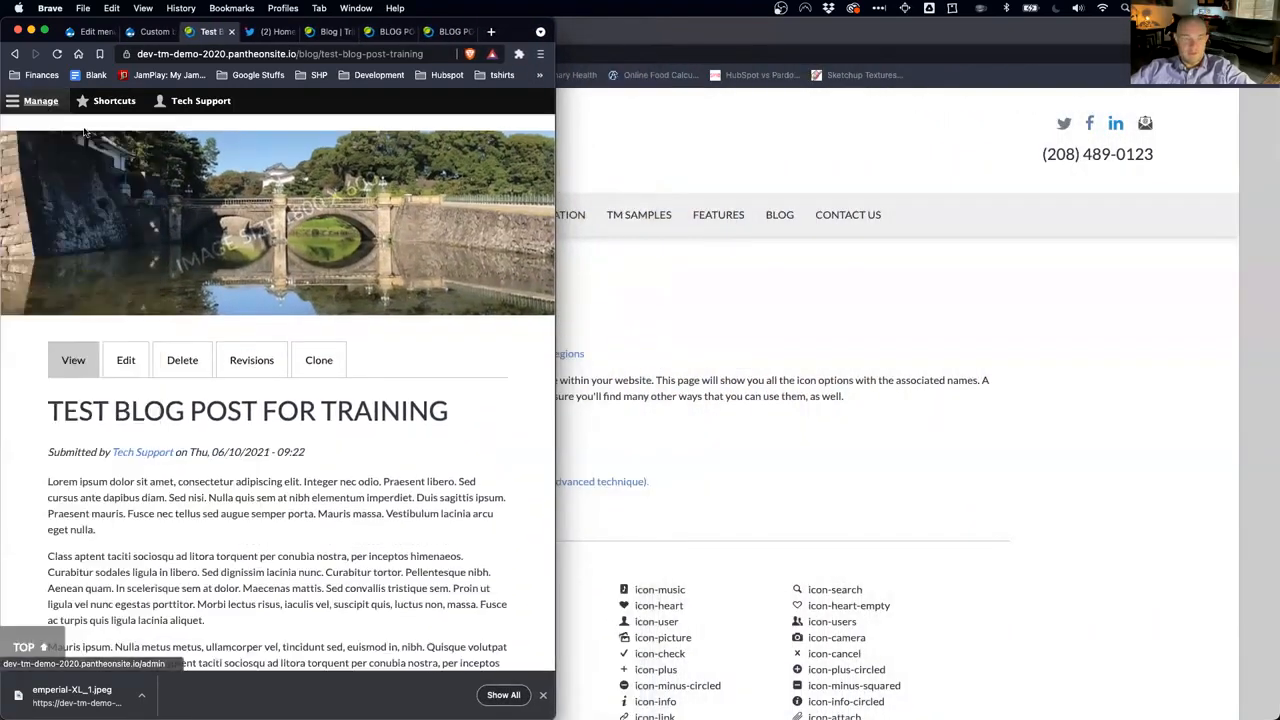
left_click_drag(516, 224, 401, 226)
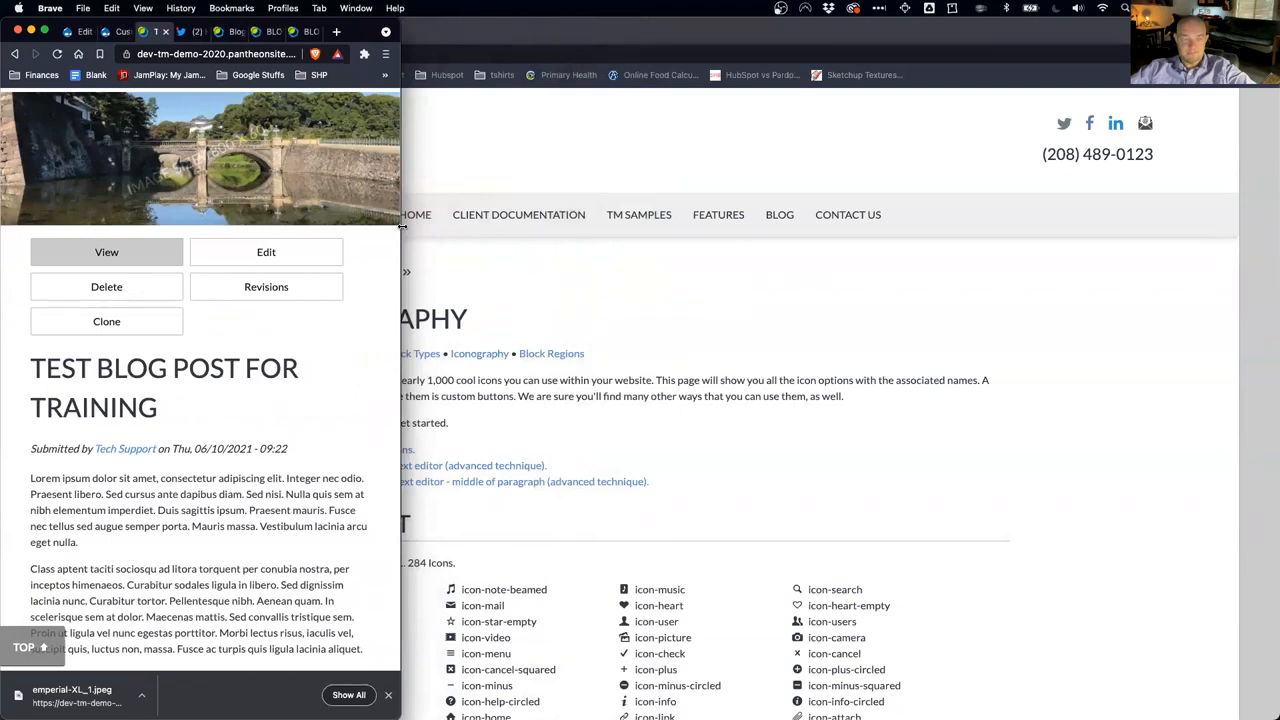
left_click_drag(401, 226, 340, 231)
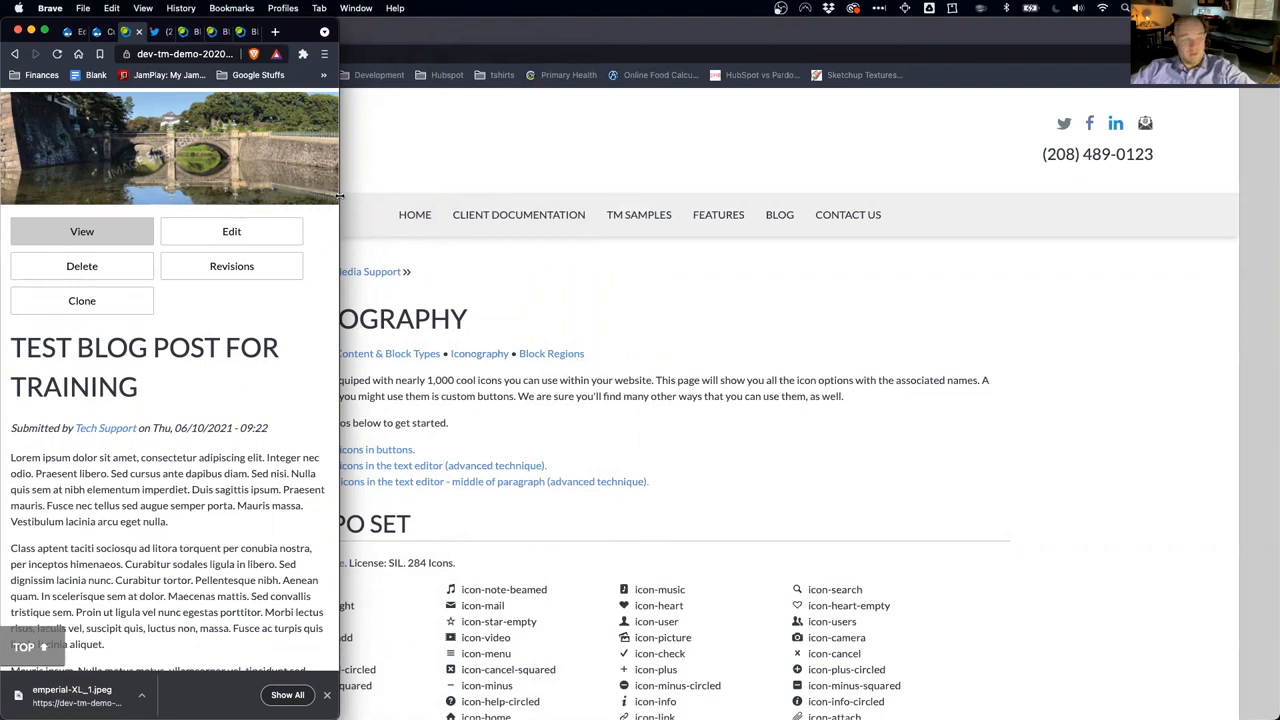
left_click_drag(338, 196, 1262, 309)
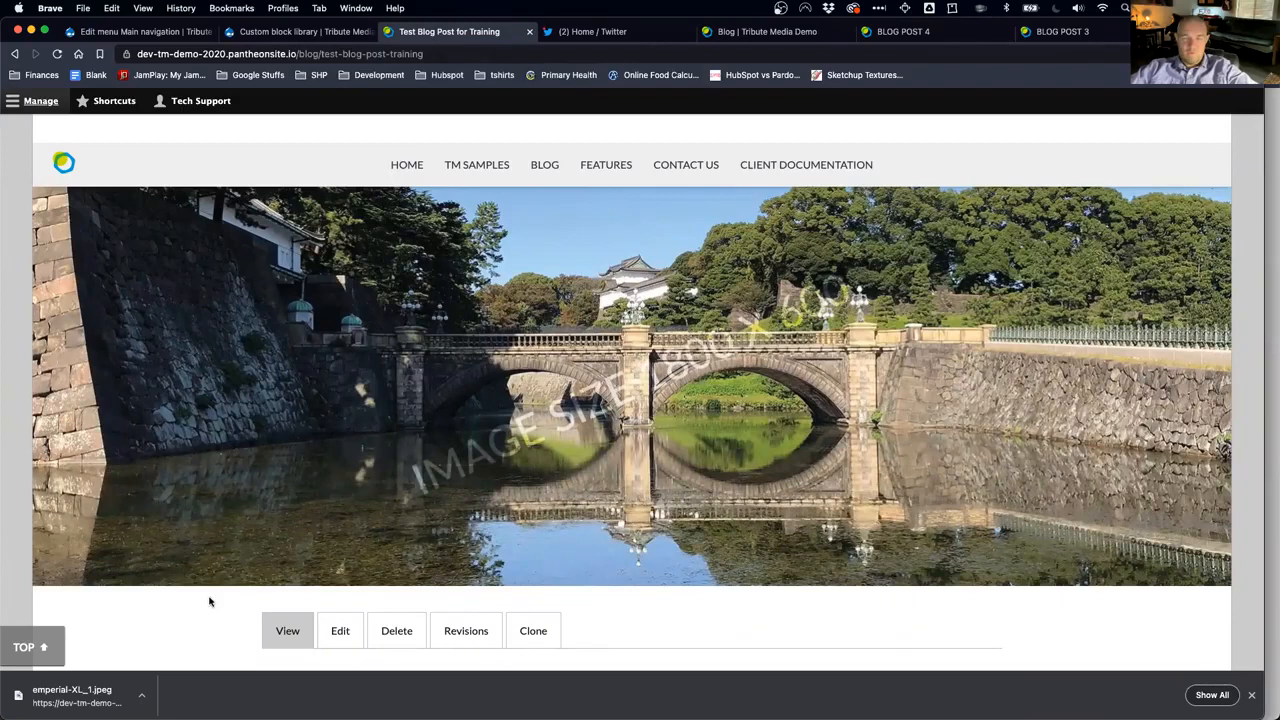
scroll(240, 598, "down", 5)
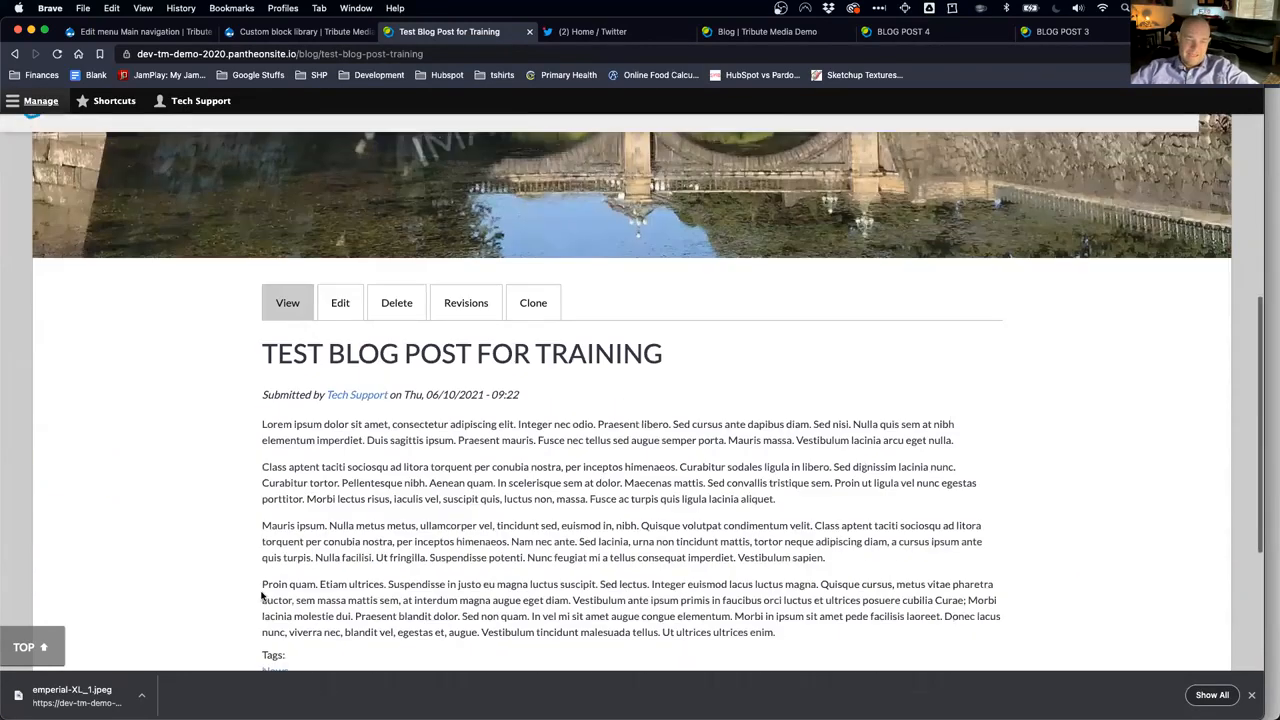
scroll(280, 620, "down", 3)
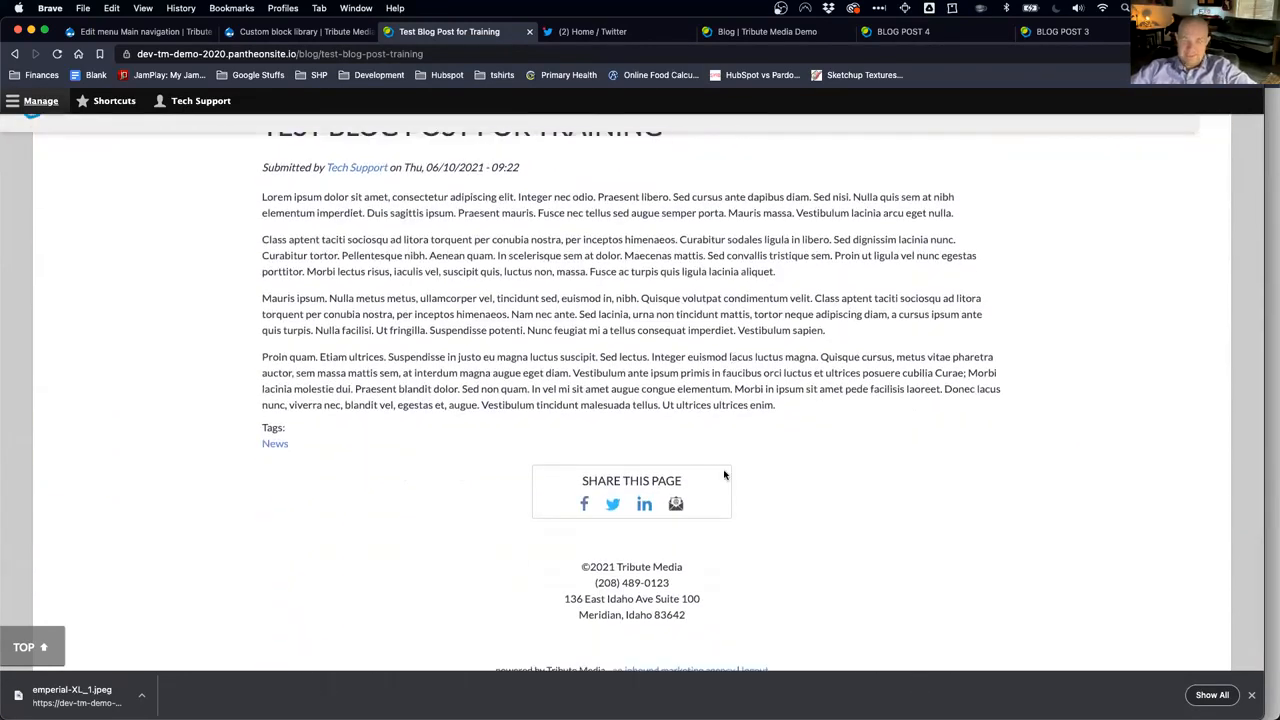
scroll(589, 372, "up", 3)
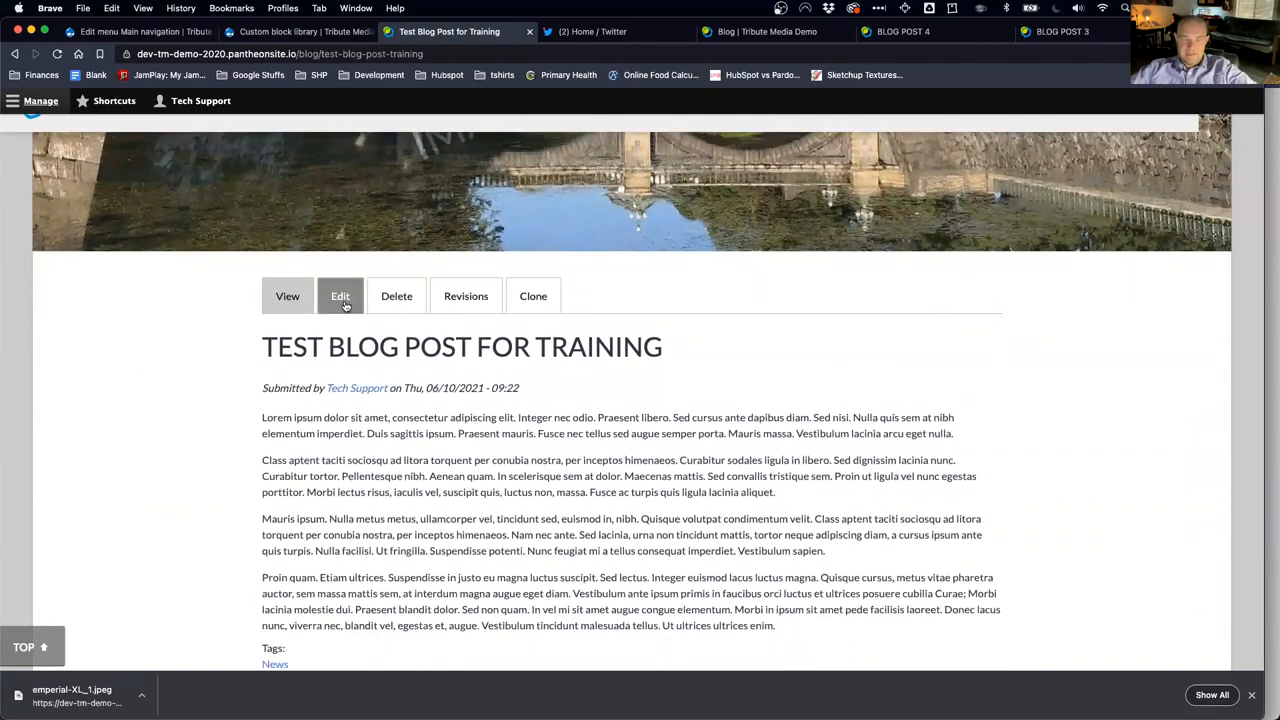
left_click(340, 297)
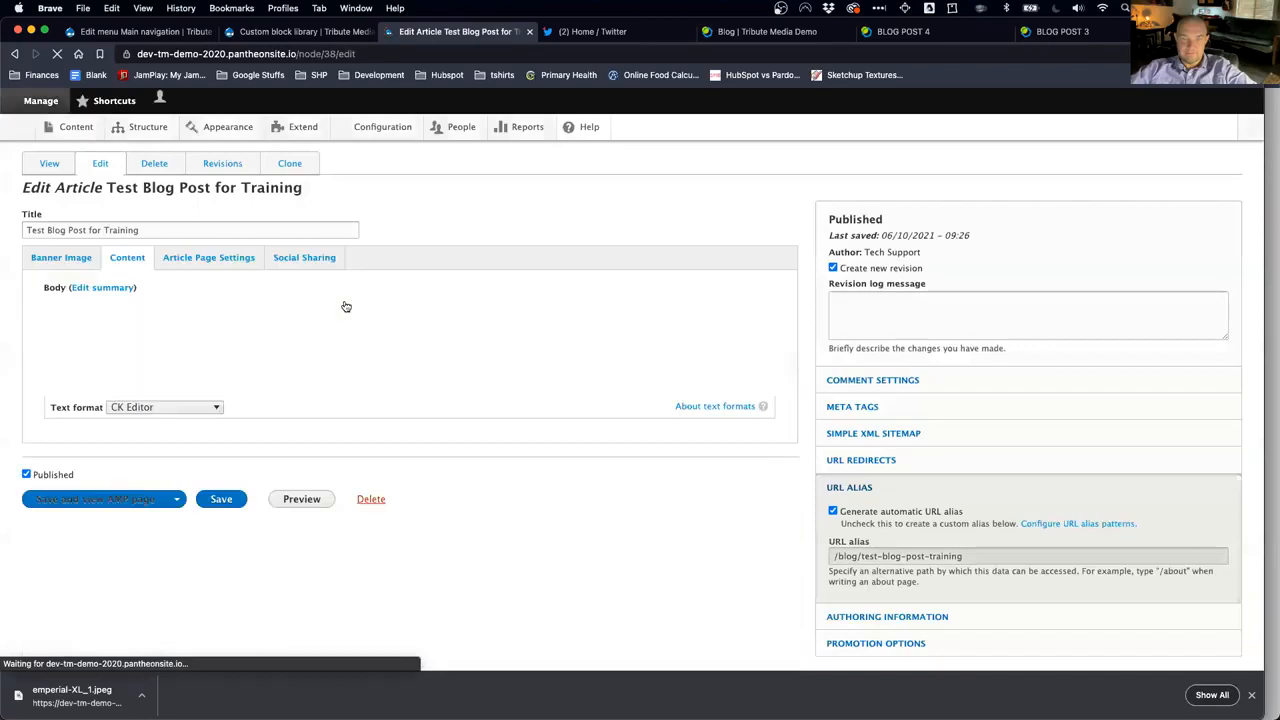
left_click(63, 328)
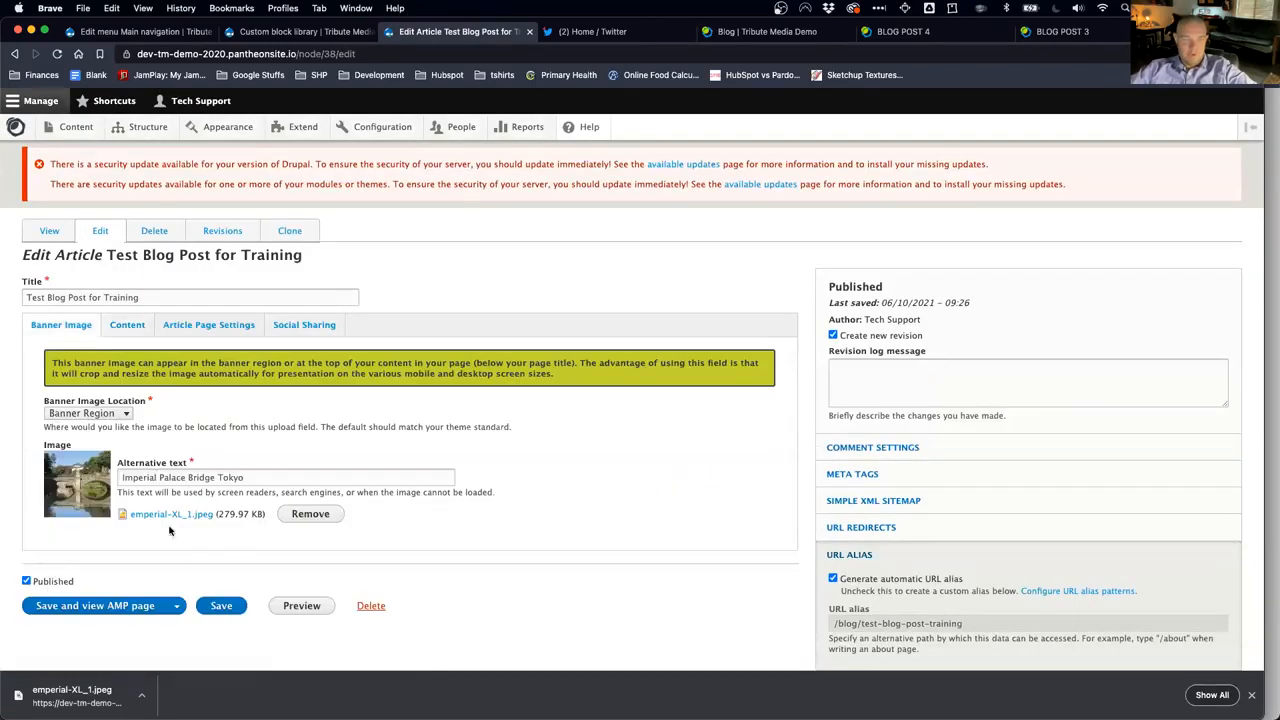
left_click(127, 324)
scroll(602, 411, "down", 2)
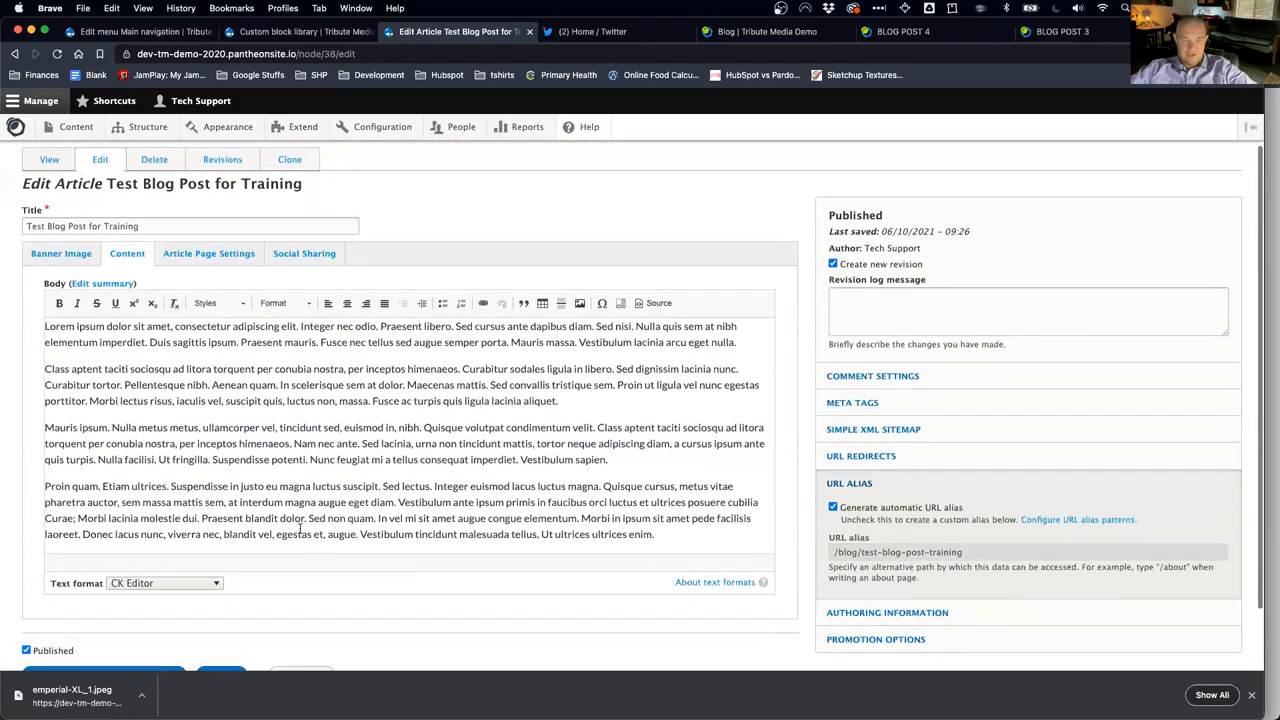
left_click(588, 400)
key("Return")
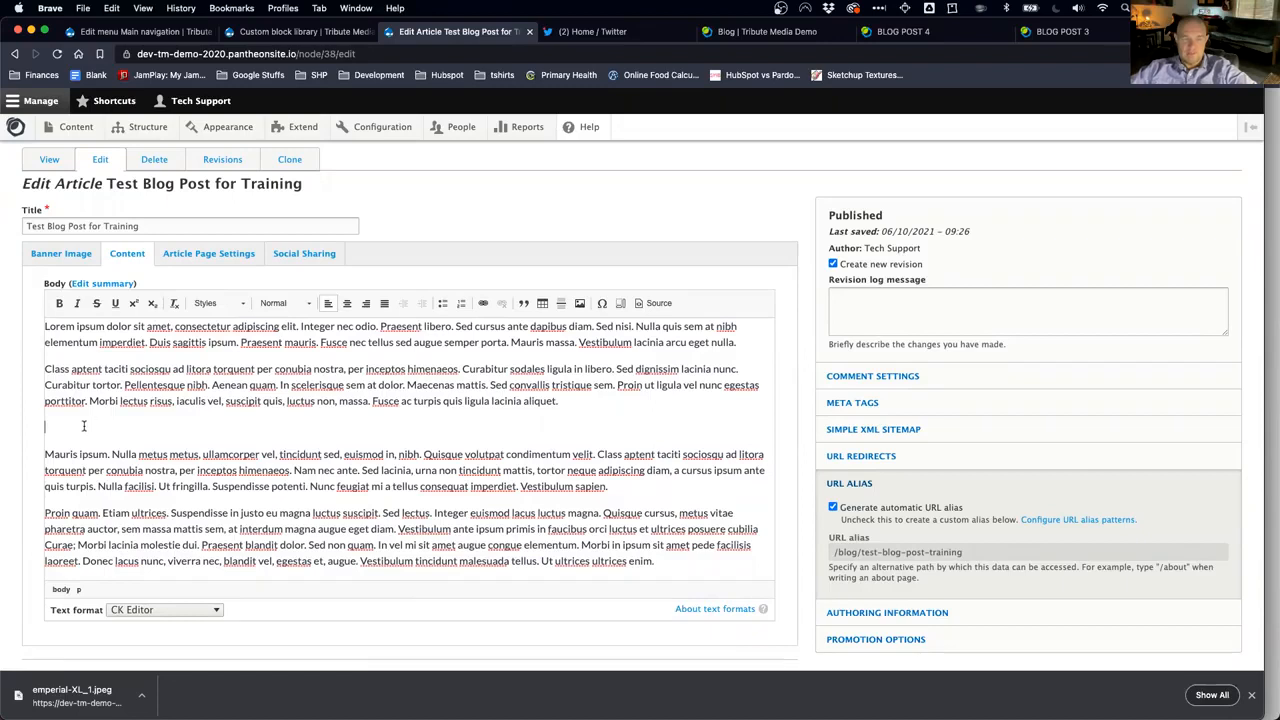
left_click(110, 100)
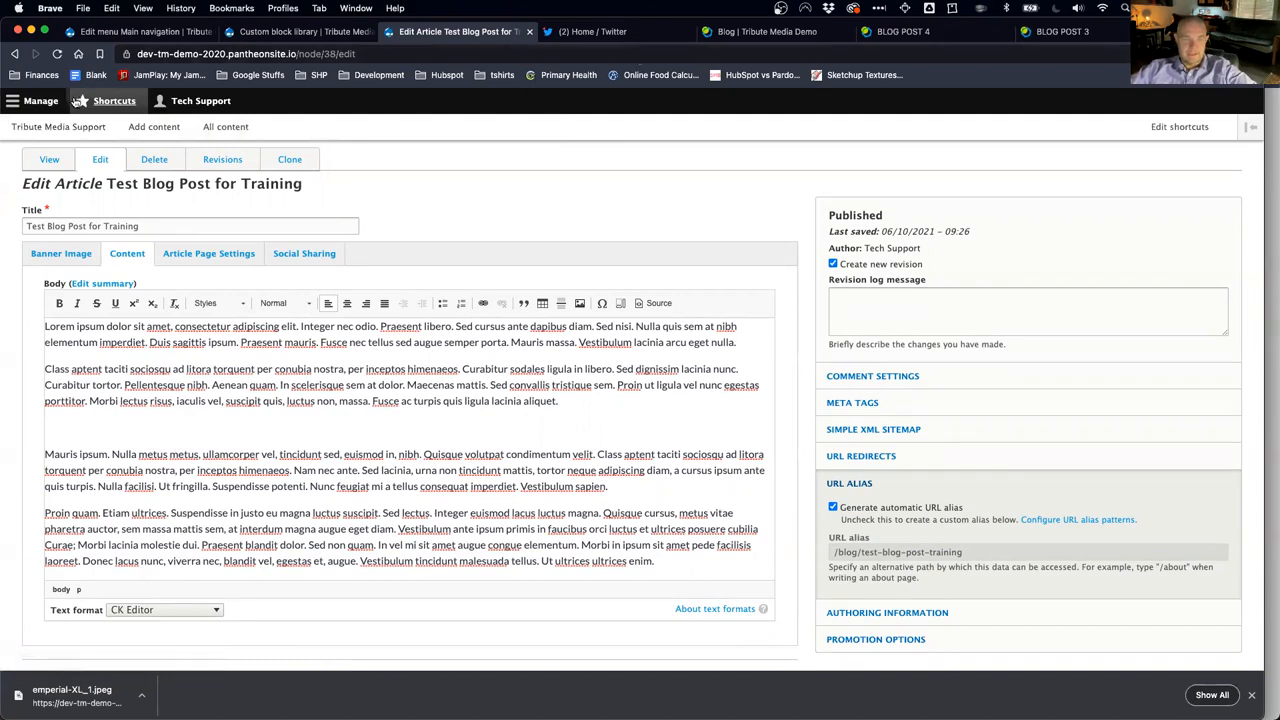
left_click(45, 100)
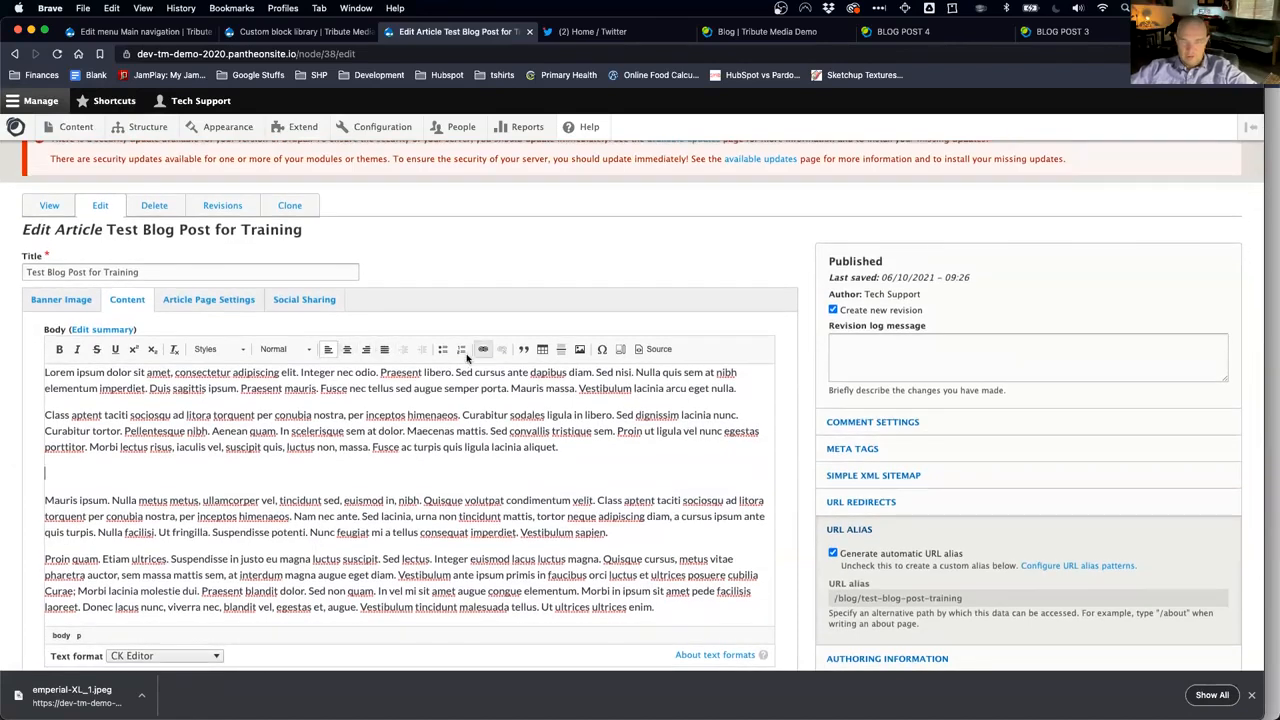
Step: Insert an image into the body, choosing lamps-cropped.jpg from the site's file browser
left_click(581, 350)
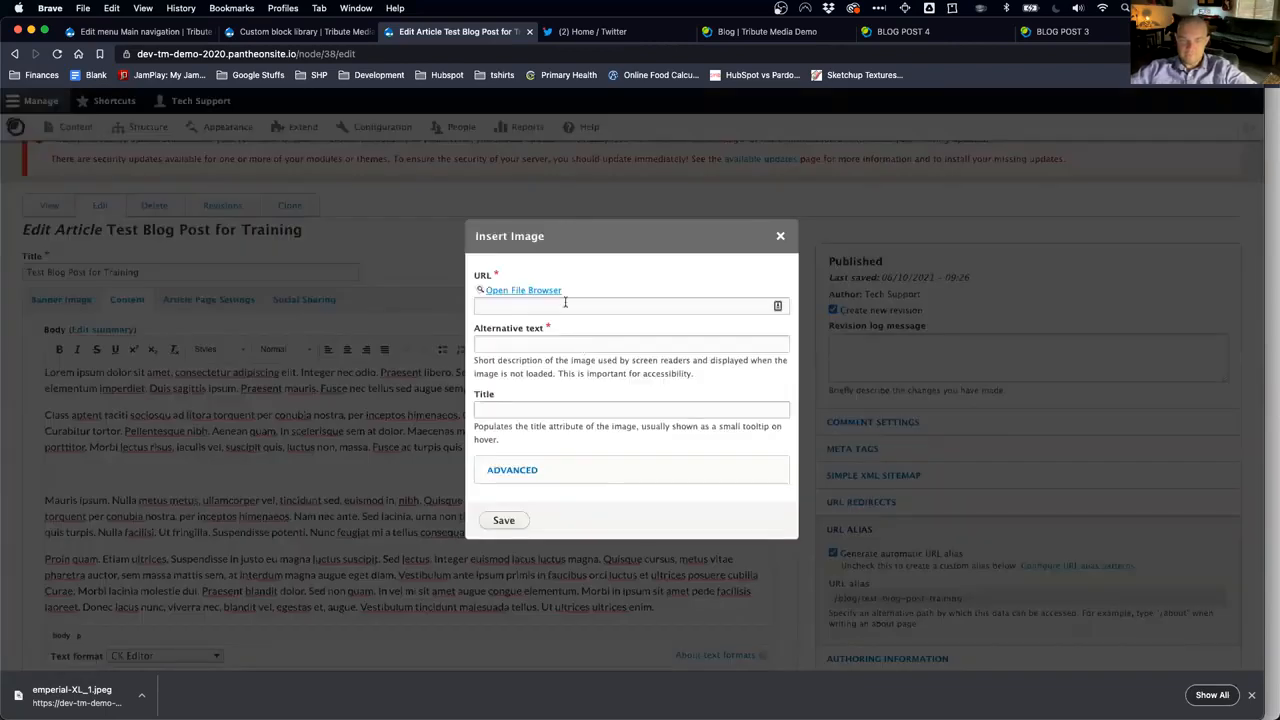
left_click(534, 310)
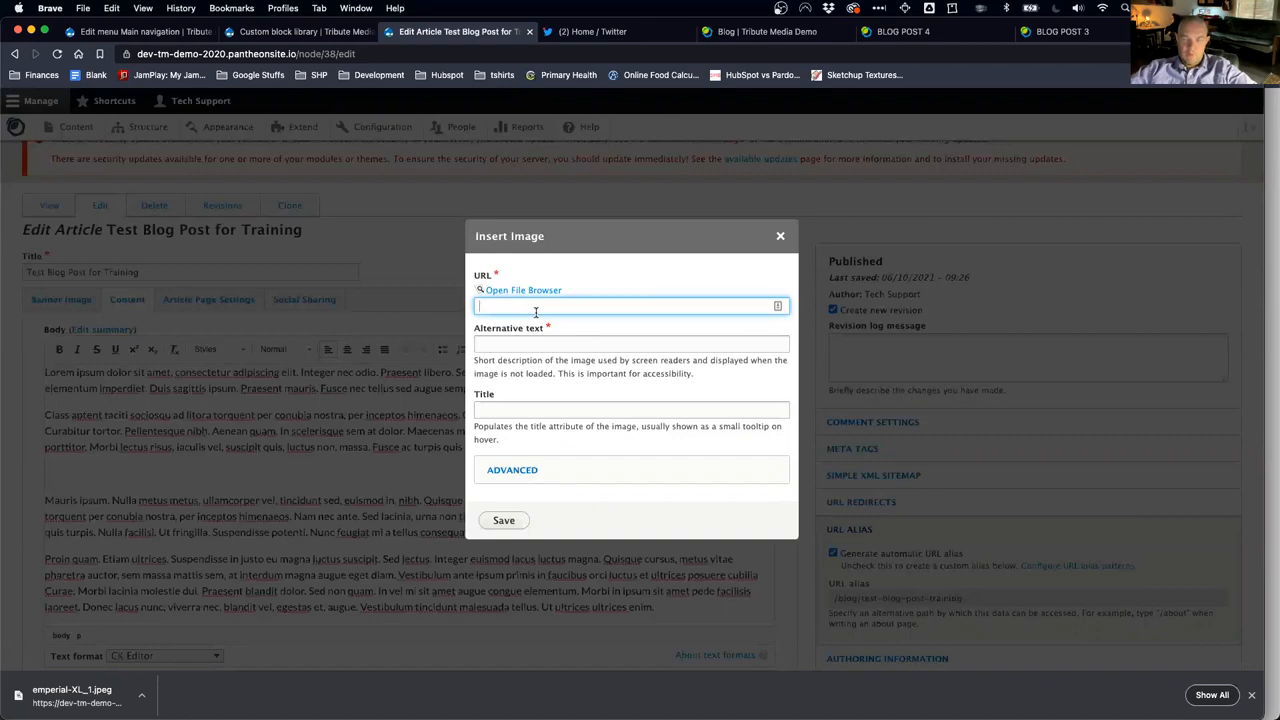
left_click(529, 291)
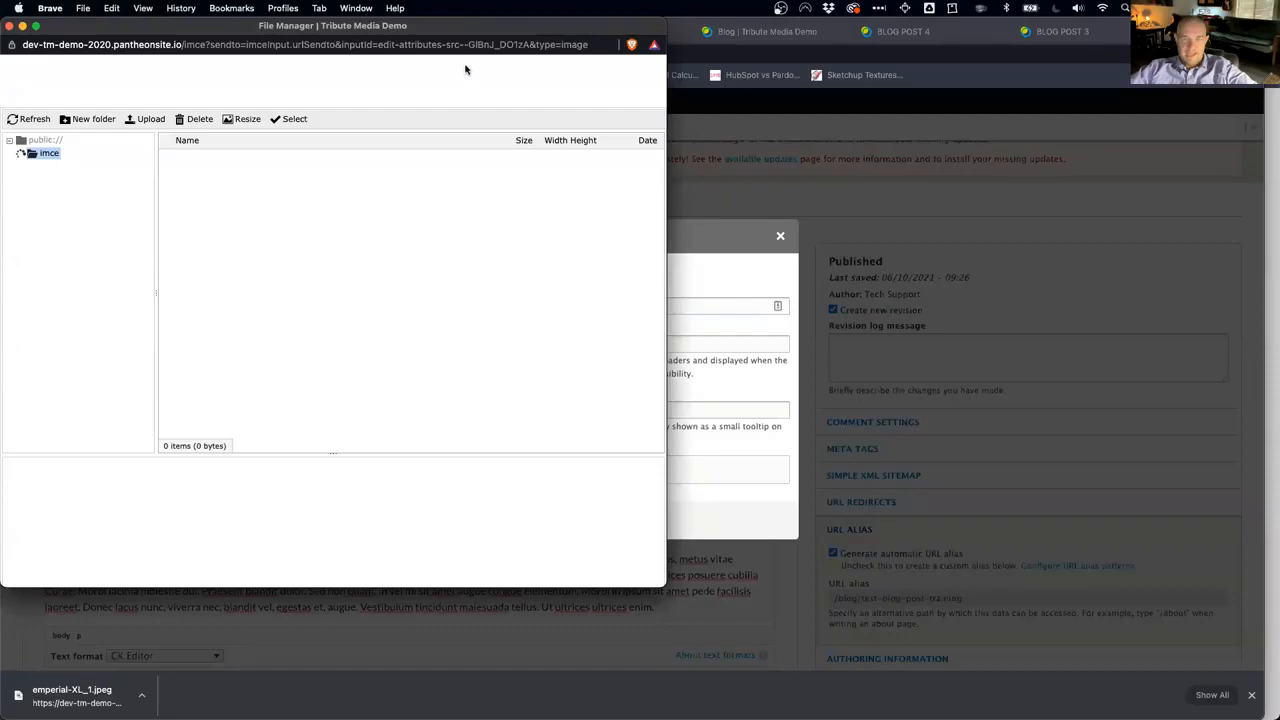
left_click_drag(461, 31, 751, 81)
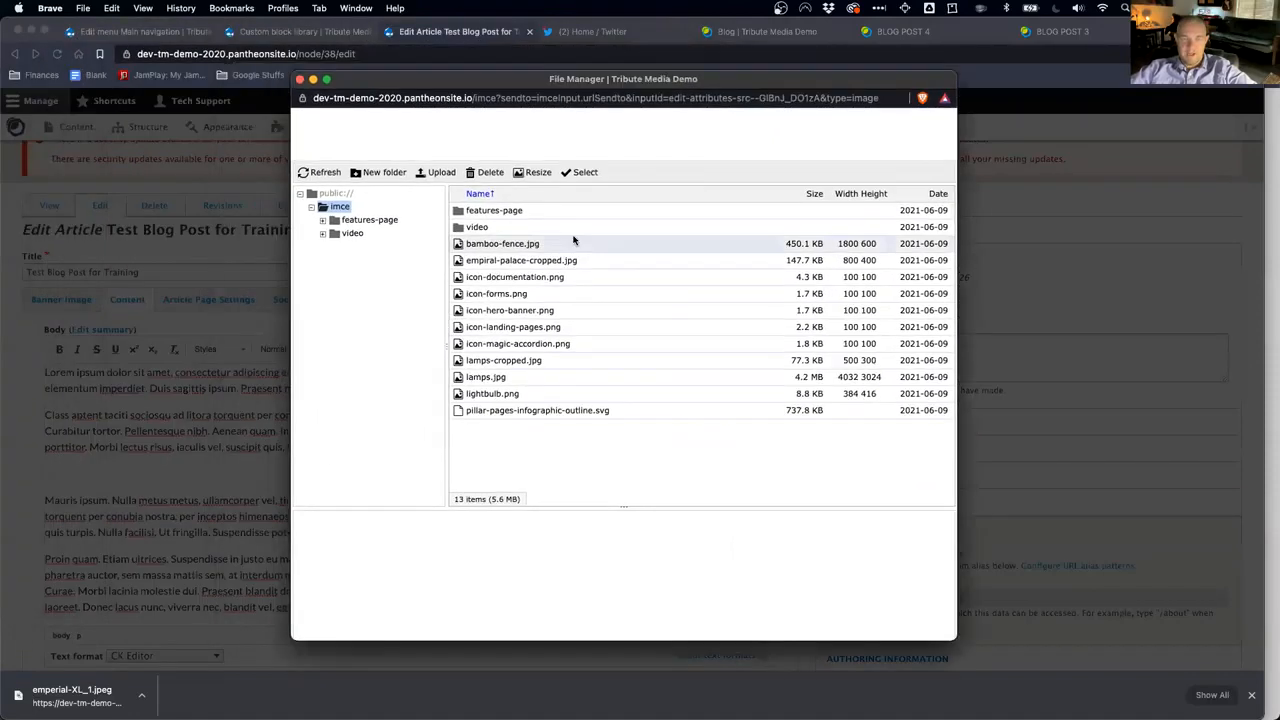
left_click(485, 264)
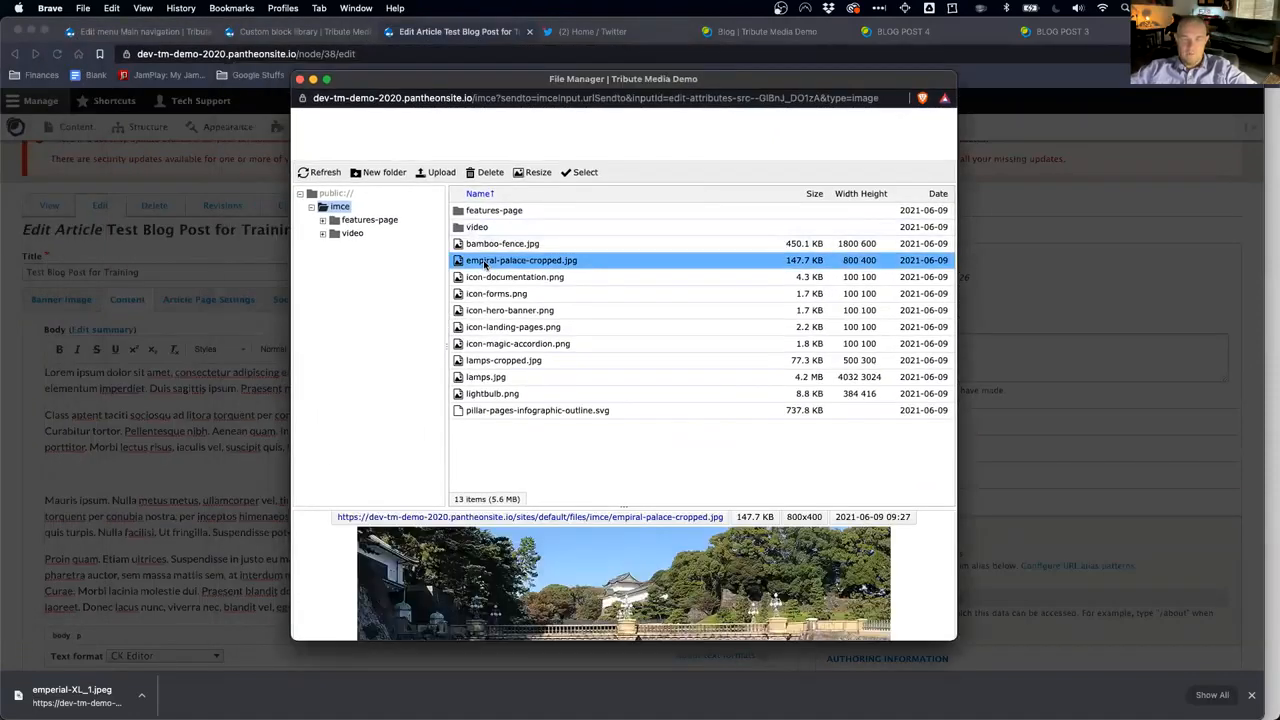
left_click(486, 293)
left_click(486, 327)
left_click(486, 360)
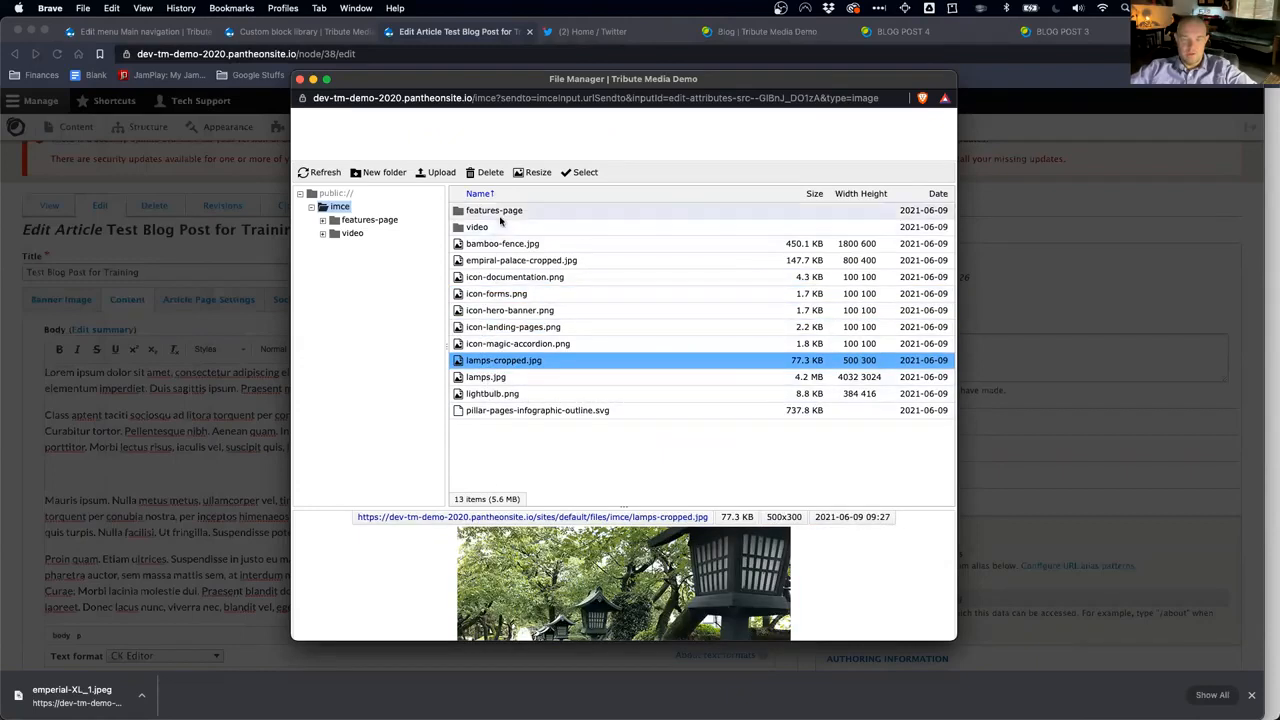
left_click(439, 172)
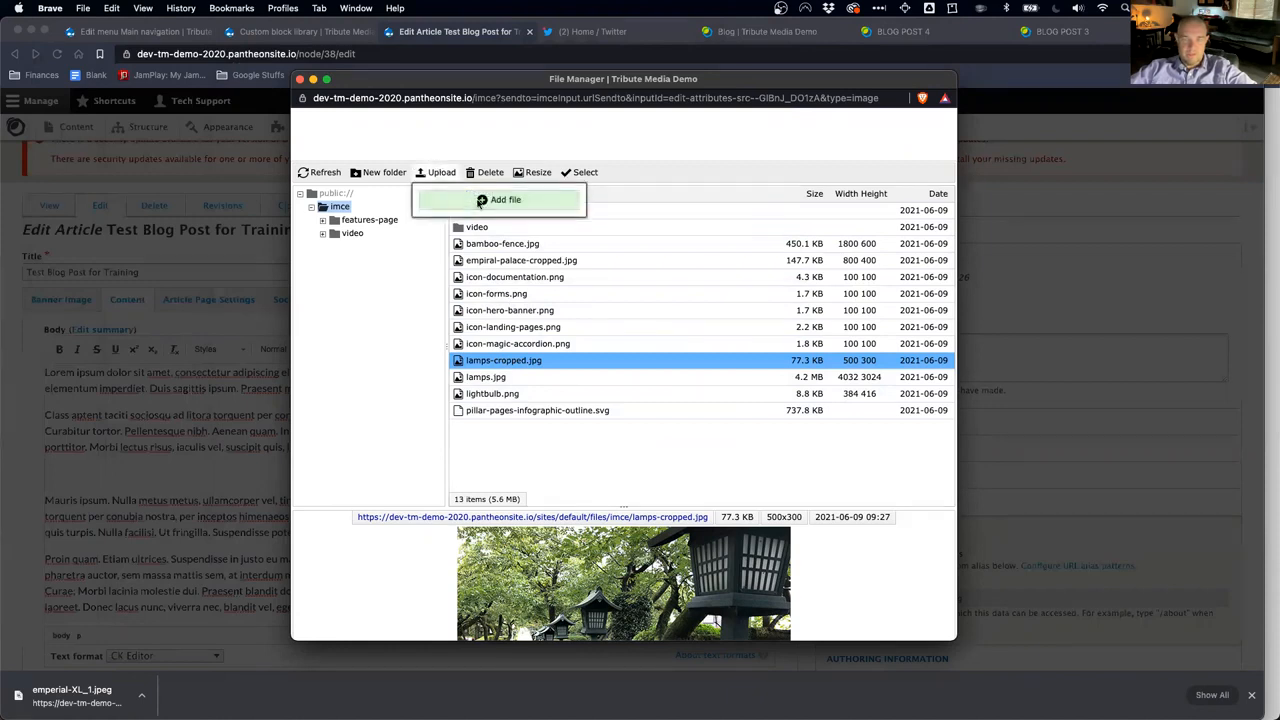
left_click(480, 202)
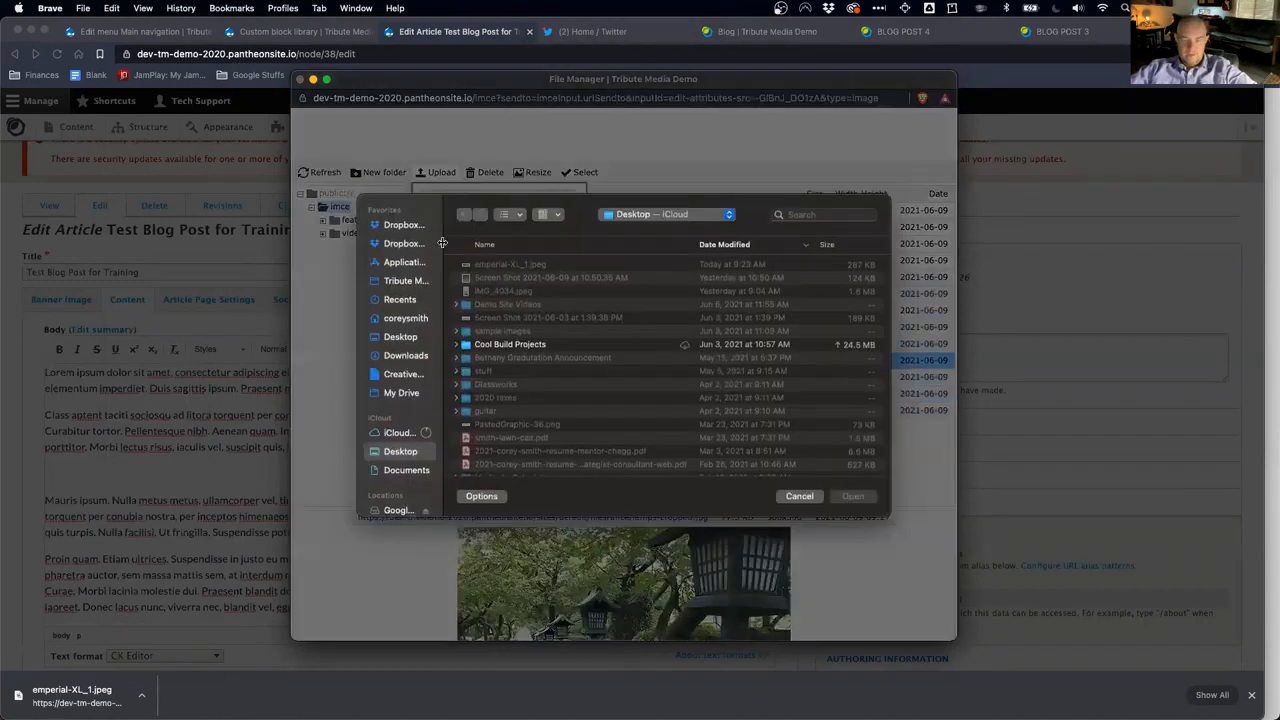
left_click(800, 496)
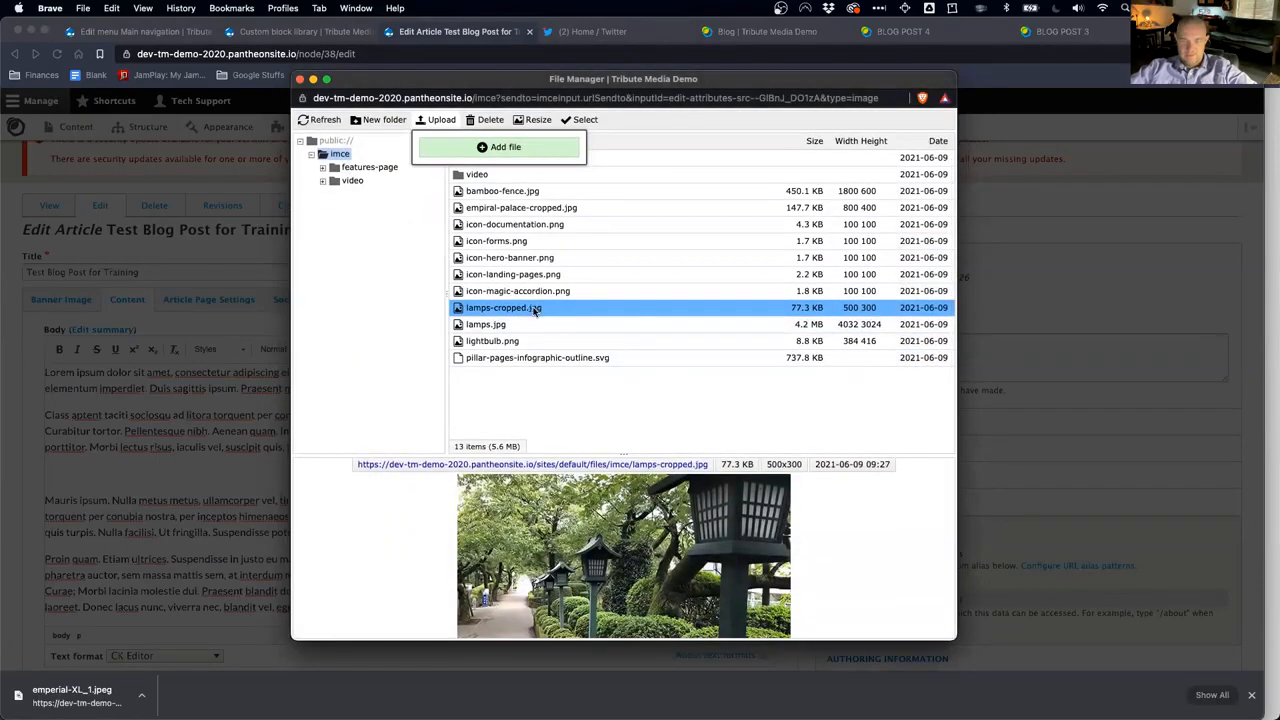
left_click(534, 311)
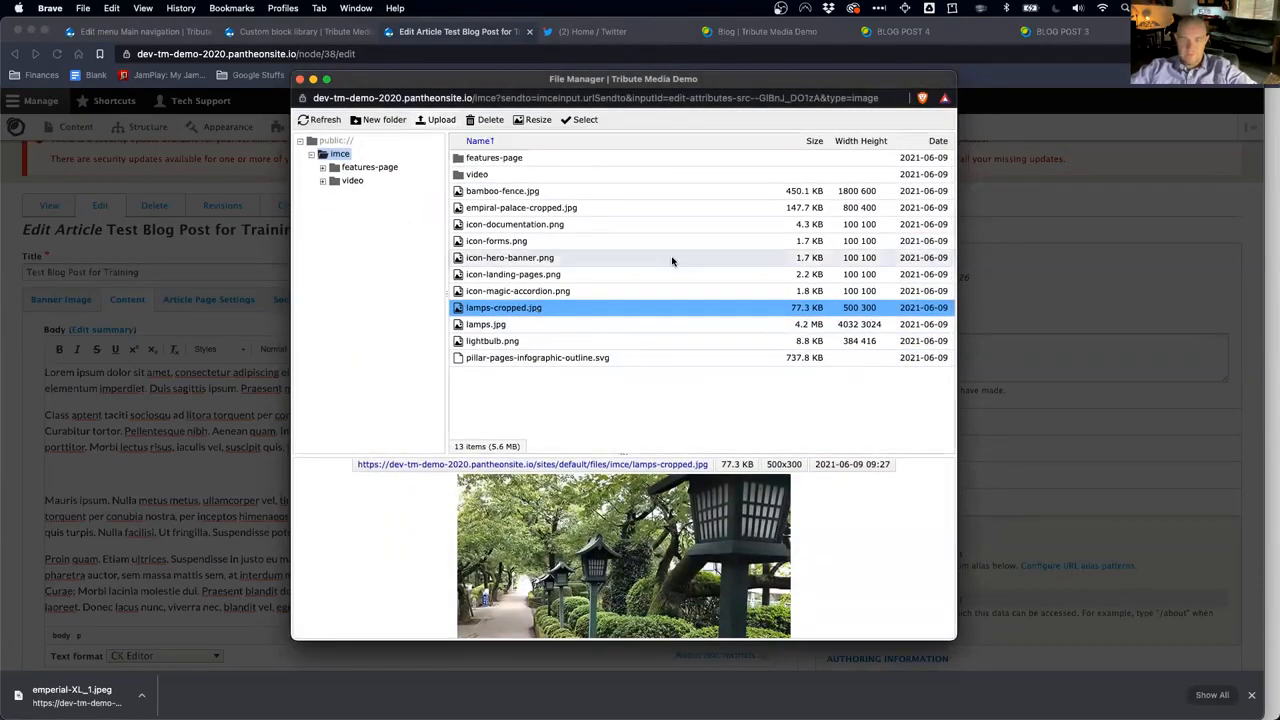
left_click(586, 119)
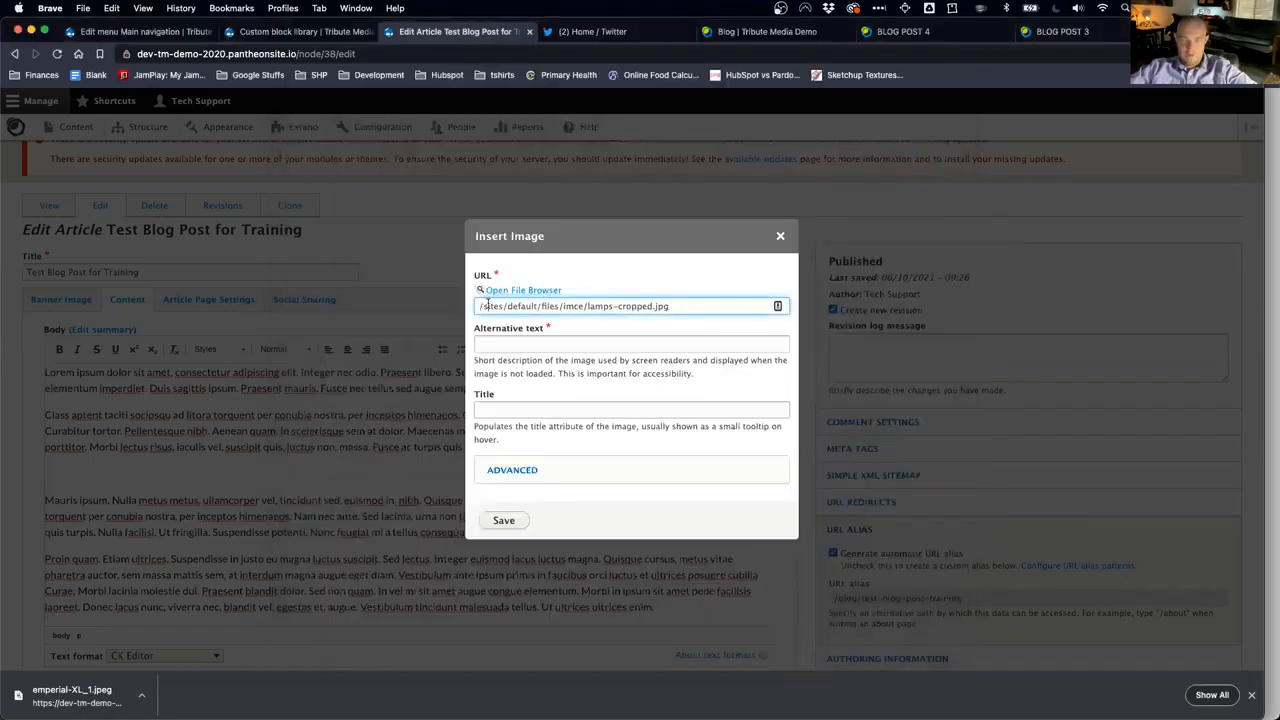
Step: Give the lamps image alt text 'Japanese Lamps', insert it, and save the article
left_click(572, 342)
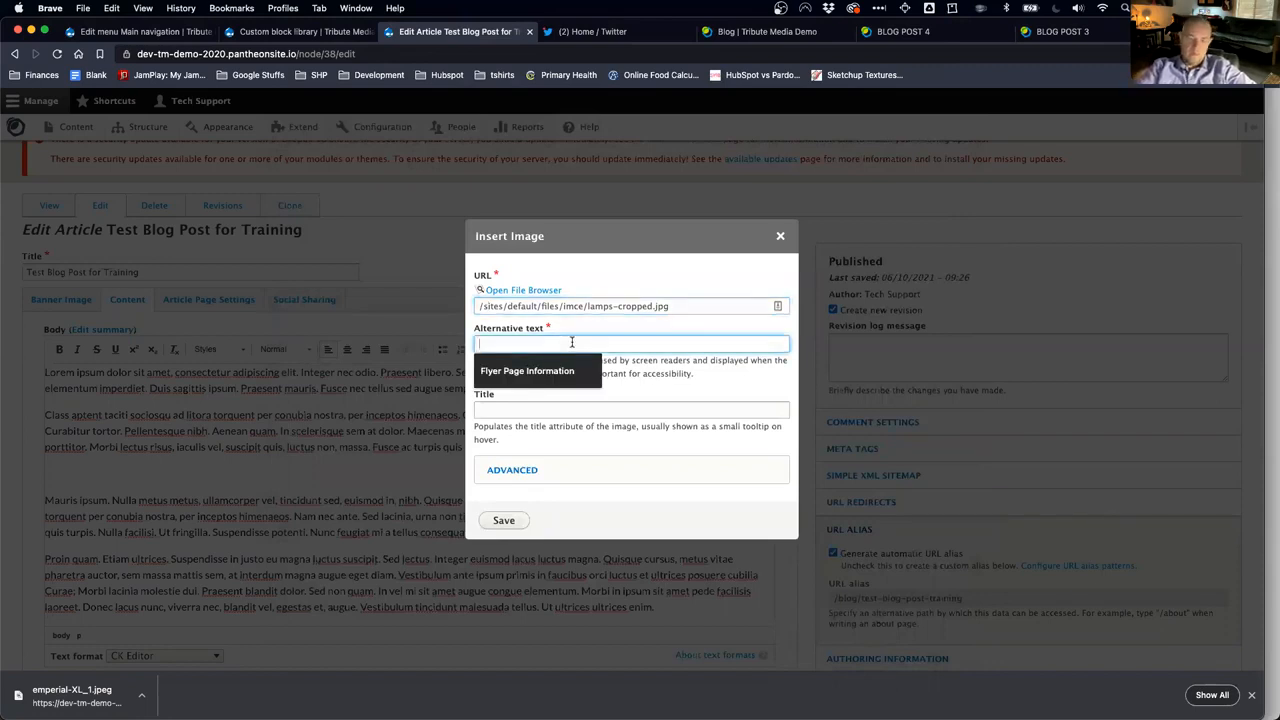
type("Japanese Lamps")
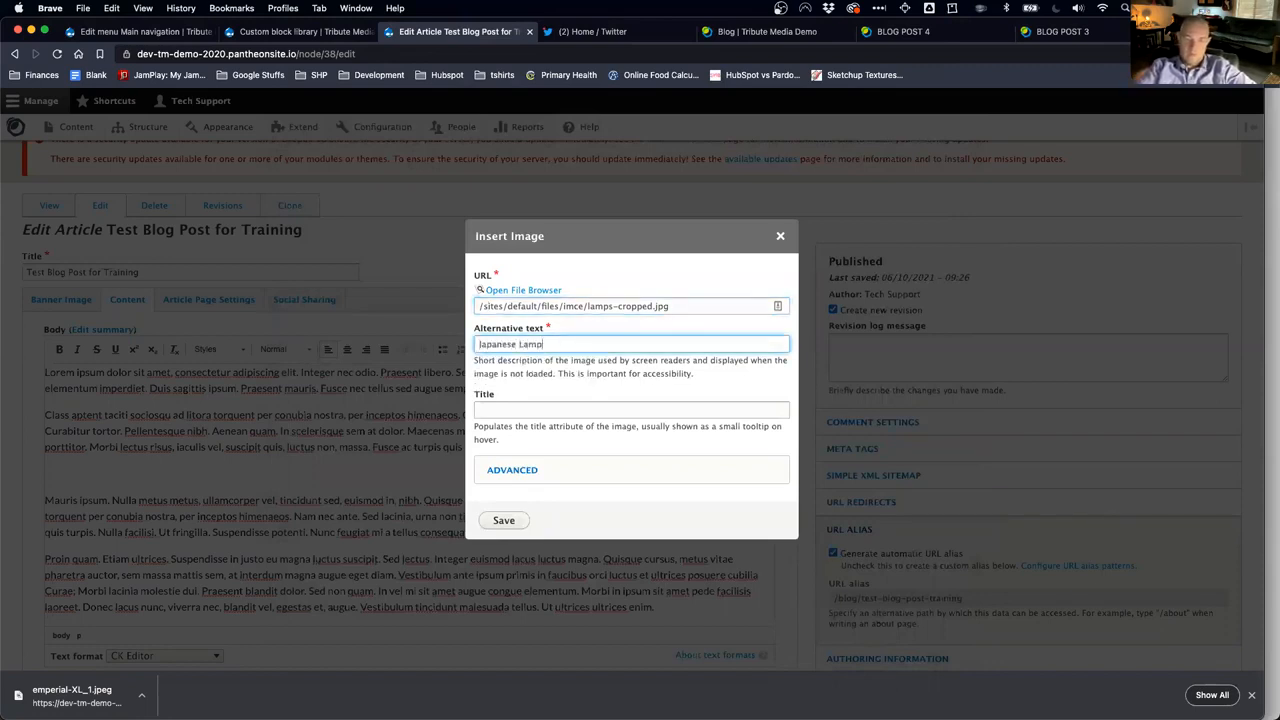
left_click(520, 469)
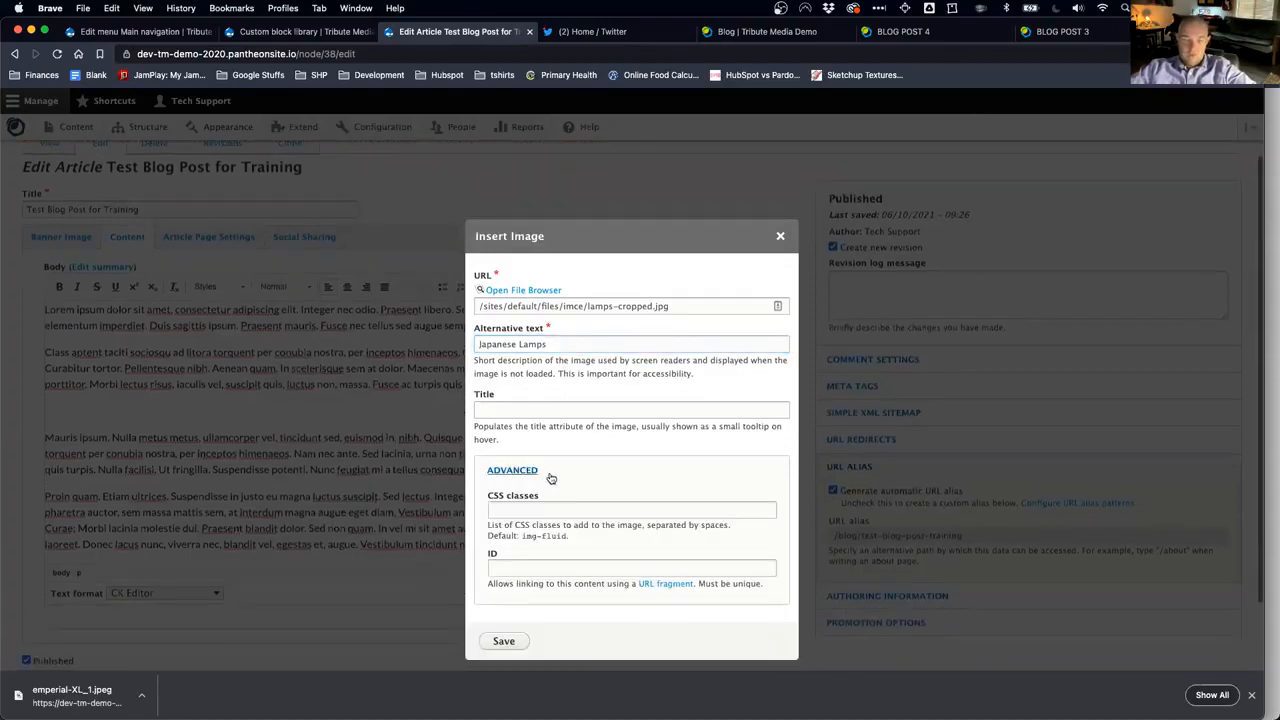
scroll(551, 478, "down", 1)
scroll(568, 430, "up", 1)
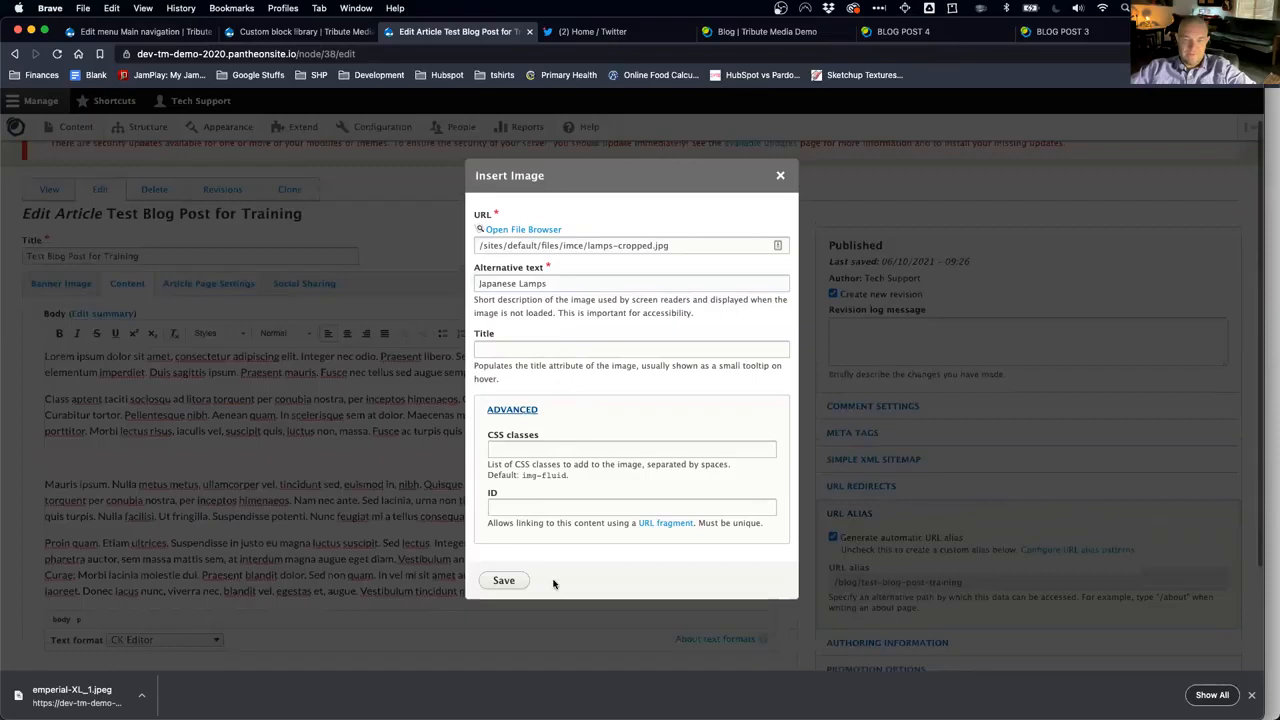
left_click(509, 411)
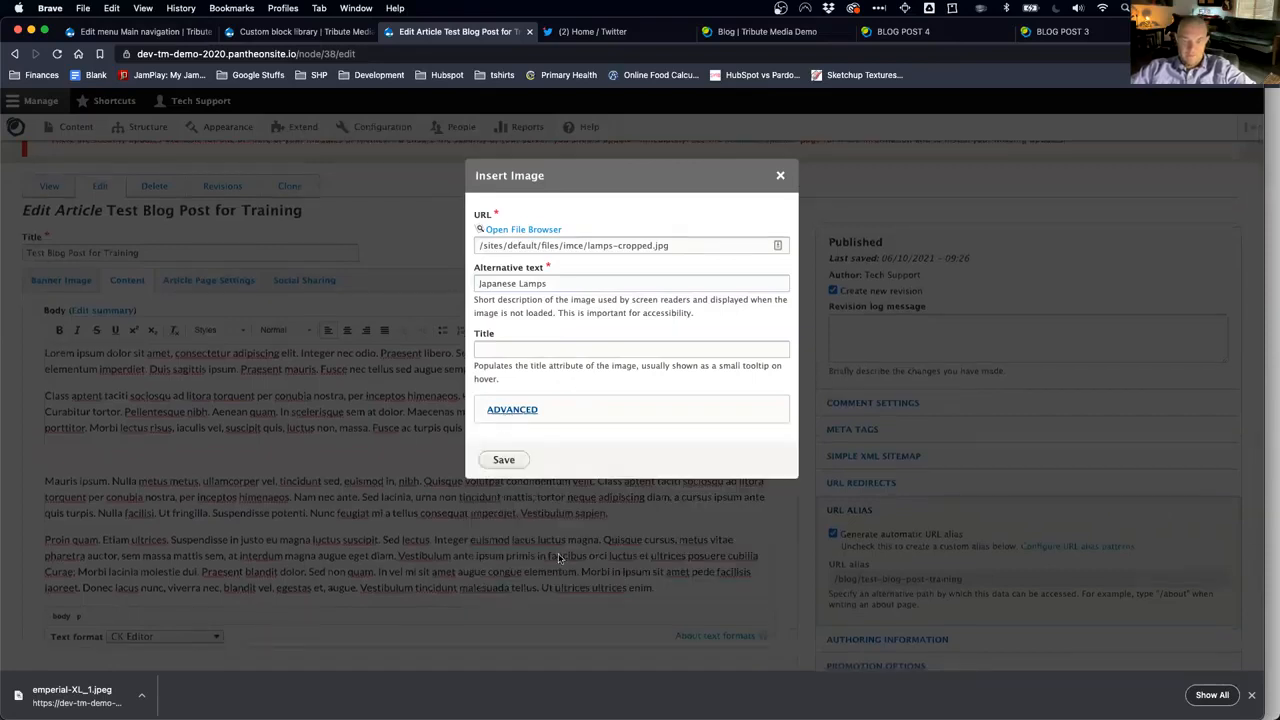
left_click(504, 460)
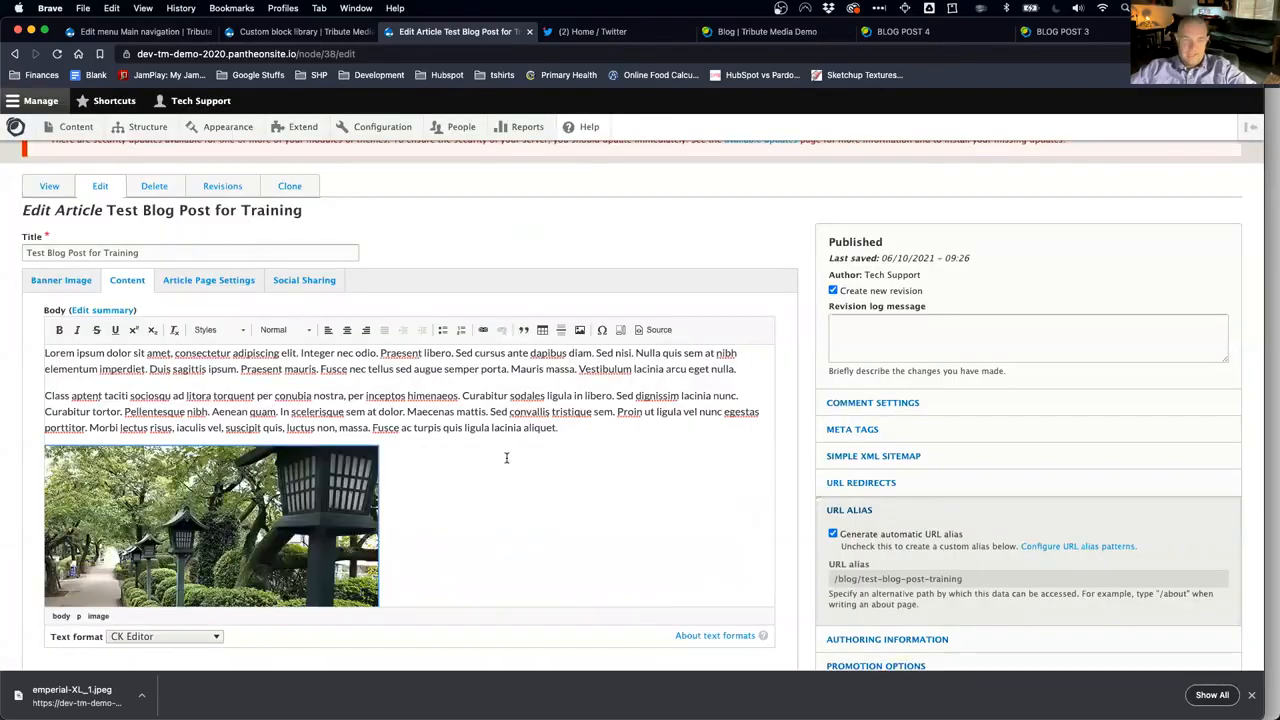
scroll(454, 500, "down", 5)
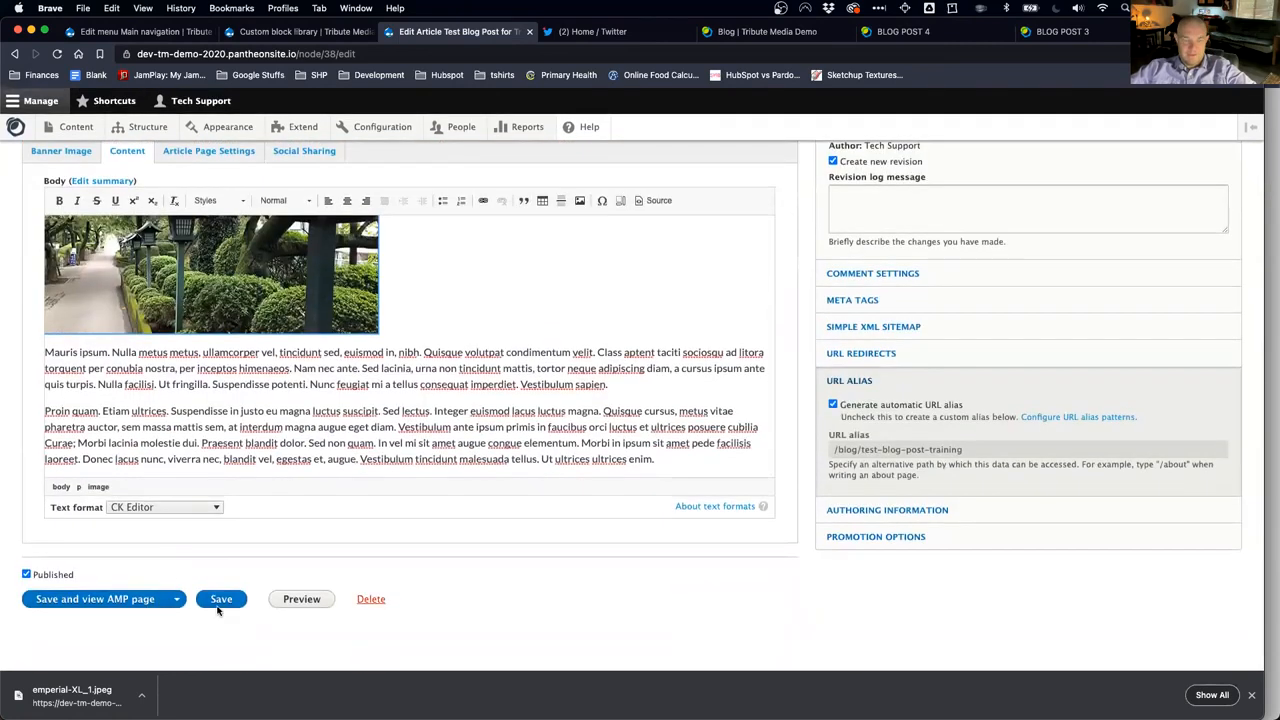
left_click(219, 600)
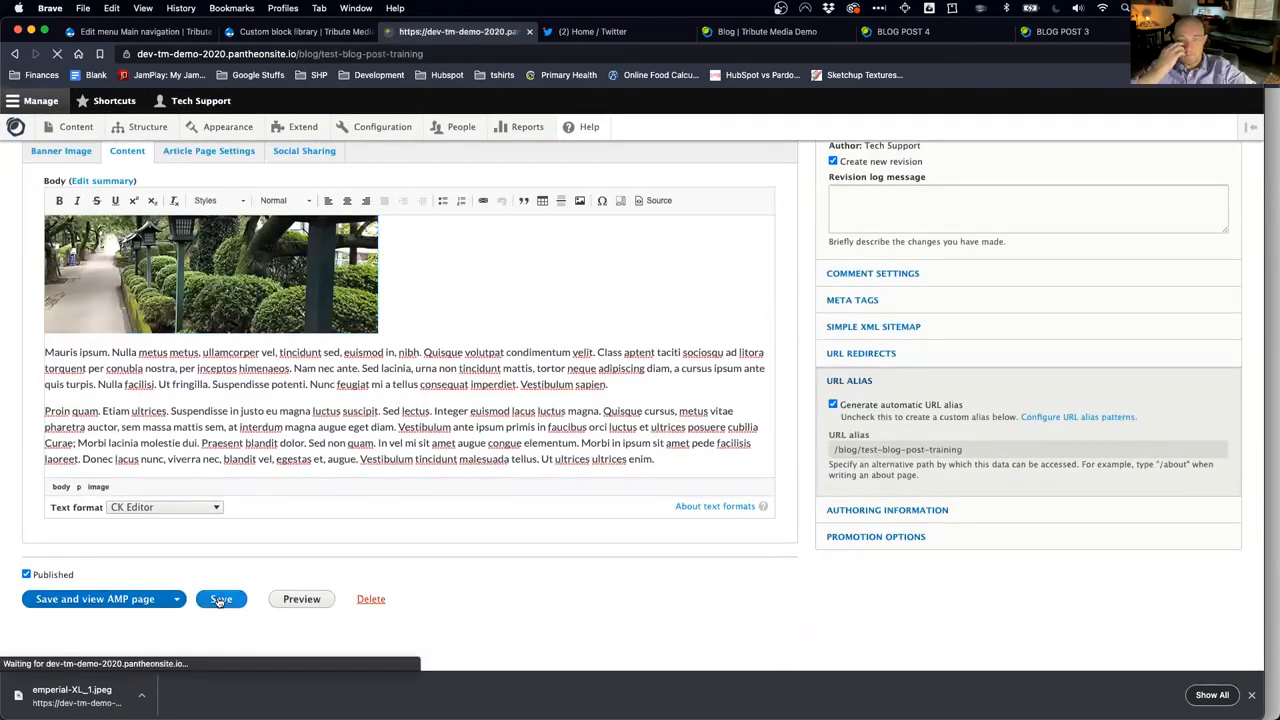
Step: Reopen the article and apply Align Right to the lamp image in the body
scroll(395, 570, "down", 3)
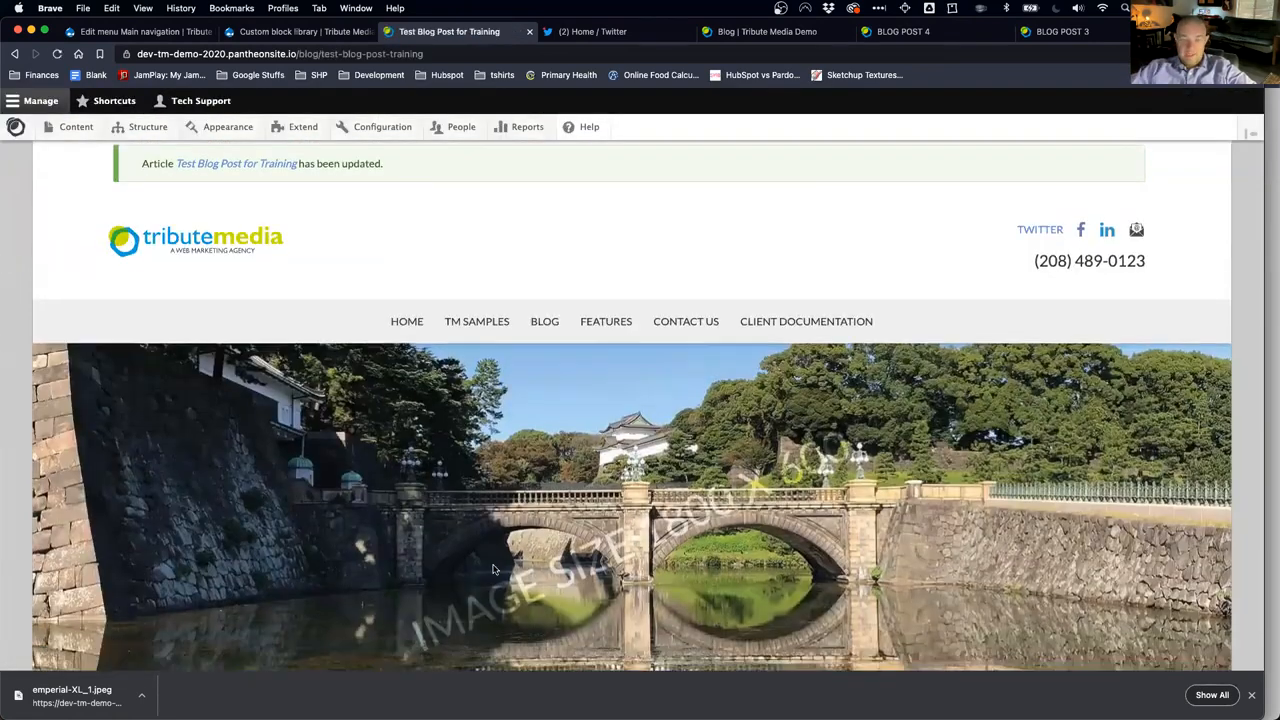
scroll(530, 517, "down", 5)
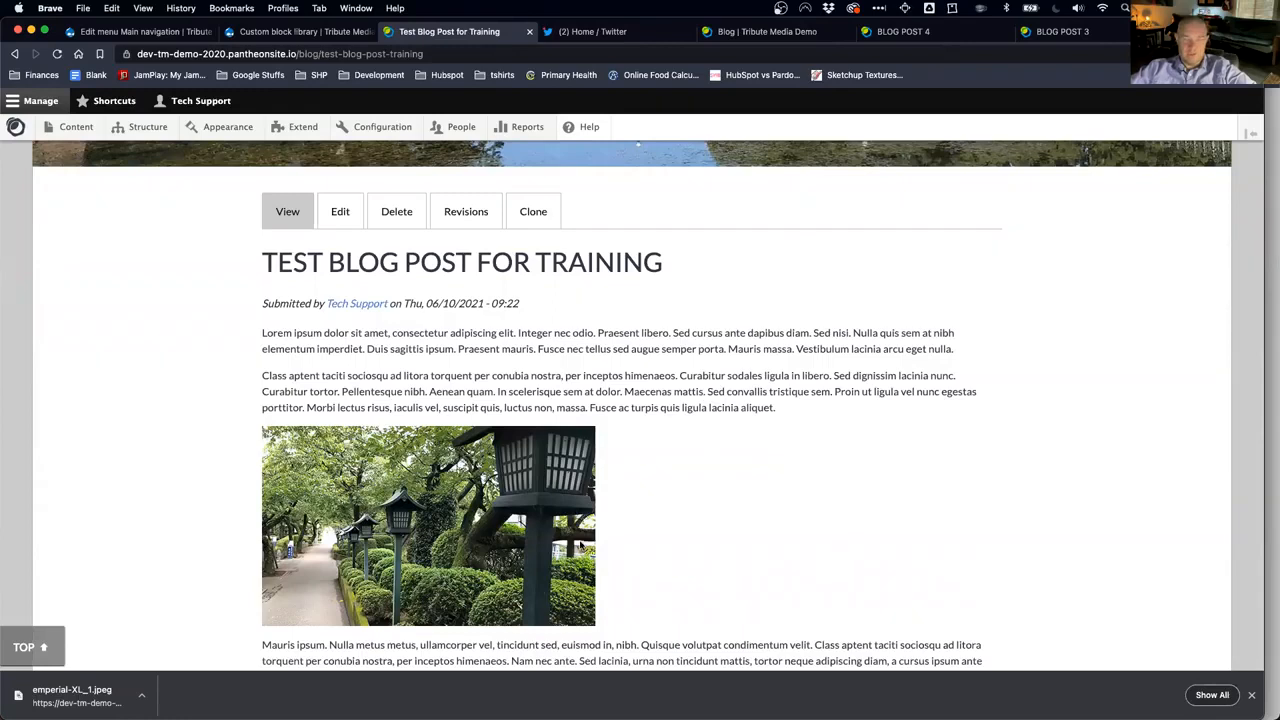
left_click(341, 216)
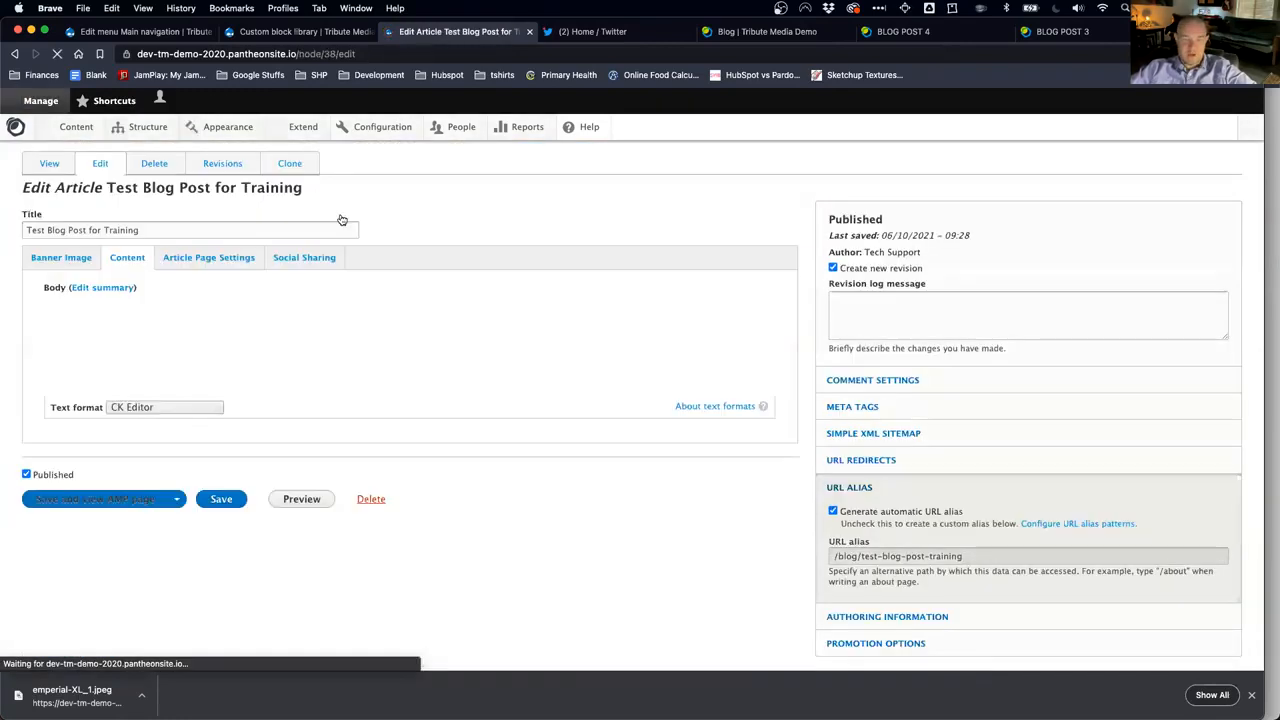
scroll(537, 526, "down", 2)
left_click(307, 516)
left_click(366, 375)
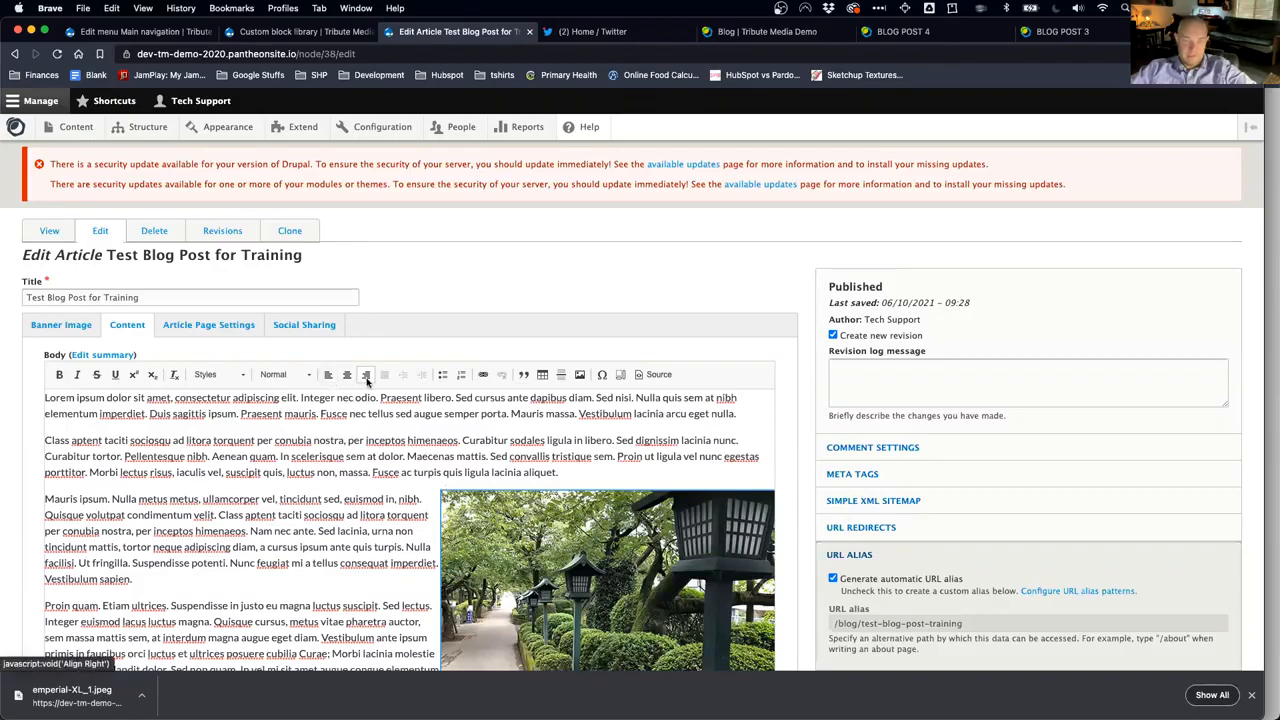
left_click(366, 376)
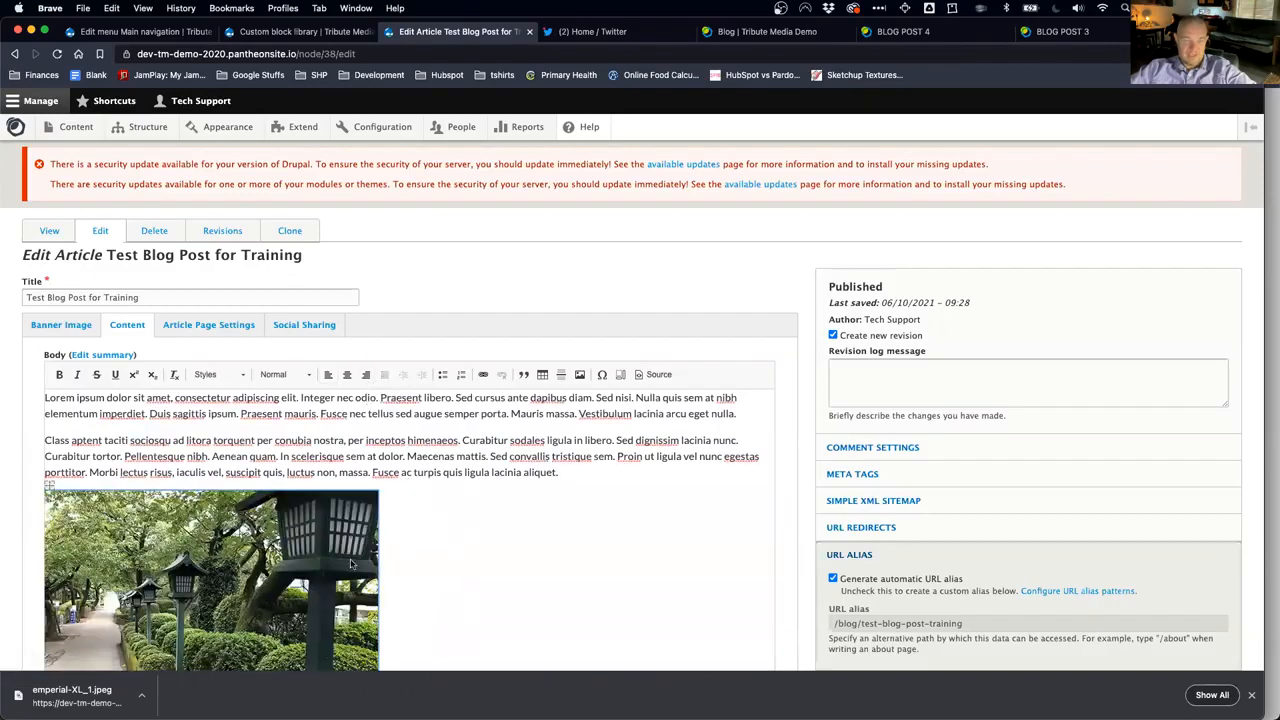
left_click(366, 374)
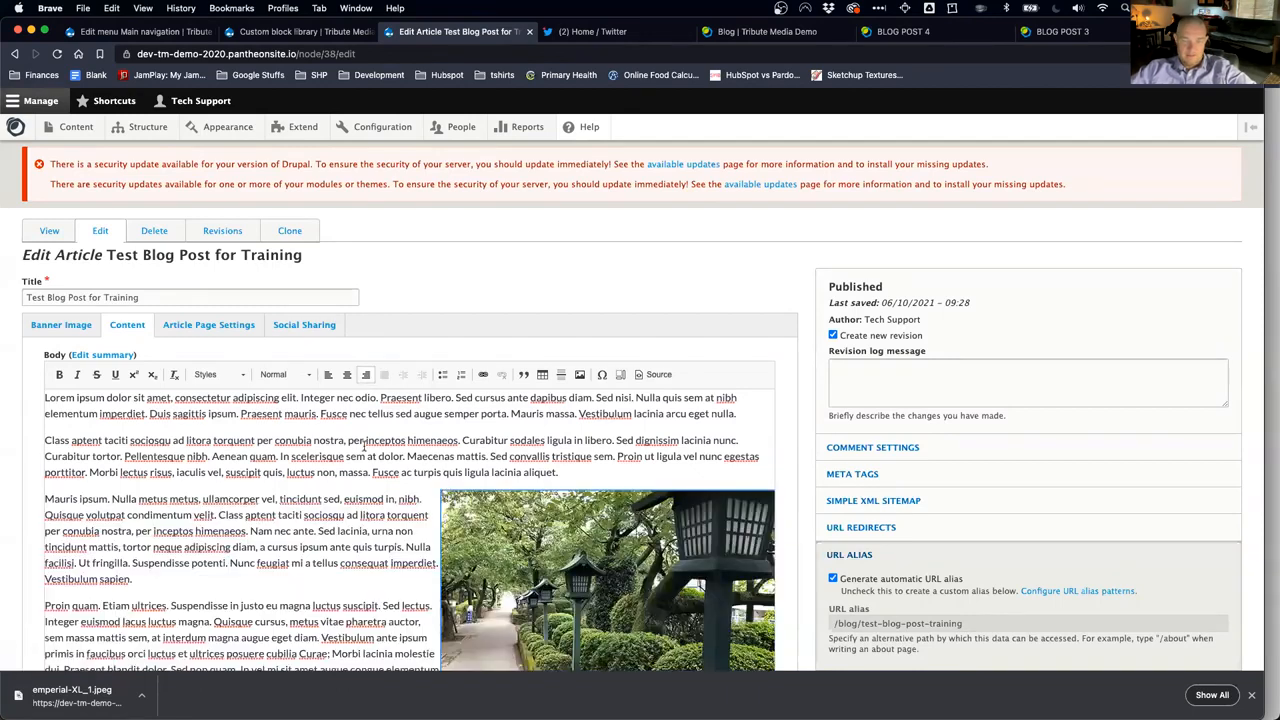
Step: Save the article and check the published page's lamp image placement
scroll(241, 590, "down", 5)
left_click(221, 599)
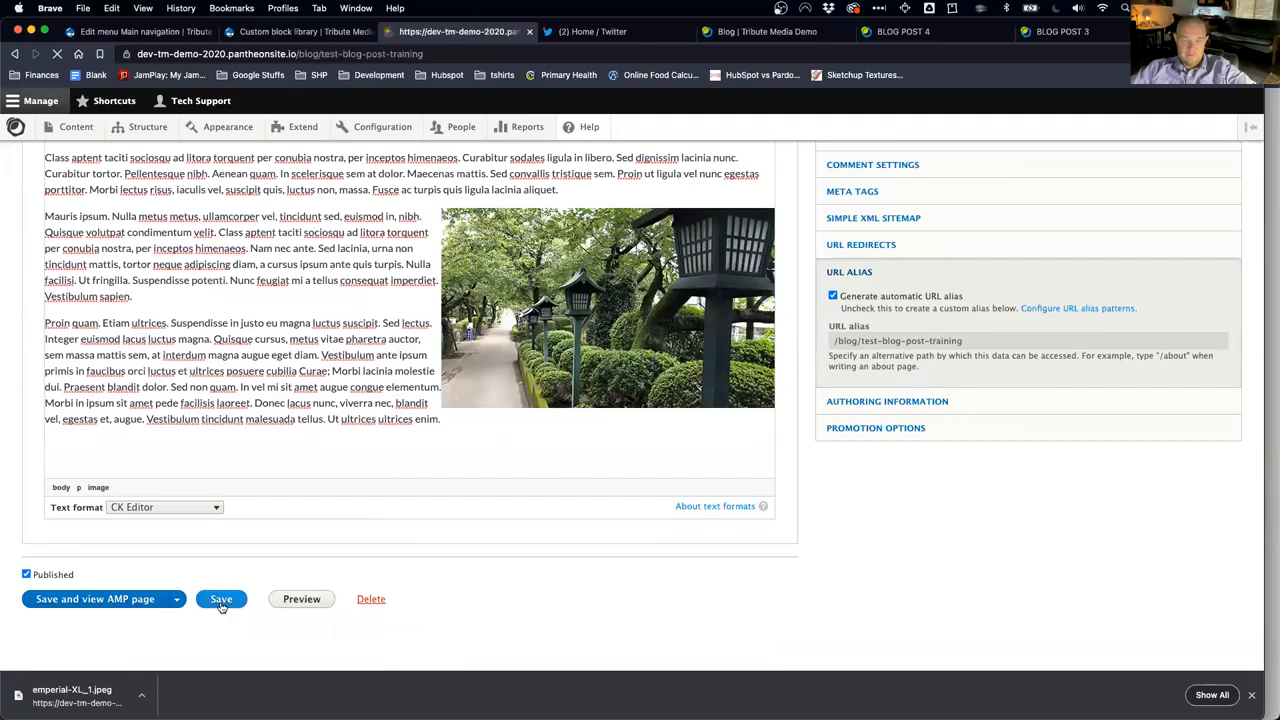
scroll(368, 553, "down", 5)
scroll(368, 553, "down", 5)
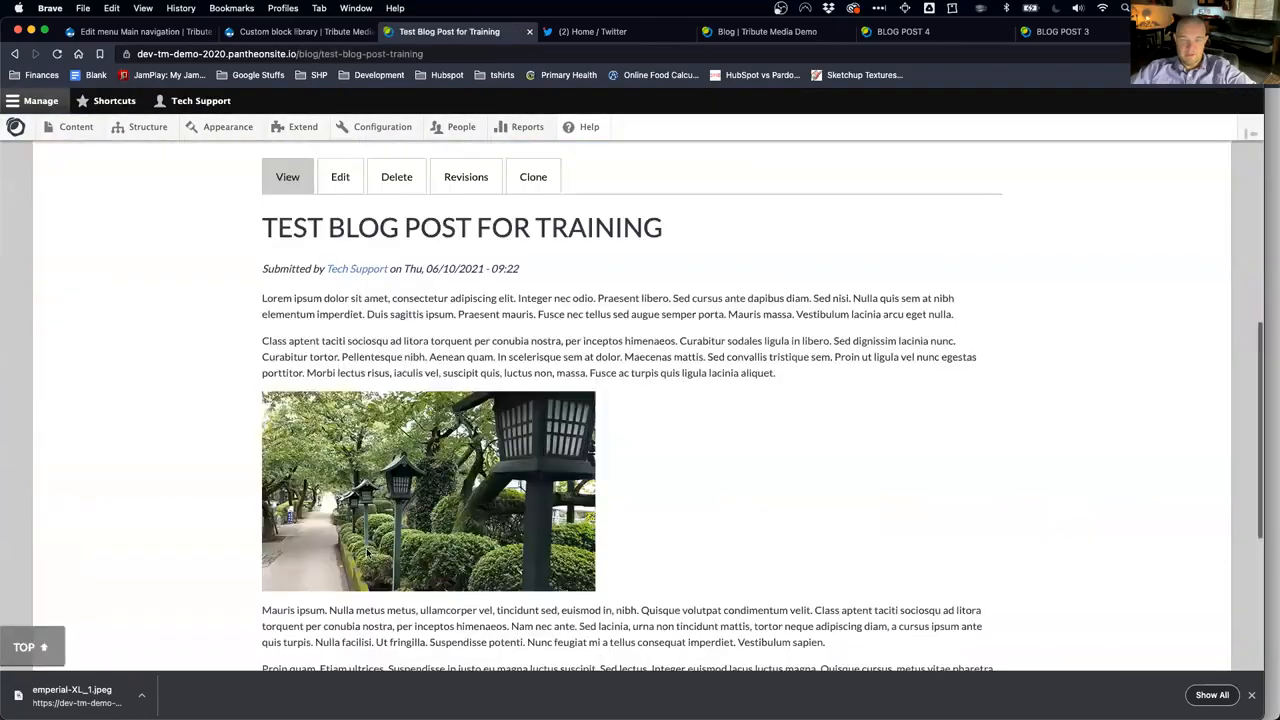
scroll(368, 553, "up", 2)
Step: Replace the lamp image's img-fluid CSS class with 'float right' in its advanced properties
left_click(341, 281)
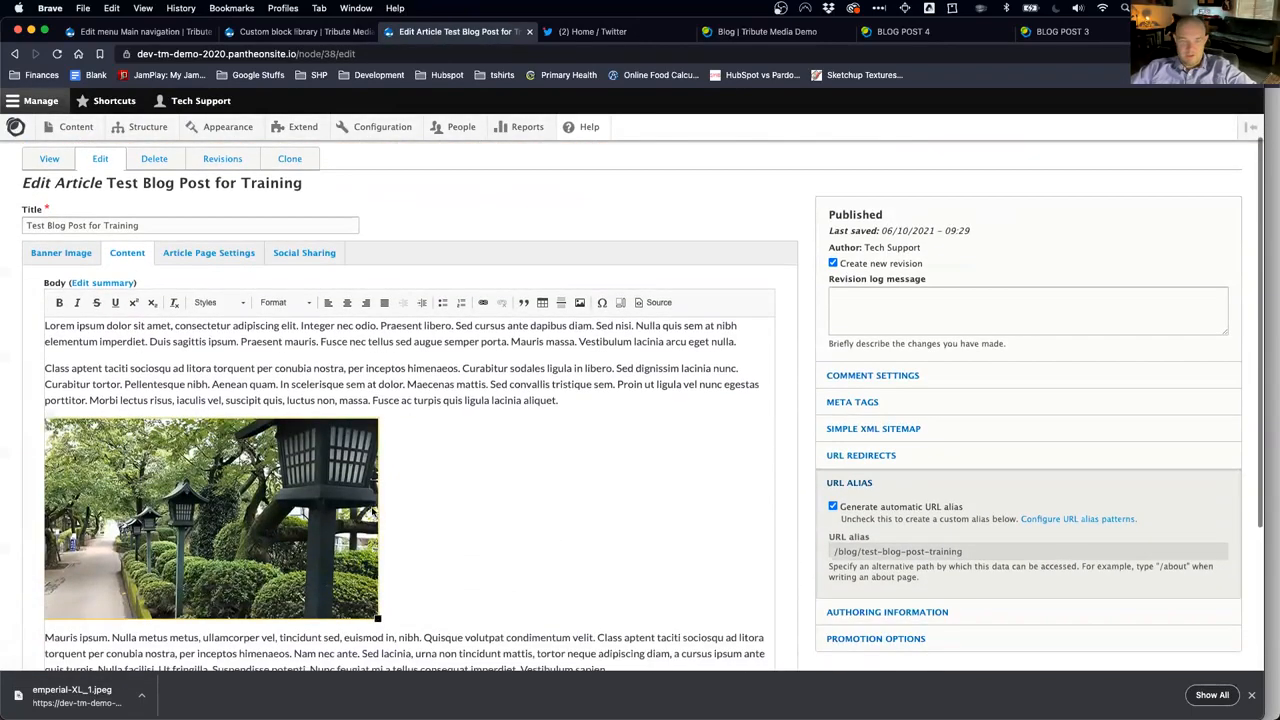
left_click(352, 508)
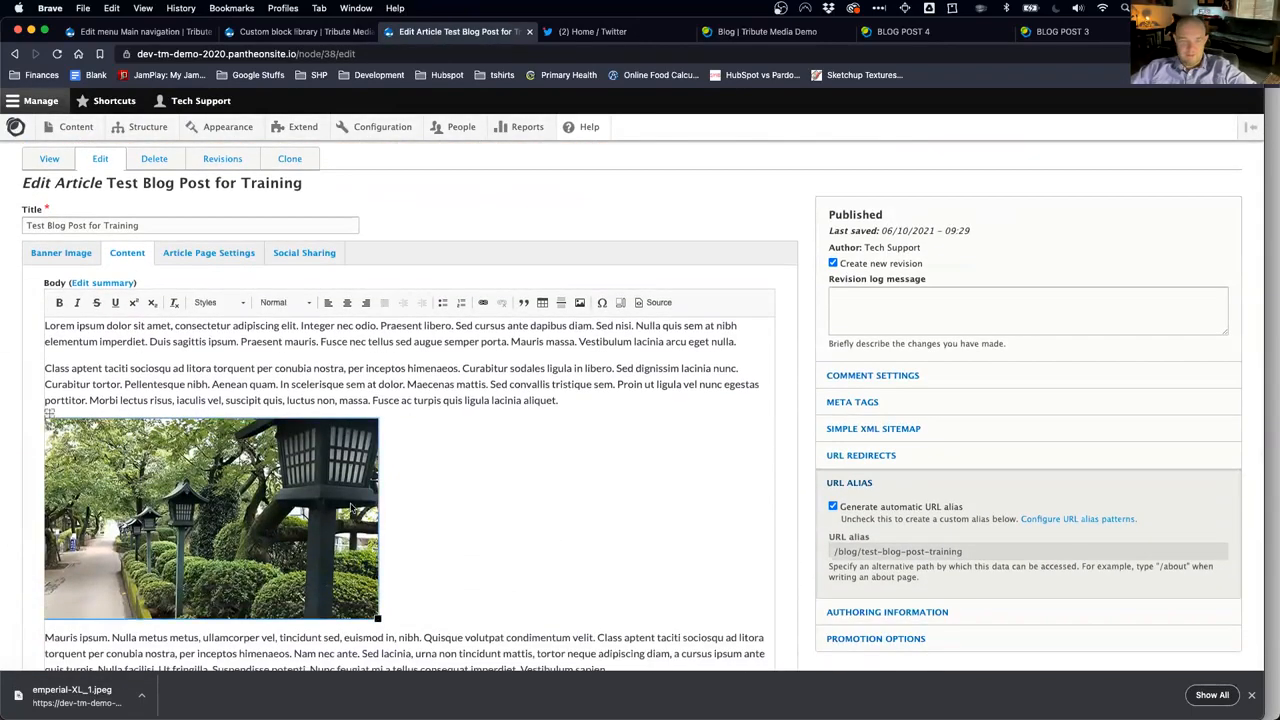
double_click(352, 508)
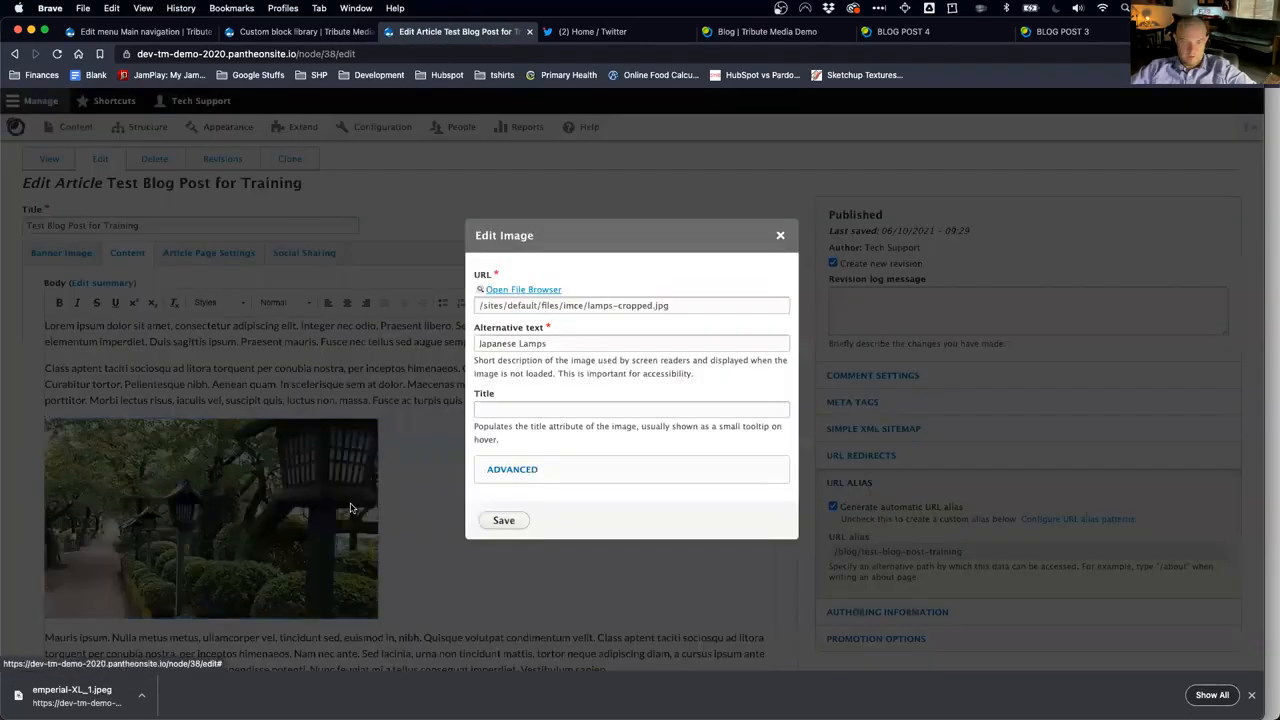
left_click(528, 471)
triple_click(540, 510)
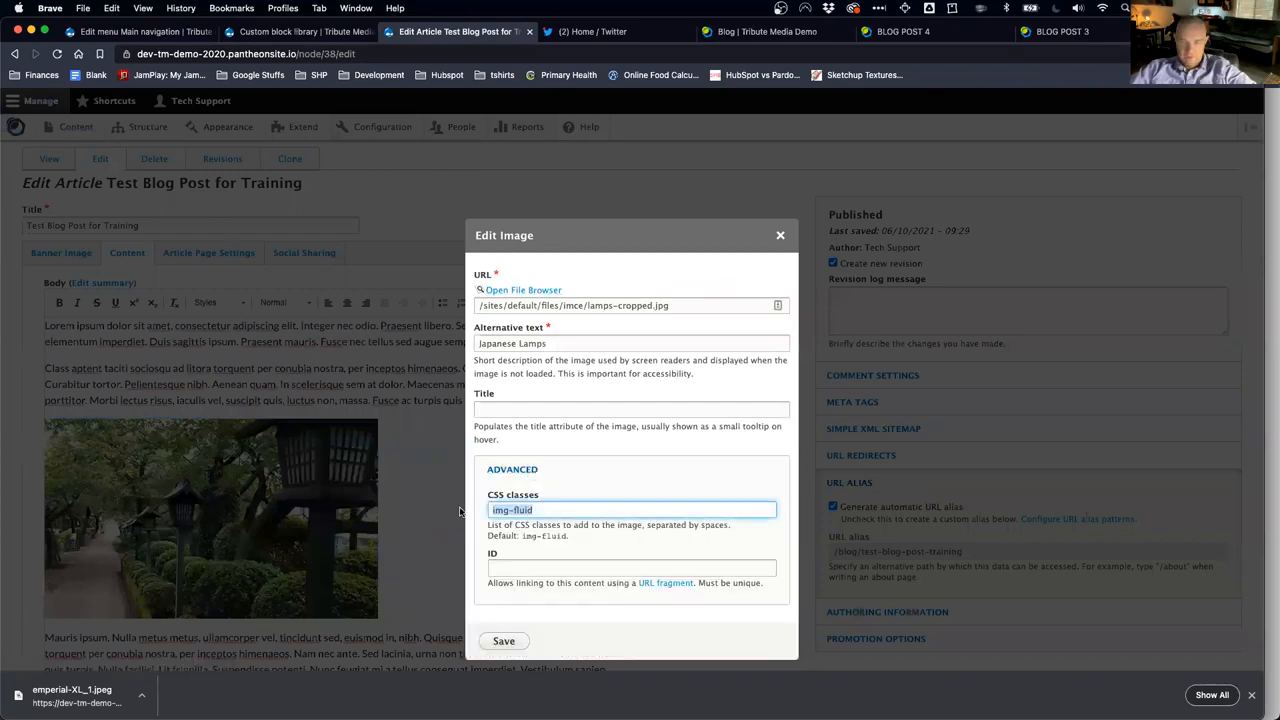
type("float right")
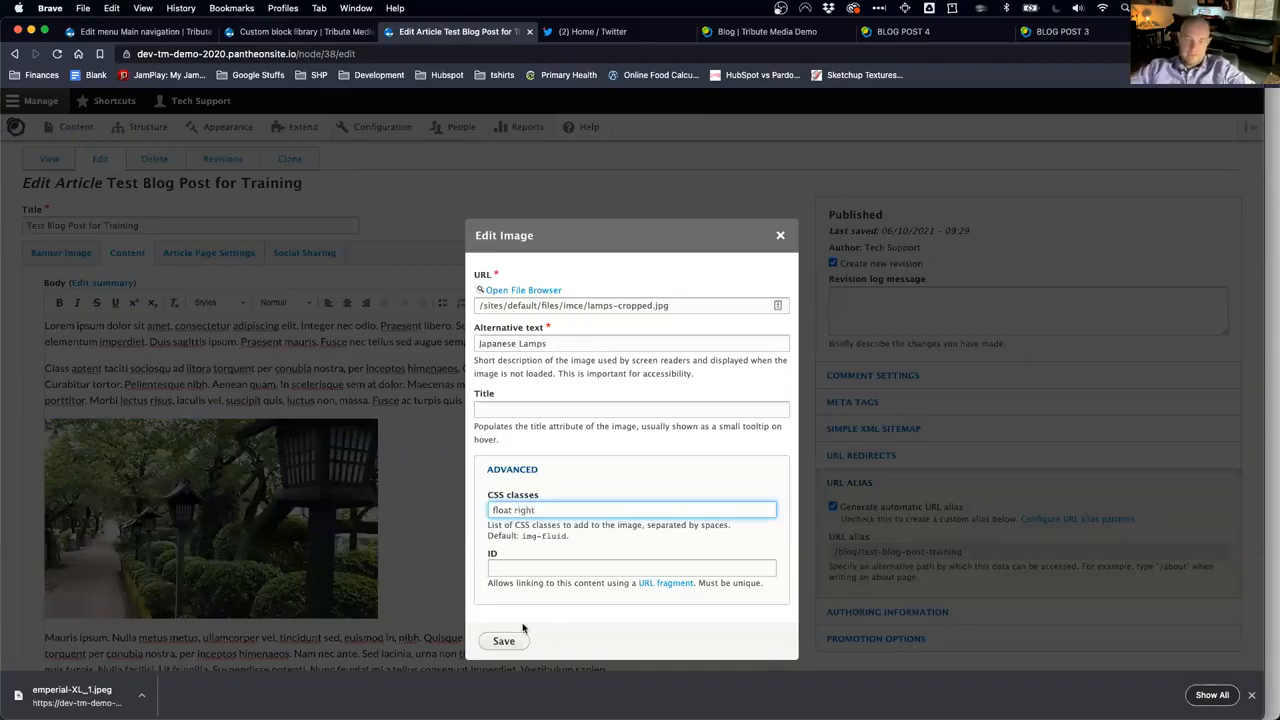
left_click(505, 641)
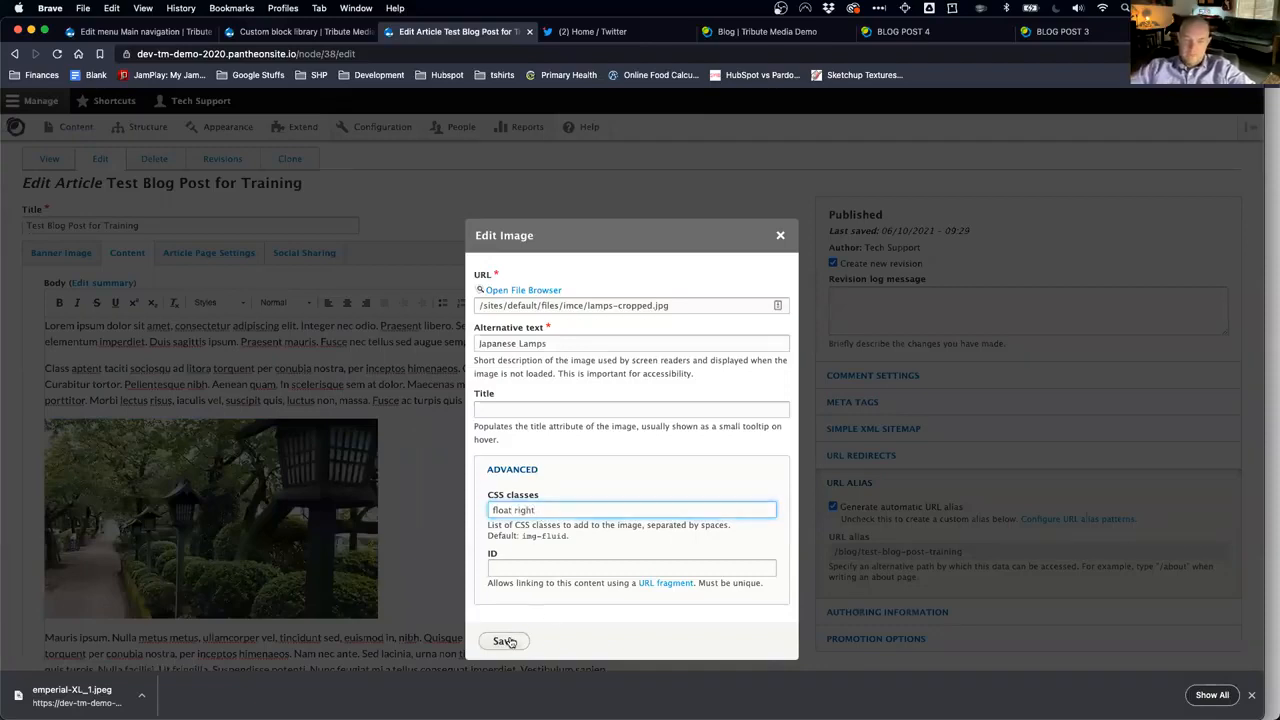
Step: Save the article and review the floated lamp image on the published page
scroll(470, 610, "down", 5)
scroll(443, 616, "down", 3)
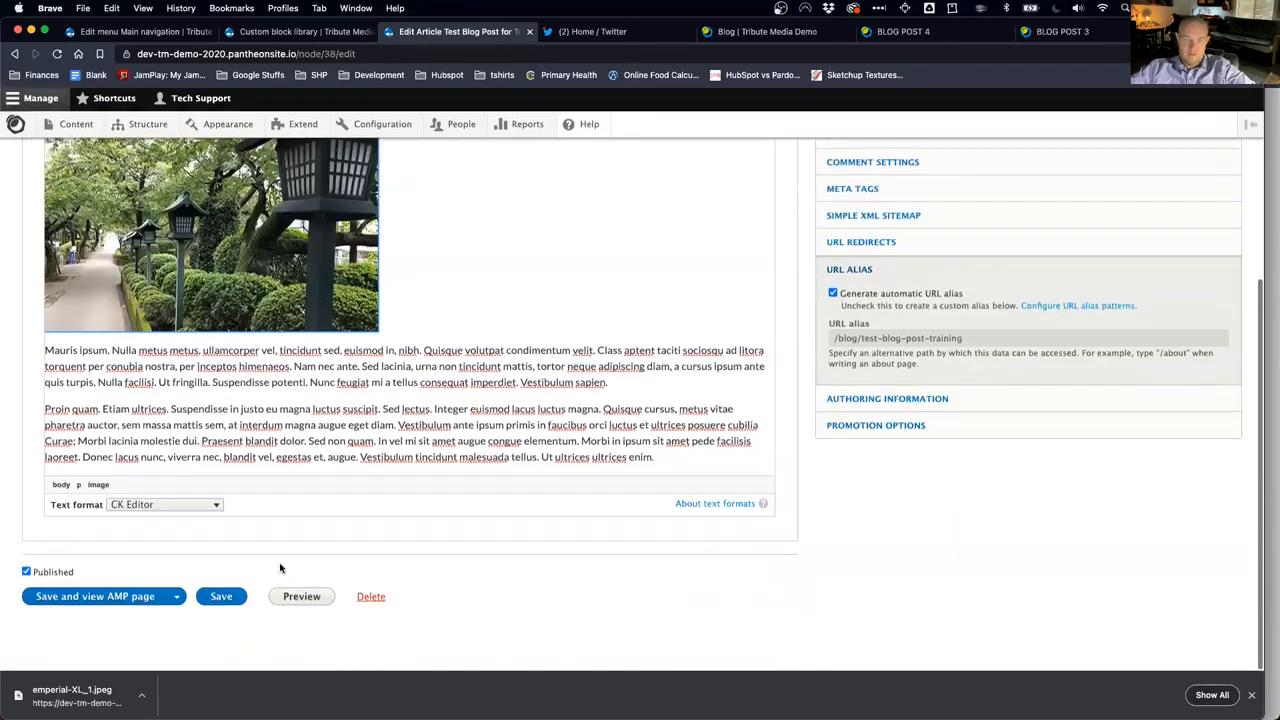
left_click(228, 599)
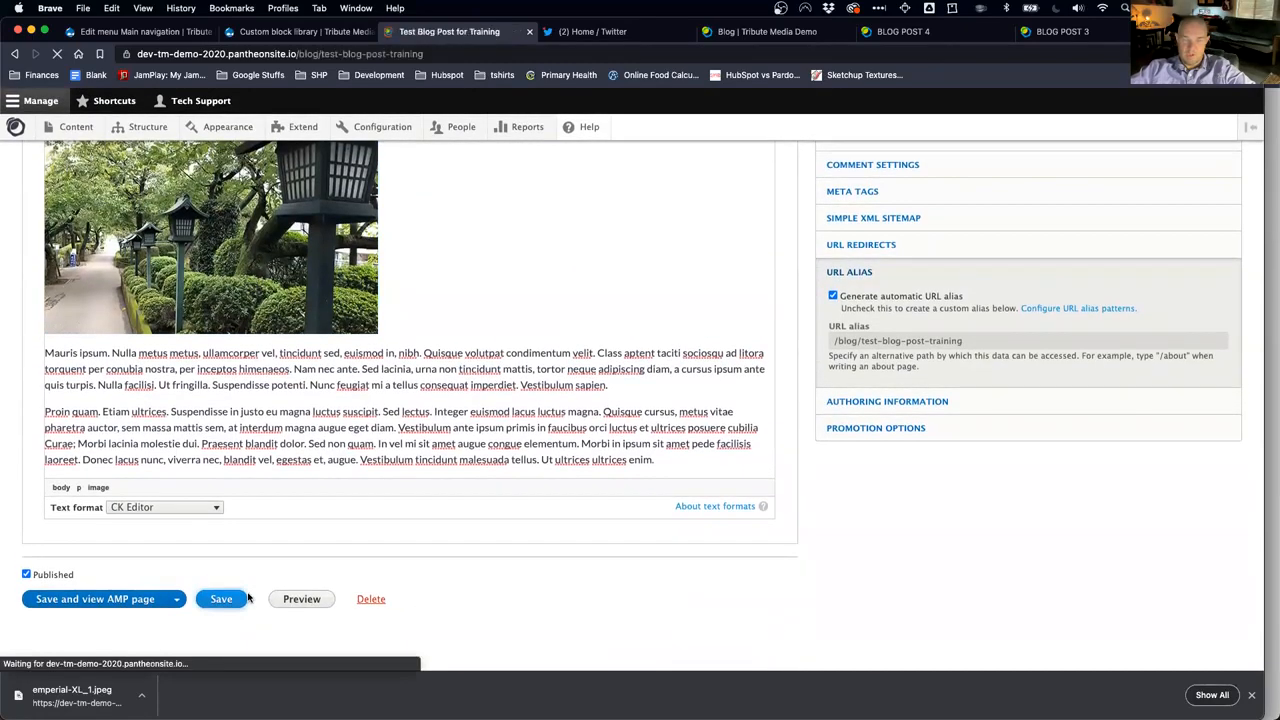
scroll(378, 525, "down", 10)
scroll(375, 528, "up", 5)
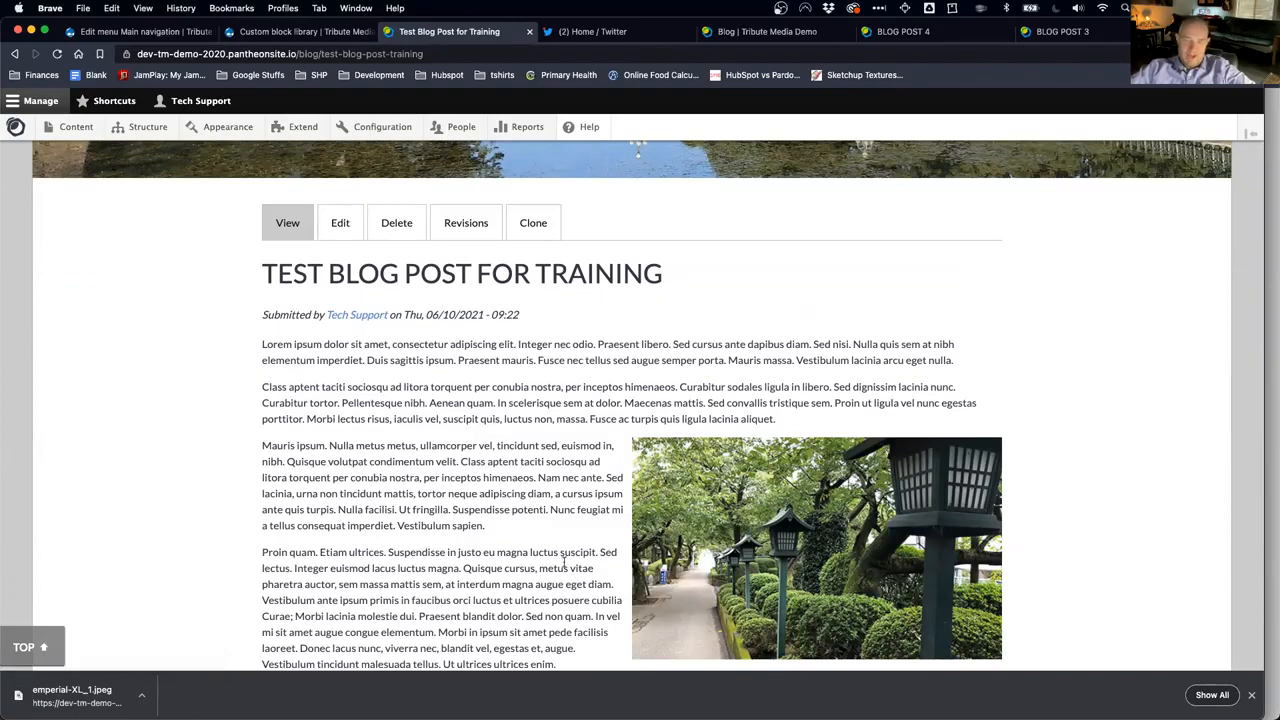
Step: Reopen the article and open the lamp image's properties several times, closing without changes
left_click(338, 225)
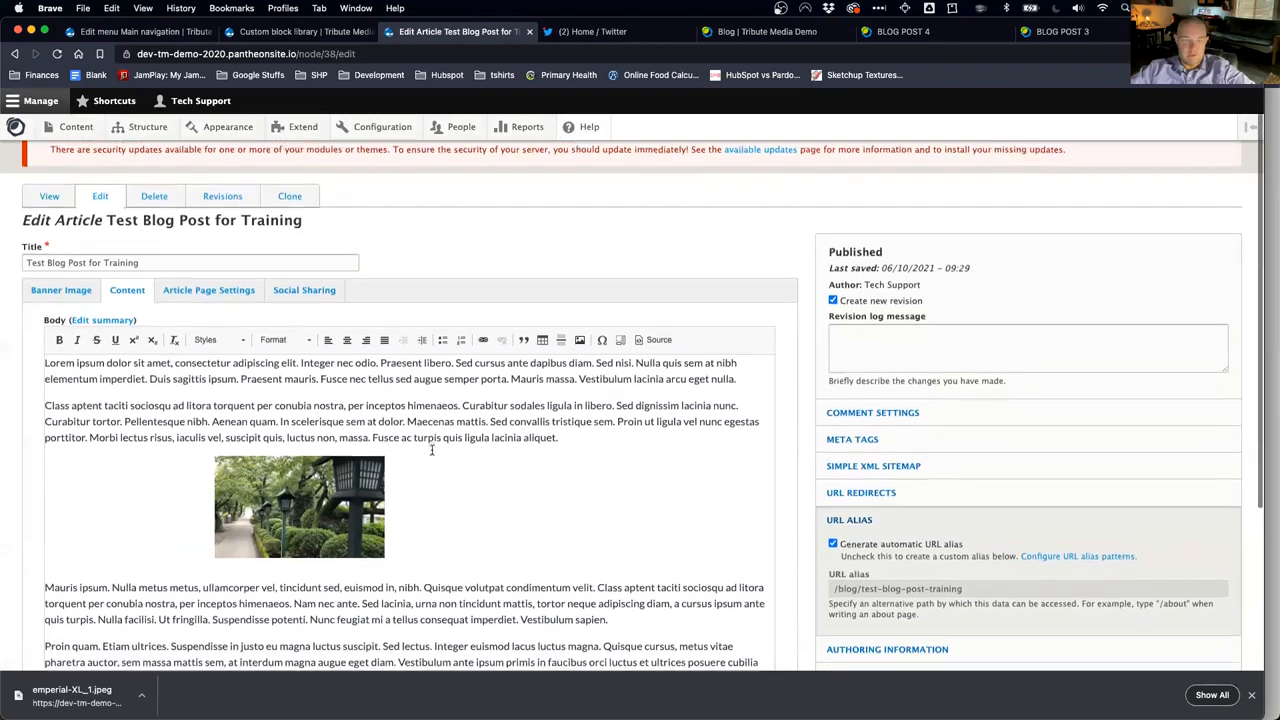
left_click(316, 510)
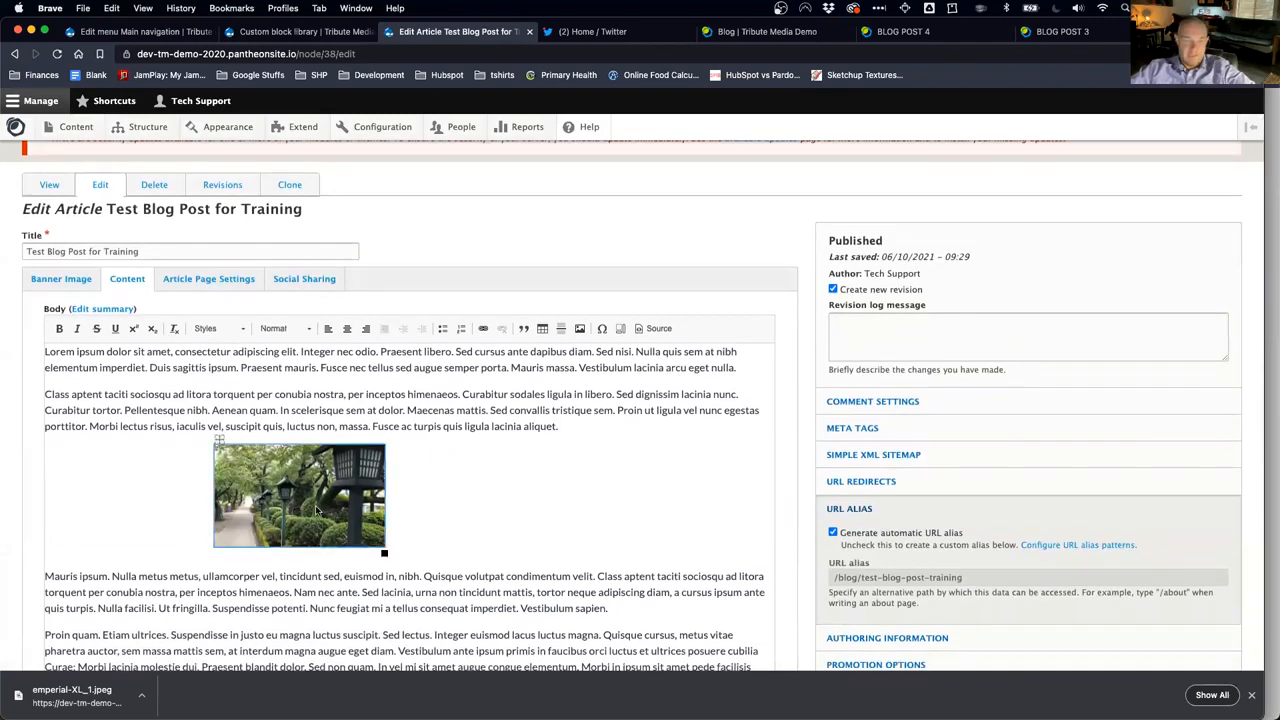
double_click(316, 510)
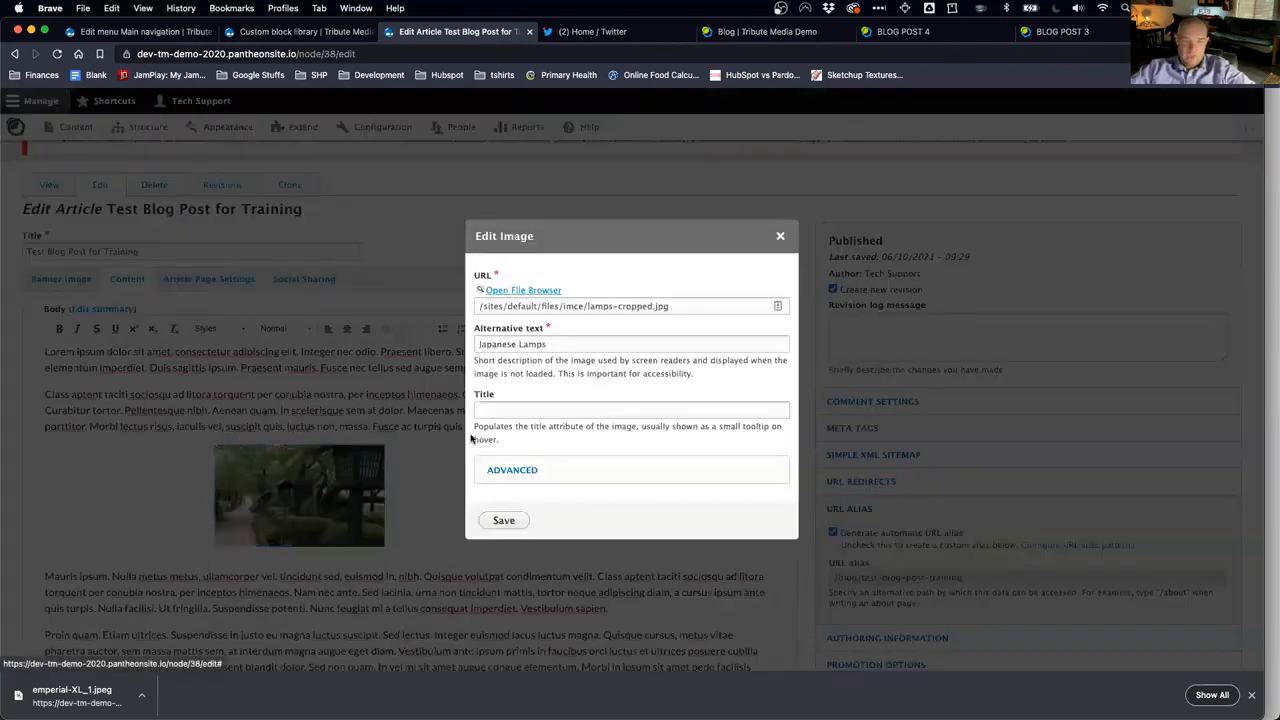
left_click(512, 470)
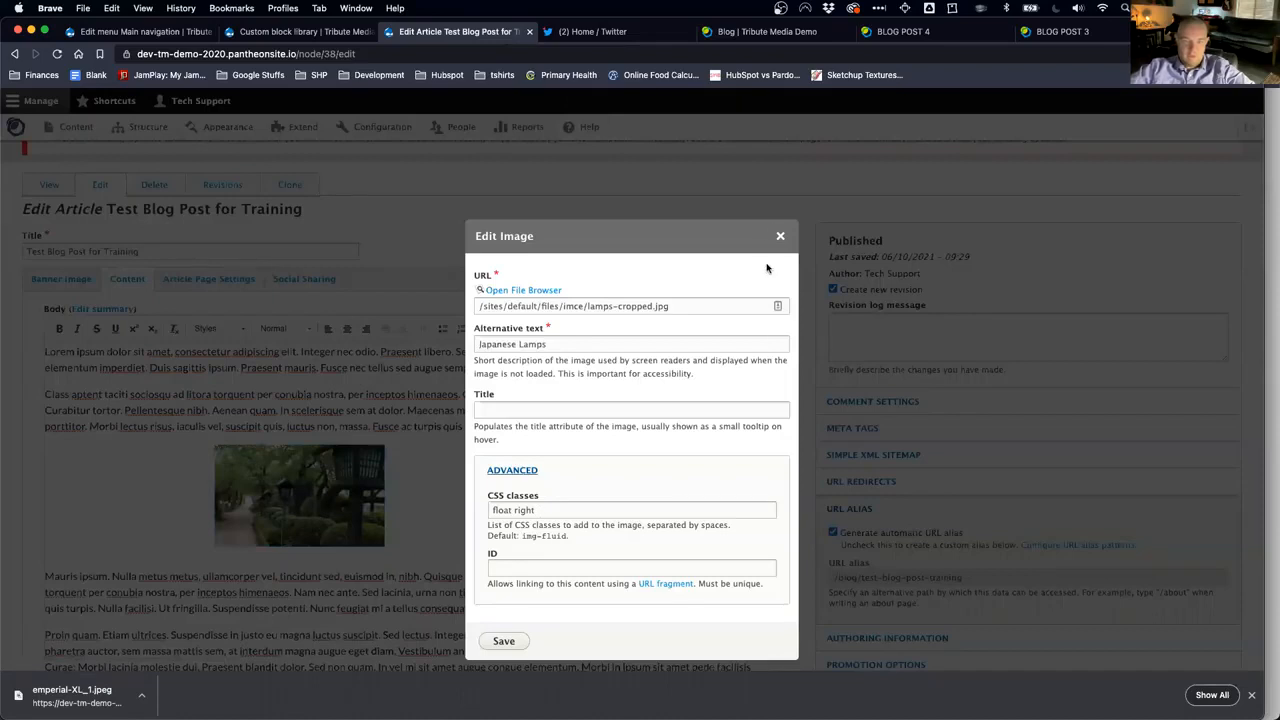
left_click(780, 236)
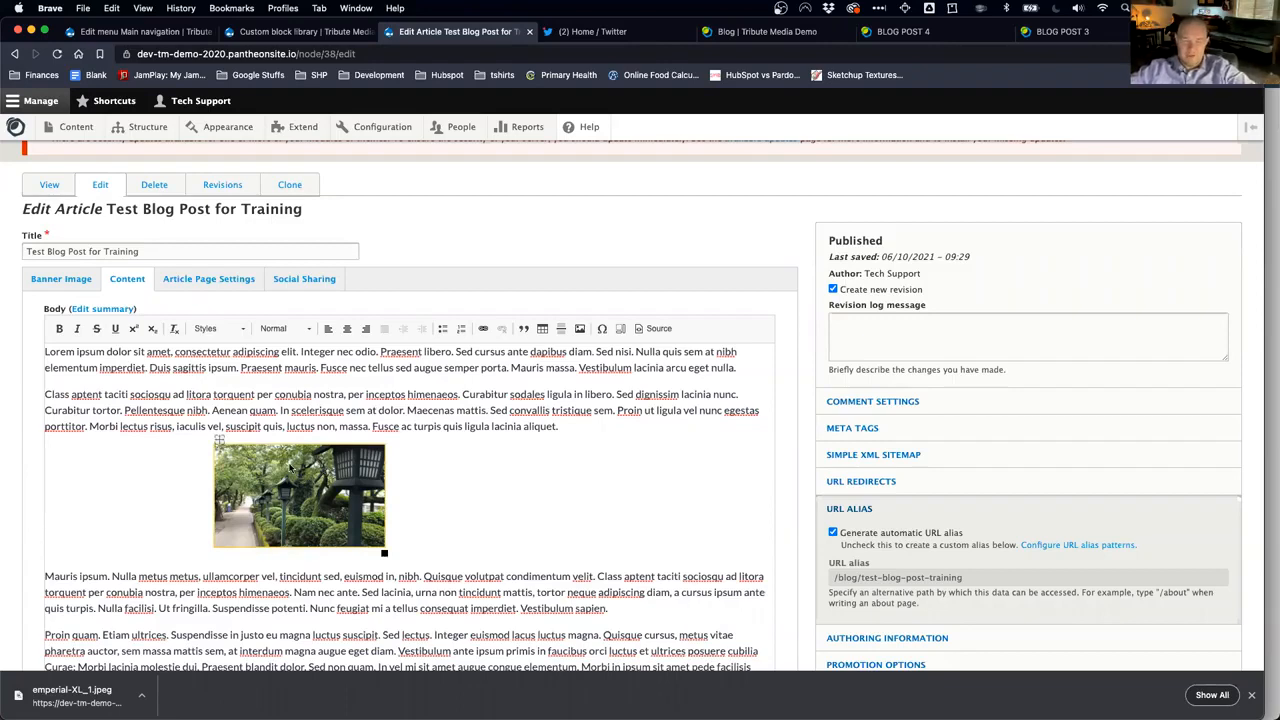
double_click(326, 470)
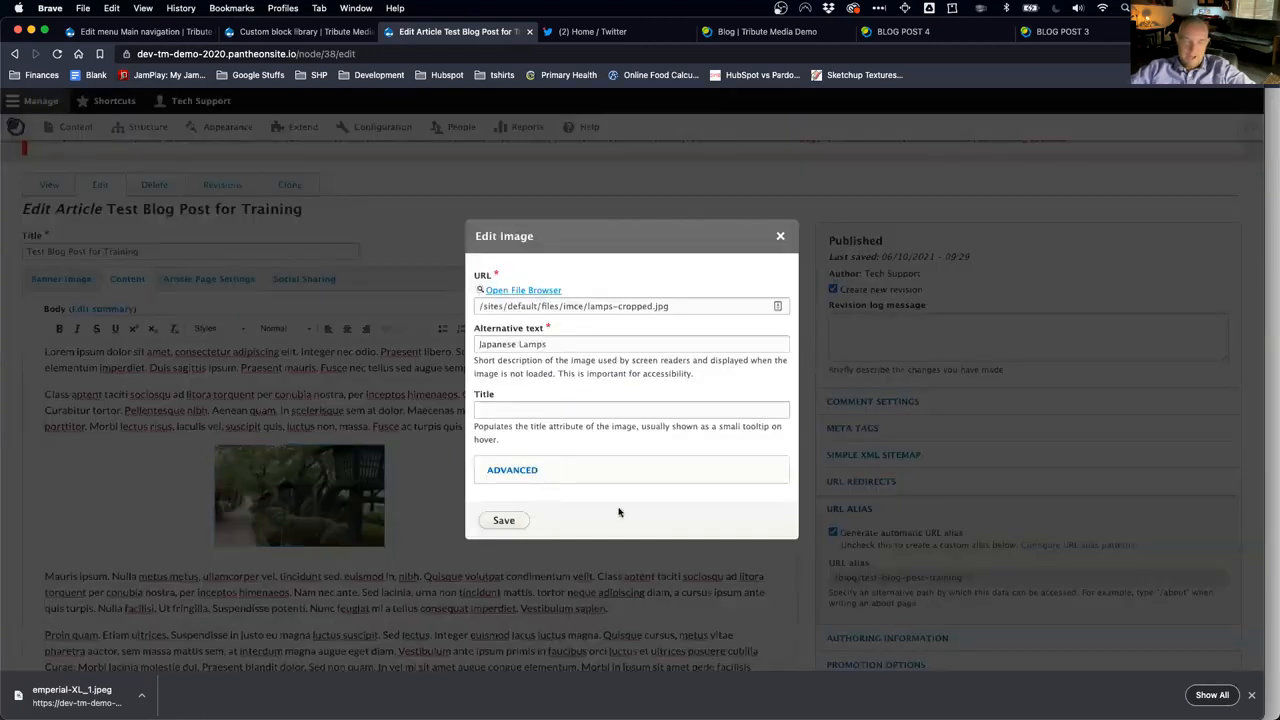
left_click(780, 237)
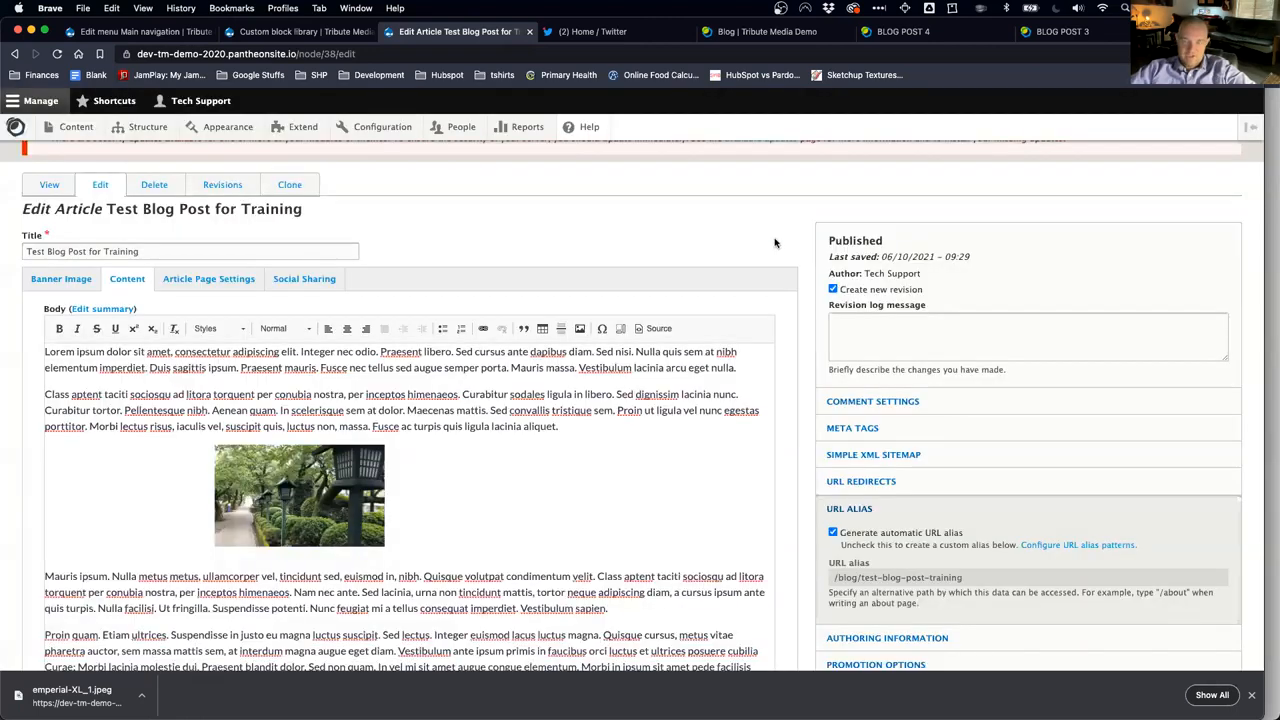
double_click(320, 512)
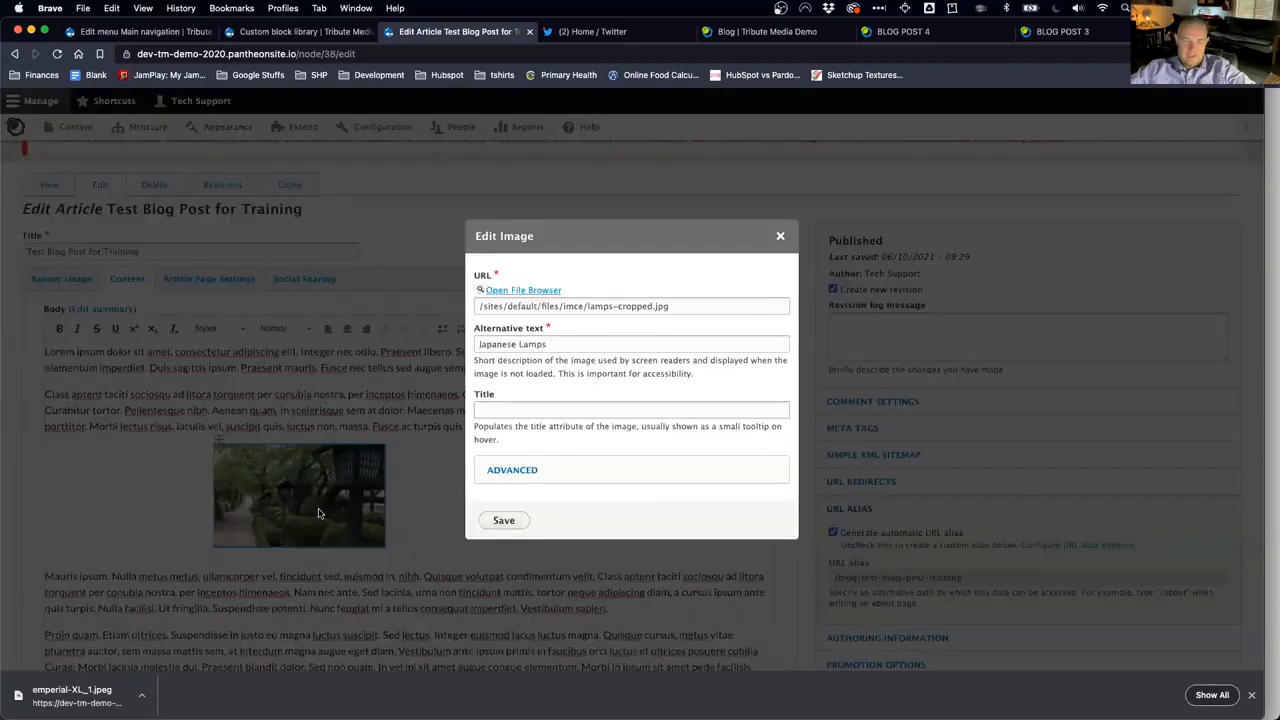
left_click(781, 237)
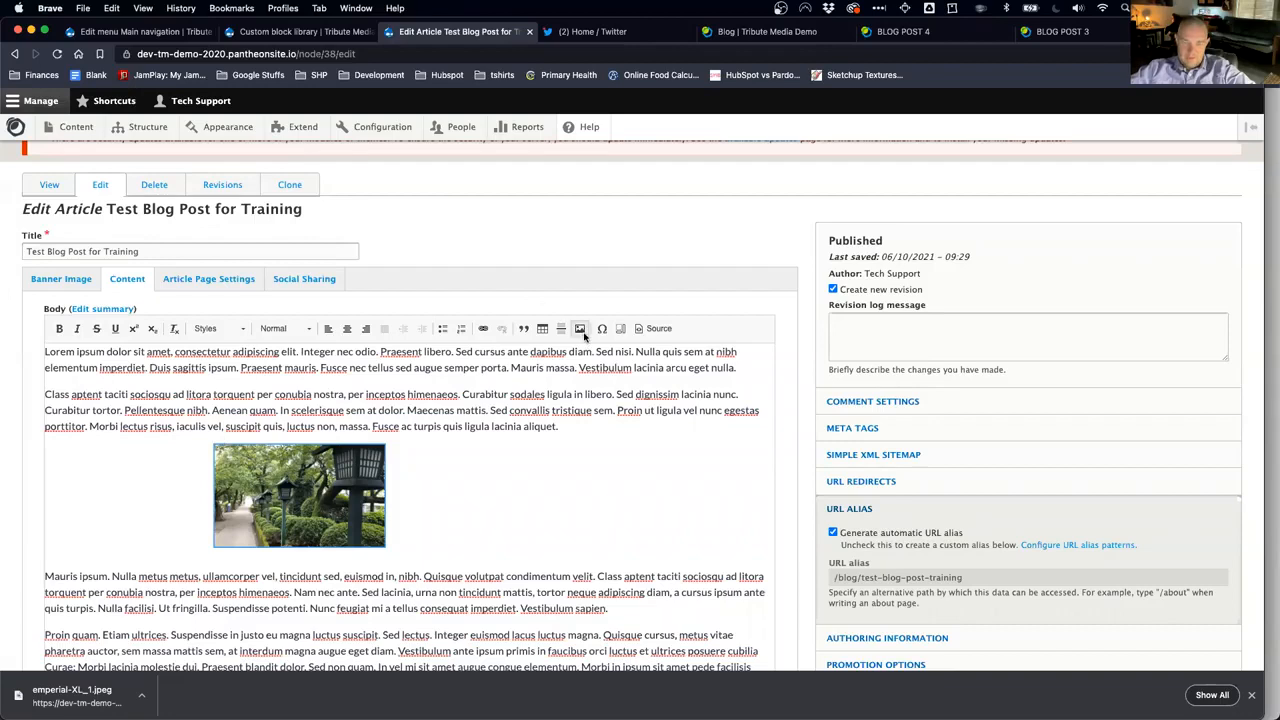
left_click(579, 329)
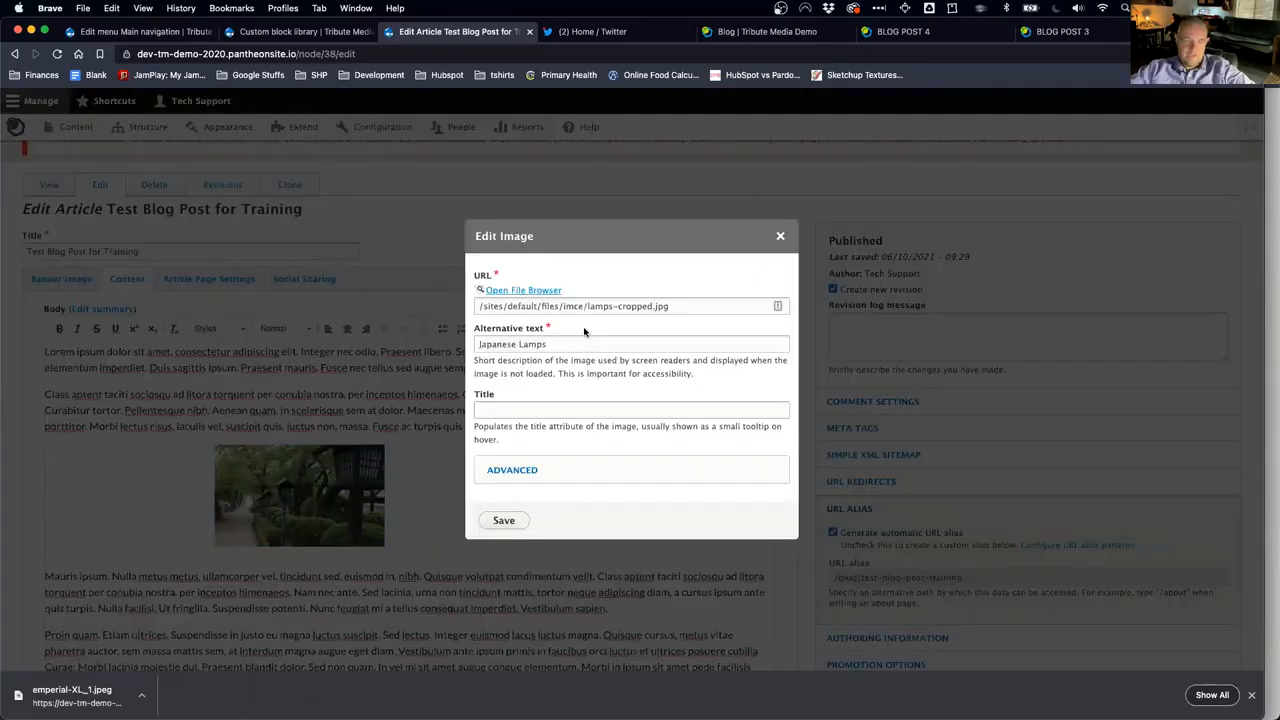
left_click(781, 236)
Step: Change the lamp image's CSS class from 'float right' to 'float left' and save the article
double_click(258, 505)
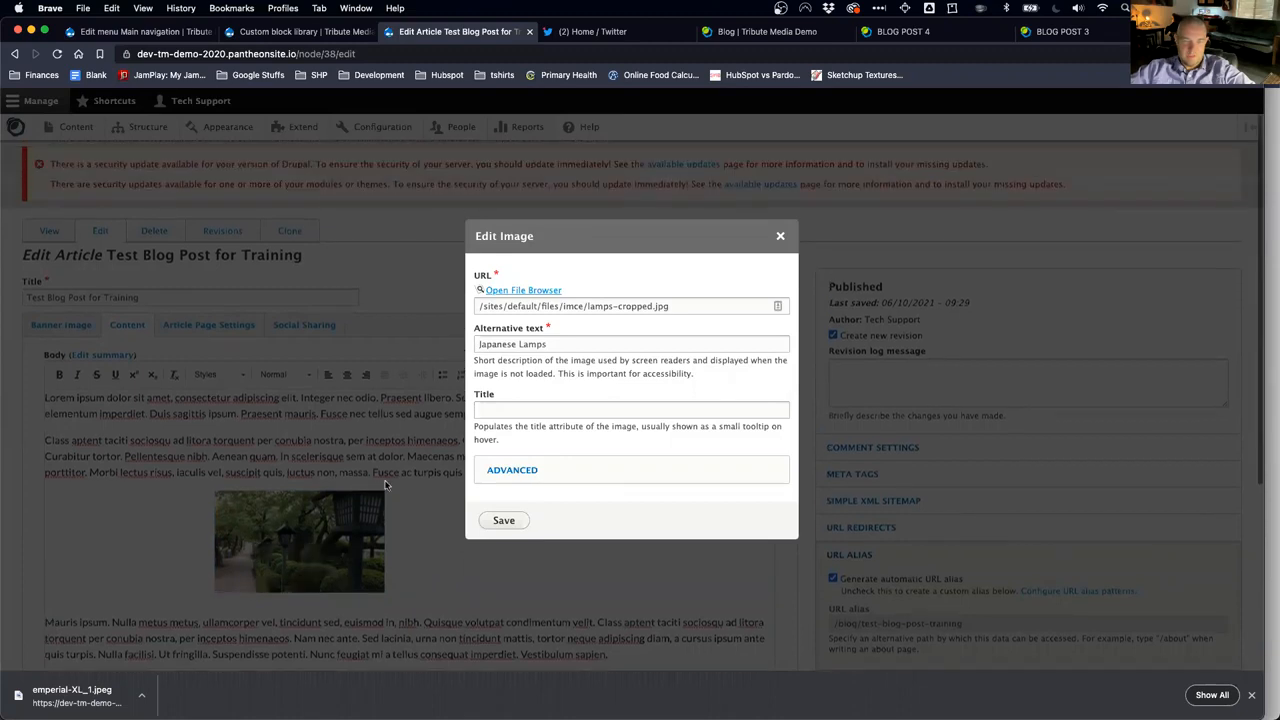
left_click(532, 473)
left_click_drag(546, 511, 448, 504)
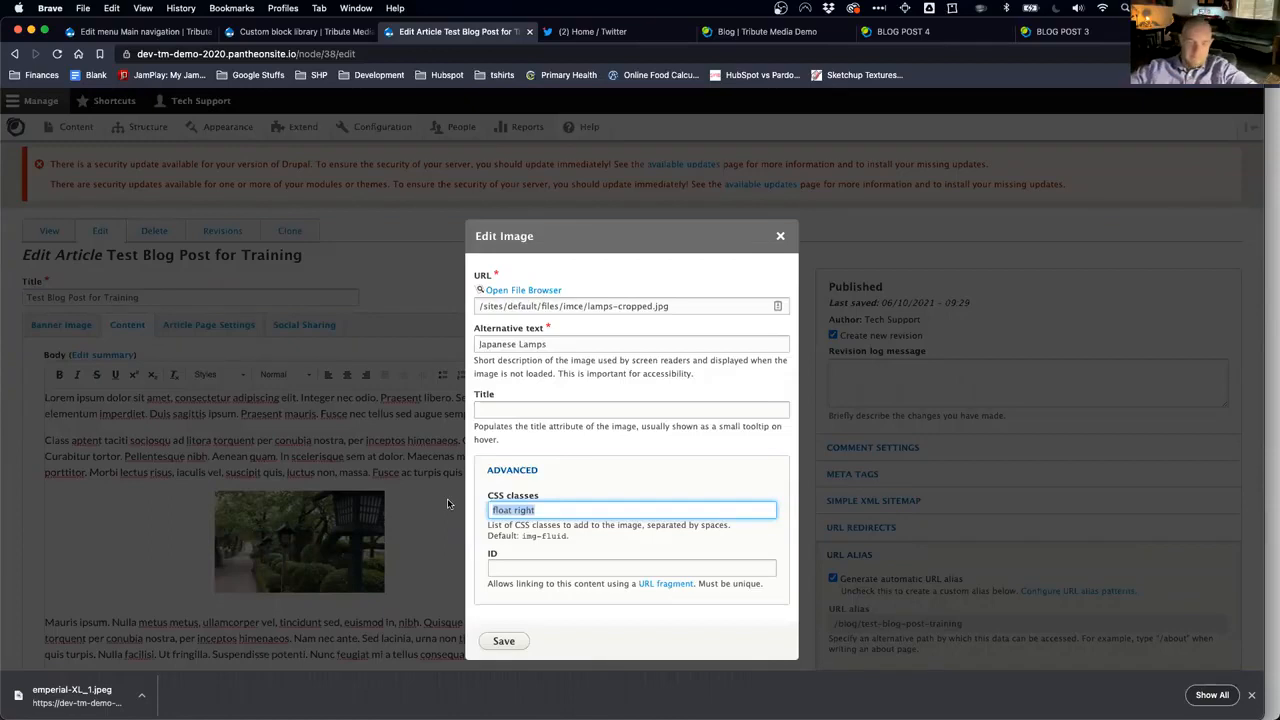
double_click(524, 511)
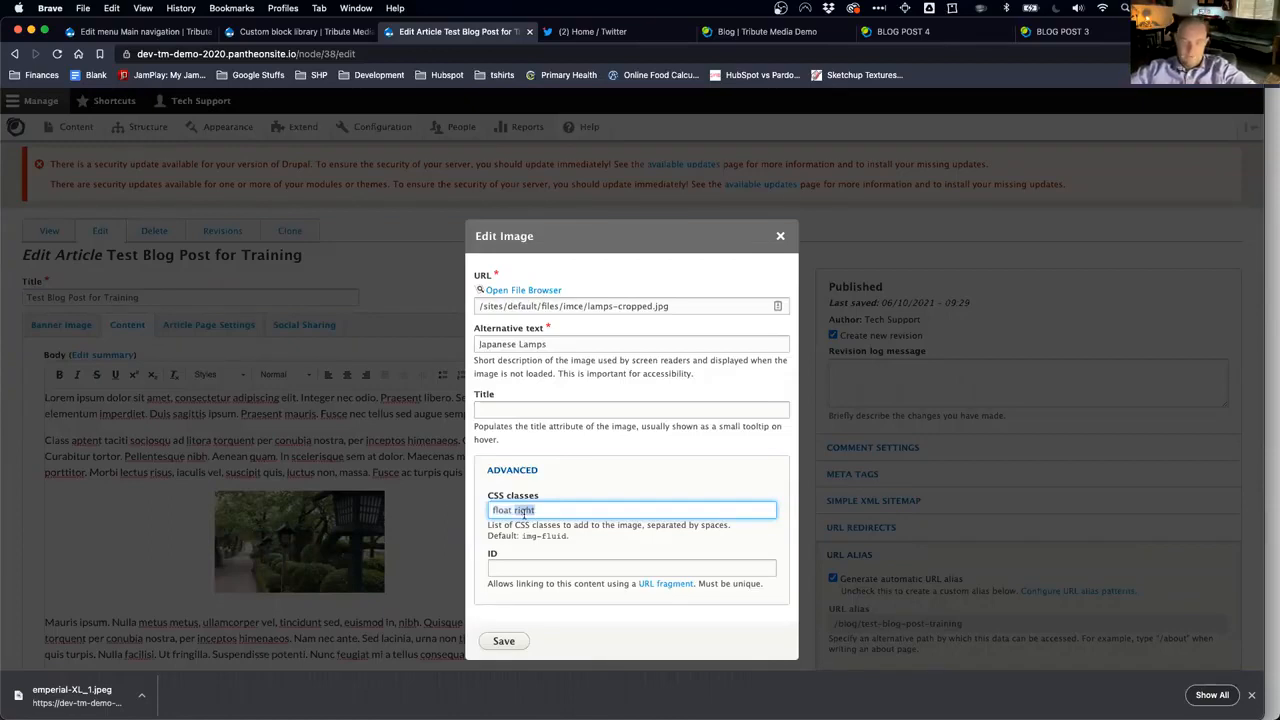
type("left")
left_click(504, 640)
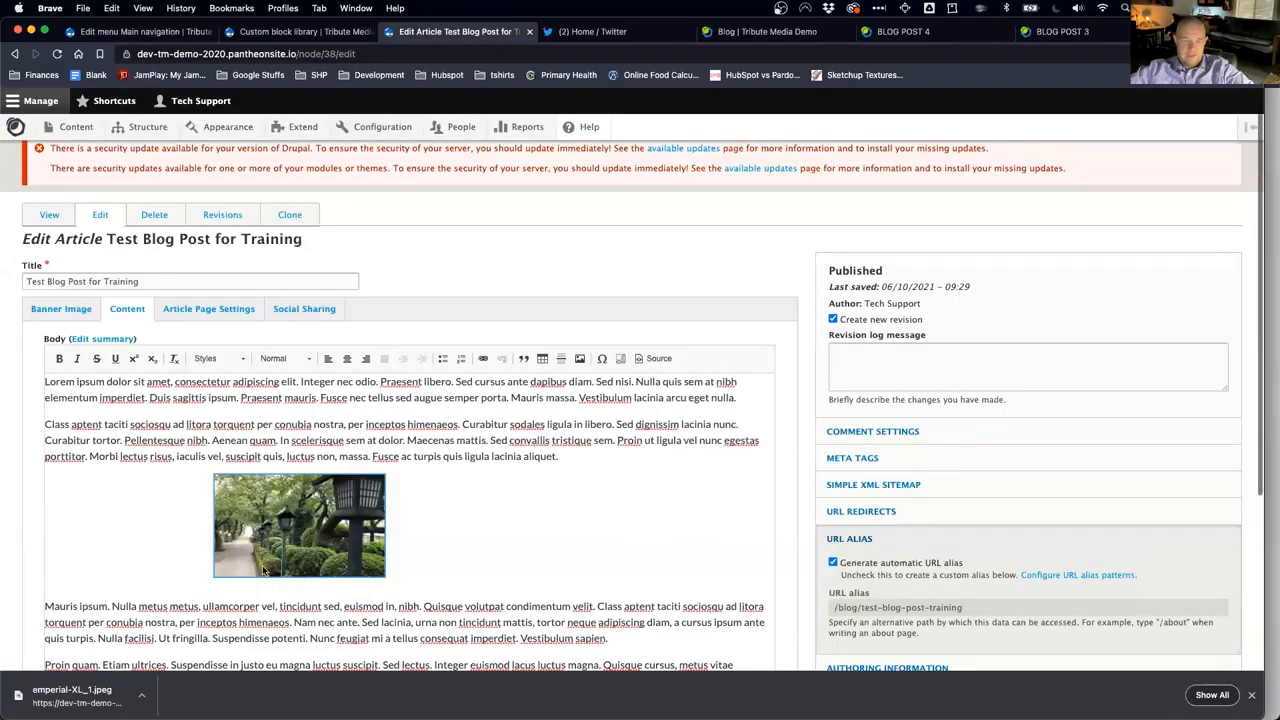
scroll(330, 580, "down", 5)
left_click(222, 599)
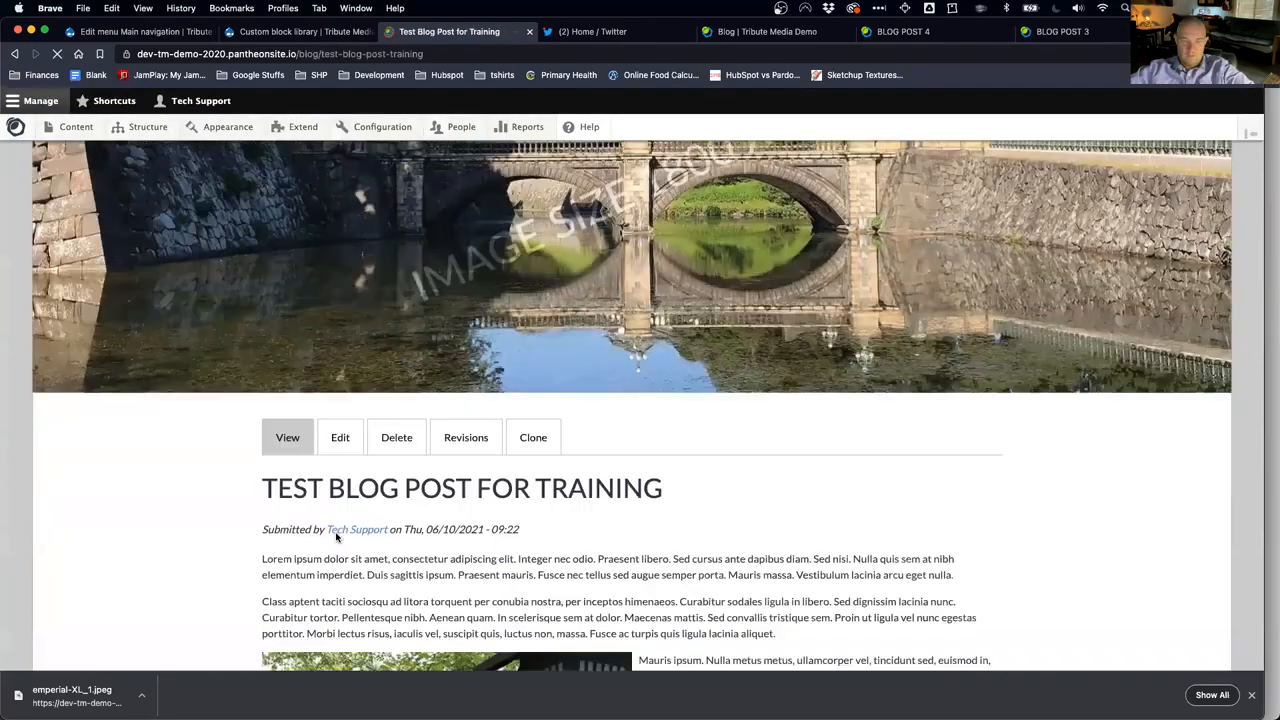
Step: Scroll up to the bridge banner, then back down to the left-floated lamps photo
scroll(640, 420, "up", 4)
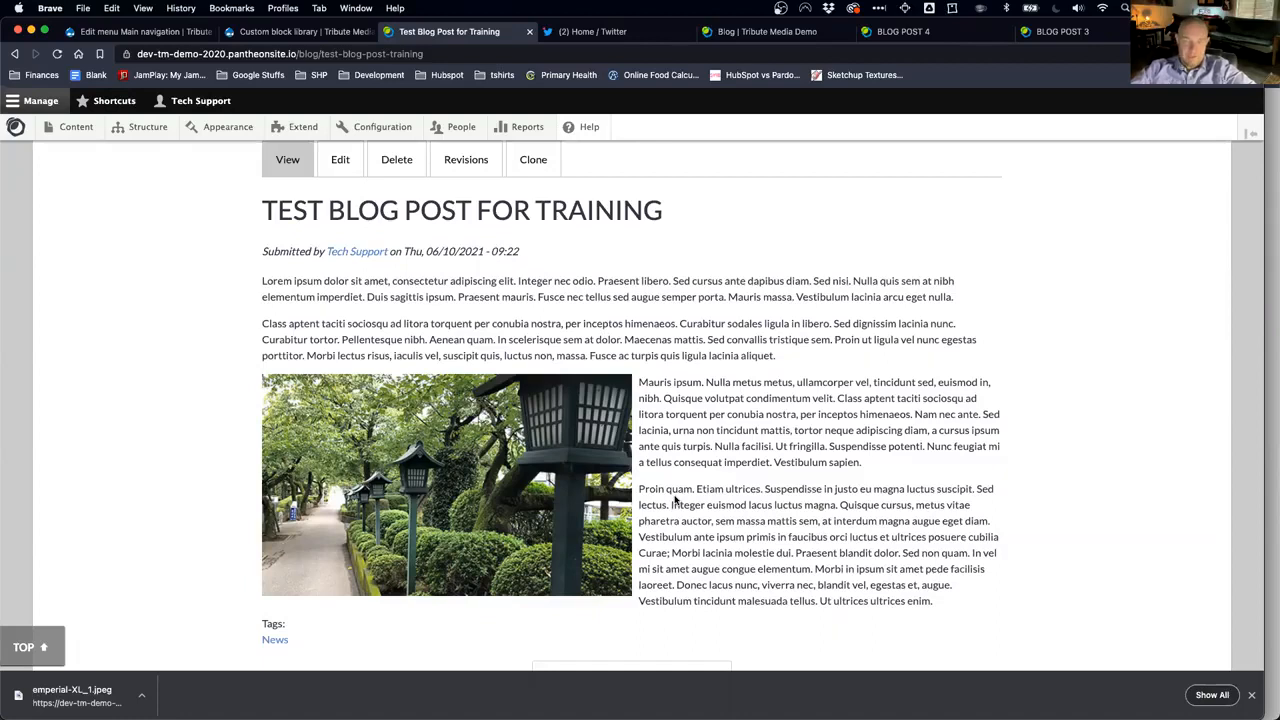
scroll(674, 501, "up", 5)
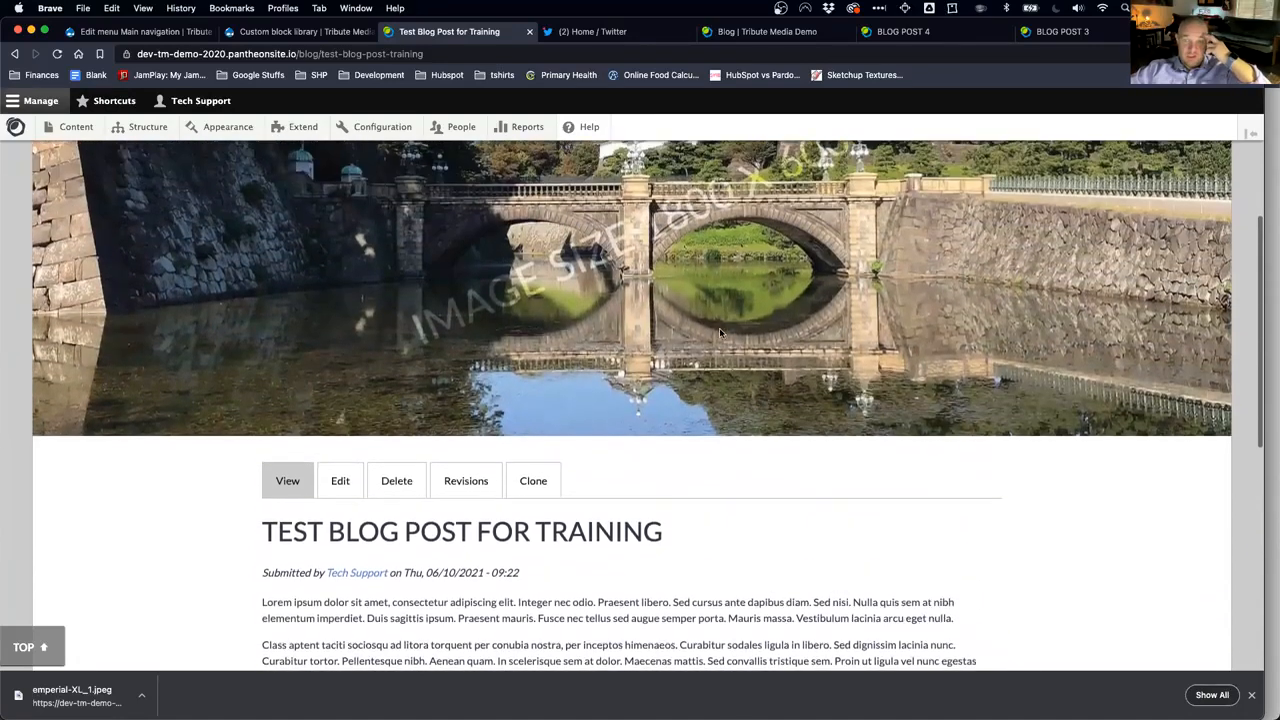
scroll(738, 370, "up", 1)
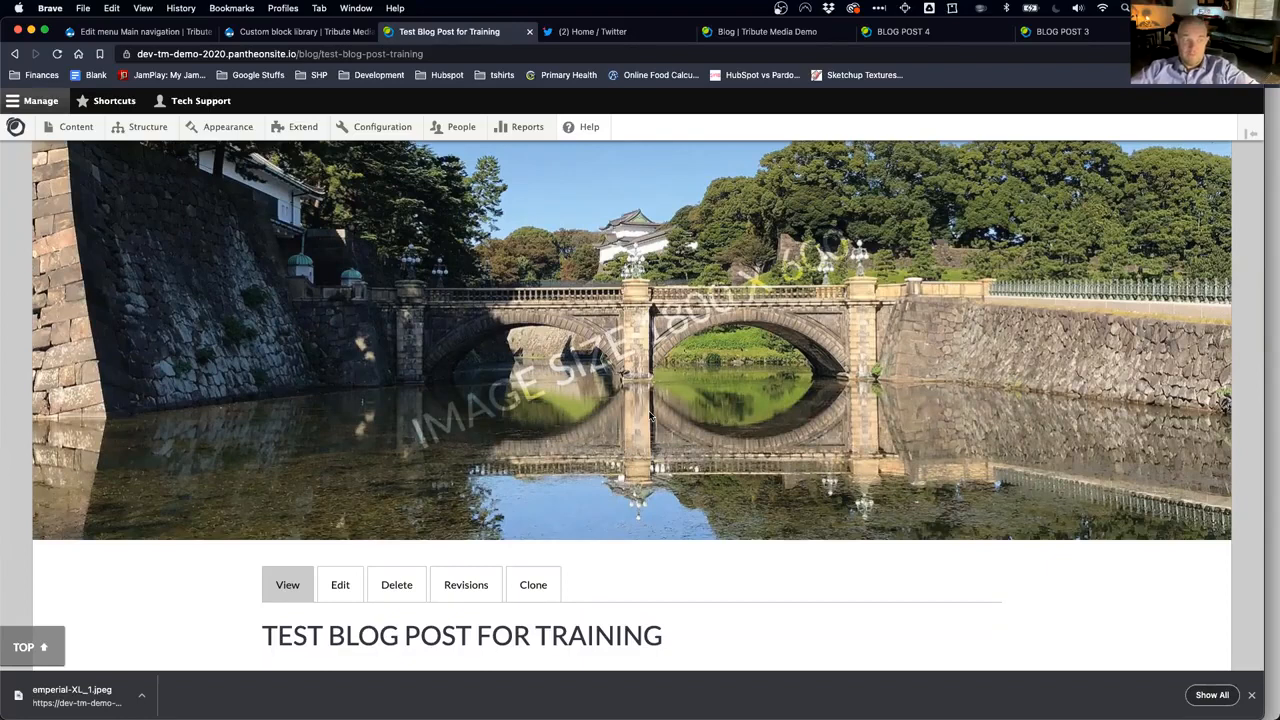
scroll(620, 466, "down", 5)
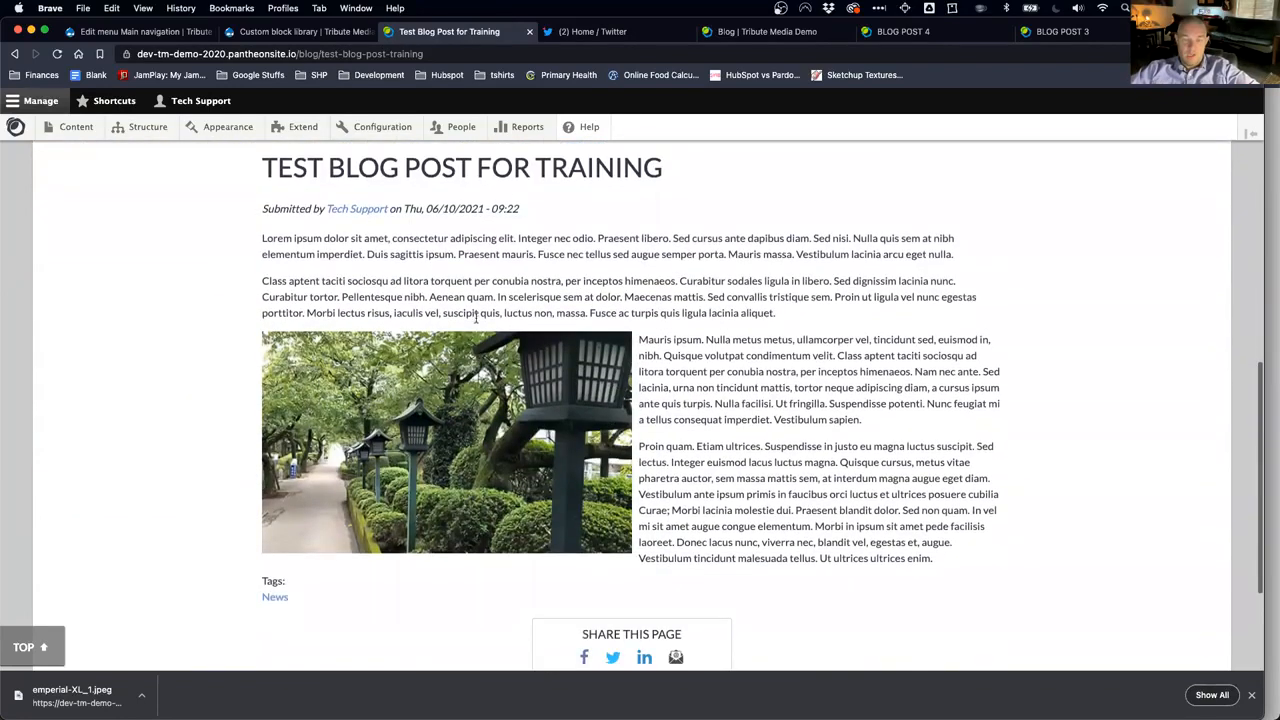
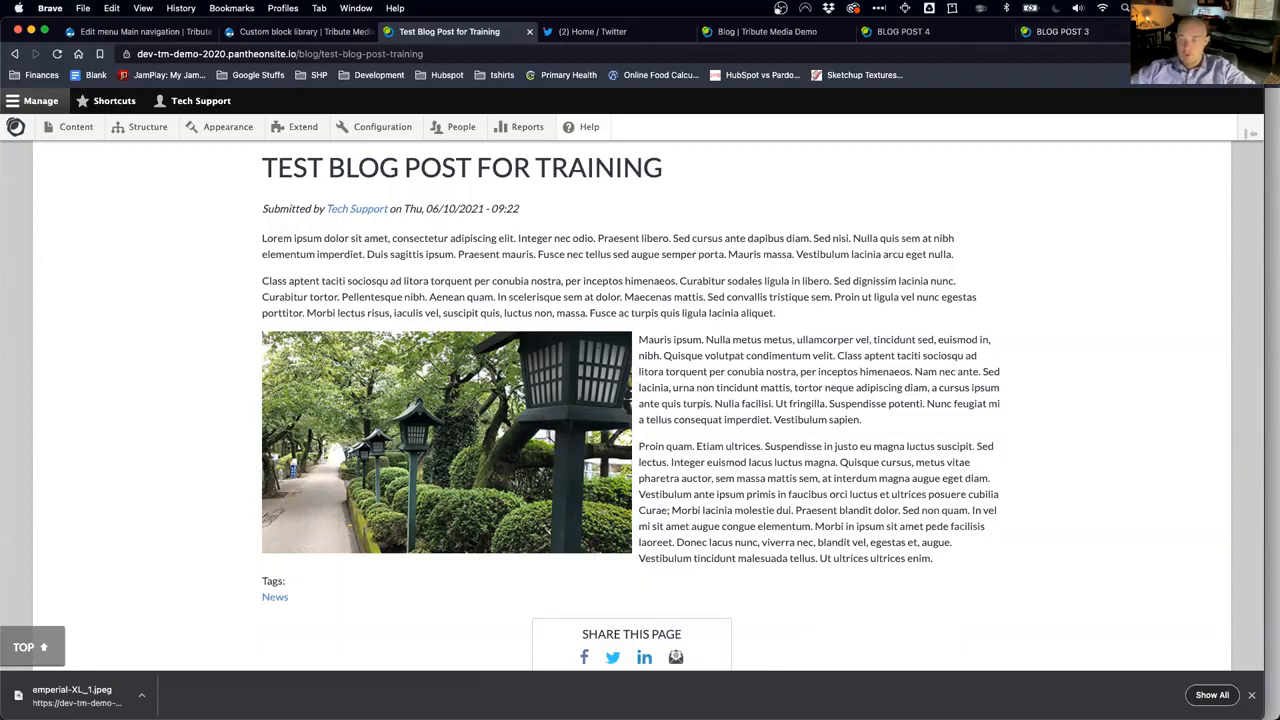
Step: Switch to the Brave window showing the live demo site's Iconography page
key("super+grave")
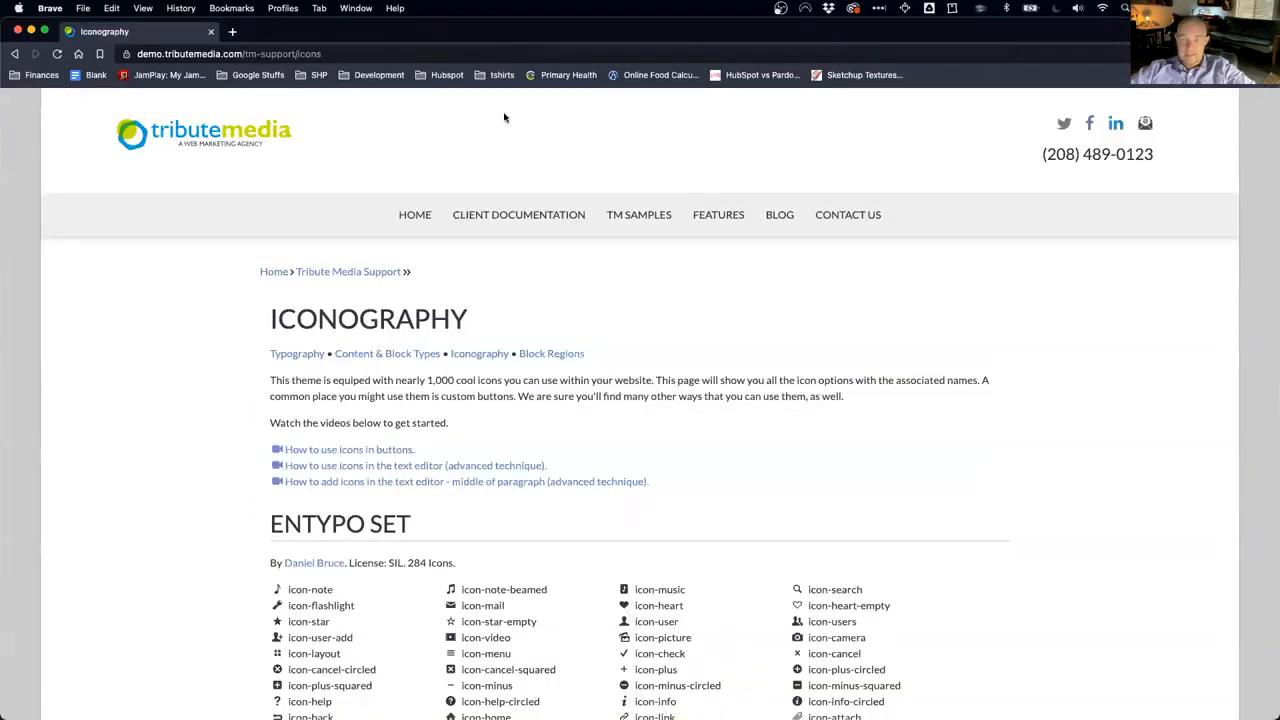
Step: Open the TM Samples Pillar Page and scroll through its sections
mouse_move(642, 210)
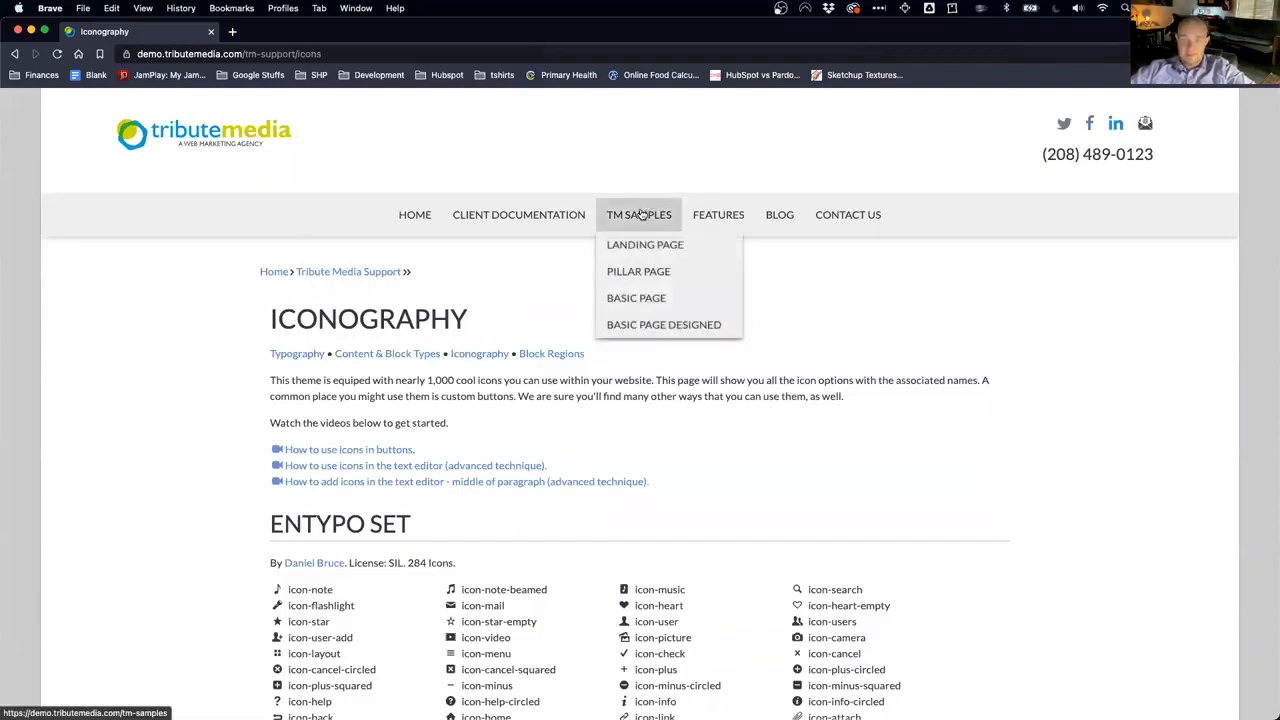
left_click(644, 271)
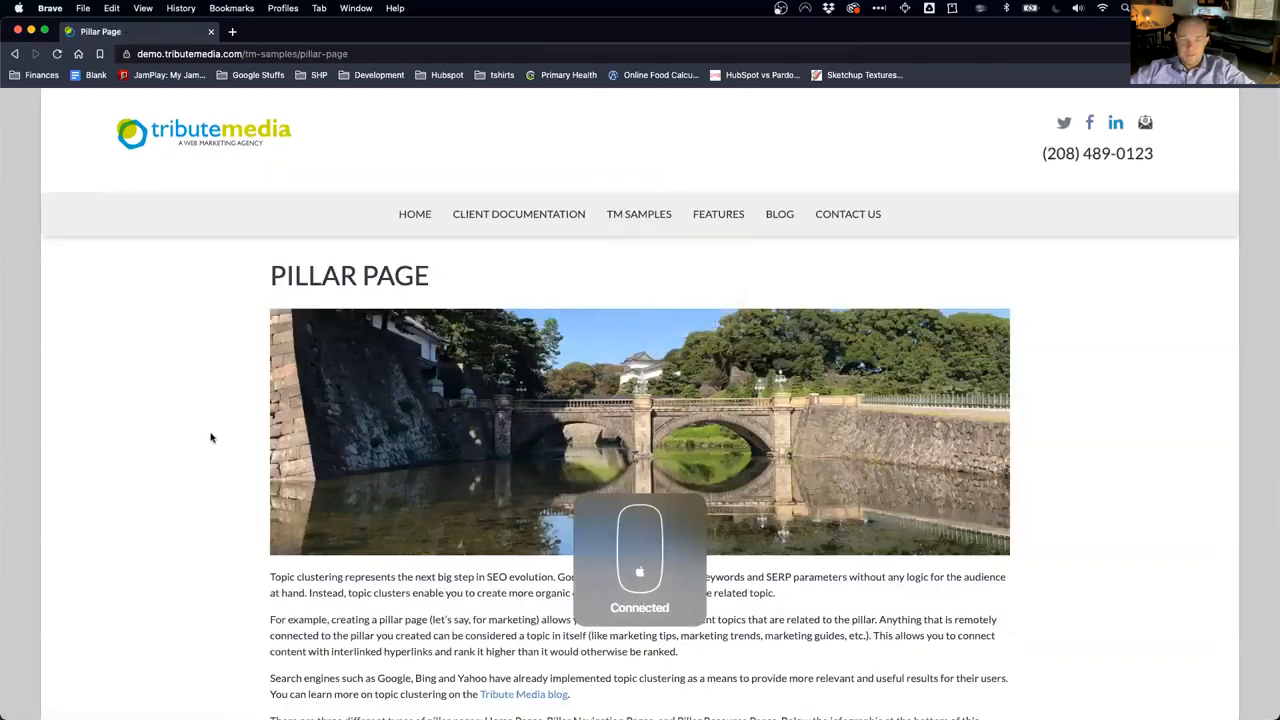
scroll(210, 434, "down", 3)
scroll(210, 434, "down", 3)
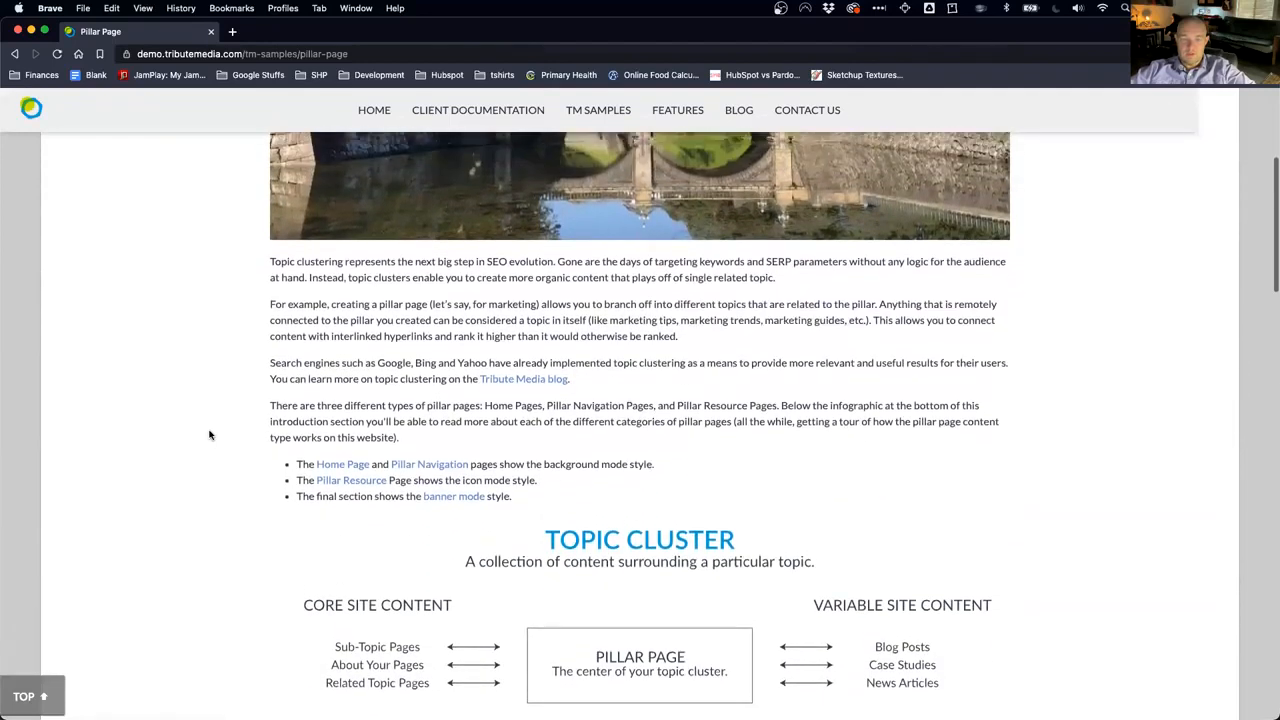
scroll(210, 434, "down", 4)
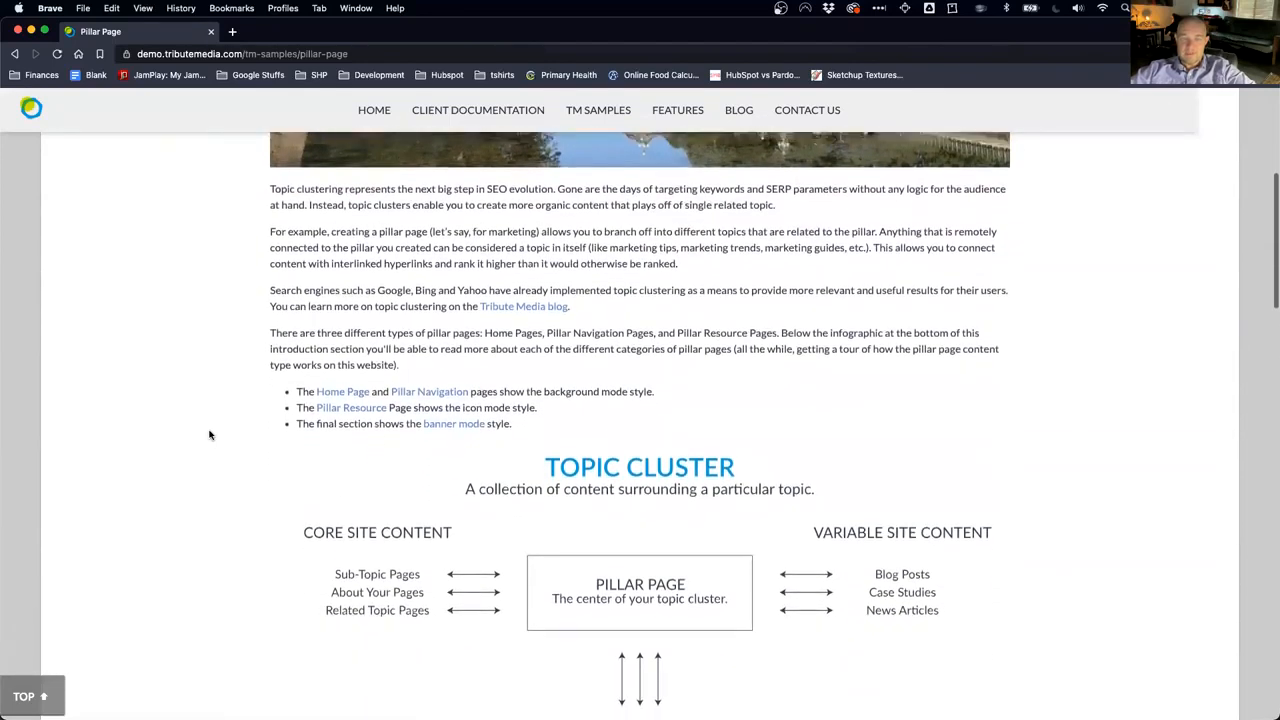
scroll(210, 434, "up", 3)
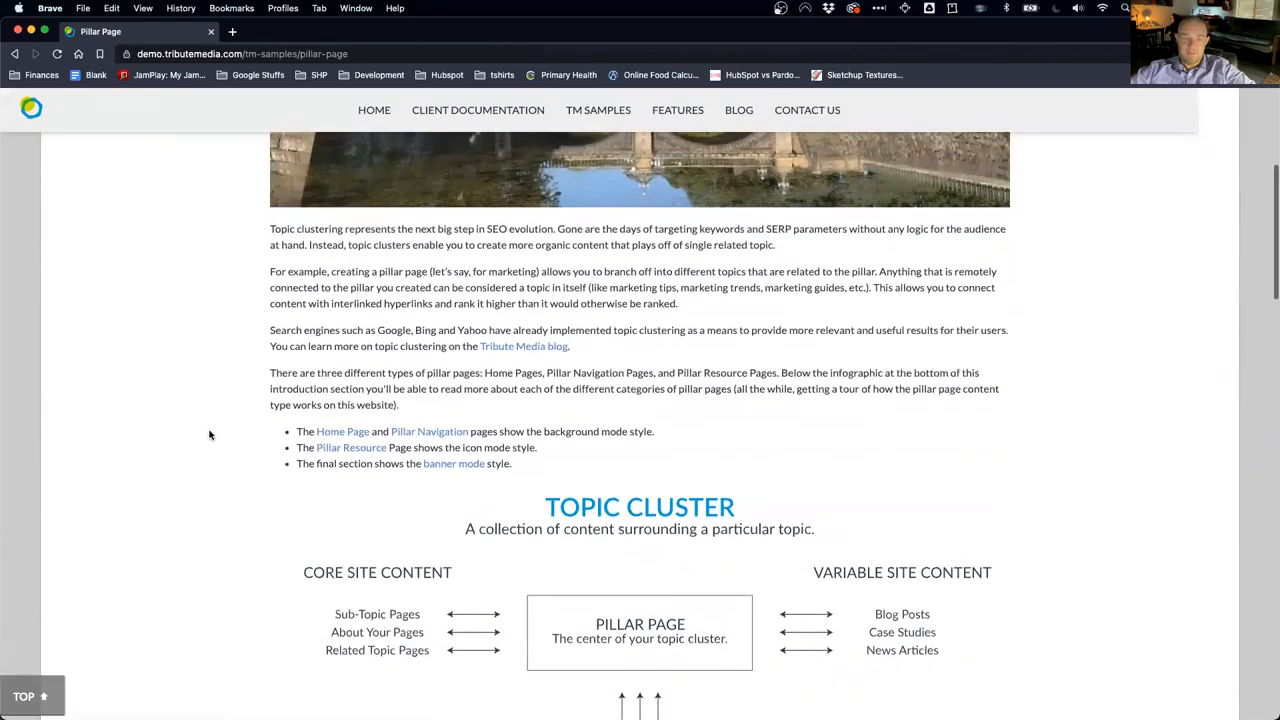
scroll(210, 434, "down", 2)
scroll(210, 434, "down", 5)
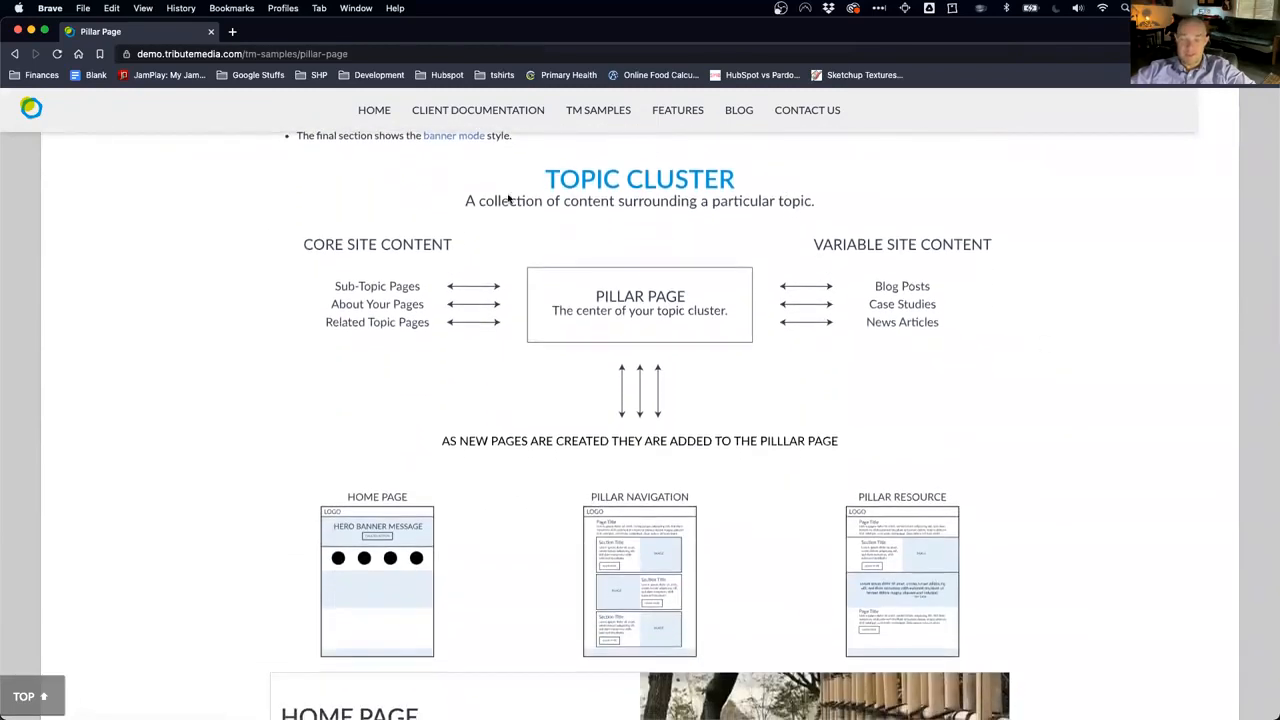
scroll(428, 301, "up", 4)
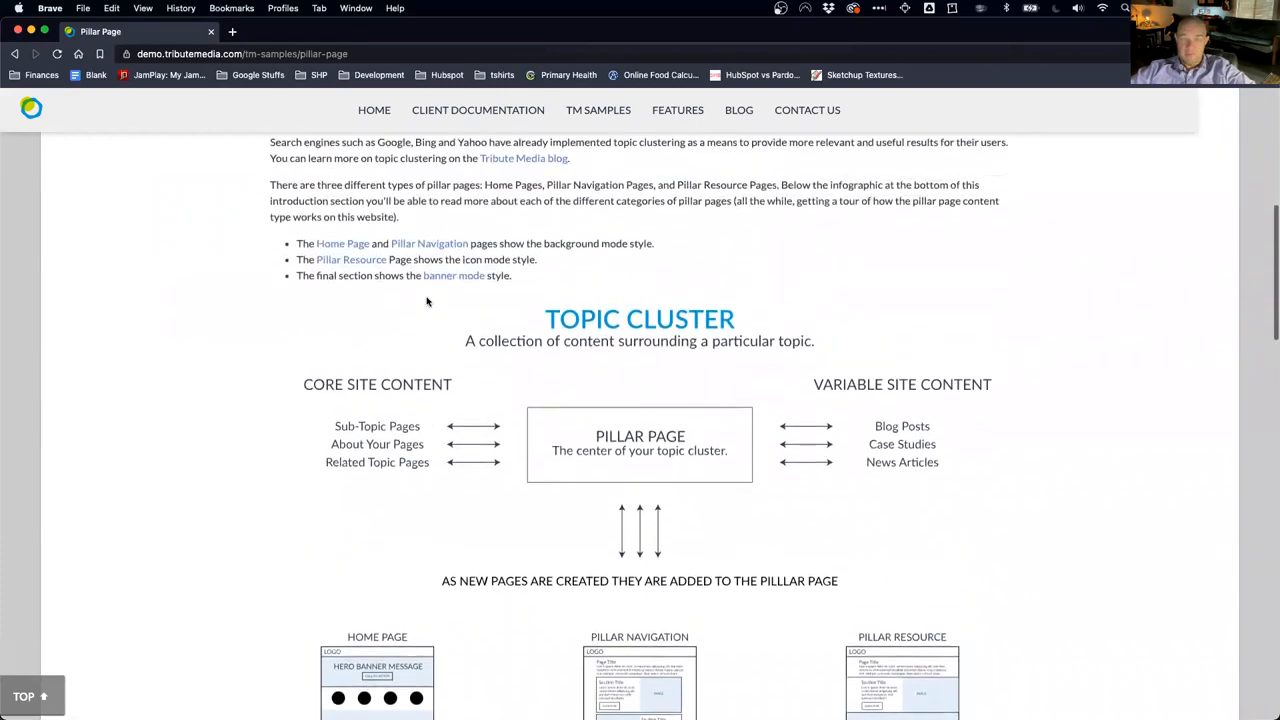
scroll(427, 300, "down", 6)
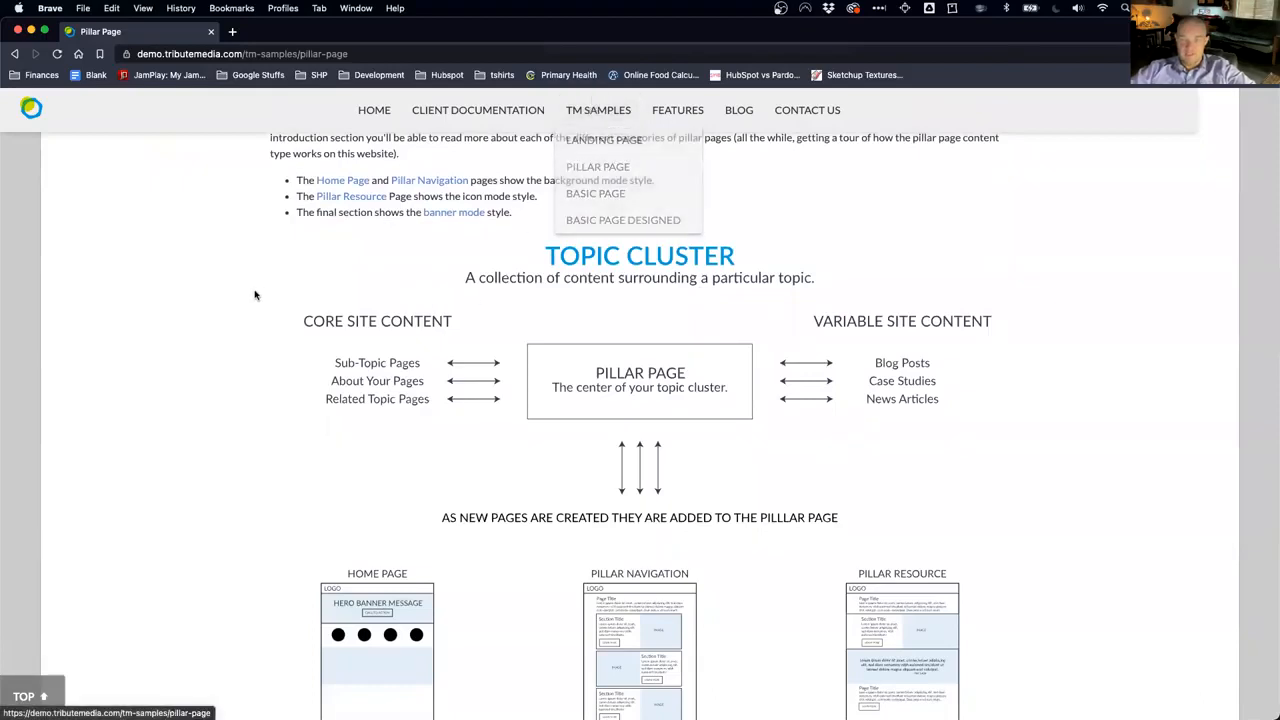
scroll(595, 400, "down", 2)
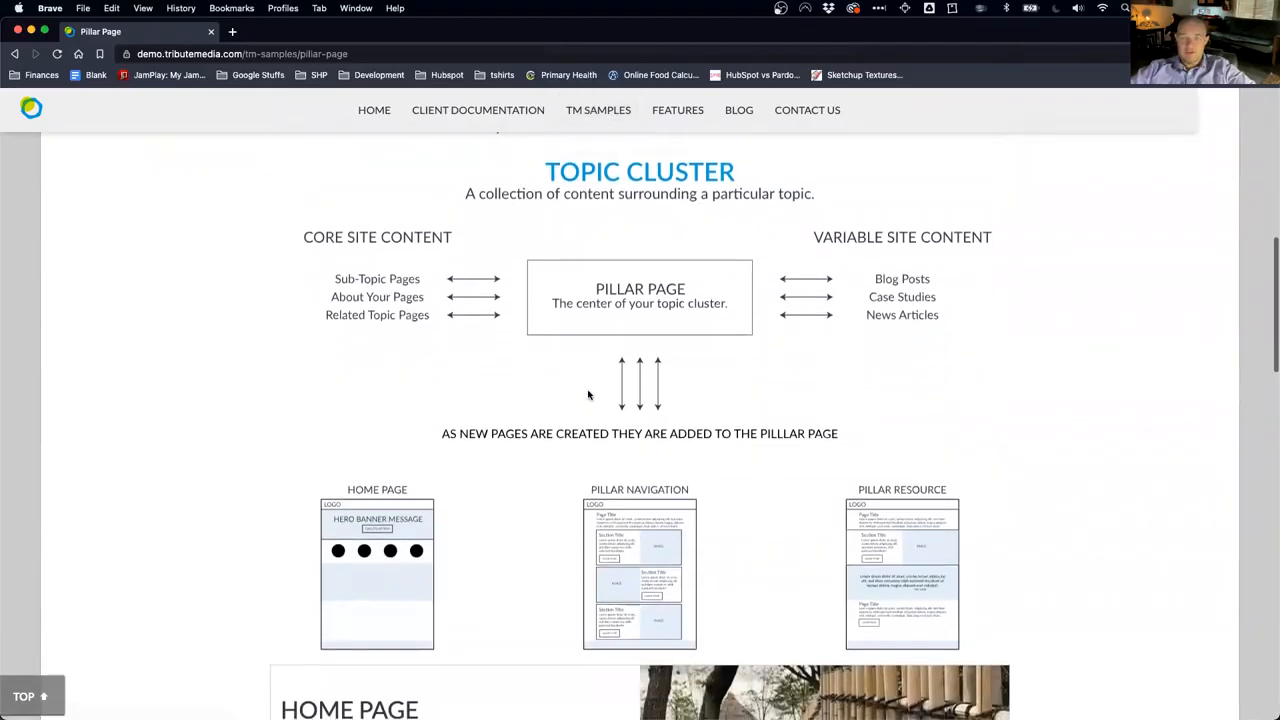
scroll(588, 395, "down", 5)
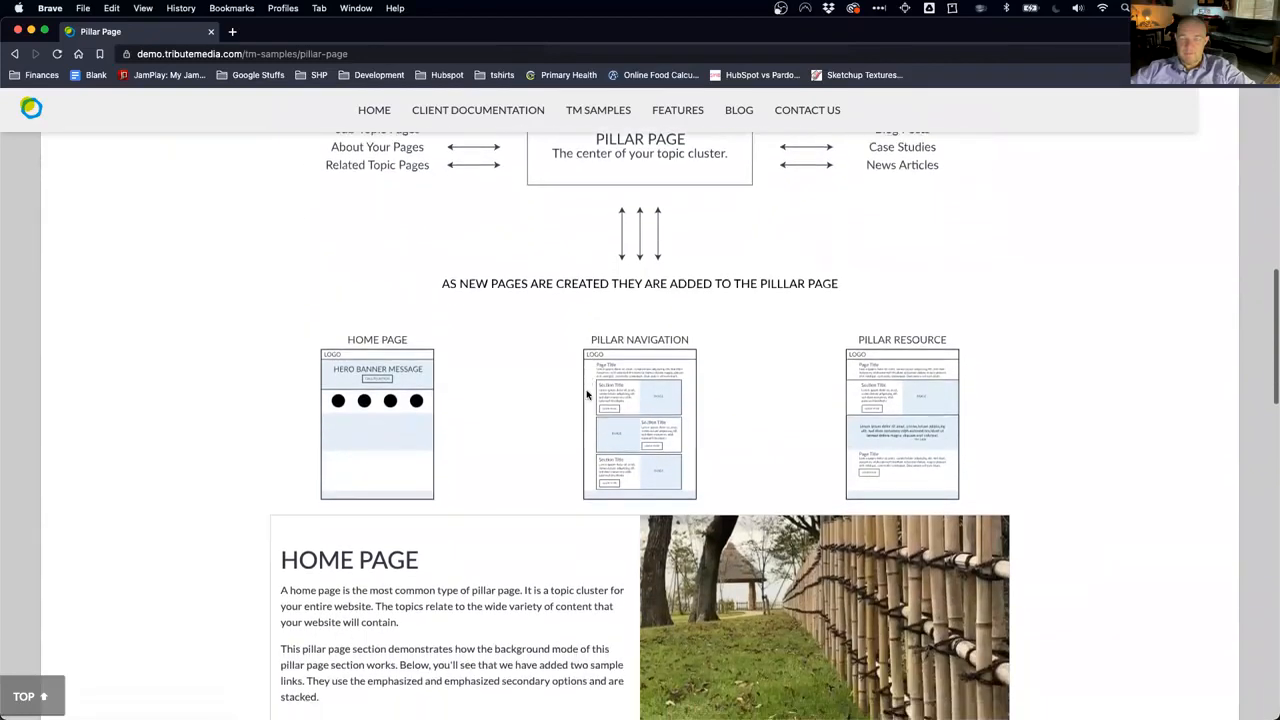
scroll(588, 395, "down", 2)
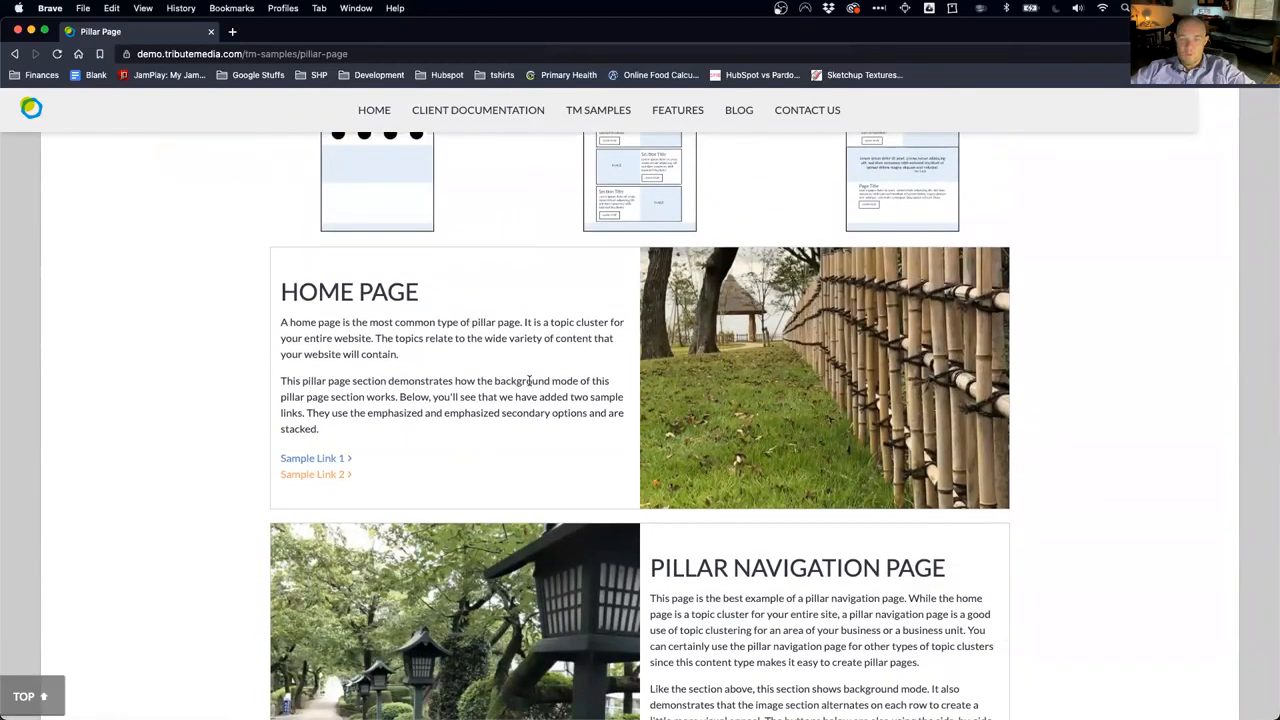
scroll(530, 380, "up", 5)
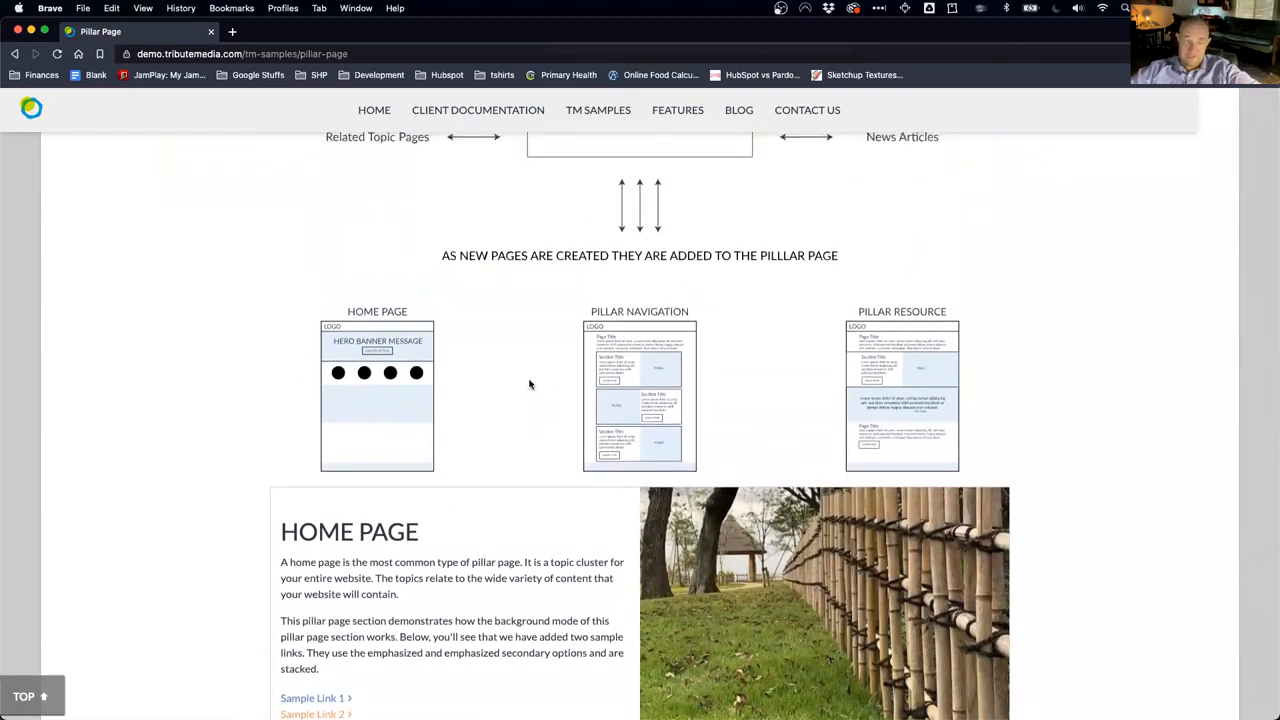
scroll(530, 384, "up", 6)
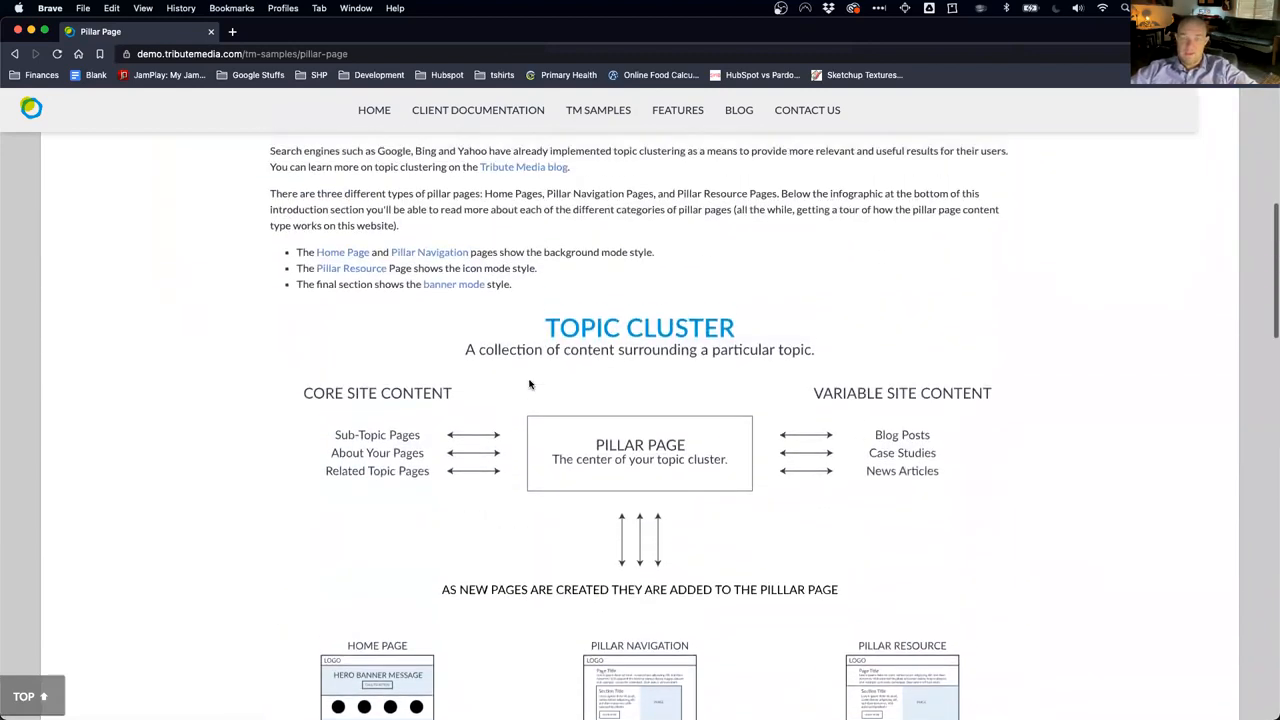
scroll(530, 384, "down", 10)
scroll(530, 384, "down", 1)
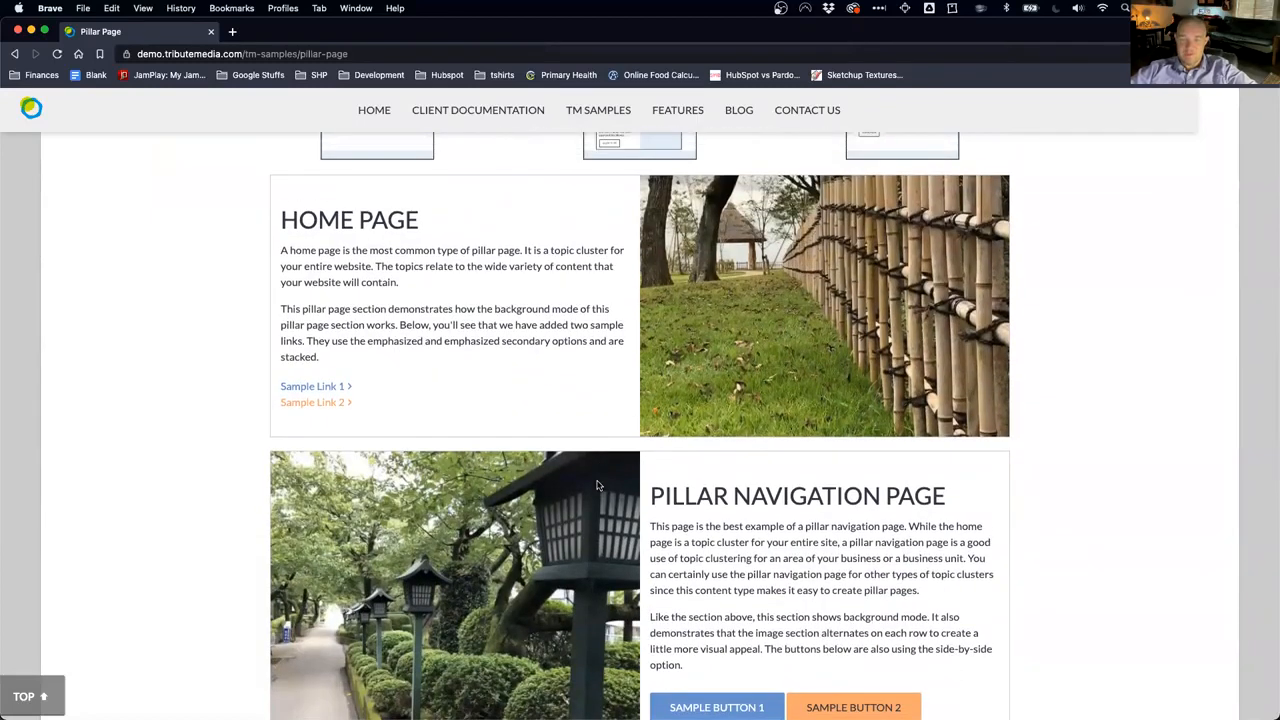
scroll(597, 485, "down", 6)
scroll(597, 483, "up", 8)
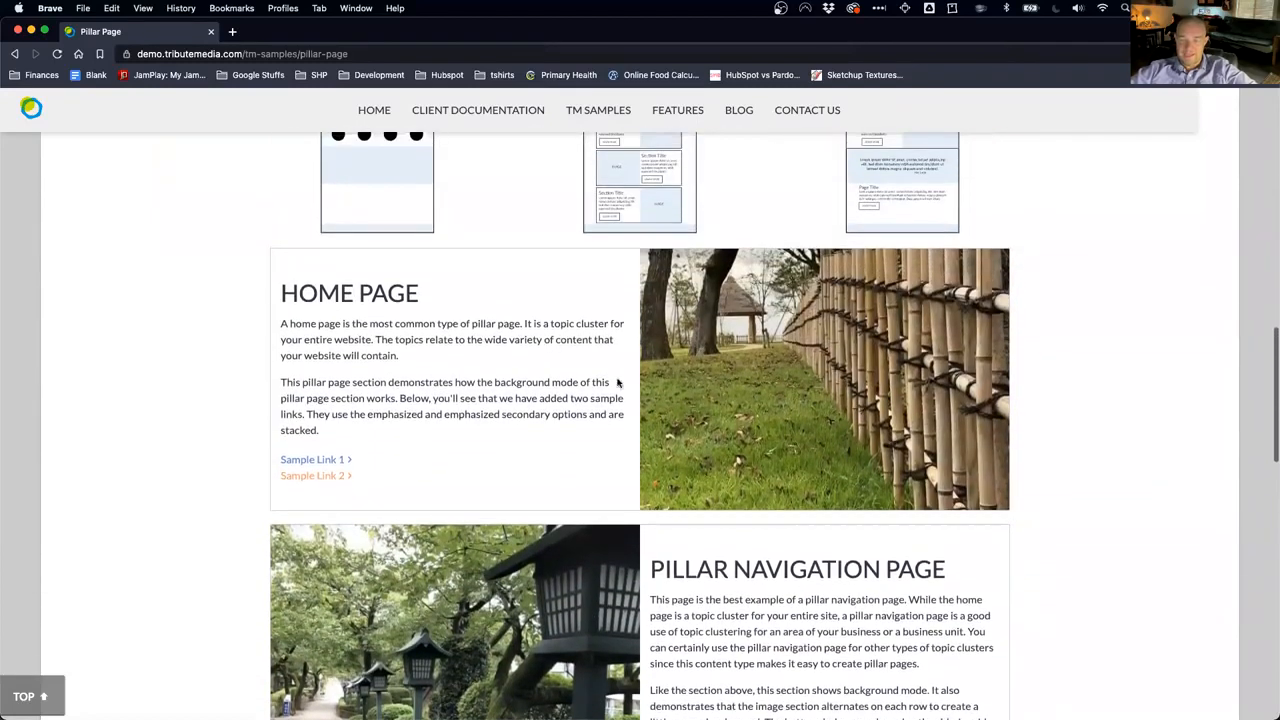
scroll(511, 392, "down", 12)
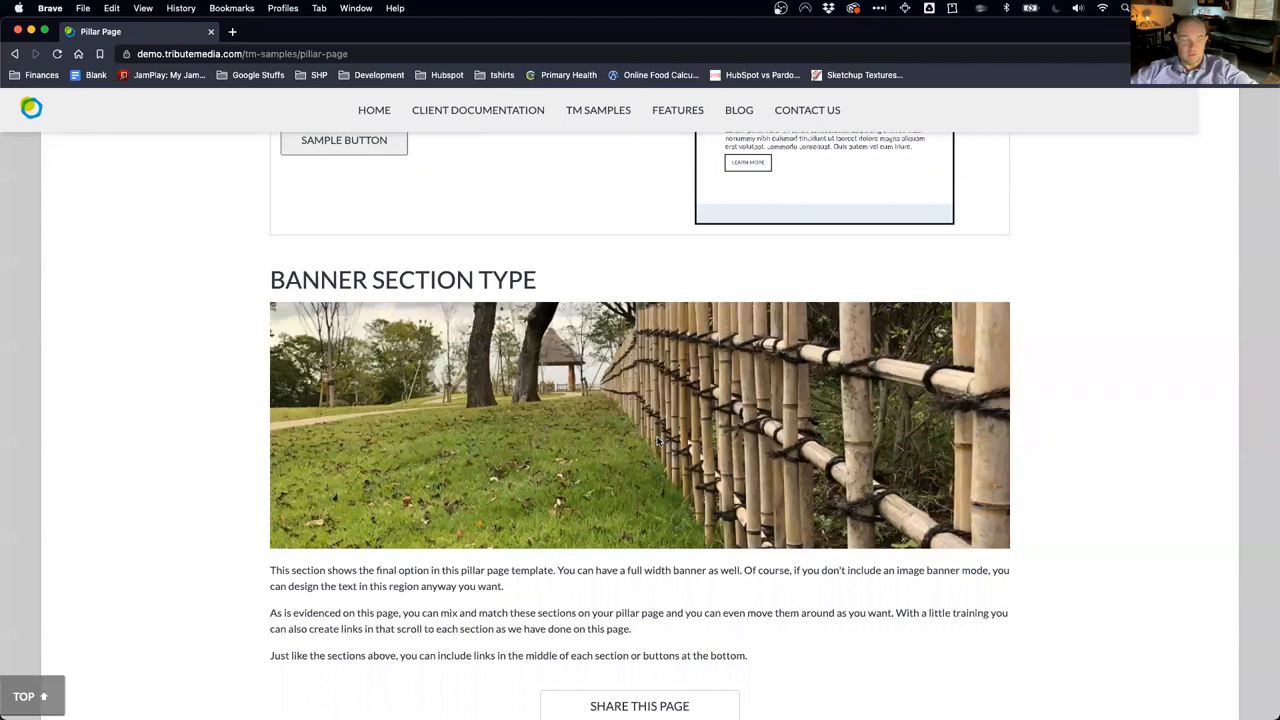
scroll(657, 440, "down", 1)
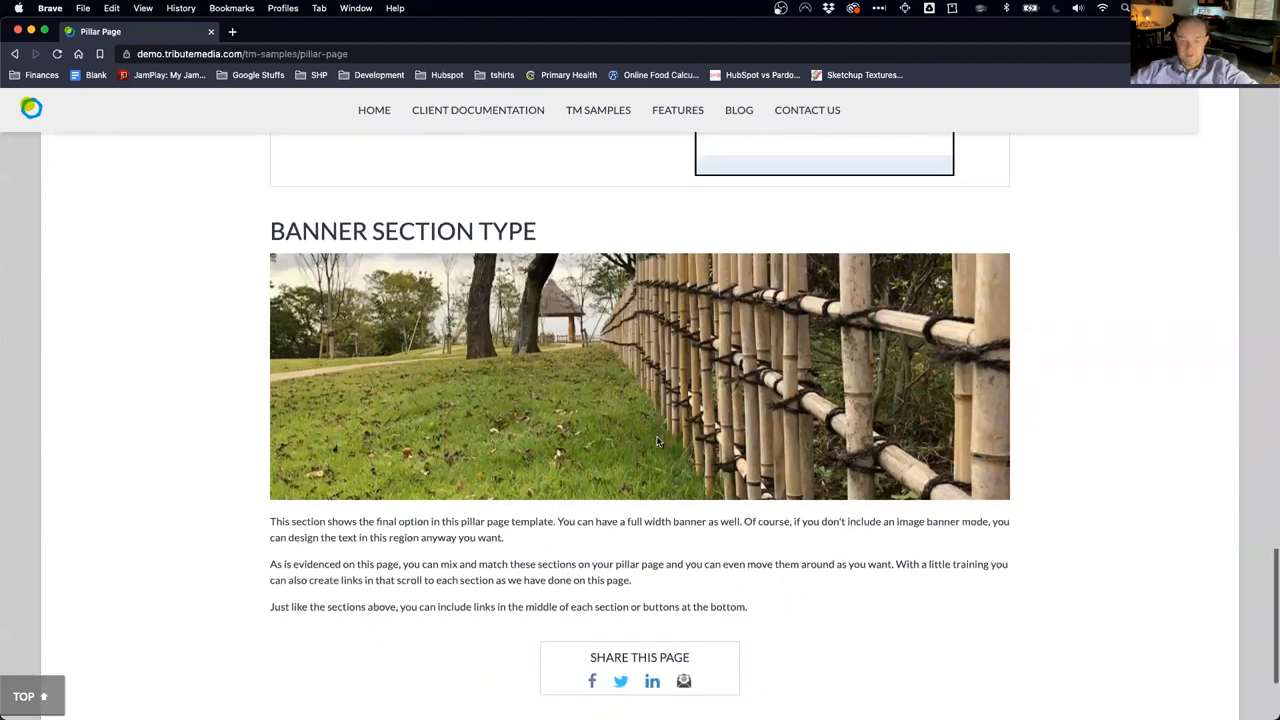
scroll(657, 440, "up", 5)
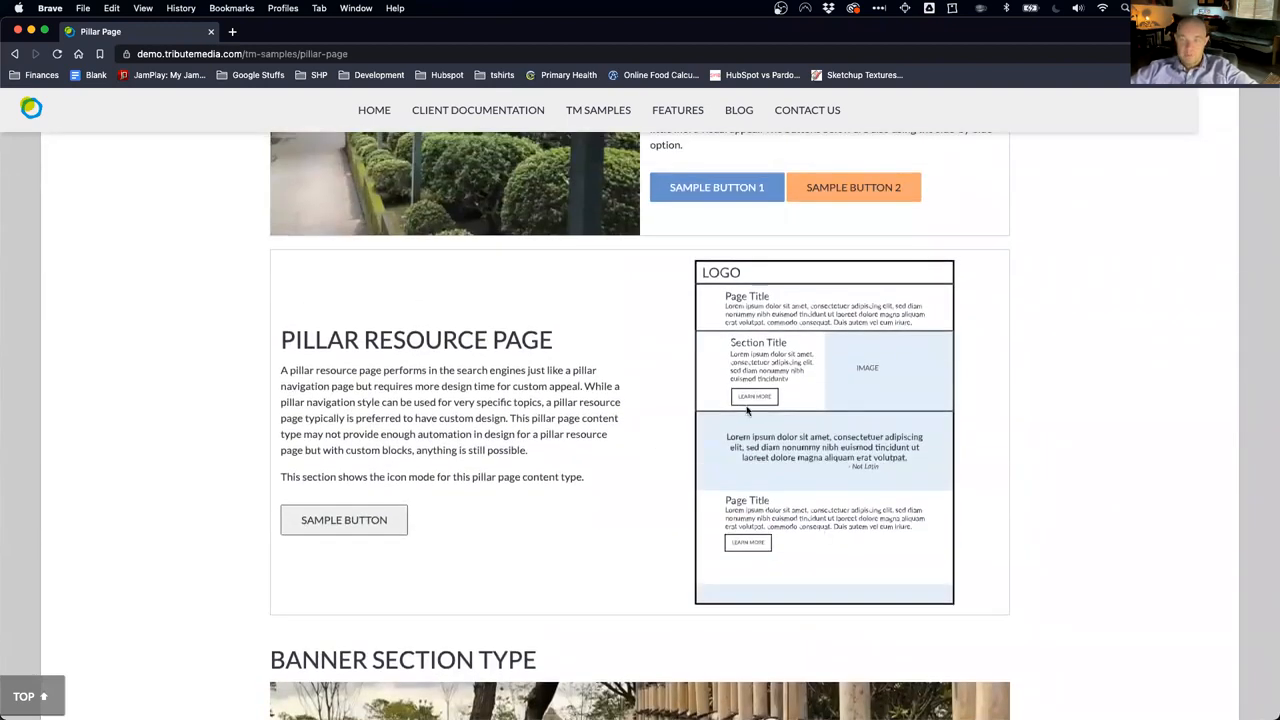
scroll(700, 410, "up", 2)
scroll(686, 479, "up", 3)
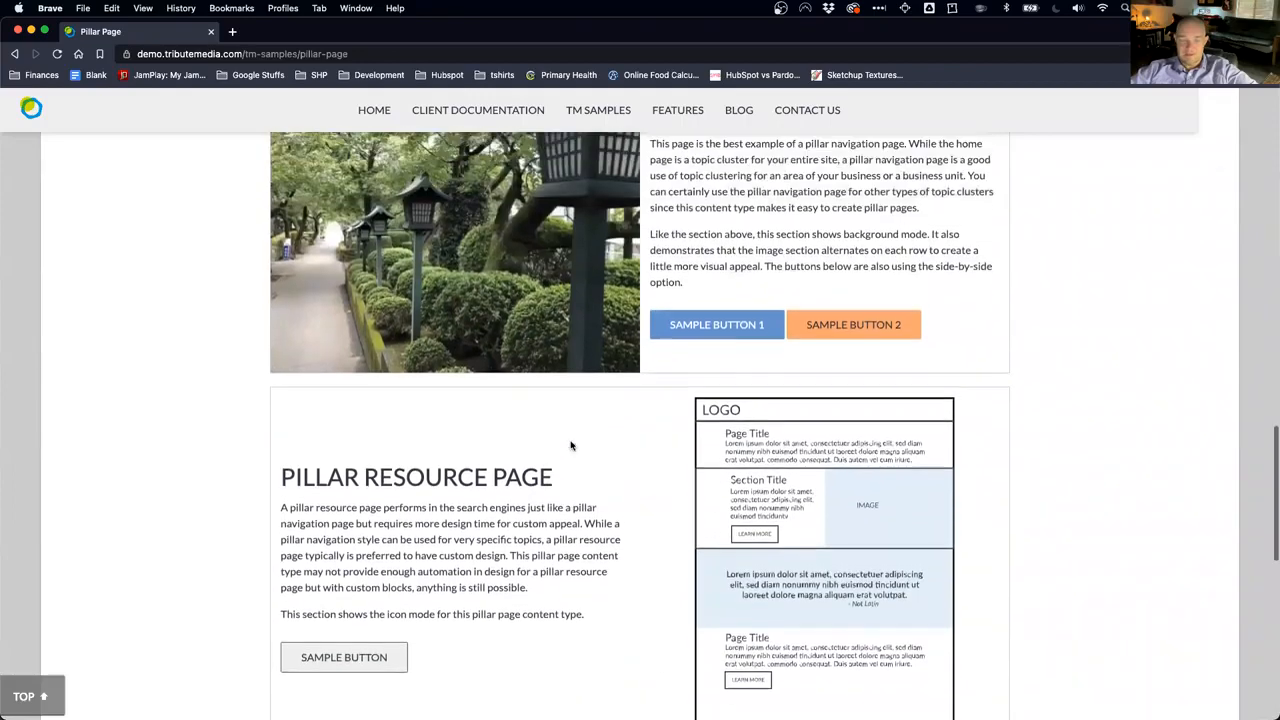
scroll(752, 330, "up", 20)
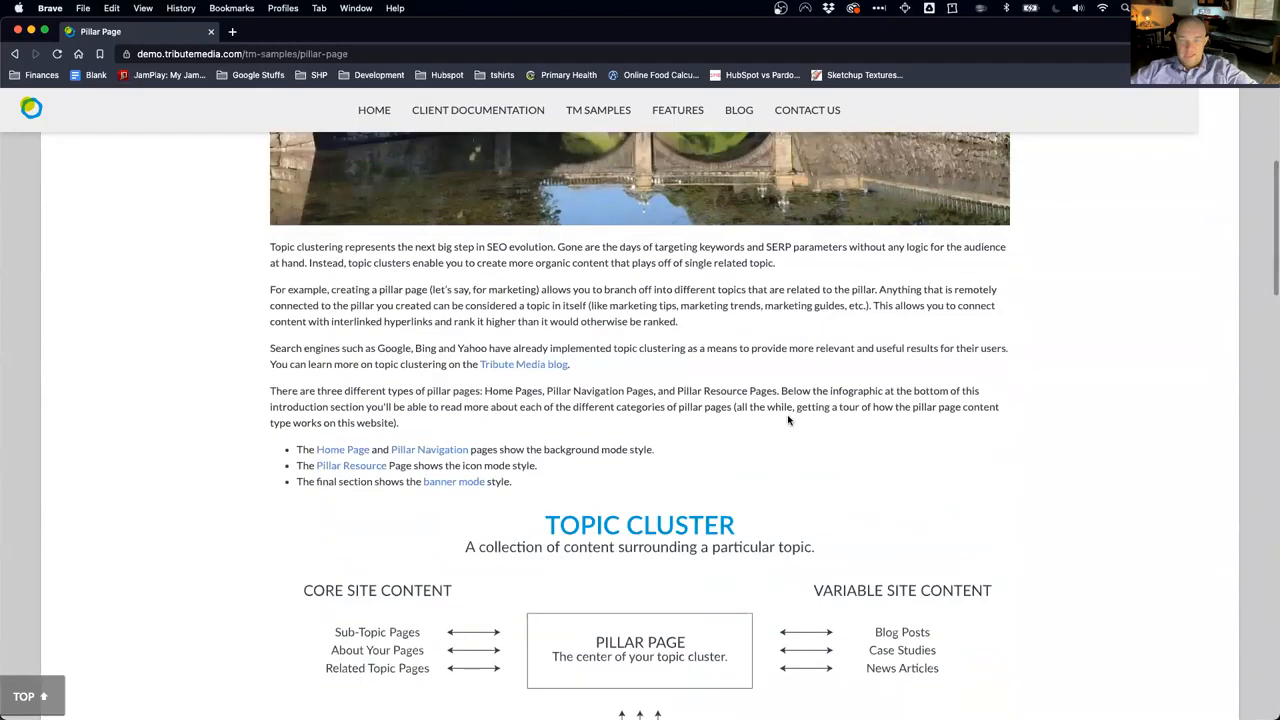
Step: Jump to the Home Page section, then return to the Drupal blog post window
left_click(357, 455)
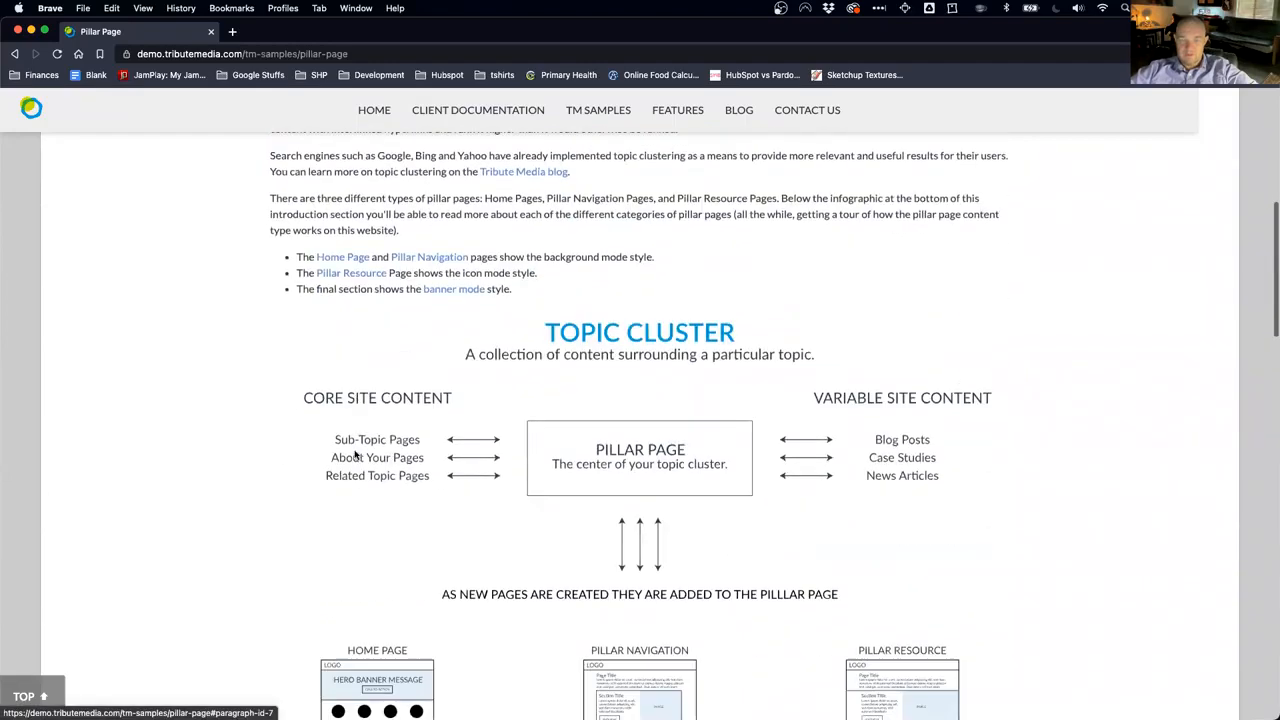
scroll(722, 600, "up", 10)
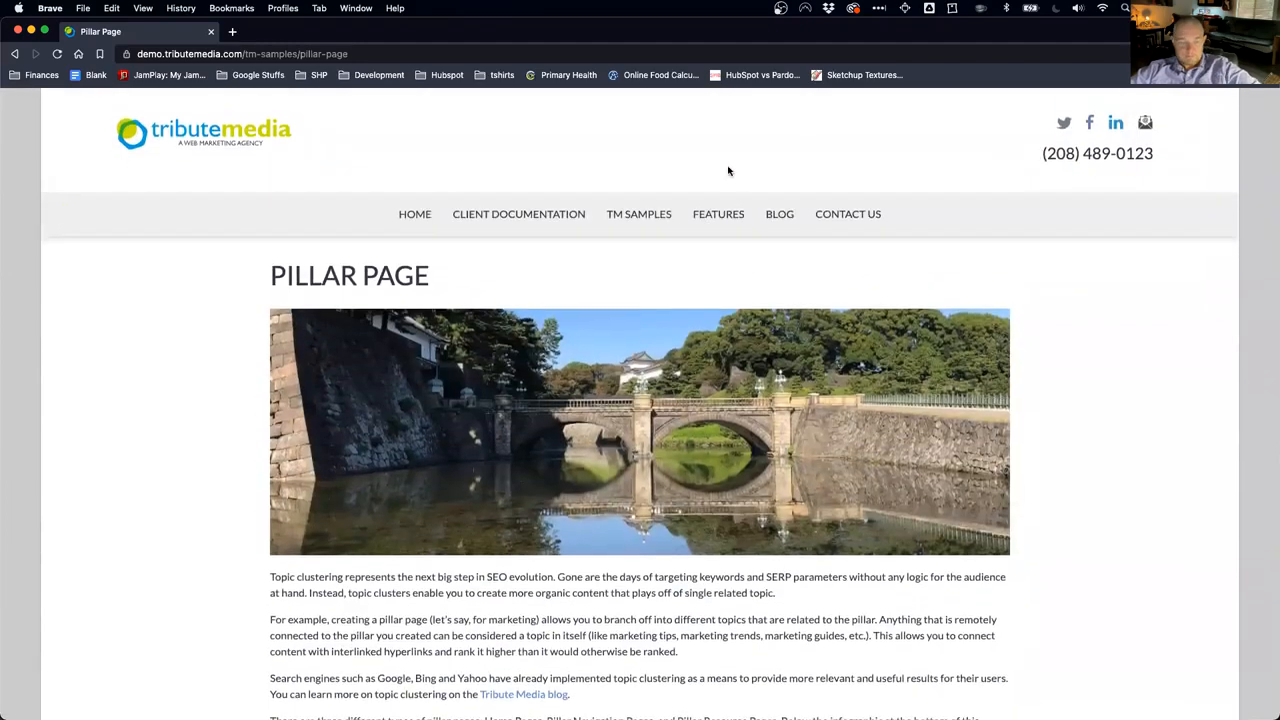
key("super+grave")
key("super+grave")
scroll(620, 280, "up", 10)
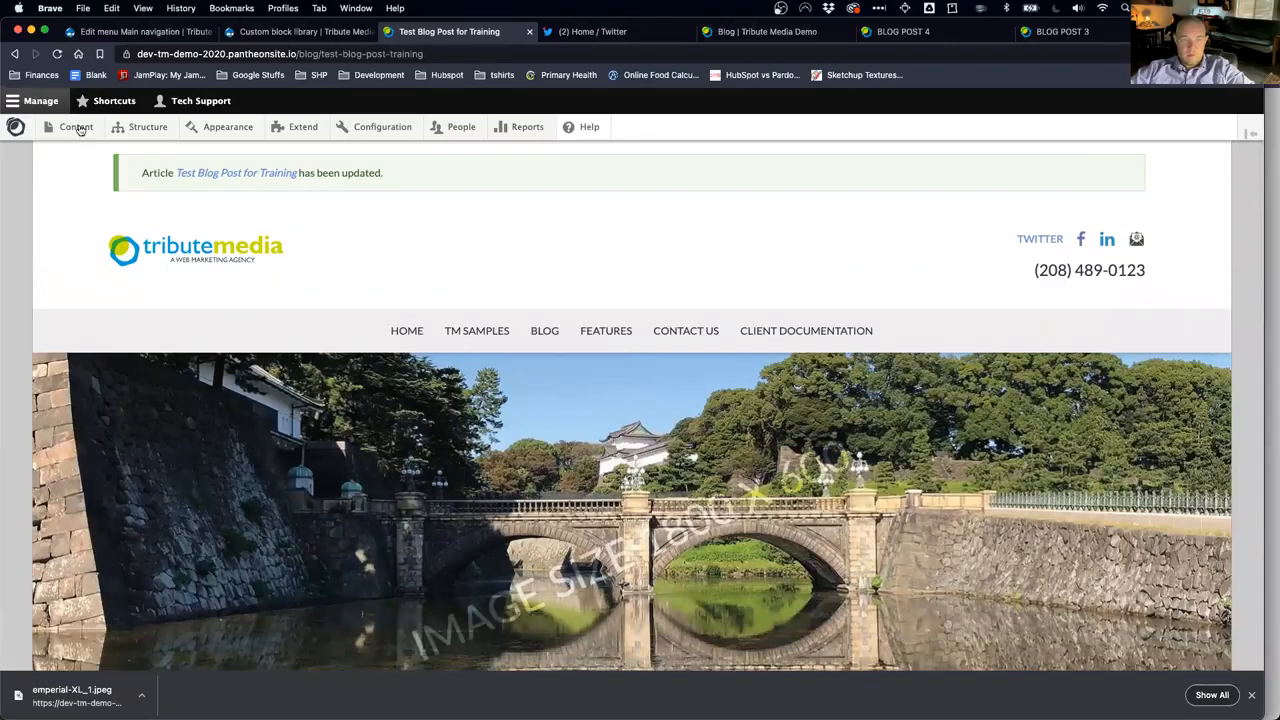
Step: Start a new Pillar Navigation page from Content > Add content
mouse_move(79, 128)
mouse_move(80, 155)
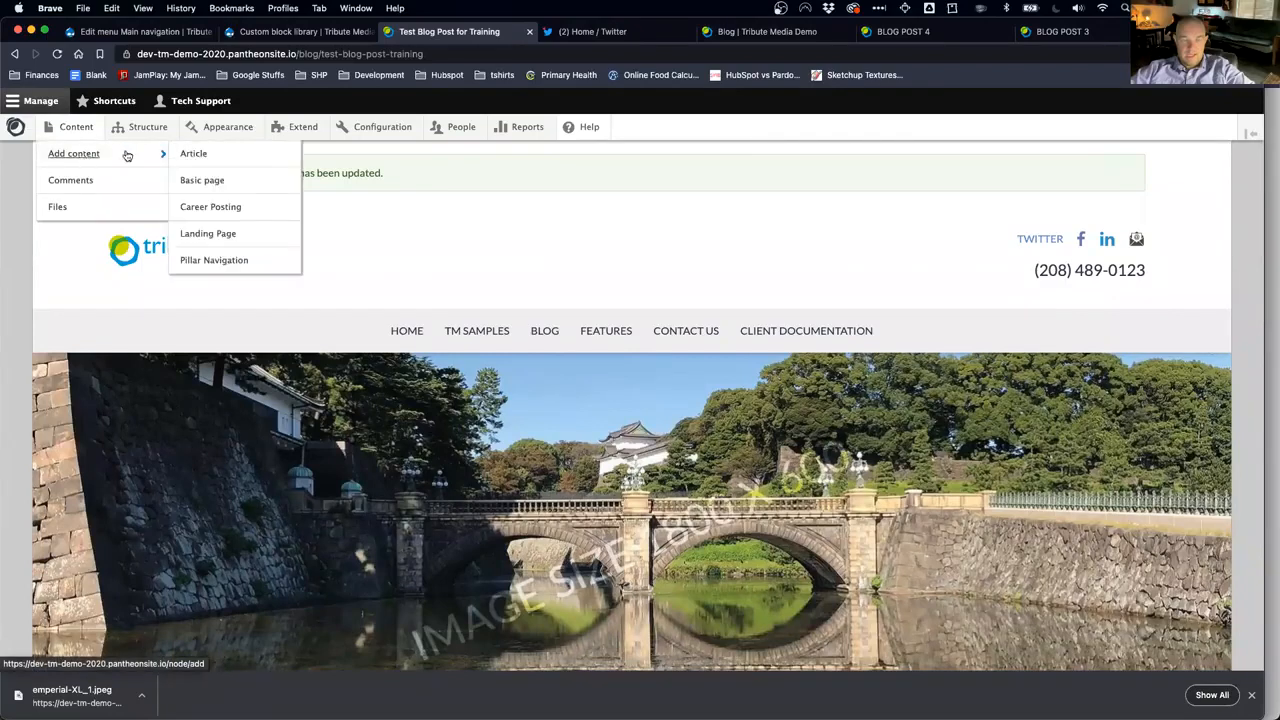
left_click(232, 264)
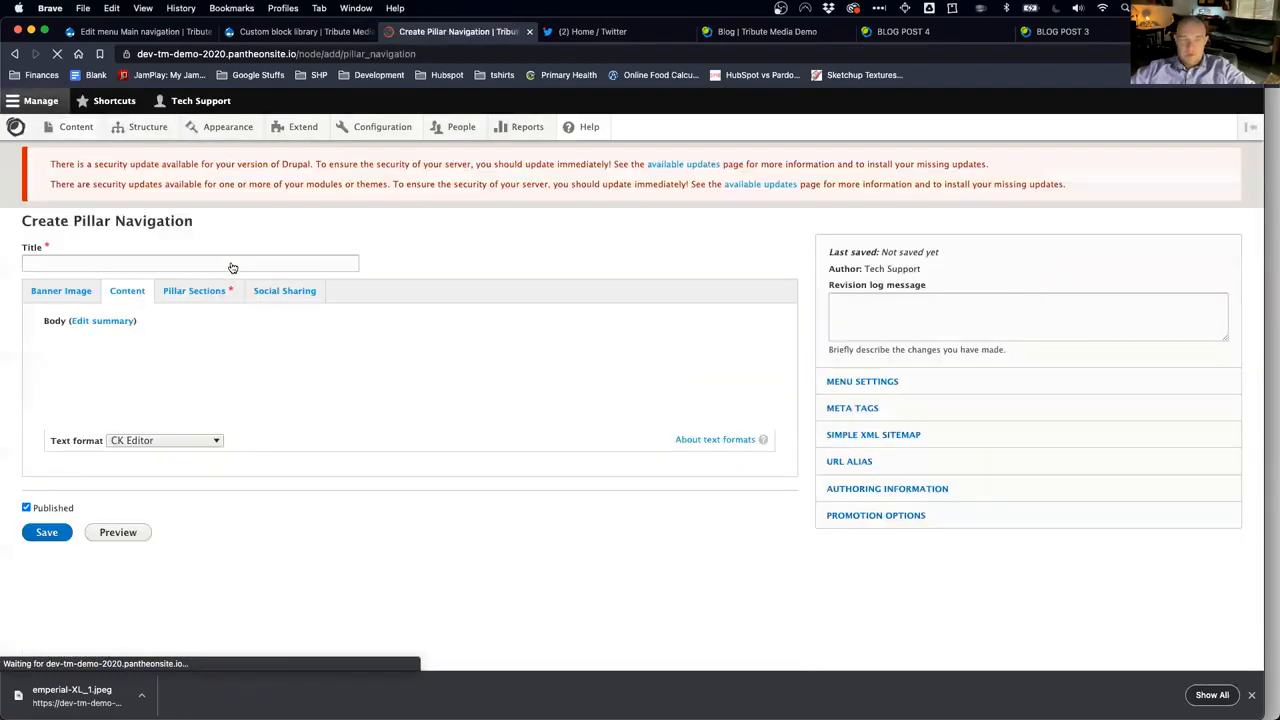
Step: Upload emperial-XL_1.jpeg as the banner image with alt text 'Imperial Palace Bridge Tokyo'
left_click(66, 299)
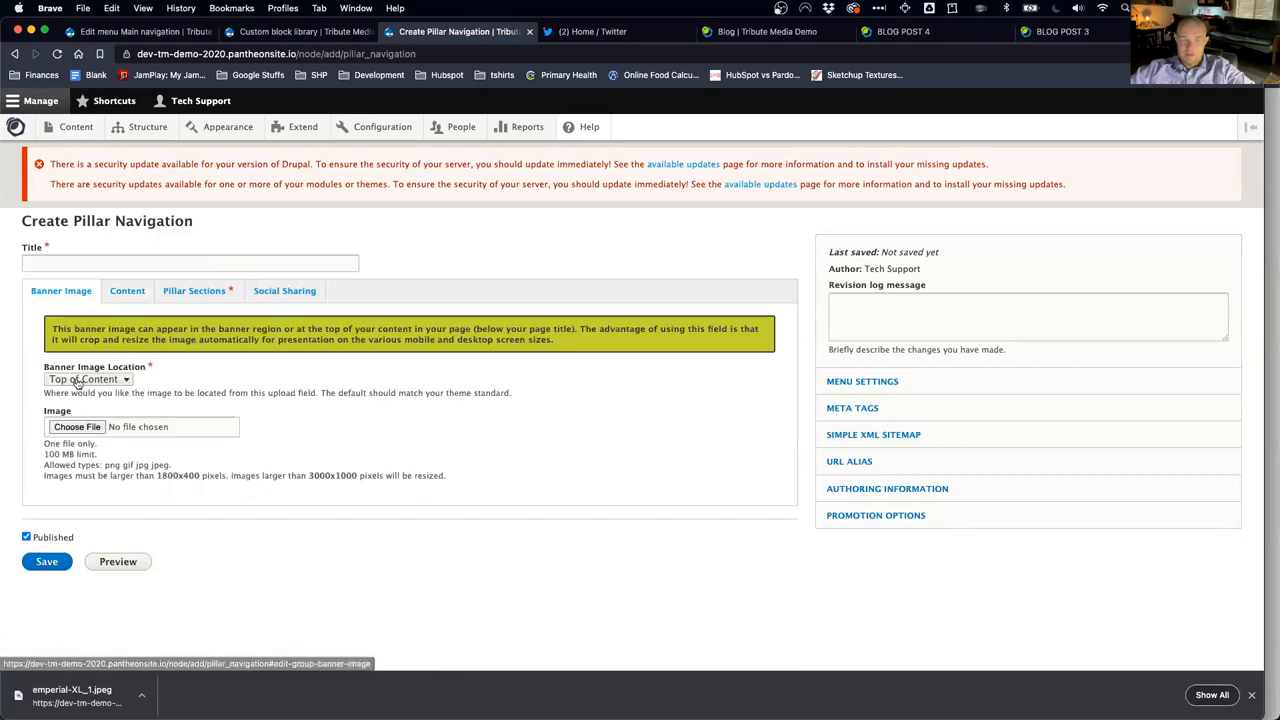
left_click(88, 433)
double_click(503, 280)
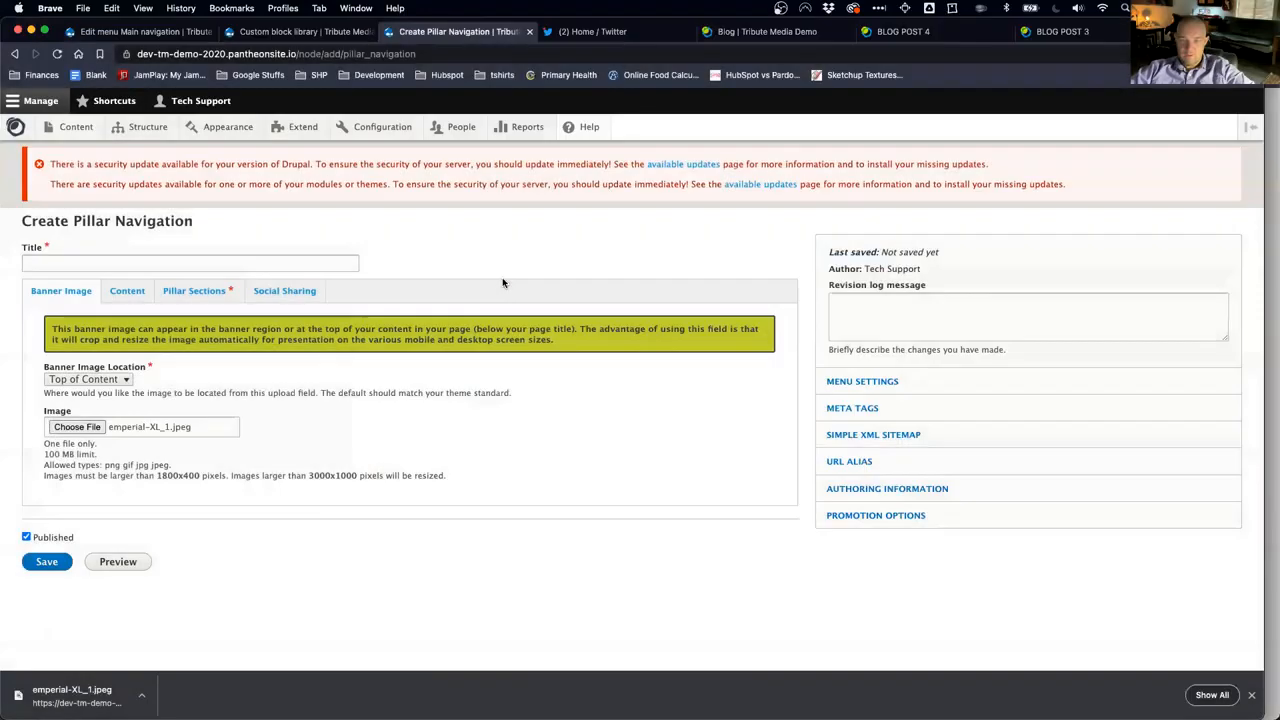
left_click(160, 441)
type("pImperial Palace Bridge Tokyo")
key("Down")
key("Return")
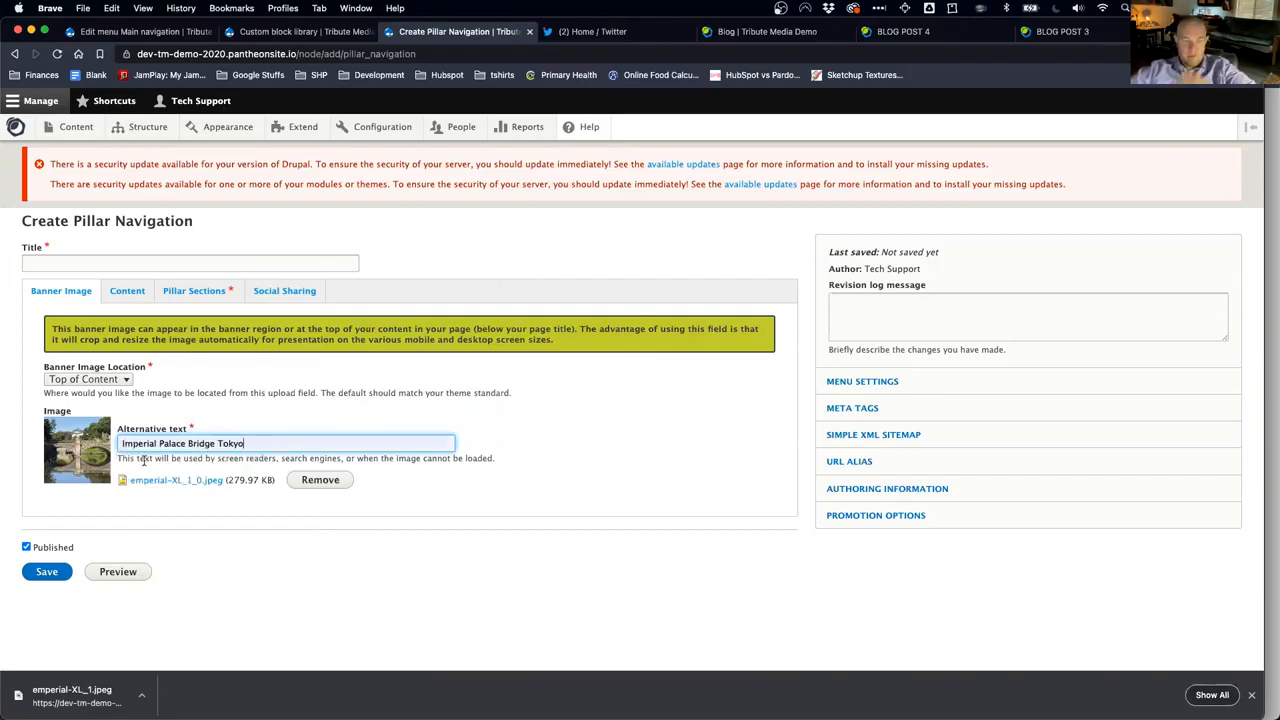
left_click(142, 295)
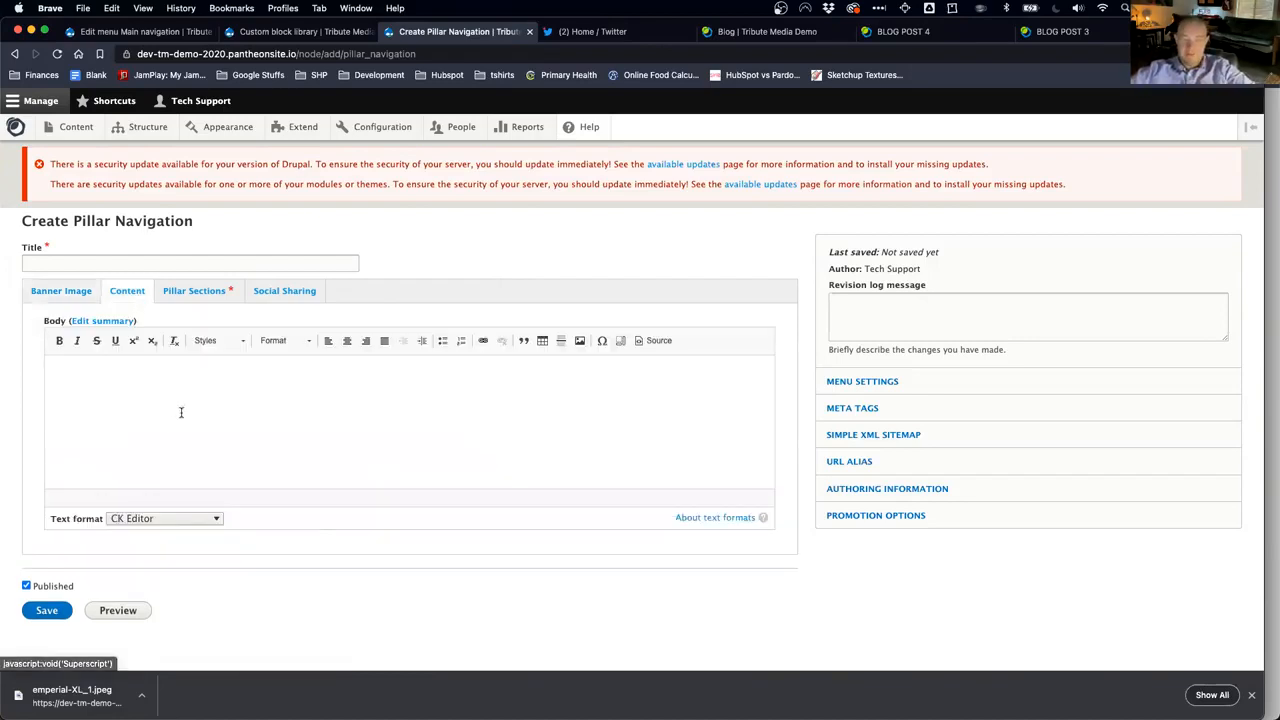
Step: Locate the intro paragraphs on the demo Pillar Page, glancing back at the form
key("super+grave")
scroll(524, 519, "down", 1)
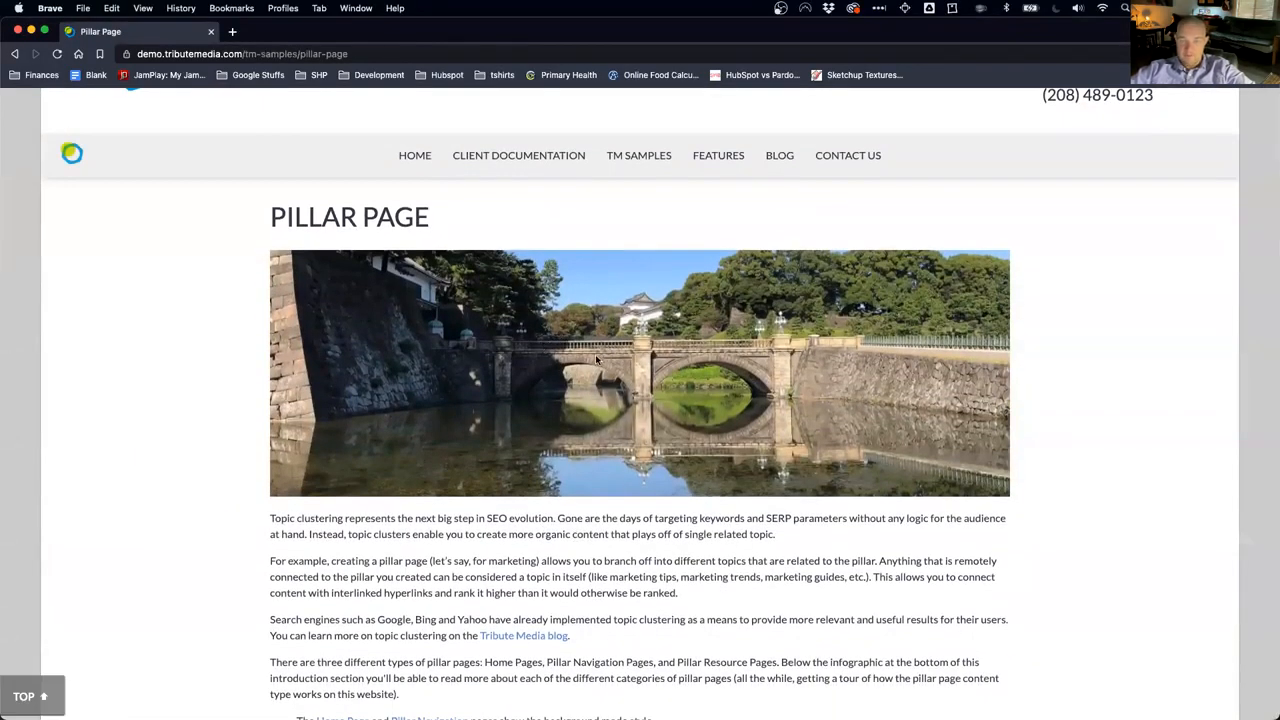
scroll(596, 359, "down", 5)
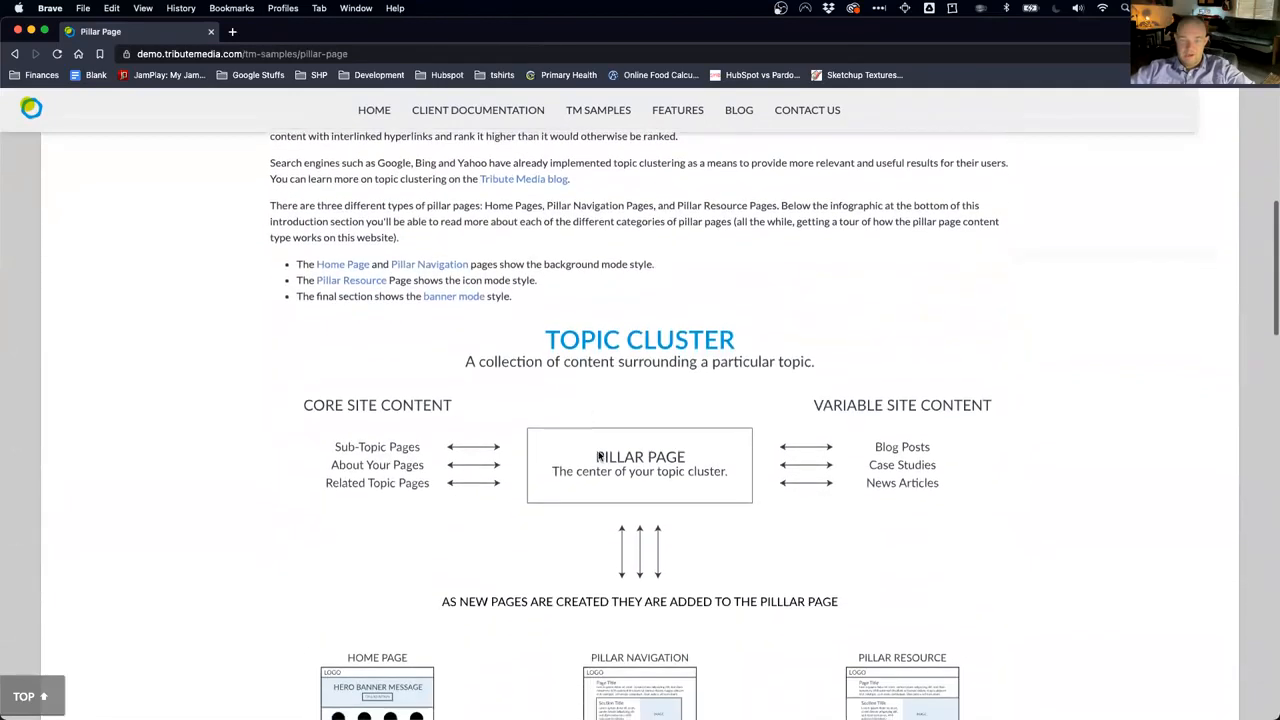
scroll(604, 425, "down", 1)
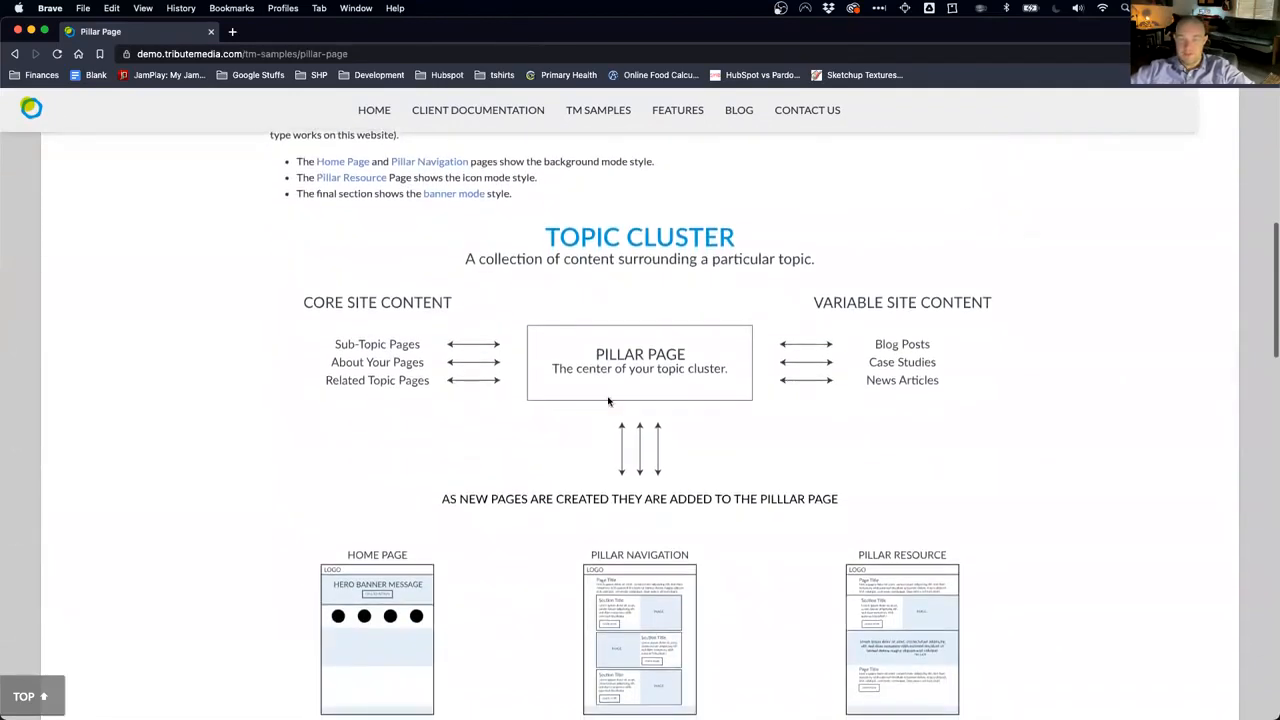
scroll(640, 416, "up", 1)
scroll(640, 416, "down", 2)
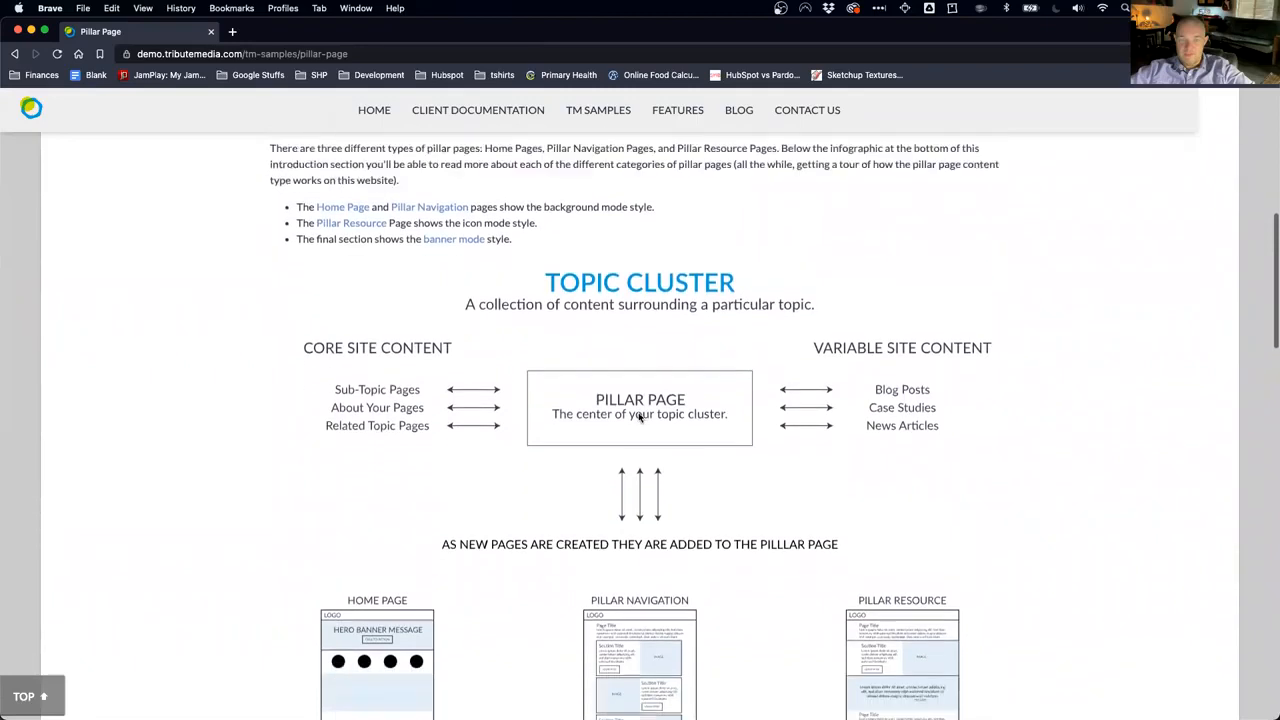
scroll(640, 416, "up", 1)
scroll(640, 416, "up", 1)
key("super+grave")
key("super+grave")
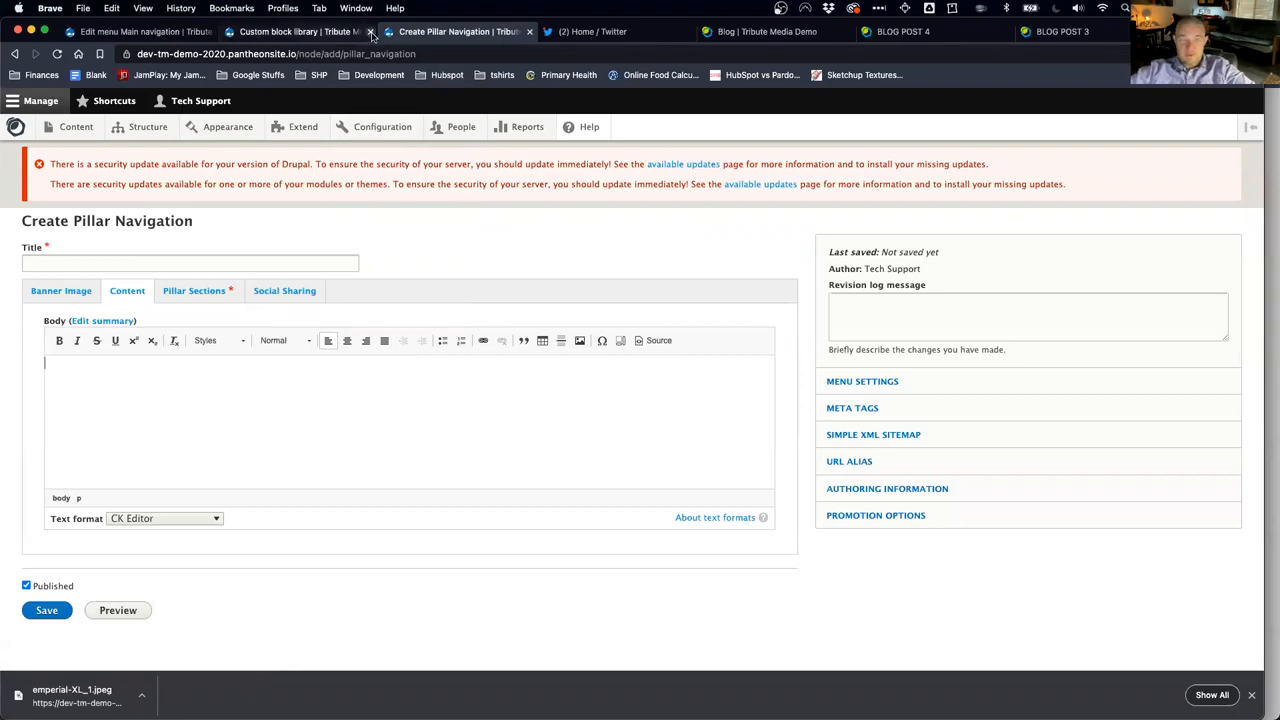
key("super+grave")
key("super+grave")
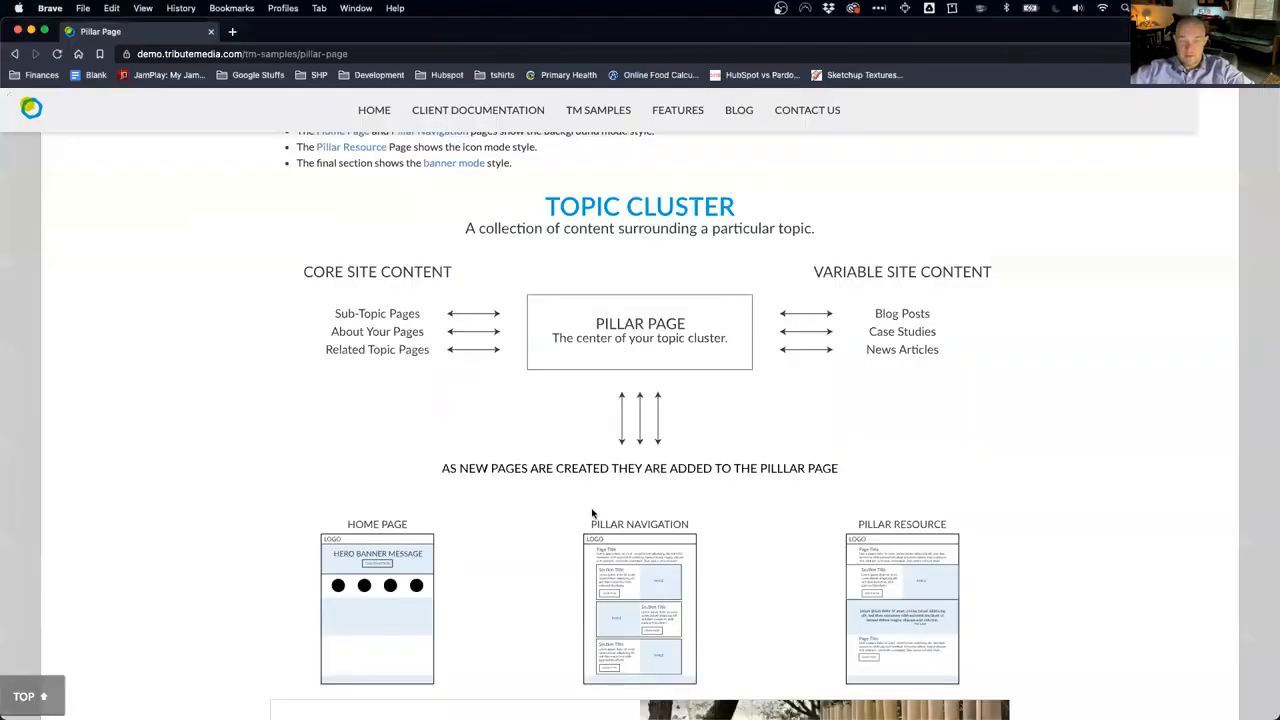
scroll(593, 514, "up", 5)
Step: Copy the four topic-clustering intro paragraphs into the Body and start a new paragraph
left_click_drag(402, 519, 248, 338)
key("super+c")
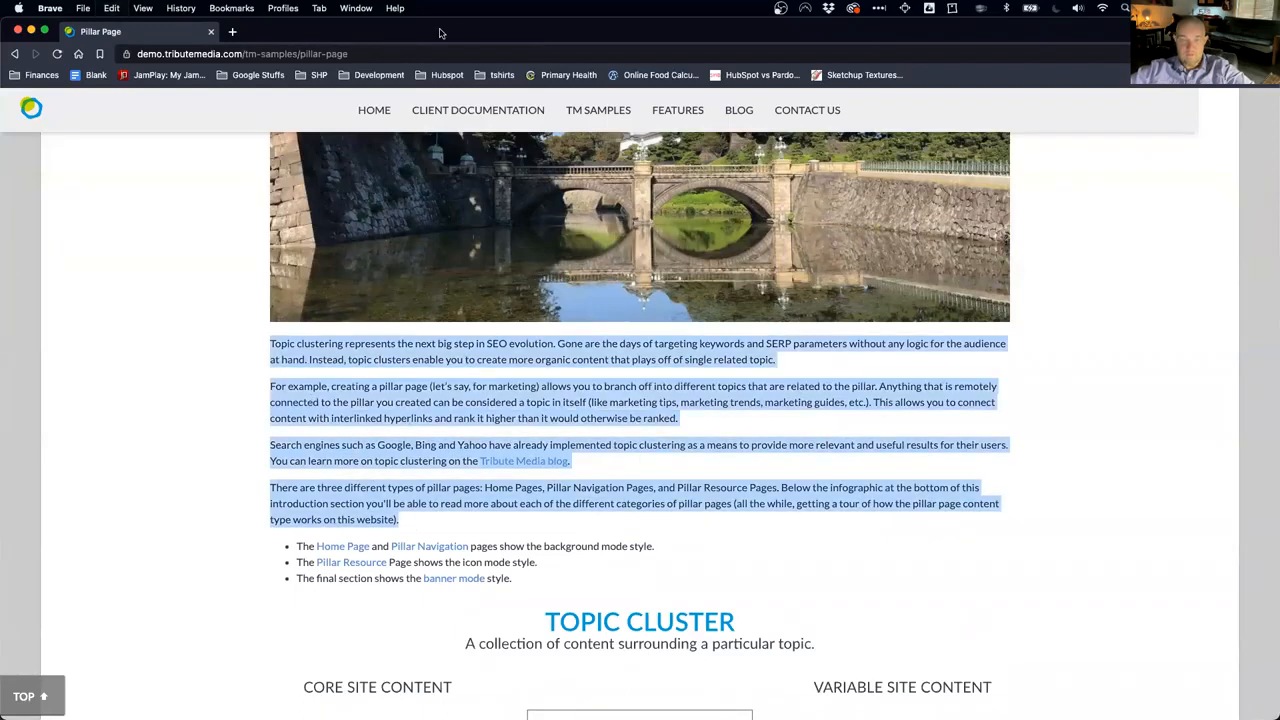
key("super+grave")
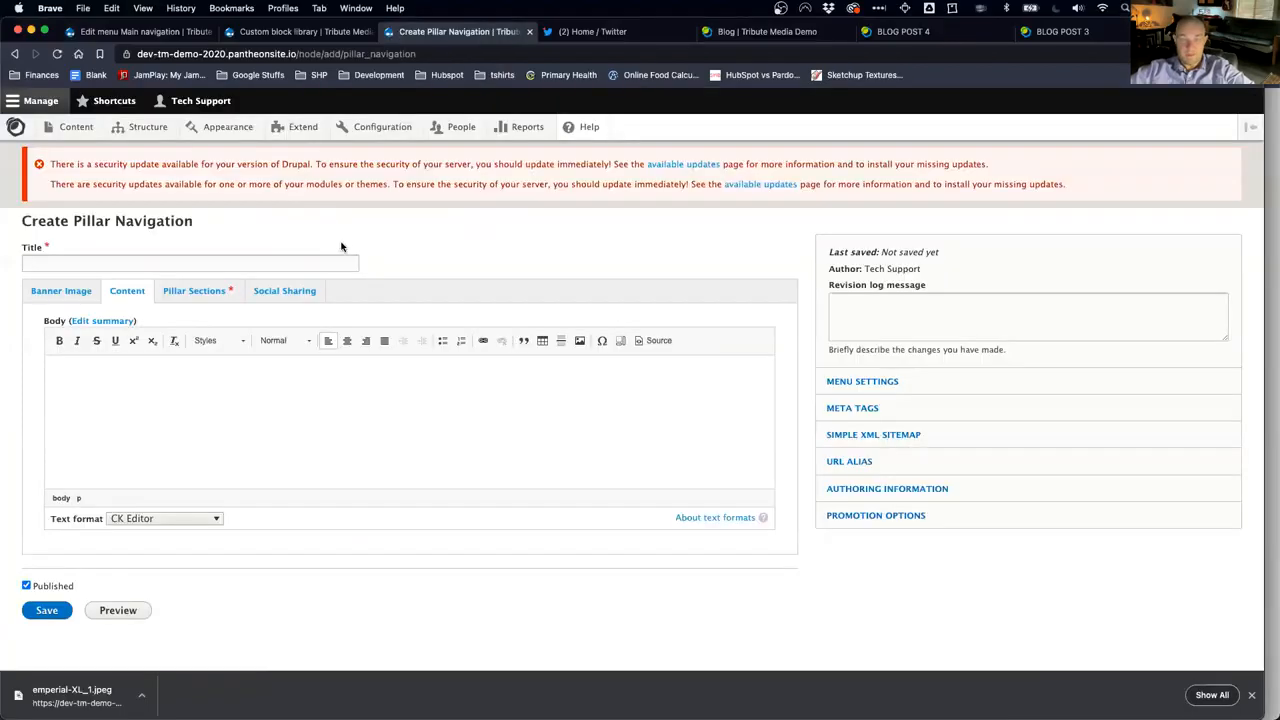
left_click(168, 404)
key("super+v")
scroll(168, 428, "down", 1)
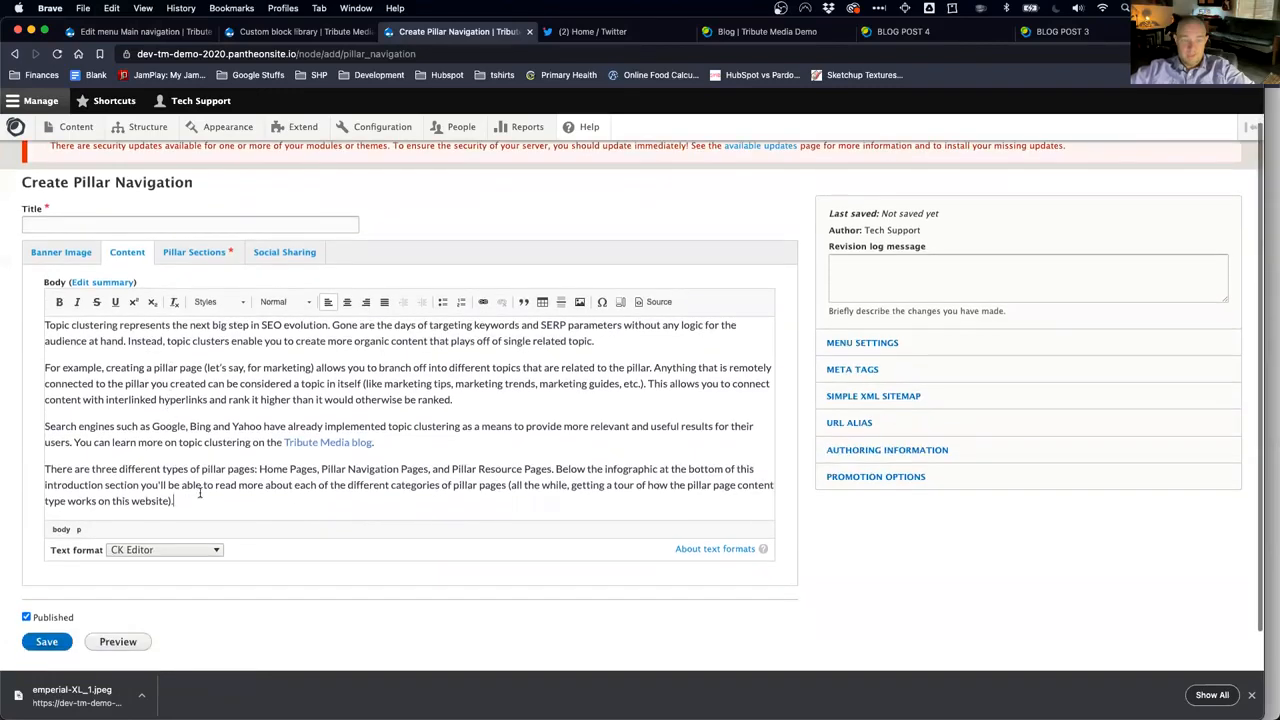
key("Return")
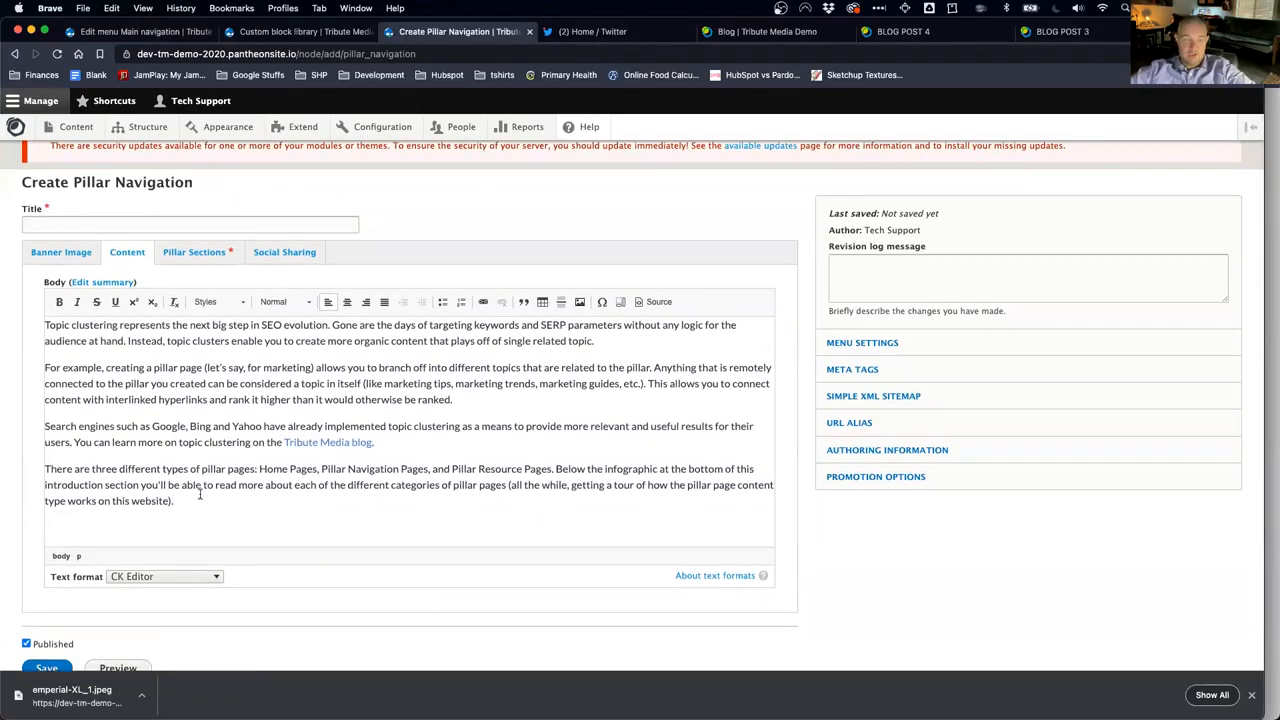
Step: Insert pillar-pages-infographic-outline.svg from the file browser with alt text 'Pillar Infographic'
left_click(582, 303)
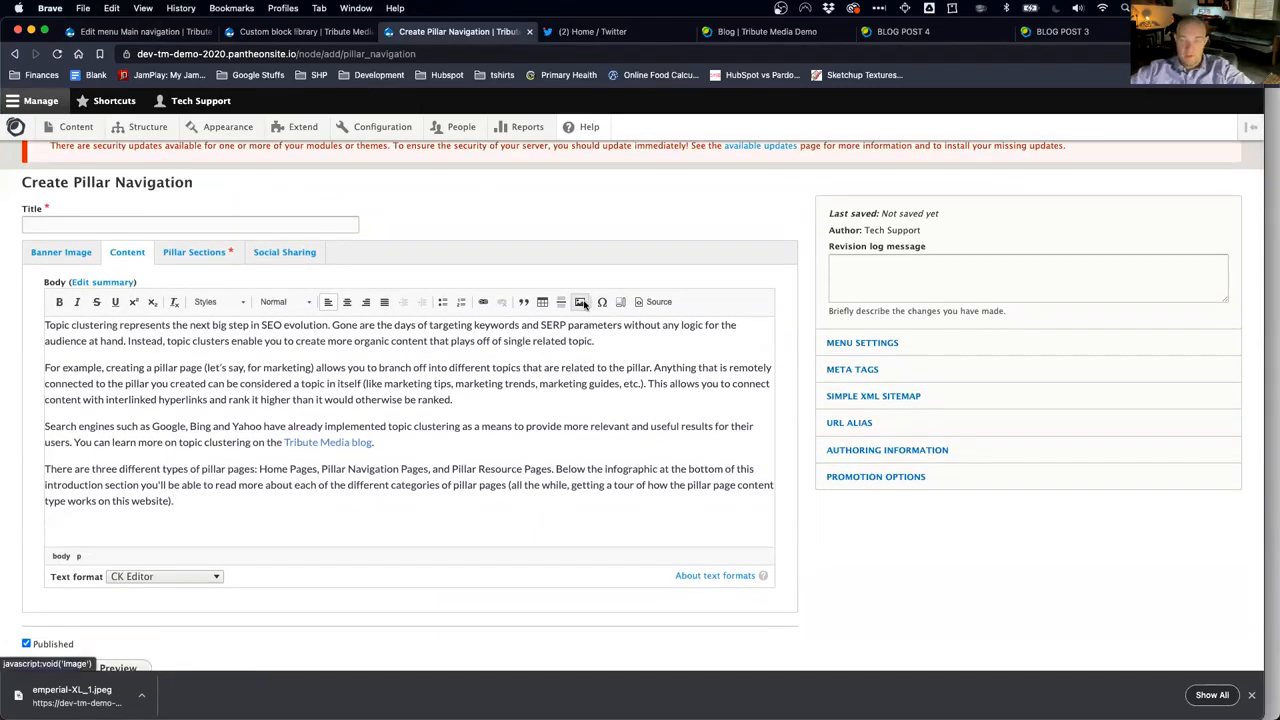
left_click(529, 291)
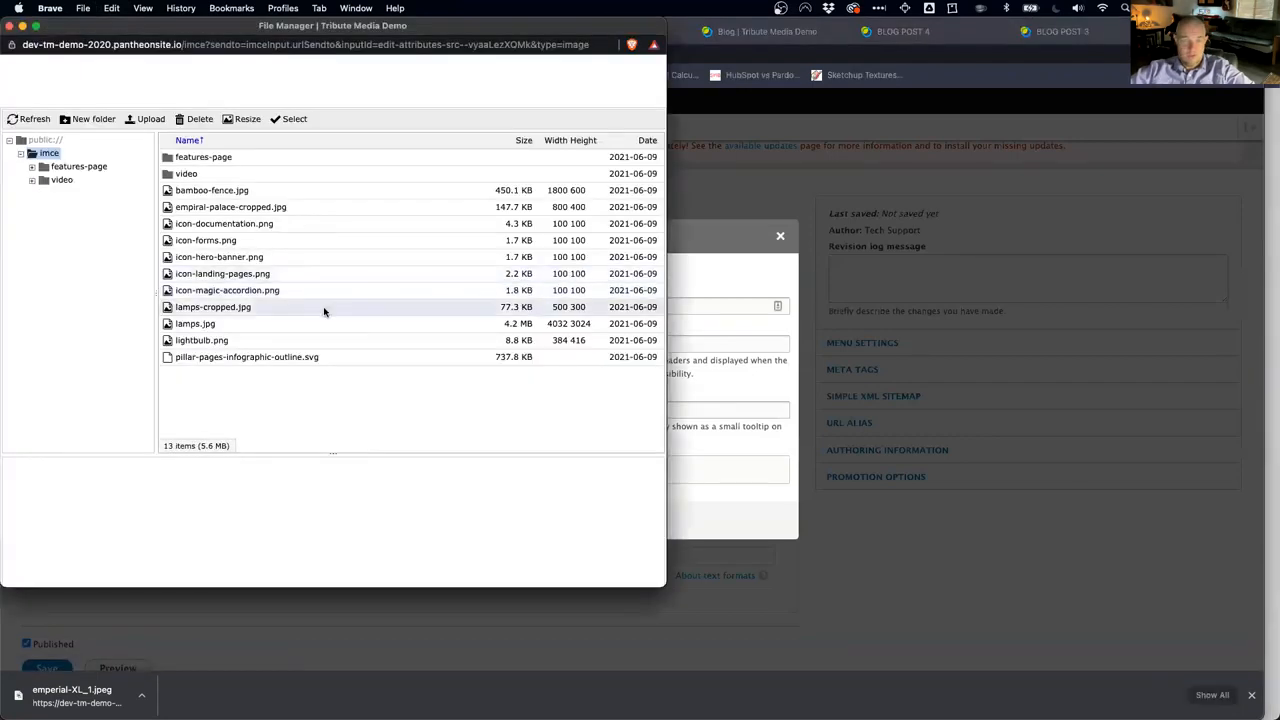
left_click(255, 358)
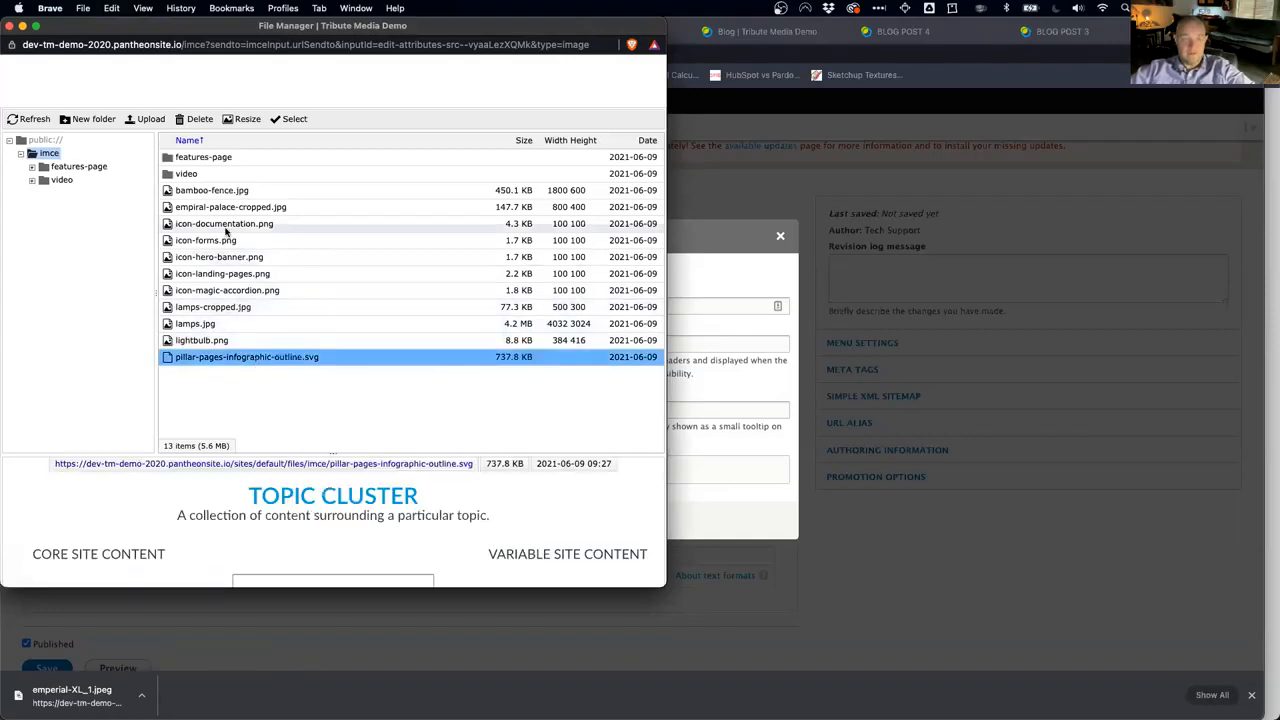
left_click(290, 119)
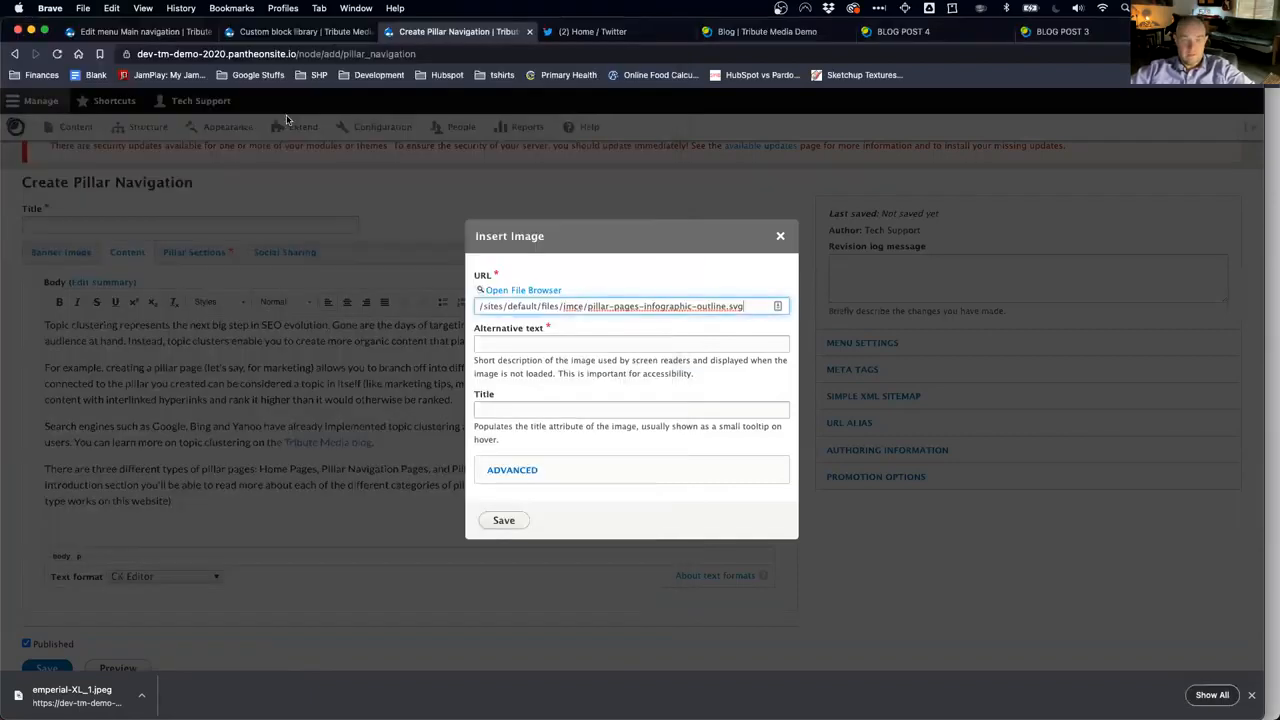
left_click(530, 344)
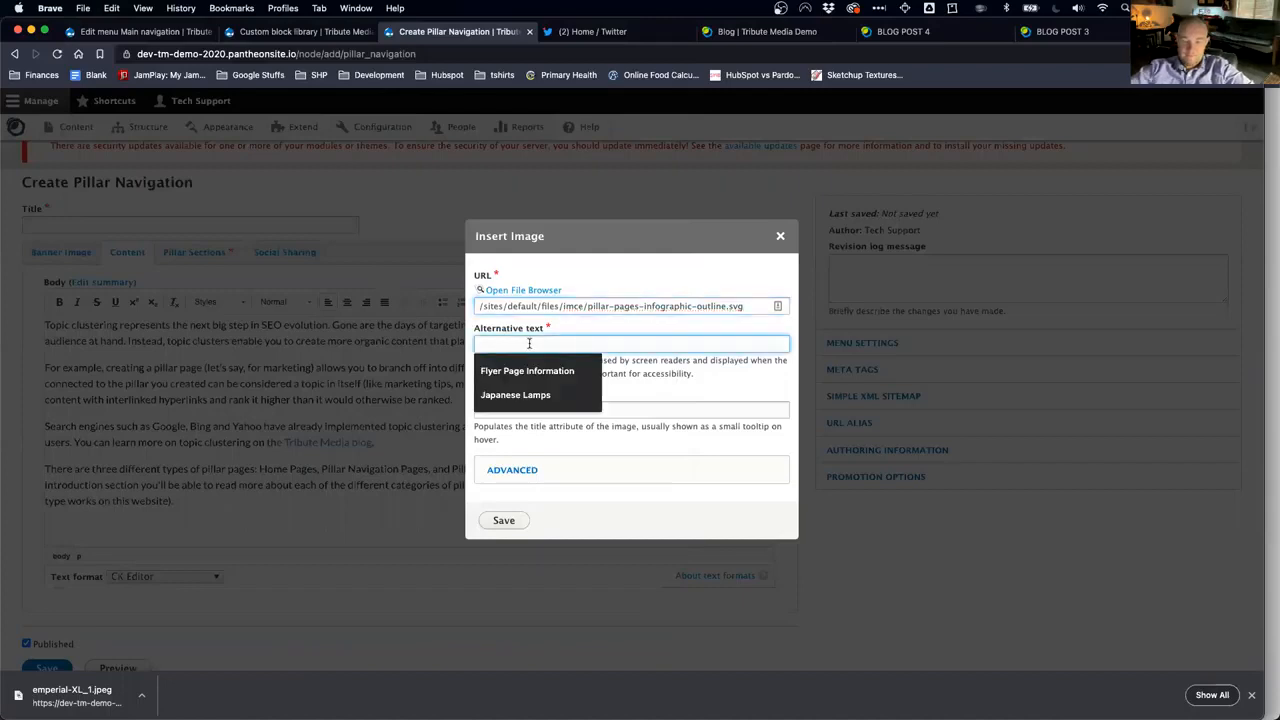
type("Pillar")
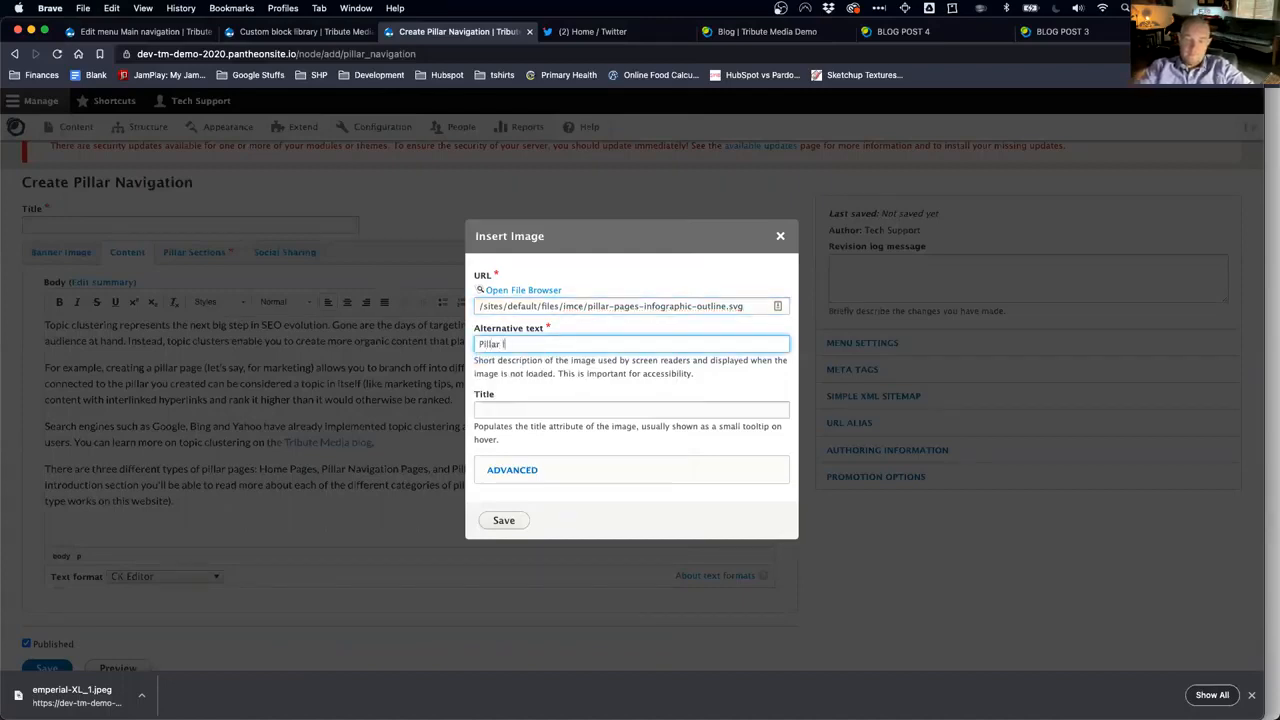
type(" Infographic")
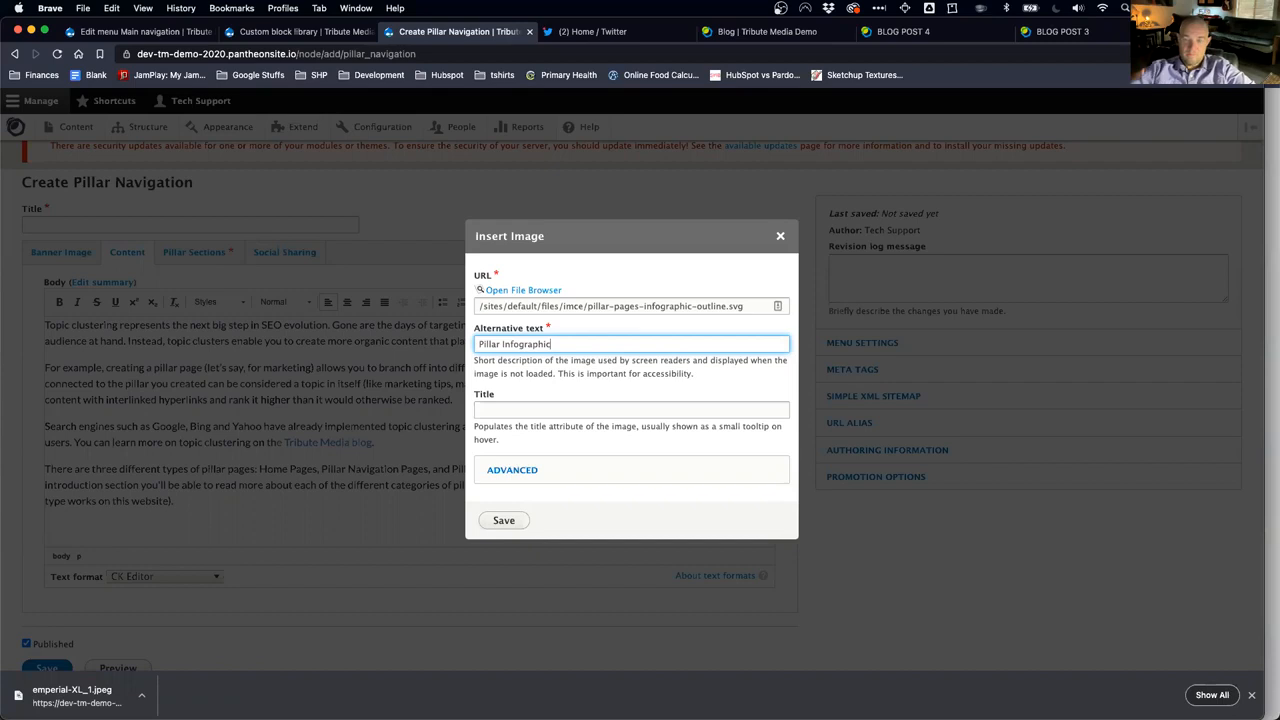
left_click(504, 521)
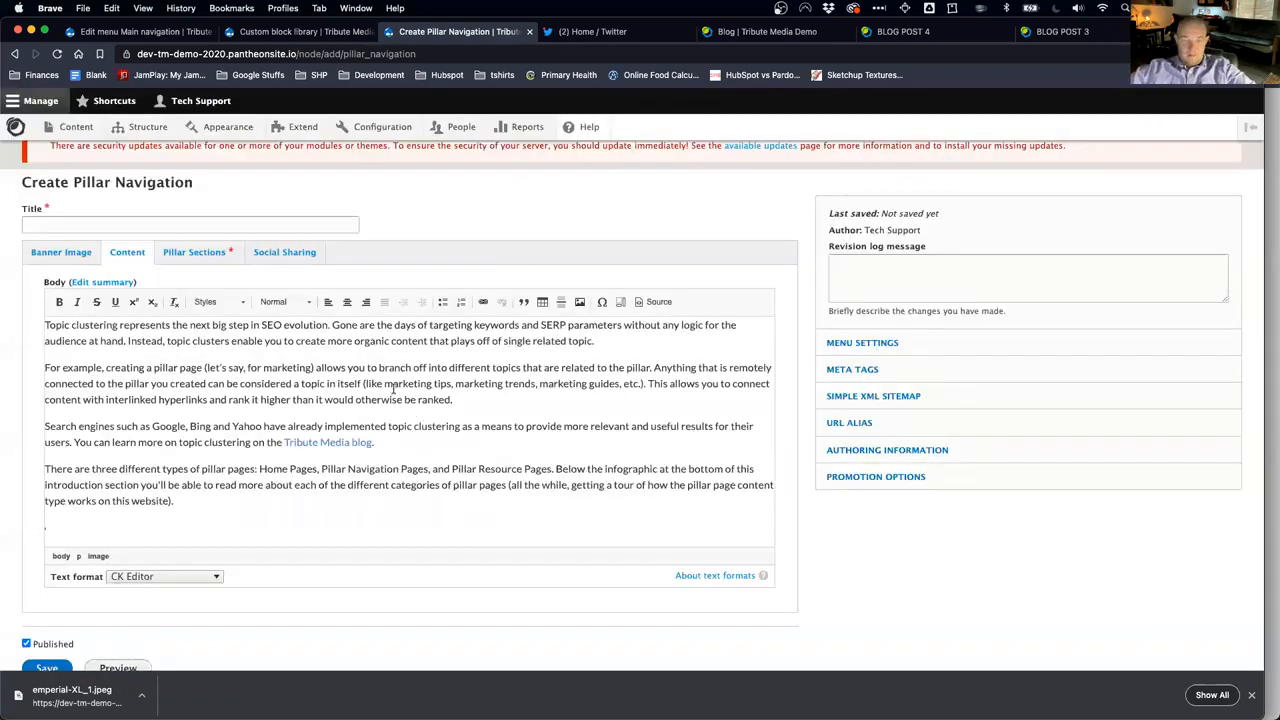
scroll(393, 389, "down", 2)
scroll(367, 395, "up", 1)
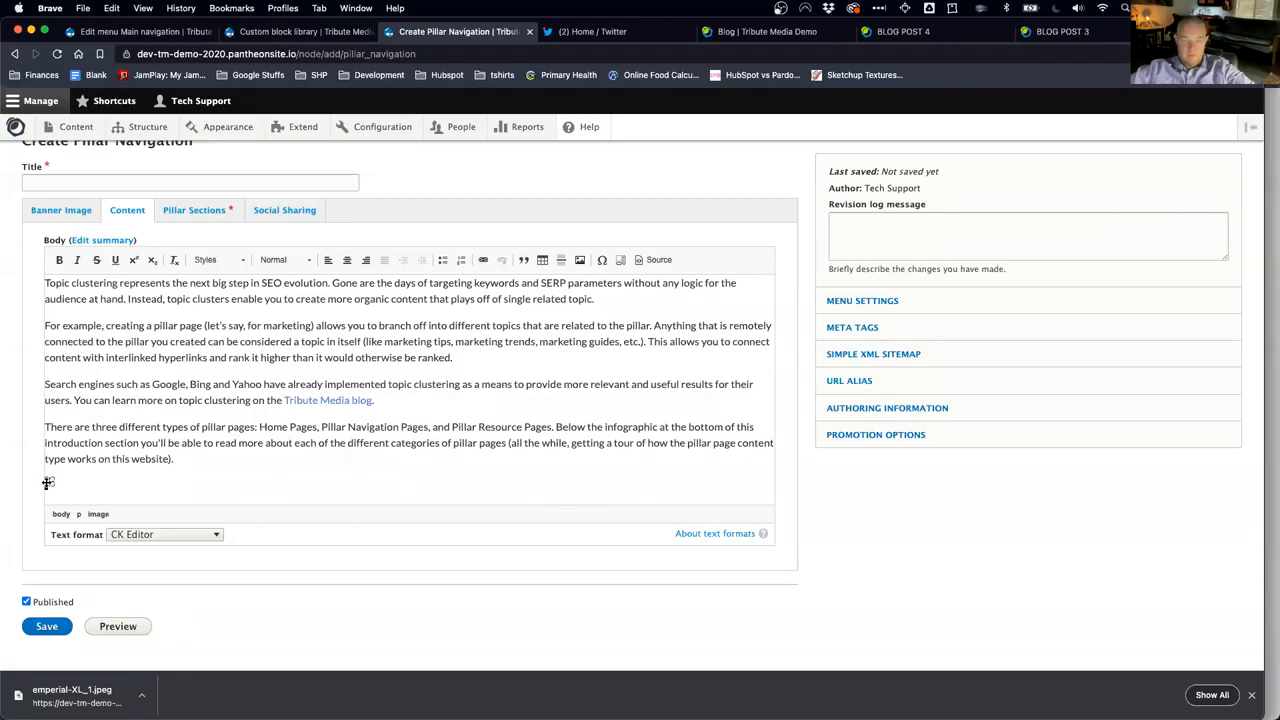
Step: Show the Pillar Sections fields, then scroll the demo page's example sections down to Banner Section Type
left_click(199, 212)
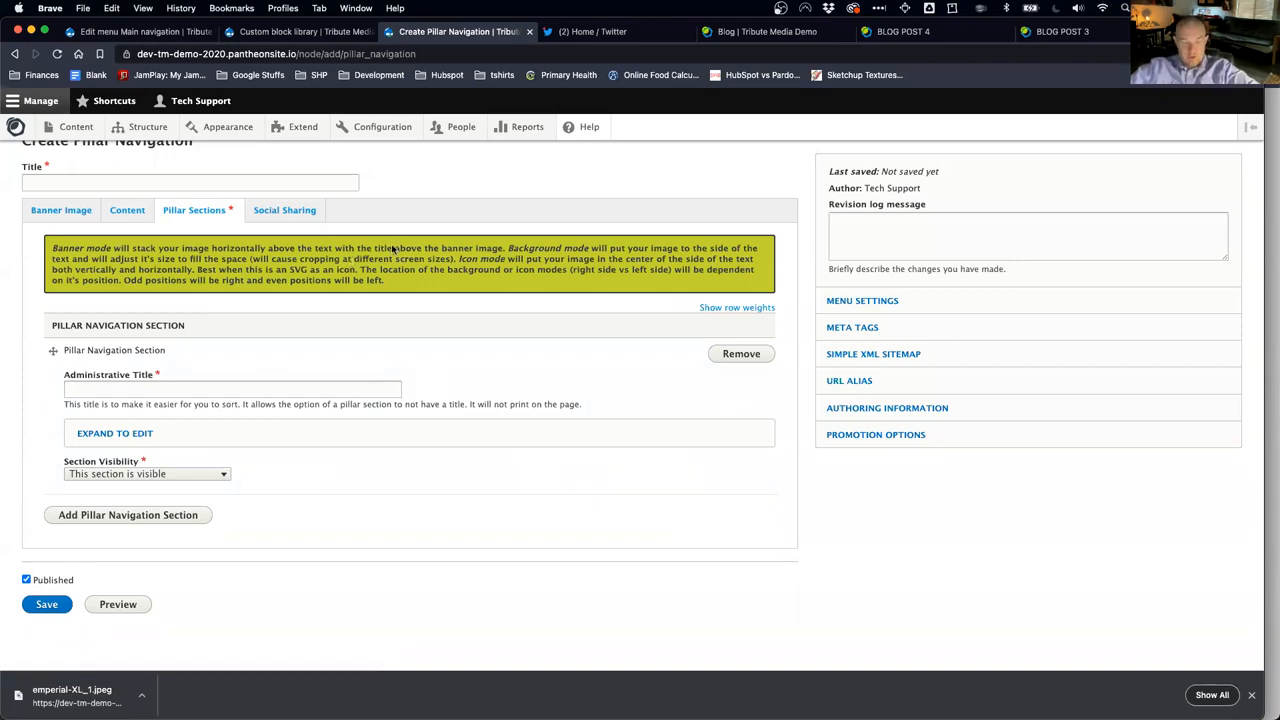
key("super+grave")
scroll(465, 262, "down", 10)
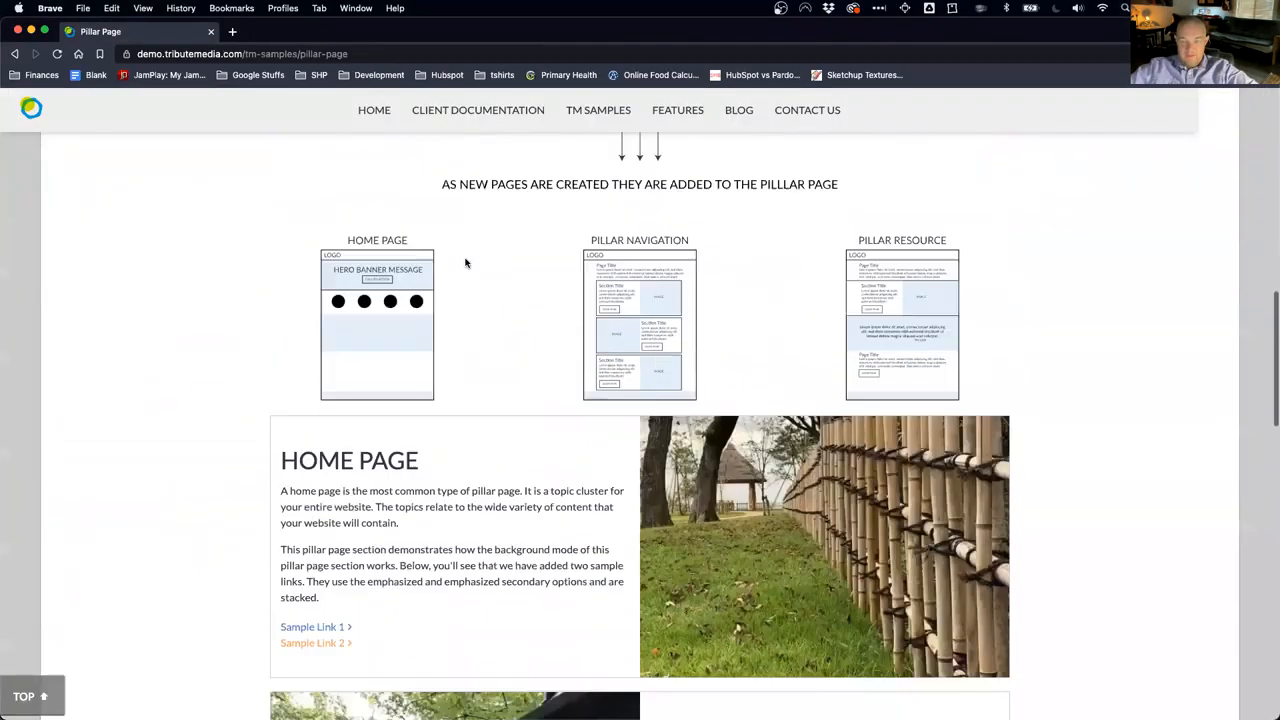
scroll(465, 262, "down", 3)
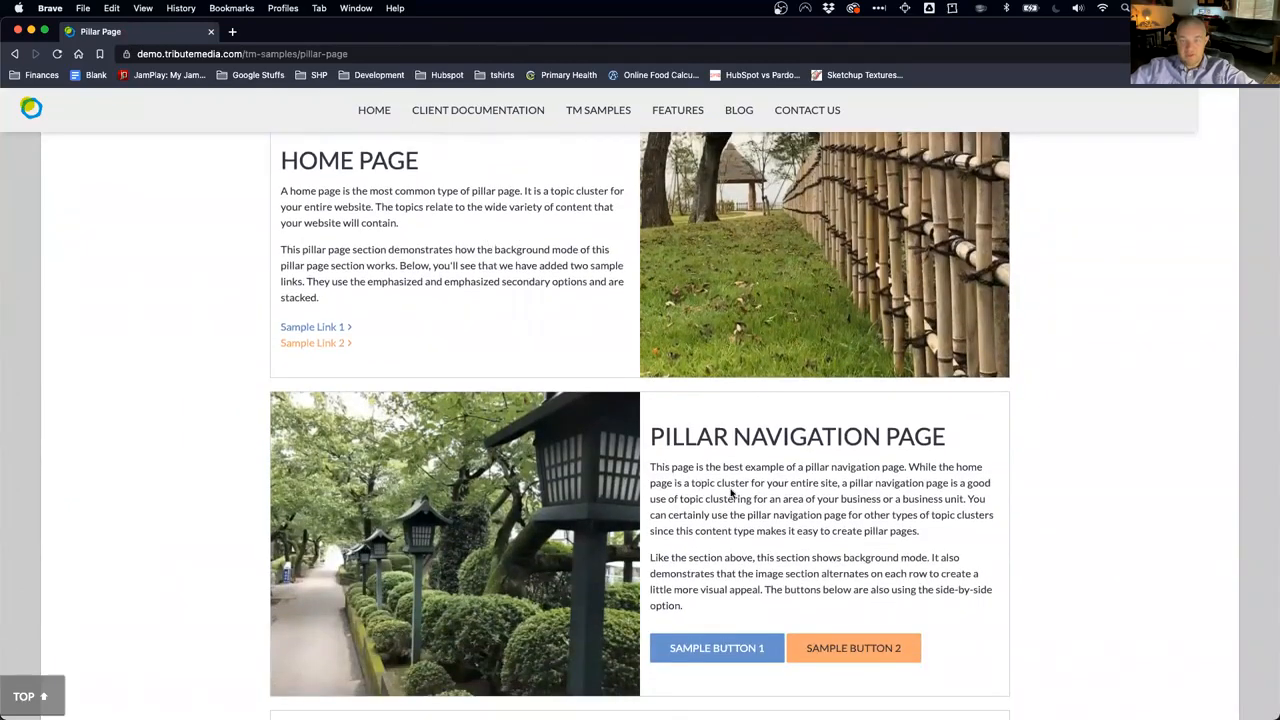
scroll(748, 515, "down", 4)
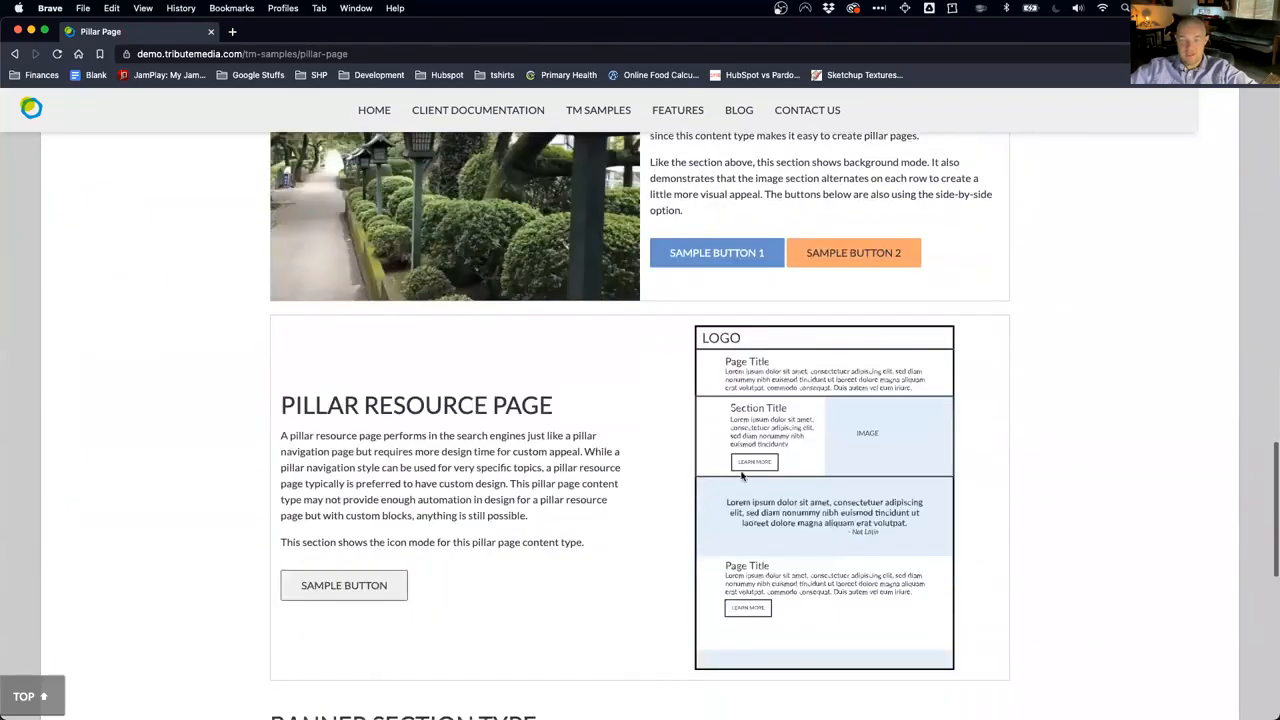
scroll(603, 500, "down", 3)
scroll(607, 497, "down", 2)
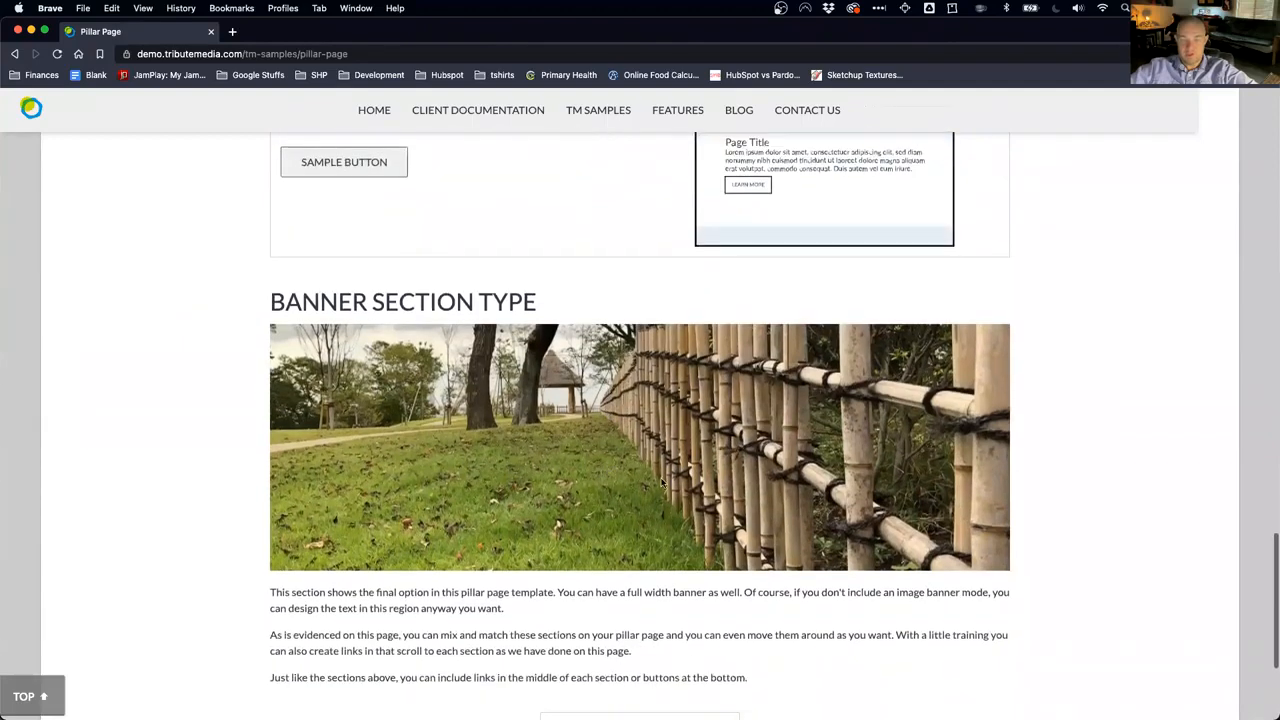
key("super+grave")
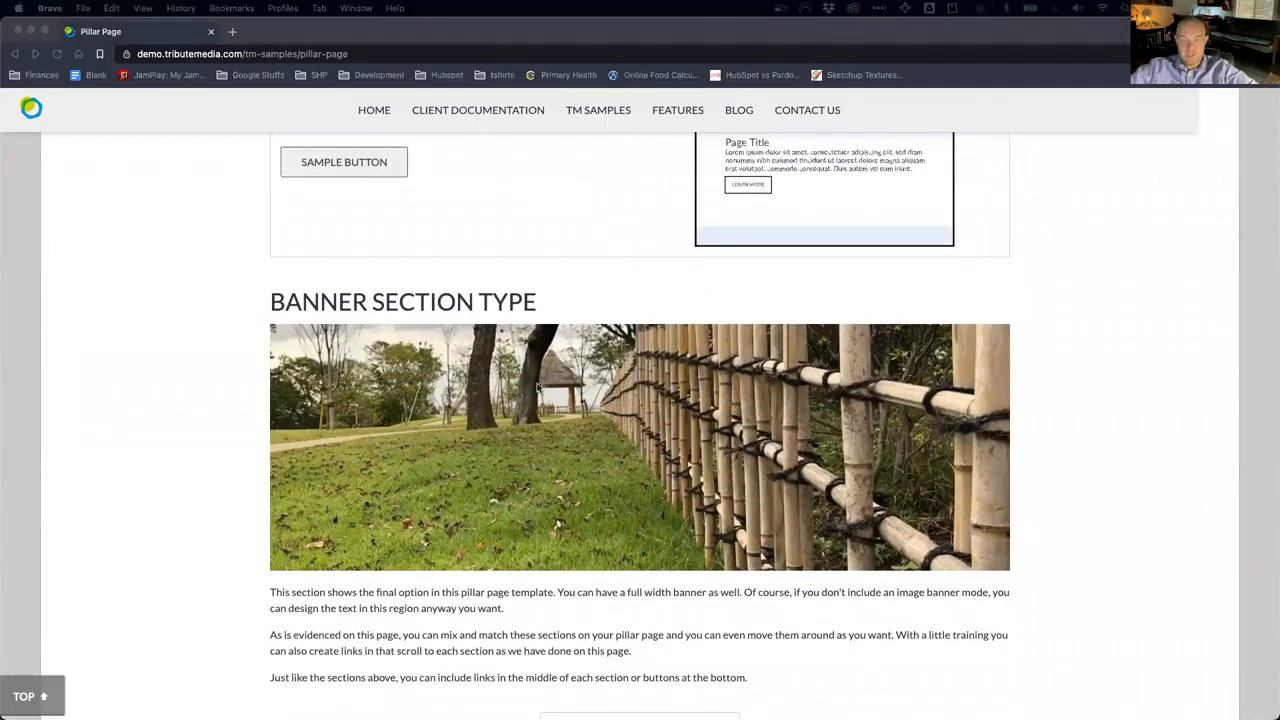
Step: Enter 'First Se' as the section's administrative title and review the help notes
left_click(262, 389)
type("First Section")
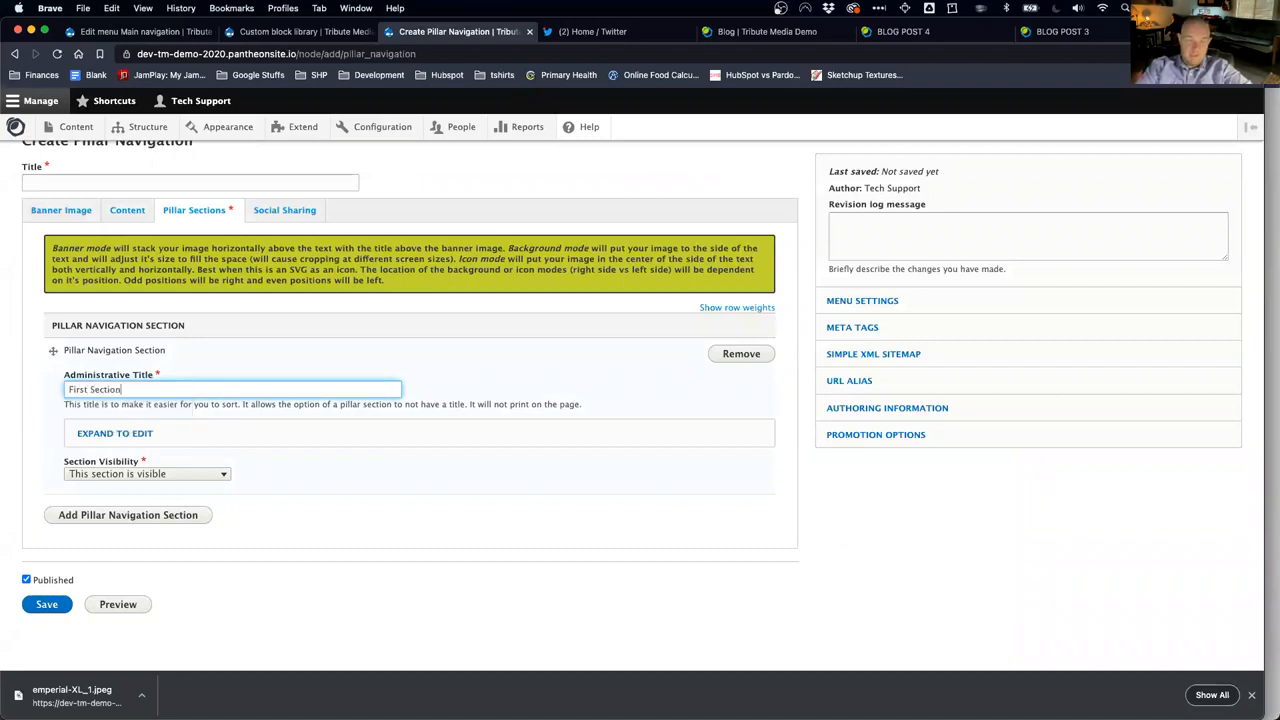
left_click_drag(180, 404, 374, 416)
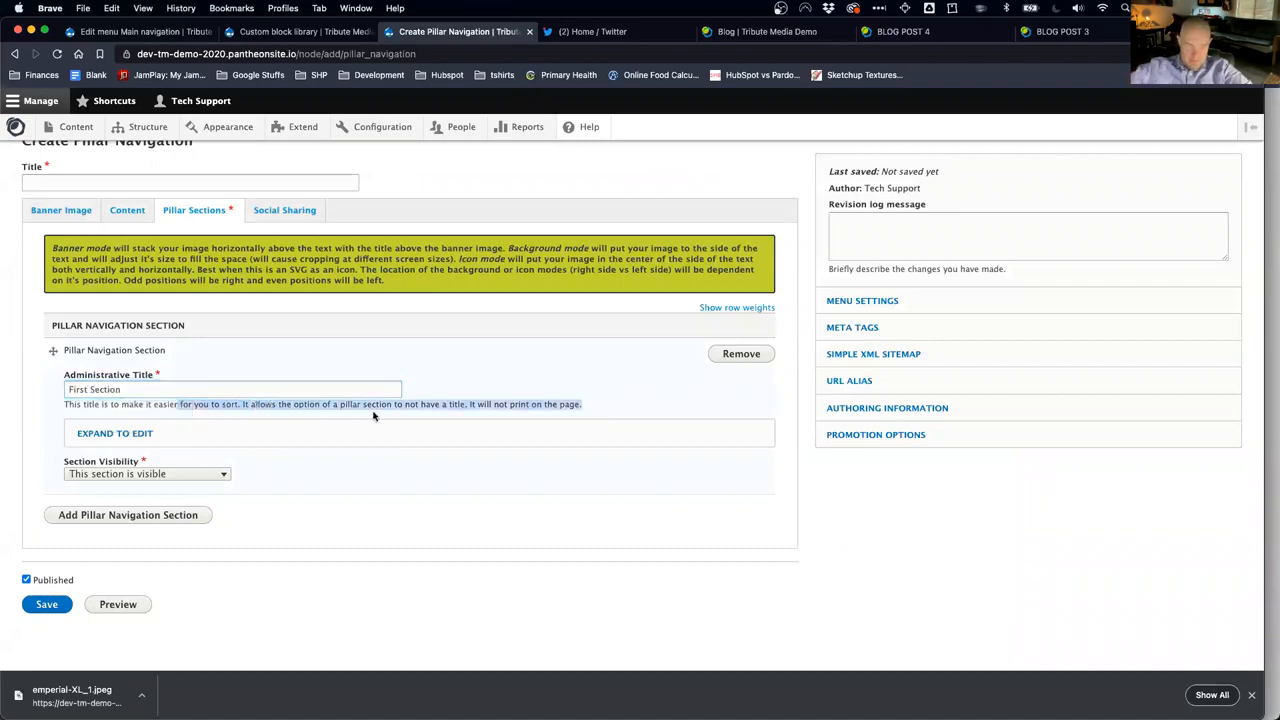
left_click_drag(147, 248, 197, 269)
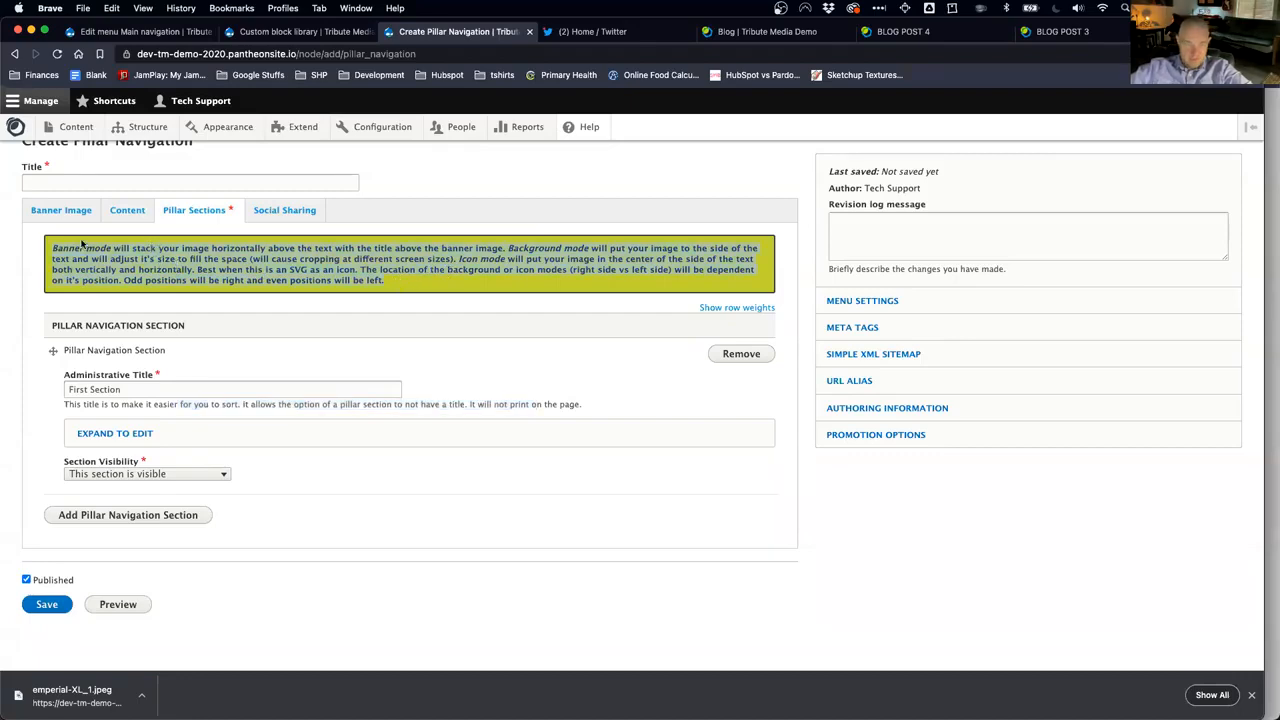
left_click(338, 568)
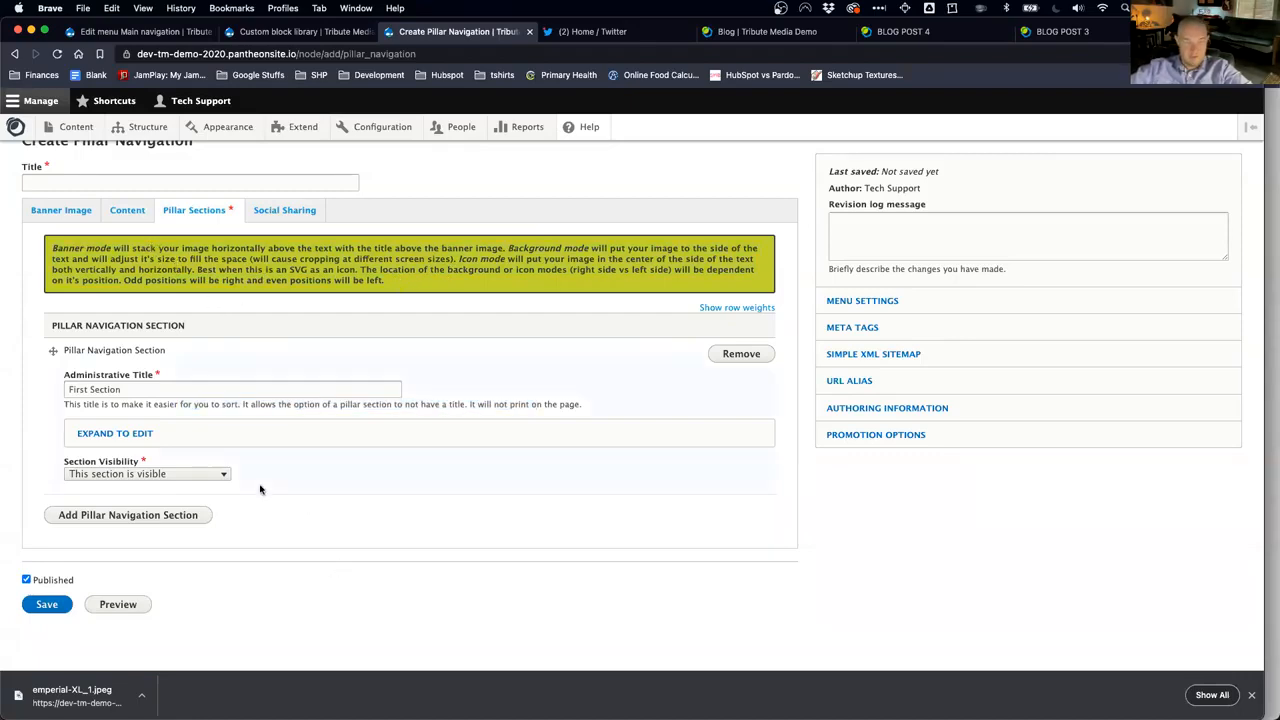
Step: Fill the Pillar Section Title with 'Detail Title' and the section text with 'Section'
left_click(143, 435)
scroll(234, 451, "down", 1)
left_click(173, 427)
type("Detail Title")
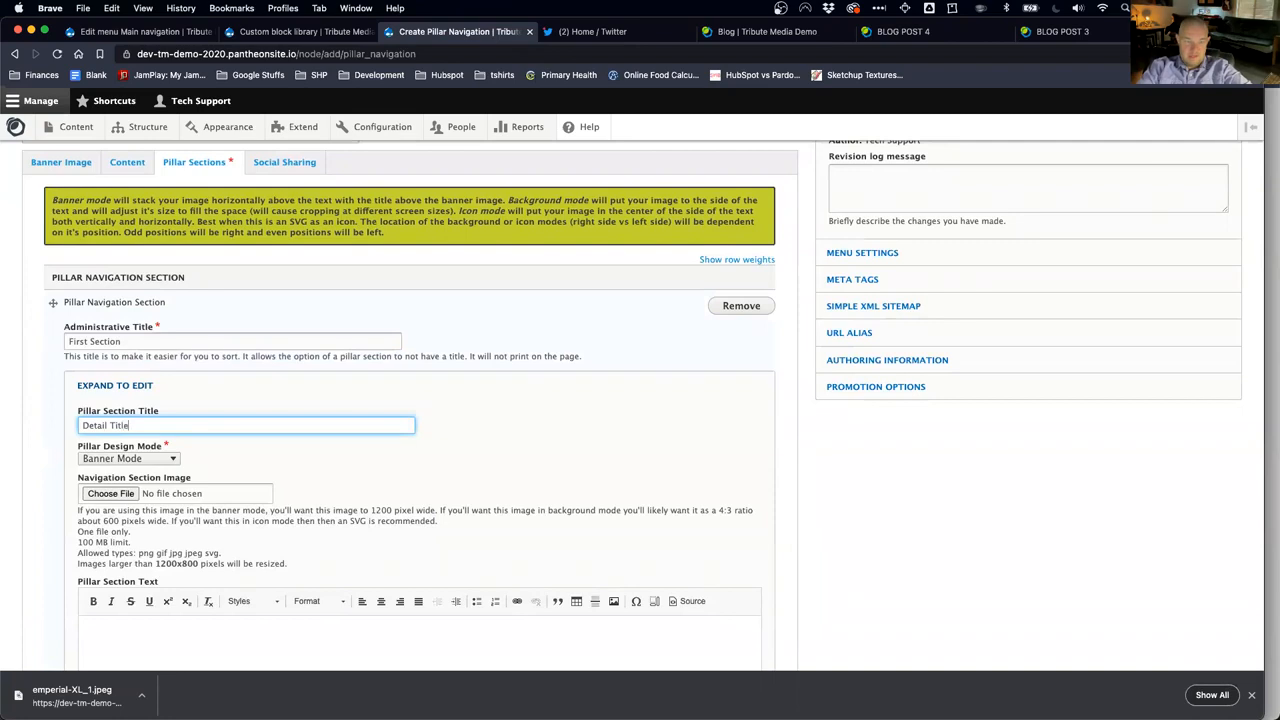
scroll(214, 614, "down", 1)
left_click(218, 608)
type("Section")
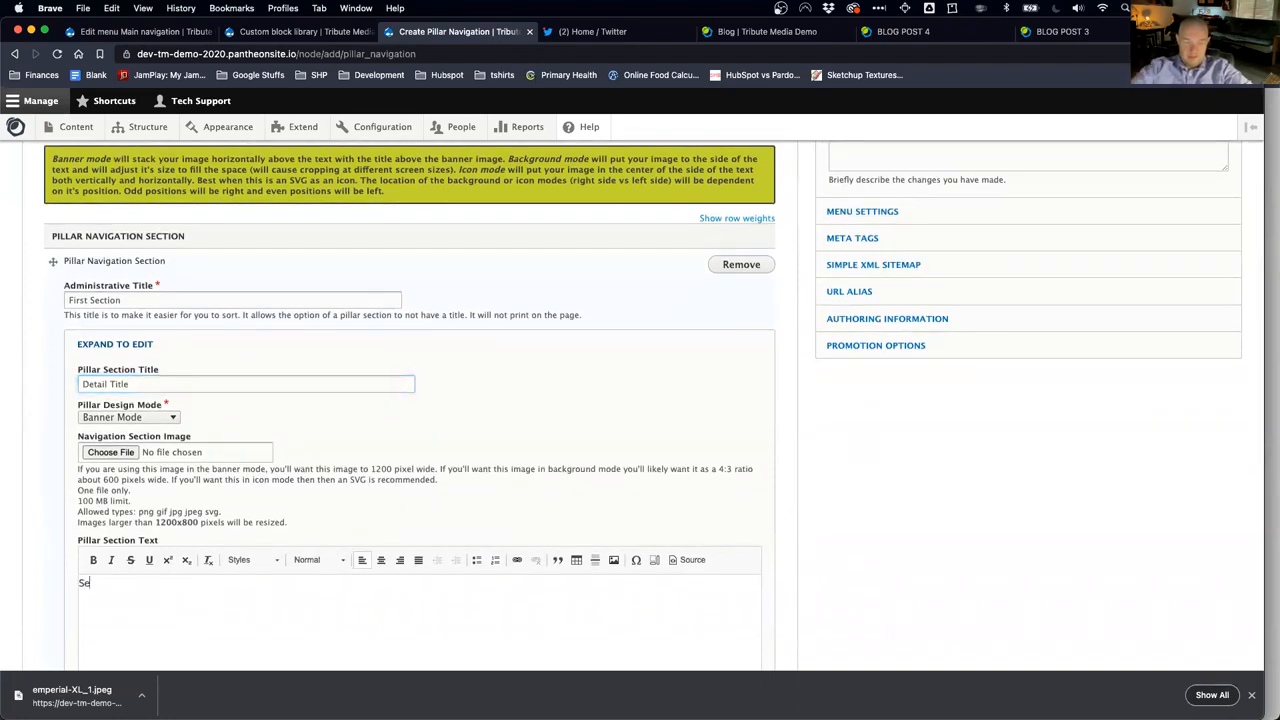
Step: Try Background and Icon modes, then set the pillar design mode to Banner Mode
left_click(166, 417)
left_click(153, 431)
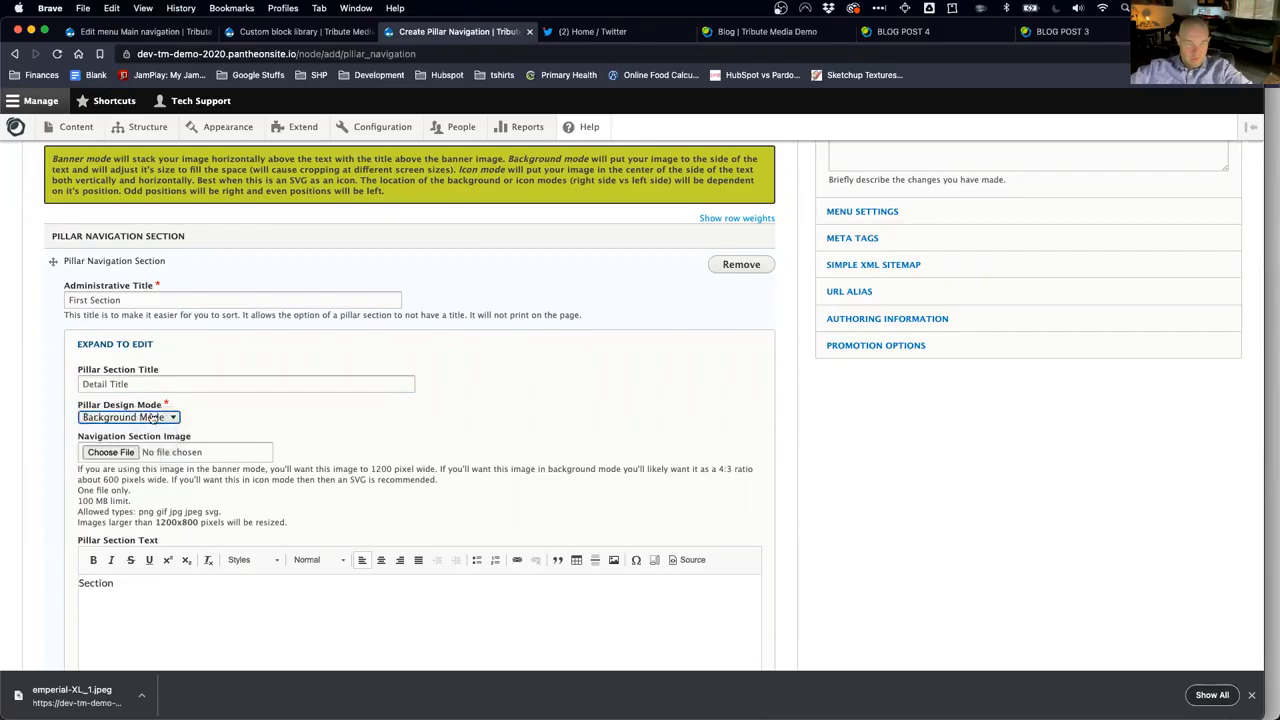
left_click(153, 418)
left_click(150, 434)
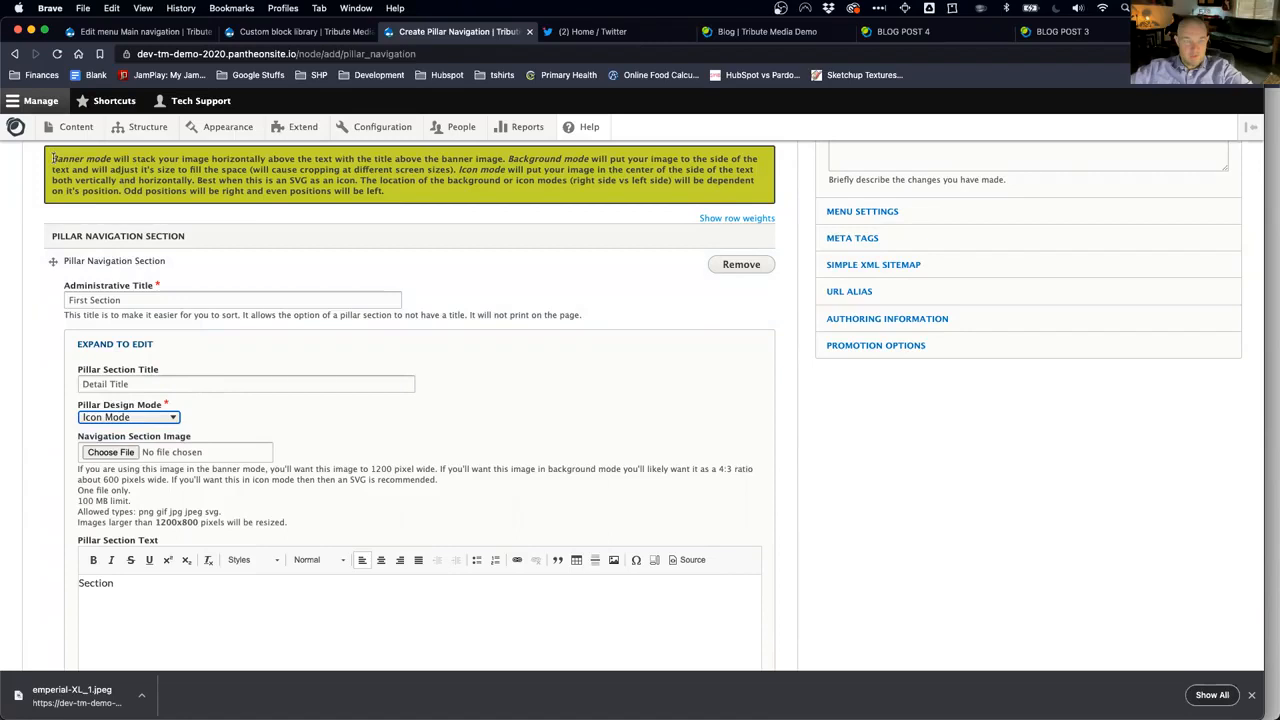
left_click_drag(52, 158, 96, 162)
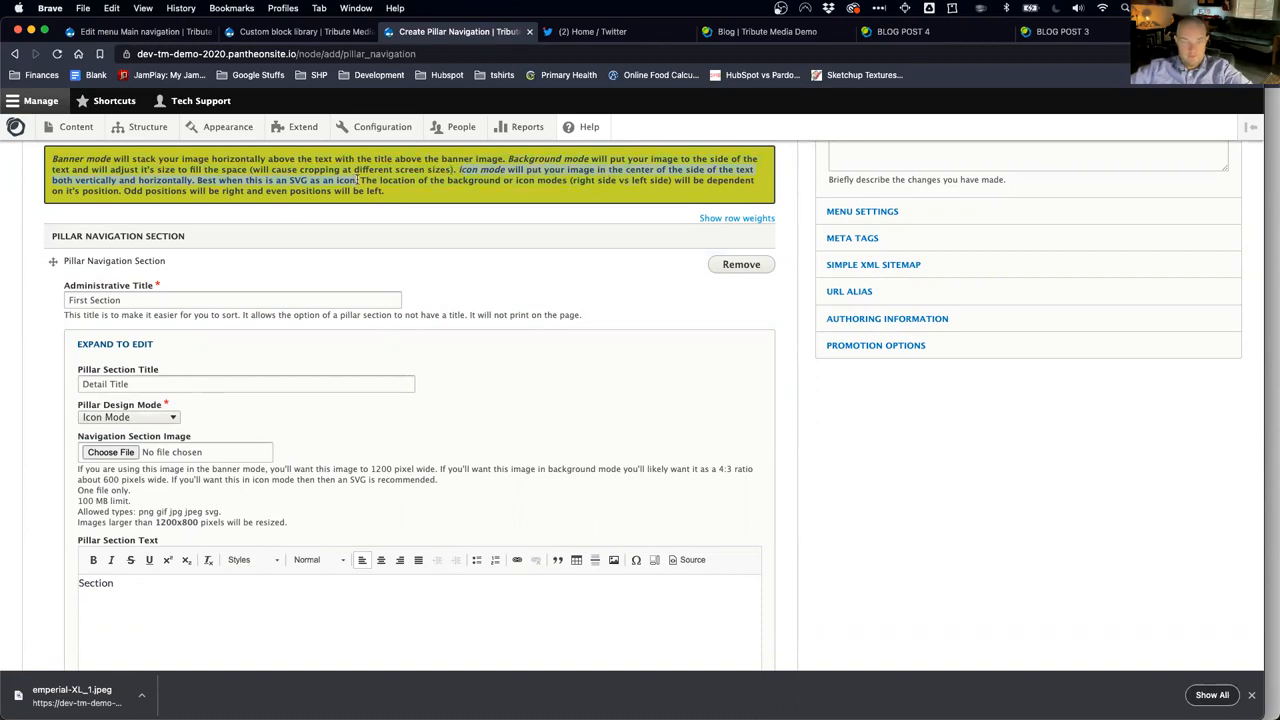
left_click_drag(493, 181, 499, 181)
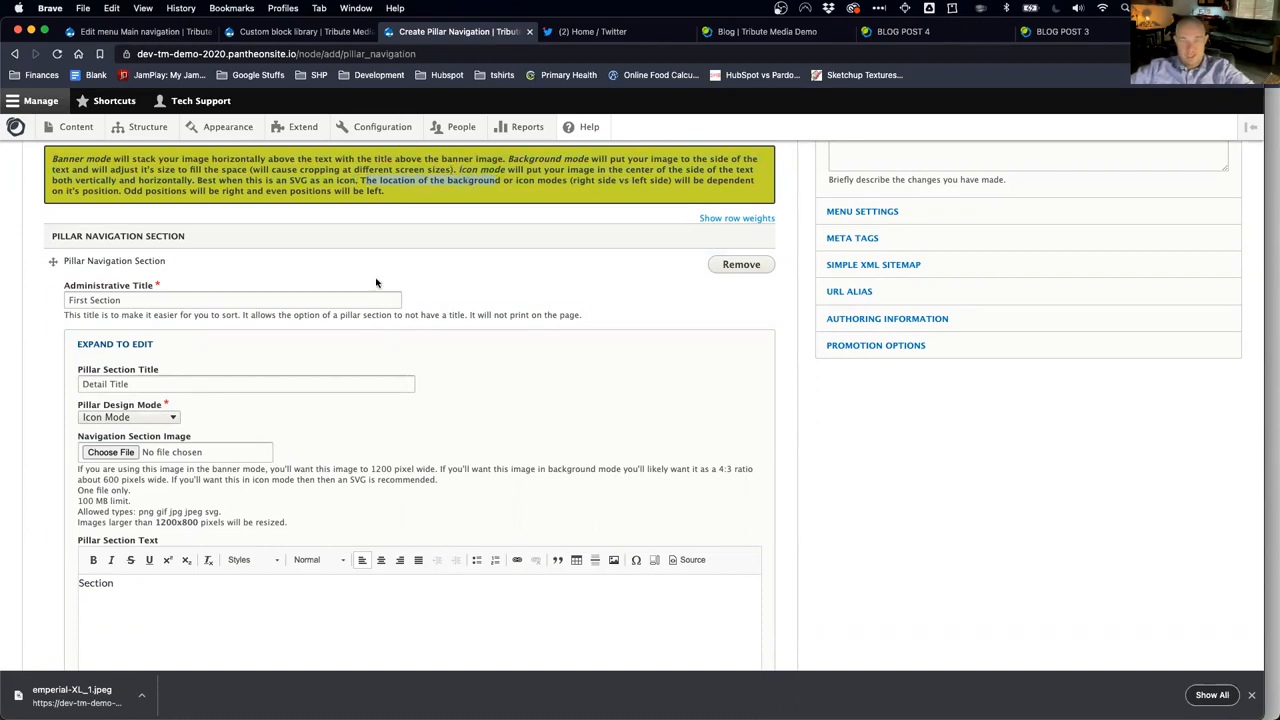
left_click(148, 416)
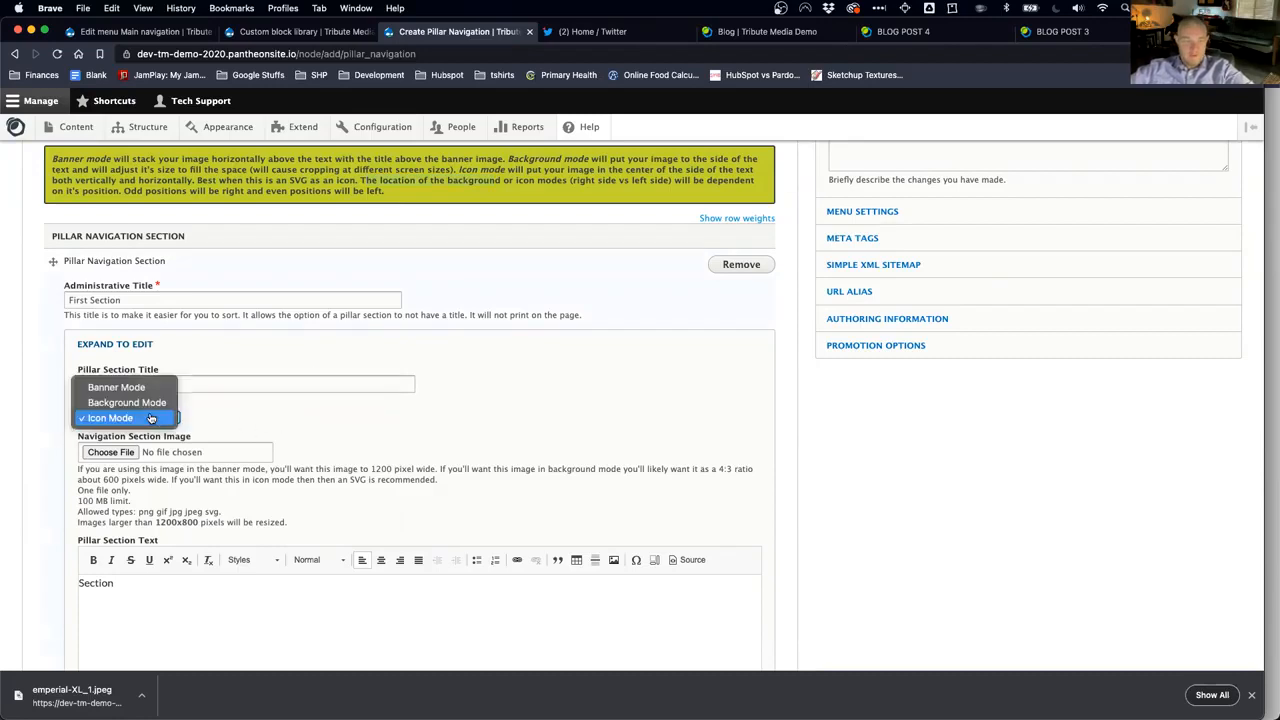
key("Return")
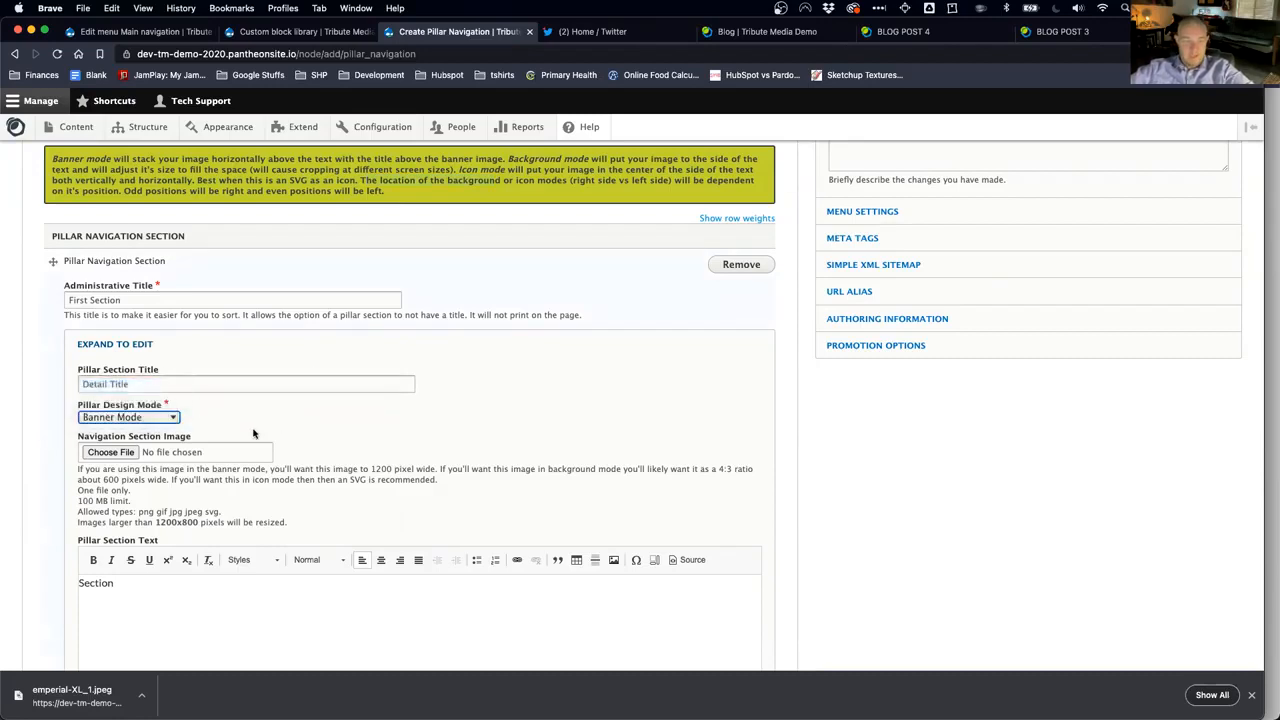
left_click(135, 455)
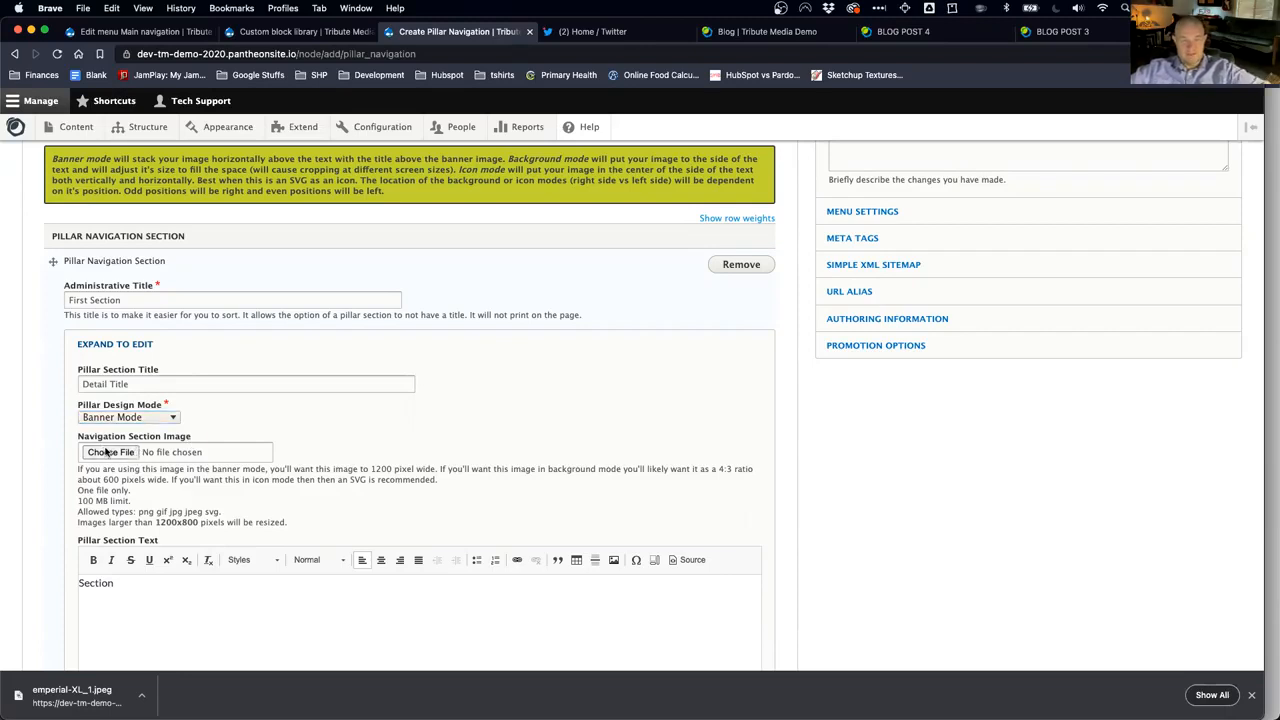
Step: Upload emperial-XL_1.jpeg as the section image with alt text 'palace bridge'
left_click(127, 455)
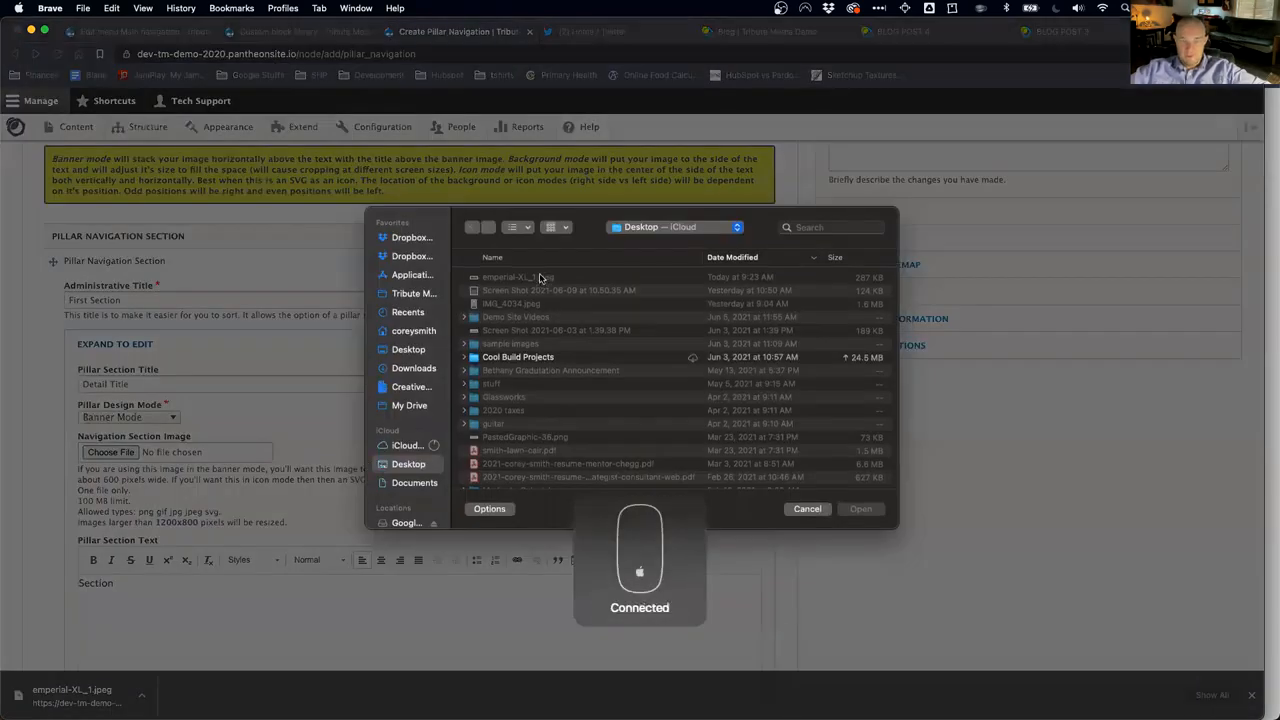
double_click(540, 277)
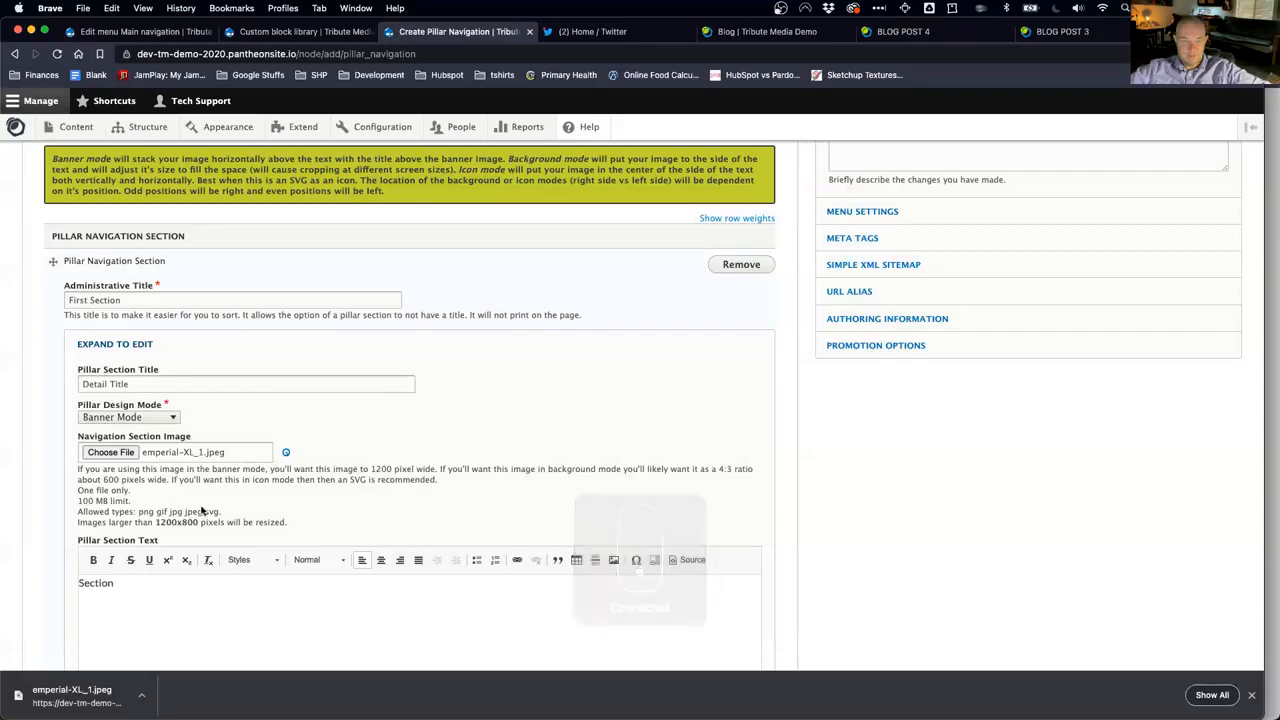
scroll(211, 504, "down", 1)
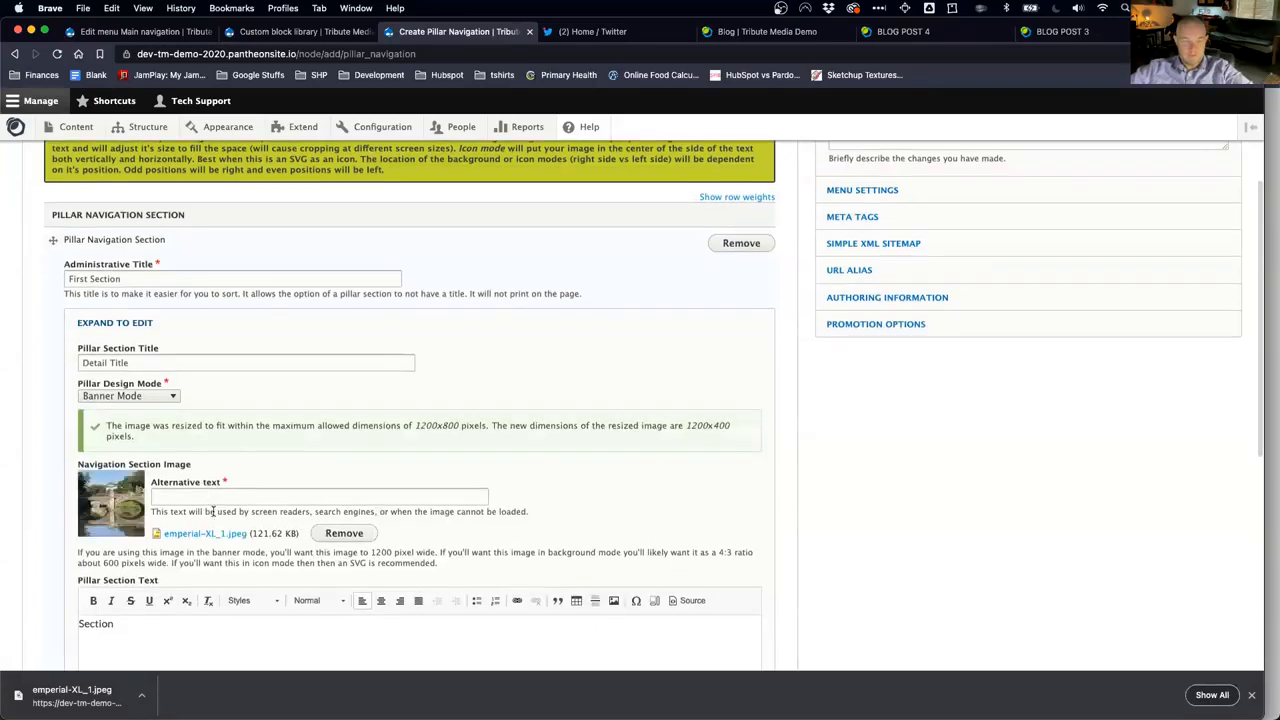
left_click(192, 499)
type("palace bridge")
Step: Set Section Visibility to visible and expand the section's Links area
scroll(201, 481, "down", 3)
scroll(207, 481, "down", 1)
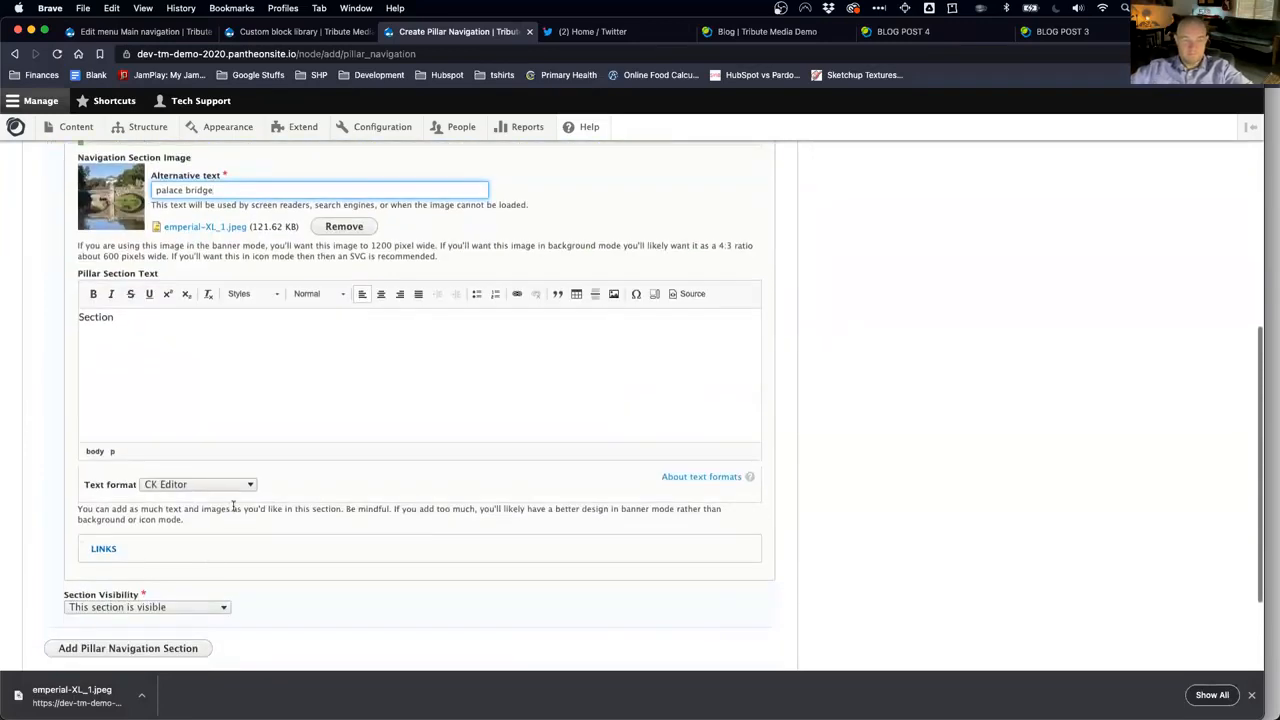
left_click(224, 609)
left_click(278, 606)
left_click(214, 608)
left_click(262, 606)
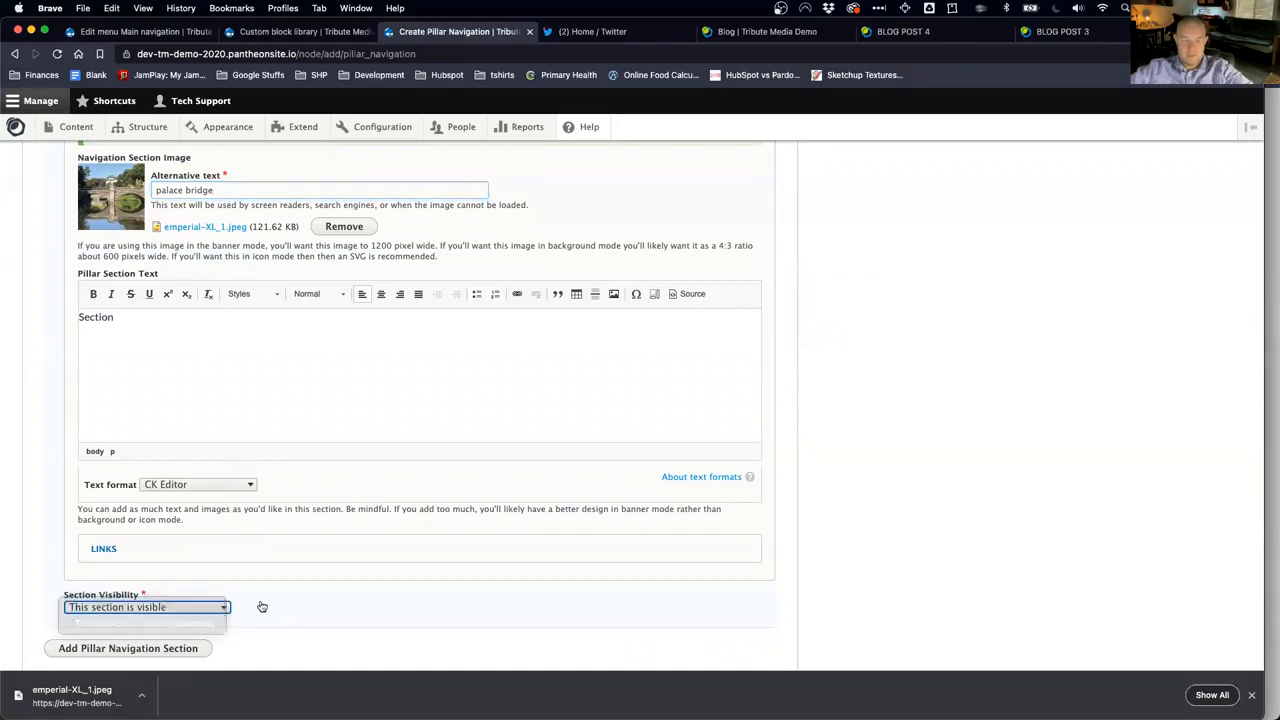
scroll(260, 604, "up", 2)
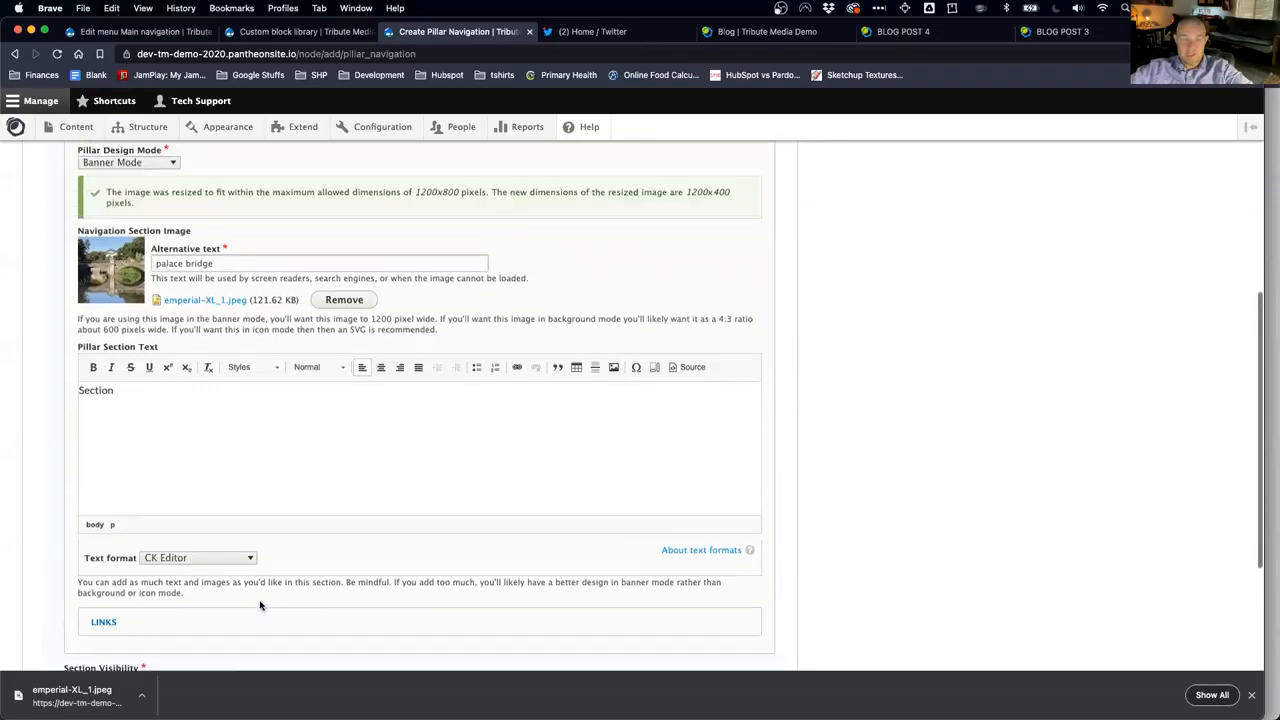
scroll(258, 600, "down", 3)
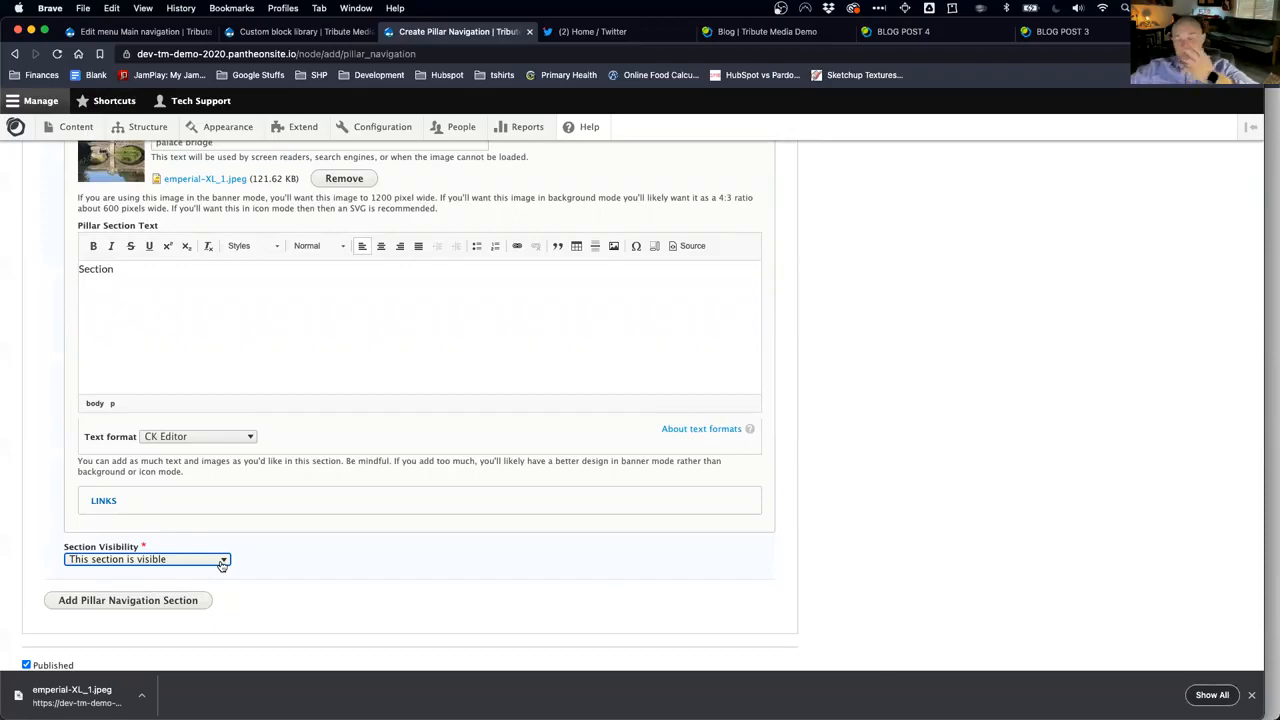
left_click(222, 562)
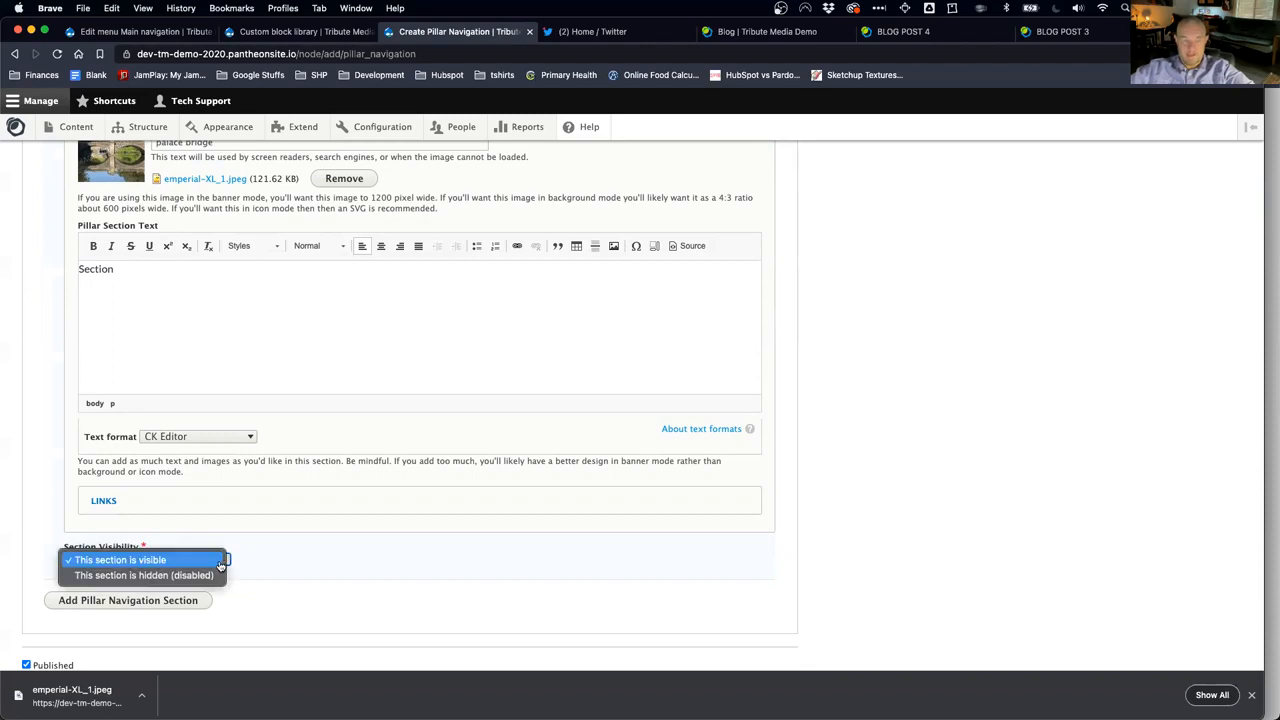
left_click(280, 566)
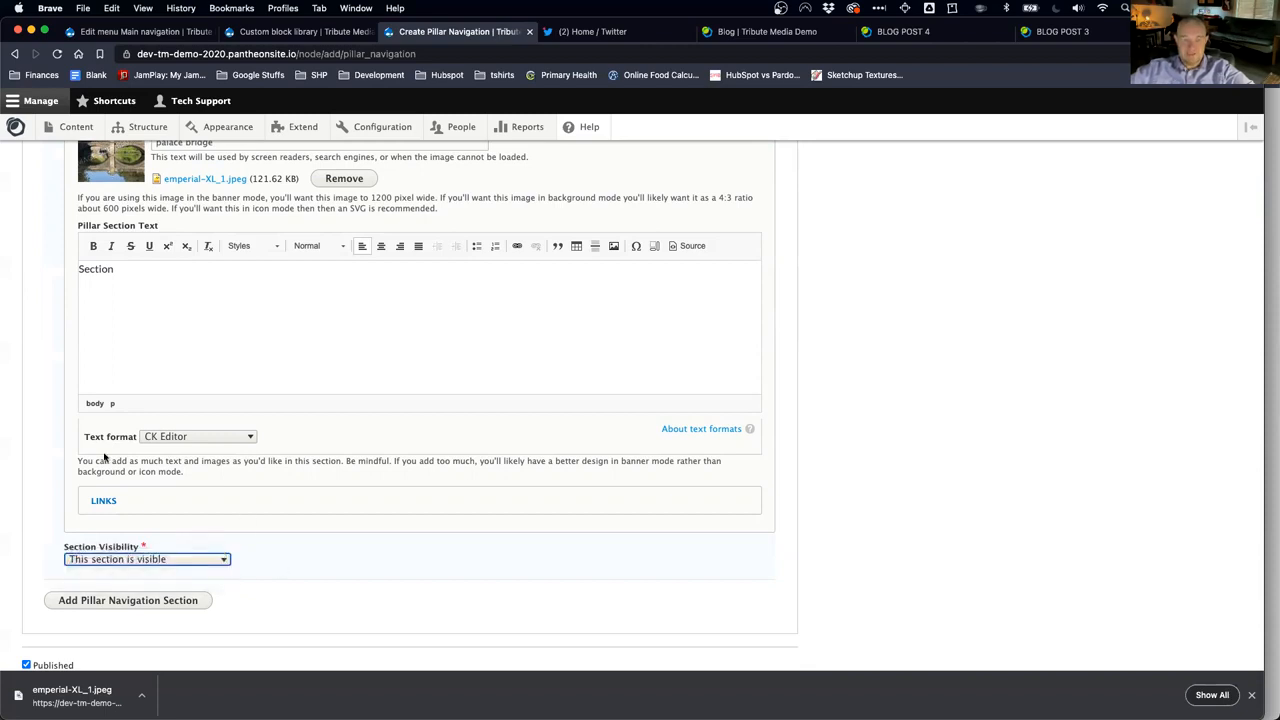
left_click(104, 501)
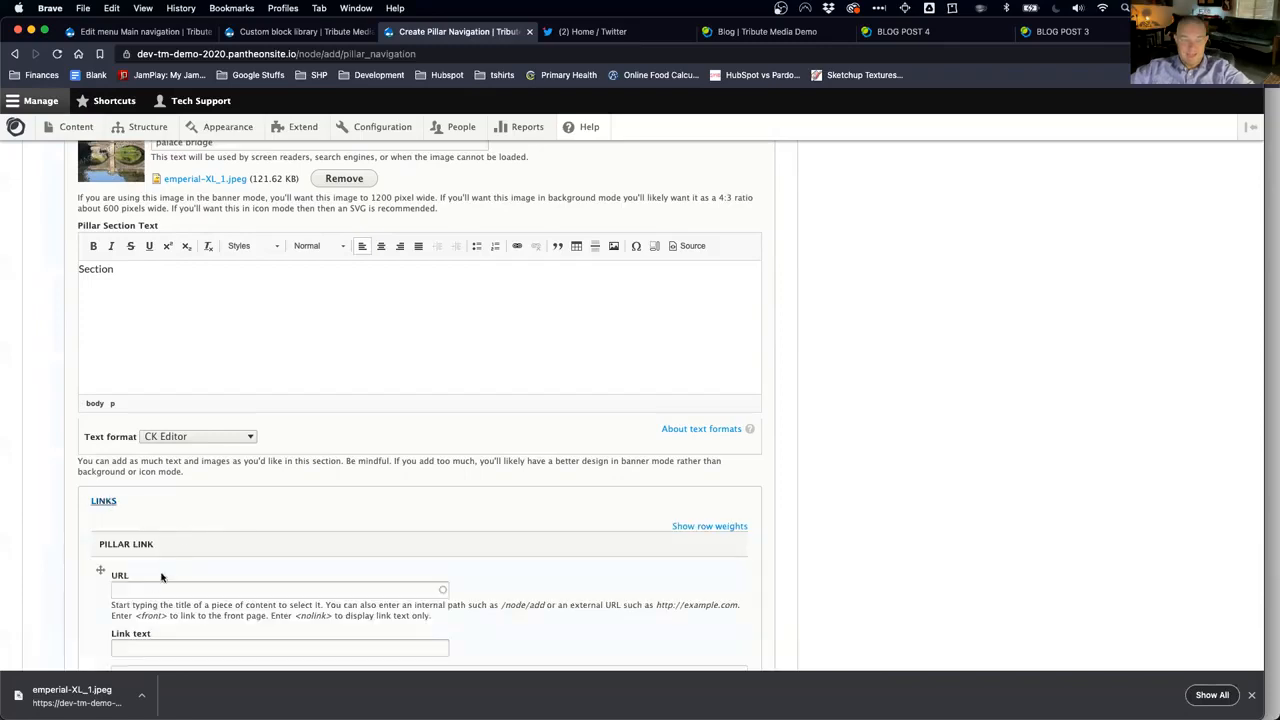
scroll(161, 576, "down", 5)
scroll(160, 562, "down", 2)
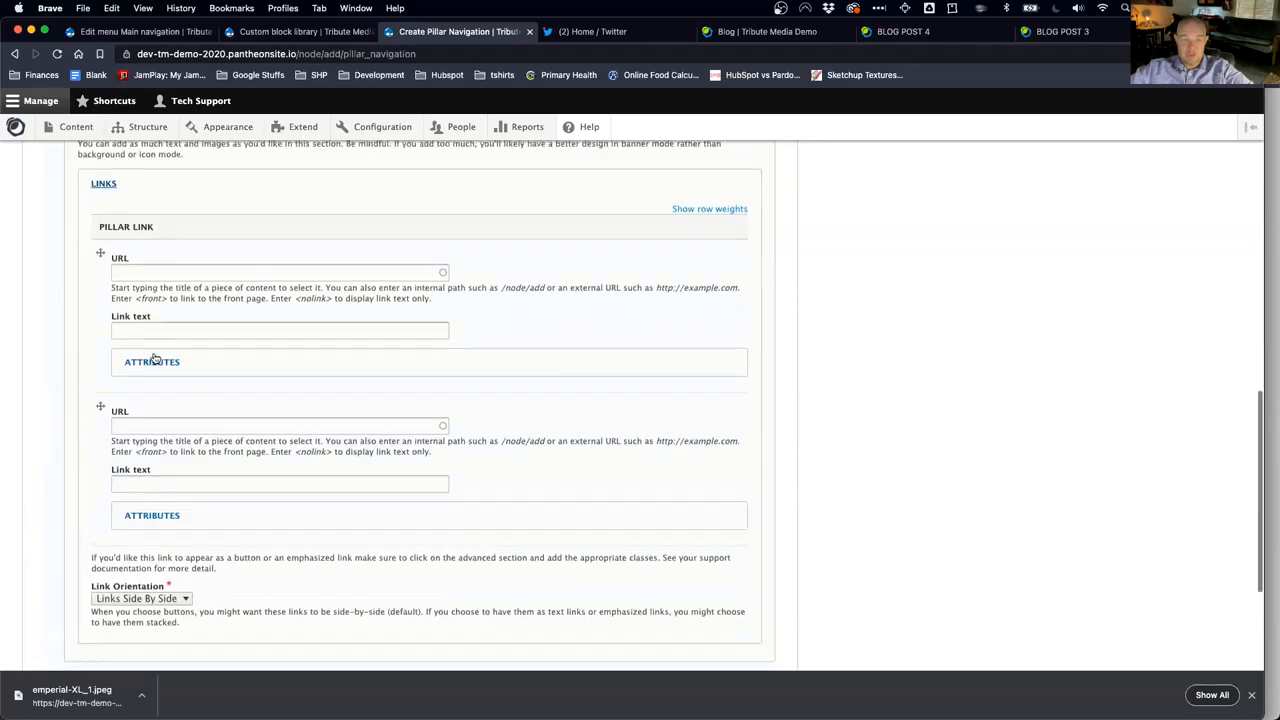
left_click(157, 370)
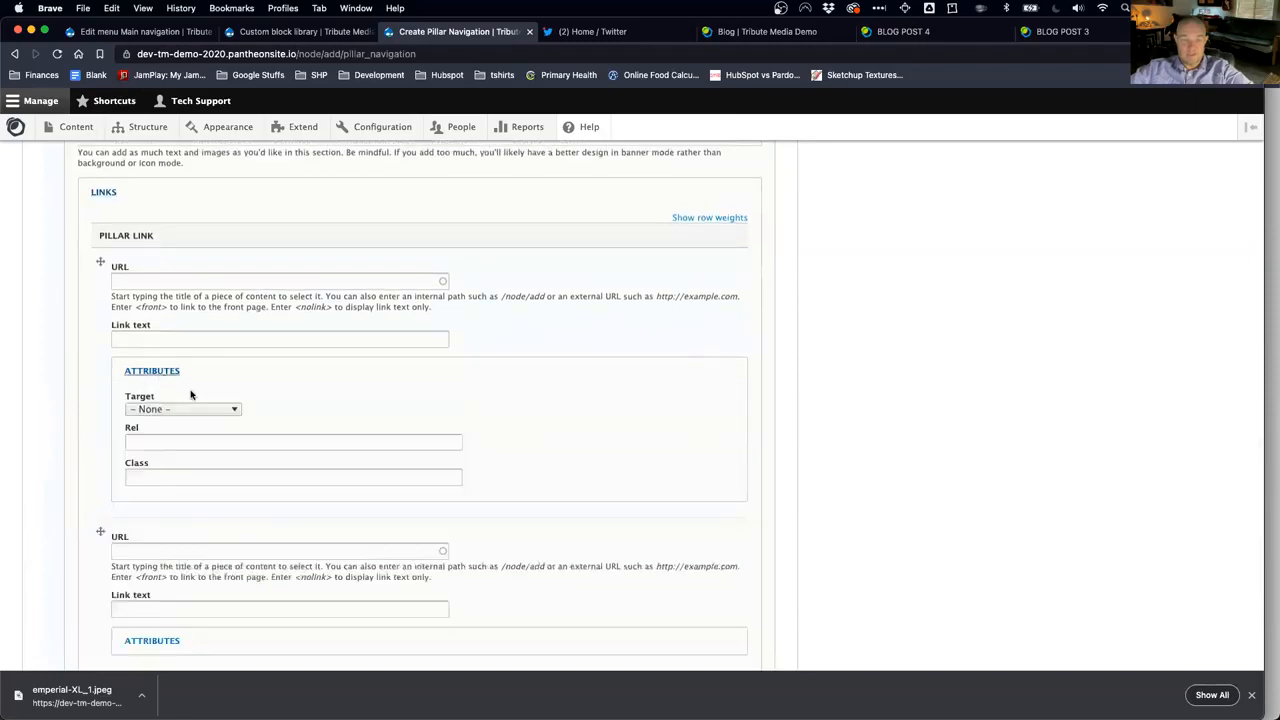
left_click(133, 281)
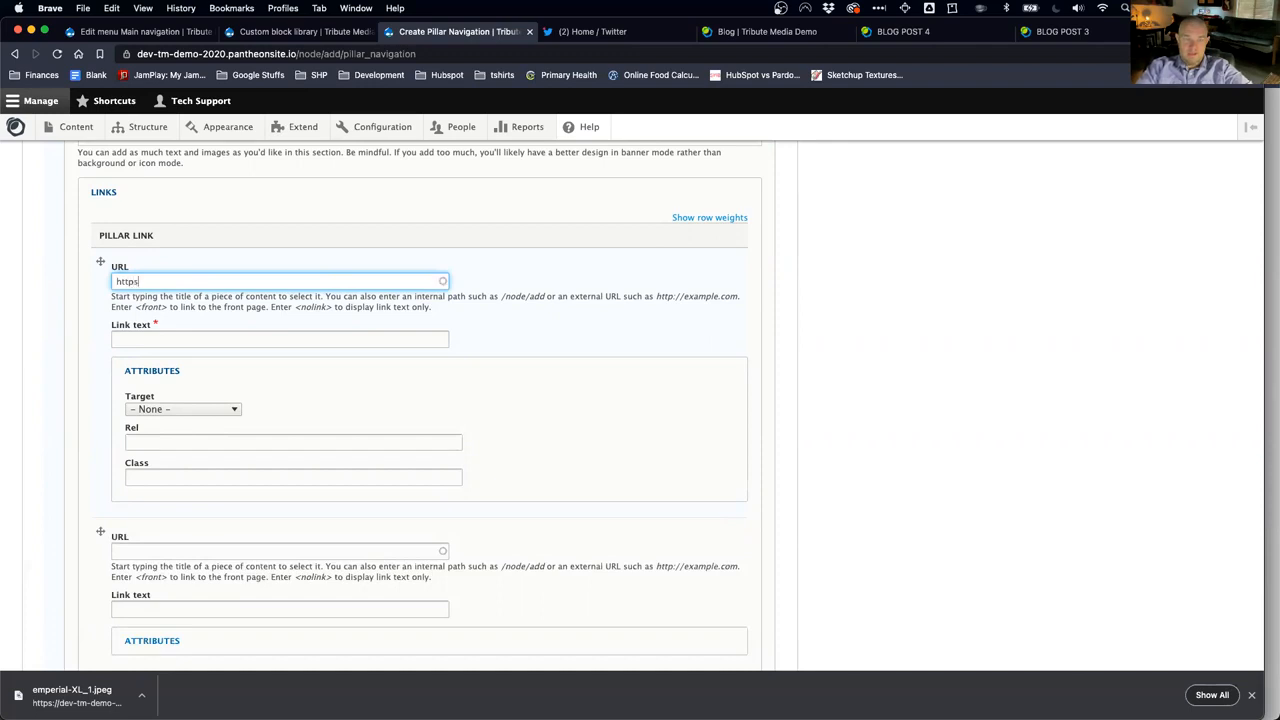
type("https://www.google.com")
key("Tab")
type("Google")
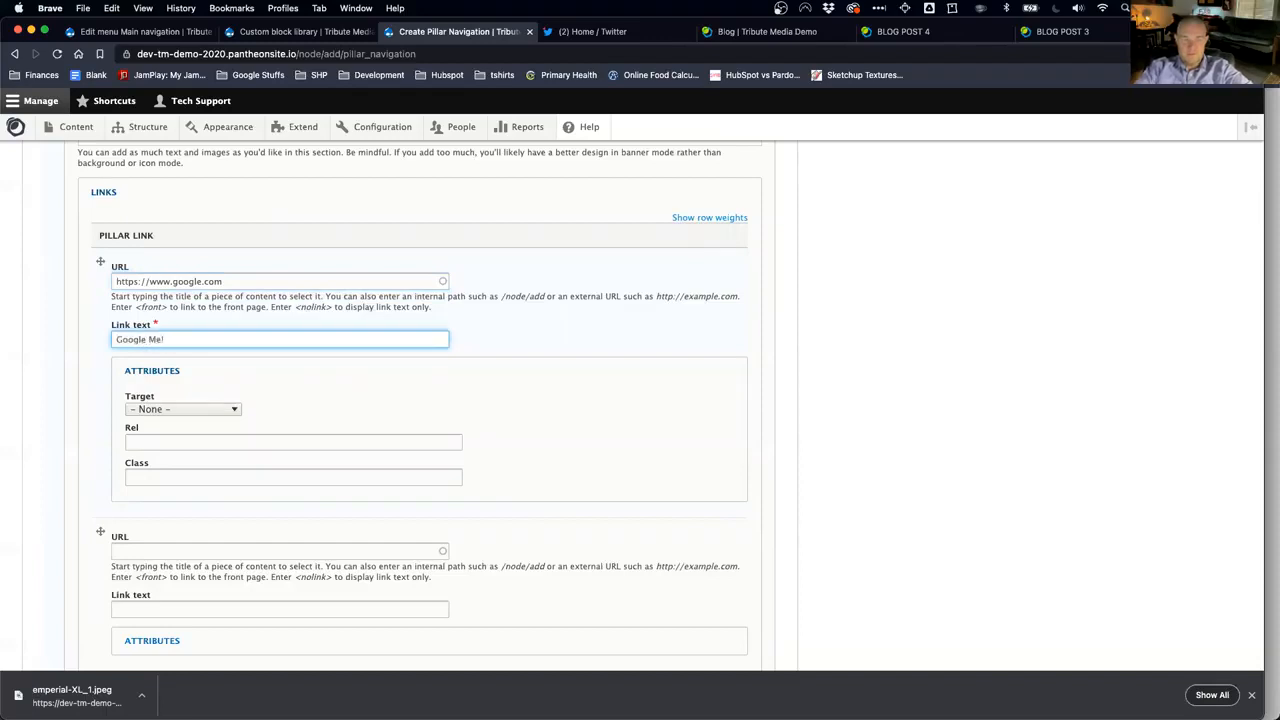
left_click(162, 474)
type("button secondary")
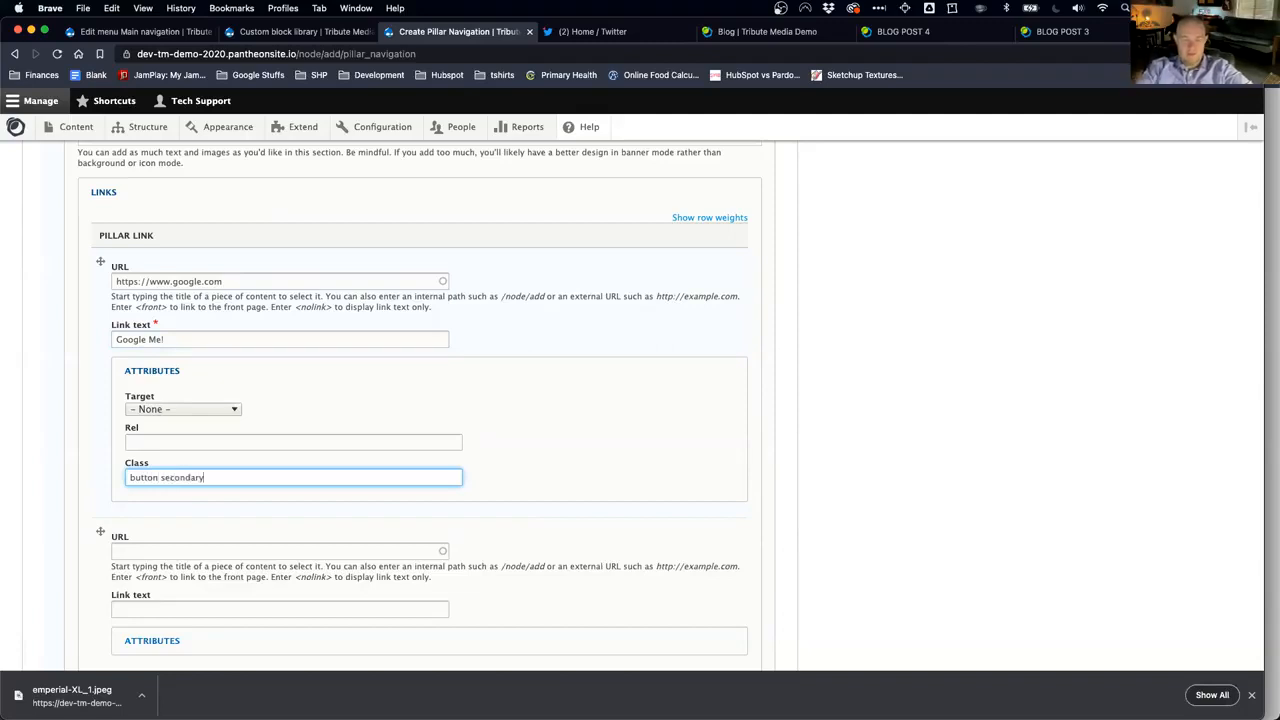
scroll(210, 521, "down", 6)
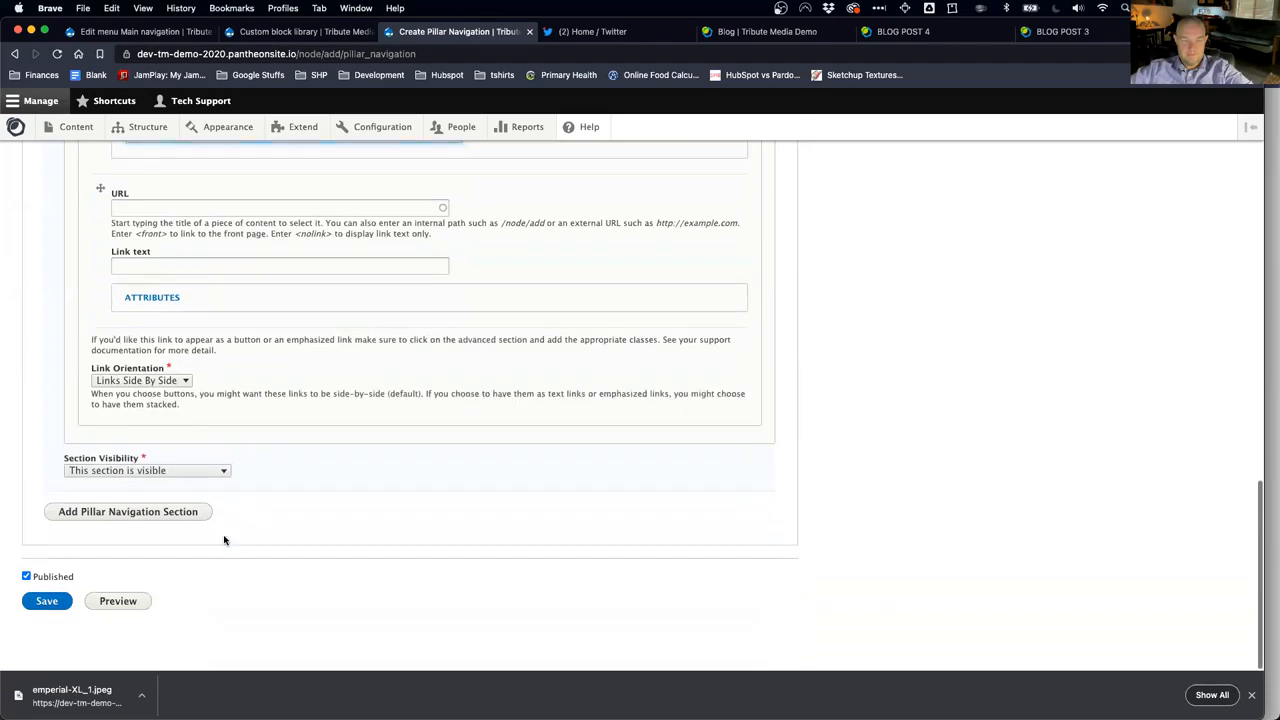
left_click(46, 600)
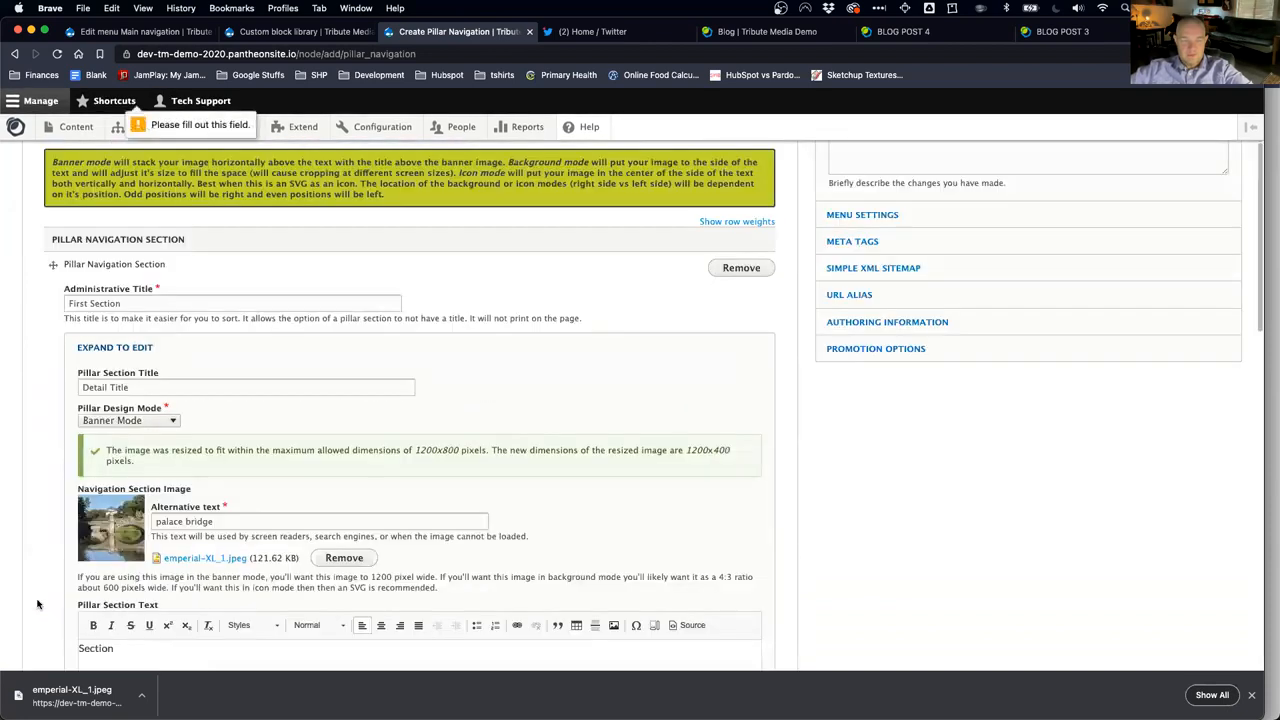
Step: Enter 'Pillar Test' as the page title, fixing the 'Plllar' typo, and save
scroll(148, 414, "up", 1)
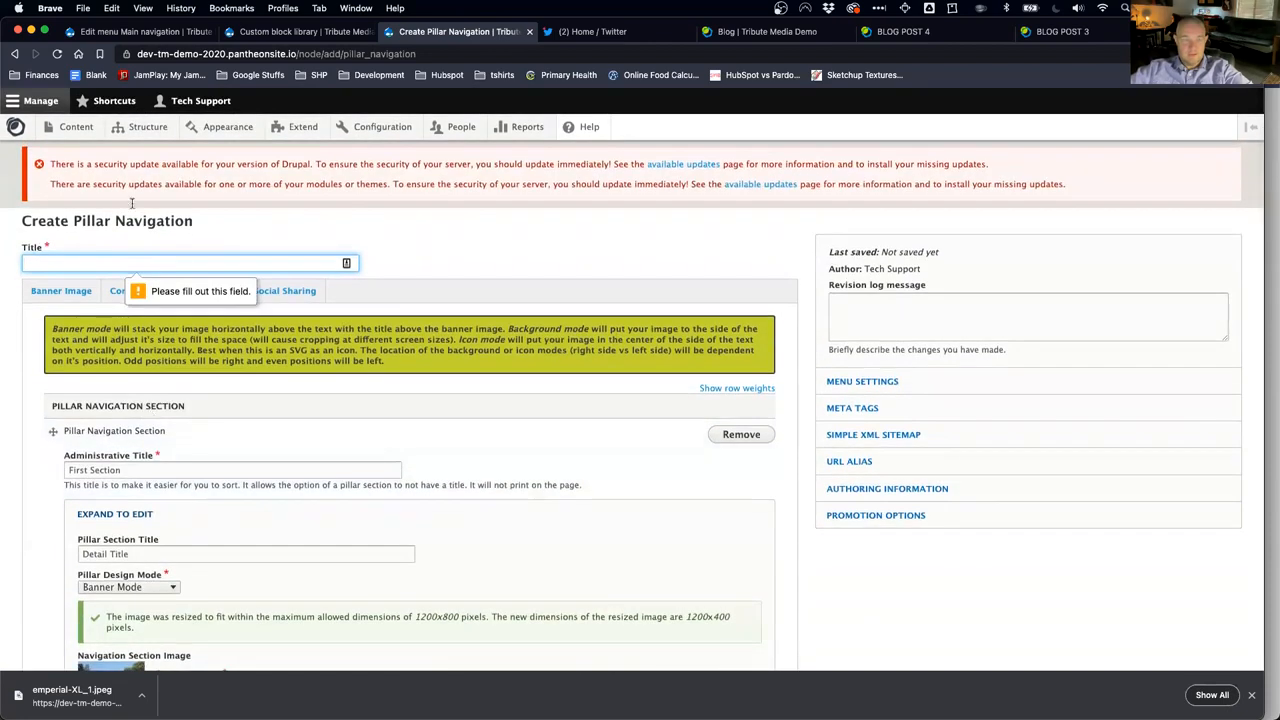
left_click(46, 261)
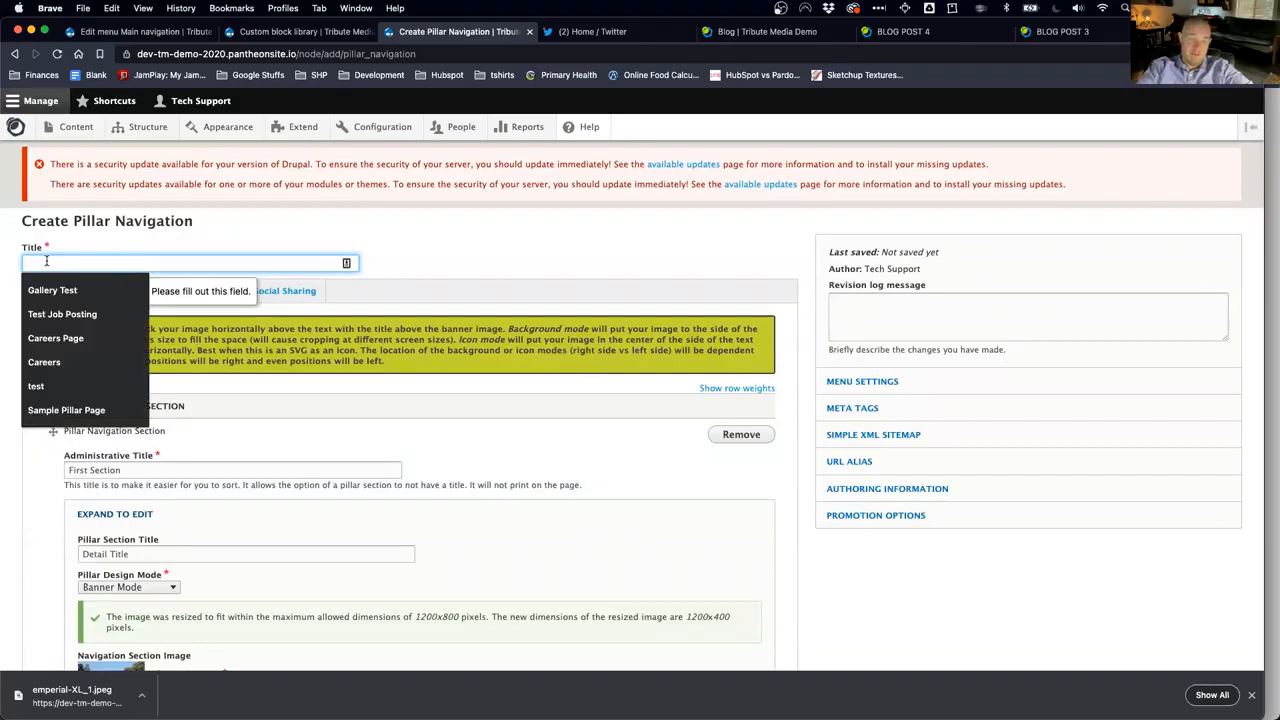
type("Pl")
type("llar")
key("super+a")
type("Pillar")
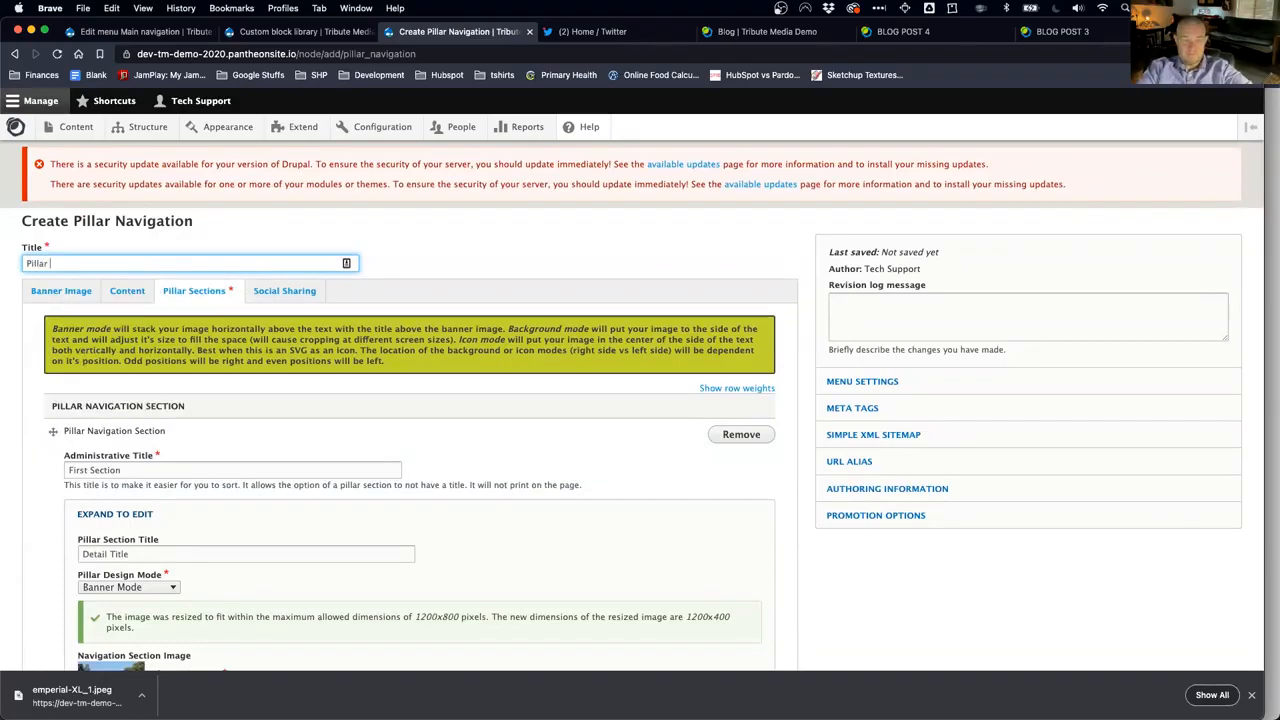
scroll(117, 556, "down", 15)
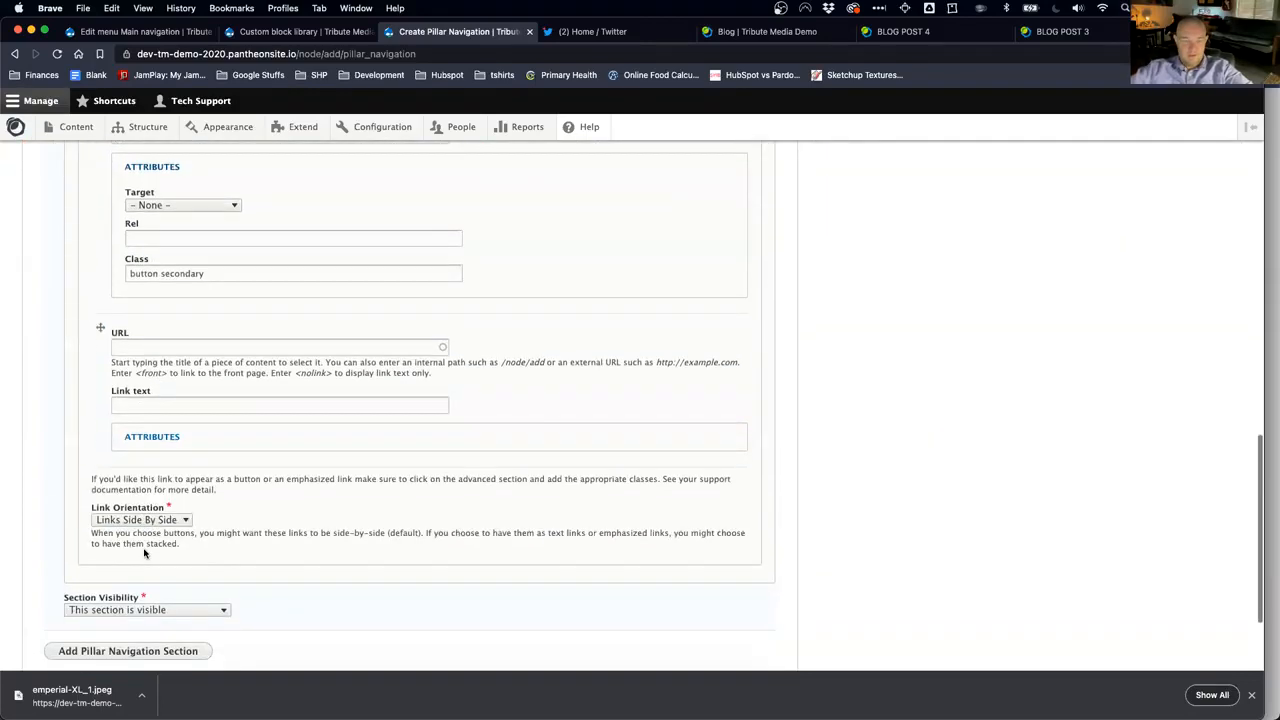
left_click(44, 603)
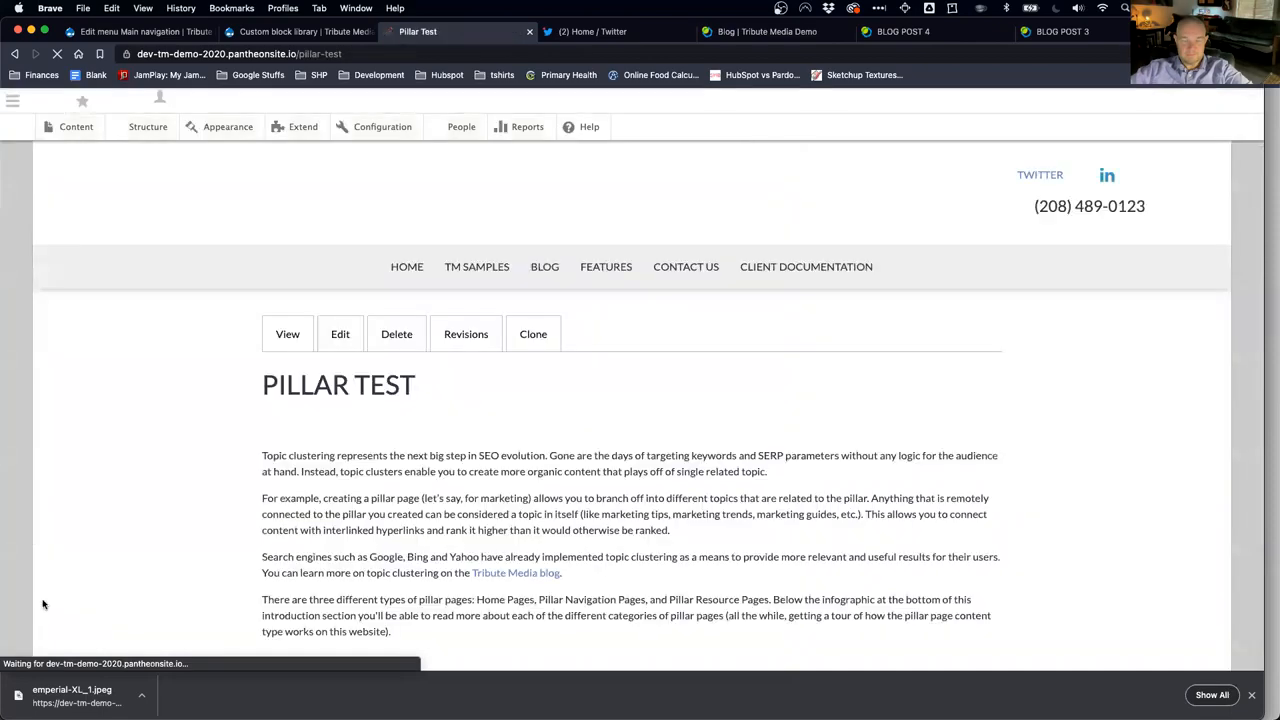
scroll(364, 494, "down", 9)
scroll(364, 495, "up", 6)
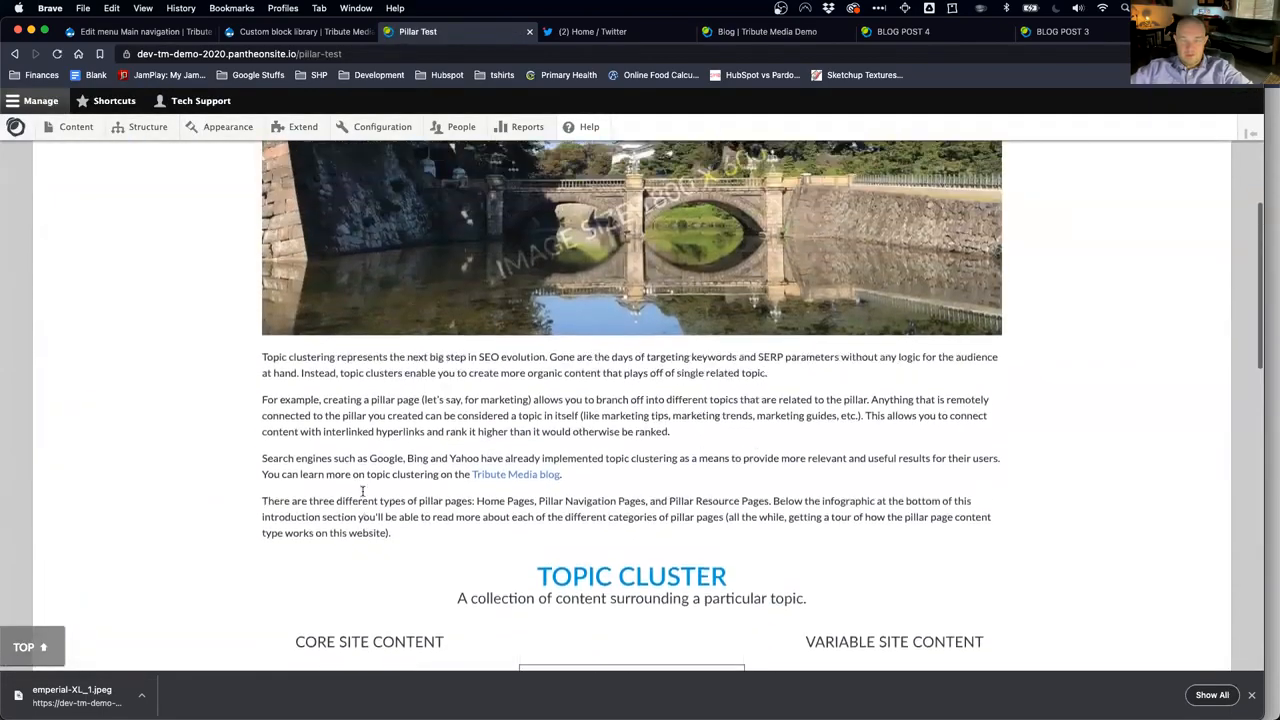
scroll(364, 494, "down", 9)
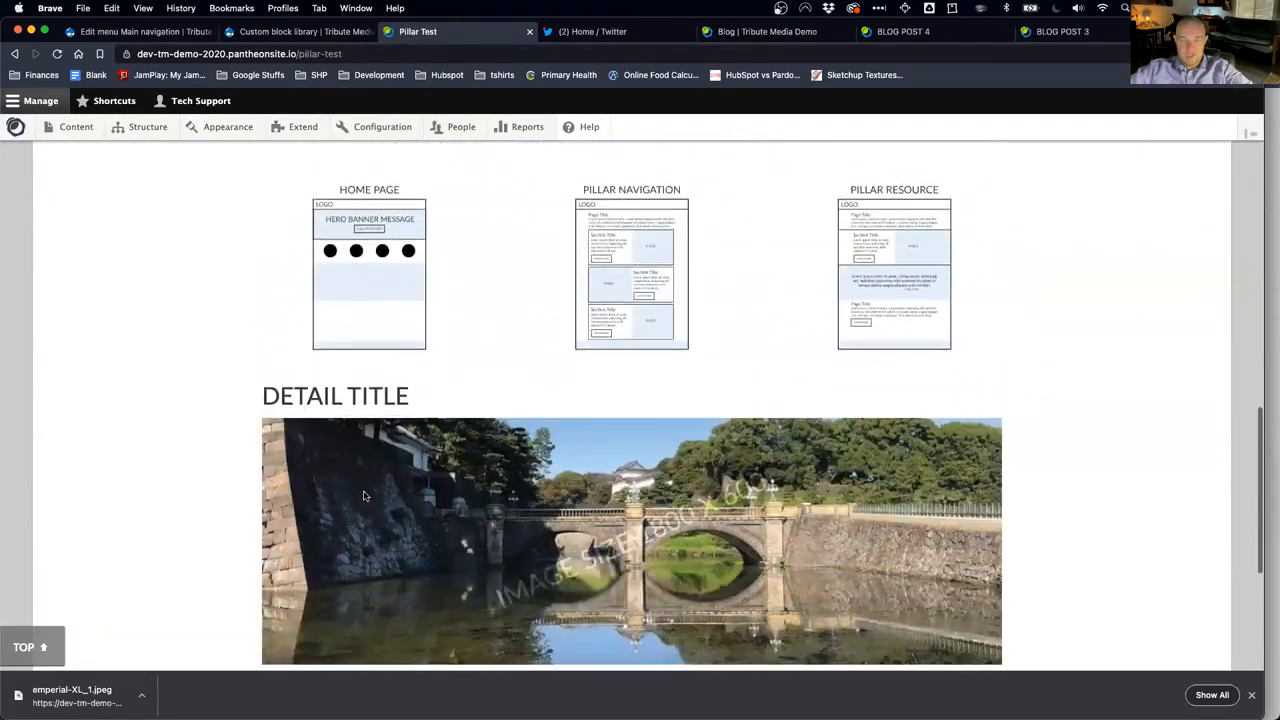
scroll(364, 495, "down", 1)
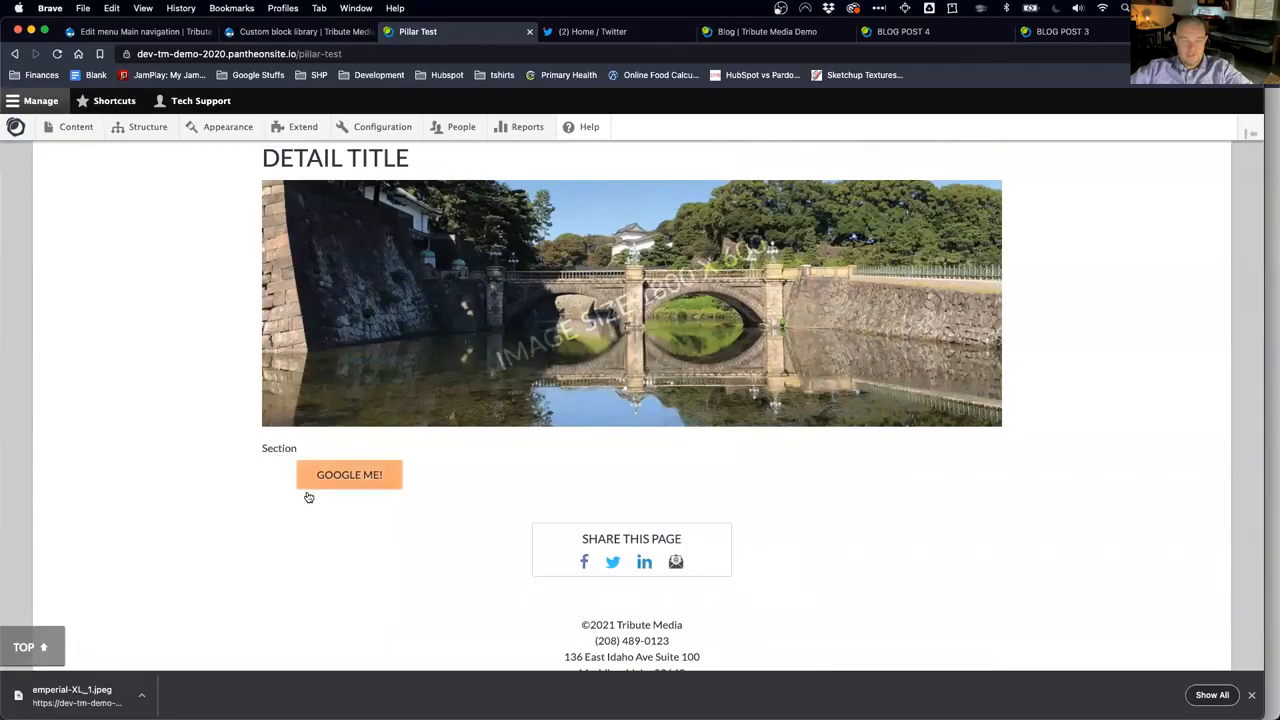
scroll(308, 497, "up", 20)
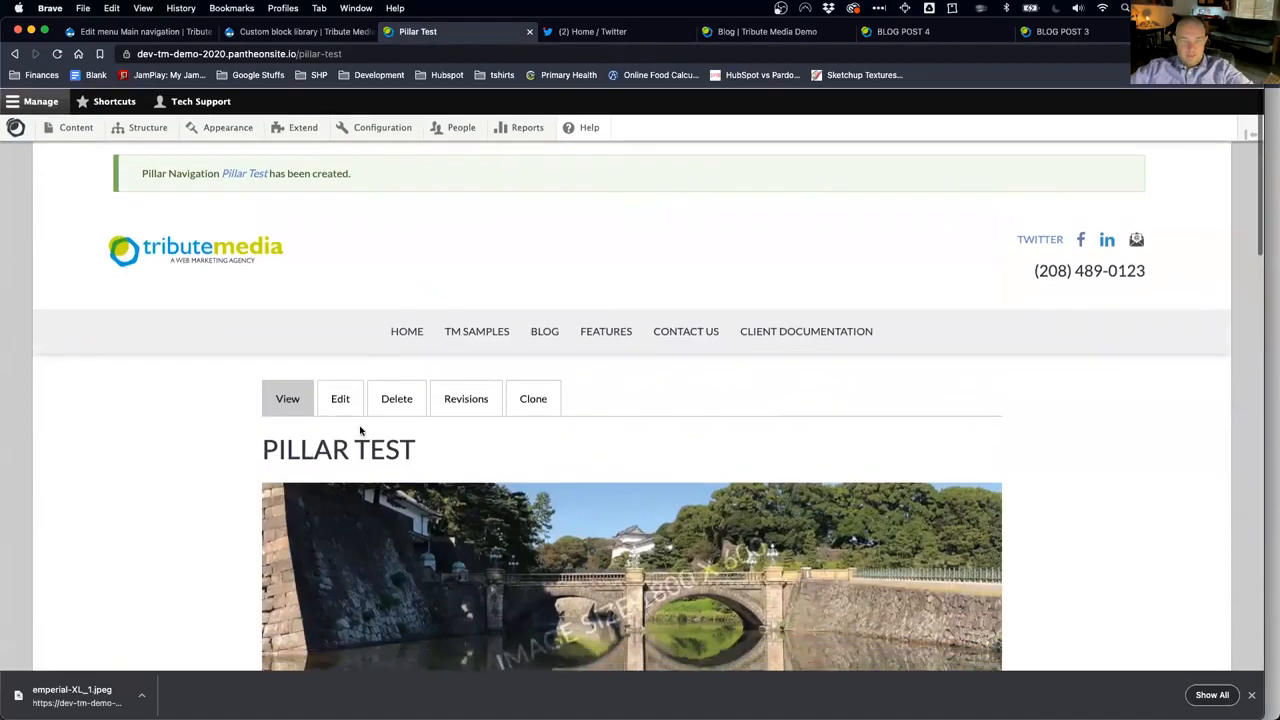
Step: Add a new pillar navigation section to Pillar Test with administrative title 'Section Section'
left_click(341, 402)
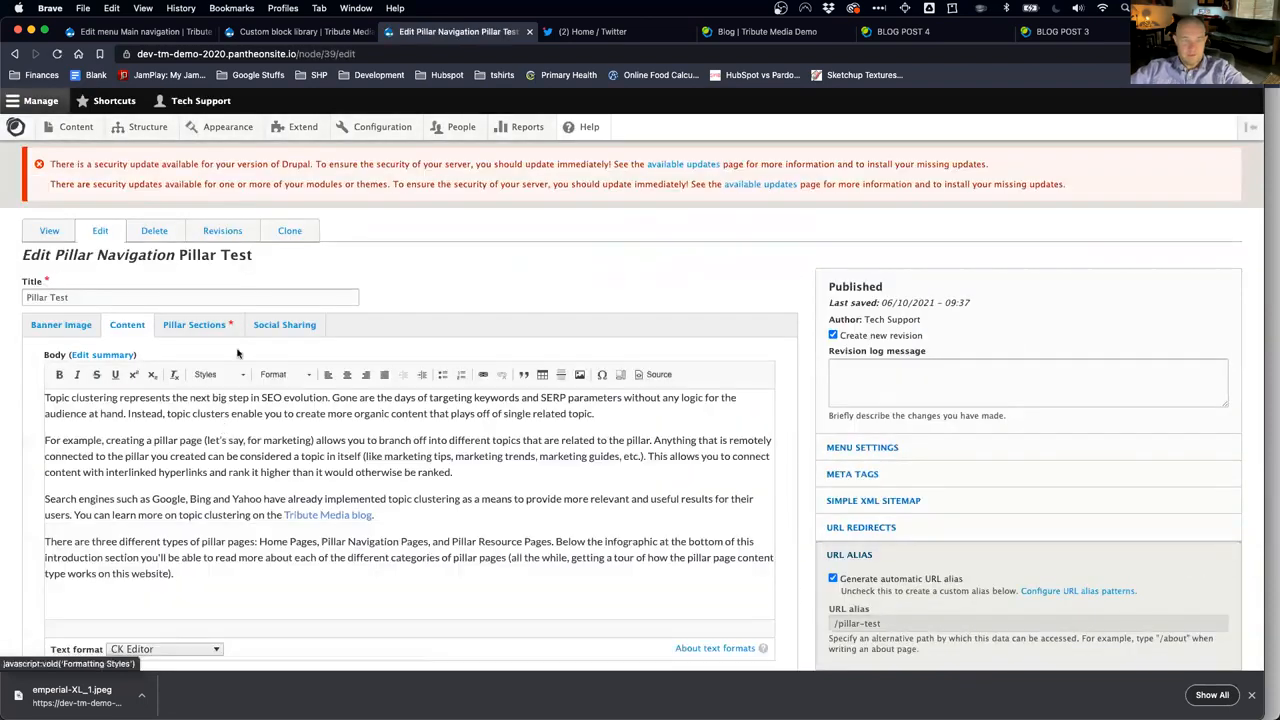
left_click(200, 327)
scroll(280, 570, "down", 3)
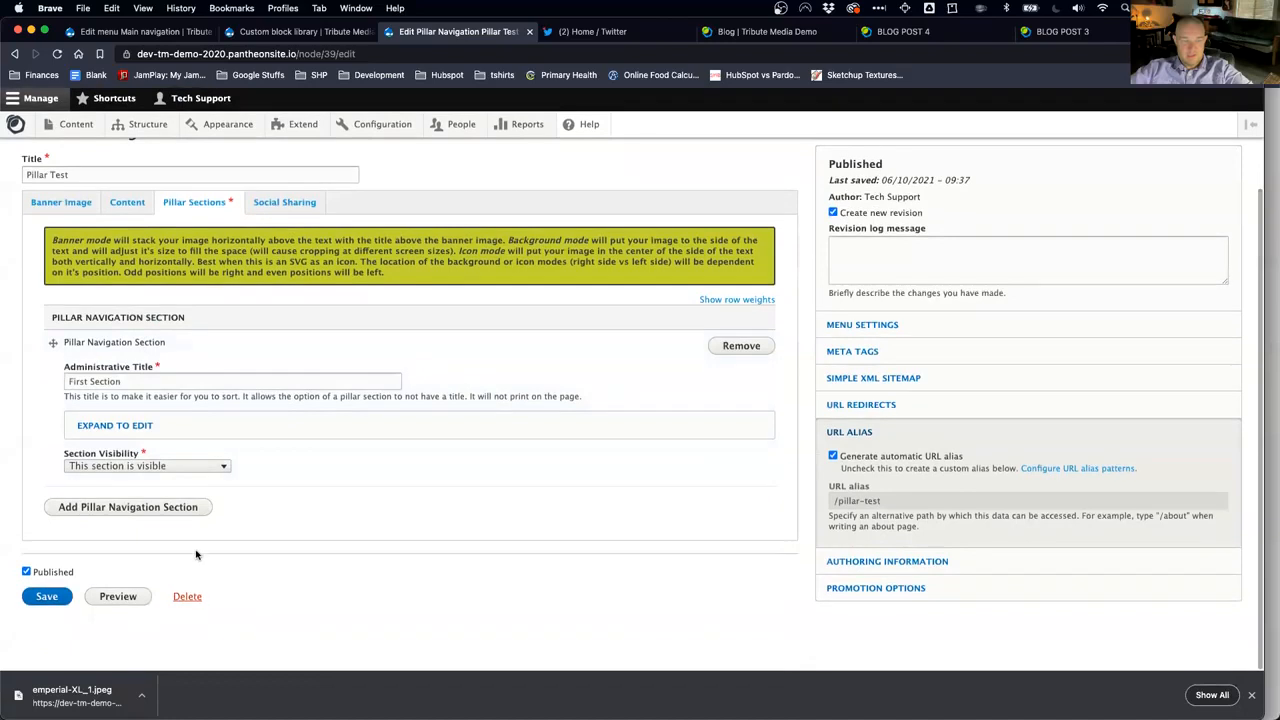
left_click(140, 510)
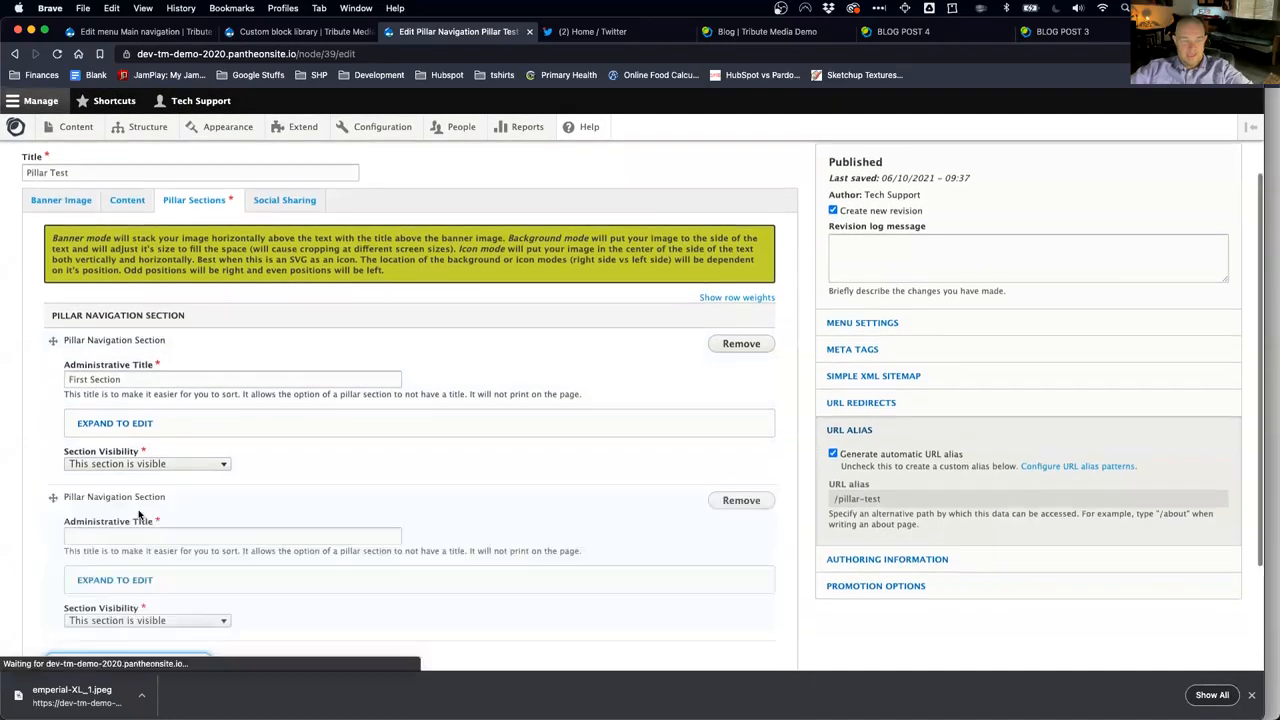
left_click(125, 535)
type("Se")
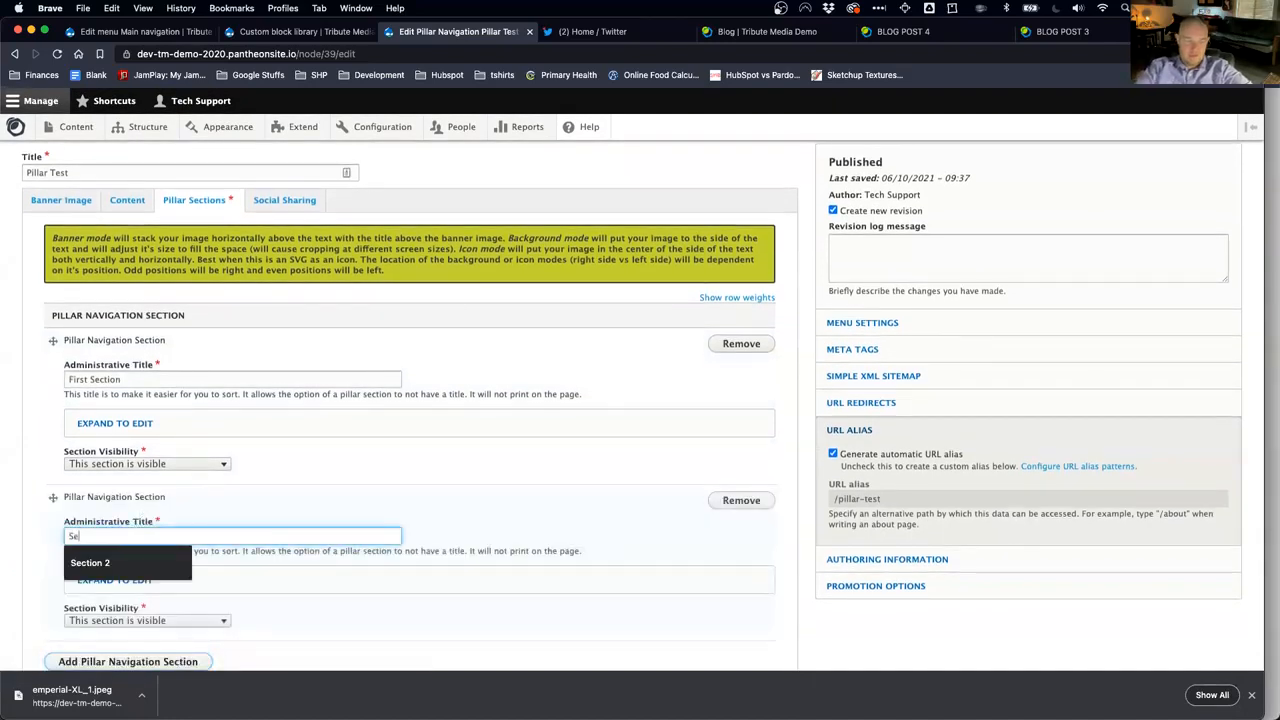
type("ction Sec")
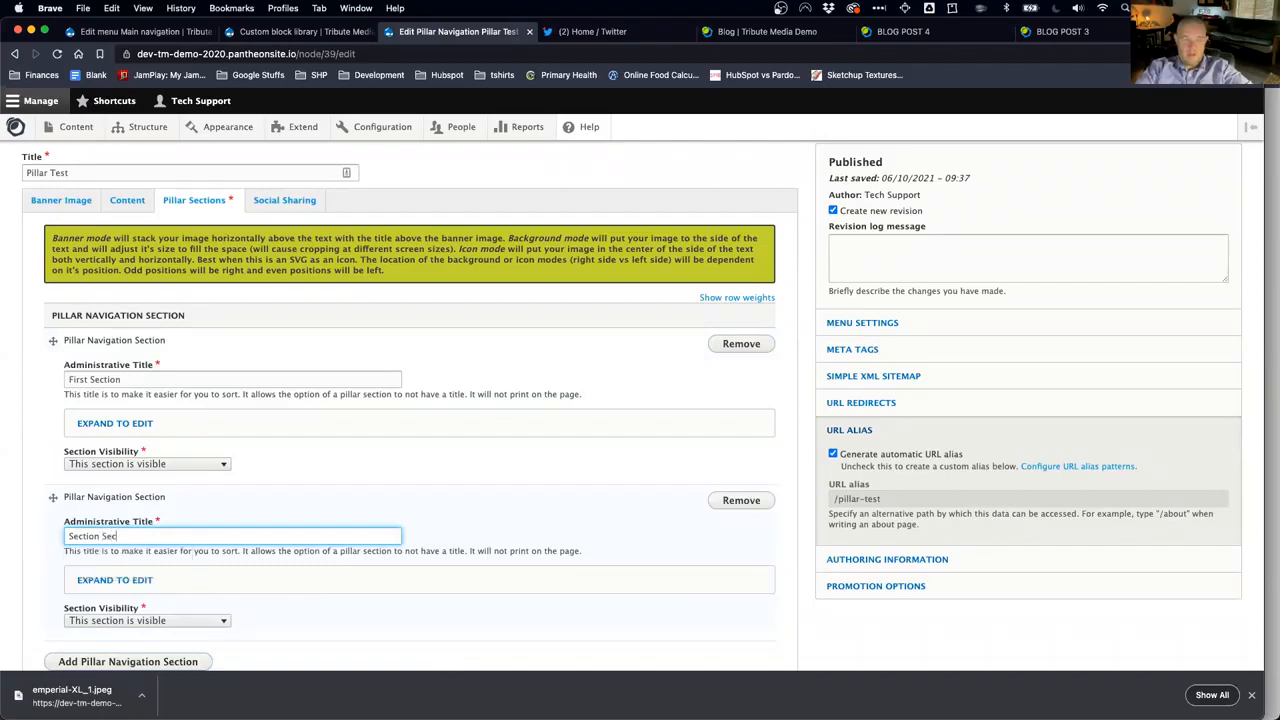
Step: Title the second pillar section 'Detail Title 2' and set it to Background Mode
left_click(115, 580)
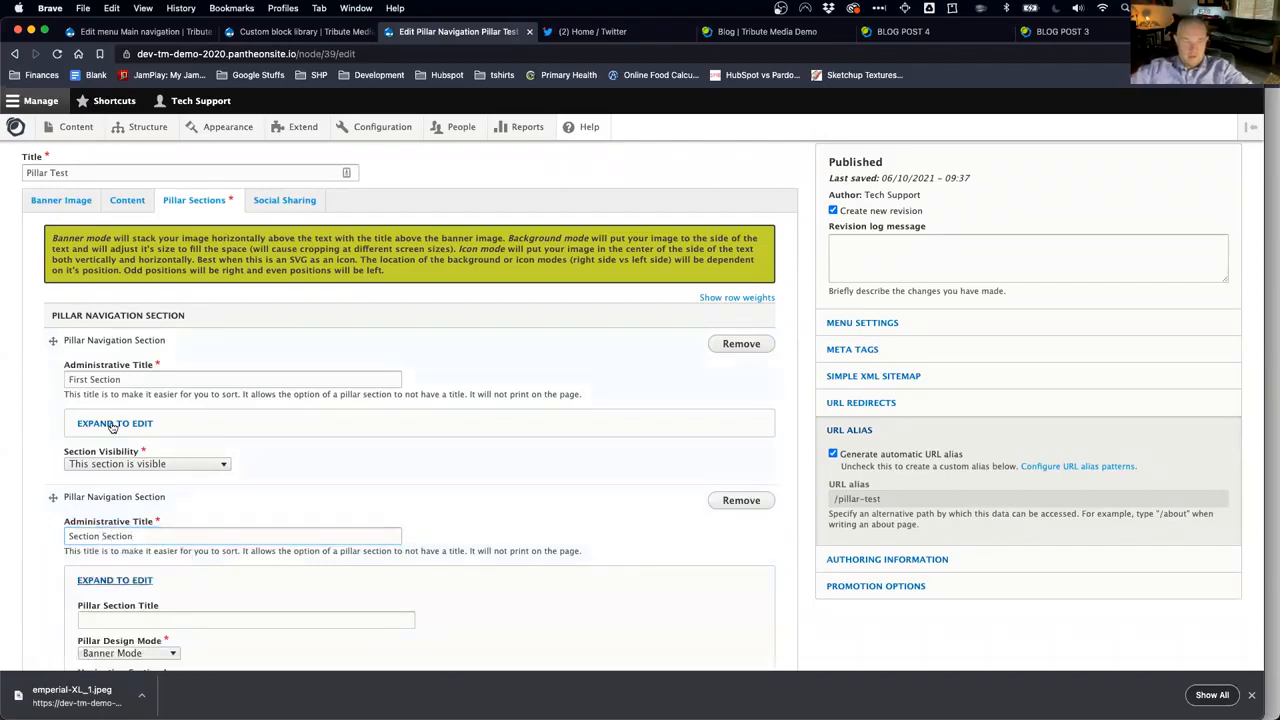
left_click(113, 424)
left_click(140, 466)
left_click(125, 424)
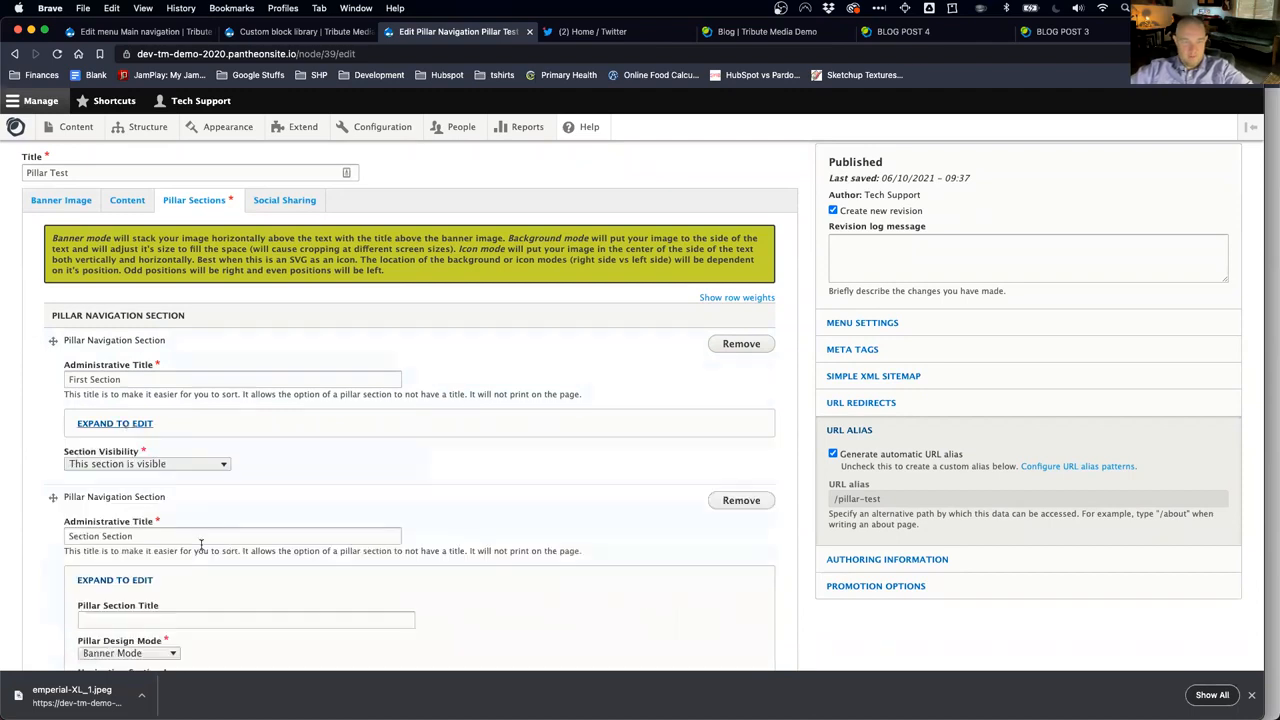
scroll(150, 594, "down", 3)
left_click(136, 503)
type("Detail Title 2")
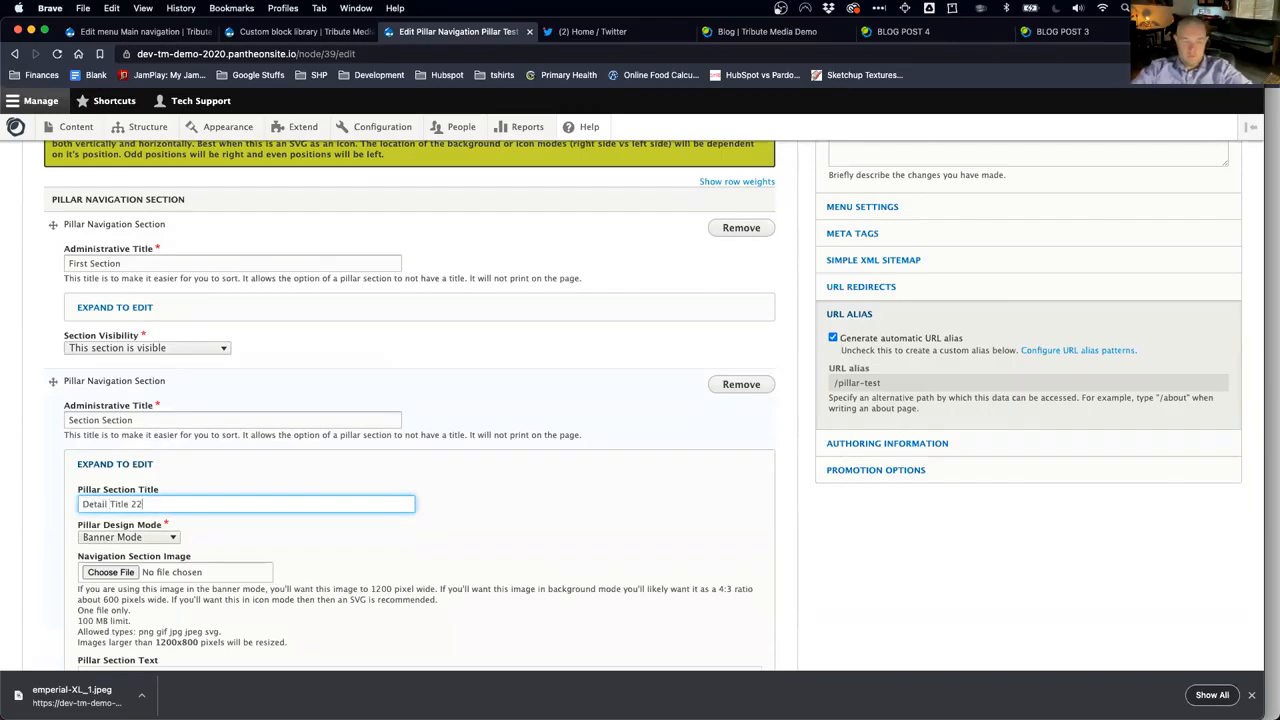
left_click(132, 540)
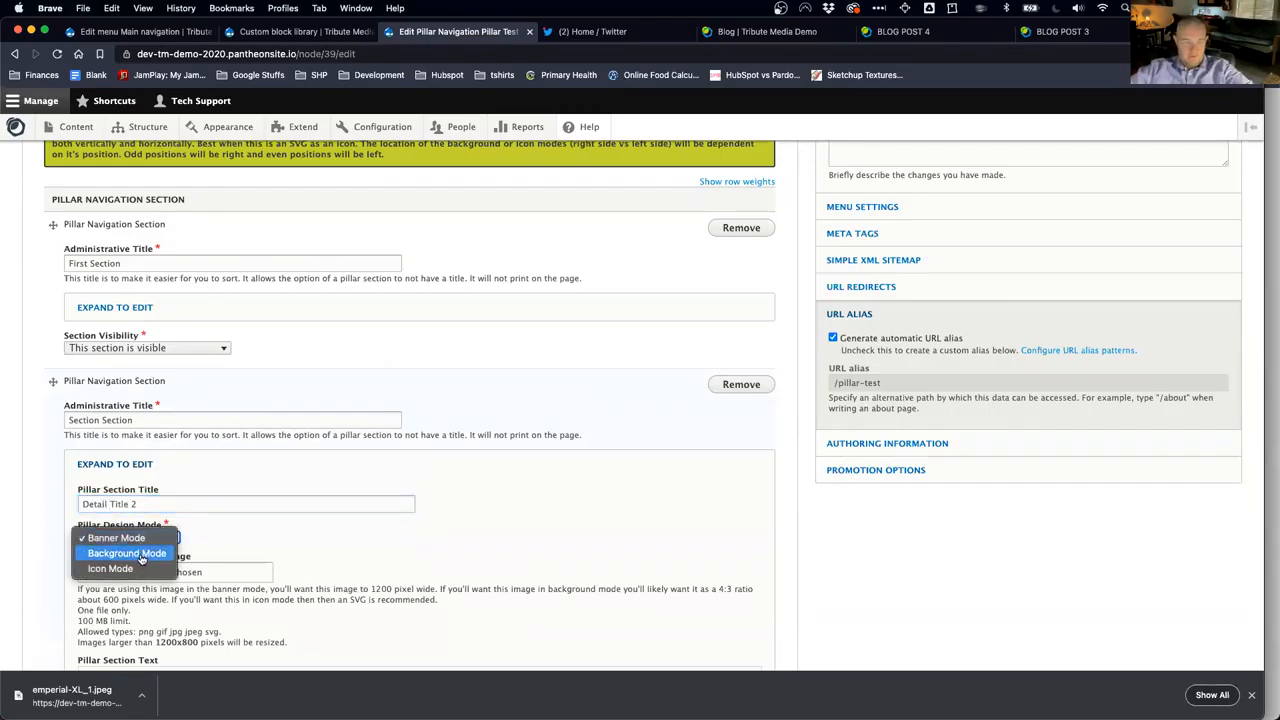
left_click(140, 551)
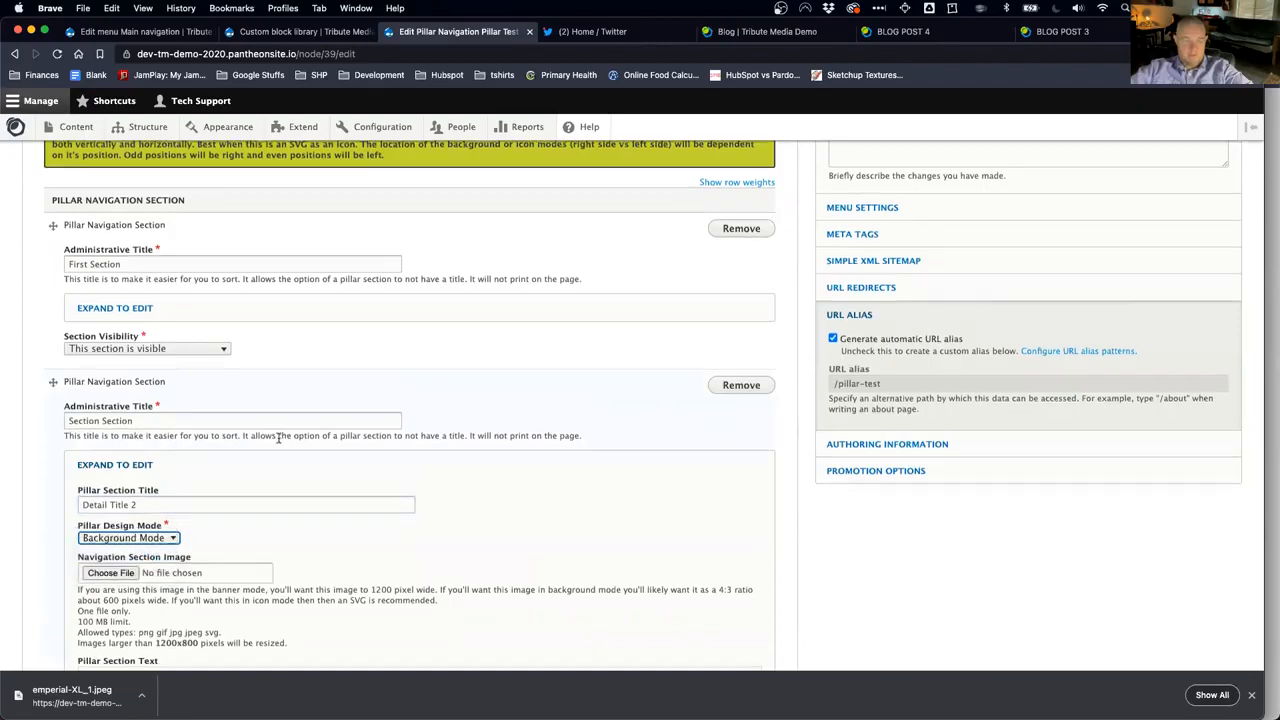
Step: Attach emperial-XL_1.jpeg with alt text 'palace bridge' and section text 'section twooo'
scroll(300, 425, "up", 1)
left_click(515, 173)
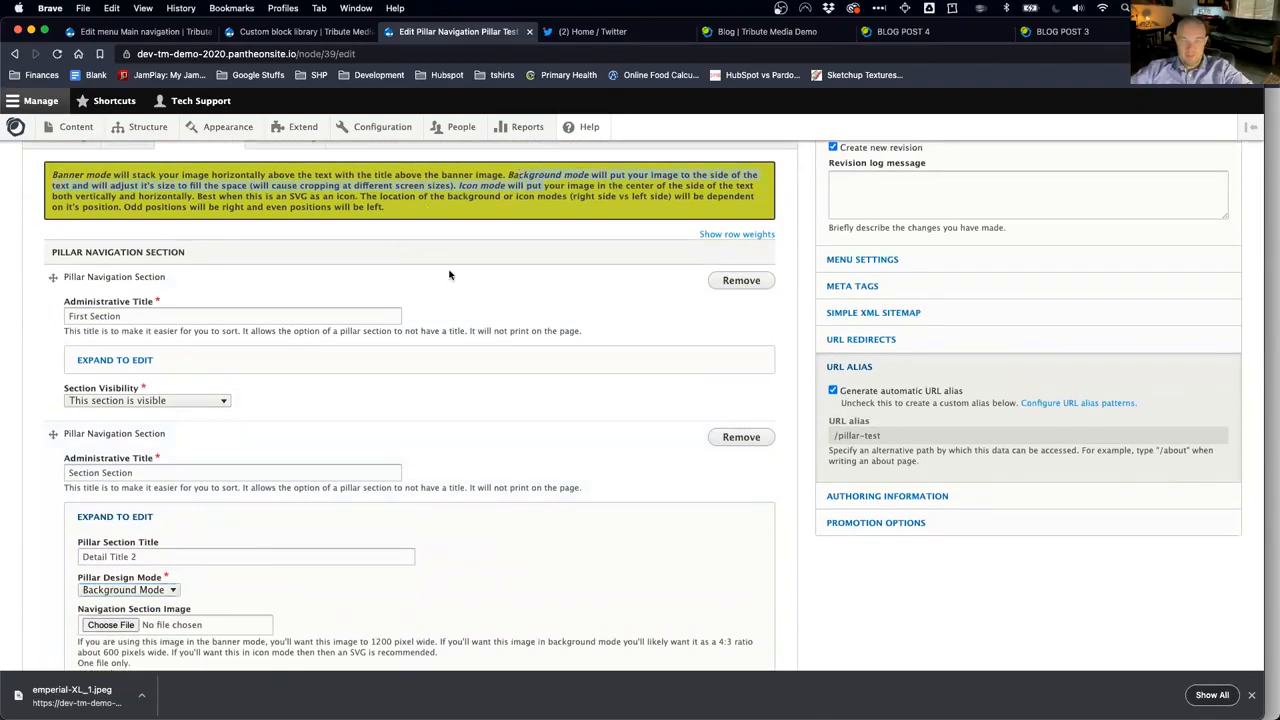
scroll(320, 390, "down", 2)
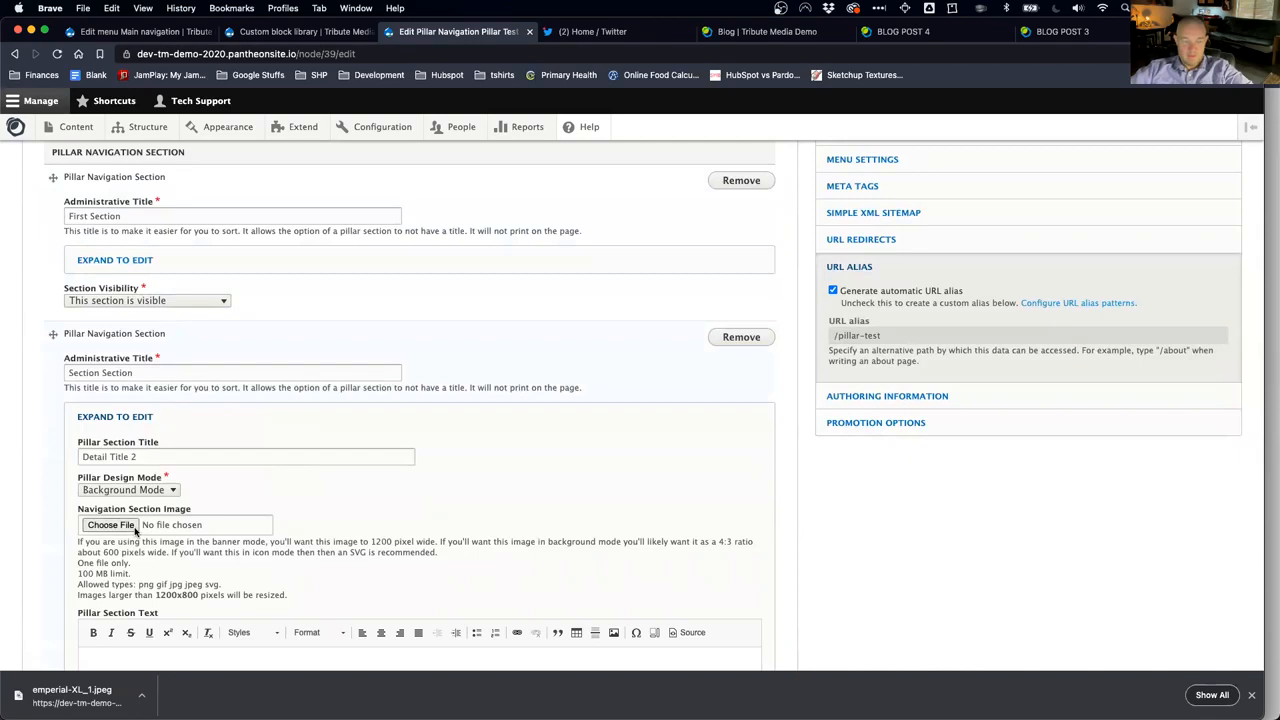
left_click(110, 525)
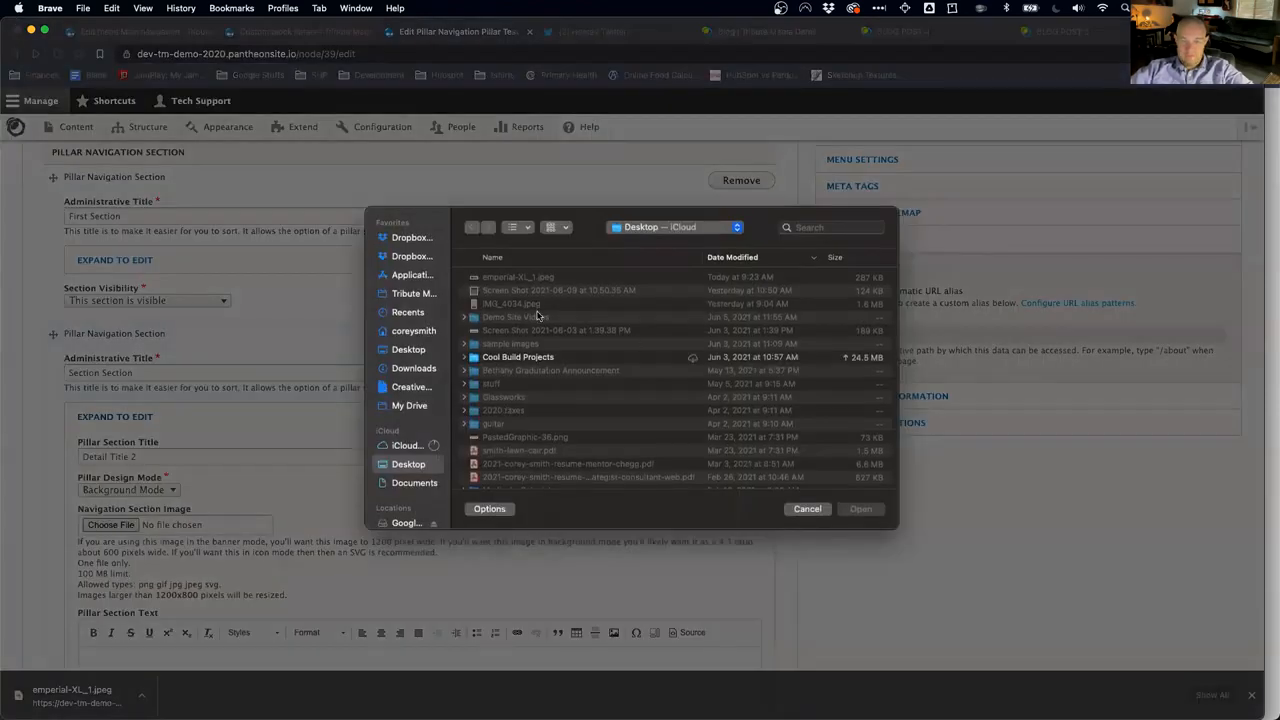
double_click(524, 280)
scroll(360, 570, "down", 4)
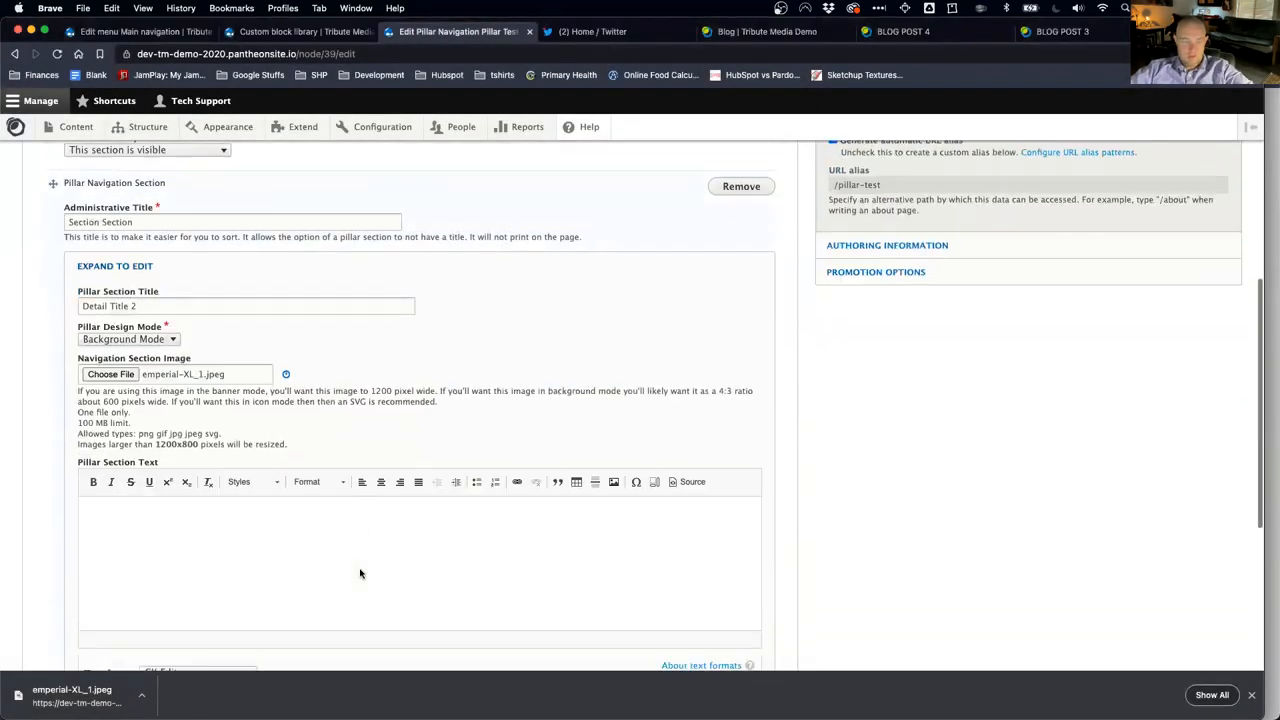
type("section twooo")
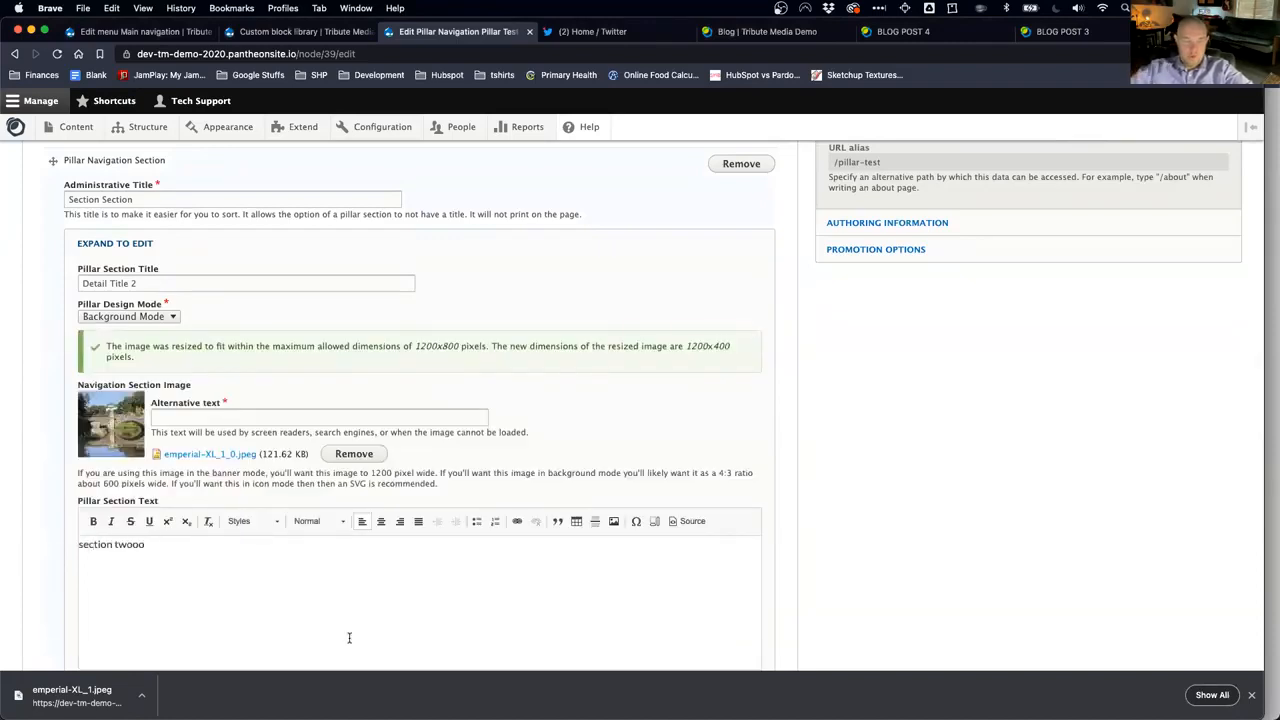
scroll(349, 637, "down", 5)
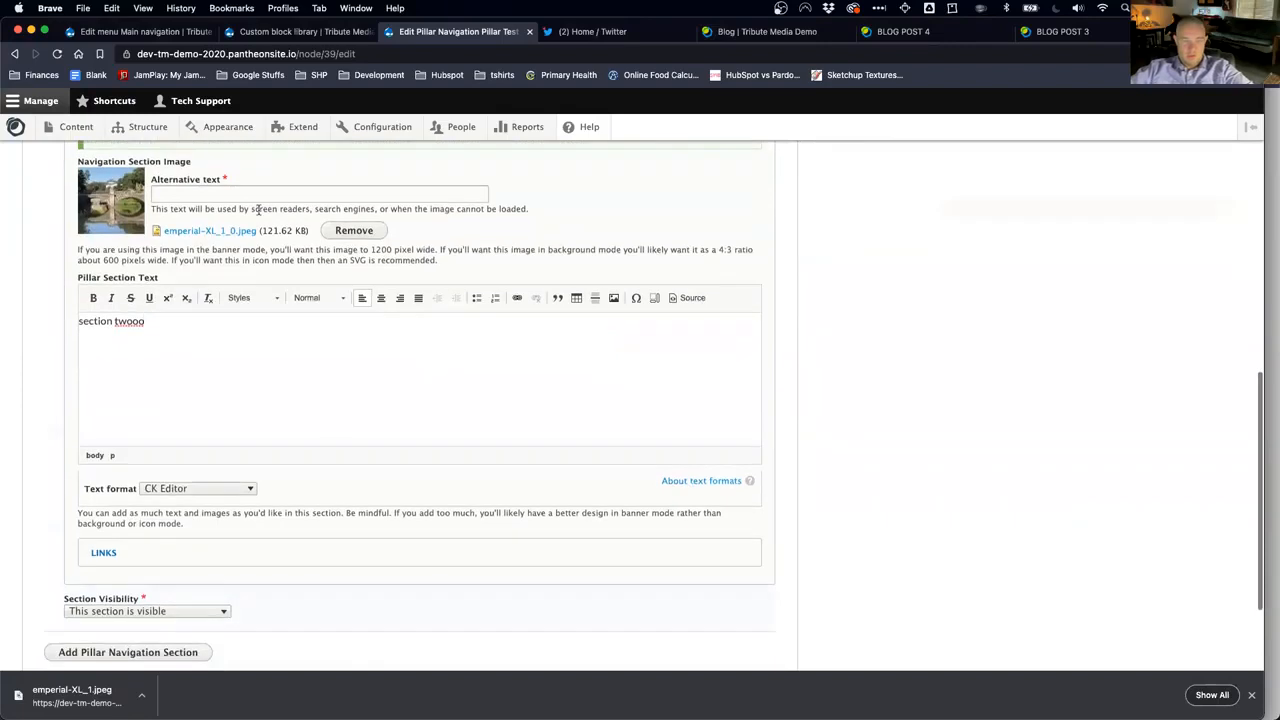
left_click(198, 196)
type("palace bridge")
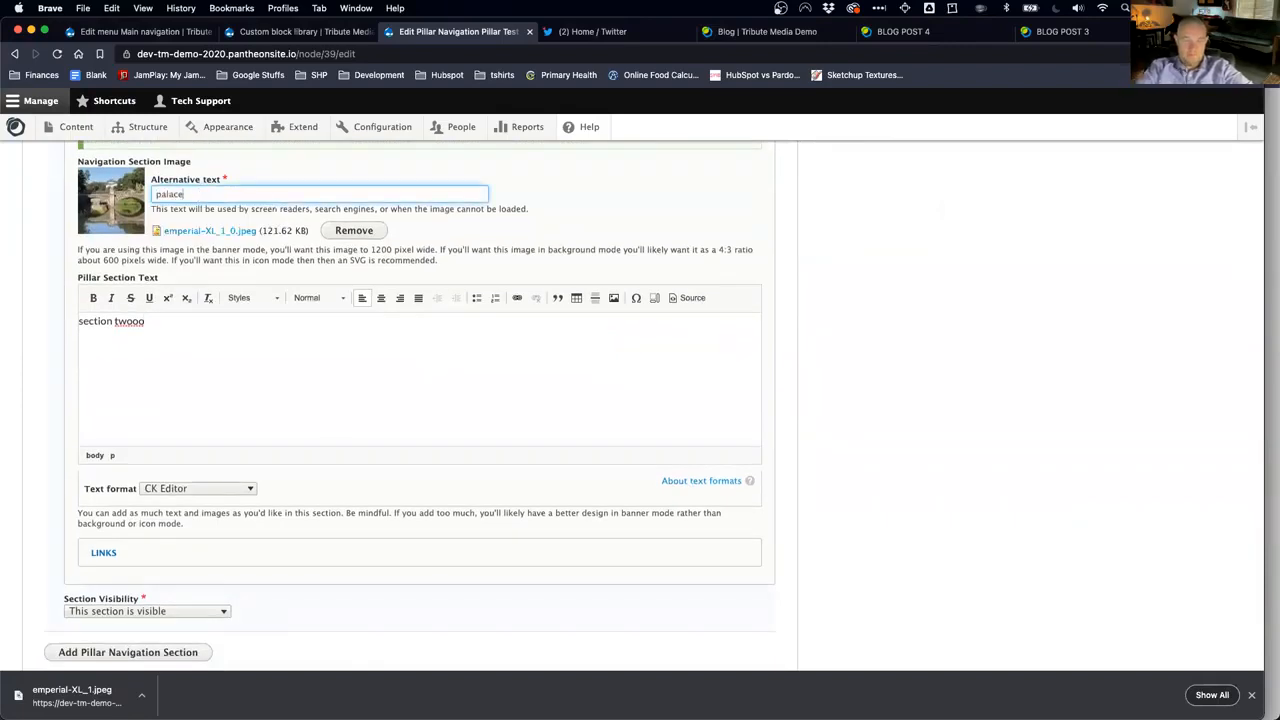
left_click(113, 555)
scroll(217, 588, "down", 3)
left_click(174, 522)
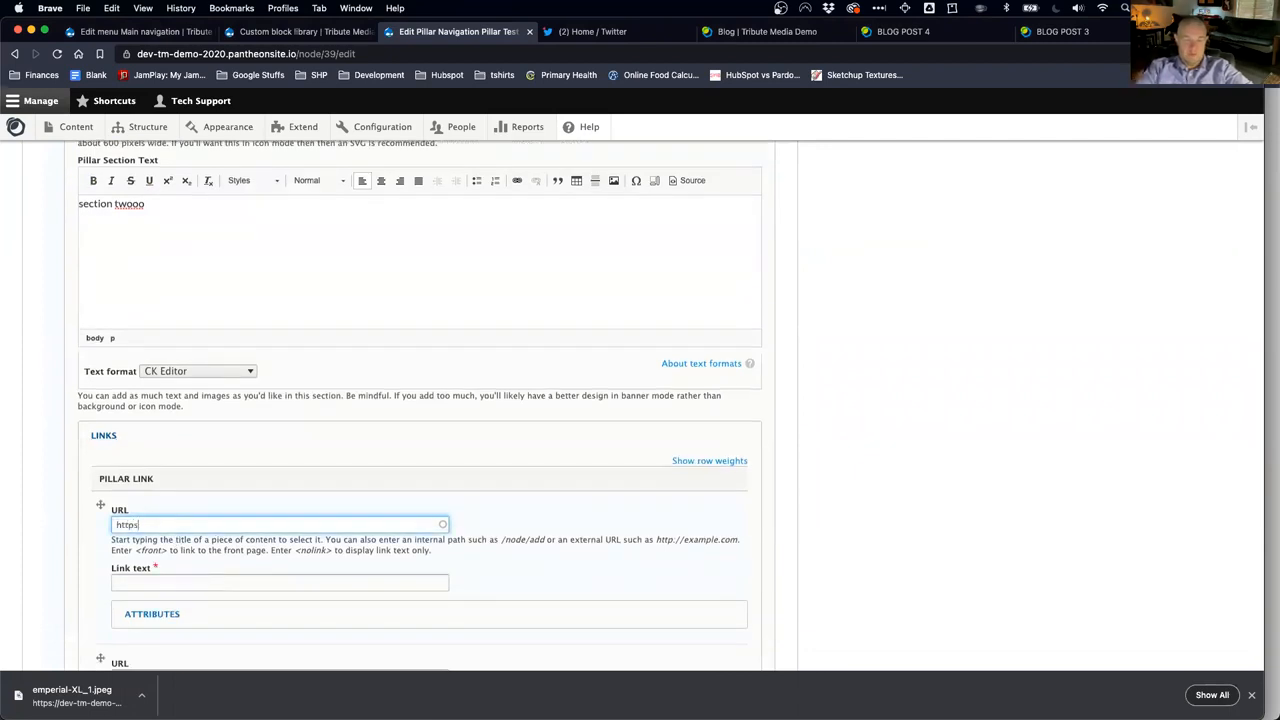
type("https://tributeme")
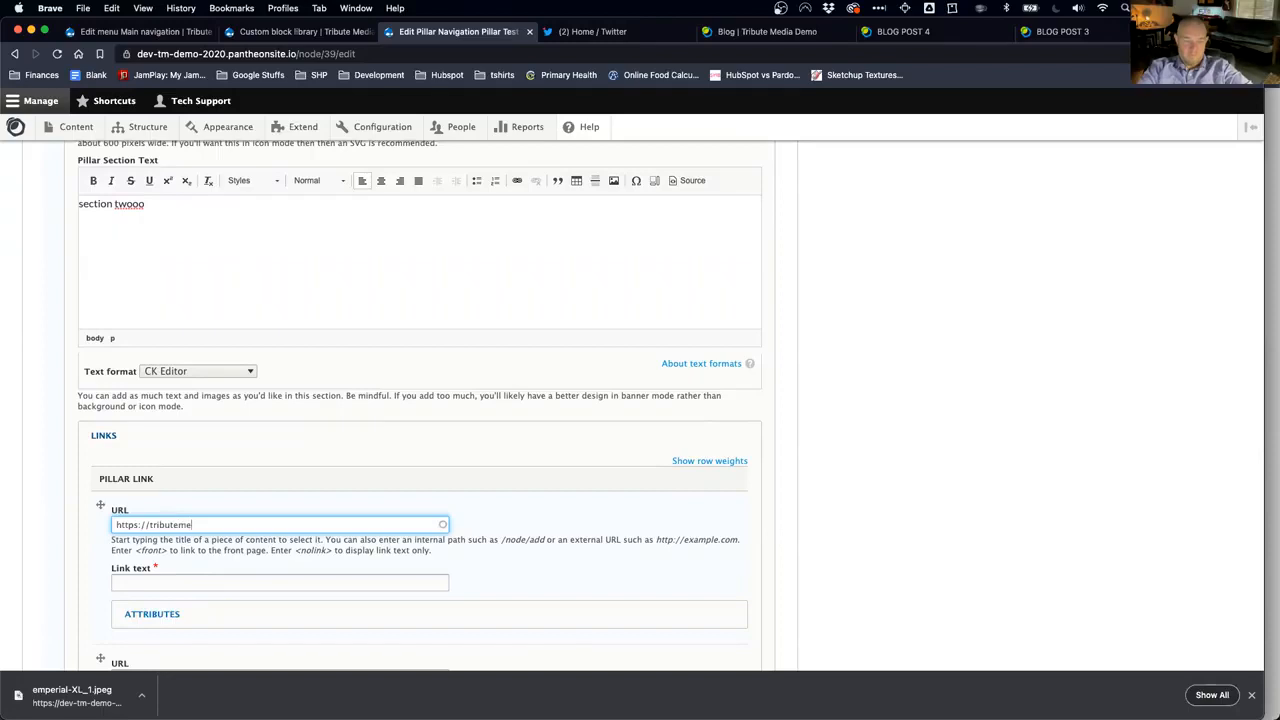
left_click(165, 579)
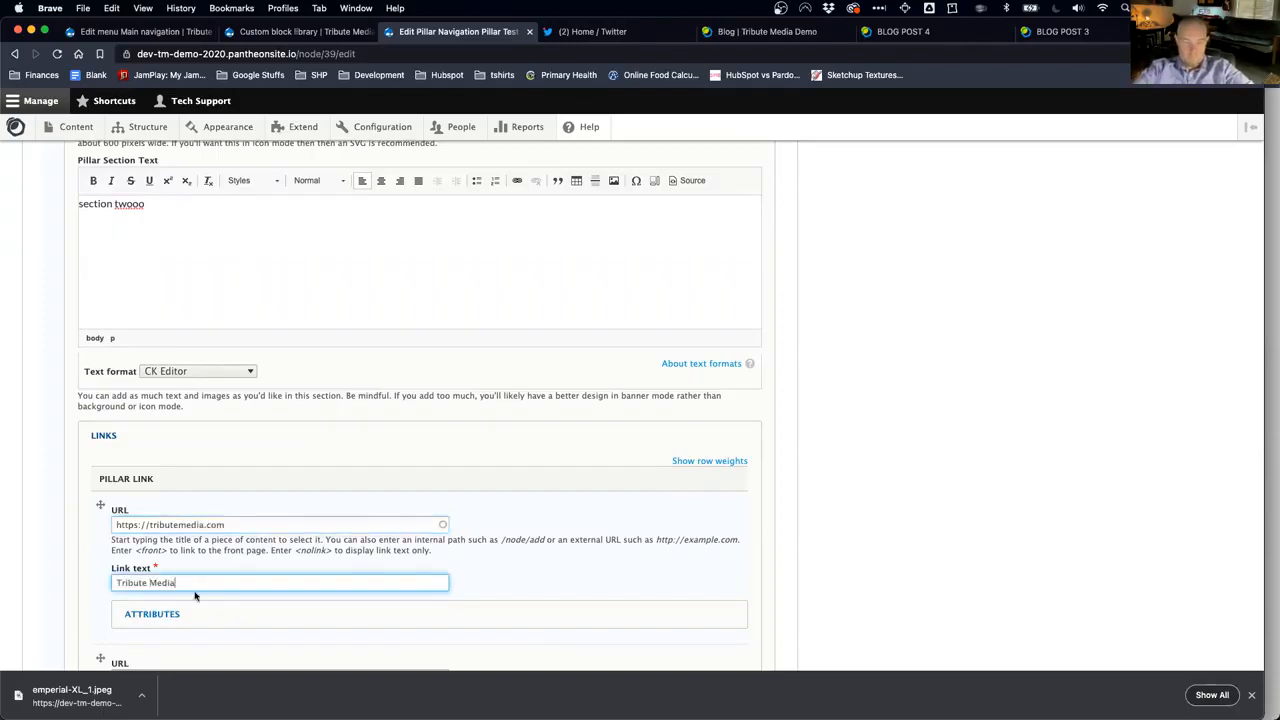
type("Tribute Media")
scroll(200, 612, "down", 4)
Step: Give the link a button CSS class and save the Pillar Test page
left_click(168, 430)
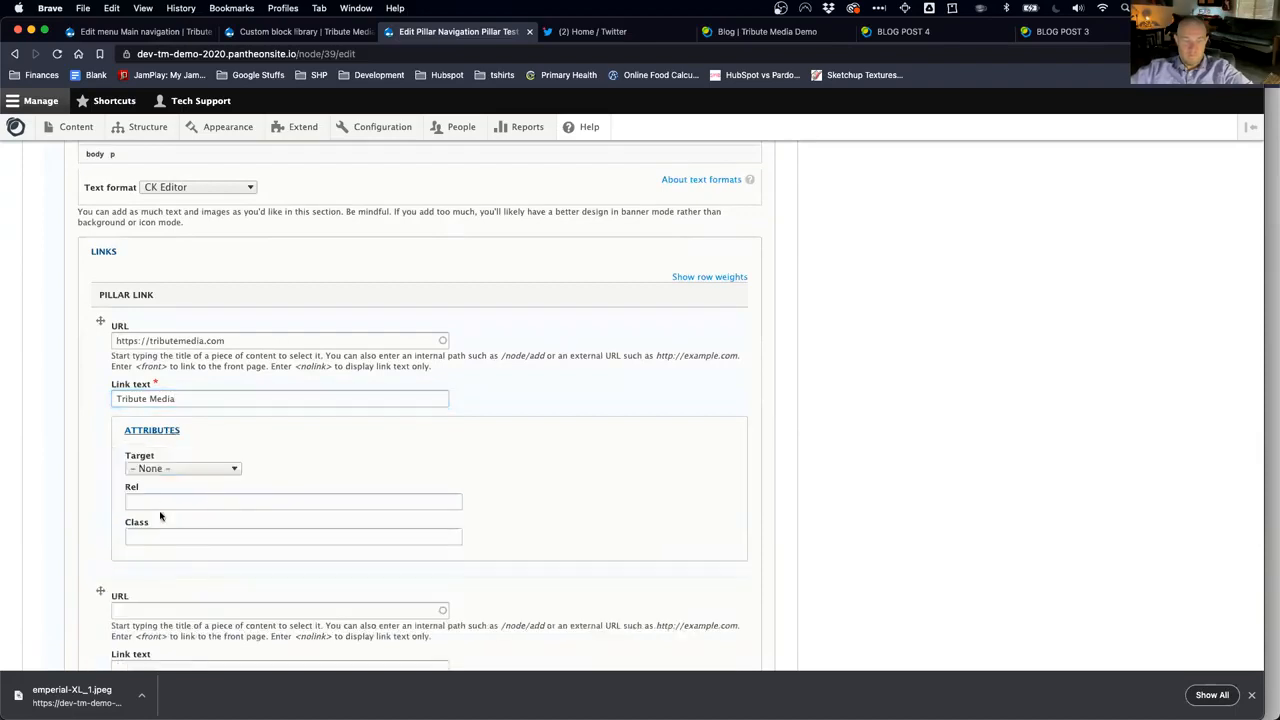
left_click(162, 537)
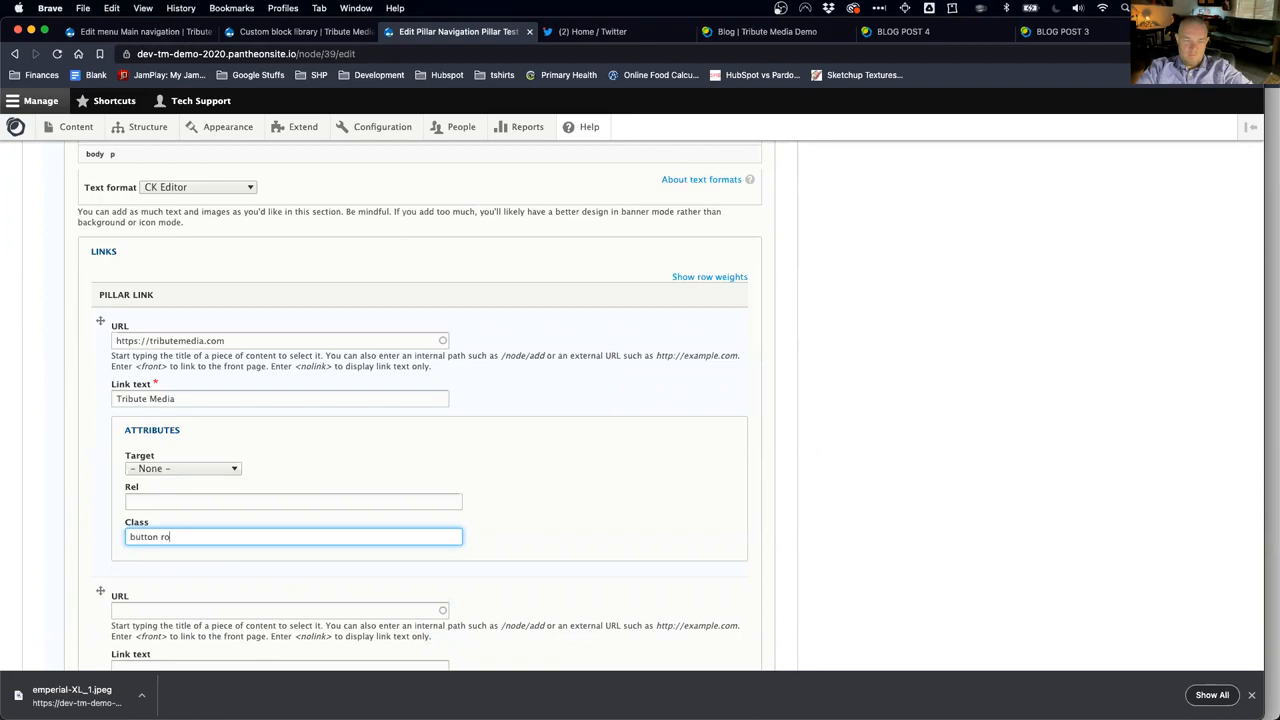
scroll(217, 538, "down", 8)
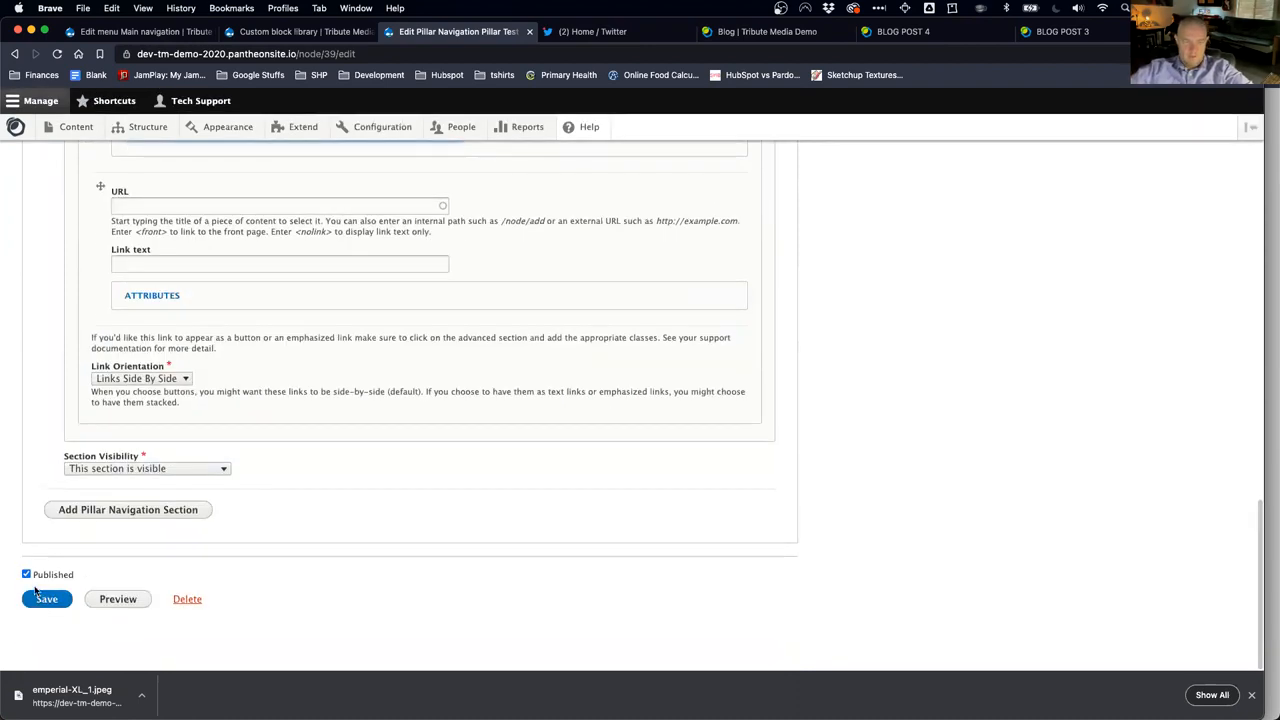
left_click(47, 599)
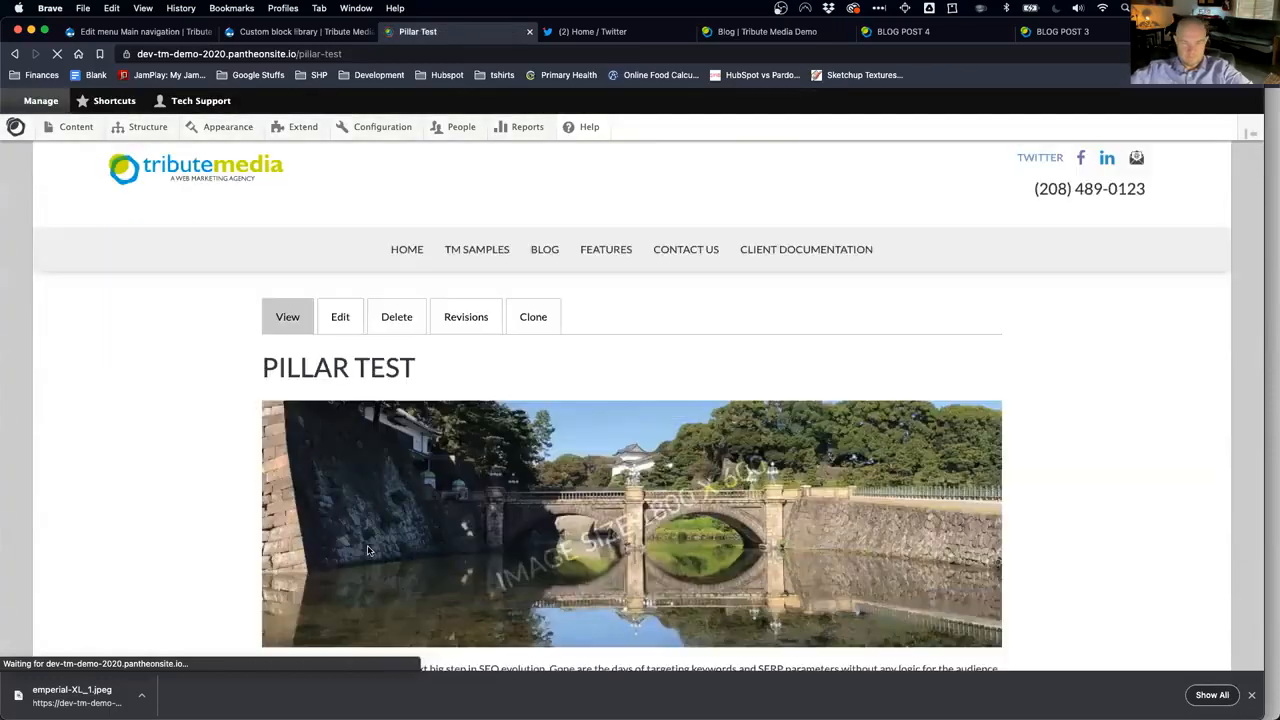
Step: Scroll the saved Pillar Test page to review the new Detail Title 2 section
scroll(367, 550, "down", 15)
scroll(367, 550, "down", 5)
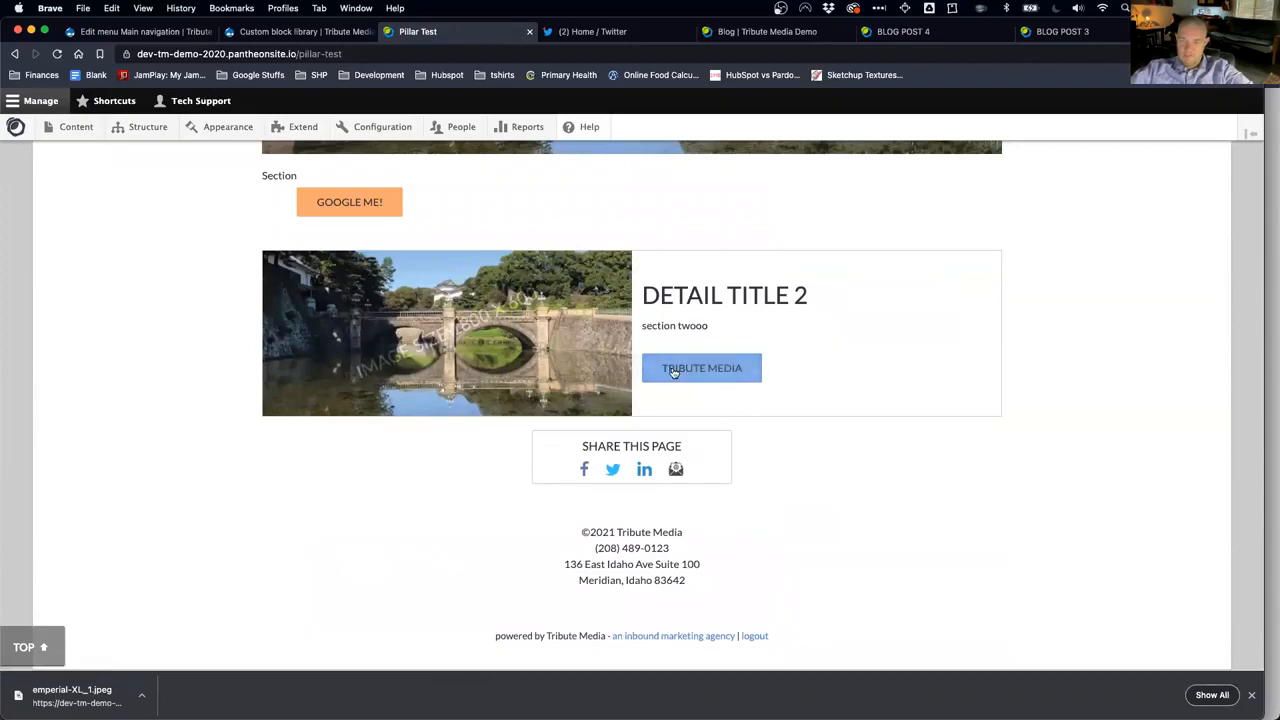
scroll(694, 389, "up", 1)
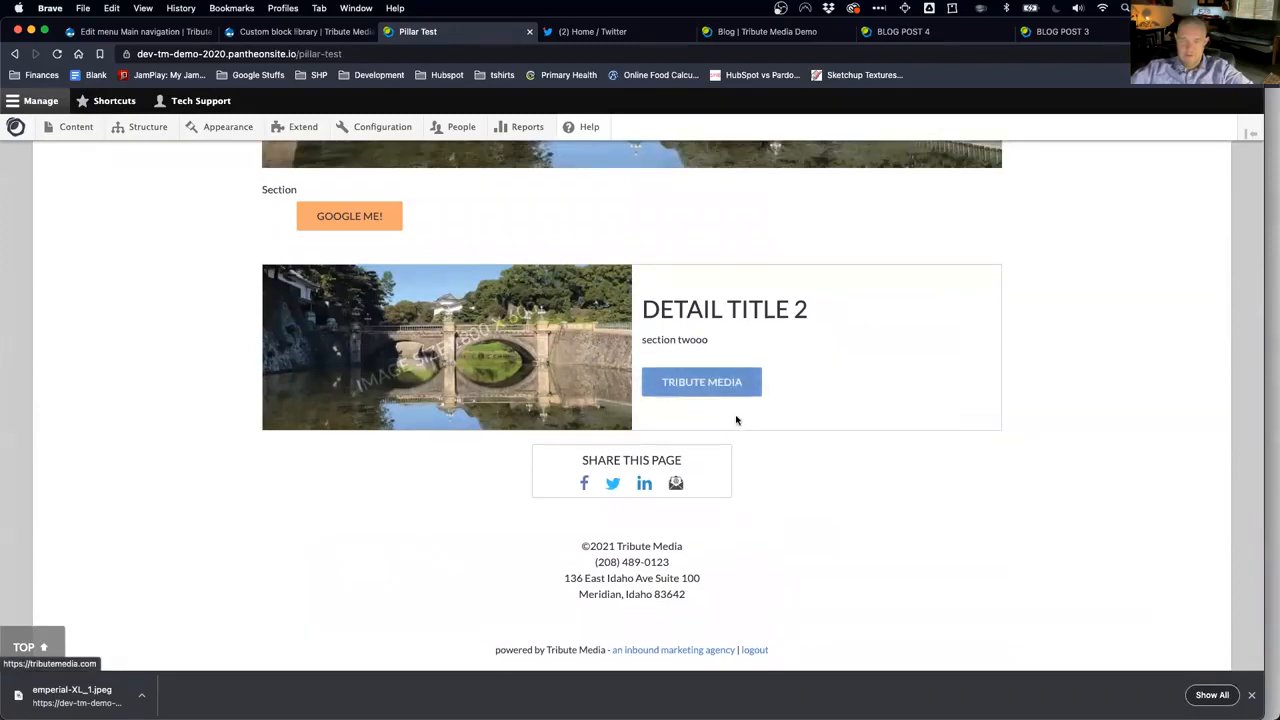
scroll(720, 410, "up", 2)
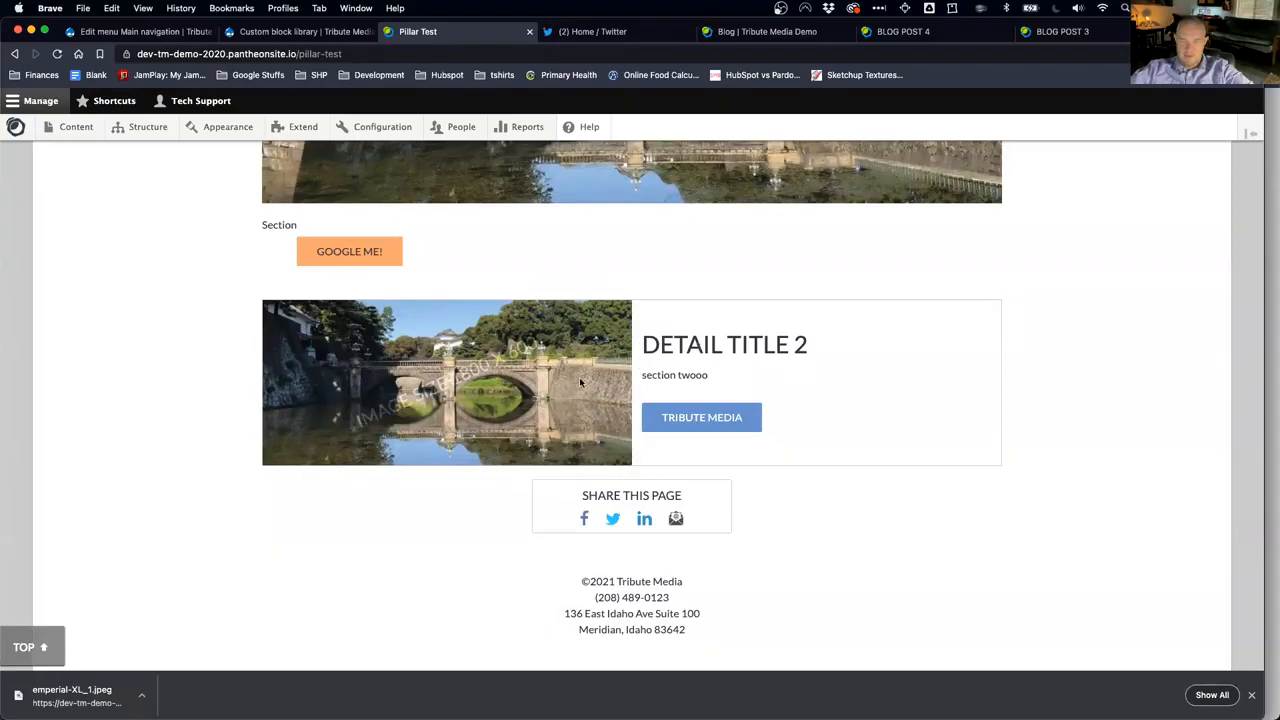
scroll(579, 375, "up", 2)
scroll(156, 255, "up", 15)
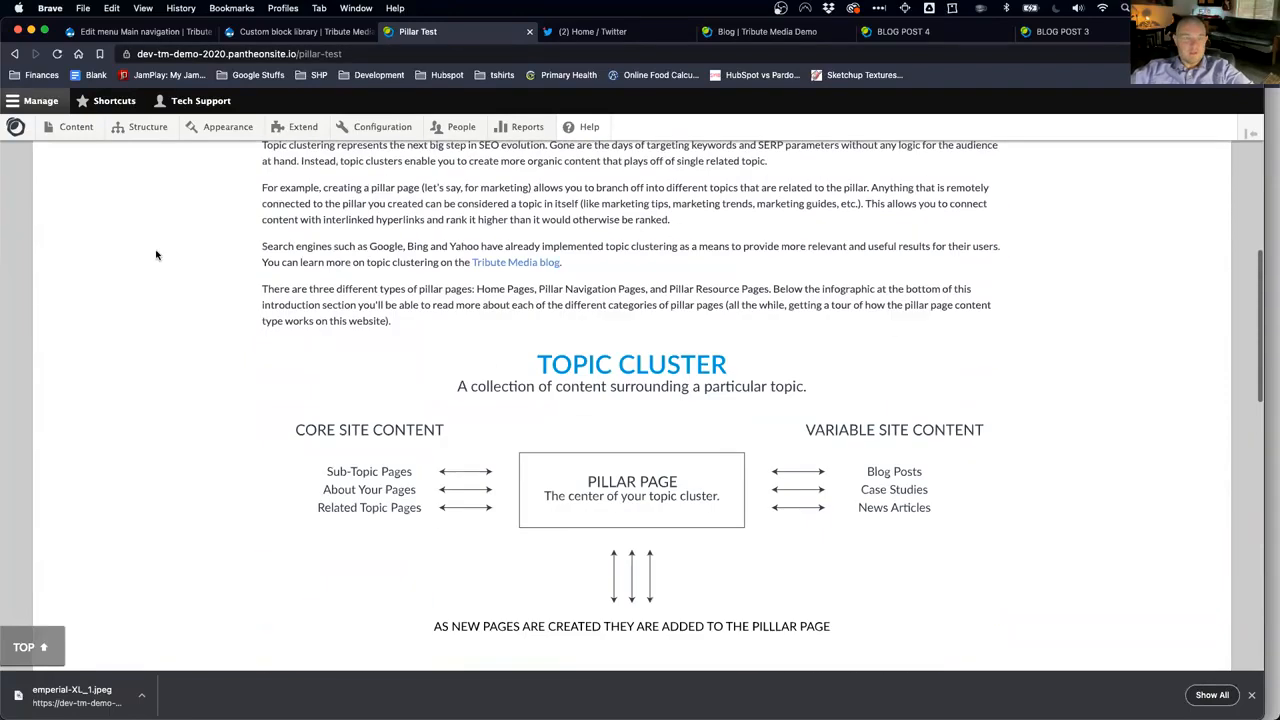
scroll(156, 255, "up", 10)
Step: Open Tribute Media Support from the Shortcuts menu in a background tab
mouse_move(115, 137)
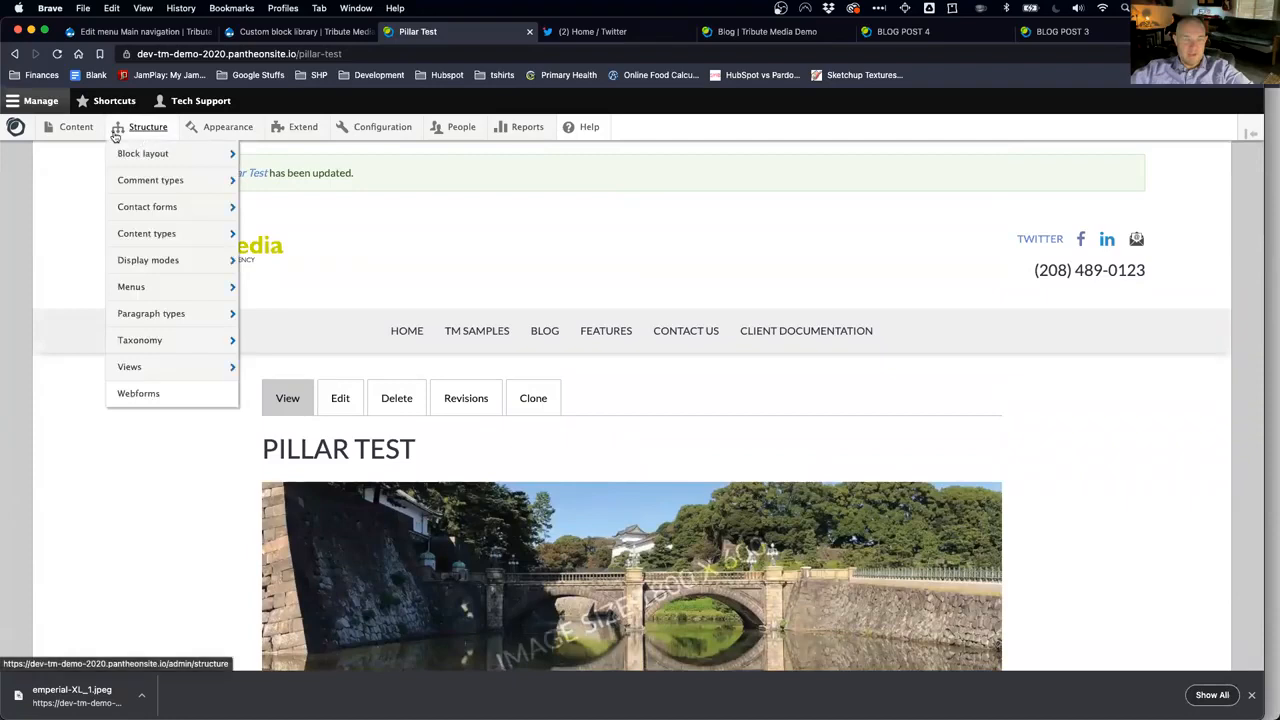
left_click(108, 104)
left_click(96, 128, "super")
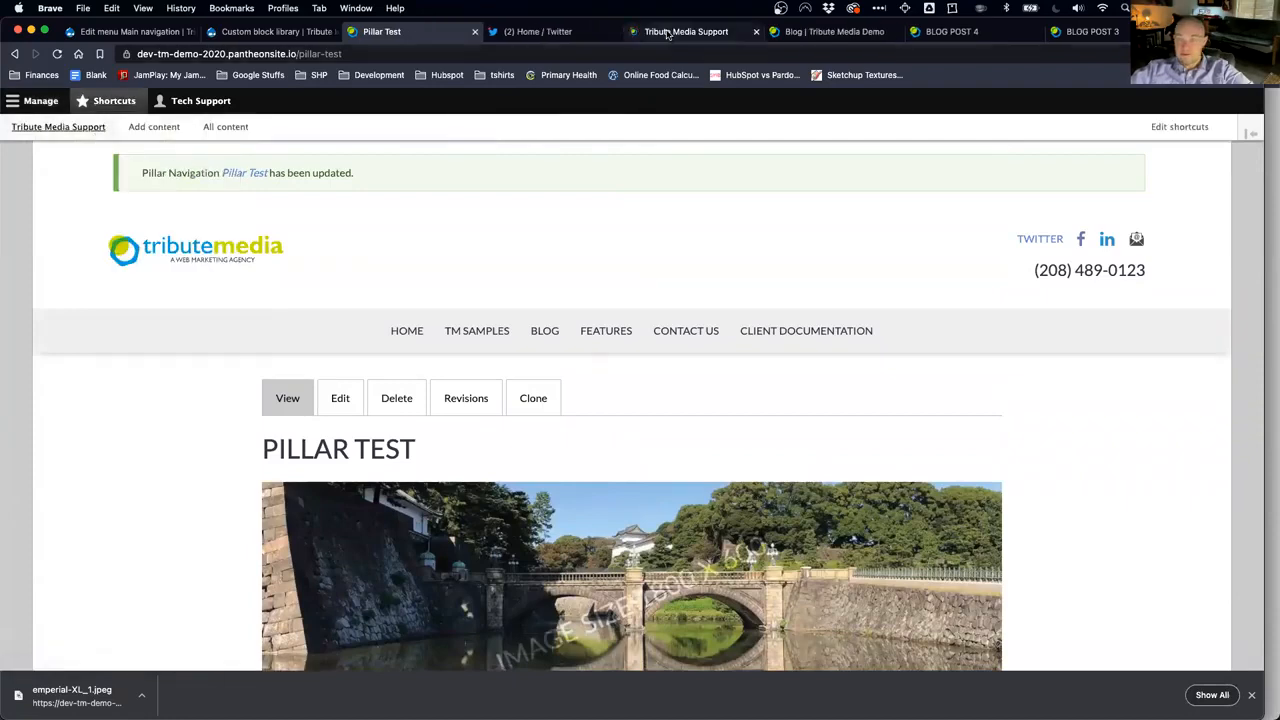
Step: Find and select the icon name icon-rocket-1 on the Iconography support page, then return to Pillar Test
left_click(667, 33)
scroll(505, 494, "down", 5)
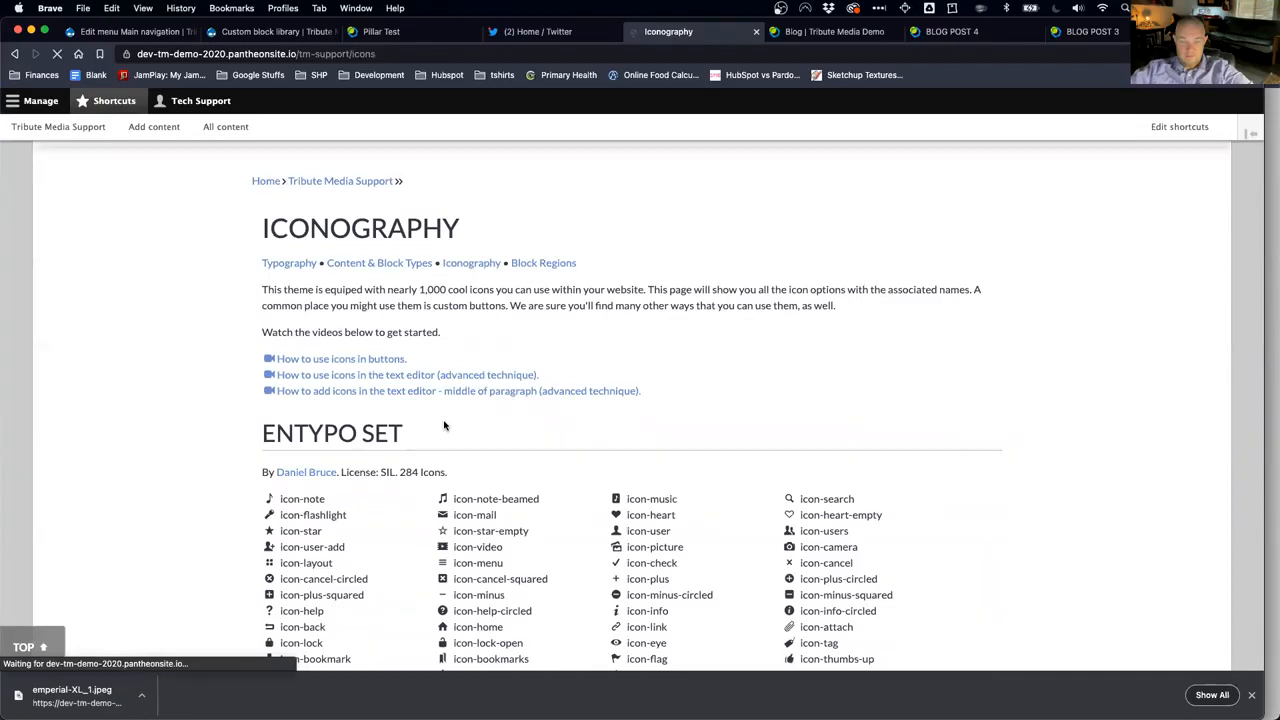
key("super+f")
type("rocket")
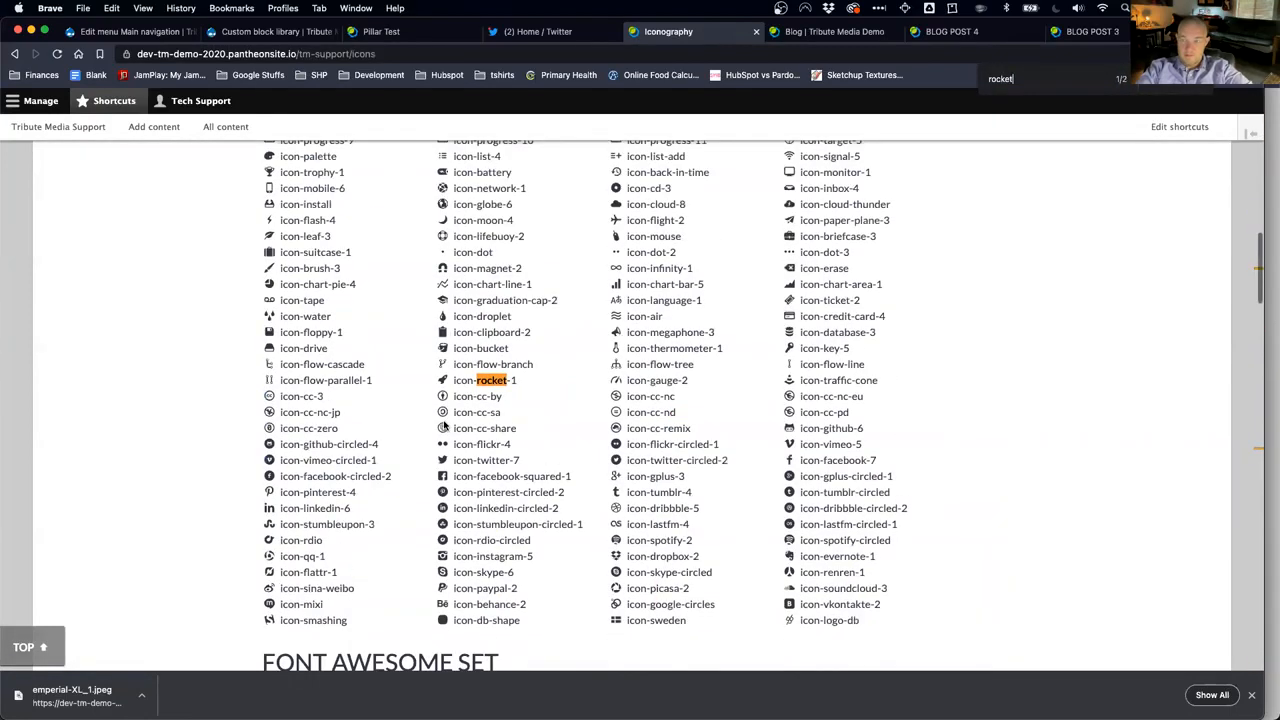
left_click_drag(522, 384, 455, 380)
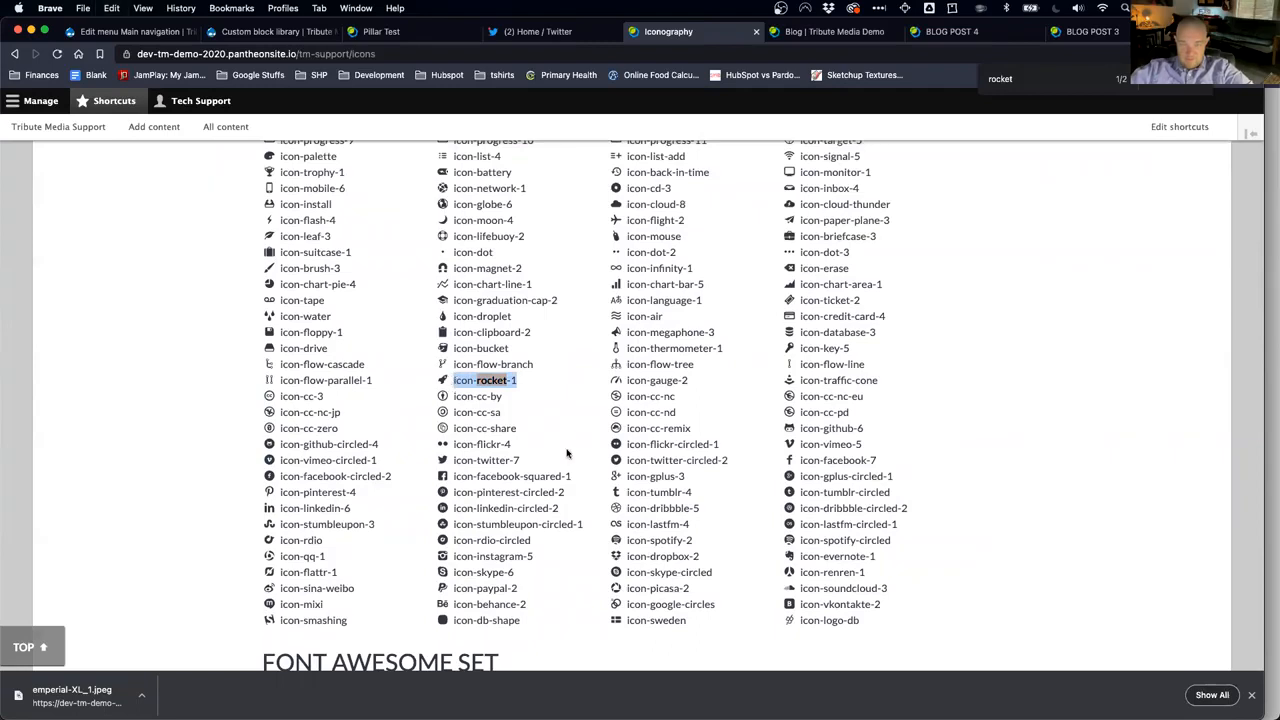
scroll(580, 236, "up", 10)
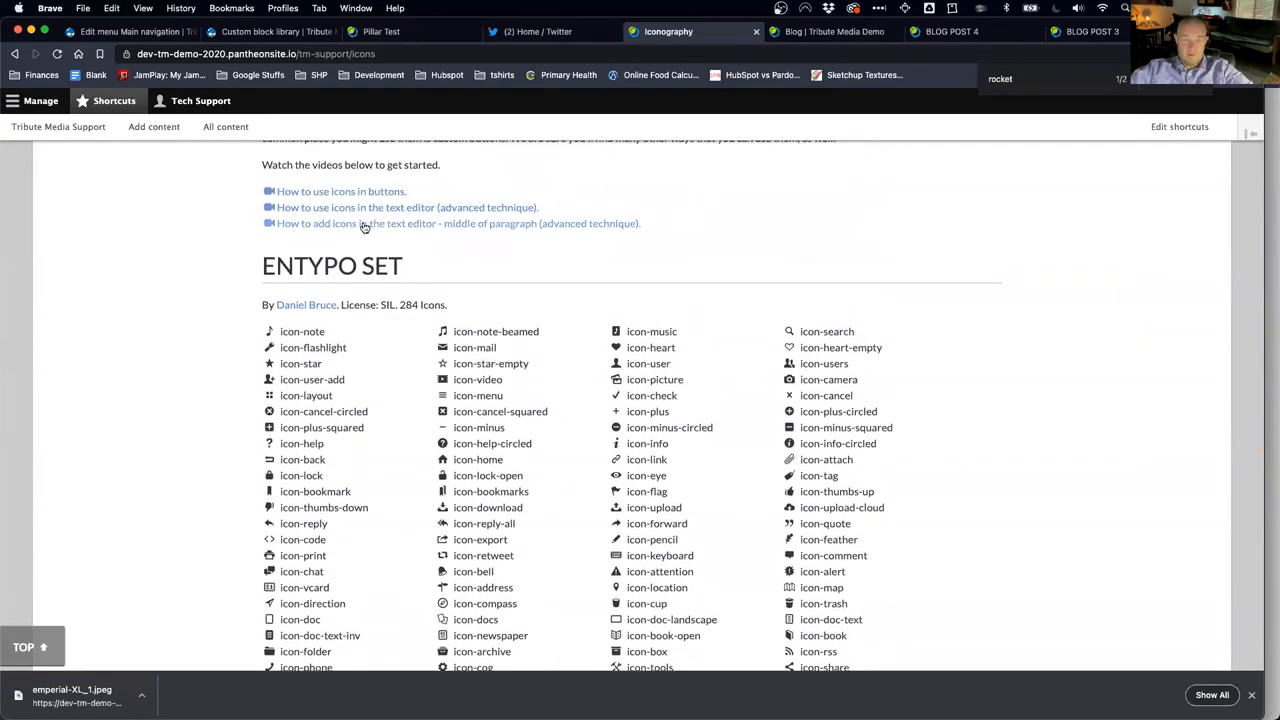
scroll(365, 226, "up", 2)
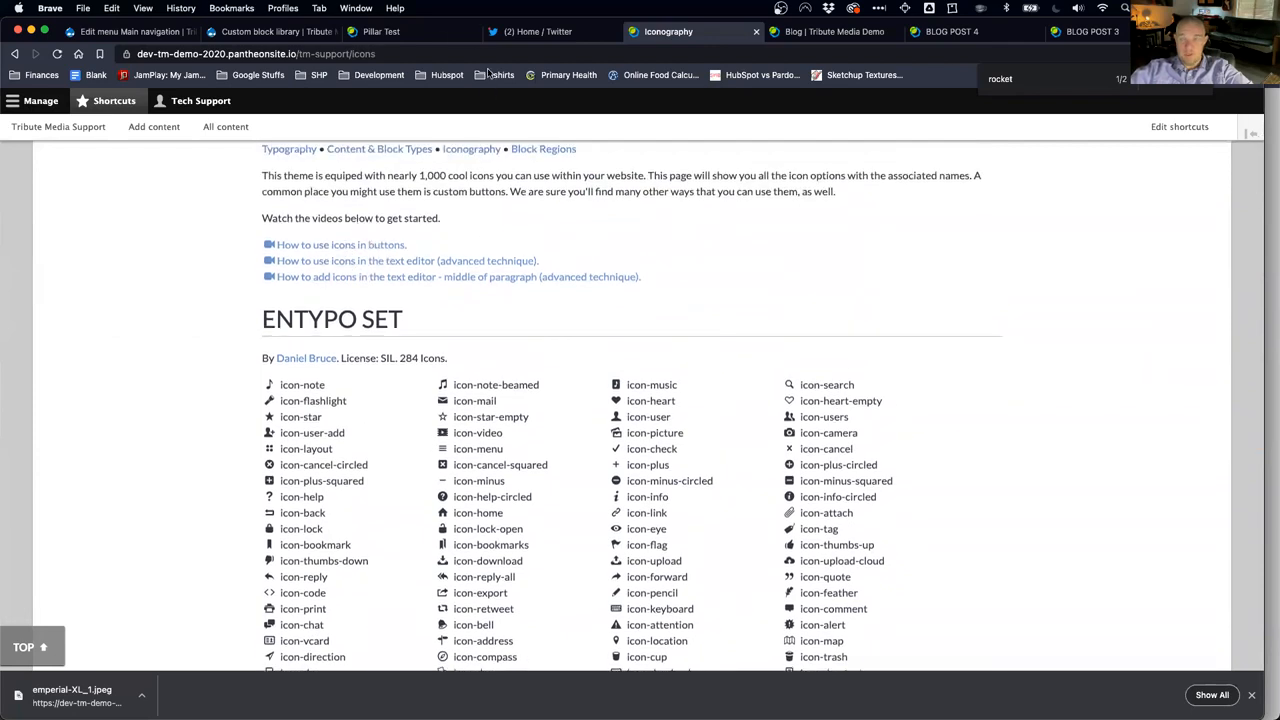
left_click(430, 34)
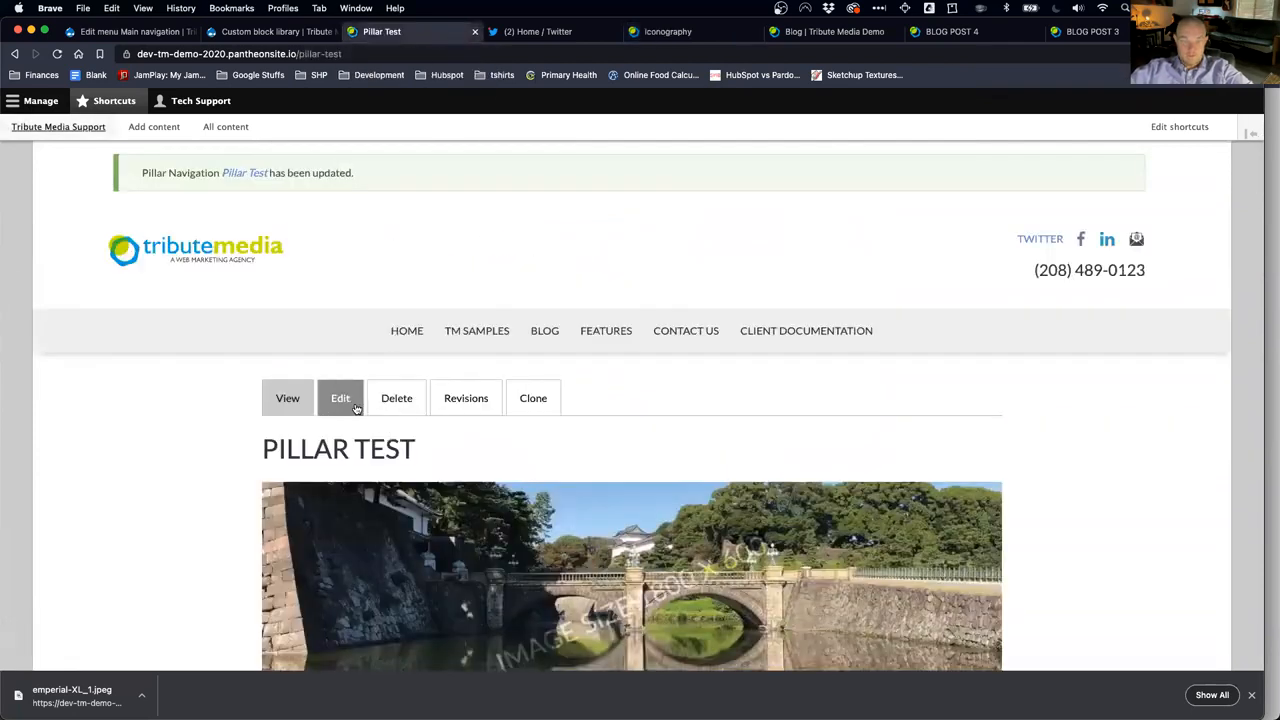
Step: Change the second section's link class to 'button icon-rocket-1'
left_click(355, 408)
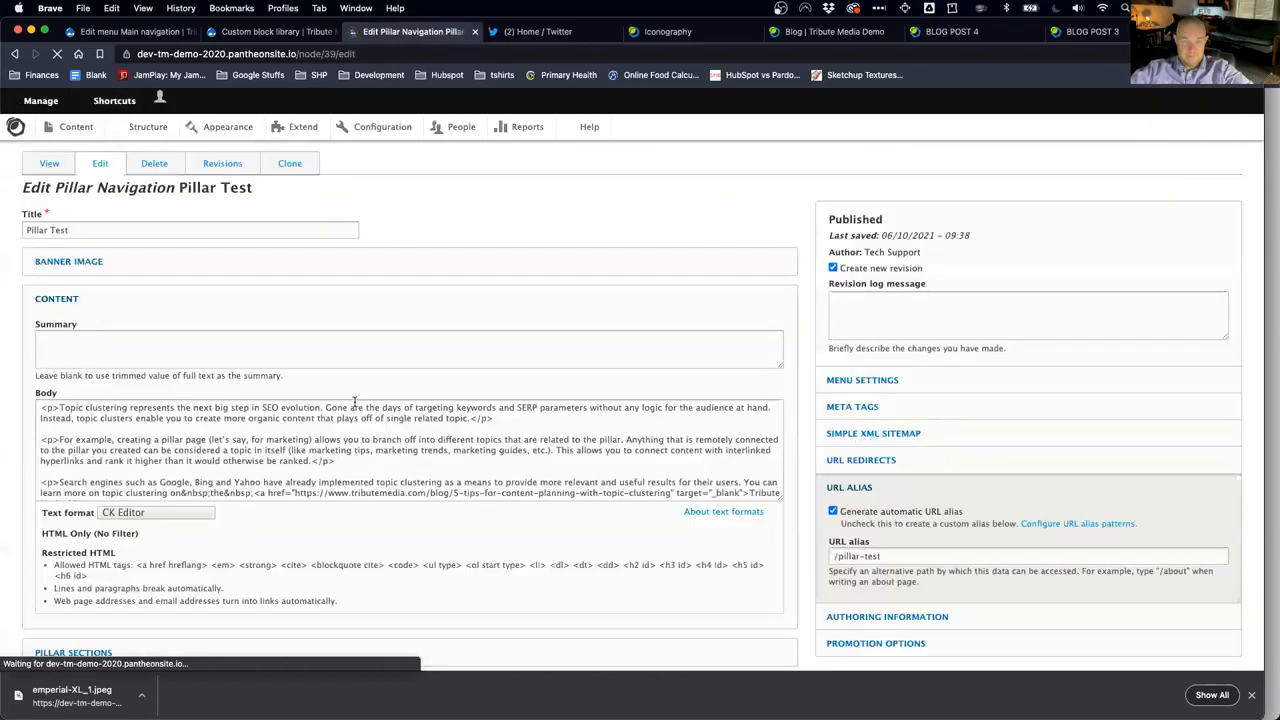
left_click(194, 324)
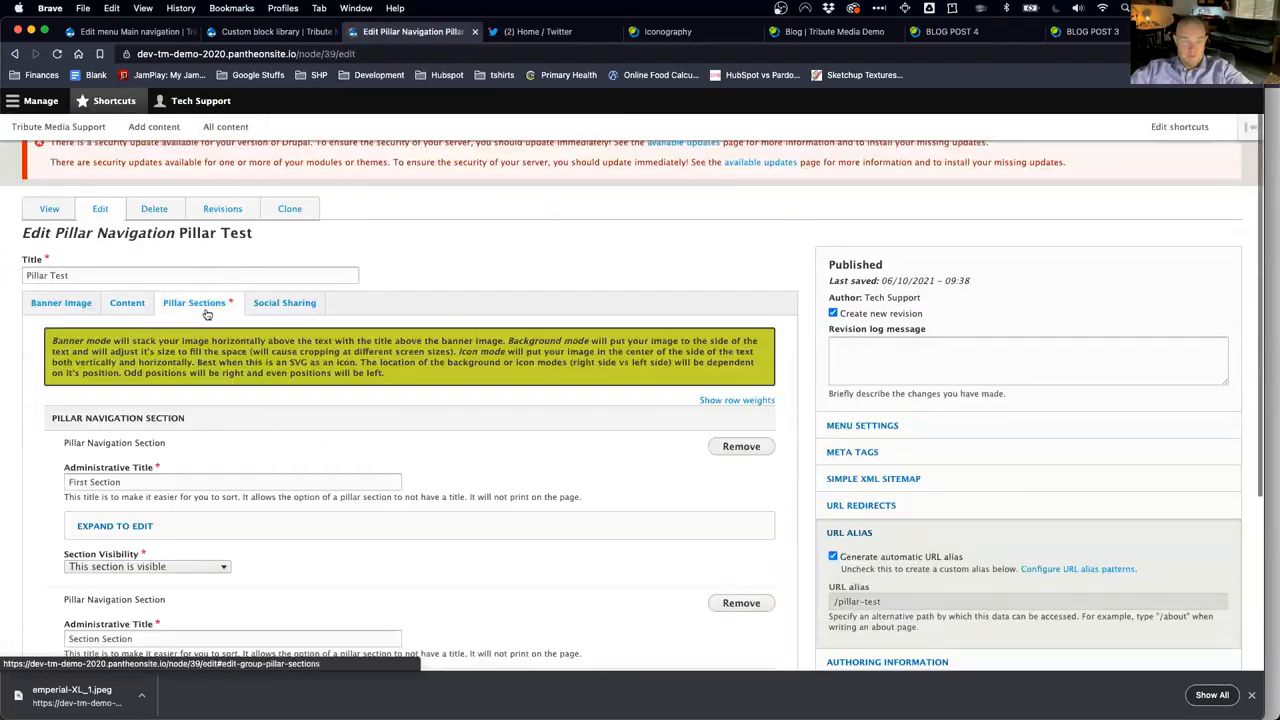
scroll(323, 543, "down", 5)
left_click(116, 430)
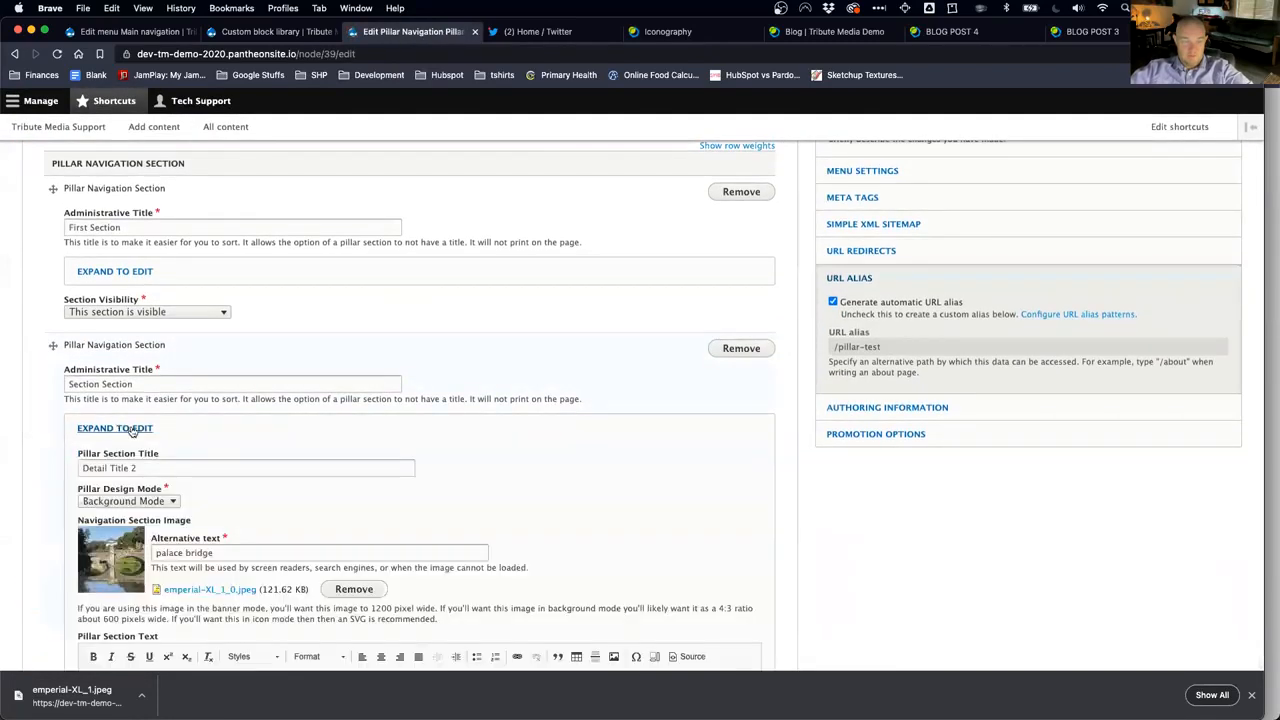
scroll(320, 579, "down", 3)
scroll(217, 449, "down", 4)
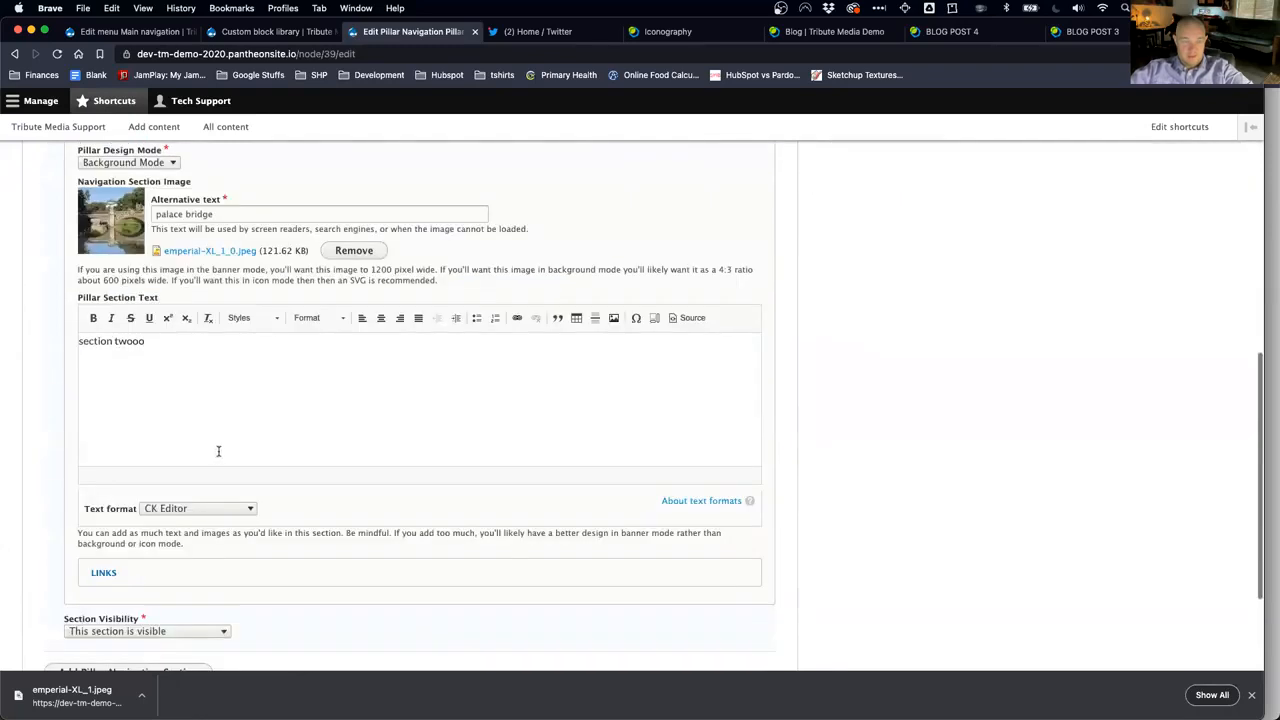
left_click(101, 569)
scroll(208, 566, "down", 3)
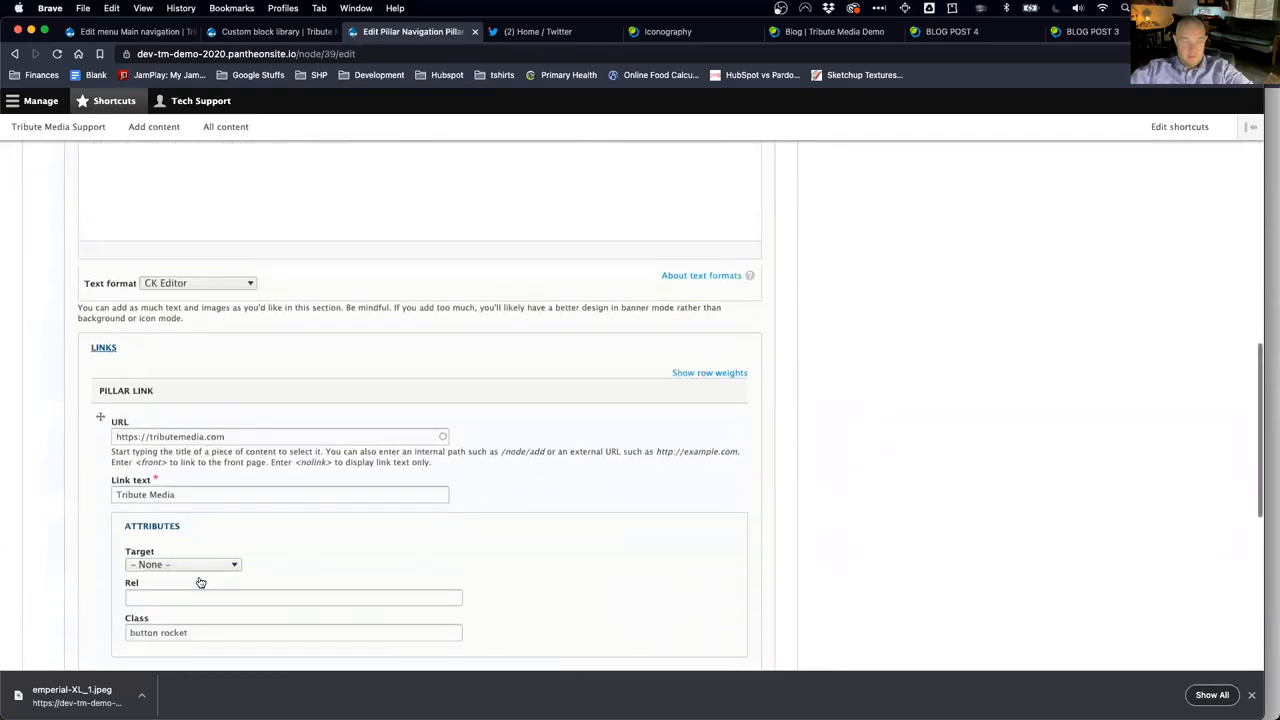
left_click_drag(160, 566, 249, 563)
type("icon-rocket-1")
scroll(252, 581, "down", 3)
scroll(252, 581, "up", 10)
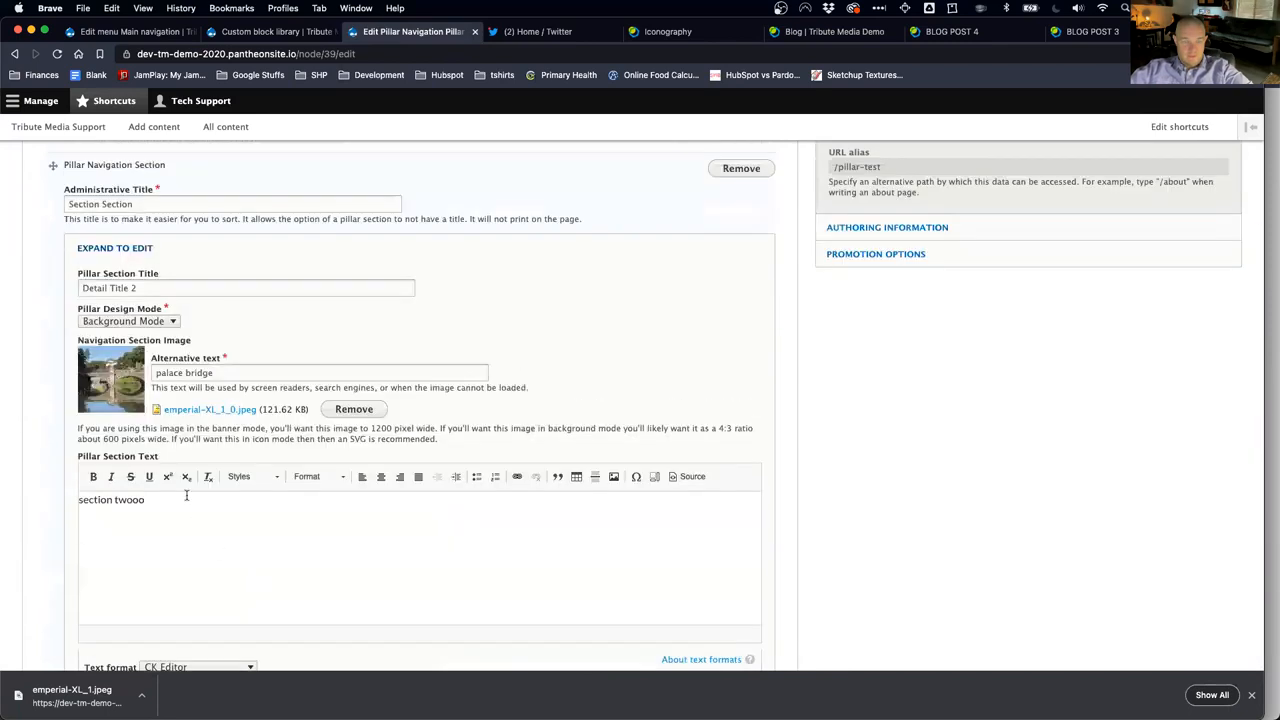
Step: Move the section above First Section, rename it 'Second Section', and save
left_click(110, 254)
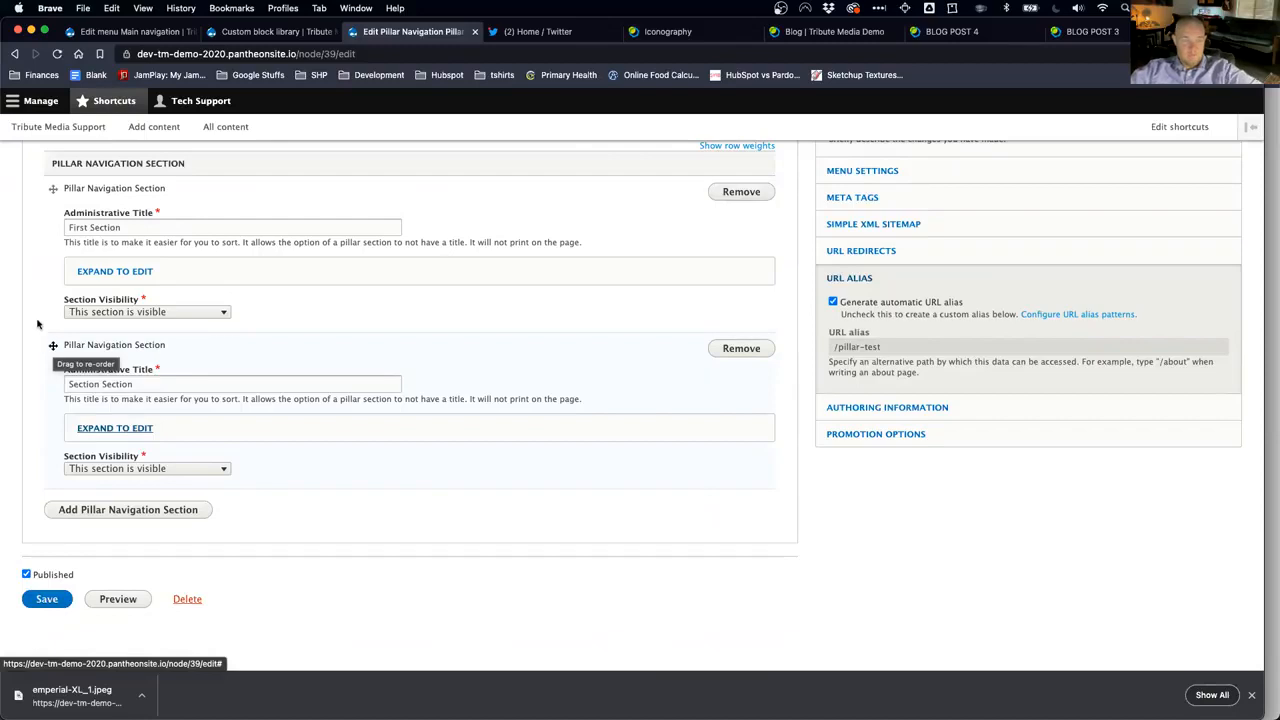
left_click_drag(53, 345, 64, 207)
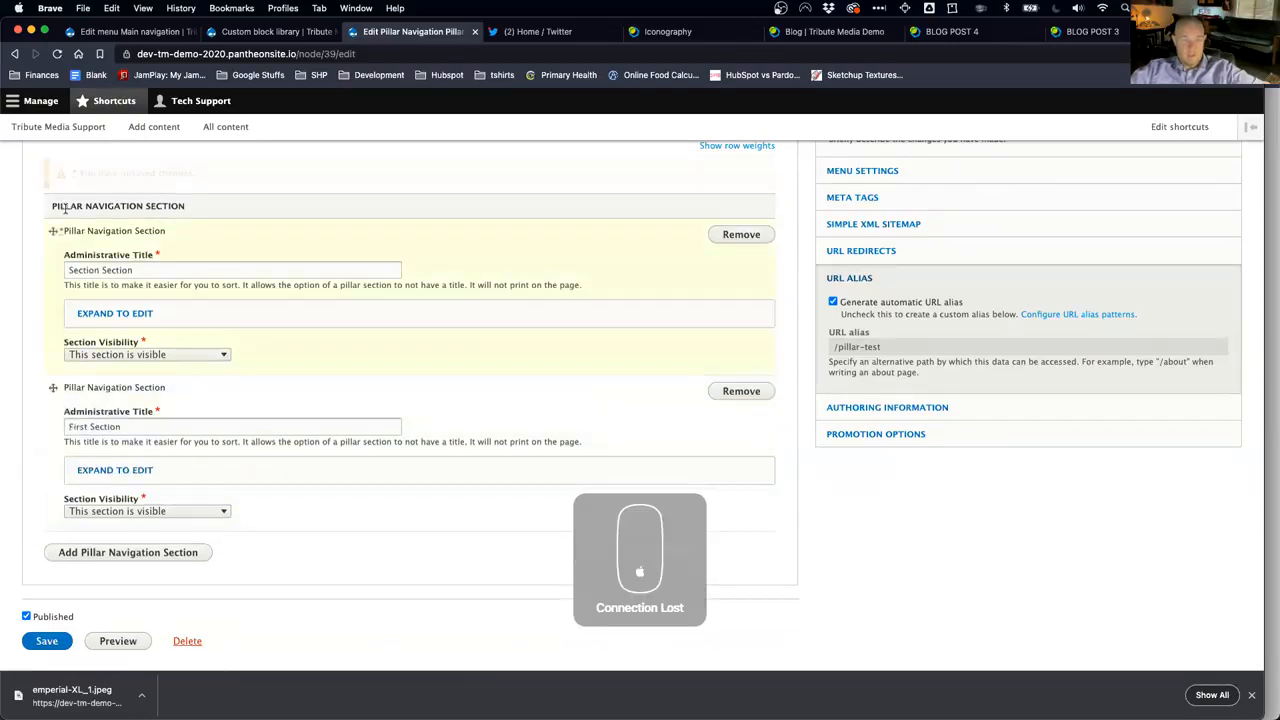
left_click(96, 270)
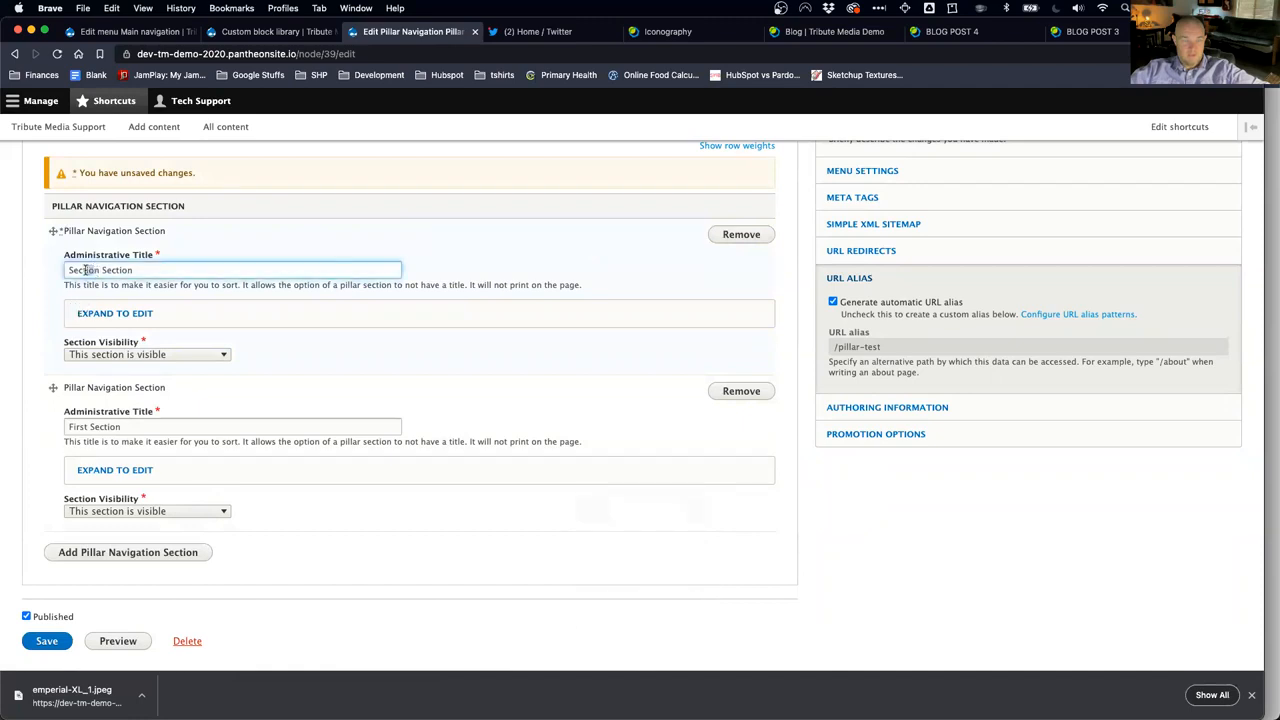
type("on")
key("BackSpace")
type("d")
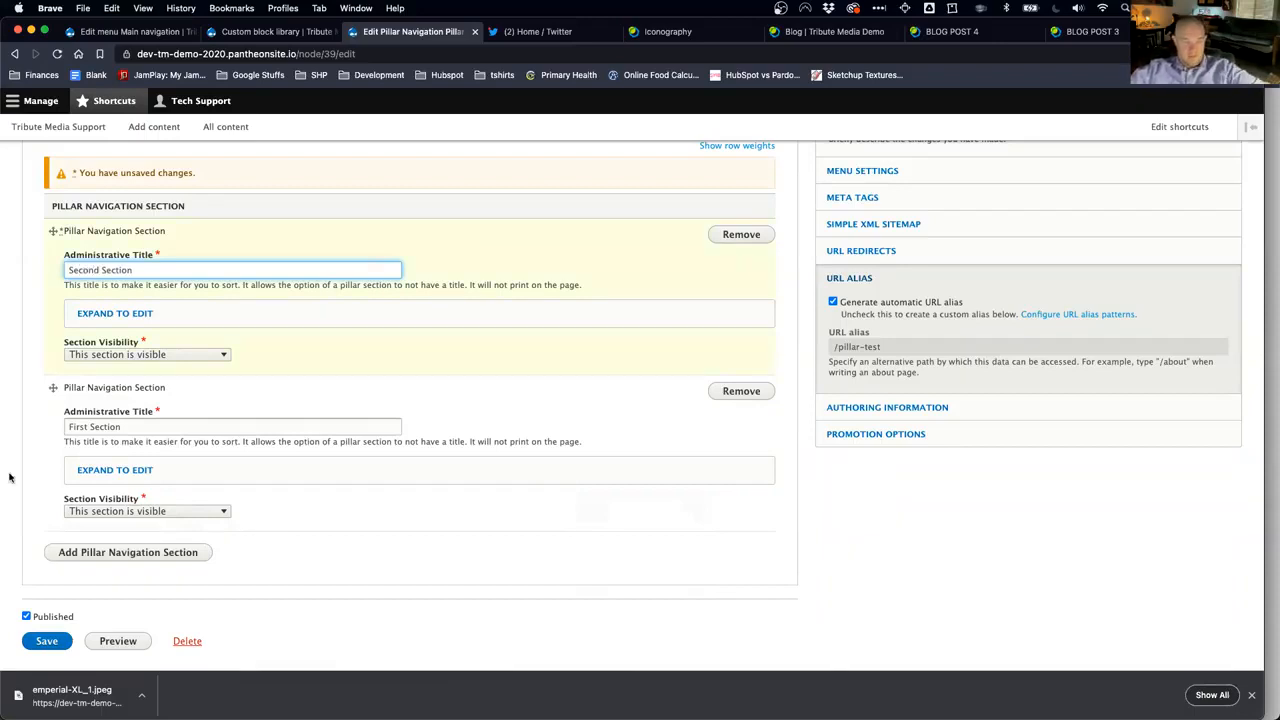
left_click(50, 641)
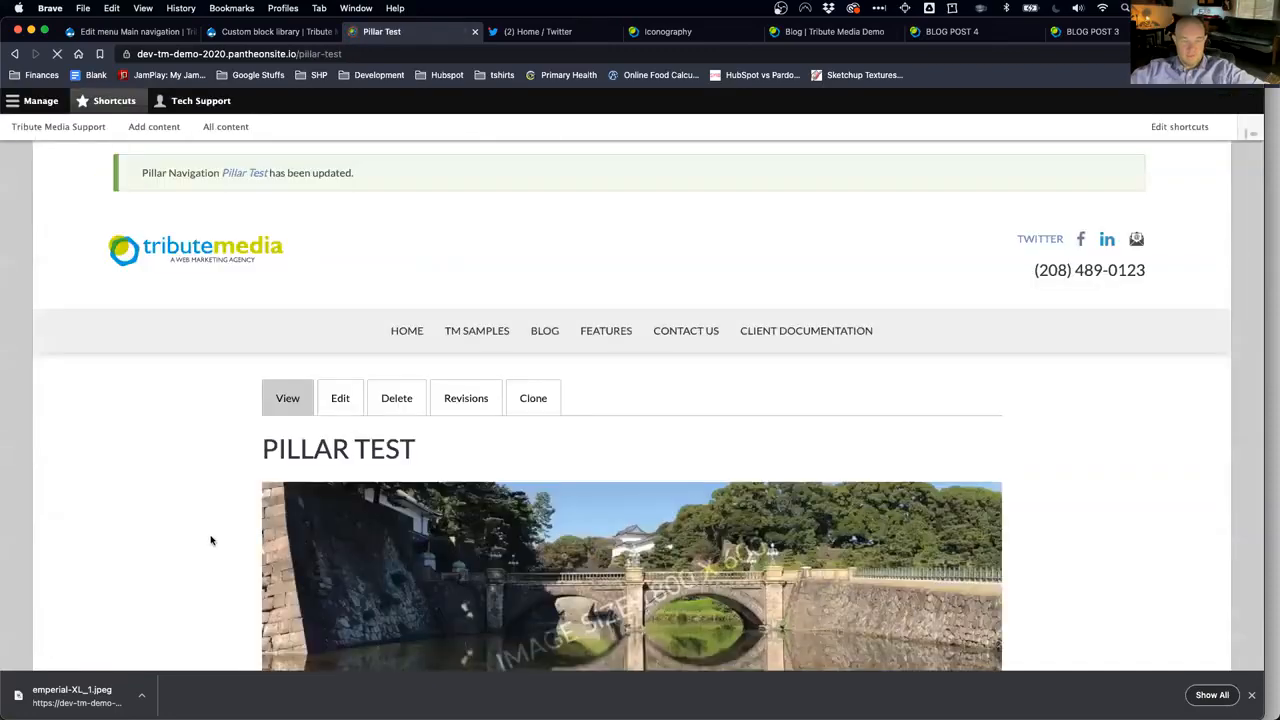
Step: Scroll the saved Pillar Test page to check Detail Title 2 above Detail Title 1 and the rocket button
scroll(210, 540, "down", 6)
scroll(210, 540, "down", 10)
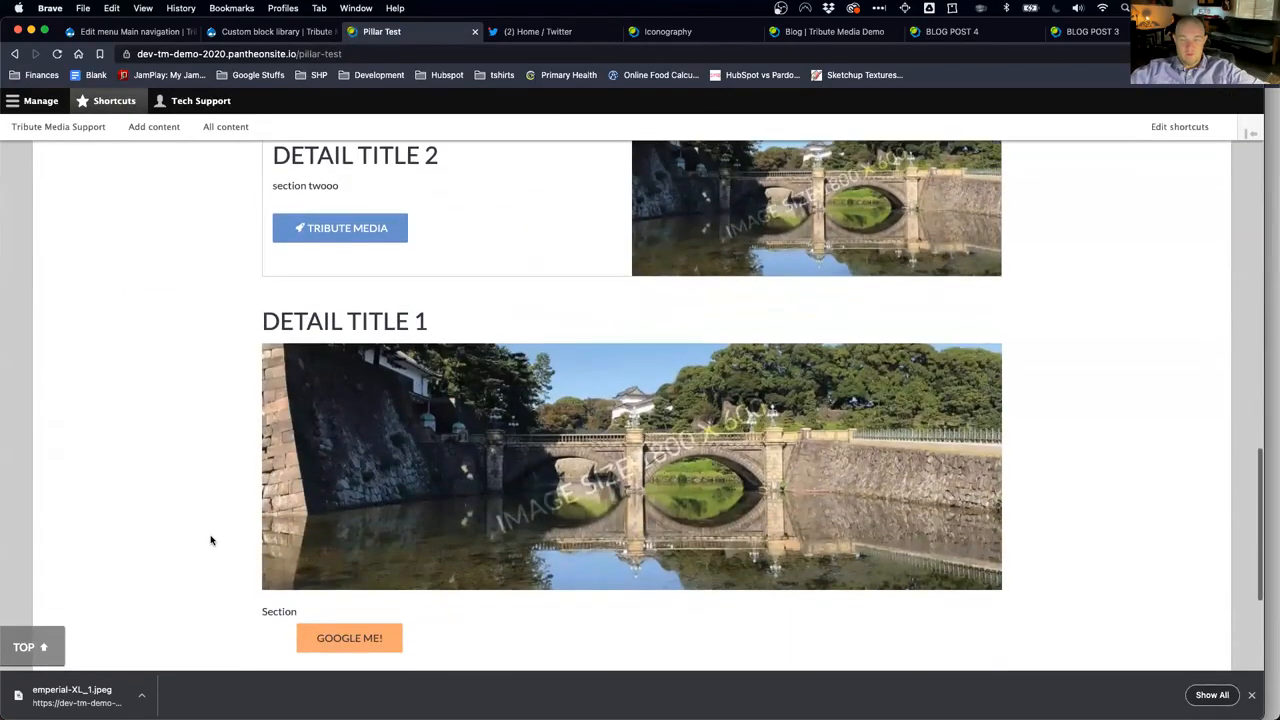
scroll(210, 540, "up", 1)
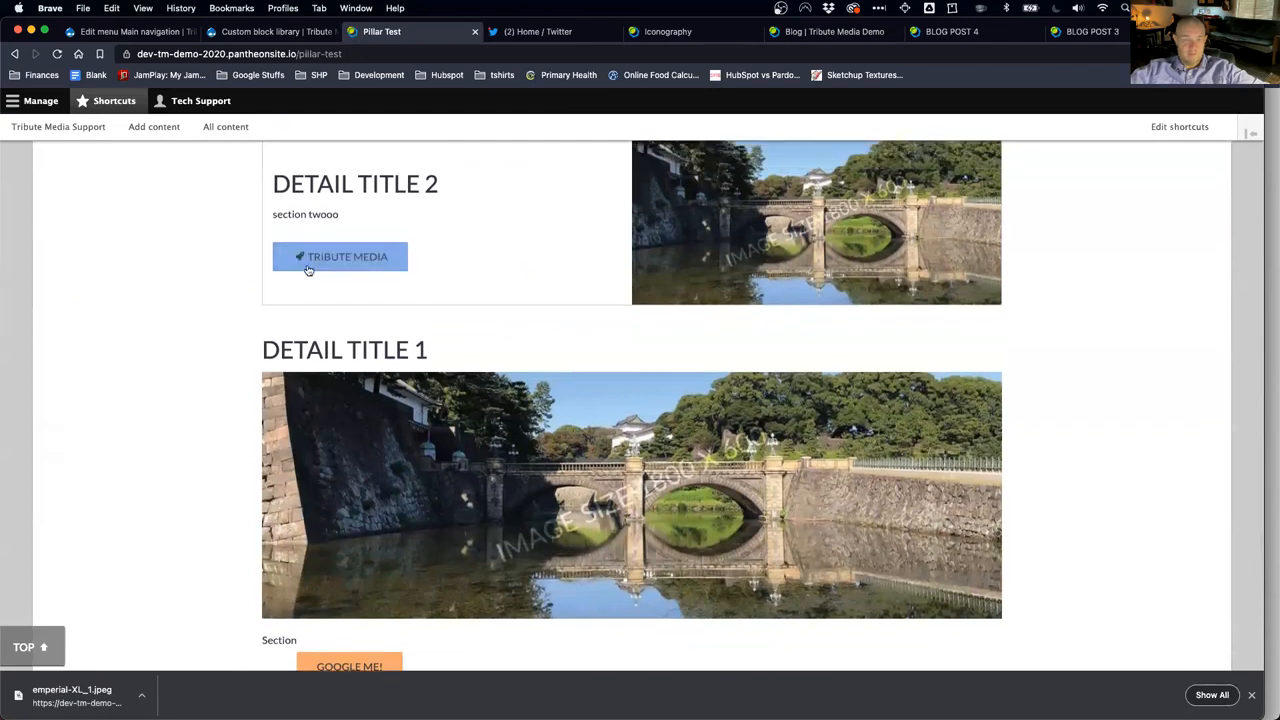
scroll(271, 385, "down", 1)
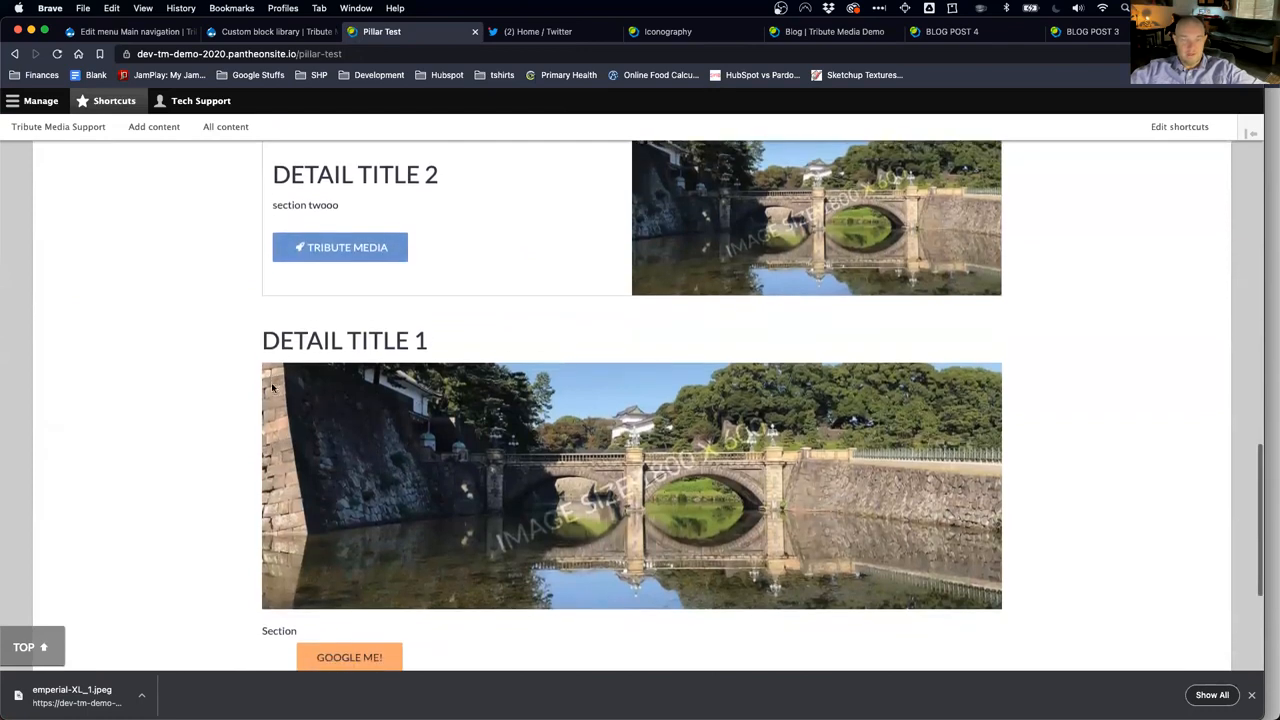
scroll(351, 328, "down", 1)
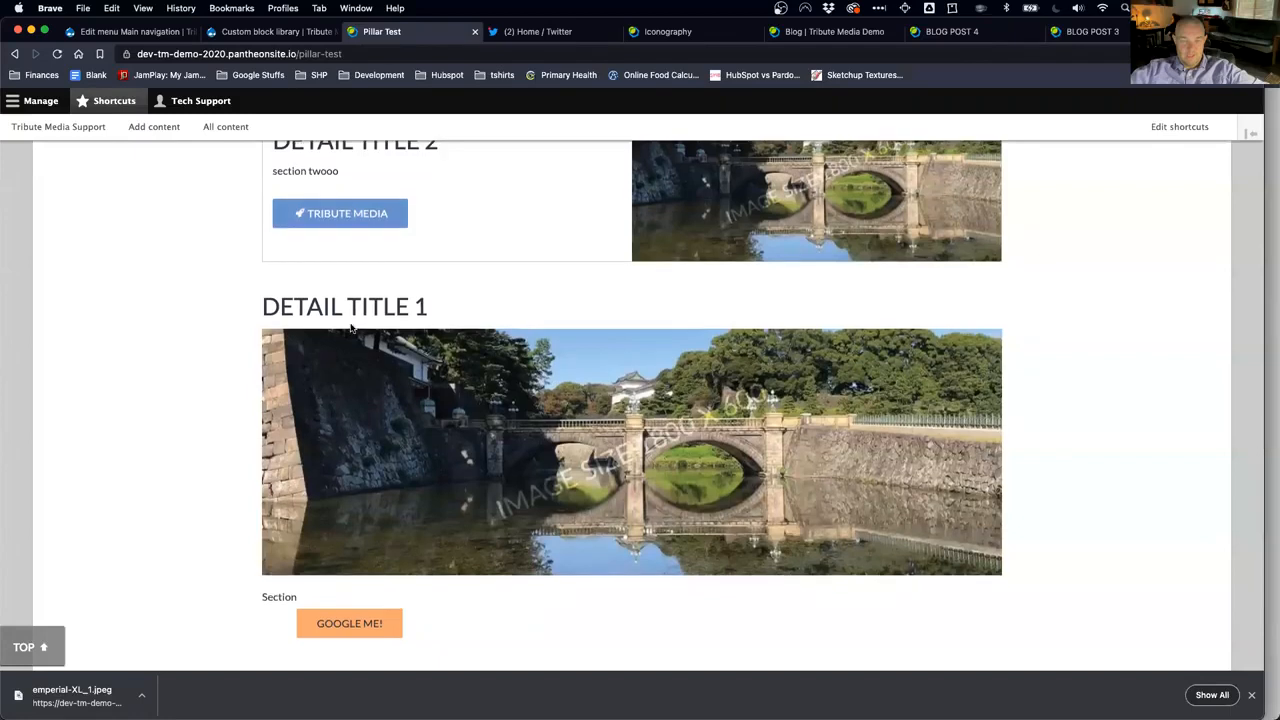
scroll(351, 328, "down", 3)
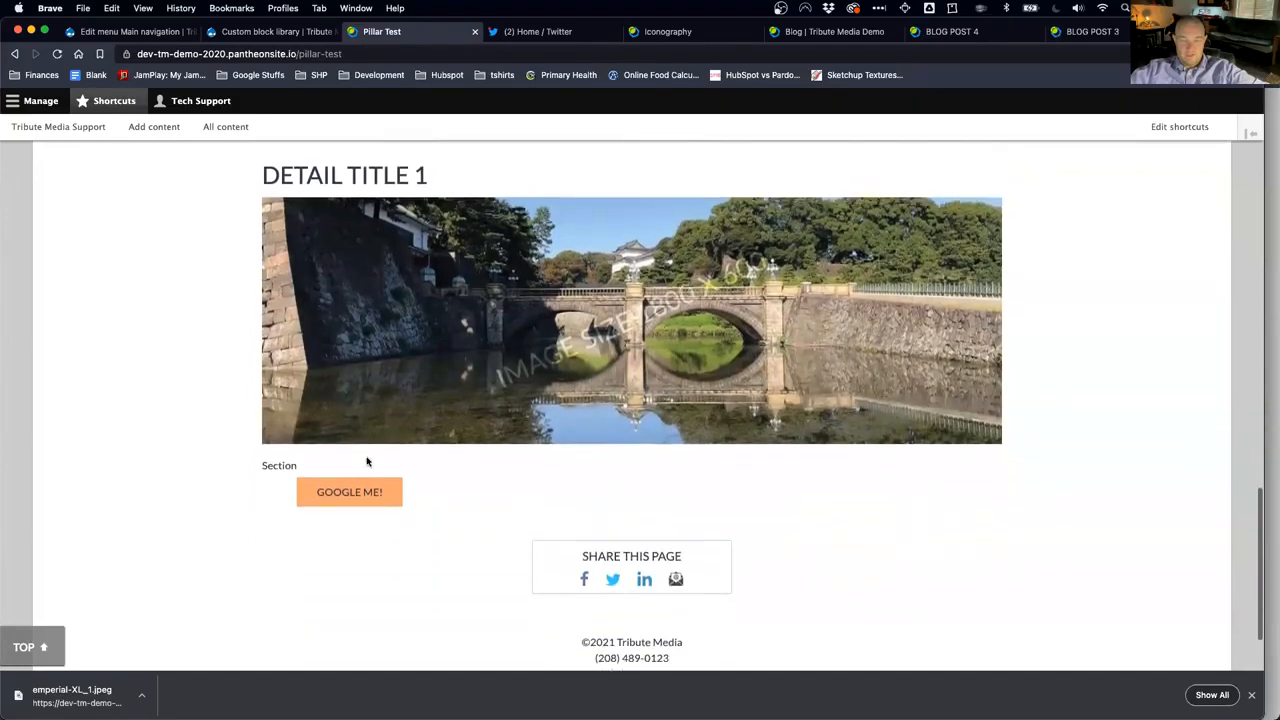
scroll(366, 460, "up", 2)
scroll(366, 460, "up", 10)
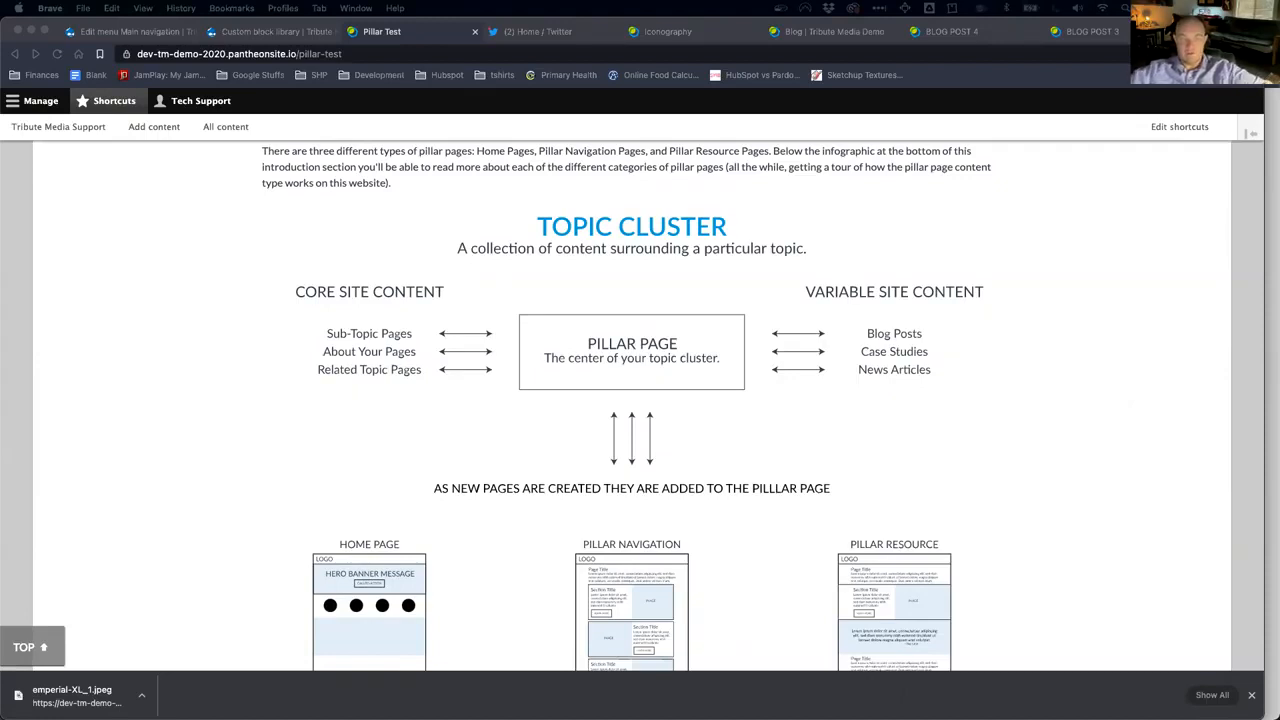
left_click(1041, 91)
key("super+grave")
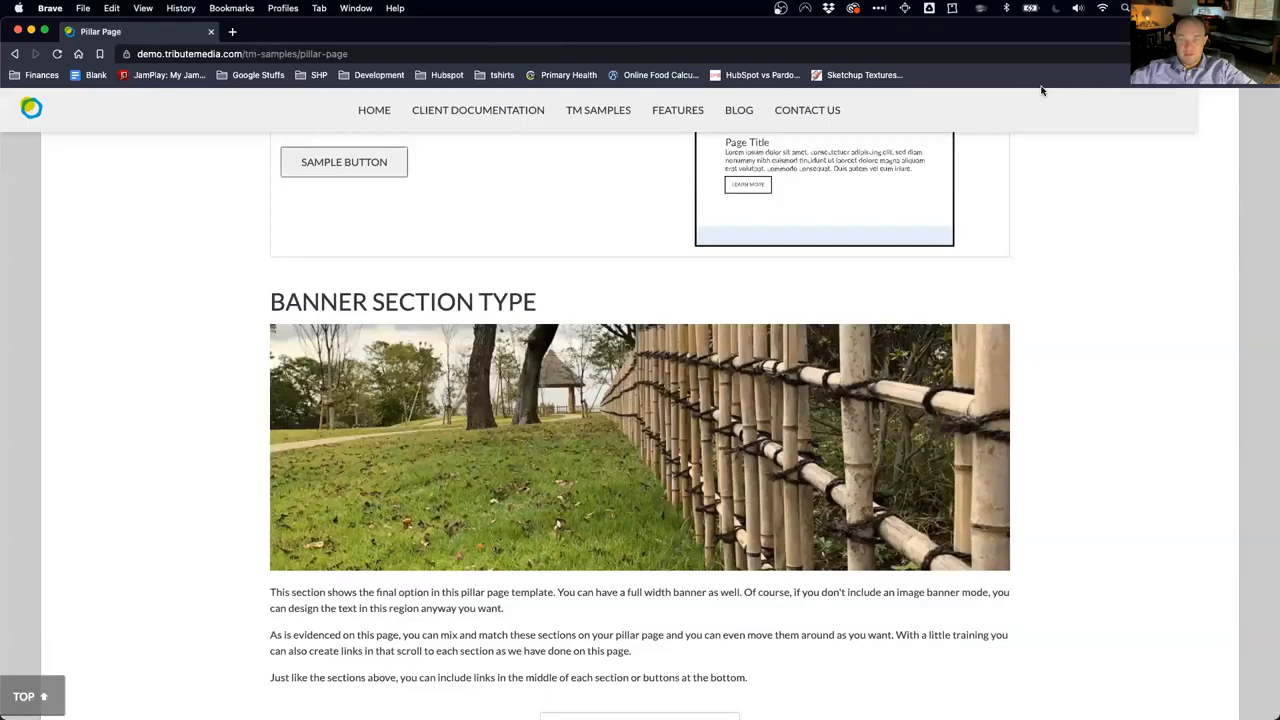
scroll(1064, 321, "up", 15)
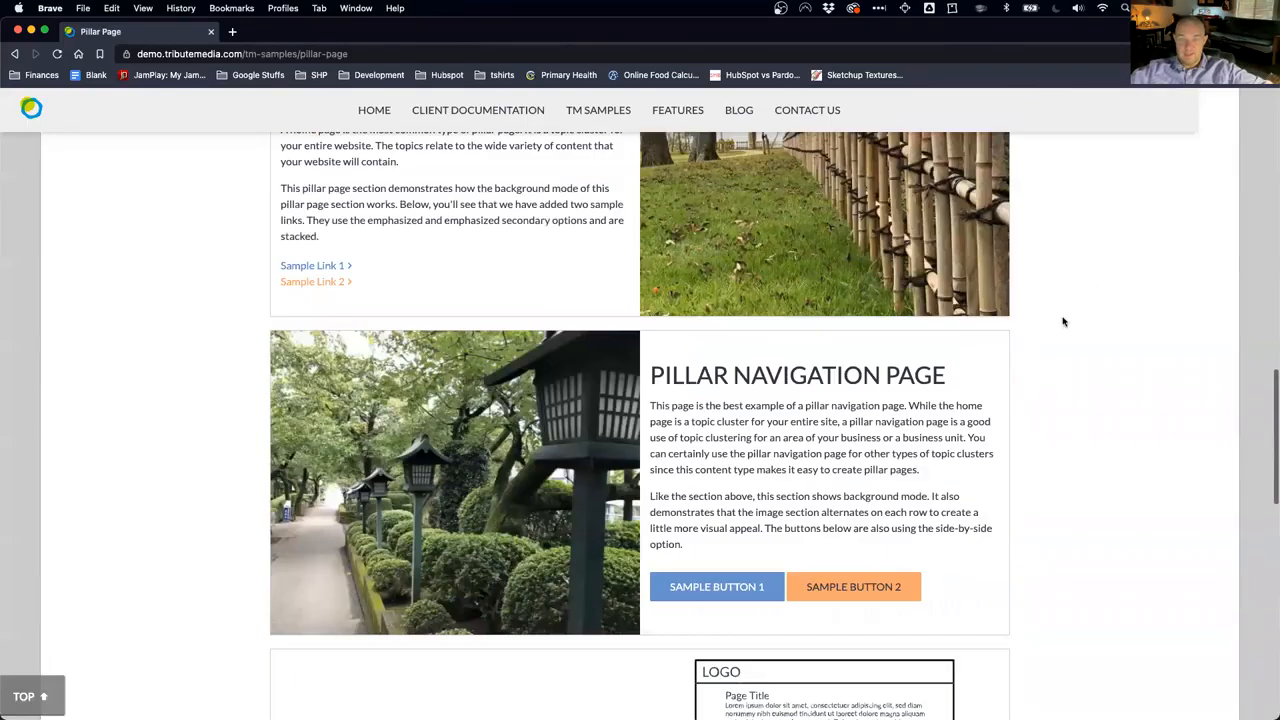
scroll(1064, 321, "up", 5)
scroll(1049, 251, "down", 4)
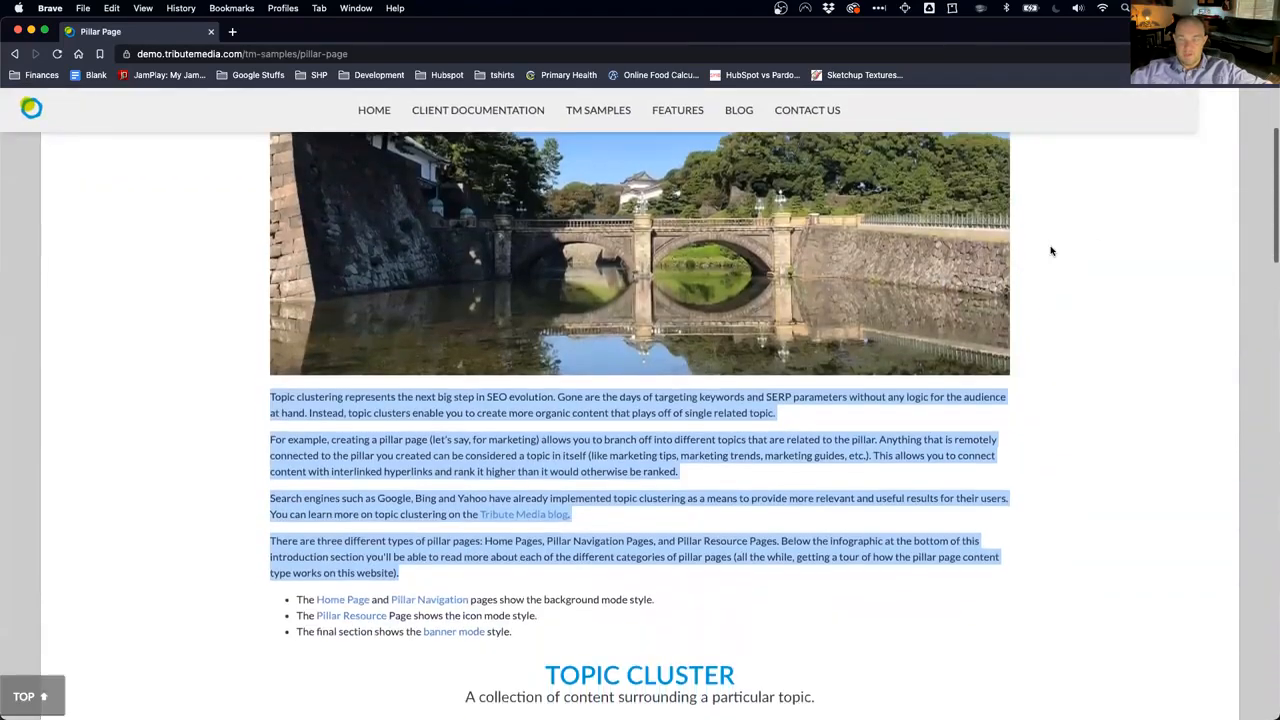
left_click(862, 570)
scroll(809, 251, "up", 3)
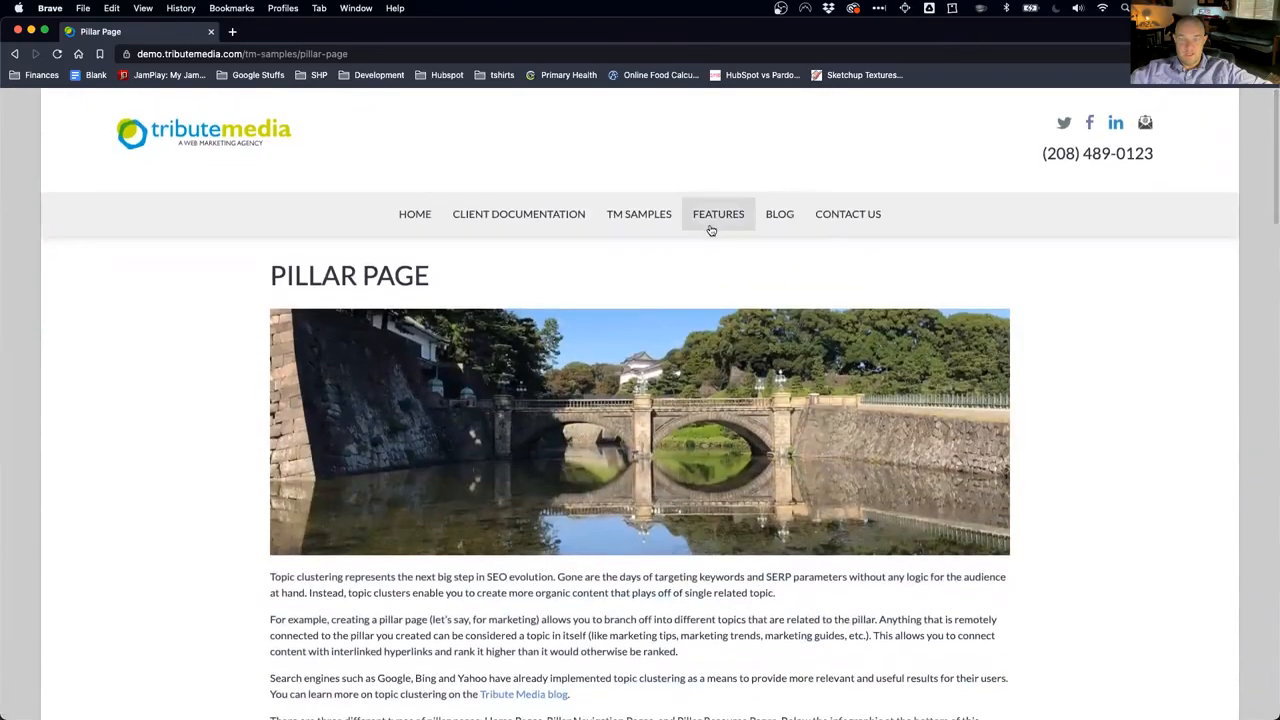
mouse_move(657, 211)
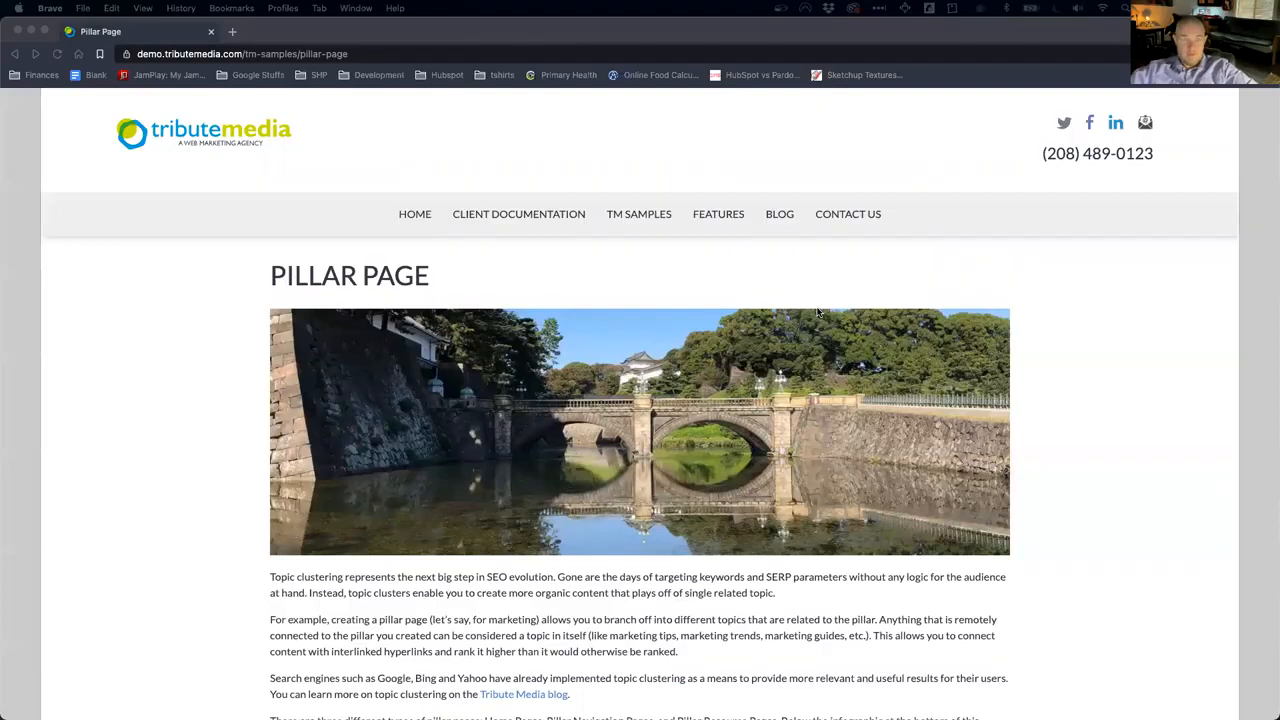
key("super+grave")
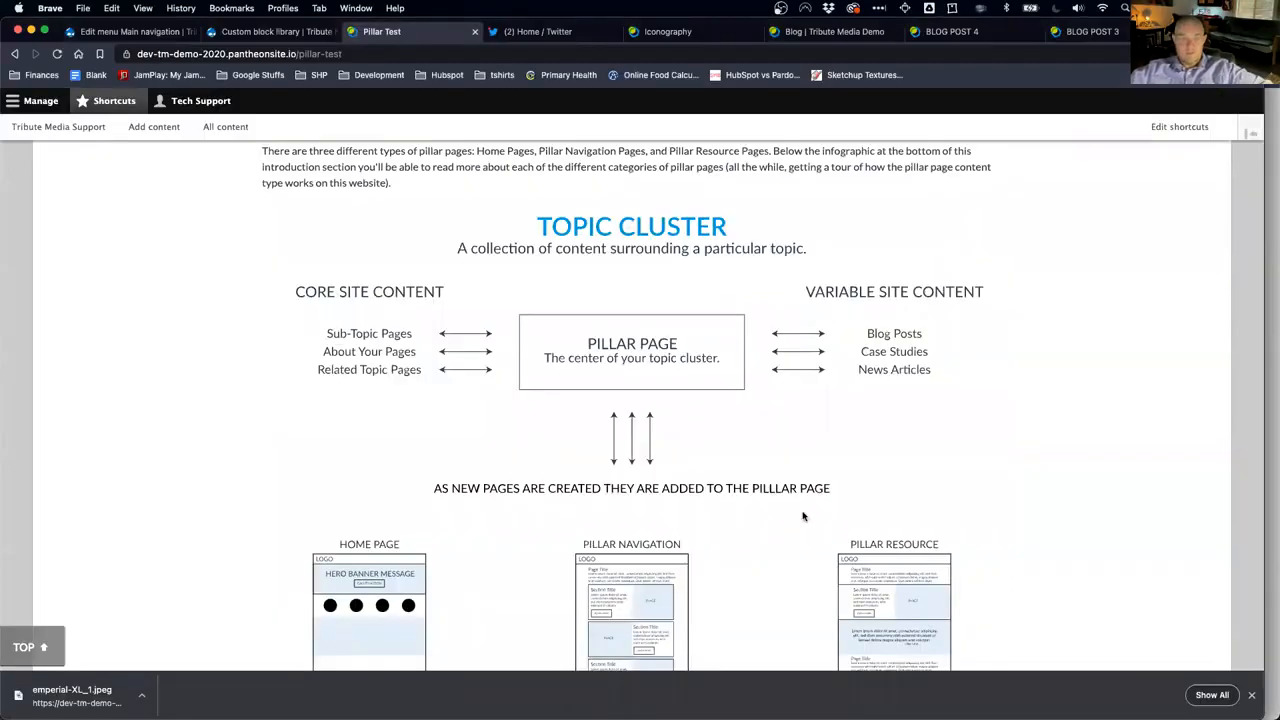
Step: Go to Tribute Media Support > Content & Block Types and scroll to the Content Types table
scroll(646, 383, "up", 10)
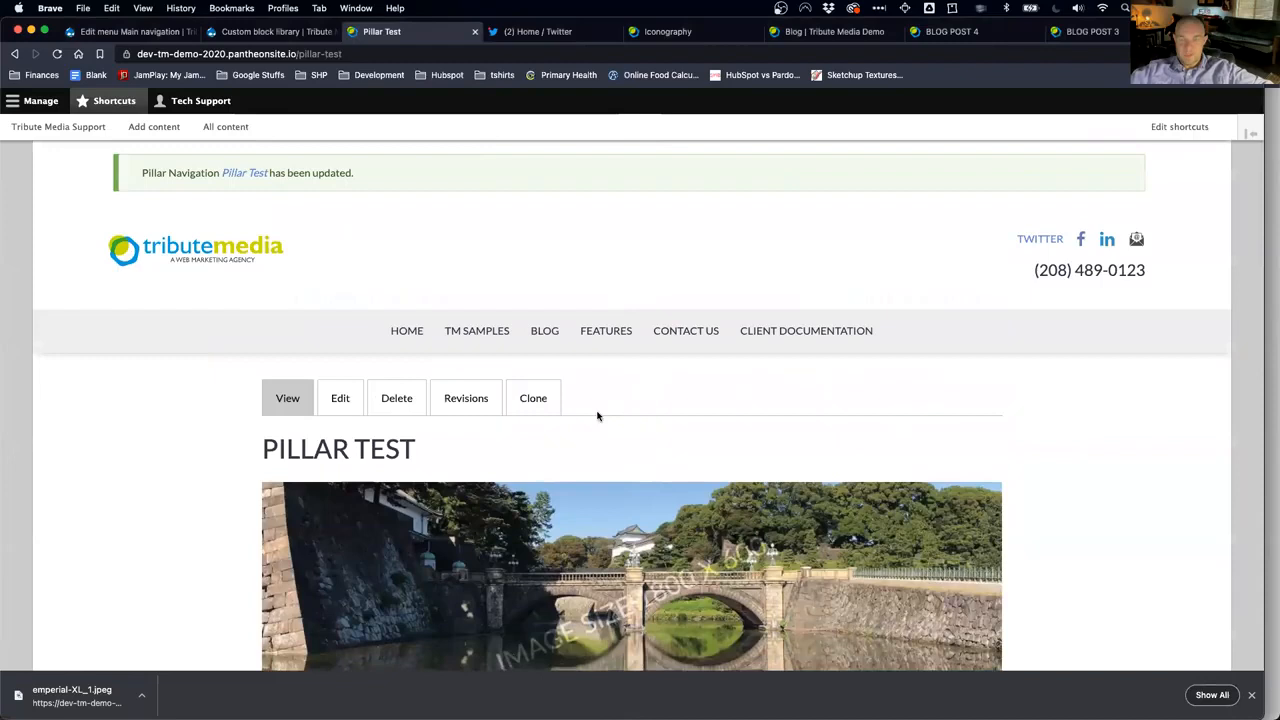
mouse_move(452, 347)
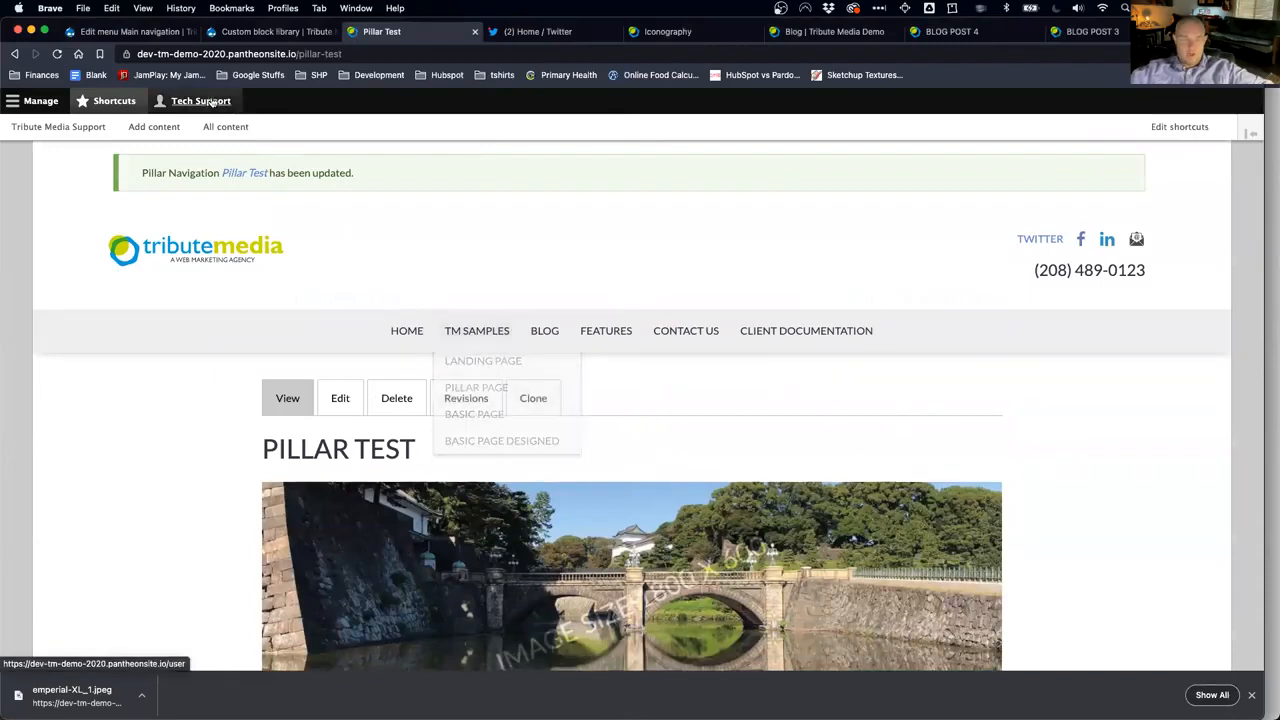
left_click(58, 128)
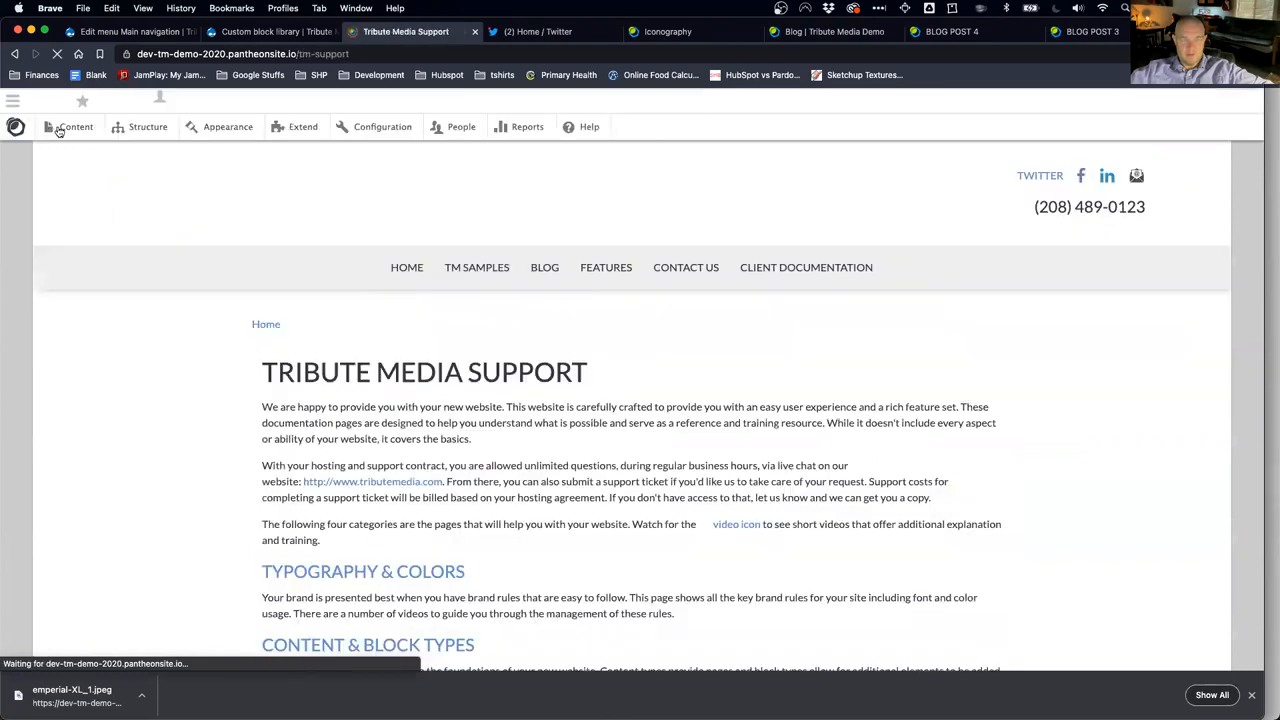
scroll(432, 432, "down", 3)
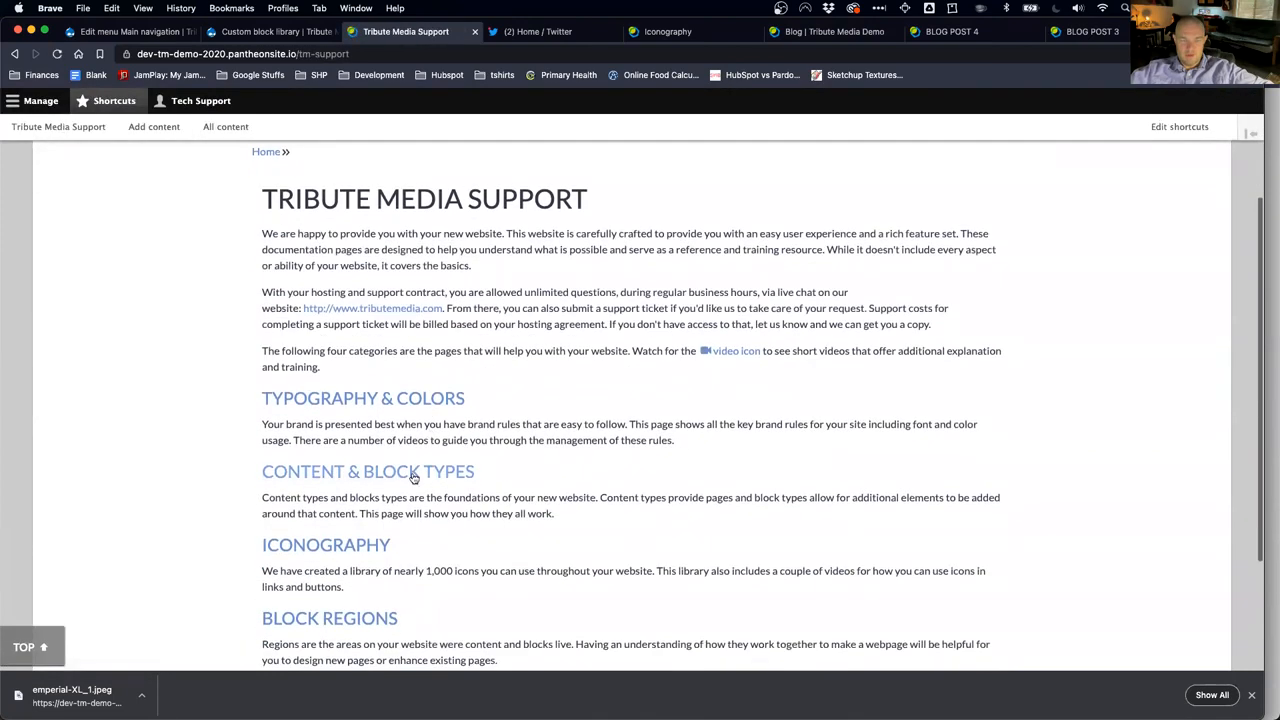
left_click(408, 481)
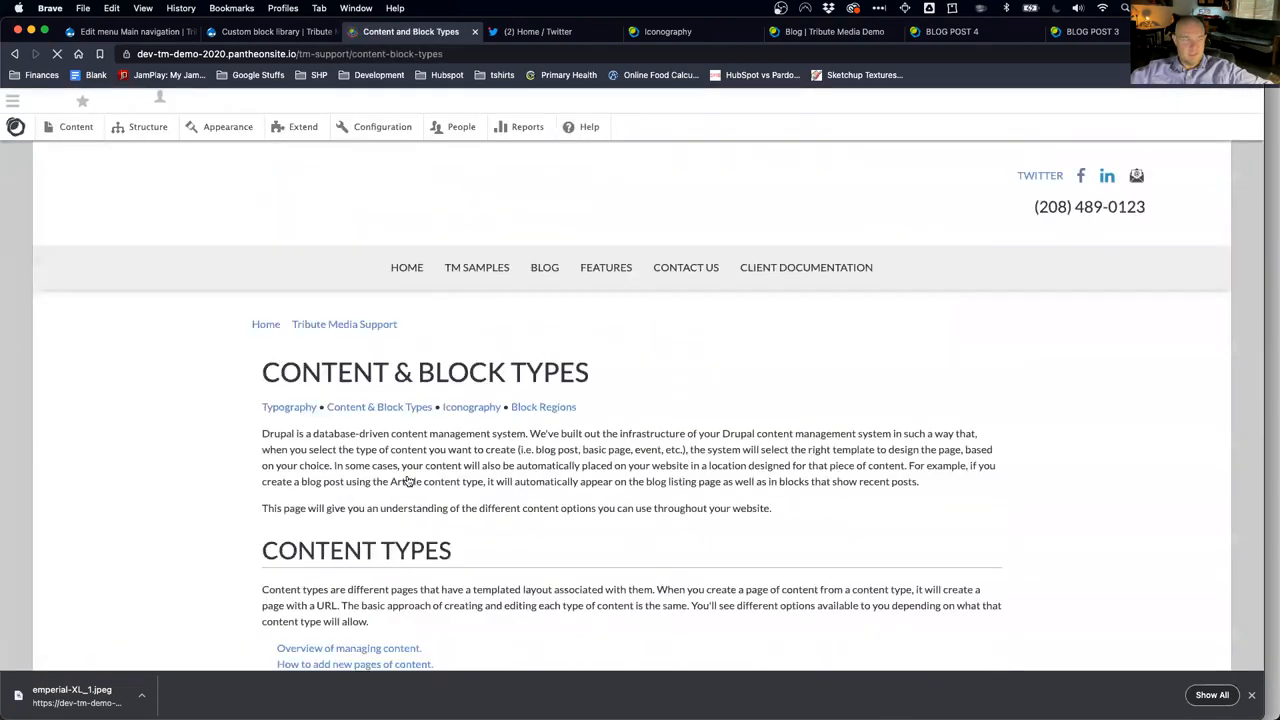
scroll(408, 481, "down", 5)
scroll(408, 481, "down", 5)
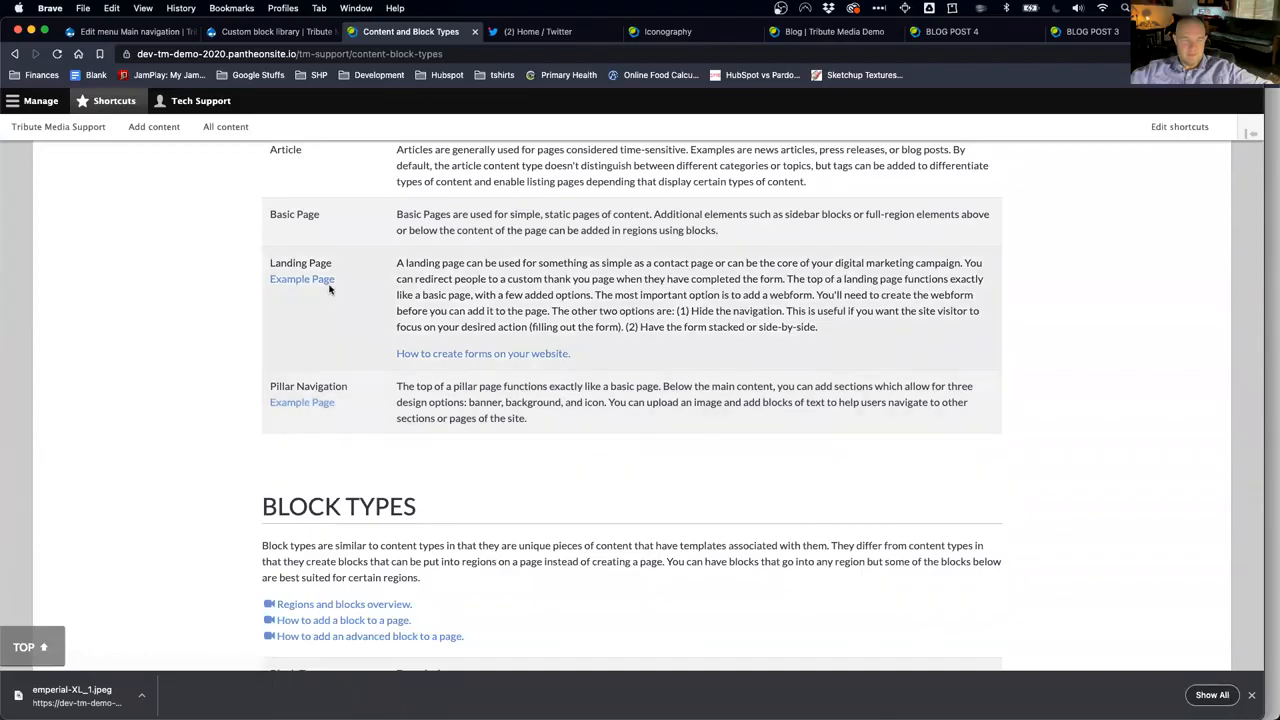
Step: Open the Landing Page example in a new tab and look over its side-by-side contact form
left_click(320, 286)
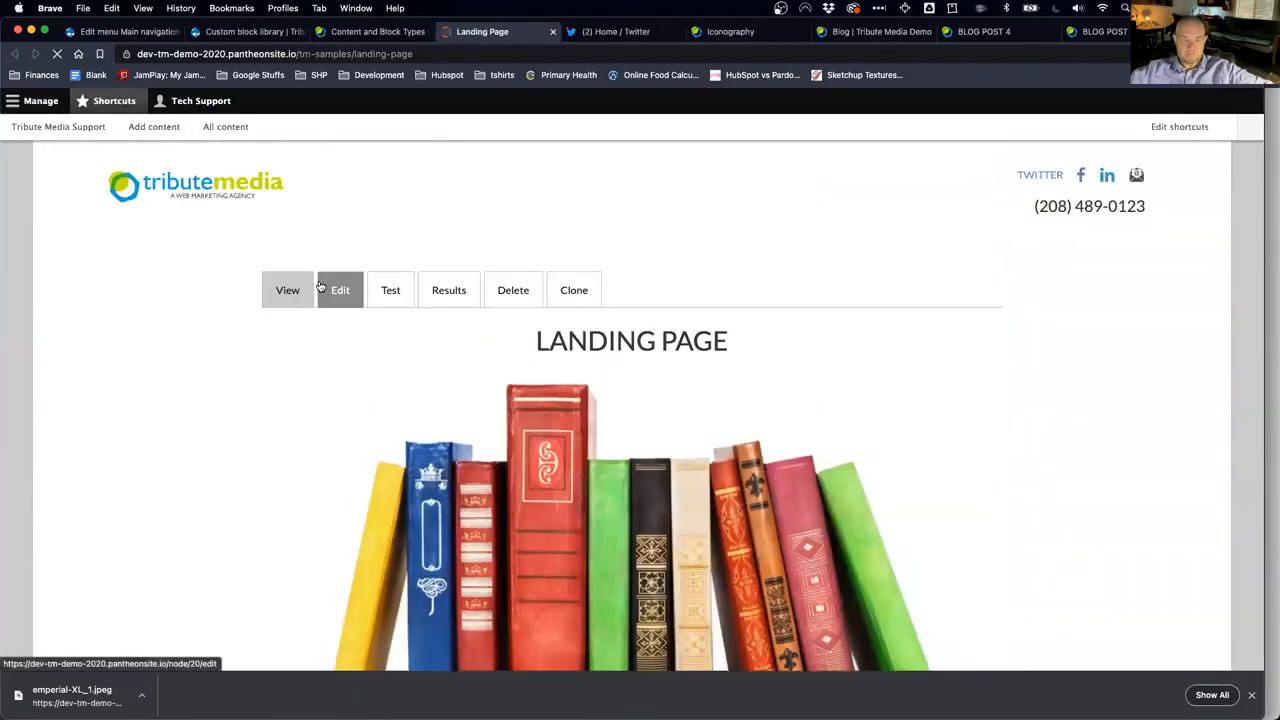
scroll(340, 495, "down", 1)
scroll(340, 495, "down", 8)
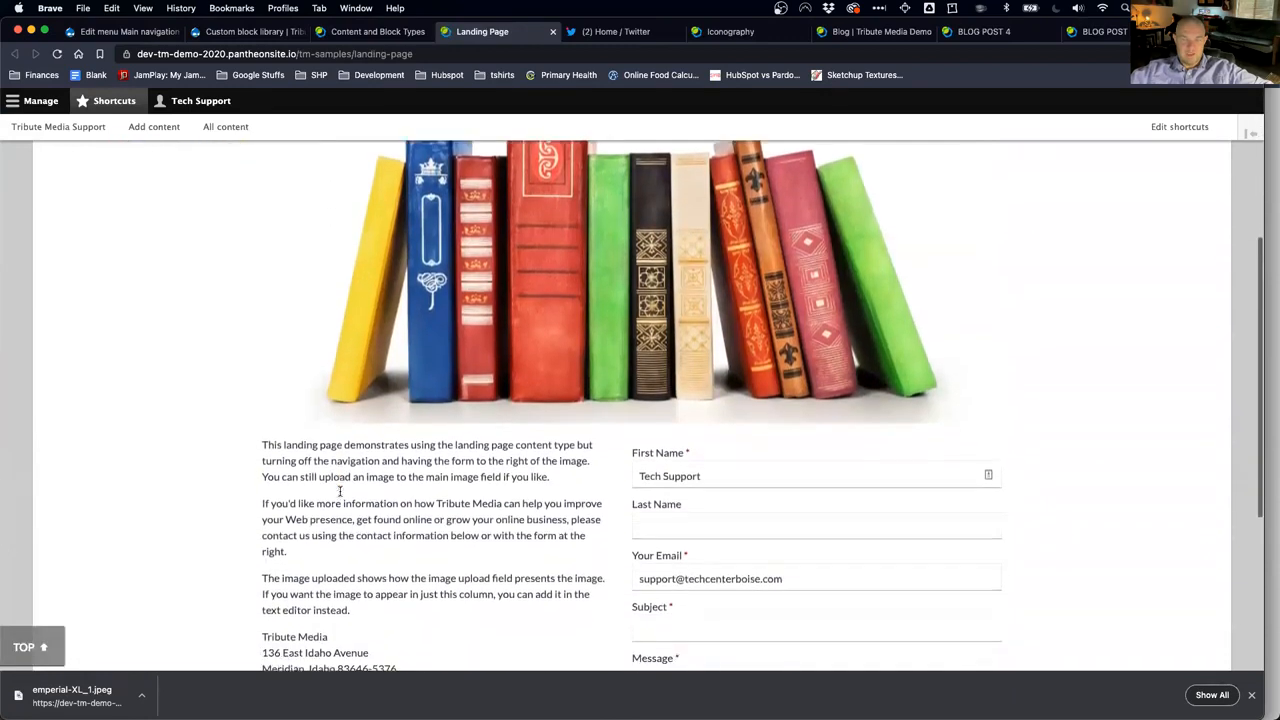
scroll(340, 492, "up", 9)
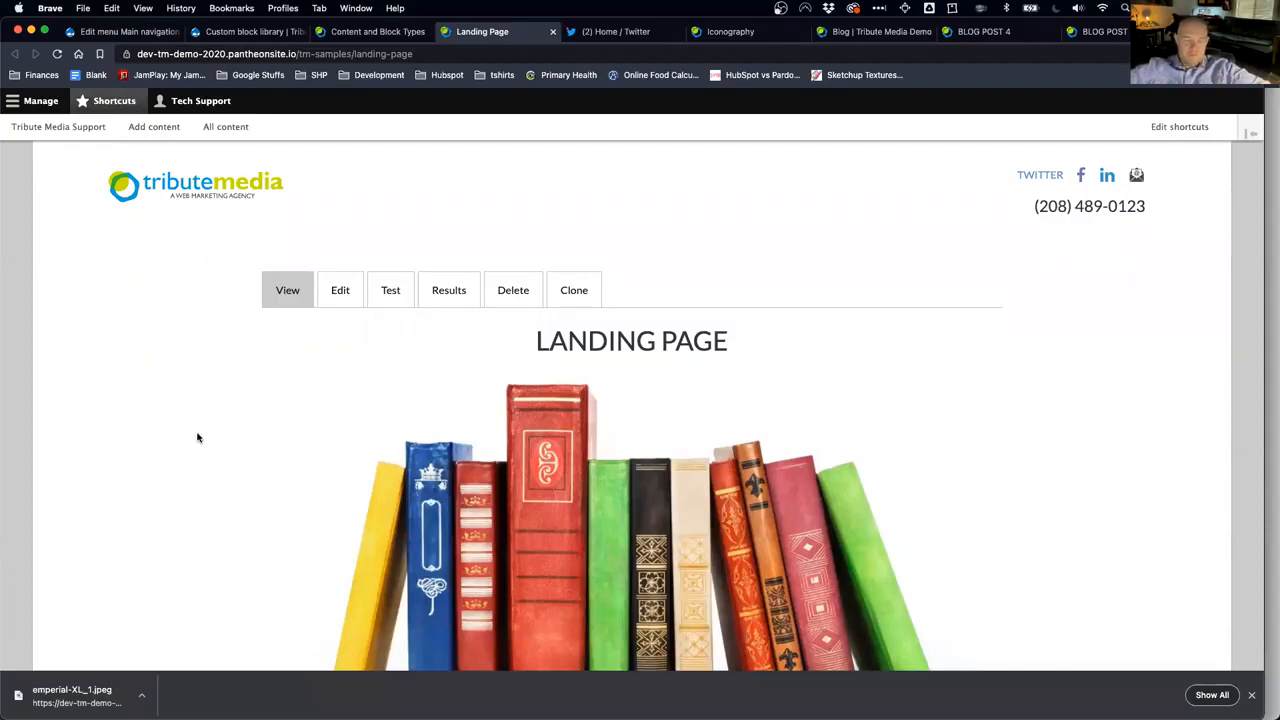
scroll(430, 594, "down", 4)
scroll(430, 594, "down", 6)
scroll(430, 594, "up", 10)
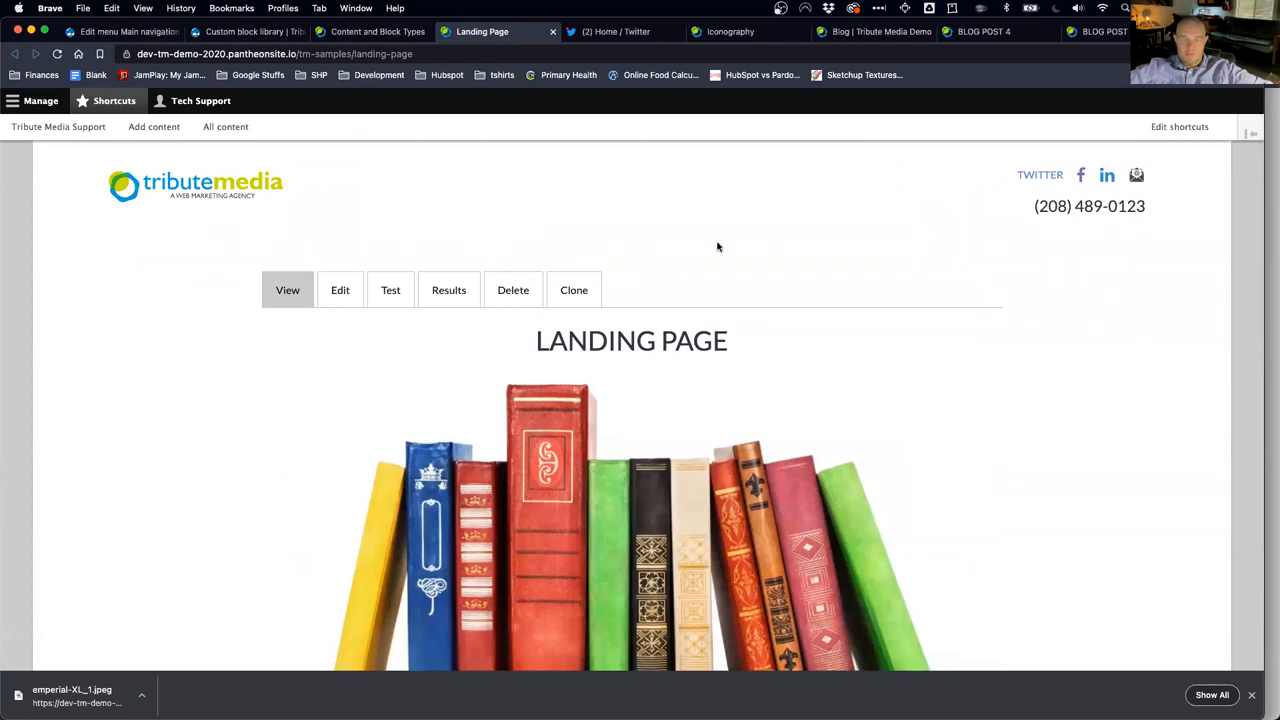
scroll(723, 415, "down", 6)
scroll(720, 409, "up", 2)
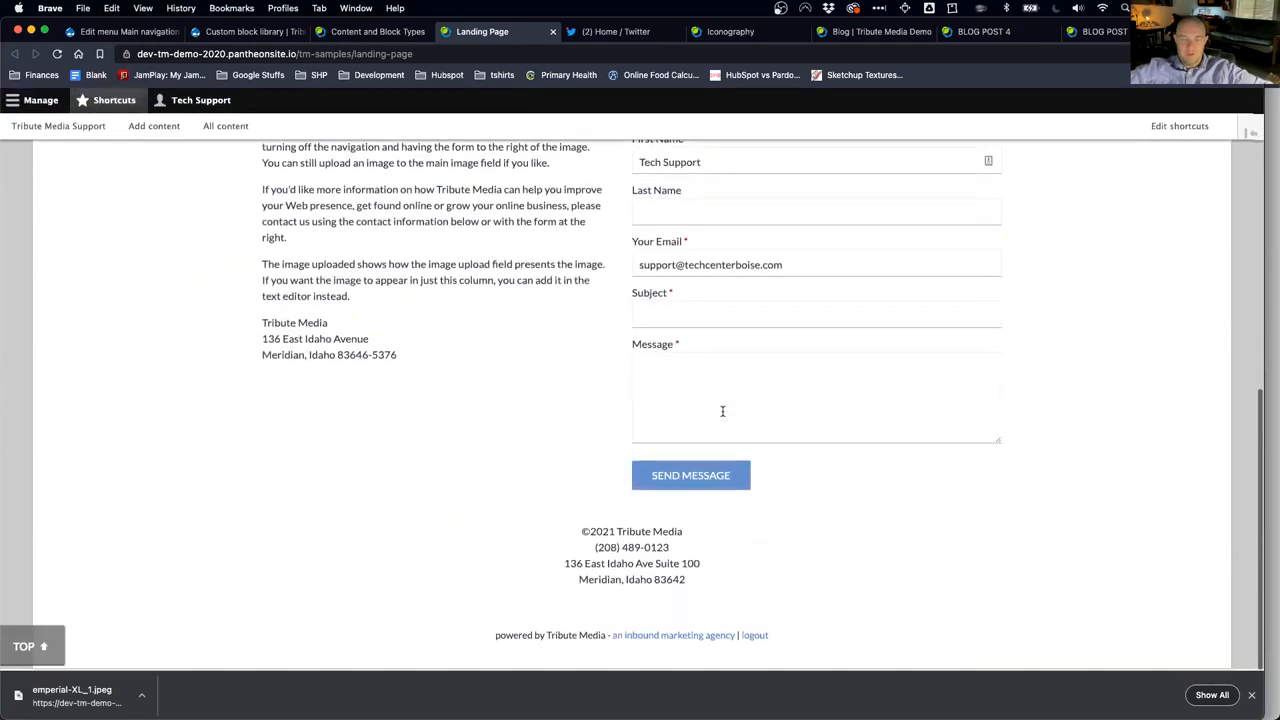
scroll(723, 412, "up", 8)
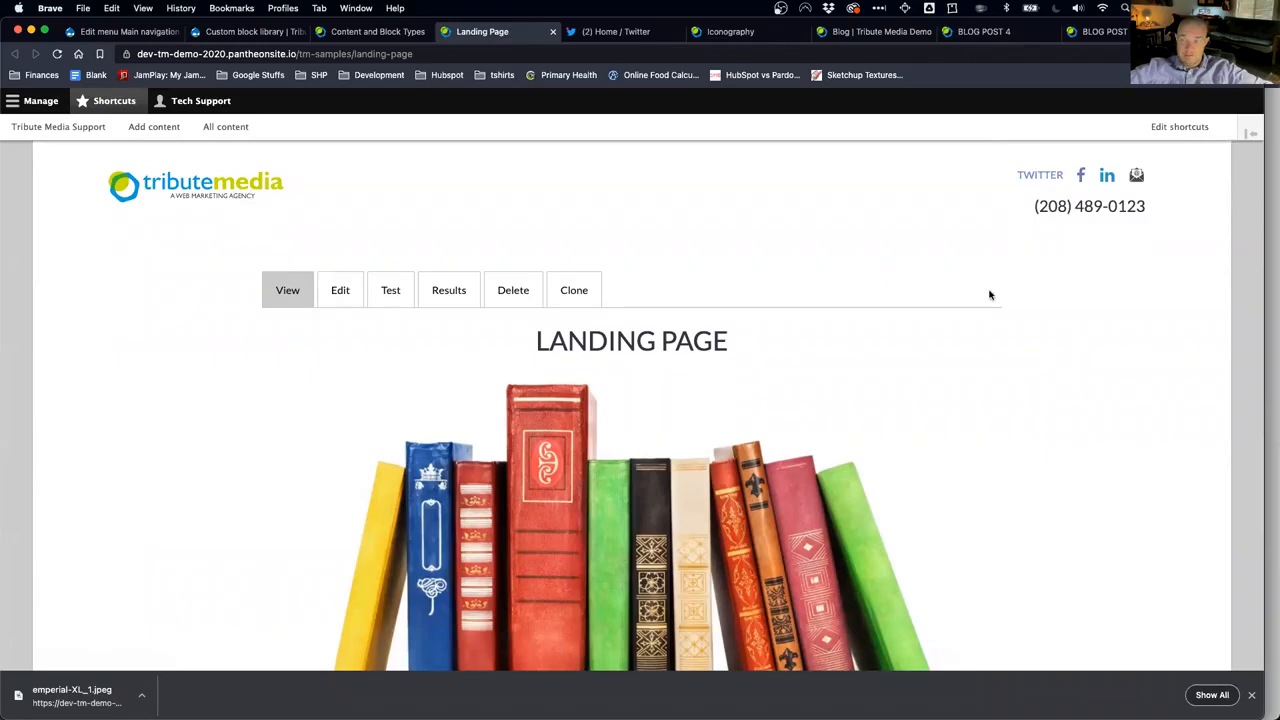
scroll(916, 463, "down", 6)
scroll(916, 463, "up", 2)
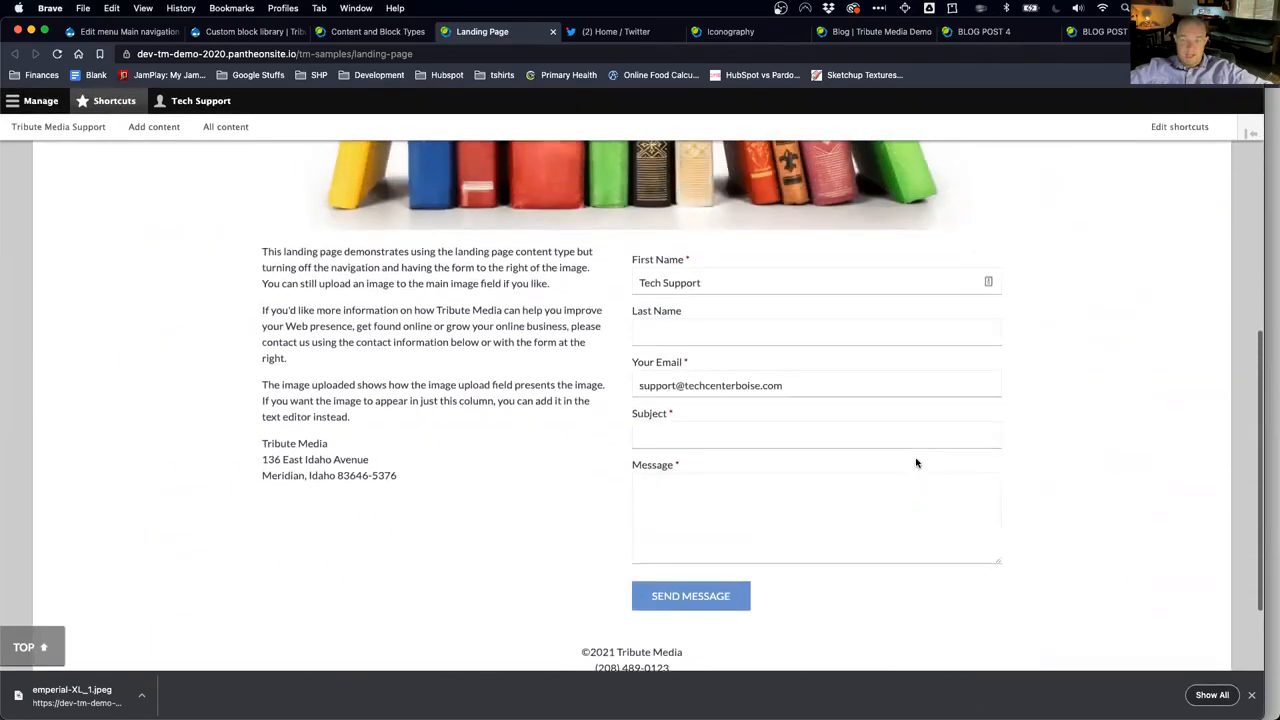
scroll(916, 463, "up", 4)
scroll(916, 463, "down", 3)
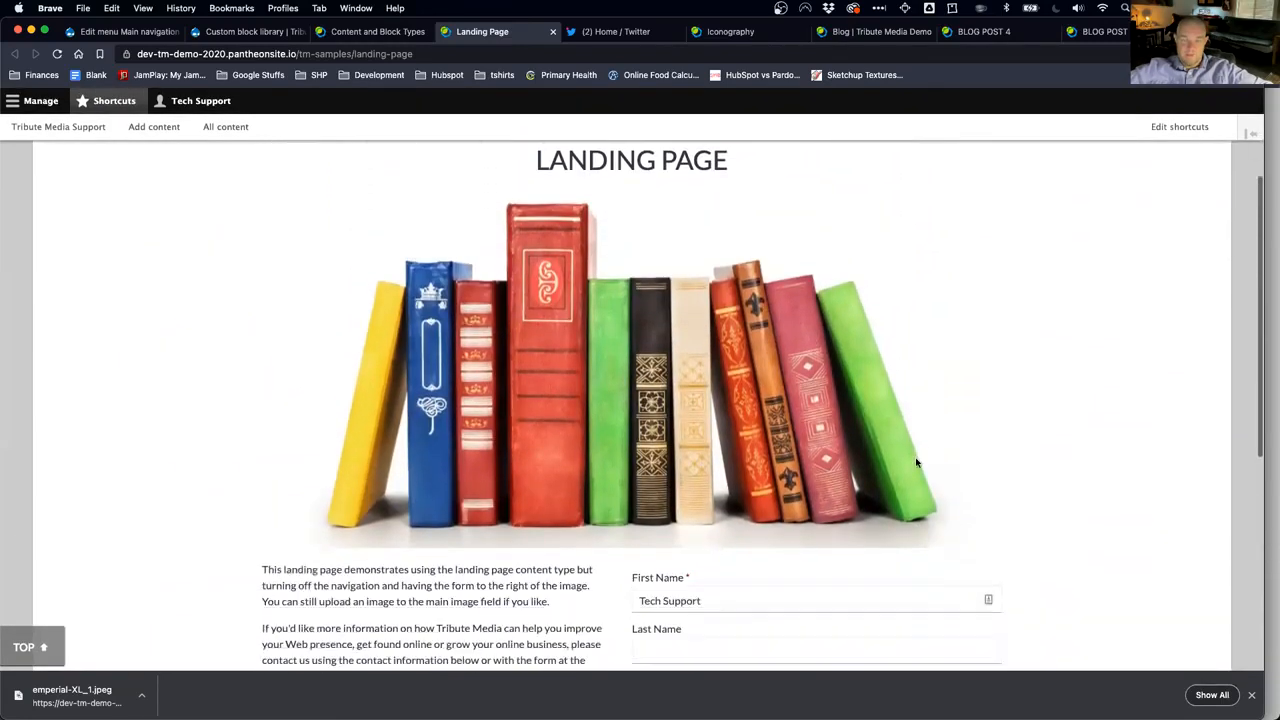
scroll(916, 463, "down", 1)
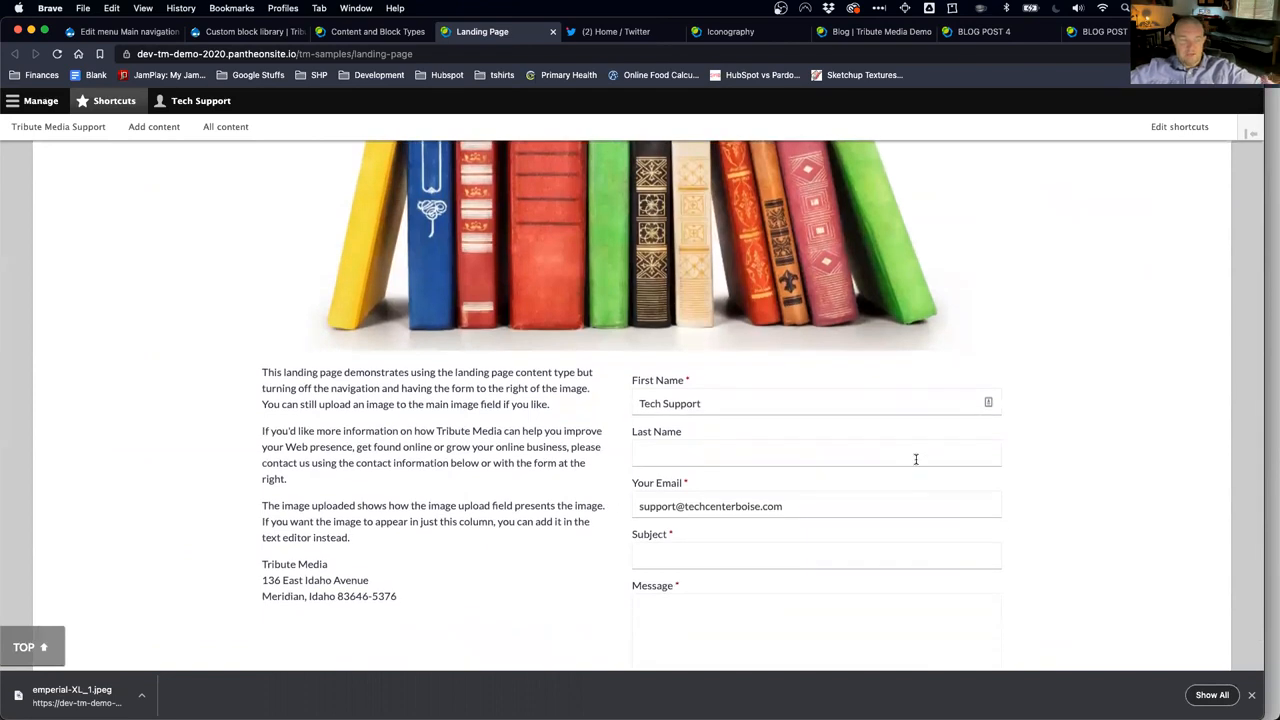
scroll(916, 459, "up", 3)
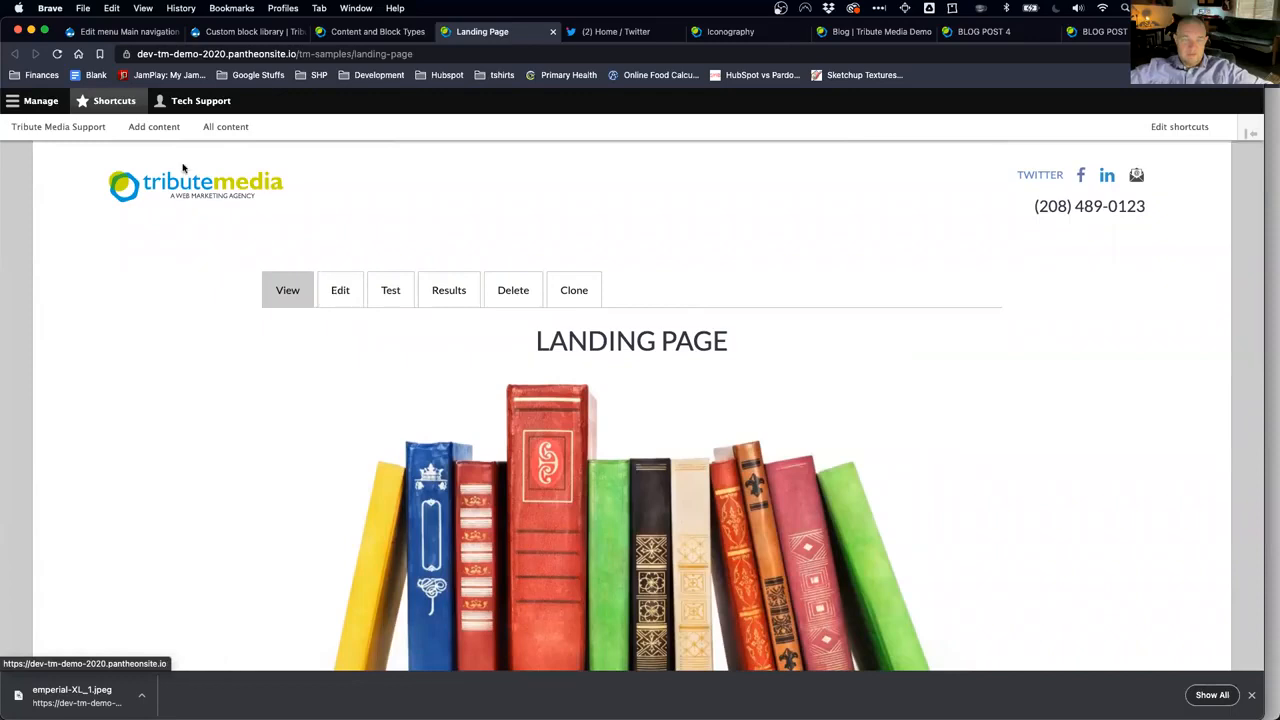
Step: Browse the Manage admin menu to Content > Add content, then open the Landing Page's edit form
left_click(45, 104)
mouse_move(70, 132)
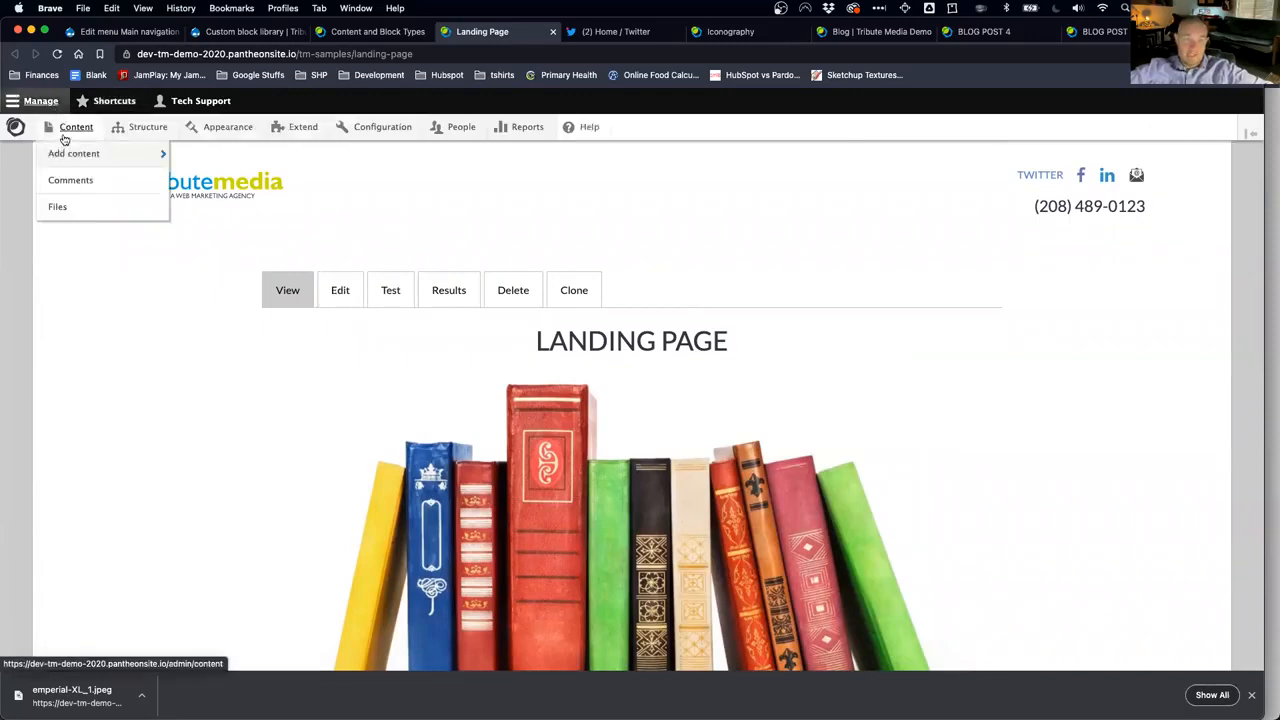
mouse_move(91, 162)
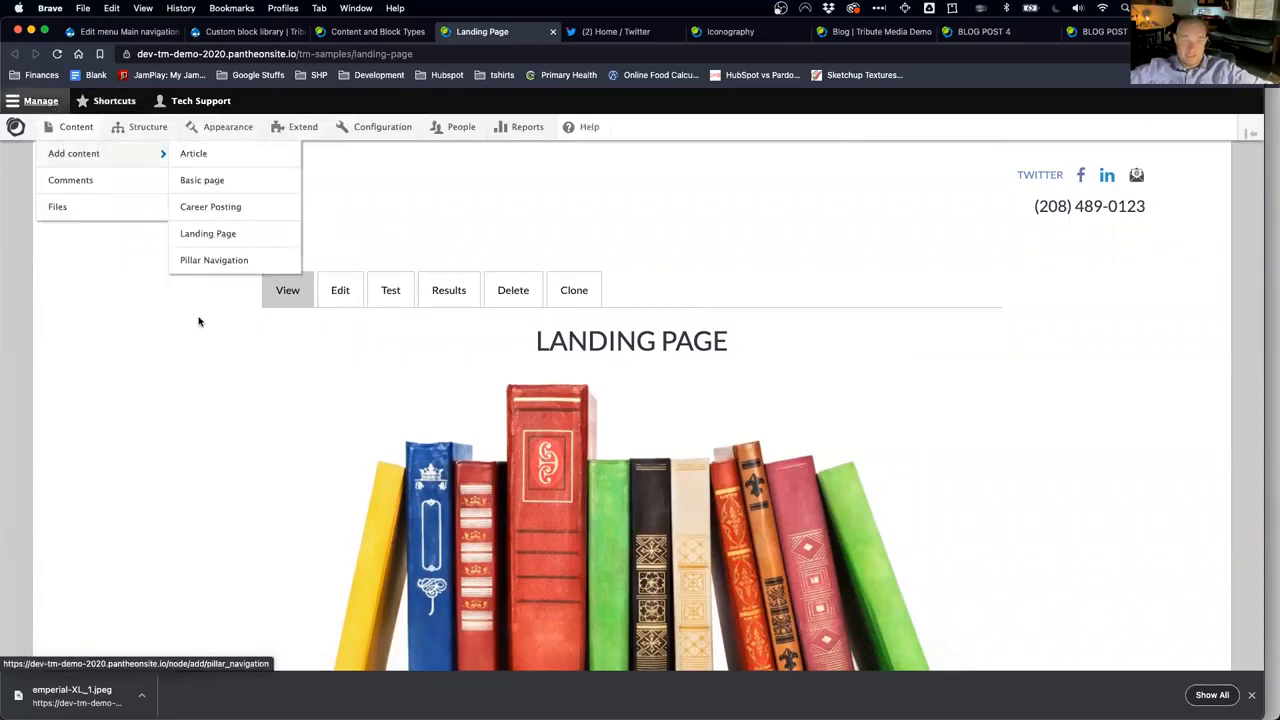
left_click(342, 306)
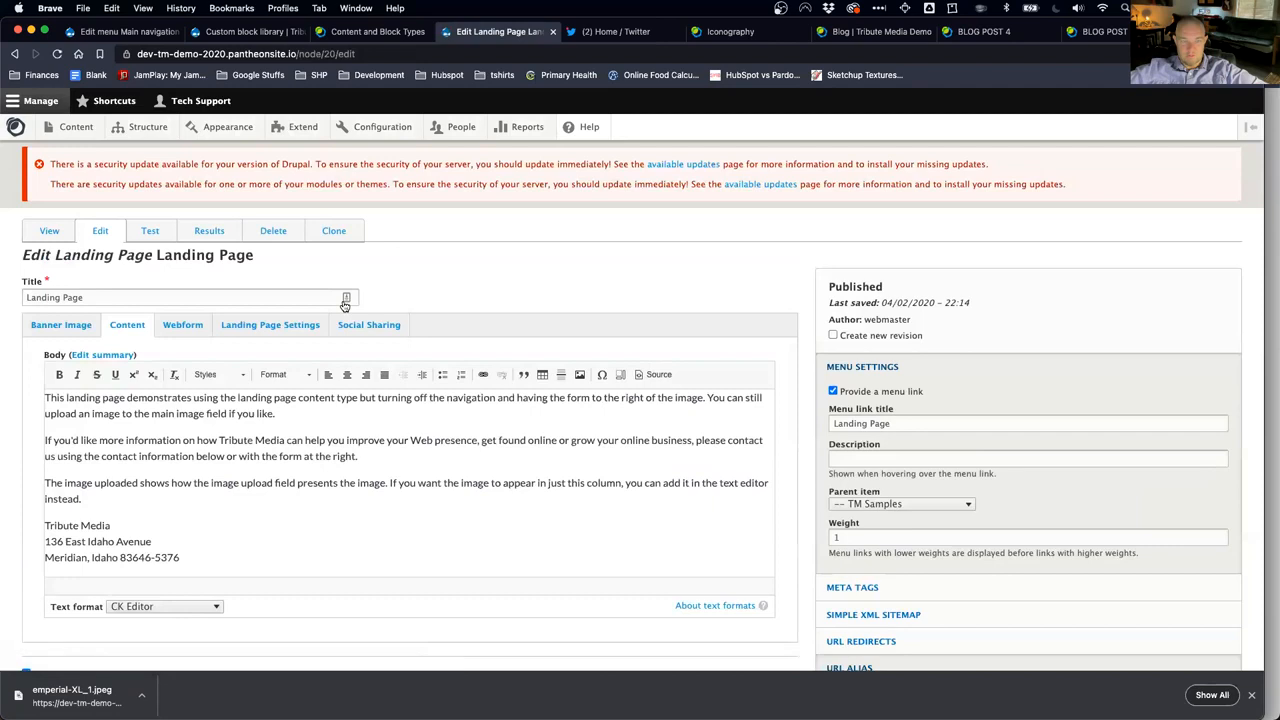
left_click(71, 324)
left_click(125, 328)
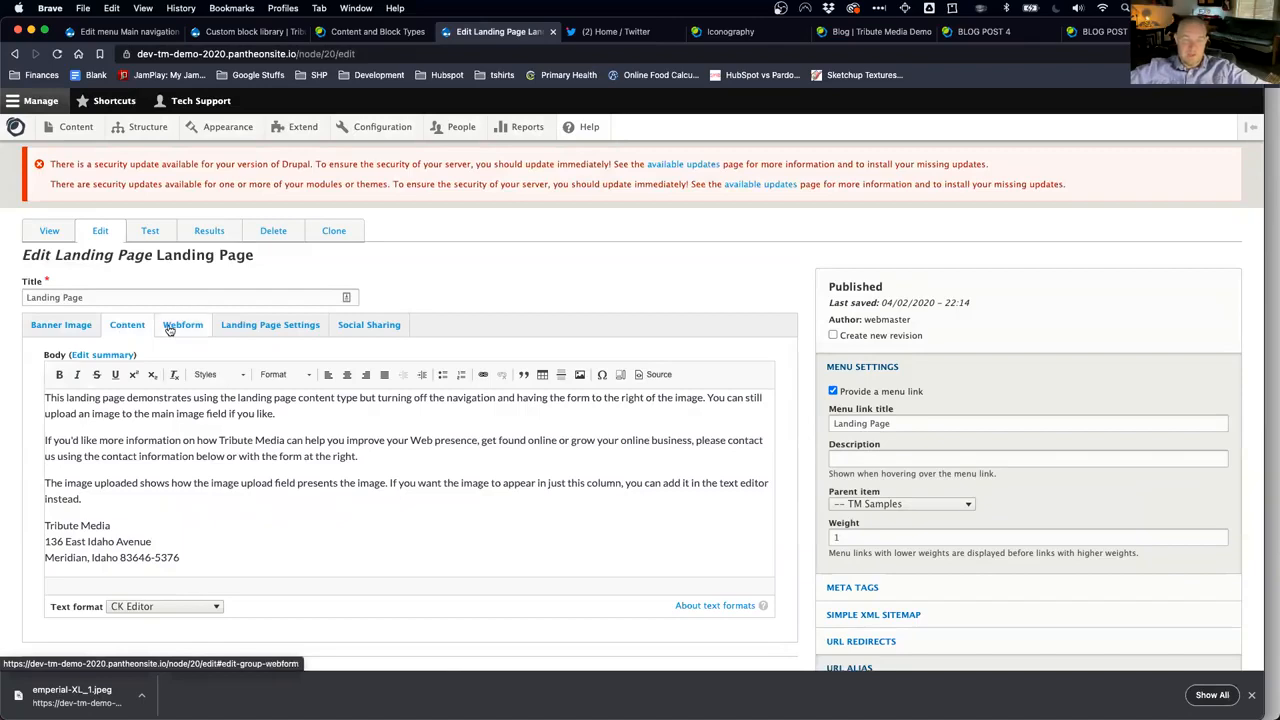
left_click(173, 329)
left_click(120, 368)
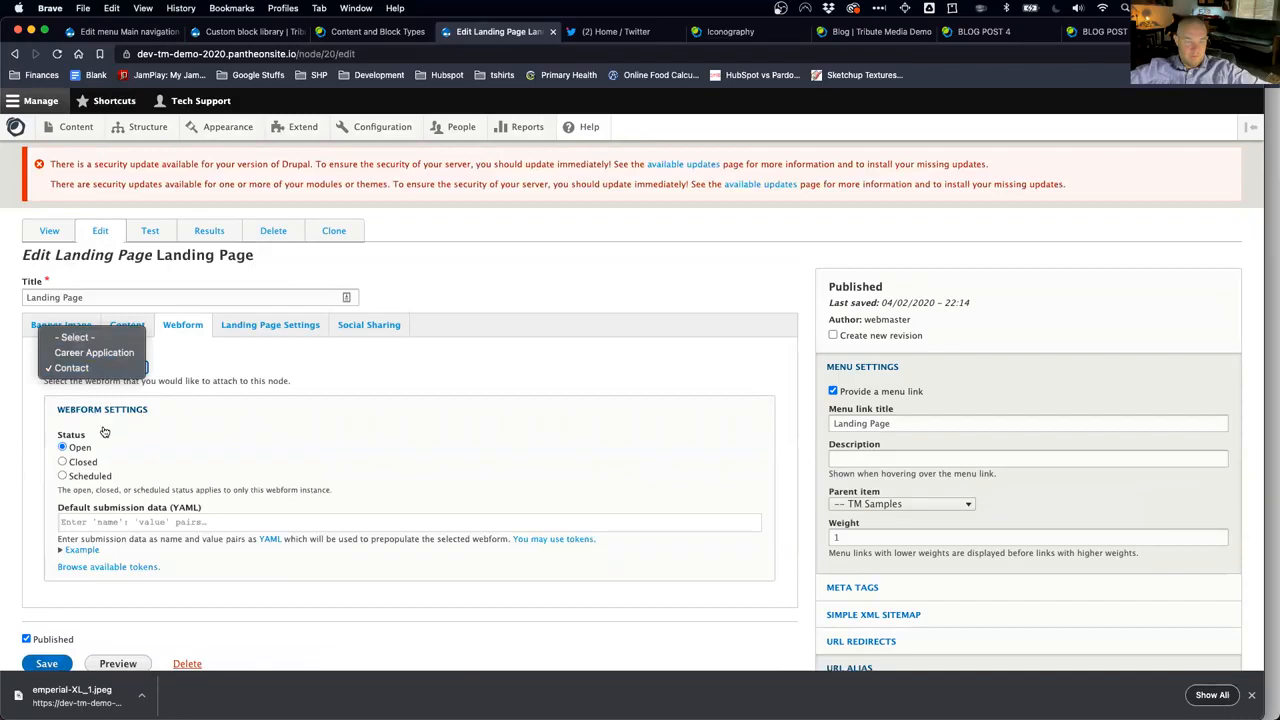
left_click(114, 431)
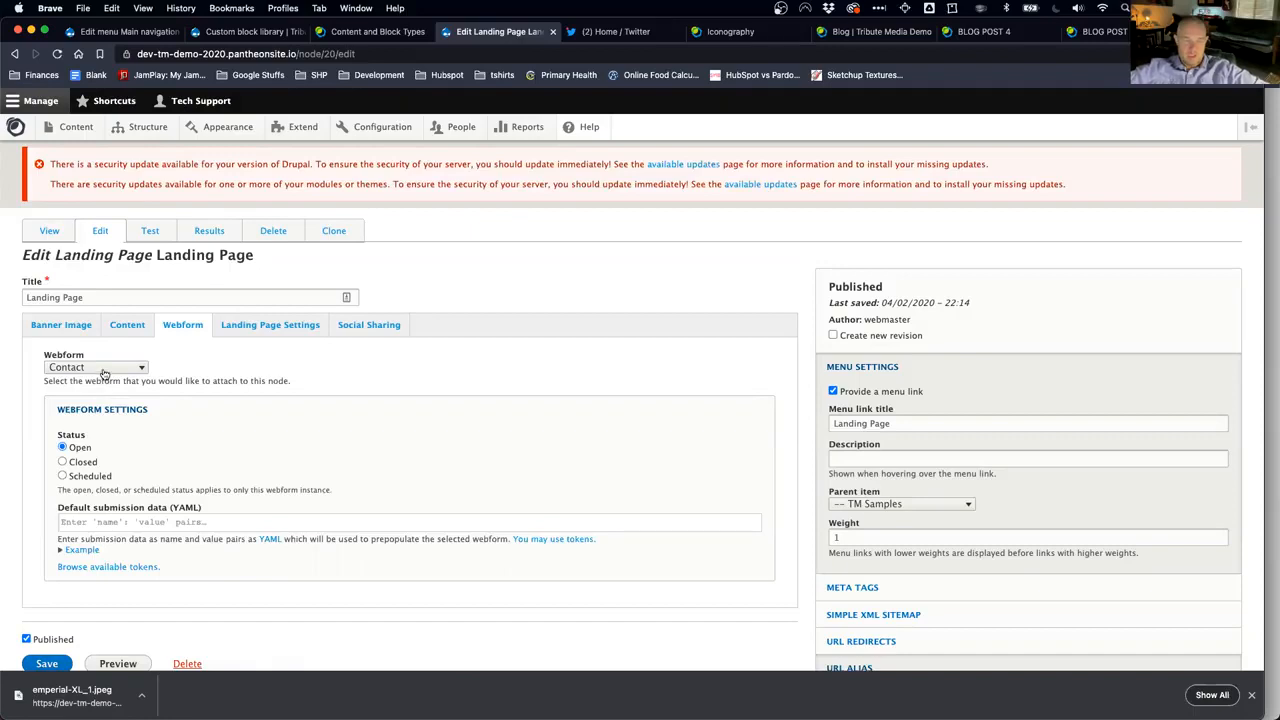
left_click(104, 369)
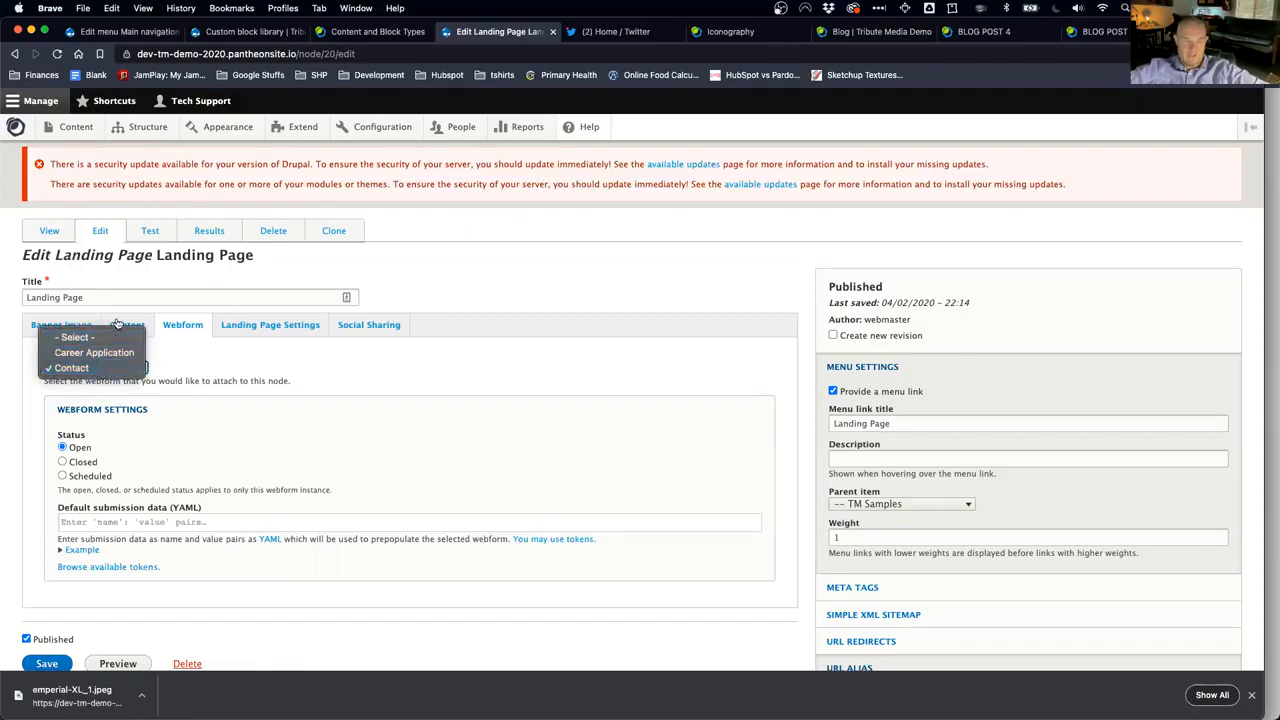
left_click(112, 396)
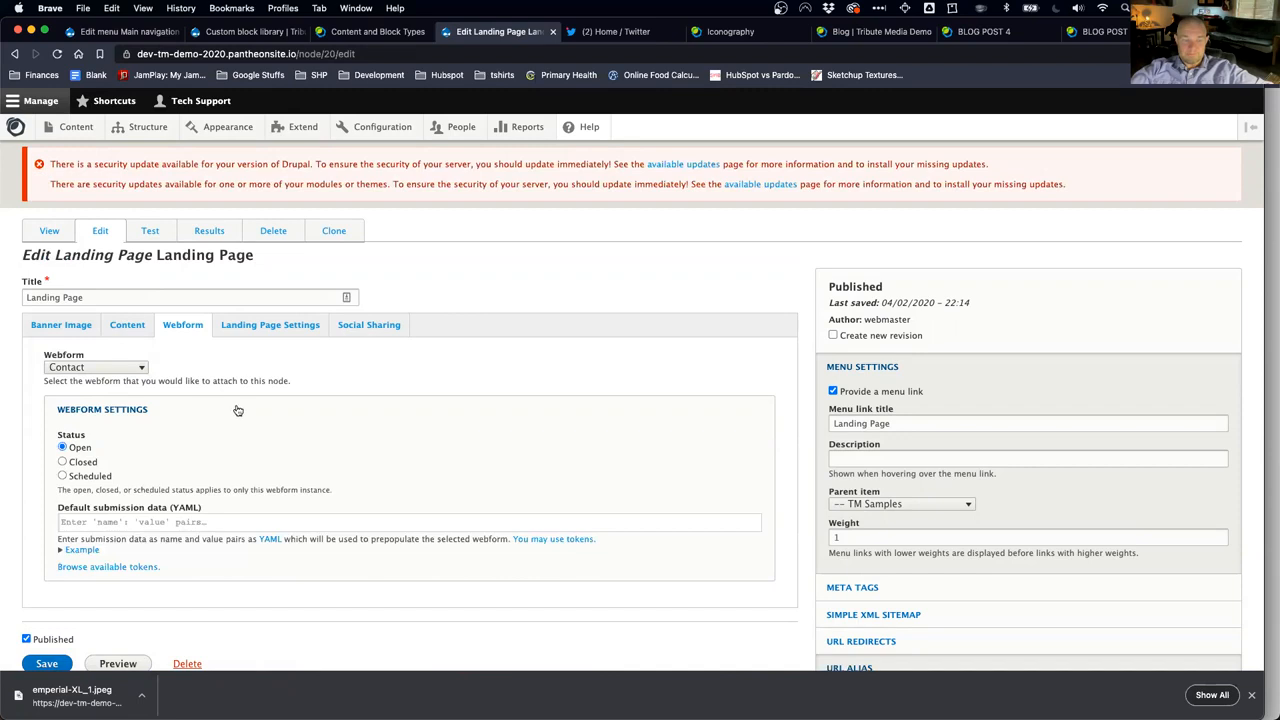
left_click(287, 326)
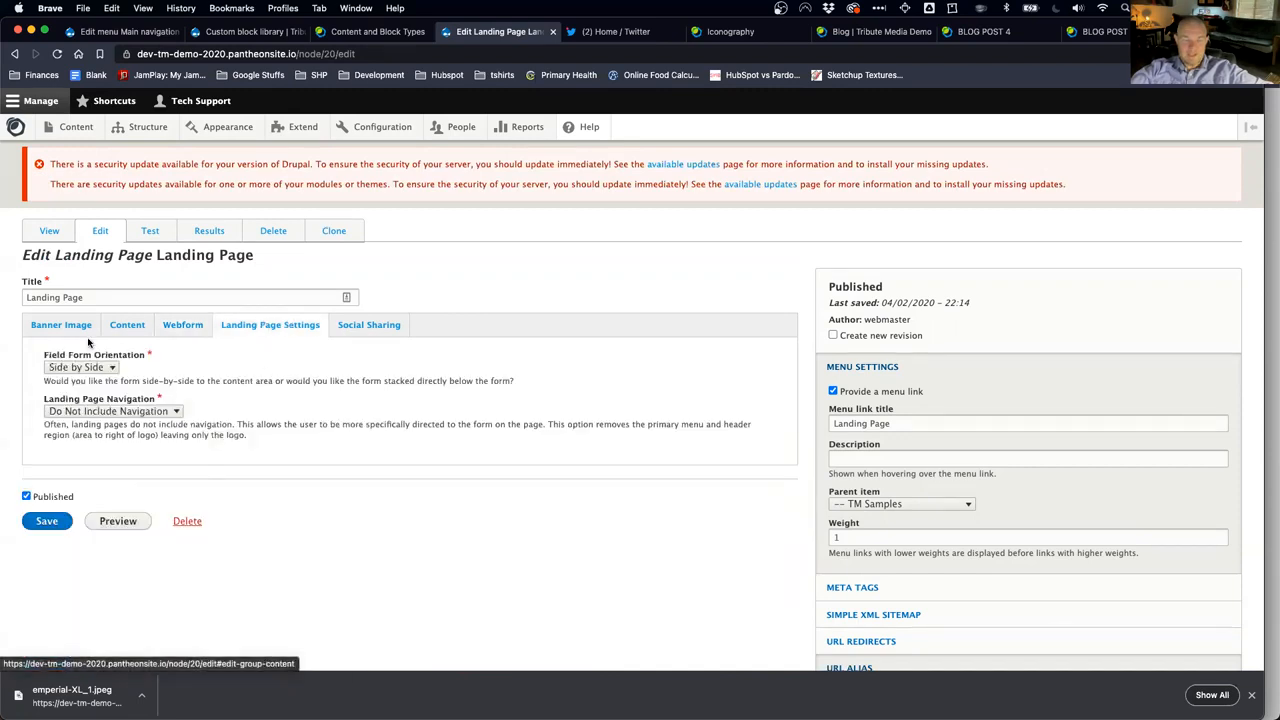
left_click(111, 368)
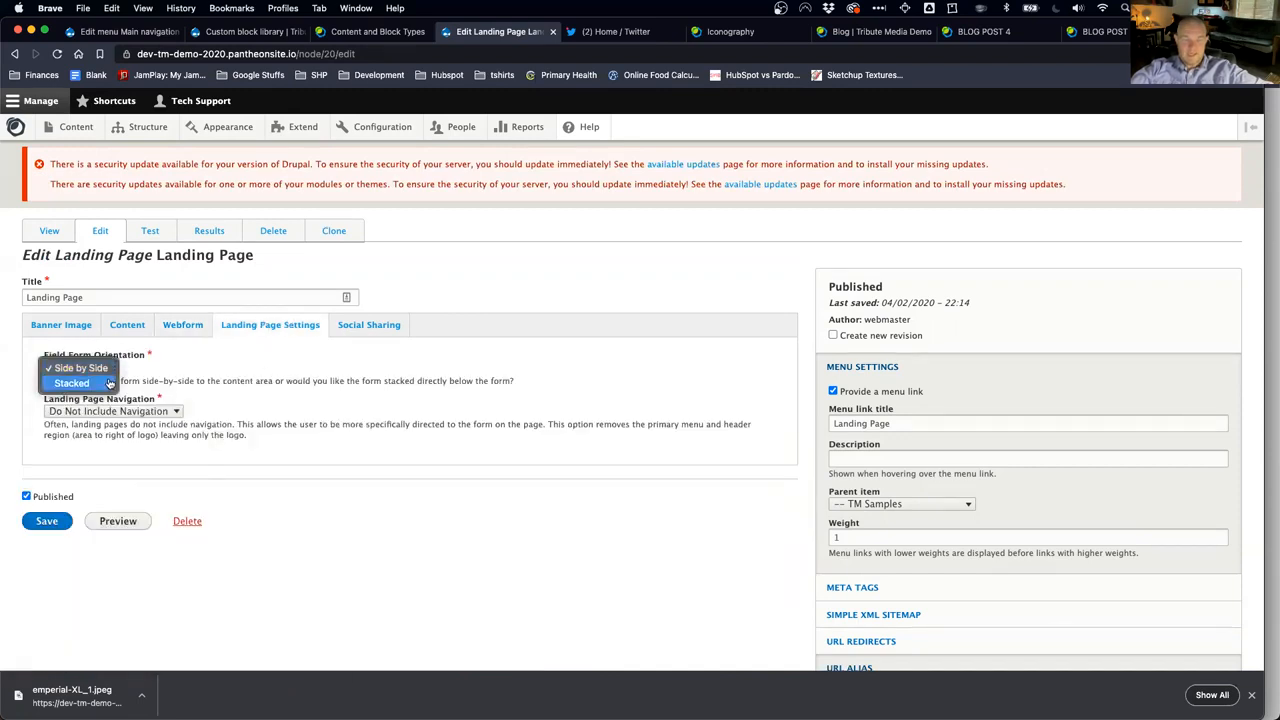
left_click(157, 353)
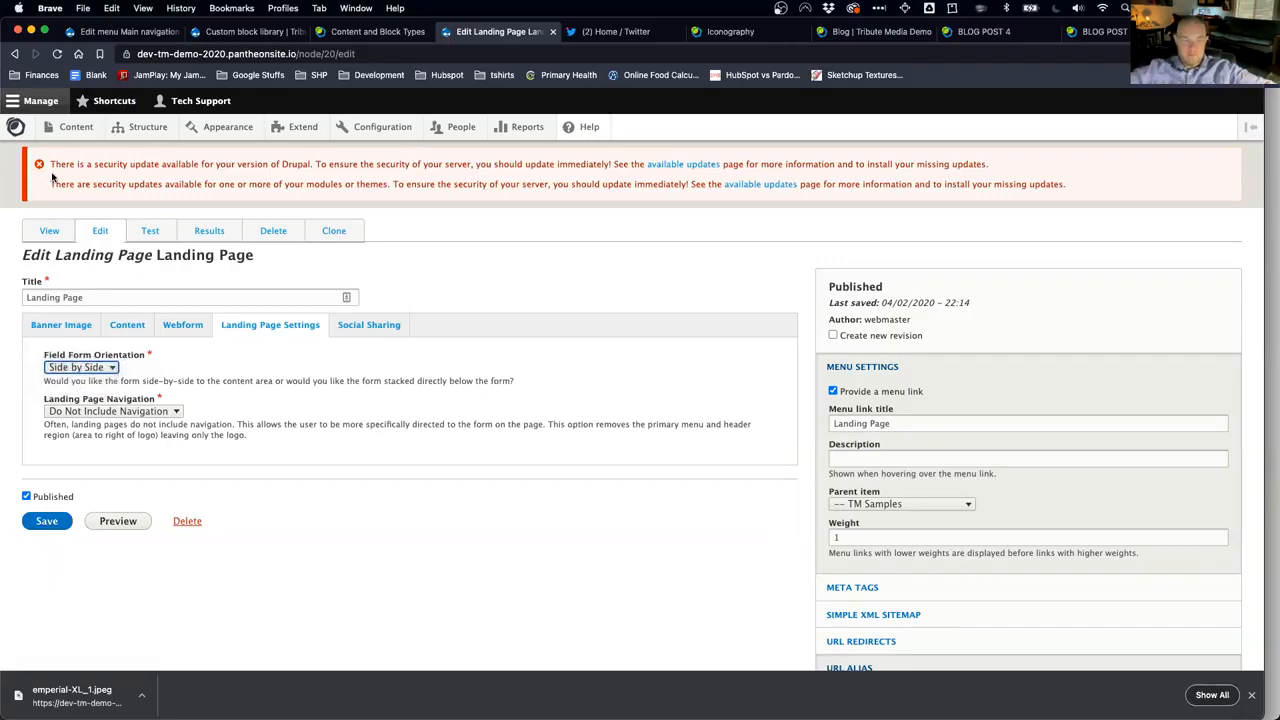
left_click(46, 232)
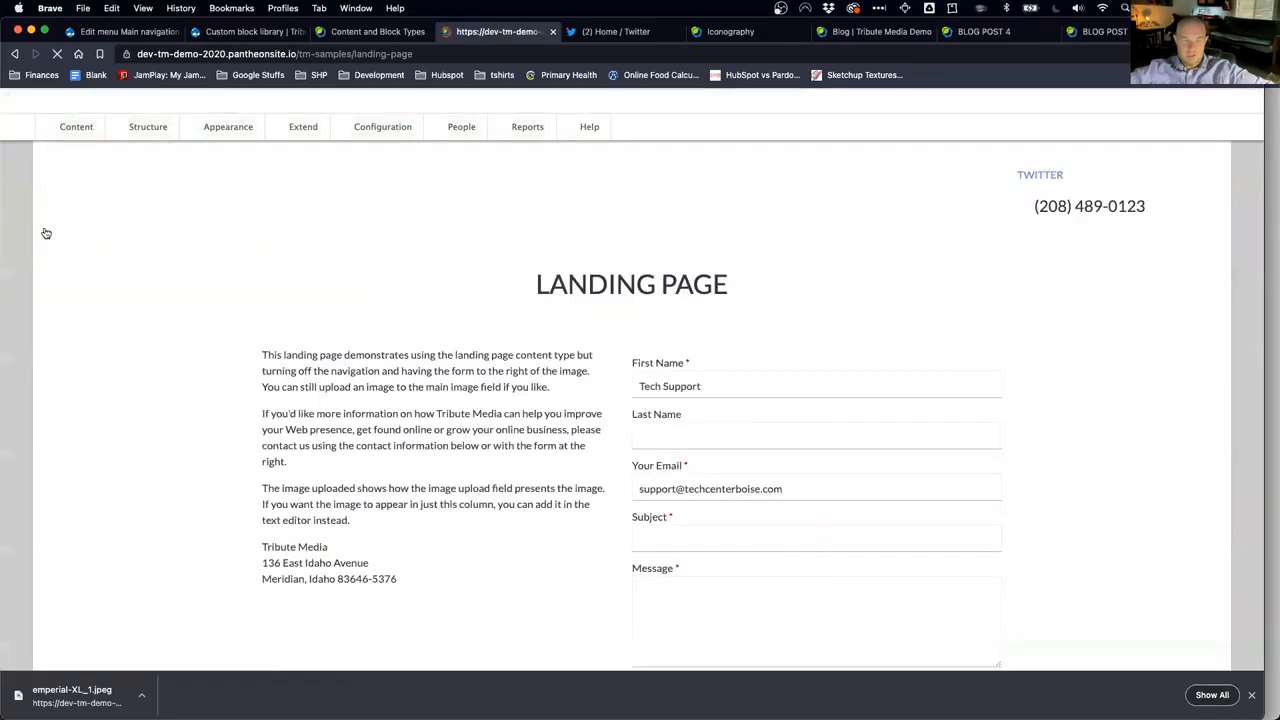
Step: Set the Landing Page's Field Form Orientation to Stacked and save
scroll(95, 445, "down", 5)
scroll(101, 441, "down", 1)
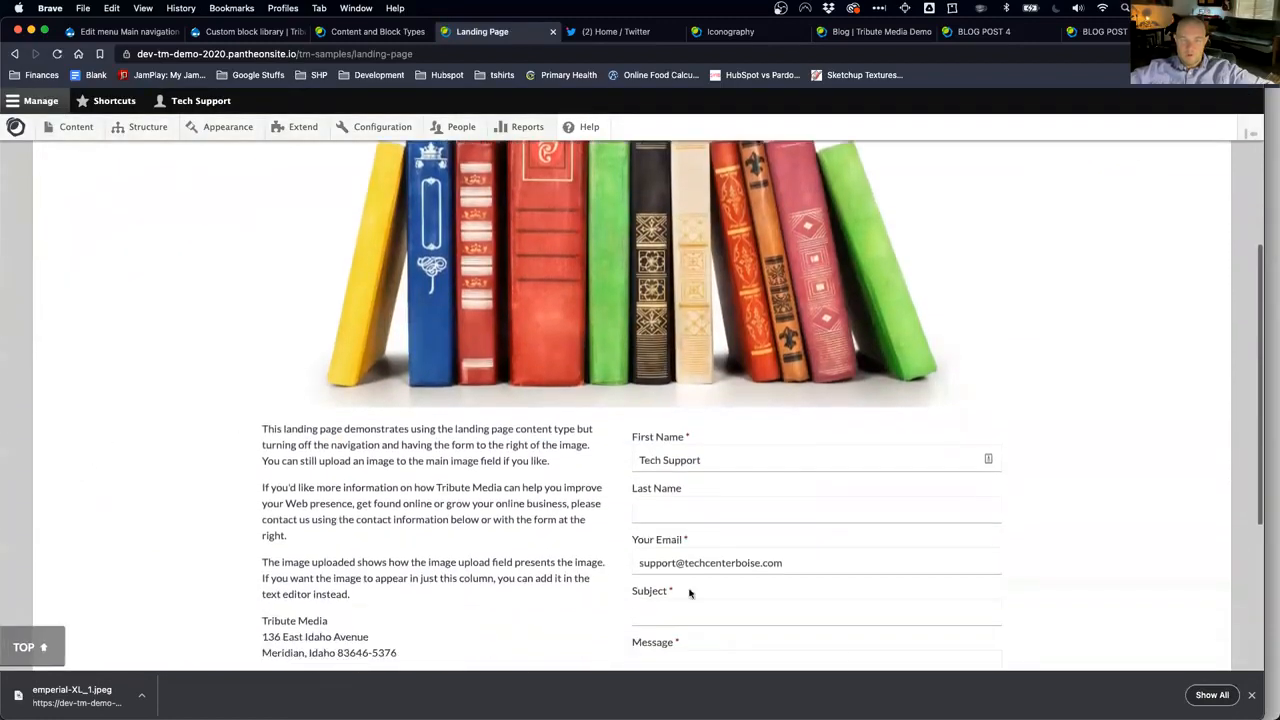
scroll(423, 400, "up", 6)
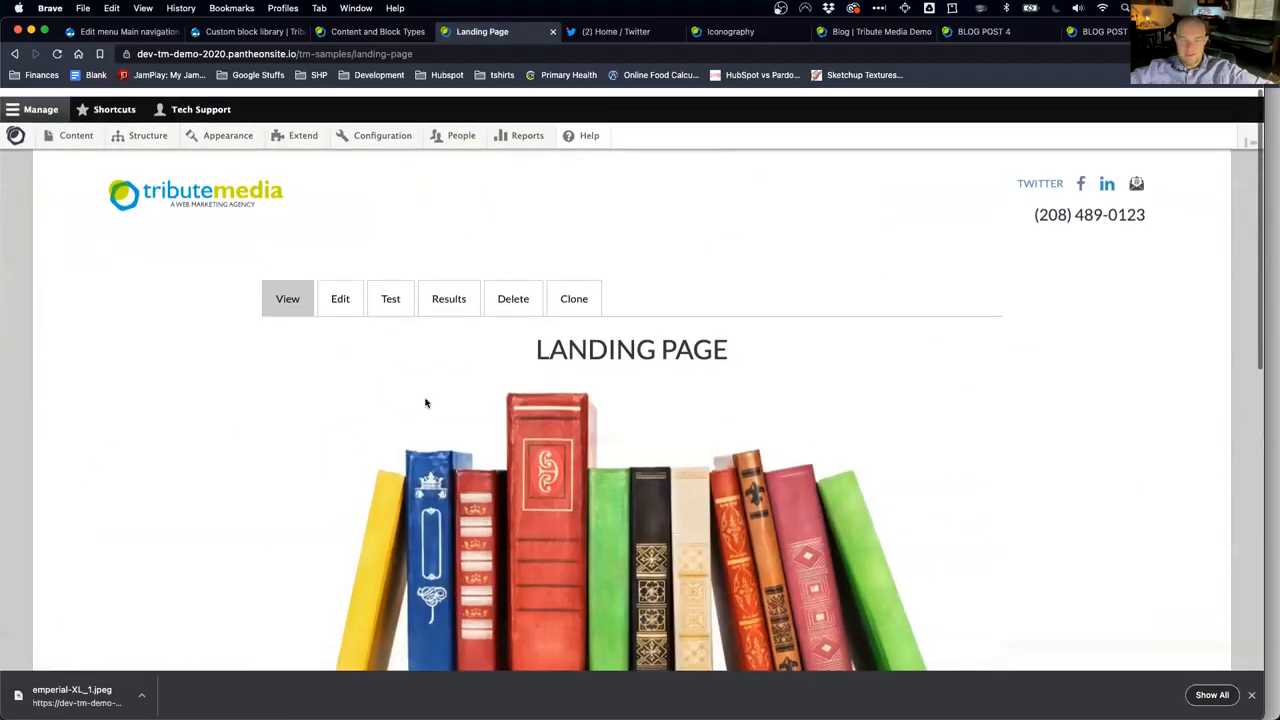
left_click(347, 303)
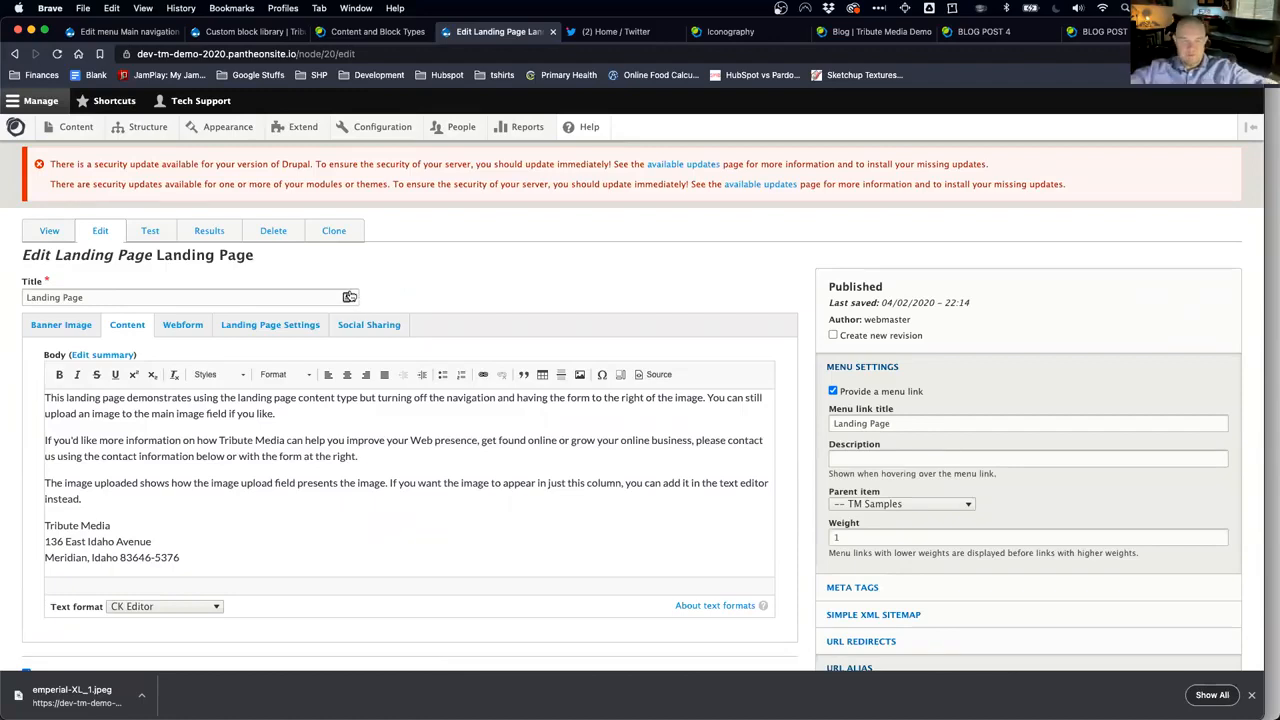
left_click(277, 330)
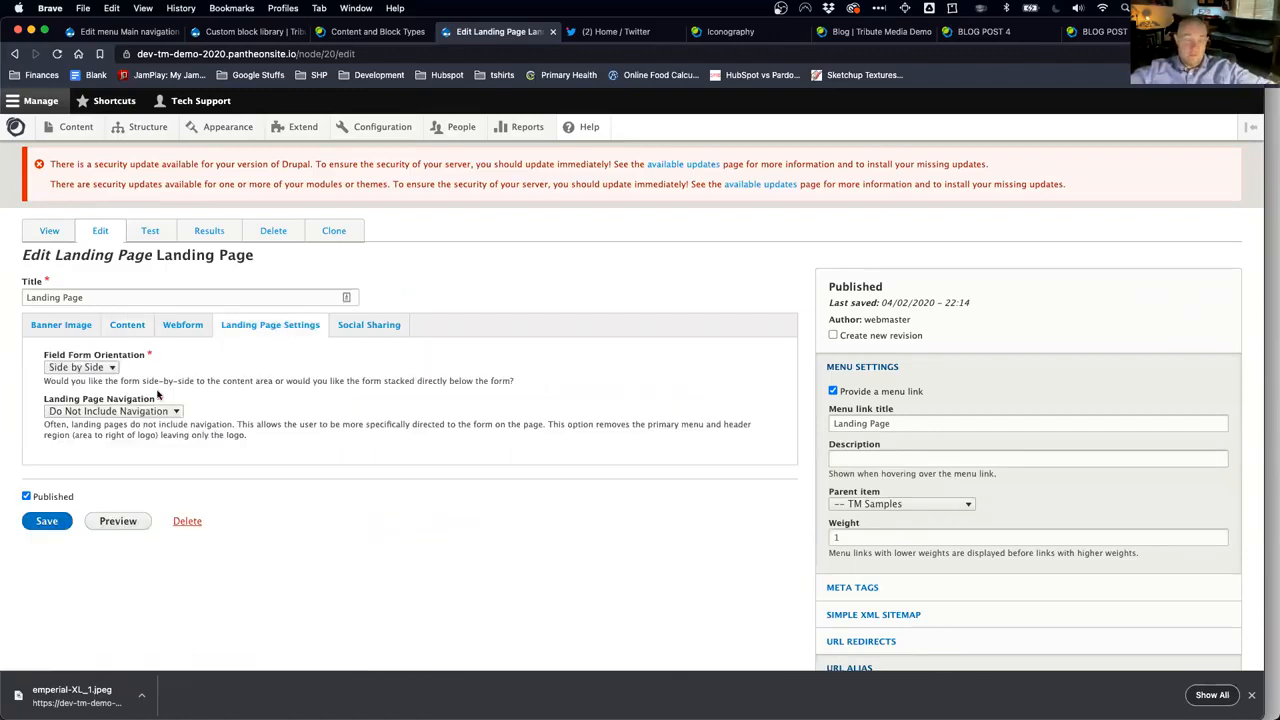
left_click(111, 368)
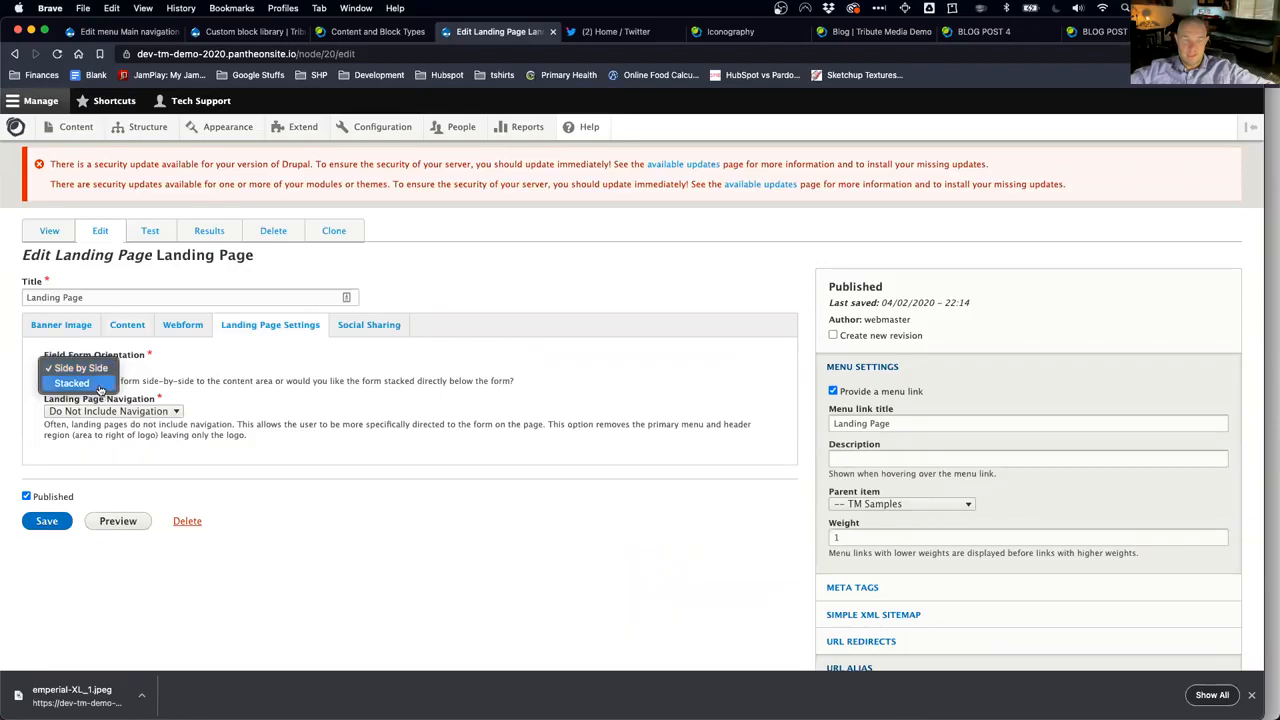
left_click(75, 383)
left_click(45, 521)
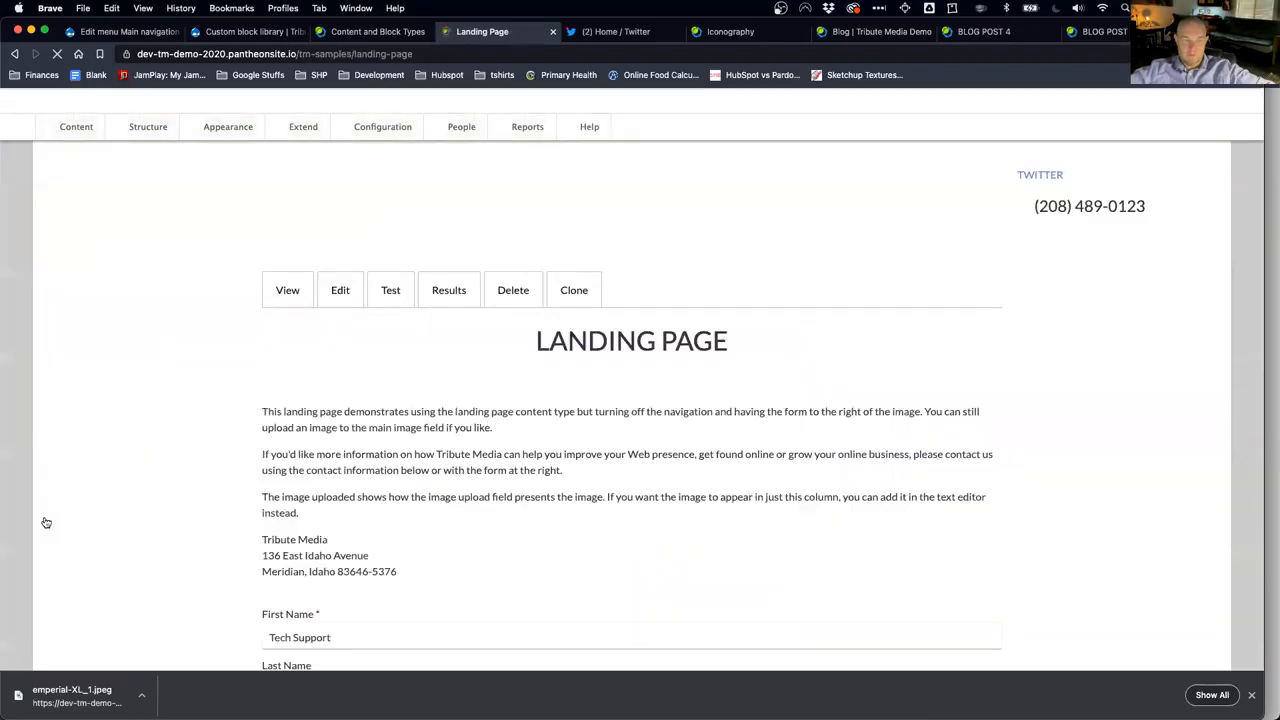
Step: Check the stacked contact form on the saved page and reopen the edit form
scroll(225, 510, "down", 3)
scroll(225, 510, "down", 10)
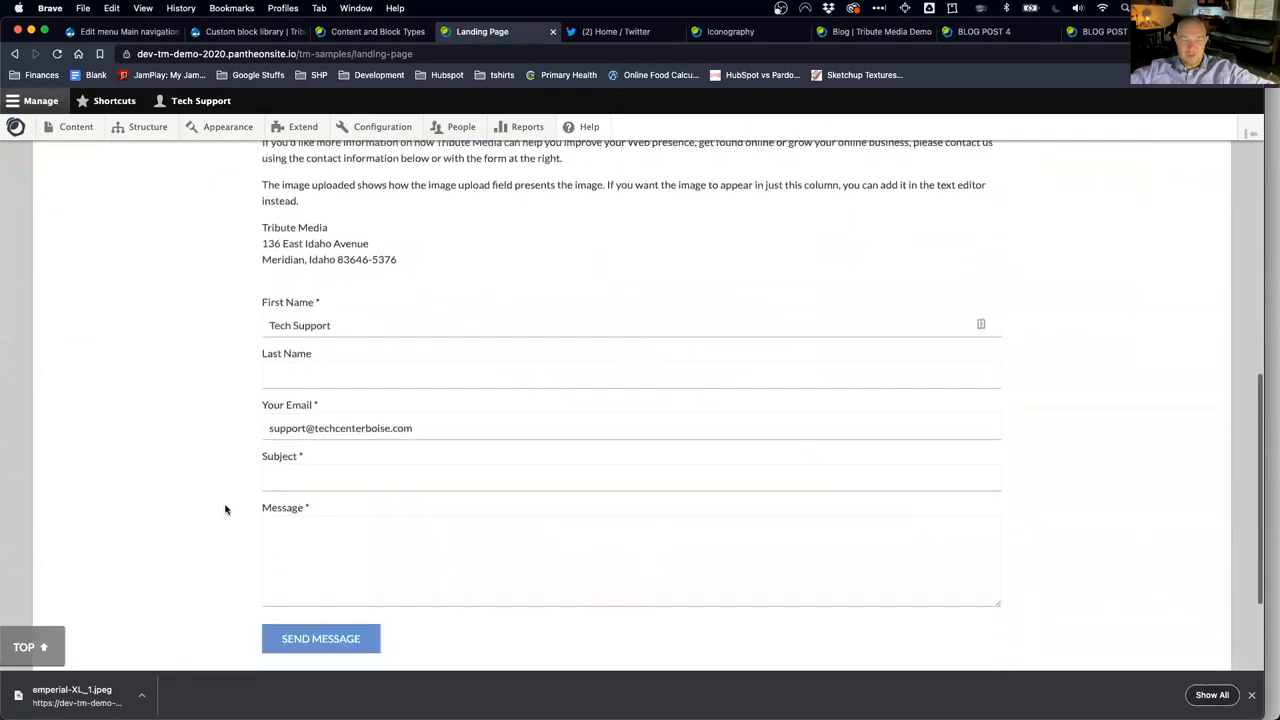
scroll(226, 509, "up", 10)
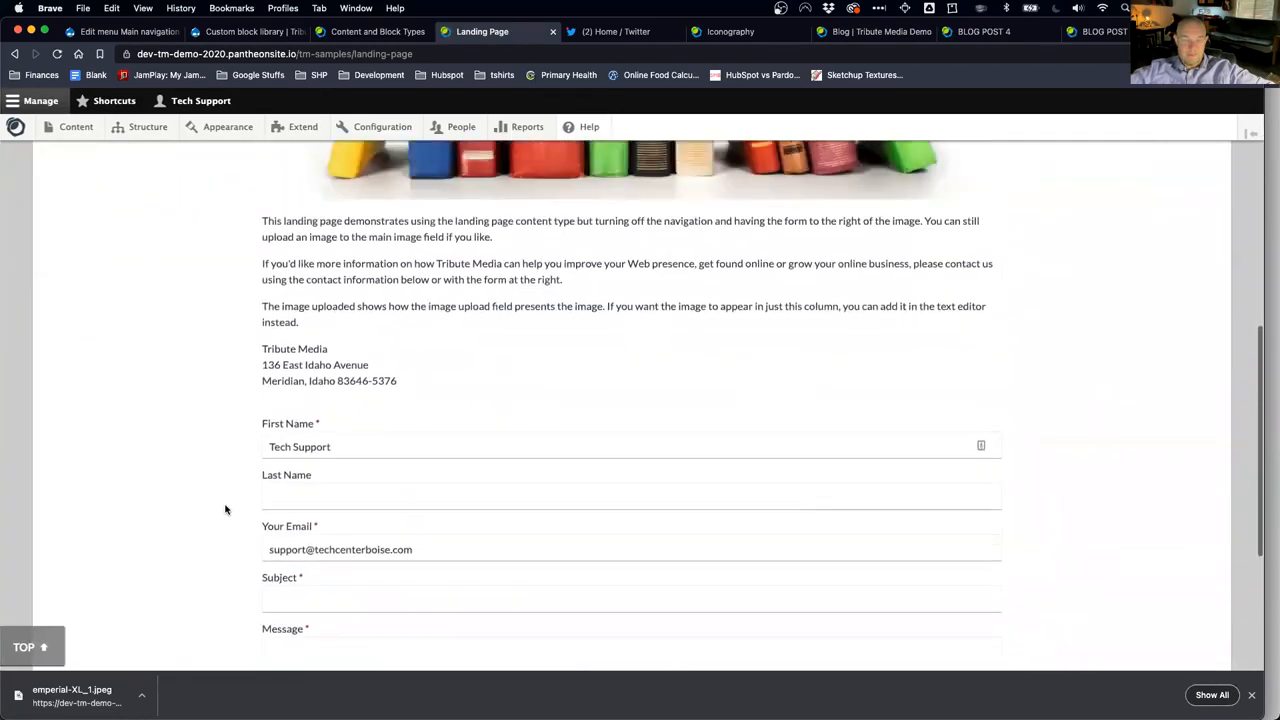
left_click(341, 362)
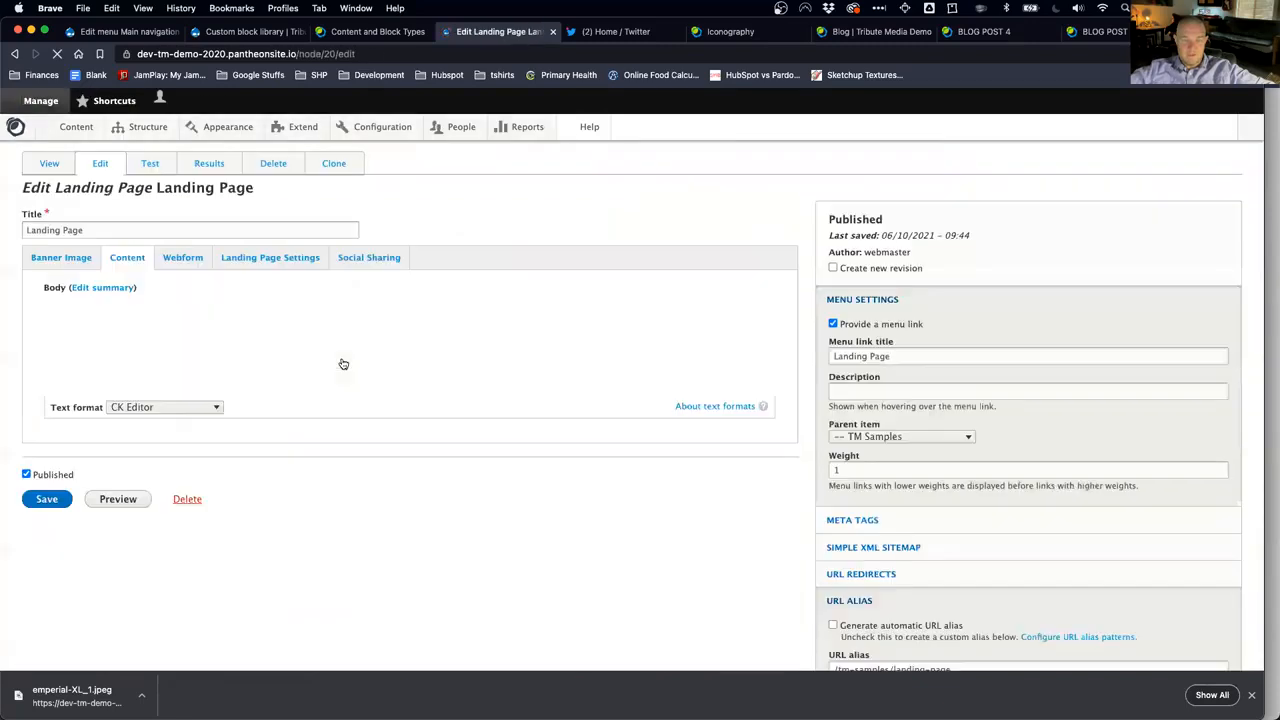
Step: Set the Landing Page settings to Include Navigation, save, and reopen the edit form
left_click(272, 315)
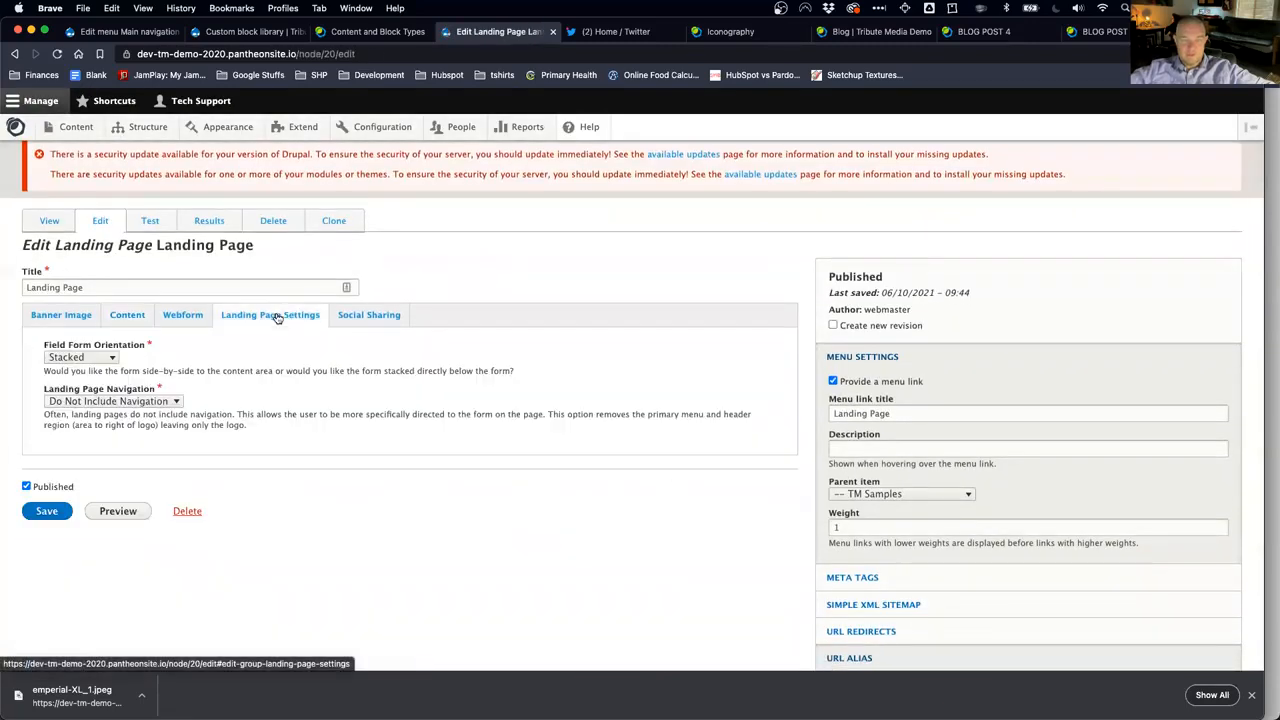
left_click(161, 402)
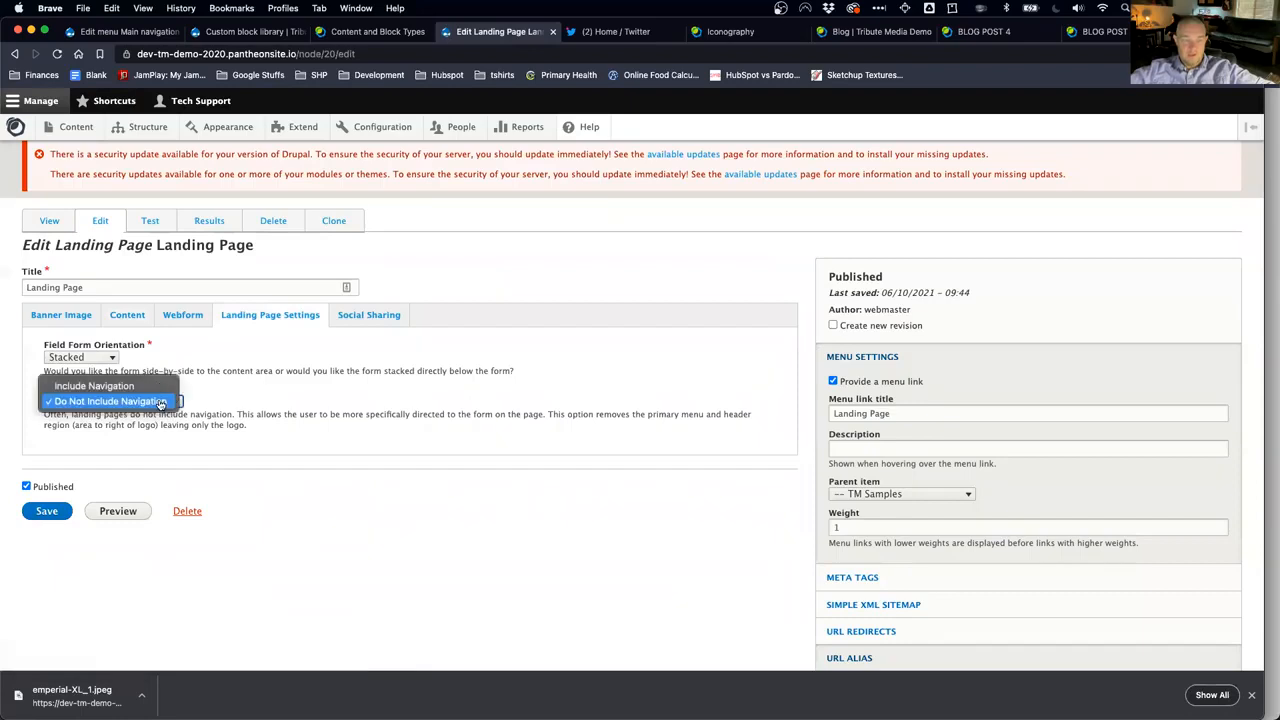
left_click(157, 388)
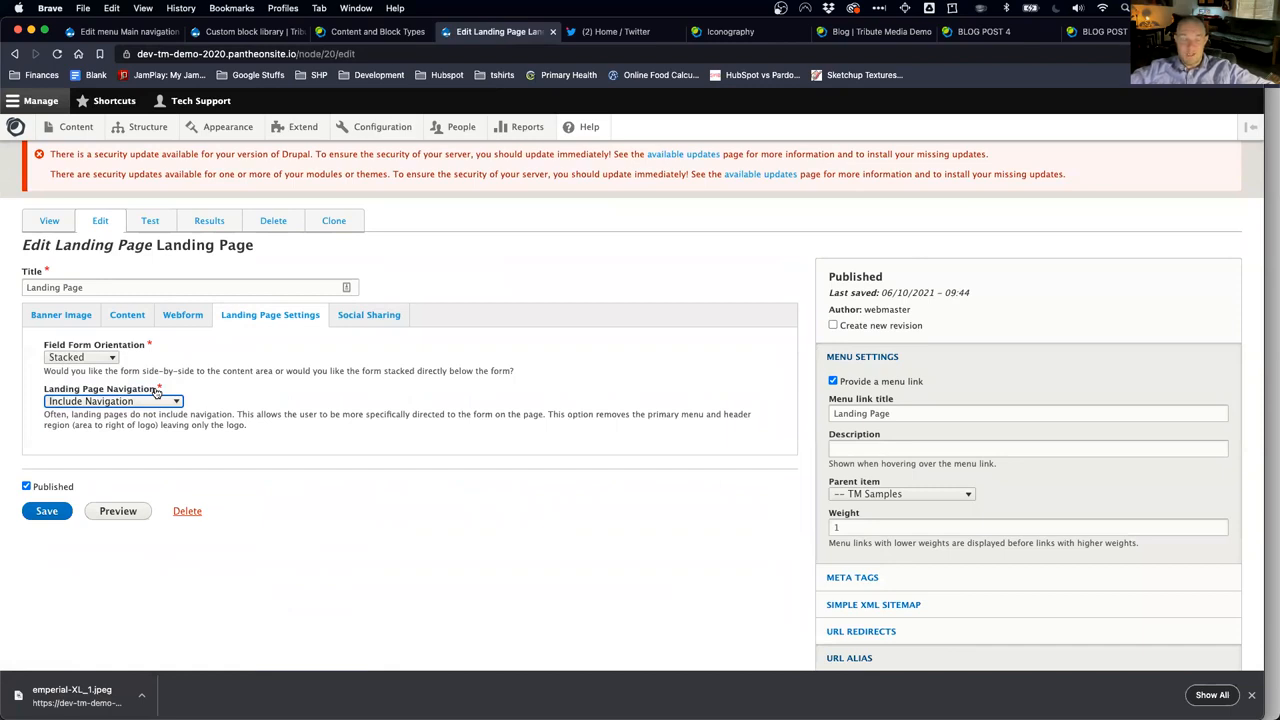
left_click(40, 512)
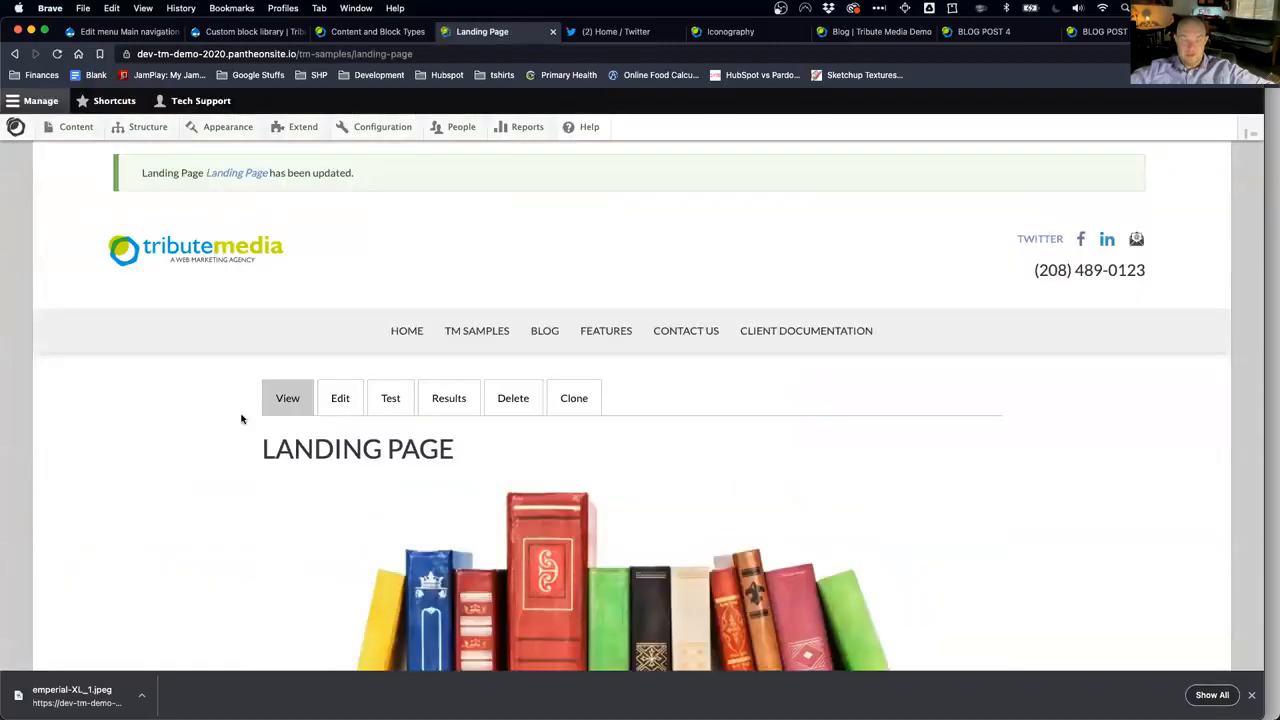
left_click(334, 404)
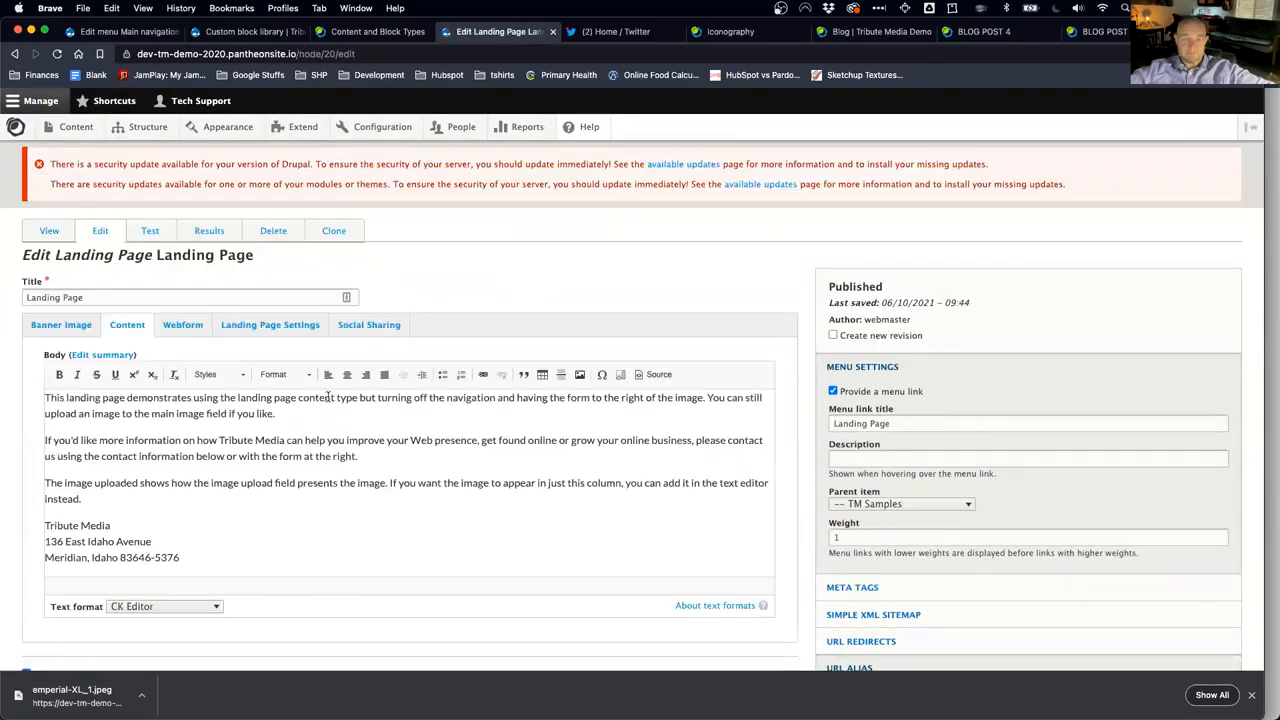
left_click(382, 335)
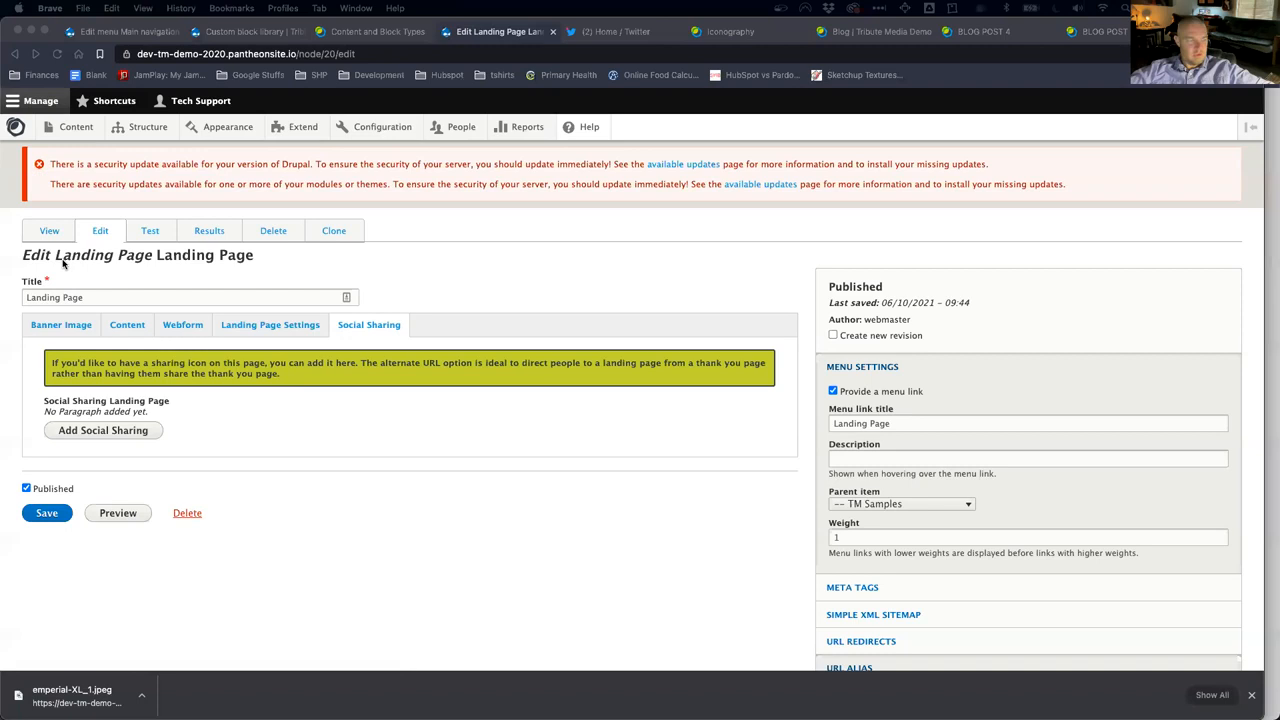
left_click(49, 232)
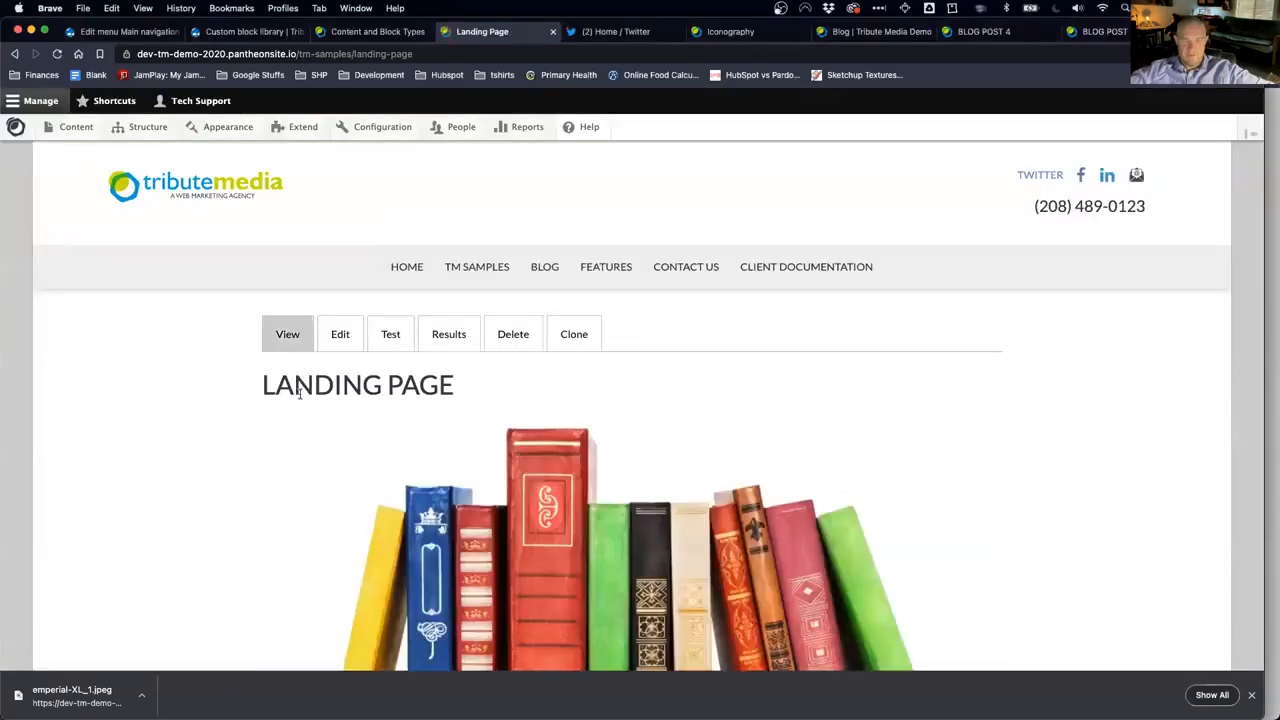
scroll(349, 505, "down", 10)
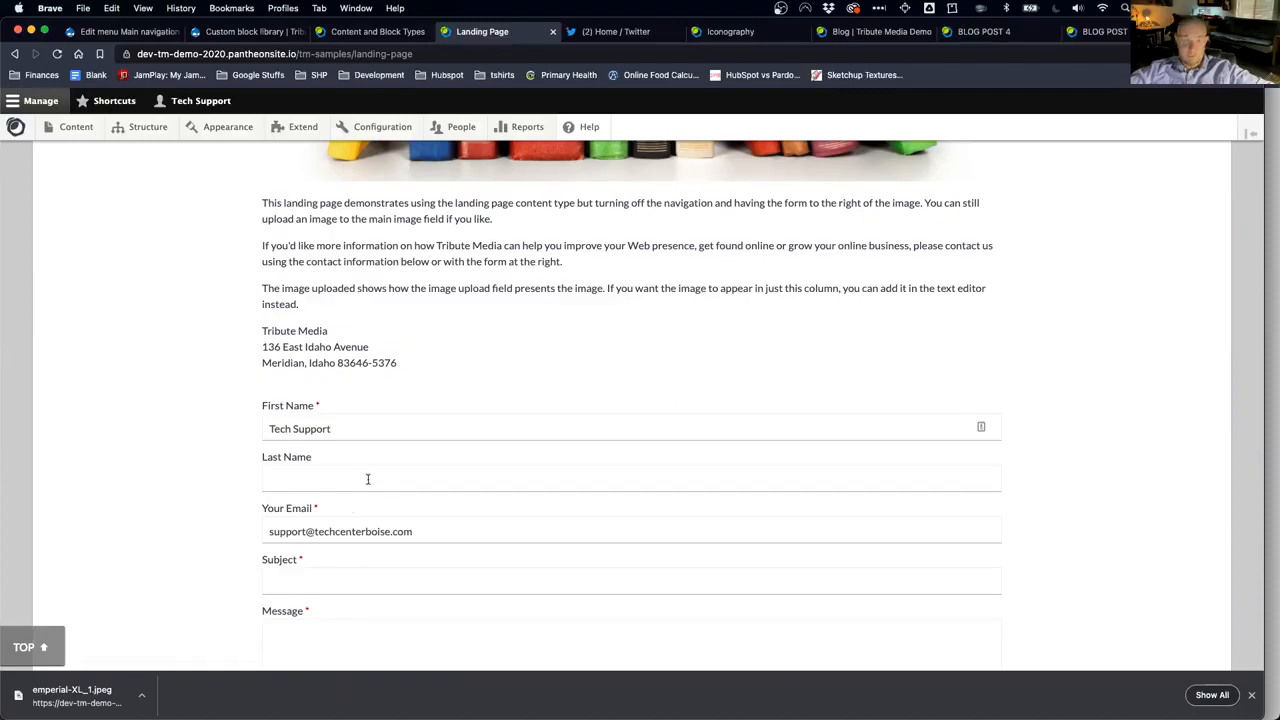
scroll(367, 479, "up", 10)
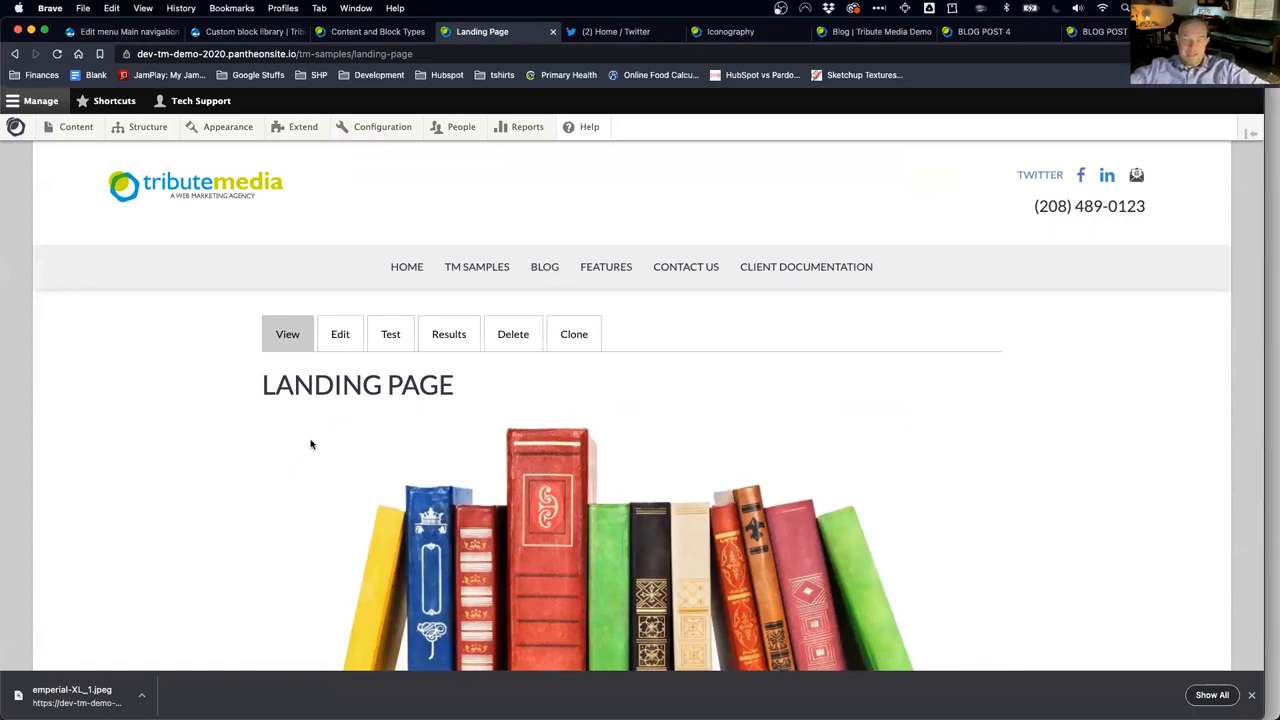
mouse_move(78, 129)
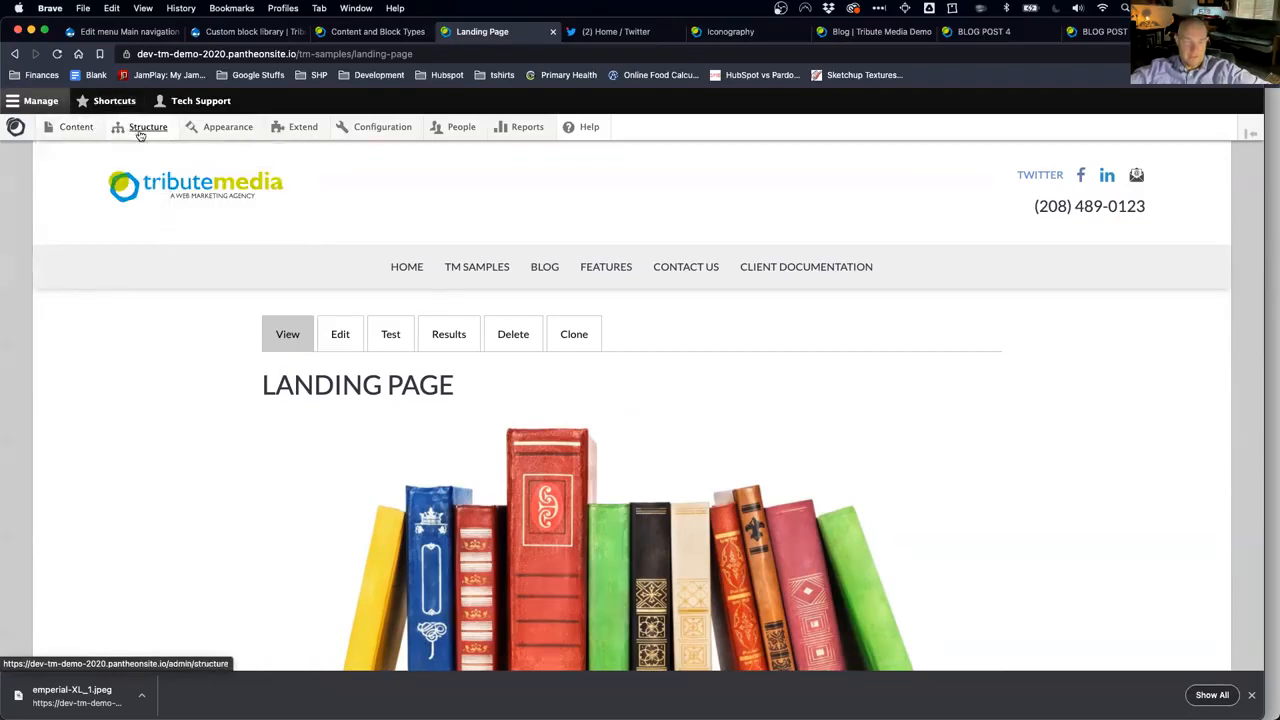
mouse_move(148, 128)
mouse_move(160, 153)
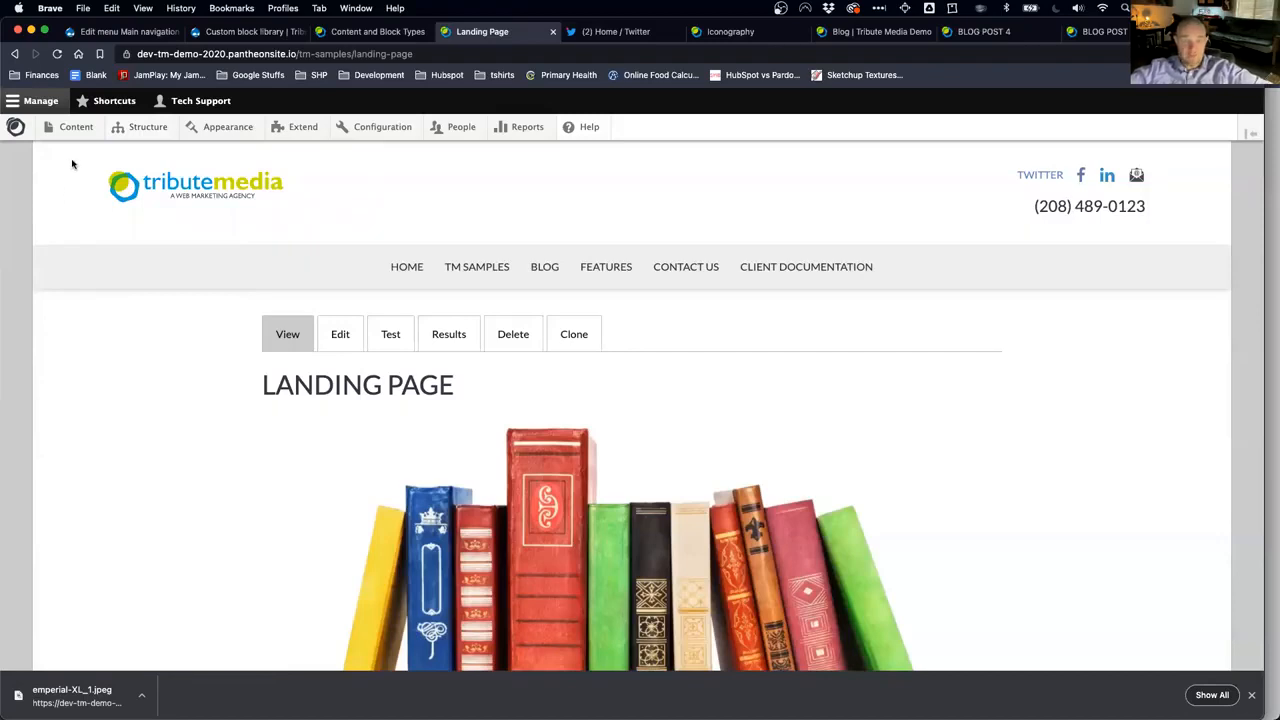
Step: Go to the Tribute Media Support page via Shortcuts and open Content & Block Types
left_click(110, 102)
left_click(70, 127)
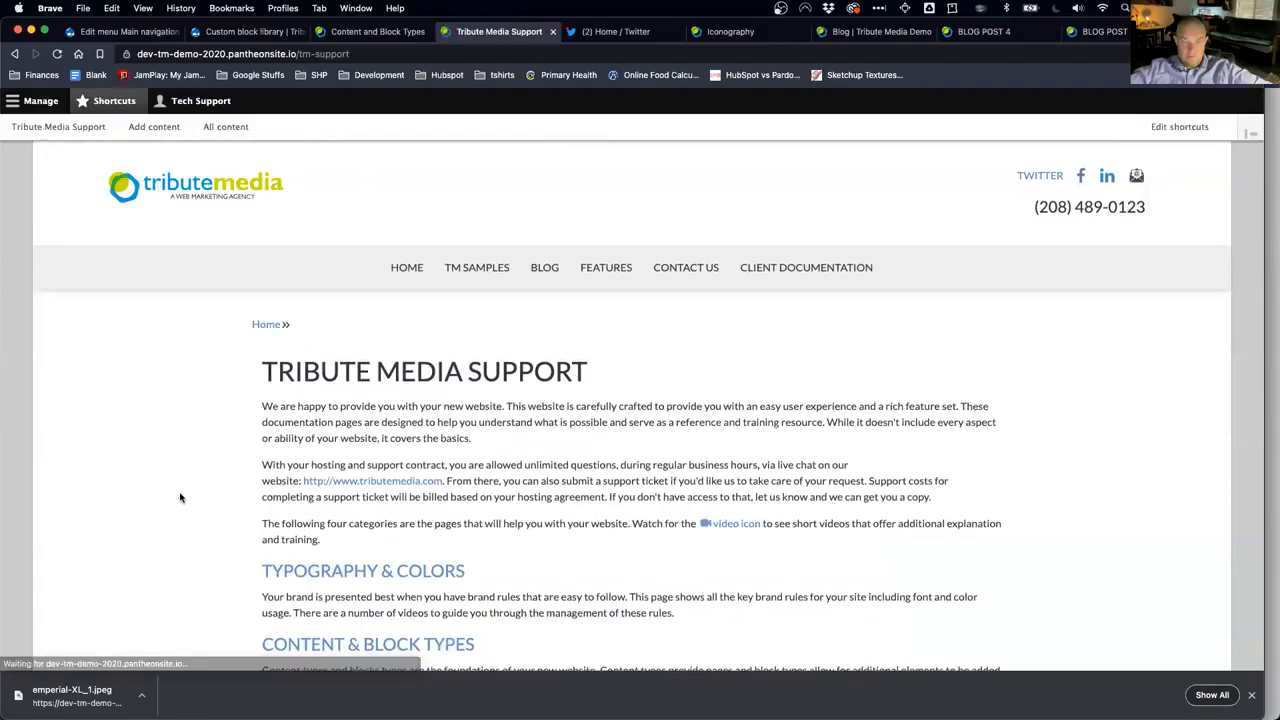
scroll(190, 485, "down", 2)
left_click(359, 567)
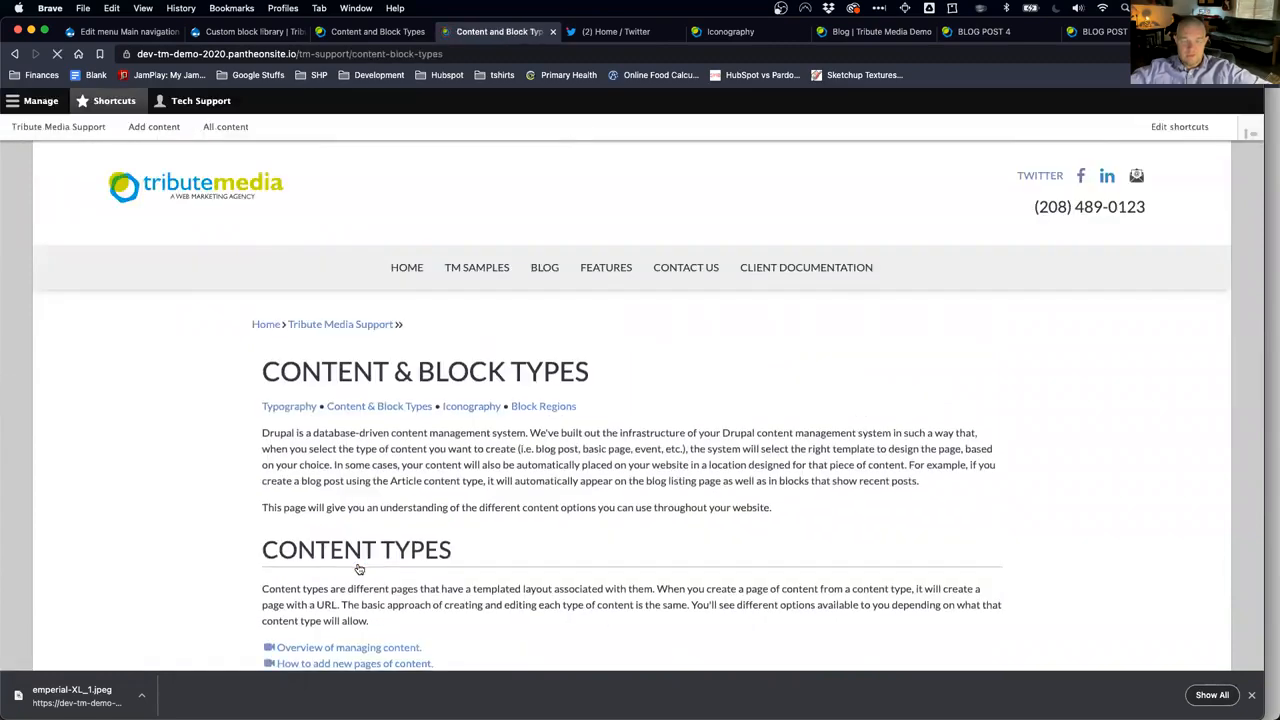
Step: Jump to the Card Block section and browse its examples: Card Image Cap, Simple Style, Basic Card
scroll(359, 568, "down", 8)
scroll(358, 569, "down", 5)
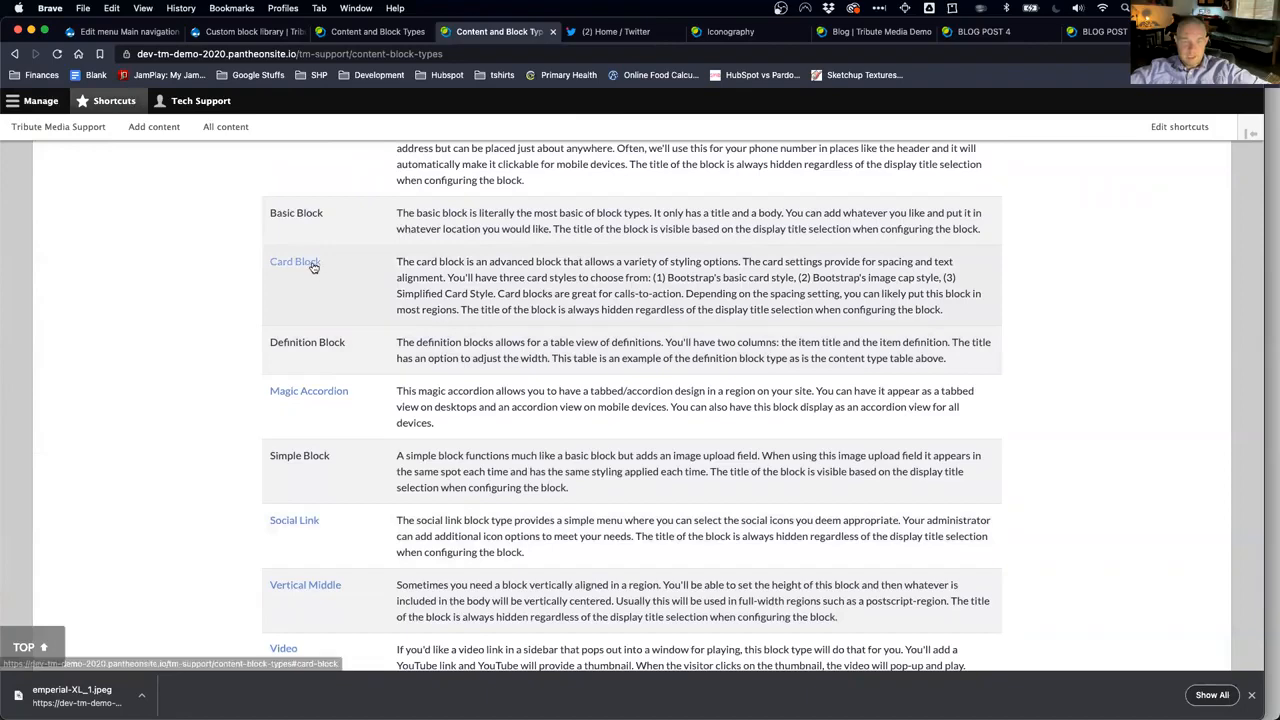
left_click(318, 263)
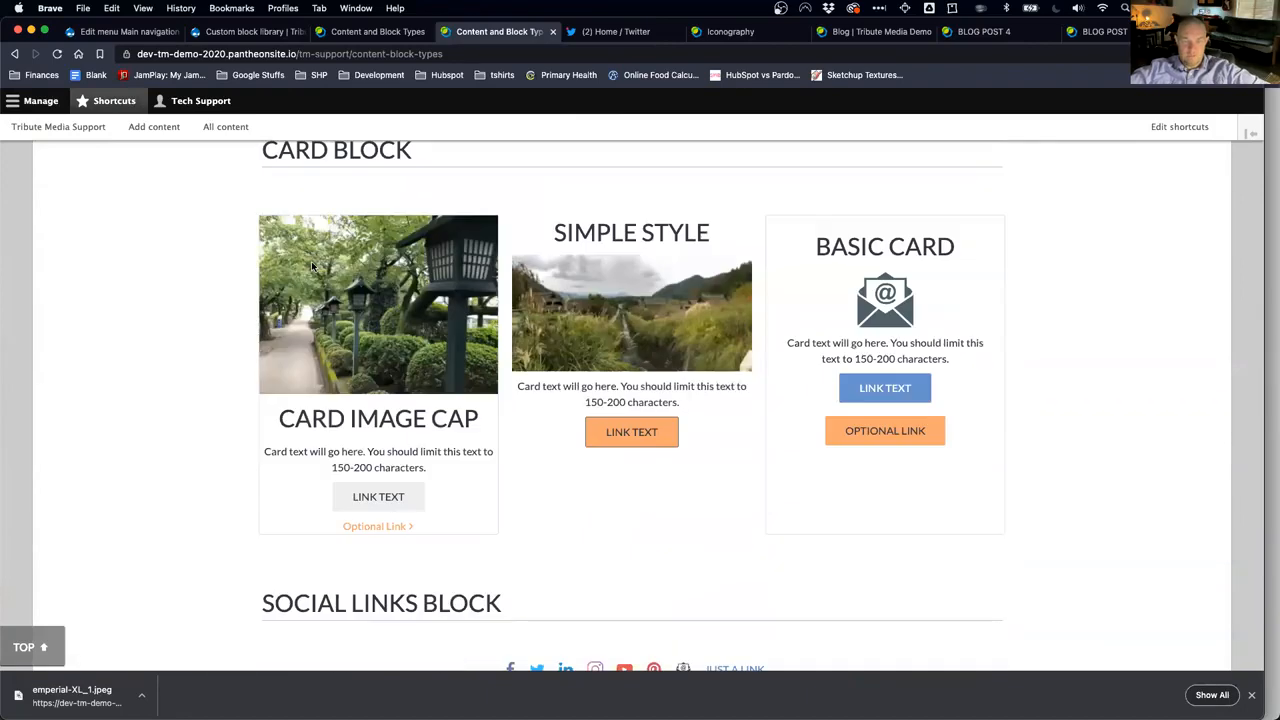
scroll(312, 266, "up", 15)
scroll(312, 266, "up", 1)
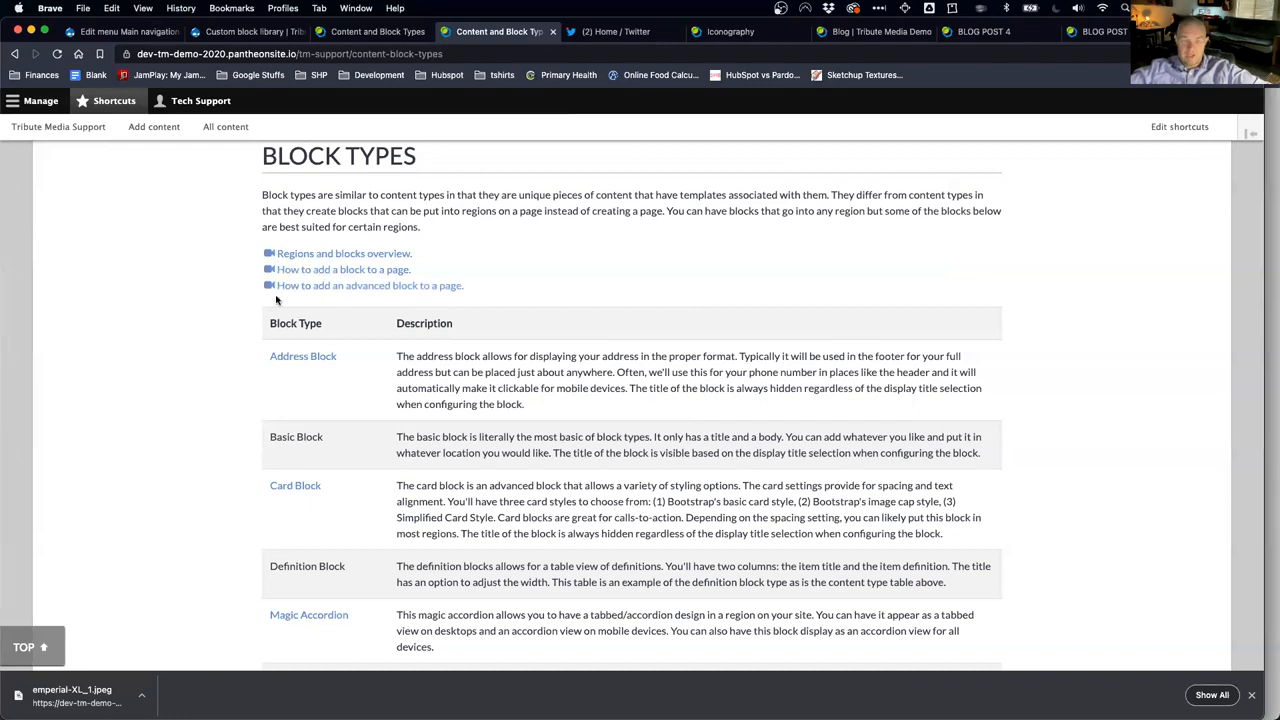
scroll(223, 355, "down", 1)
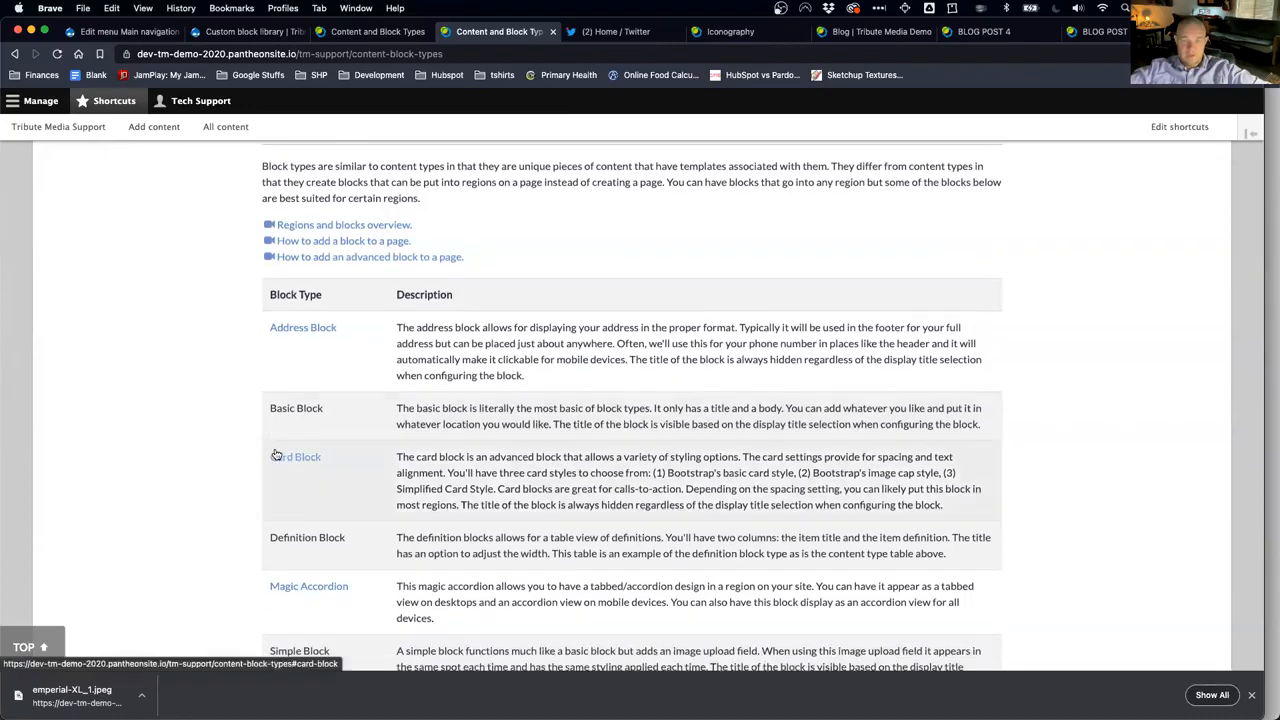
scroll(277, 452, "down", 5)
scroll(277, 452, "down", 15)
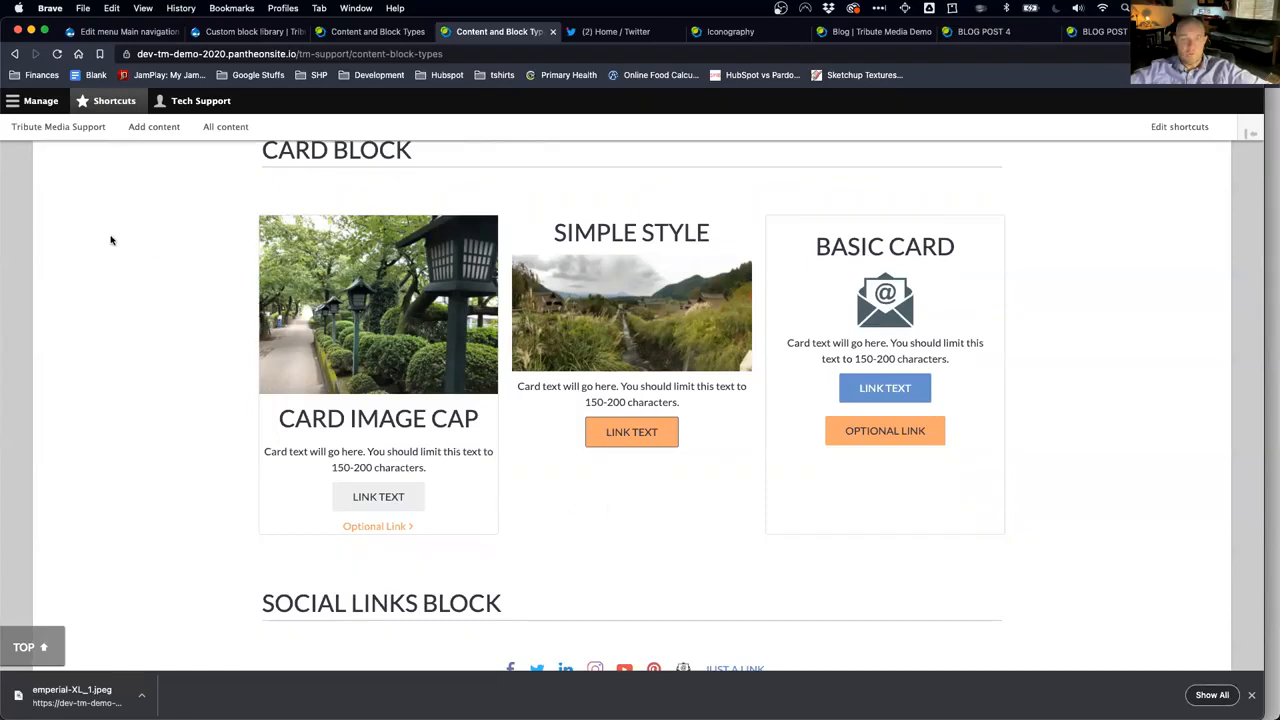
Step: From Structure's Block layout, add a new custom block of type Card Block
left_click(40, 101)
mouse_move(137, 127)
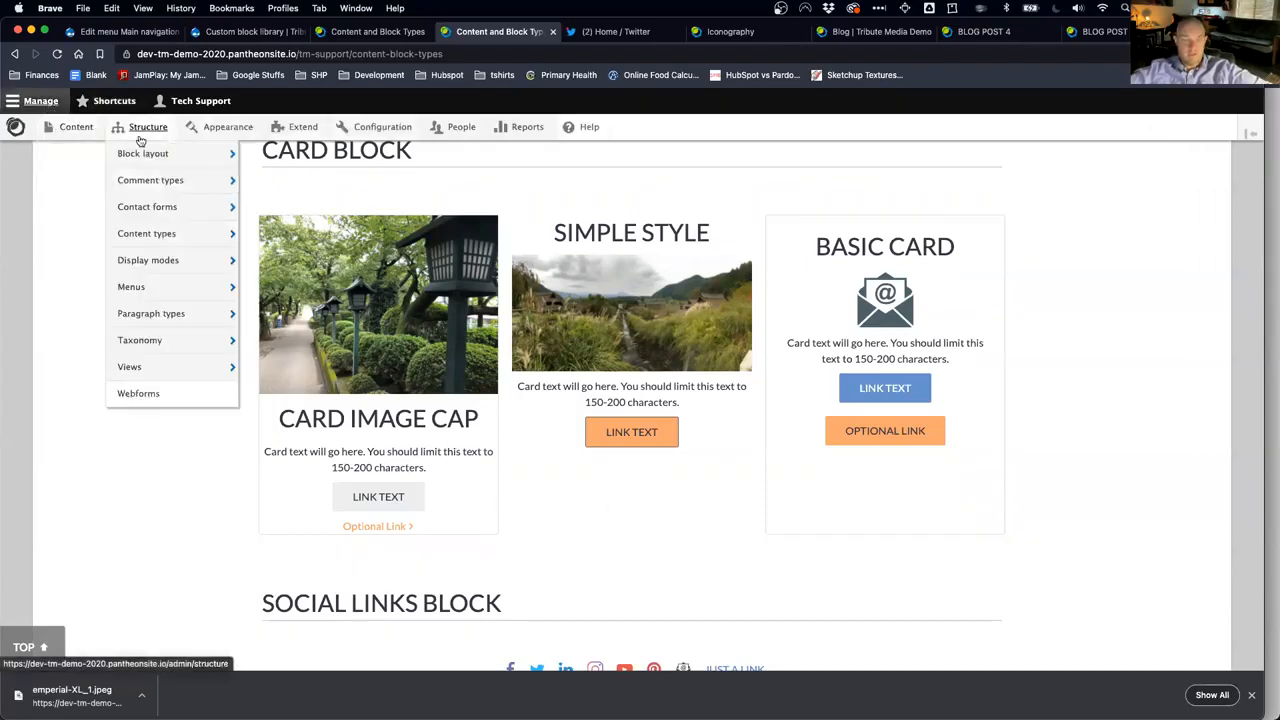
mouse_move(155, 153)
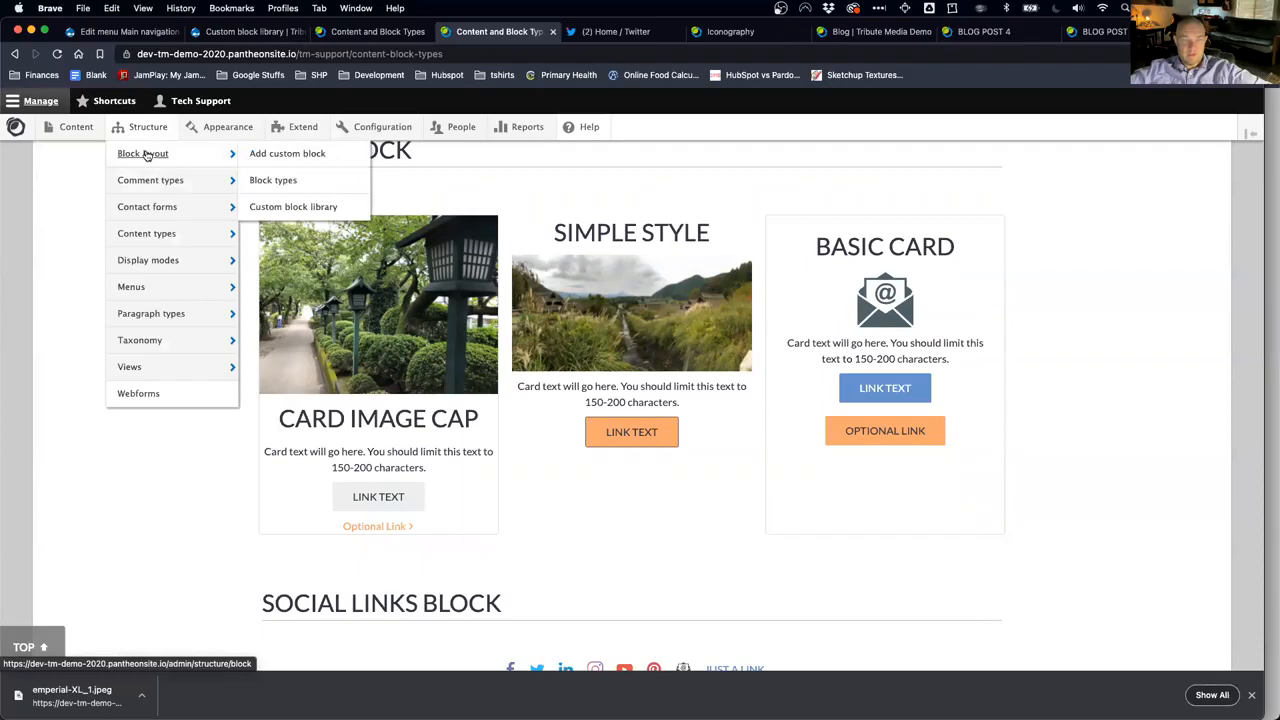
left_click(267, 153)
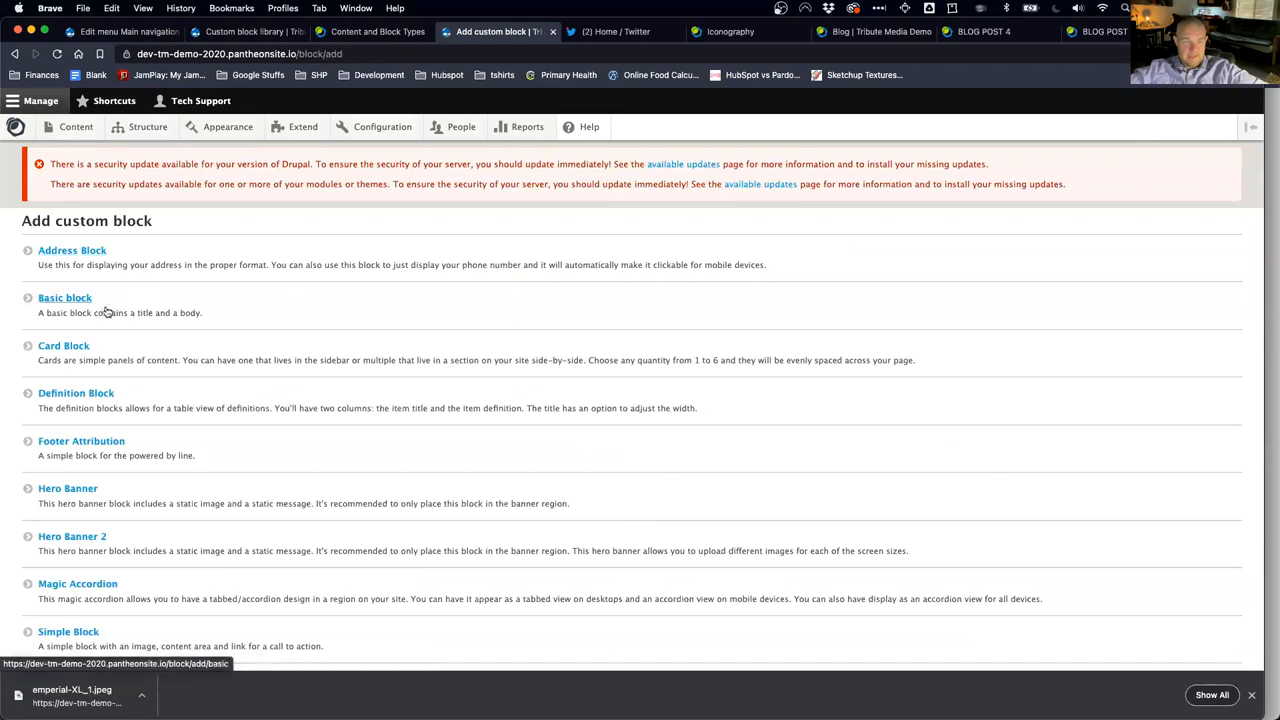
left_click(72, 347)
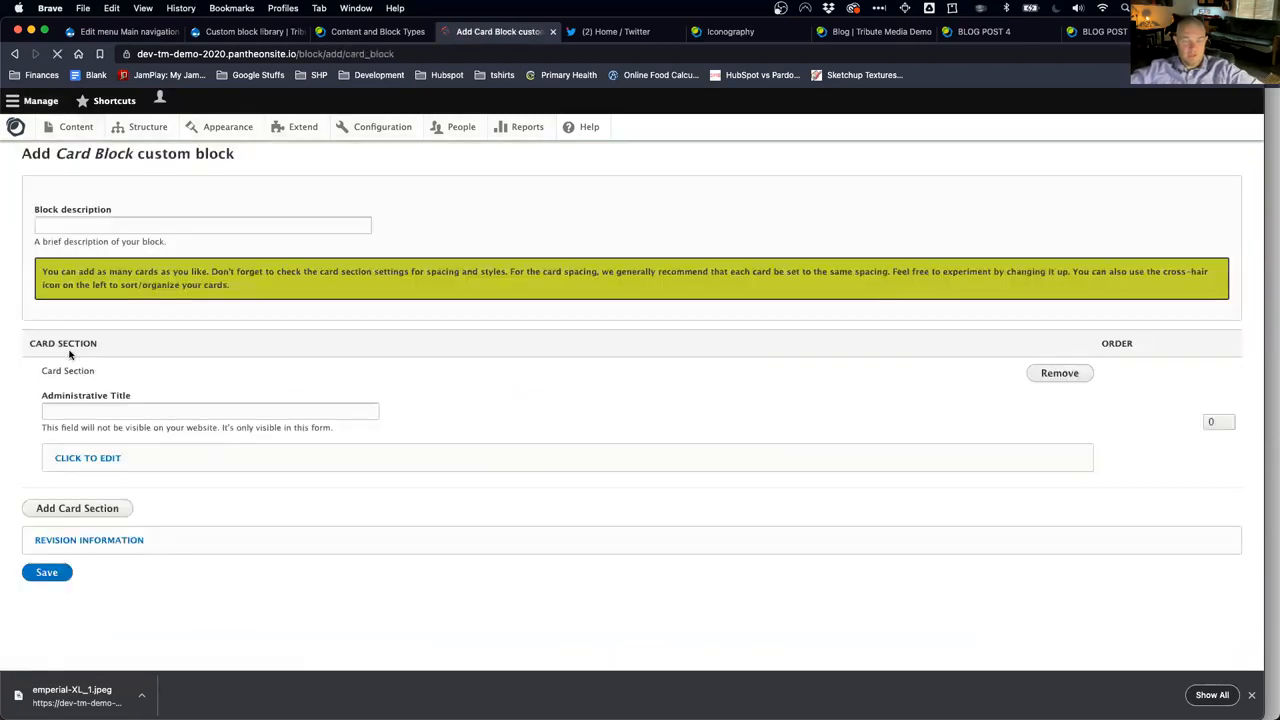
Step: Describe the block as 'Test Block', title the first card 'Card one', and expand its details
left_click(118, 291)
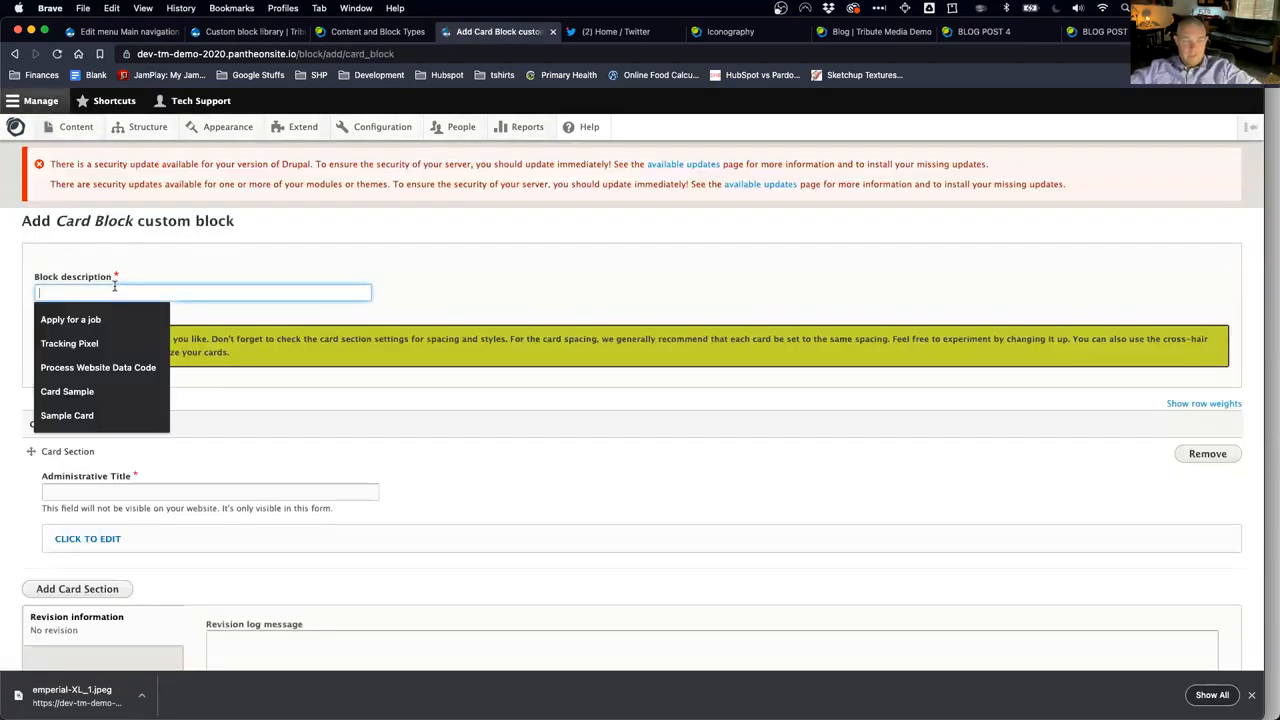
type("Test Blo")
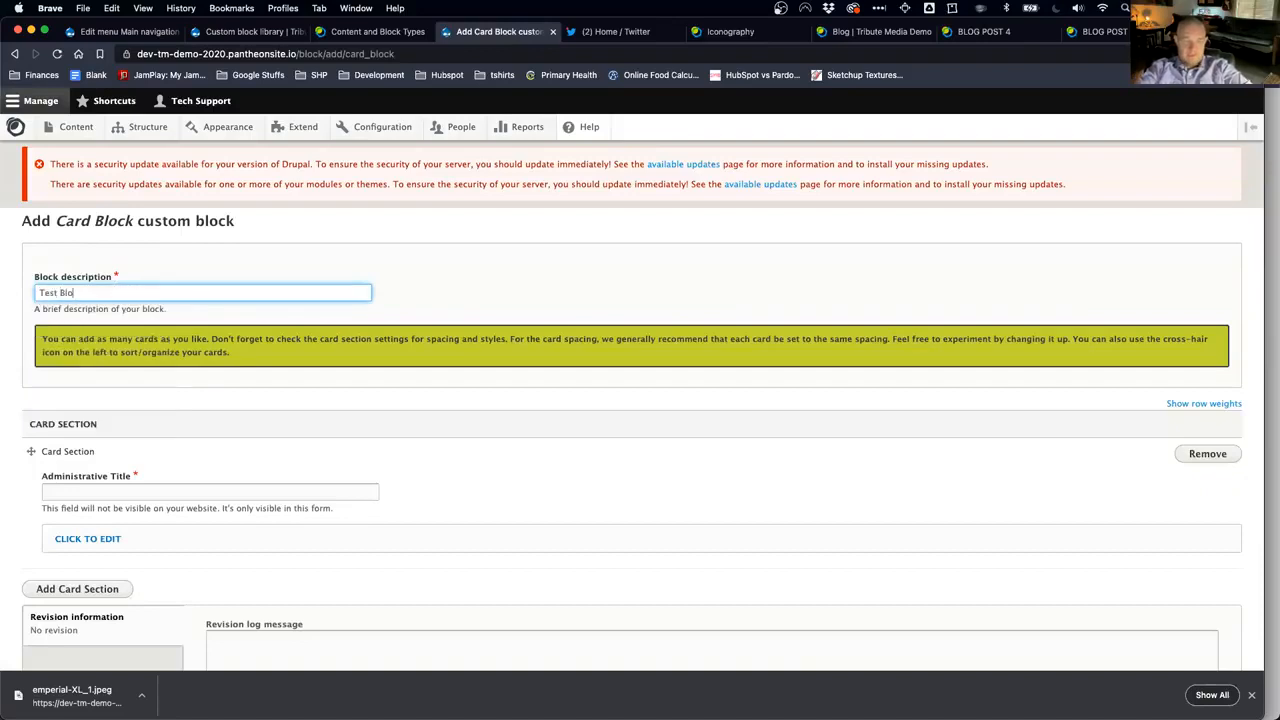
left_click(109, 491)
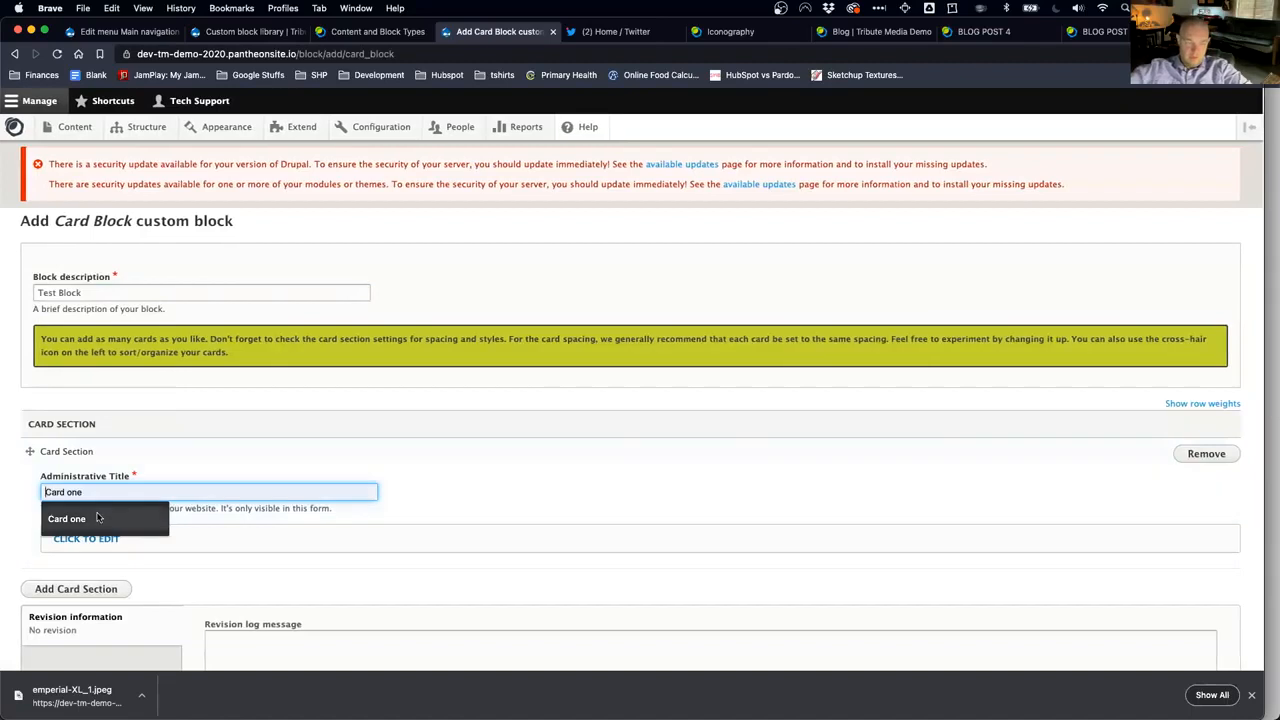
left_click(95, 519)
left_click(97, 538)
scroll(118, 532, "down", 2)
scroll(118, 532, "down", 1)
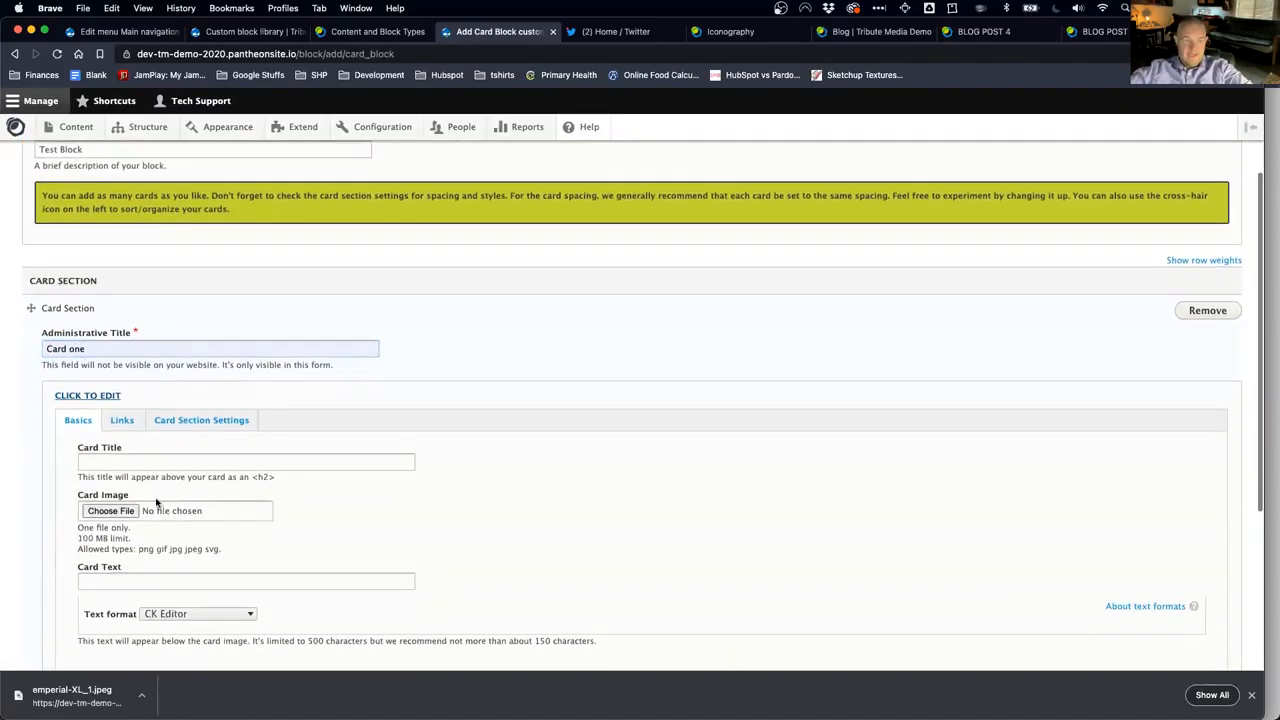
Step: Title the card 'Title' and upload the June 9 screenshot, replacing the emperial-XL_1.jpeg image first chosen
left_click(132, 461)
type("Title")
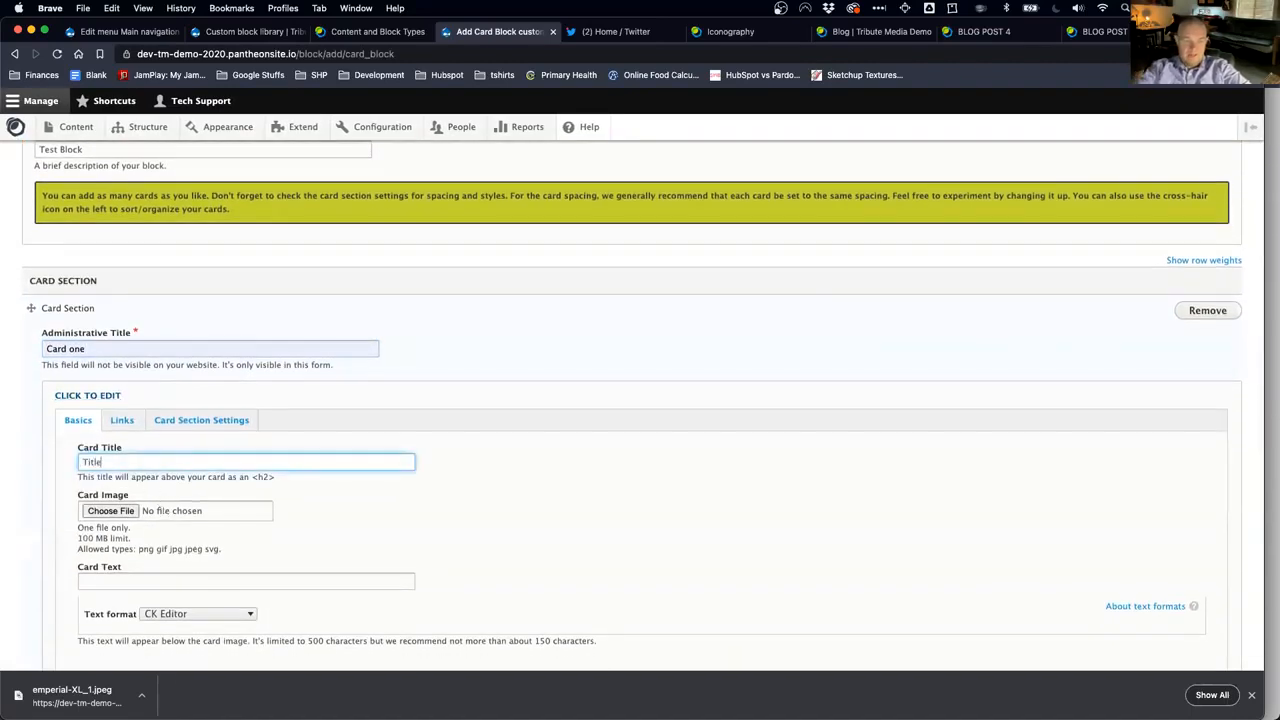
left_click(126, 517)
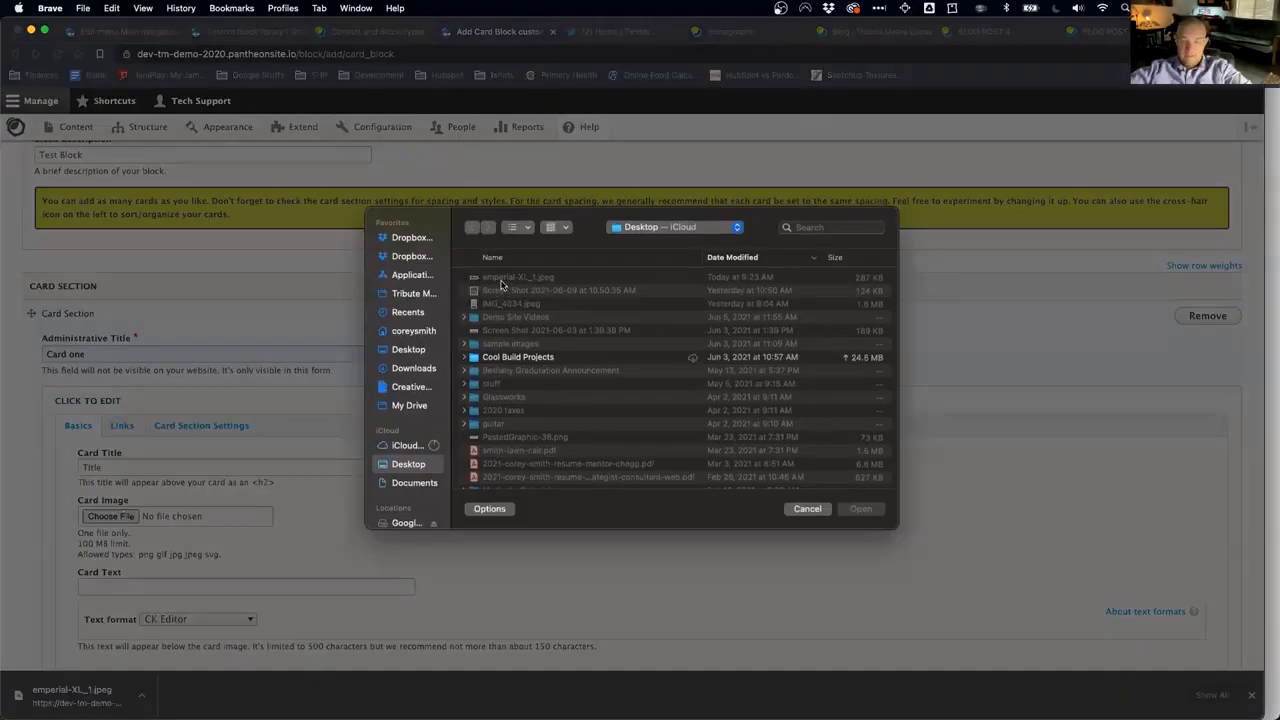
double_click(502, 280)
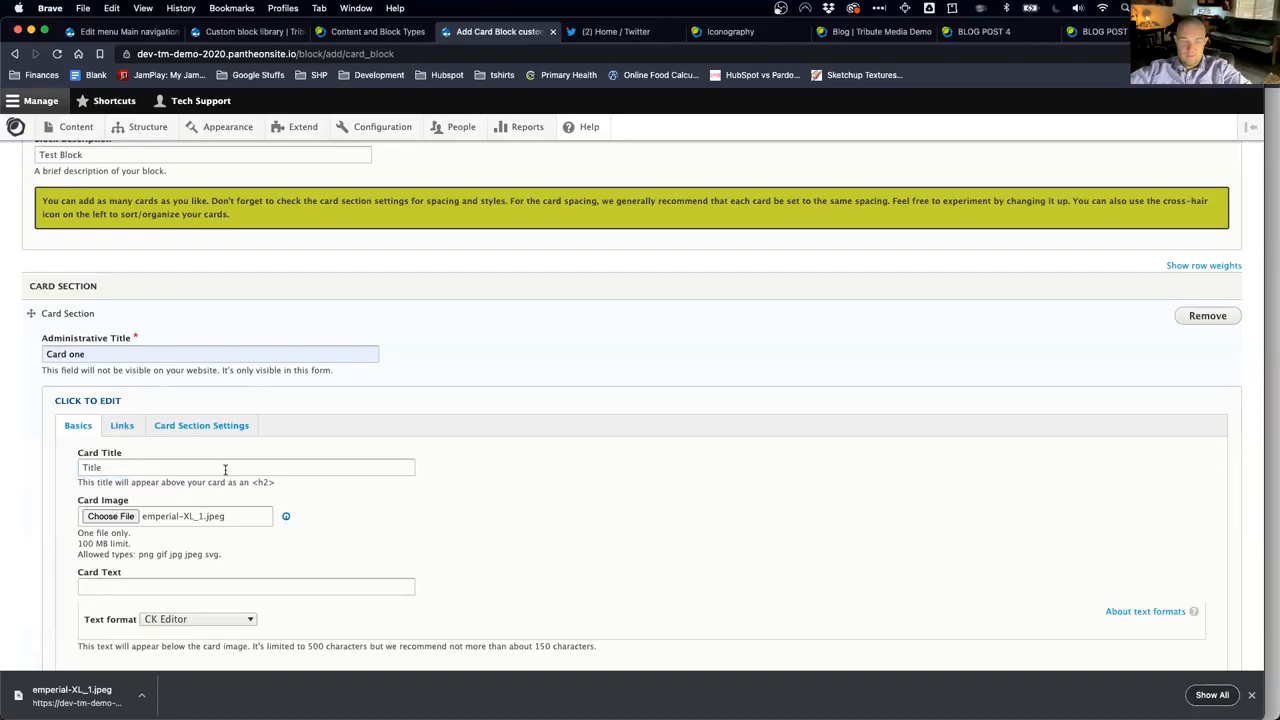
left_click(343, 569)
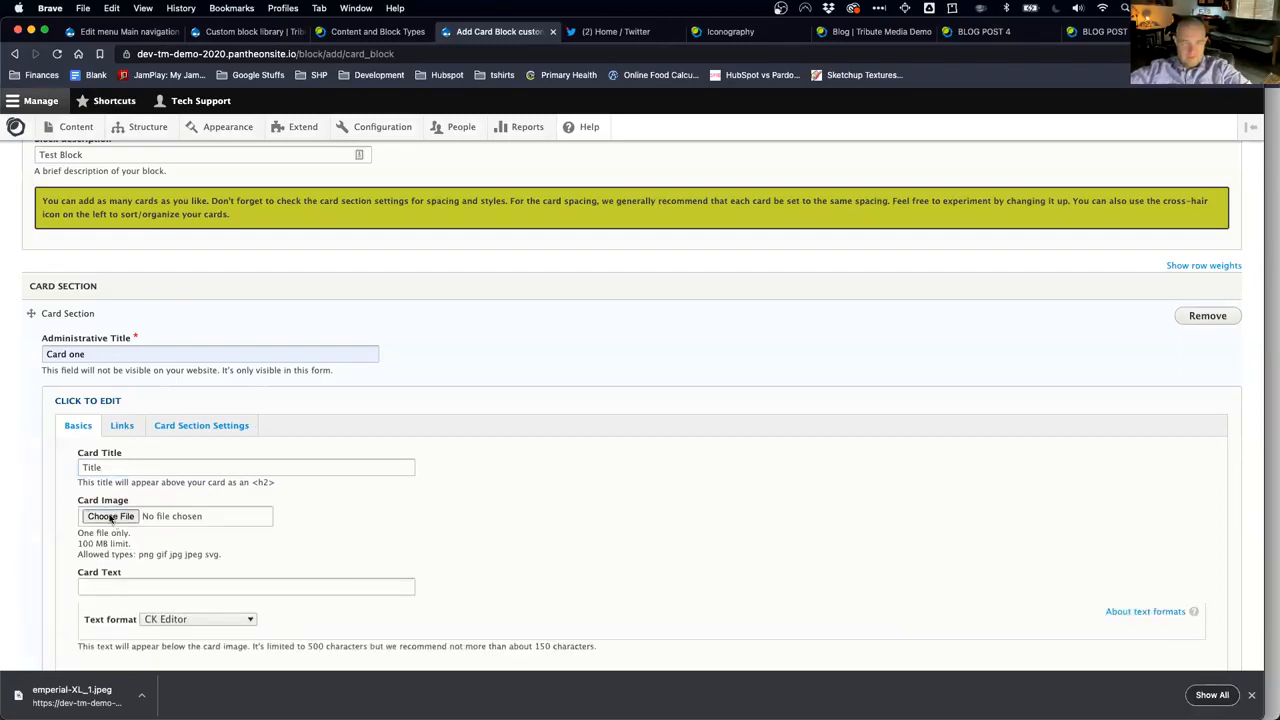
left_click(110, 516)
left_click(548, 291)
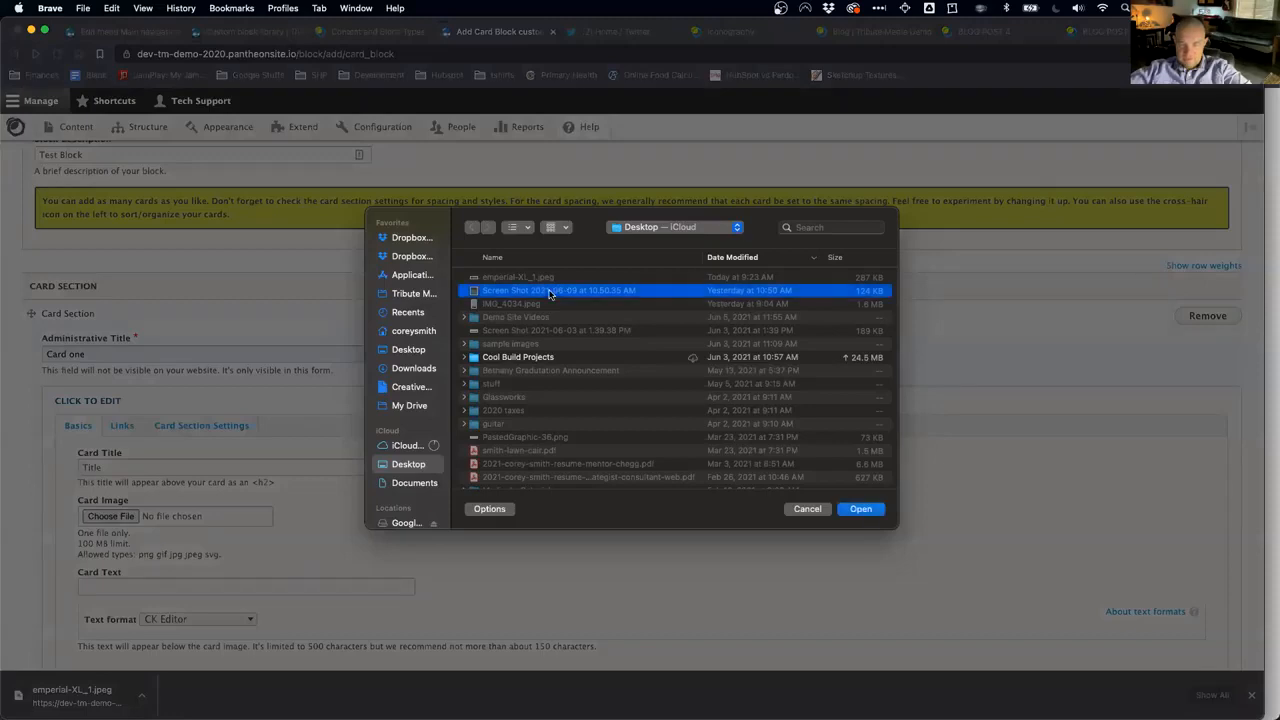
double_click(548, 291)
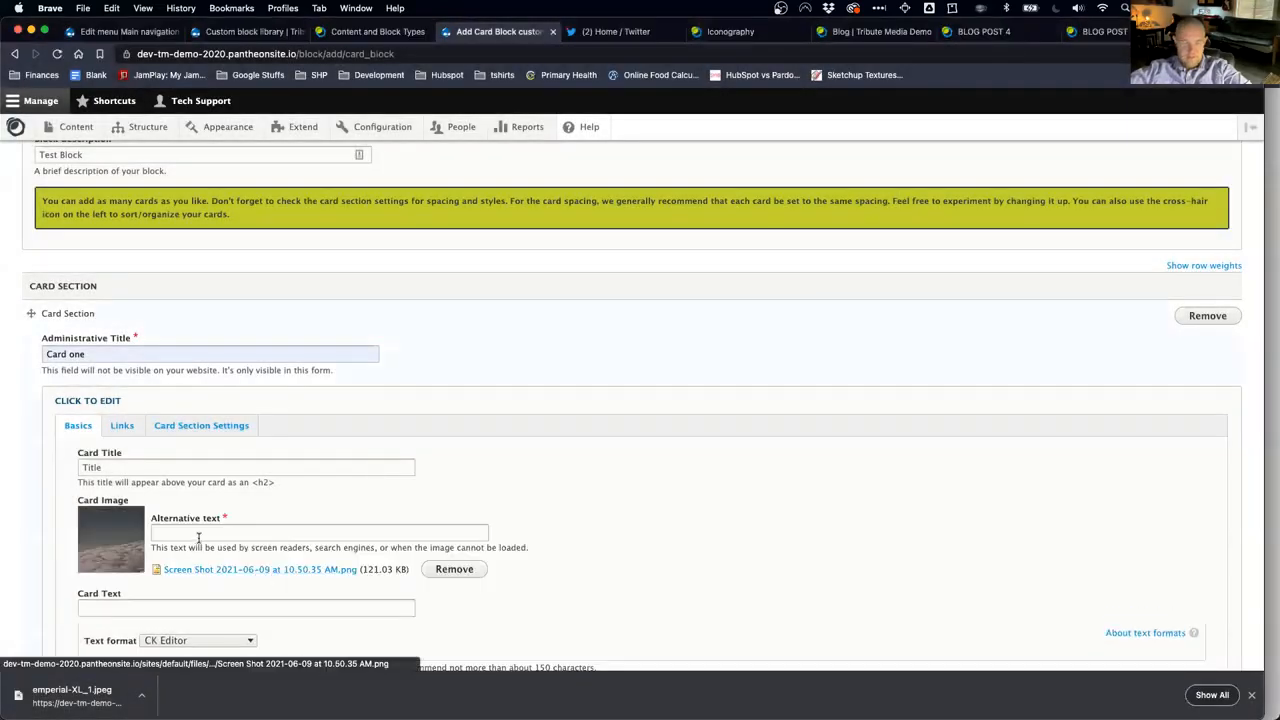
Step: Give the image alt text 'sample' and set the card text to 'text below'
left_click(198, 536)
type("sample")
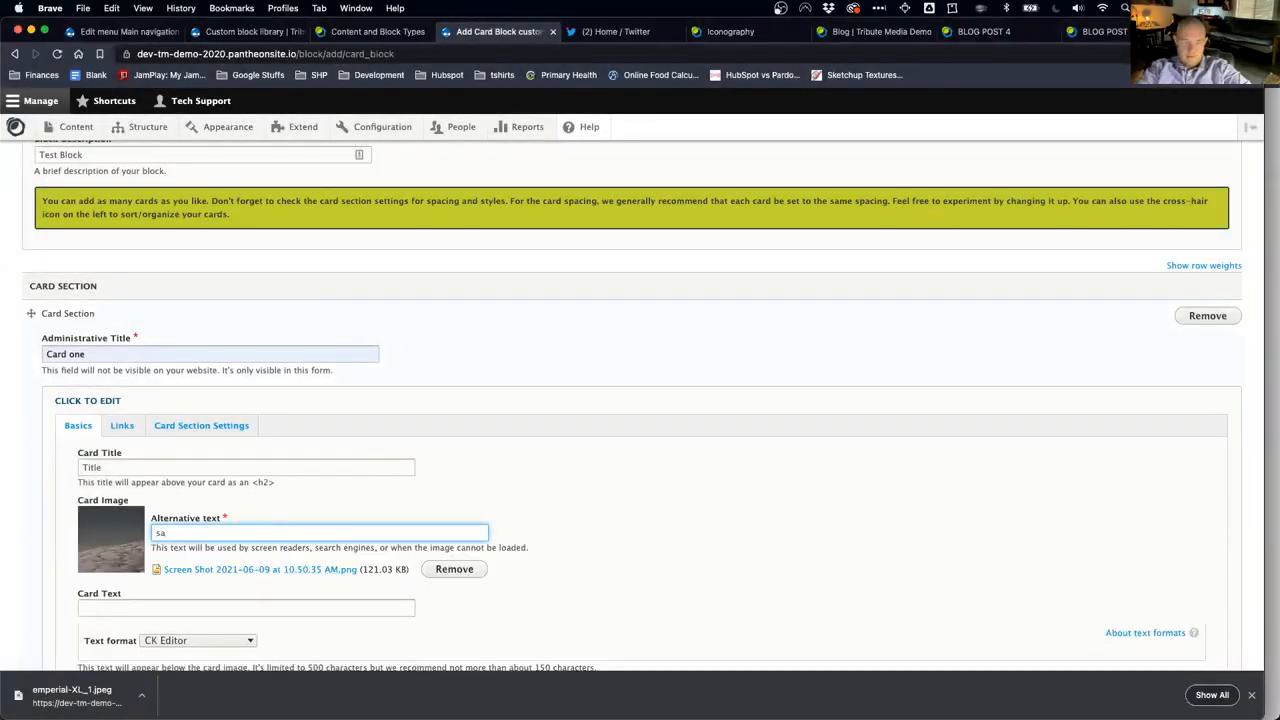
left_click(238, 513)
scroll(238, 513, "down", 3)
left_click(143, 480)
type("tex")
left_click(112, 506)
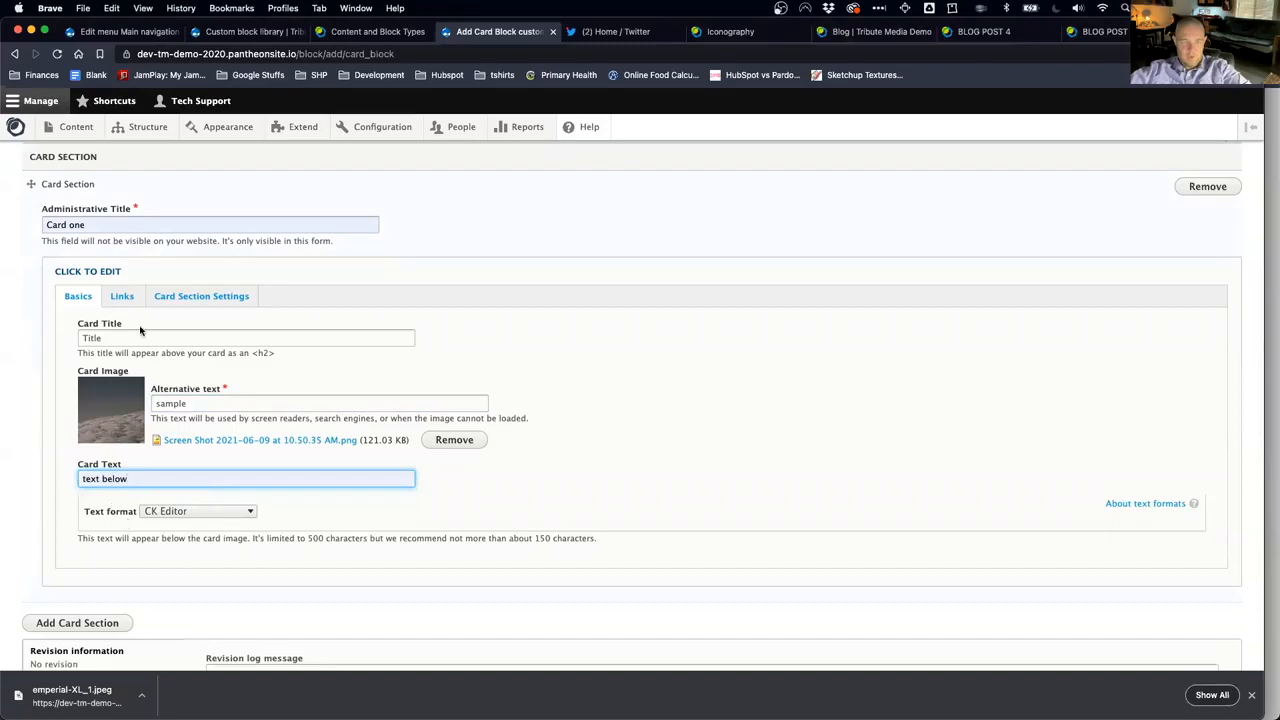
left_click(121, 298)
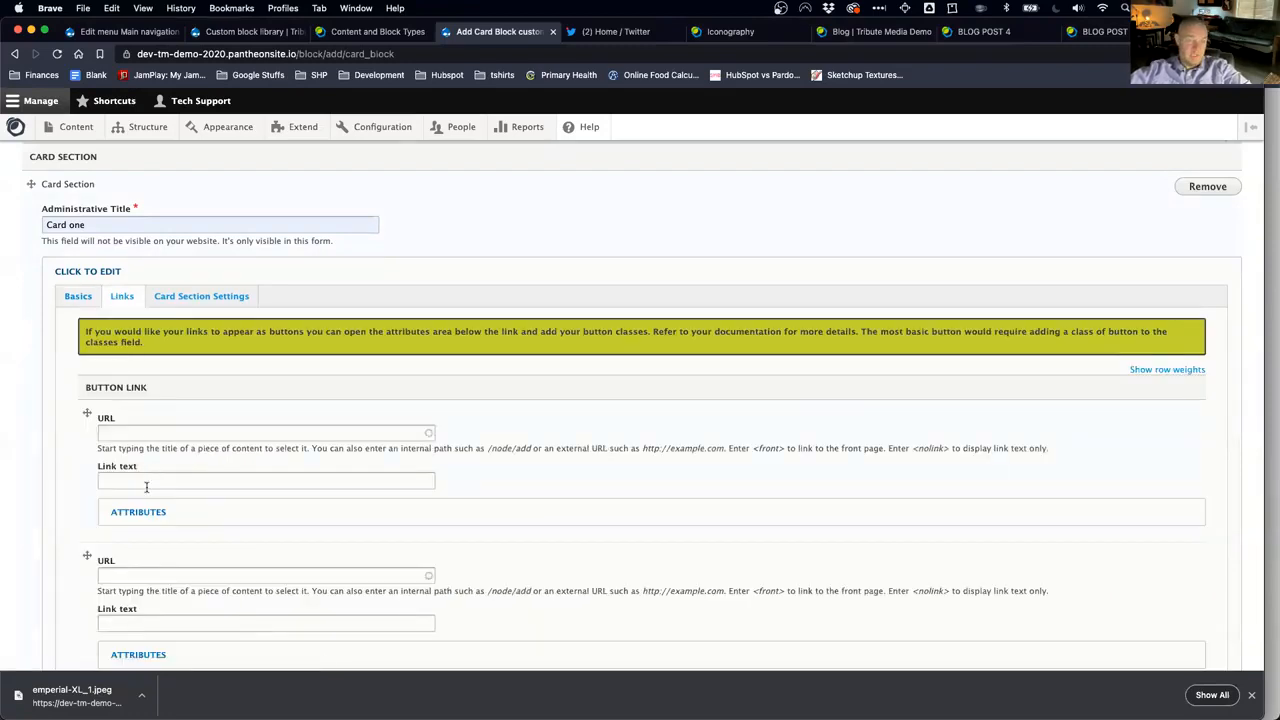
Step: In Card Section Settings, choose 100% (1 columns all modes) spacing, leaving Center alignment and No Padding
left_click(211, 302)
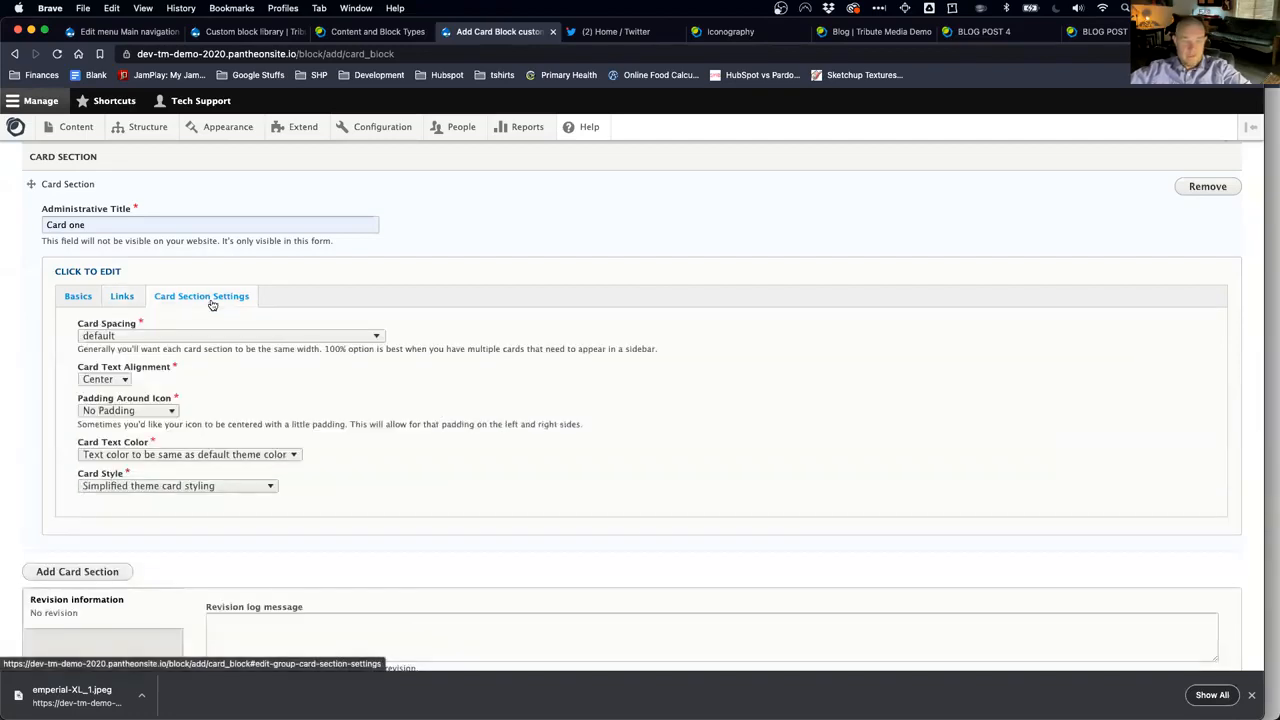
left_click(177, 338)
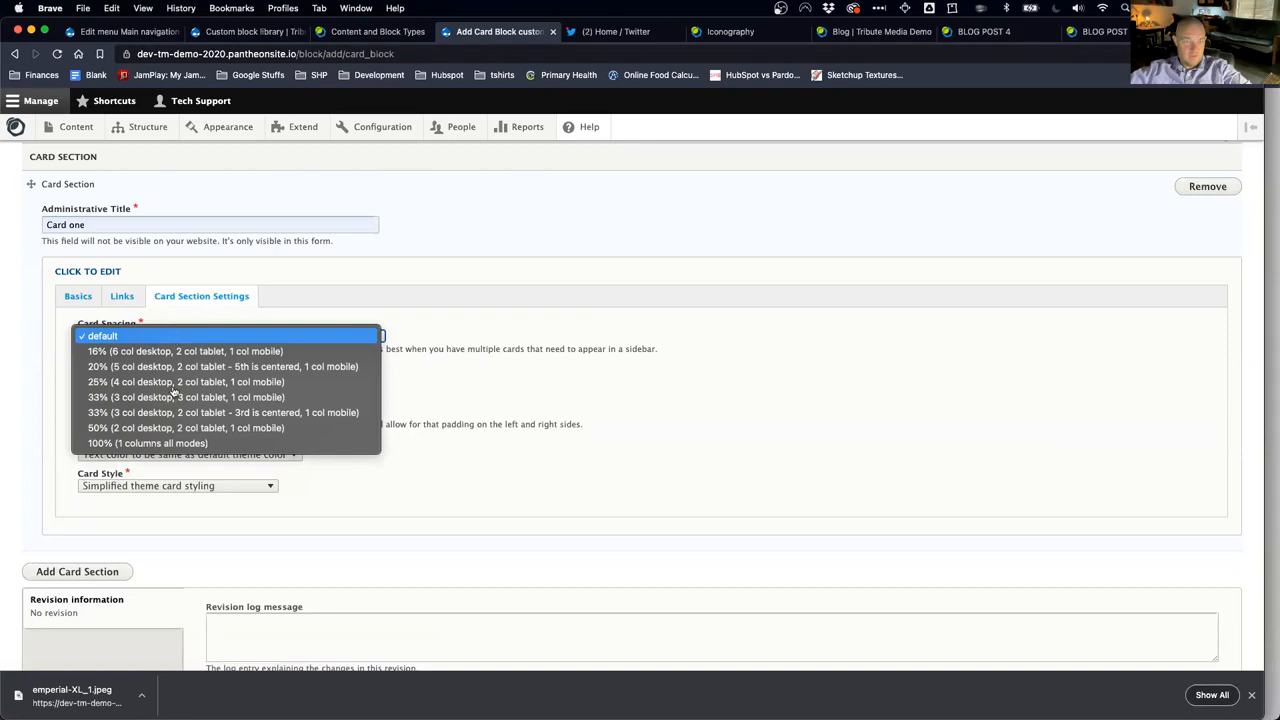
left_click(160, 443)
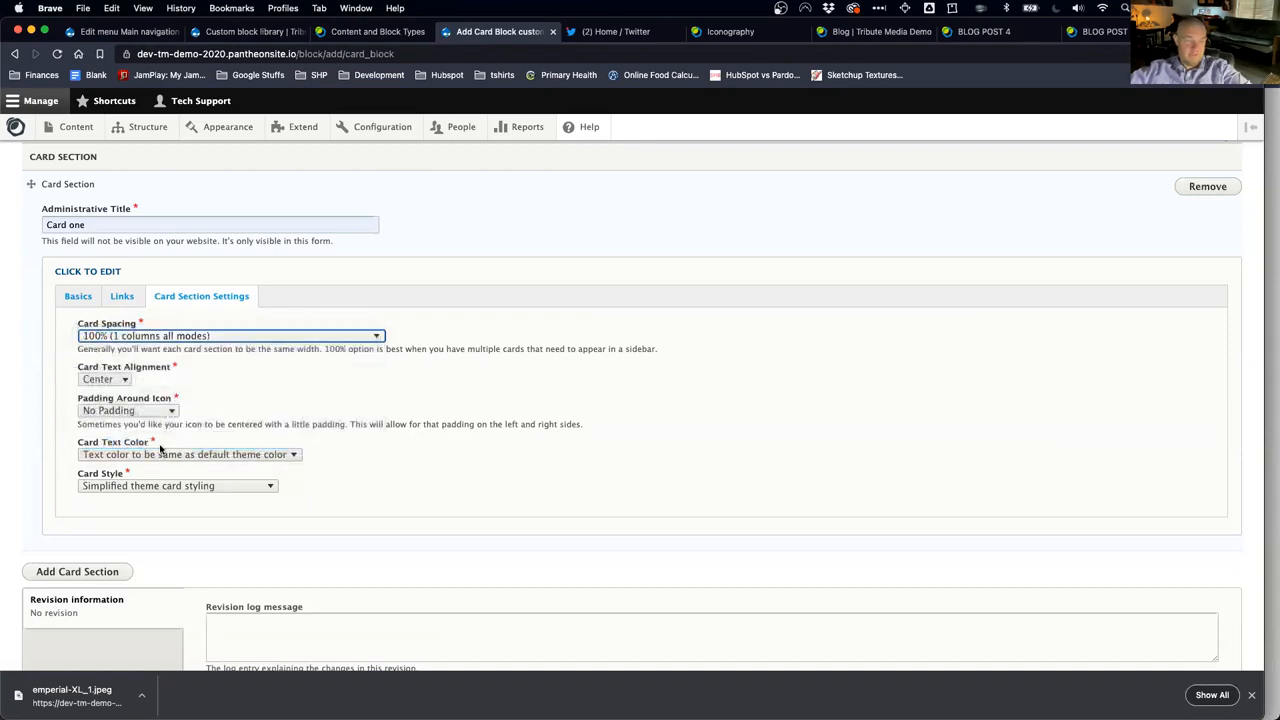
left_click(149, 352)
left_click_drag(274, 351, 632, 351)
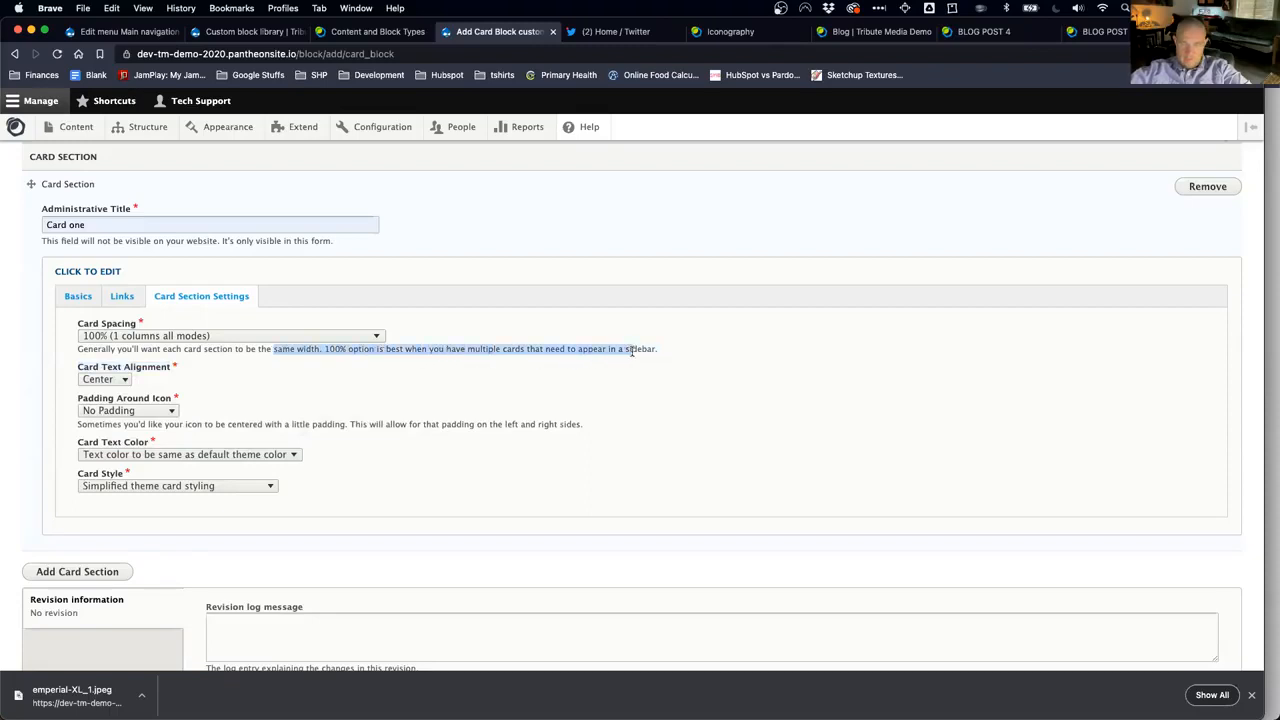
left_click(578, 348)
left_click_drag(342, 348, 657, 350)
left_click(115, 380)
left_click(207, 382)
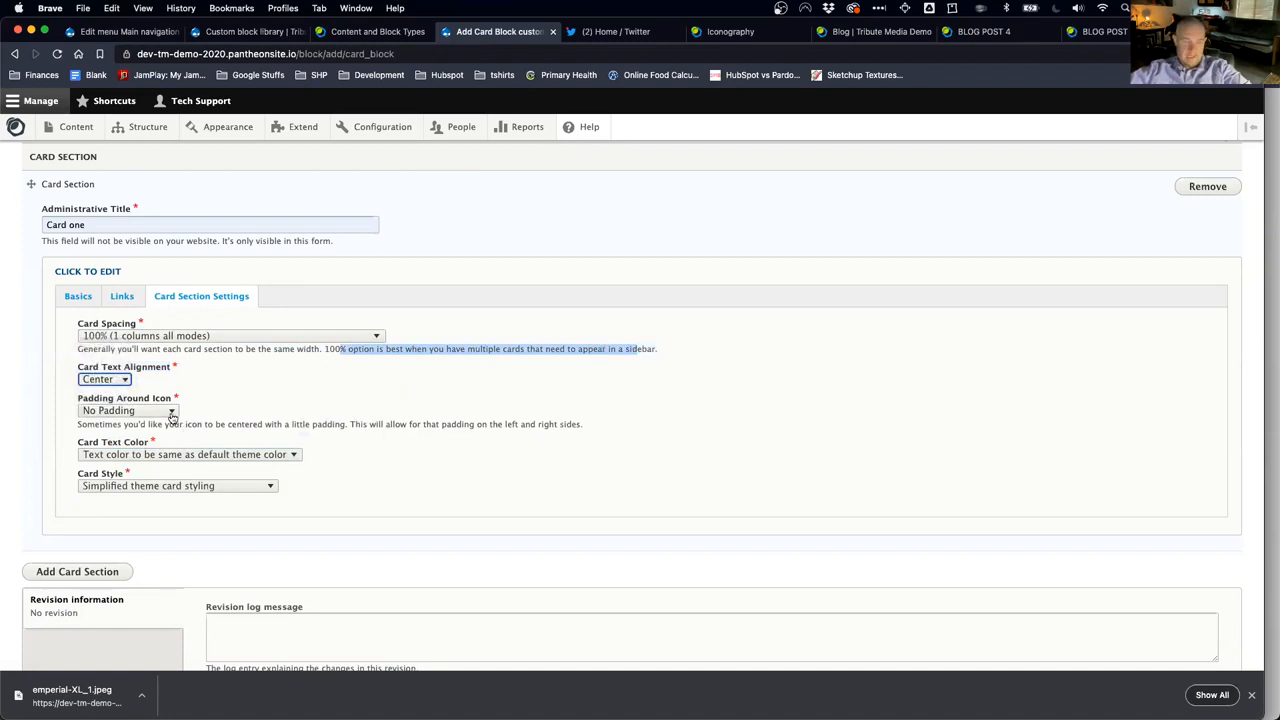
left_click(166, 412)
left_click(237, 404)
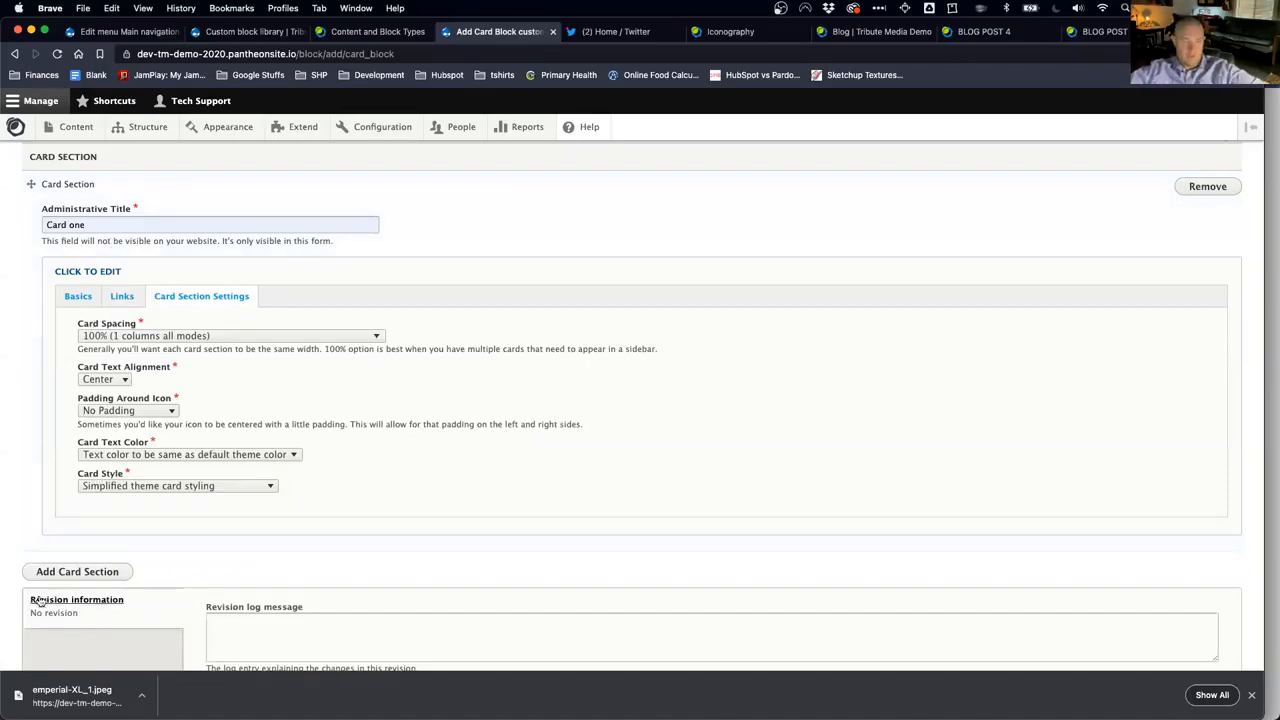
scroll(230, 607, "down", 3)
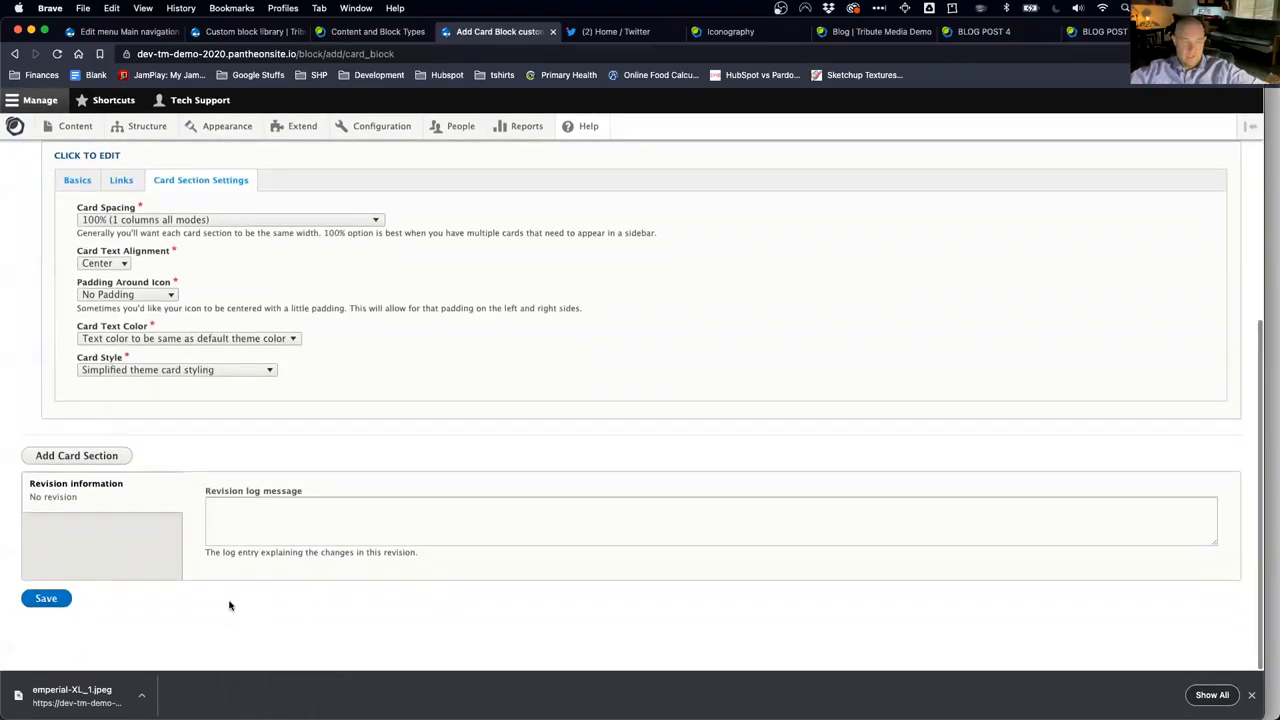
Step: Save Test Block, restrict its visibility to /careers, and place it in the Right Sidebar region
left_click(51, 601)
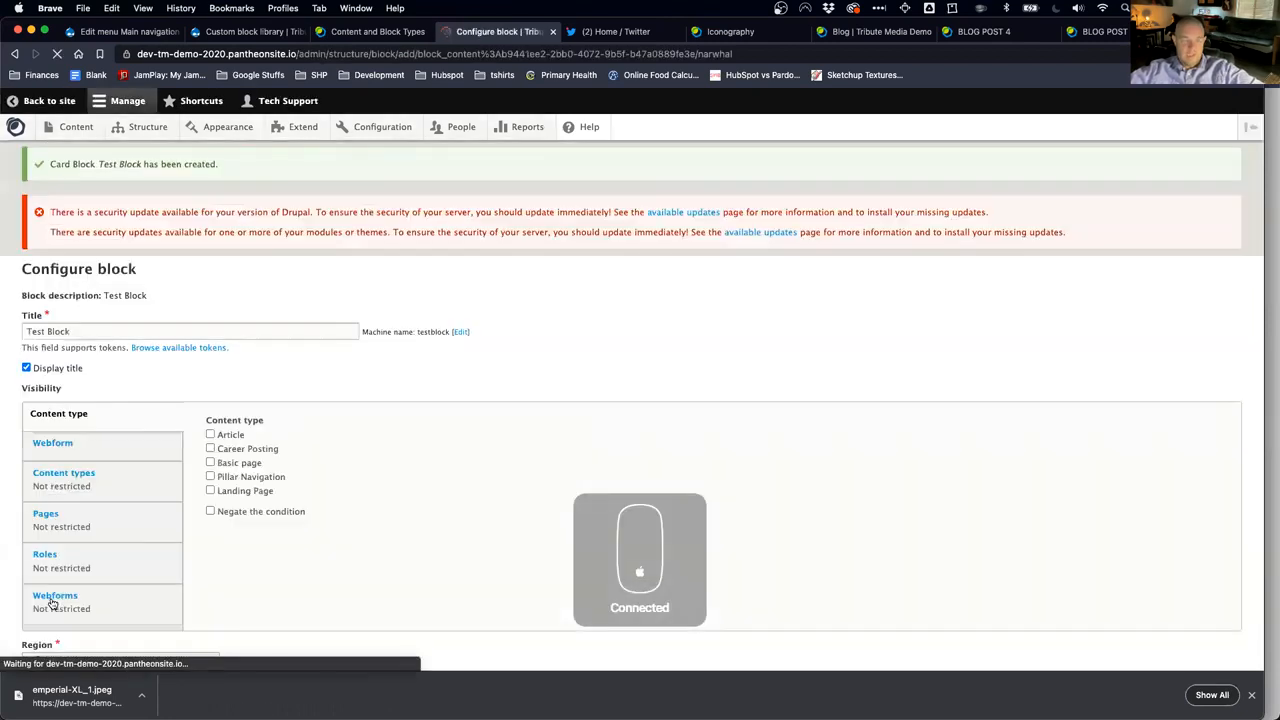
left_click(73, 523)
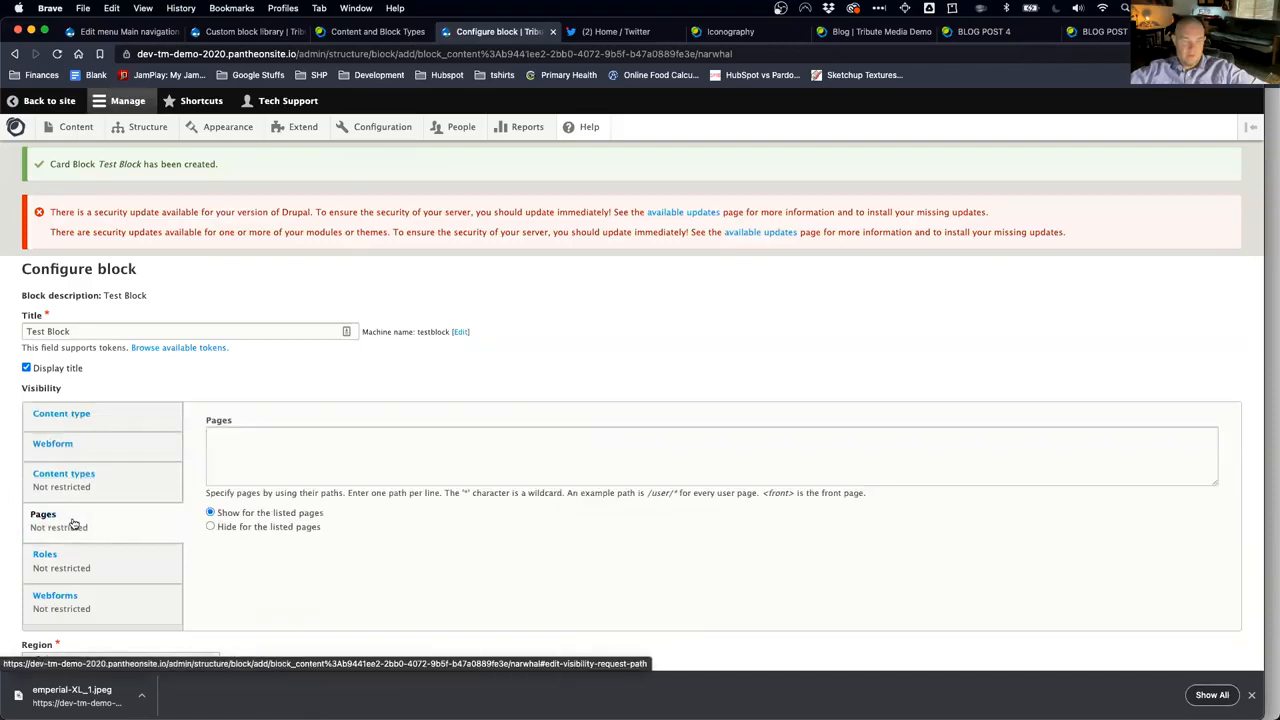
left_click(309, 460)
type("/careers")
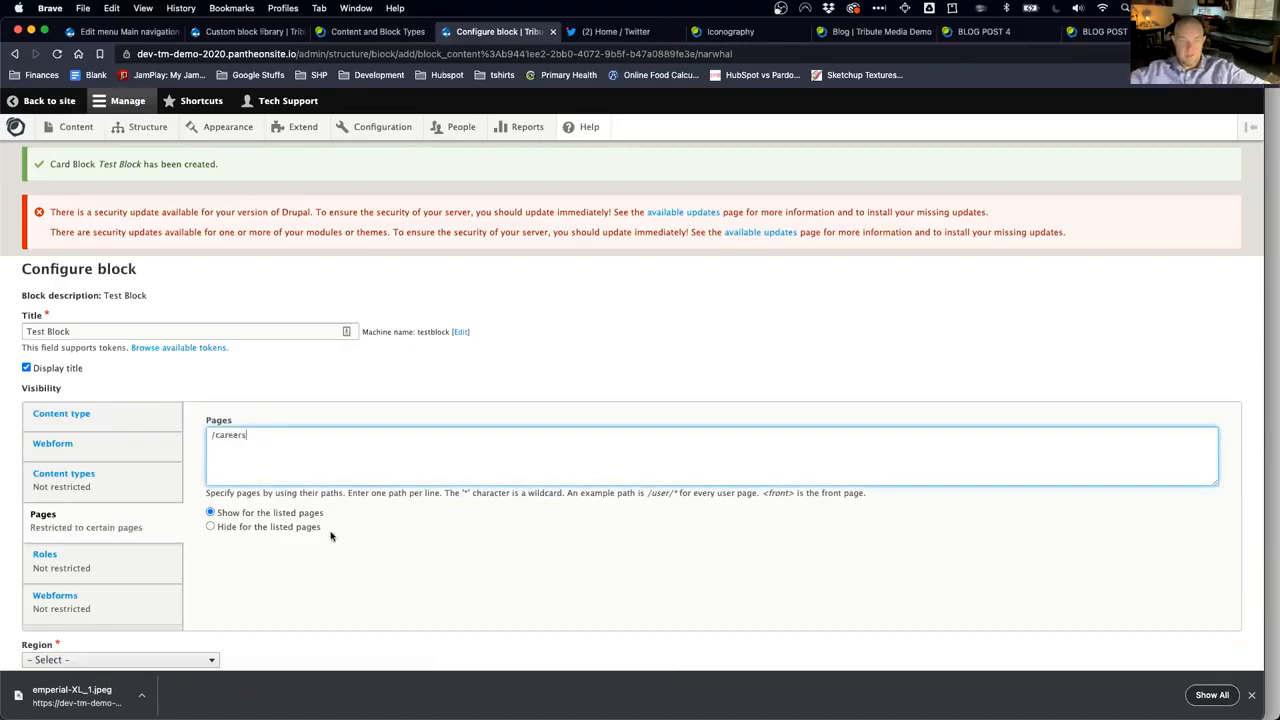
scroll(331, 537, "down", 3)
left_click(160, 507)
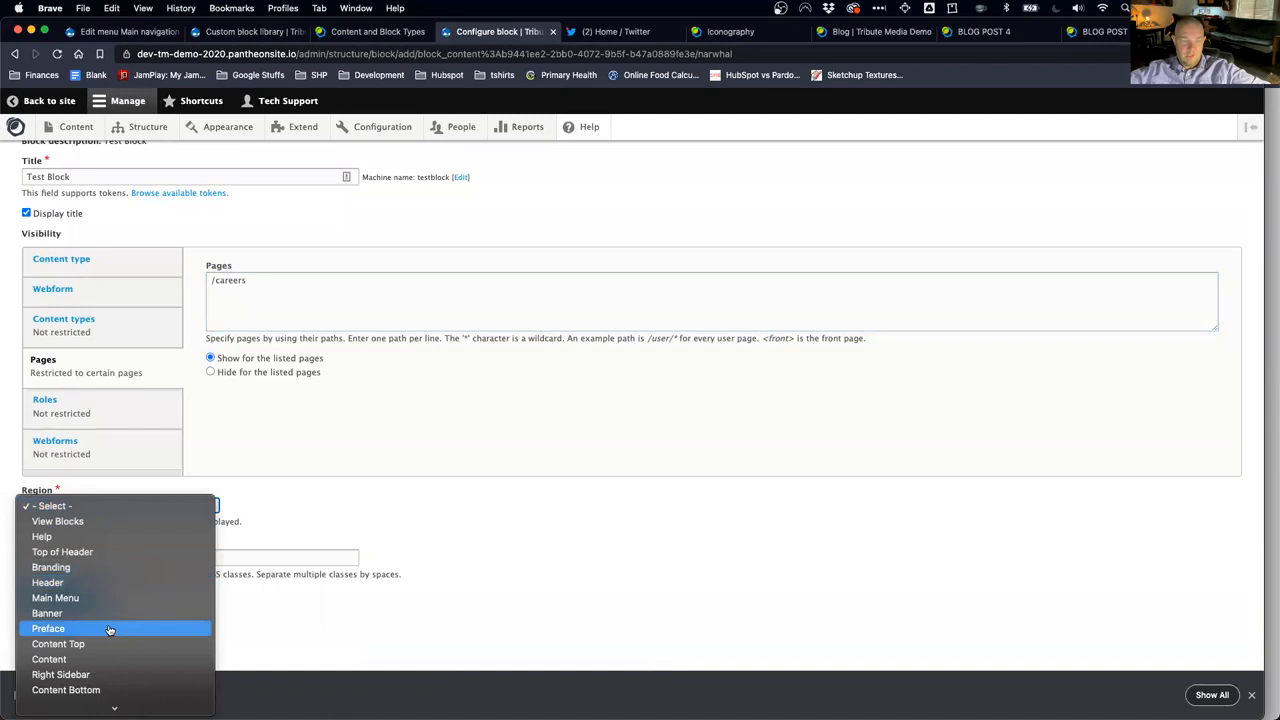
left_click(116, 674)
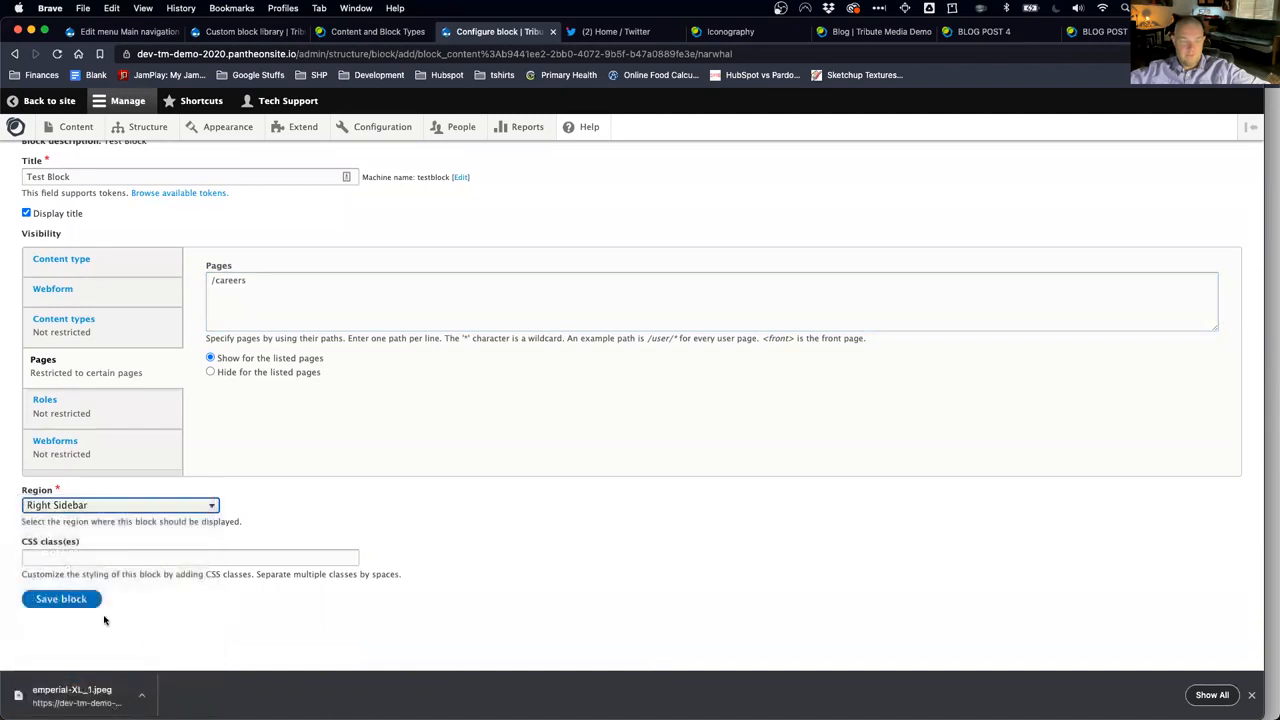
left_click(72, 607)
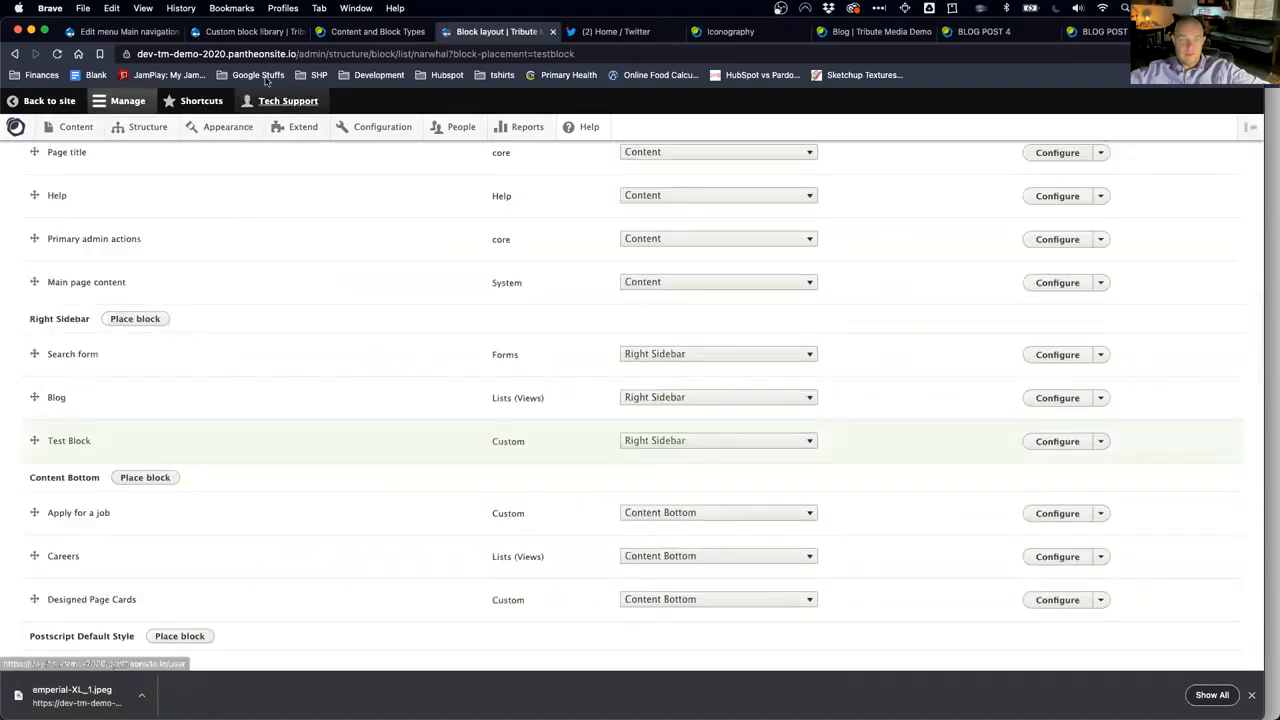
Step: Load the site's /careers page to see the Test Block card in the right sidebar
left_click(297, 56)
left_click(297, 57)
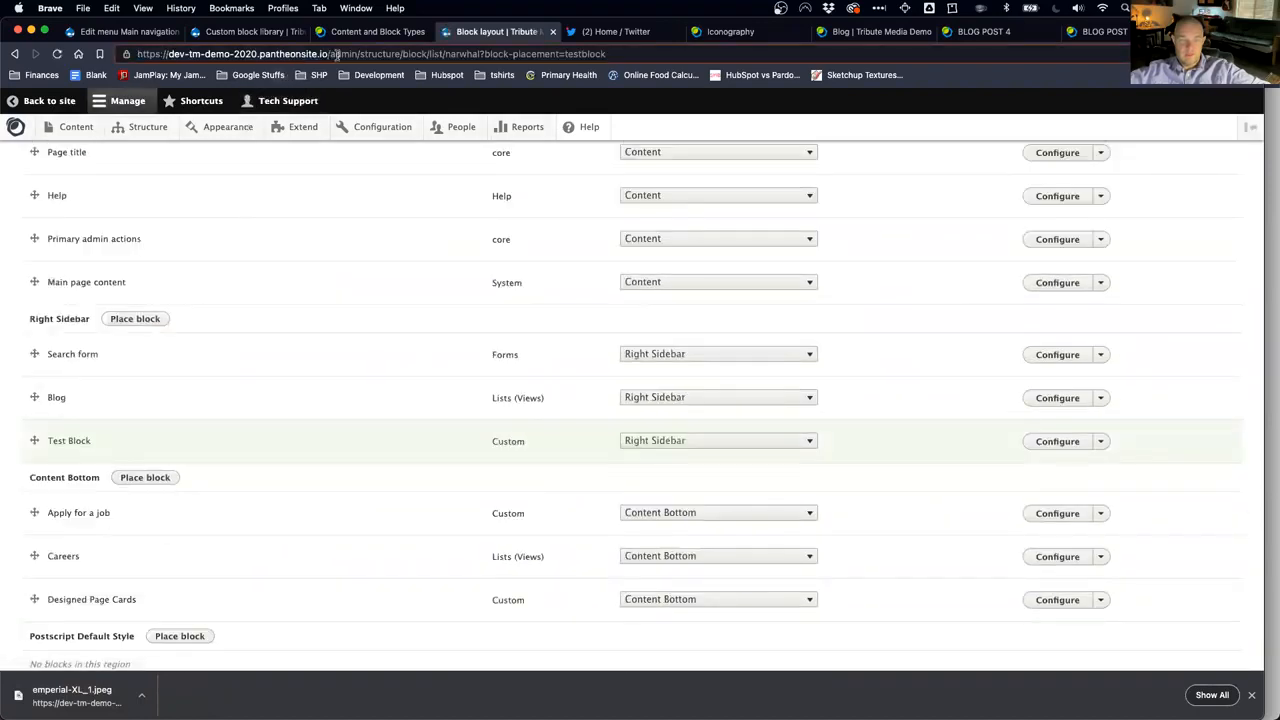
left_click_drag(330, 55, 345, 100)
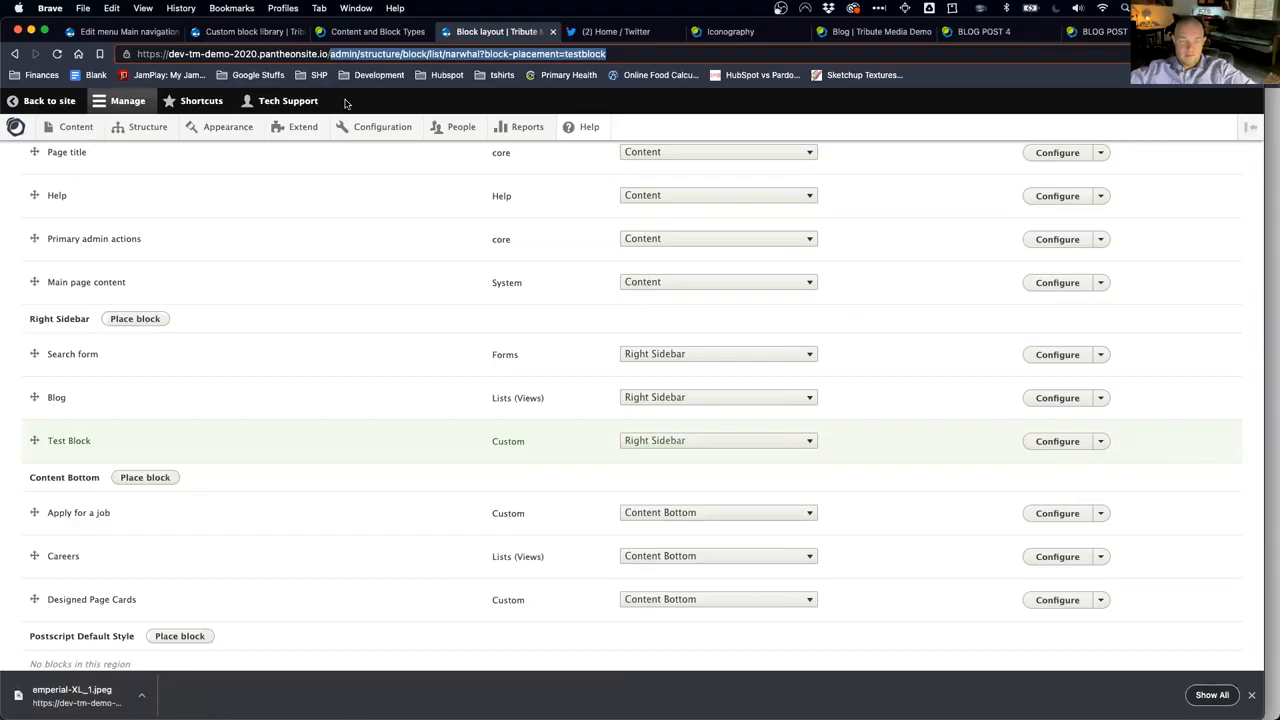
type("/career")
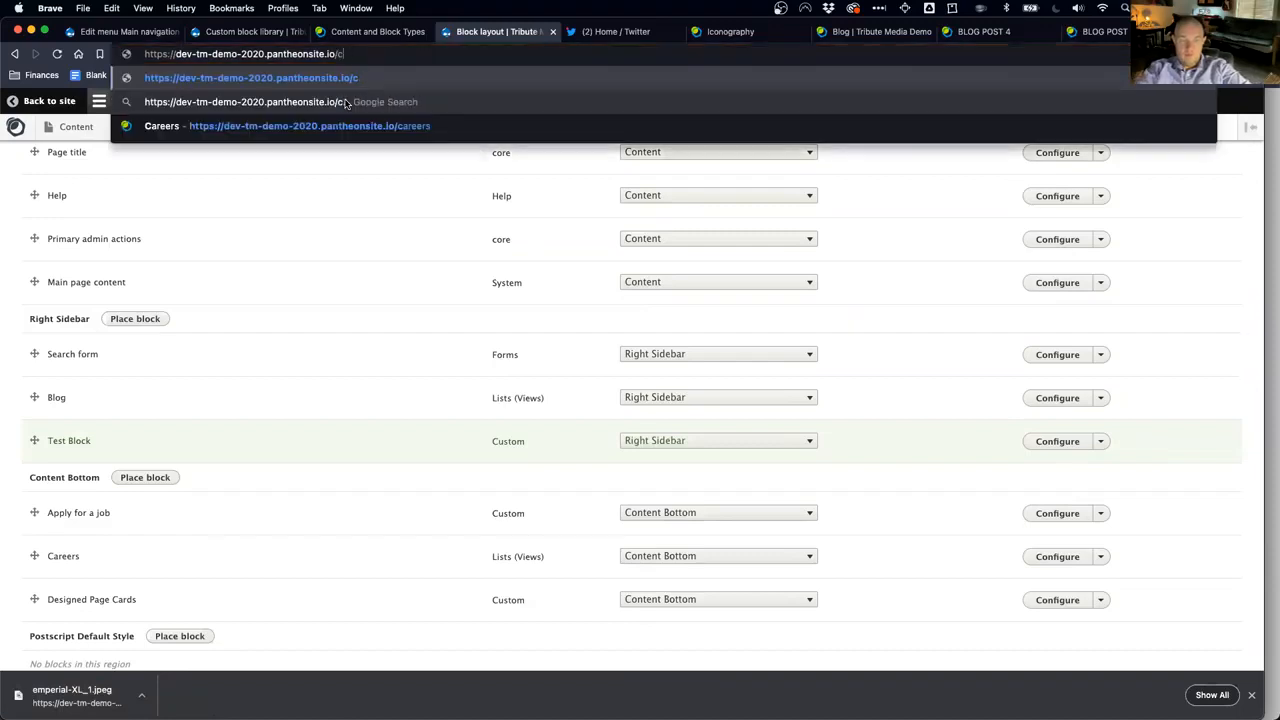
type("s")
key("Return")
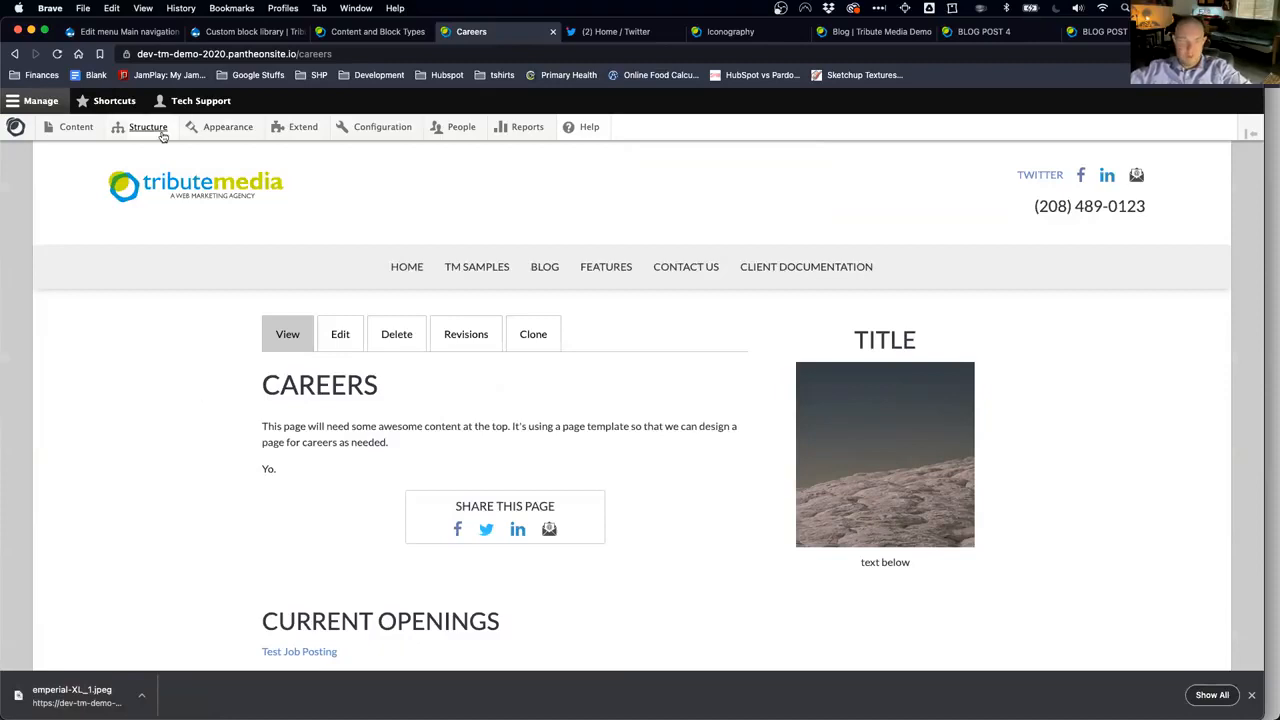
mouse_move(163, 135)
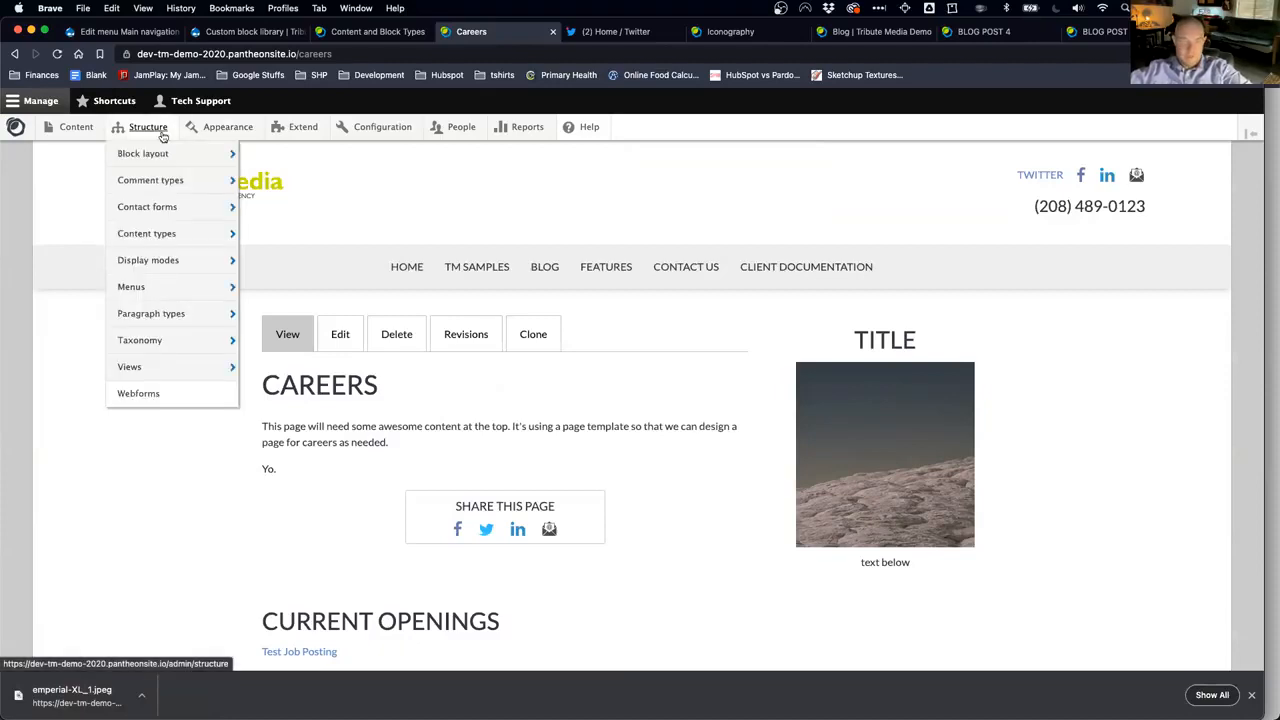
Step: Open the Contact webform's Build view, inspect the First Name element, then view the form at /form/contact
left_click(152, 394)
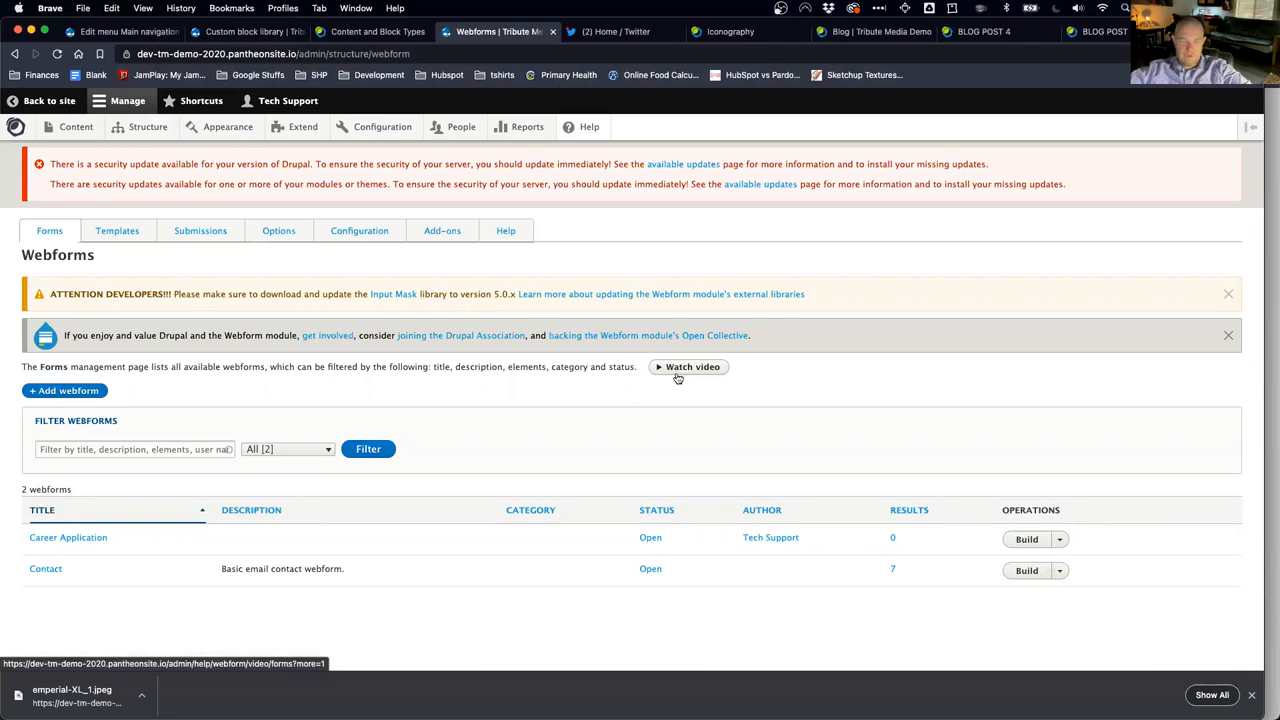
left_click(1027, 575)
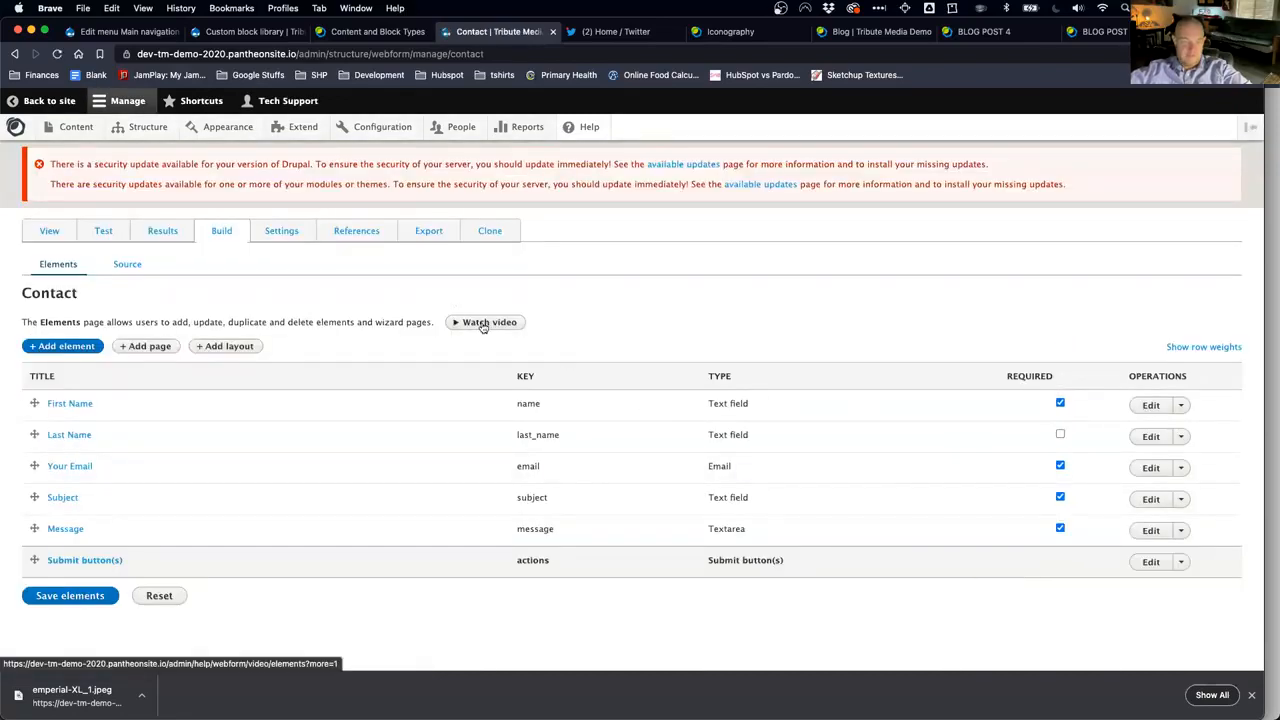
left_click(82, 408)
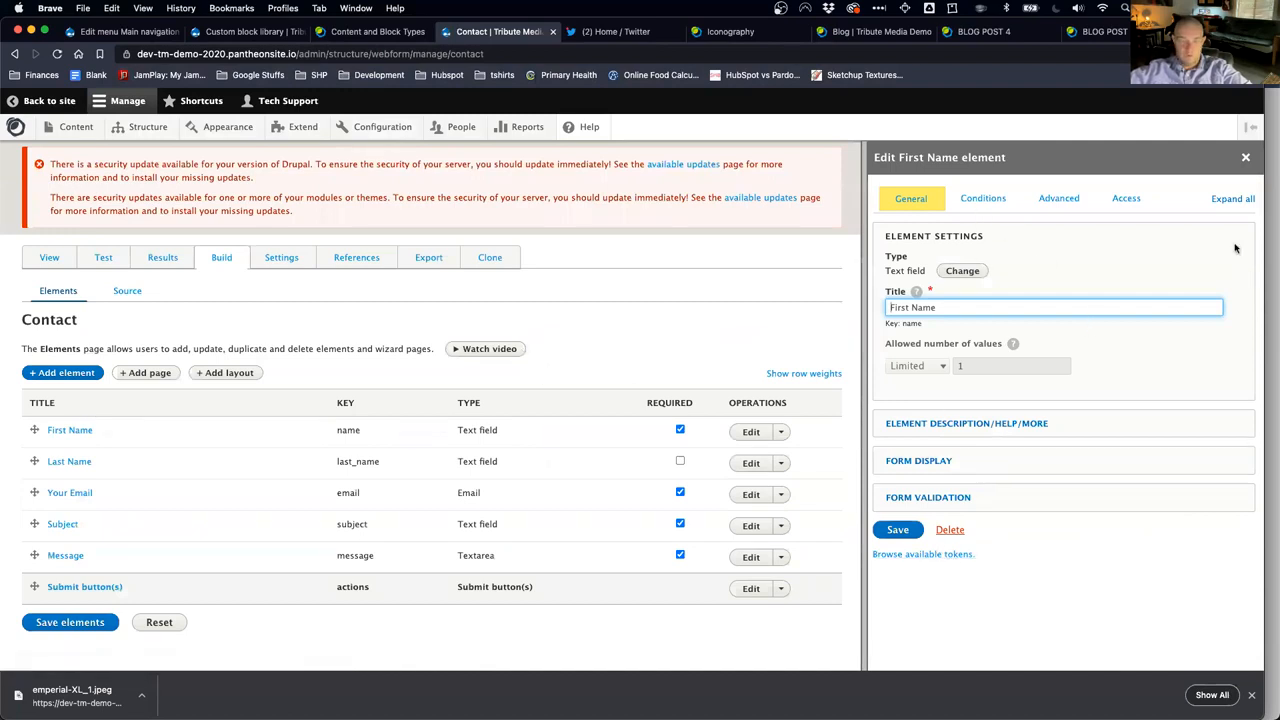
left_click(1246, 158)
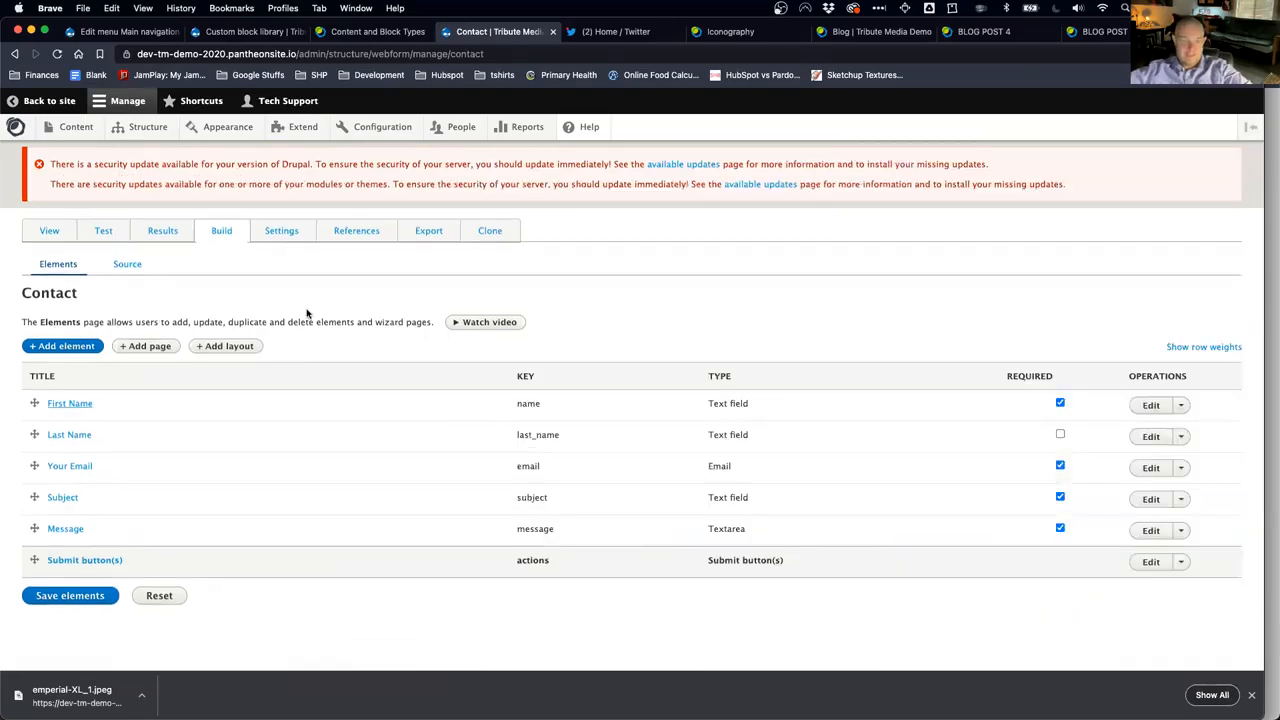
left_click(58, 240)
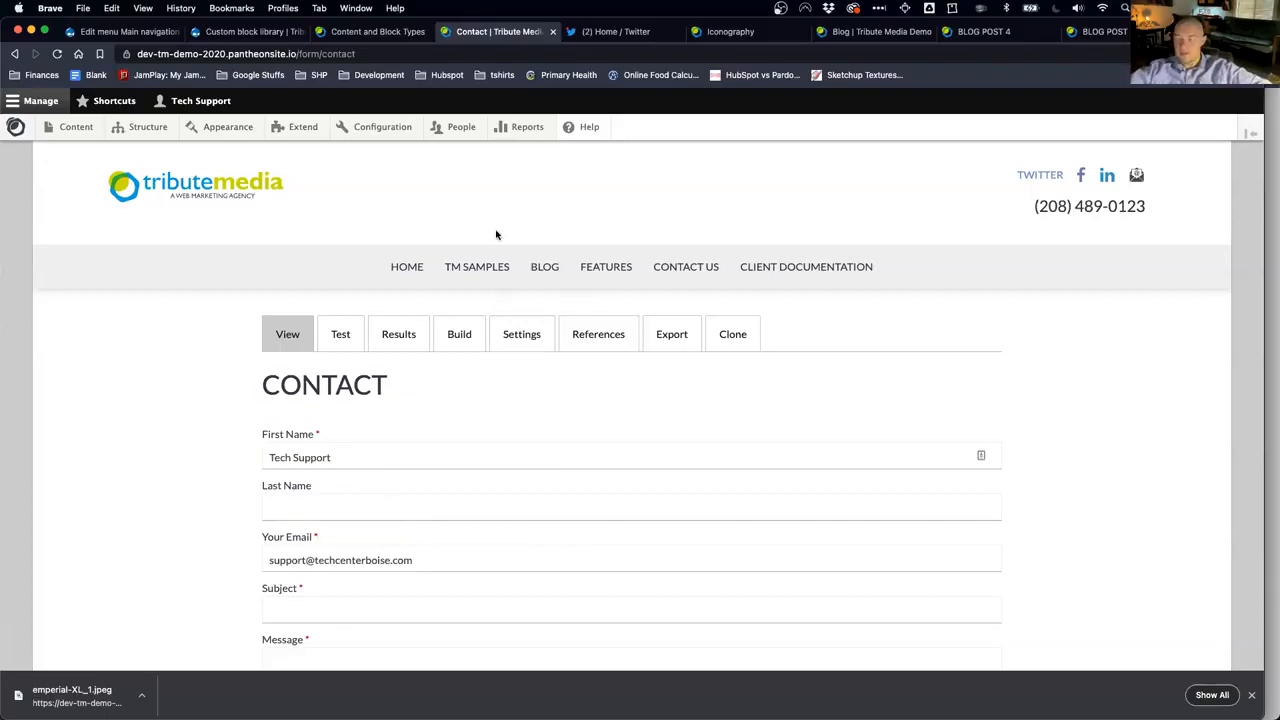
Step: Open tributemedia.com/support in a new browser tab
key("super+t")
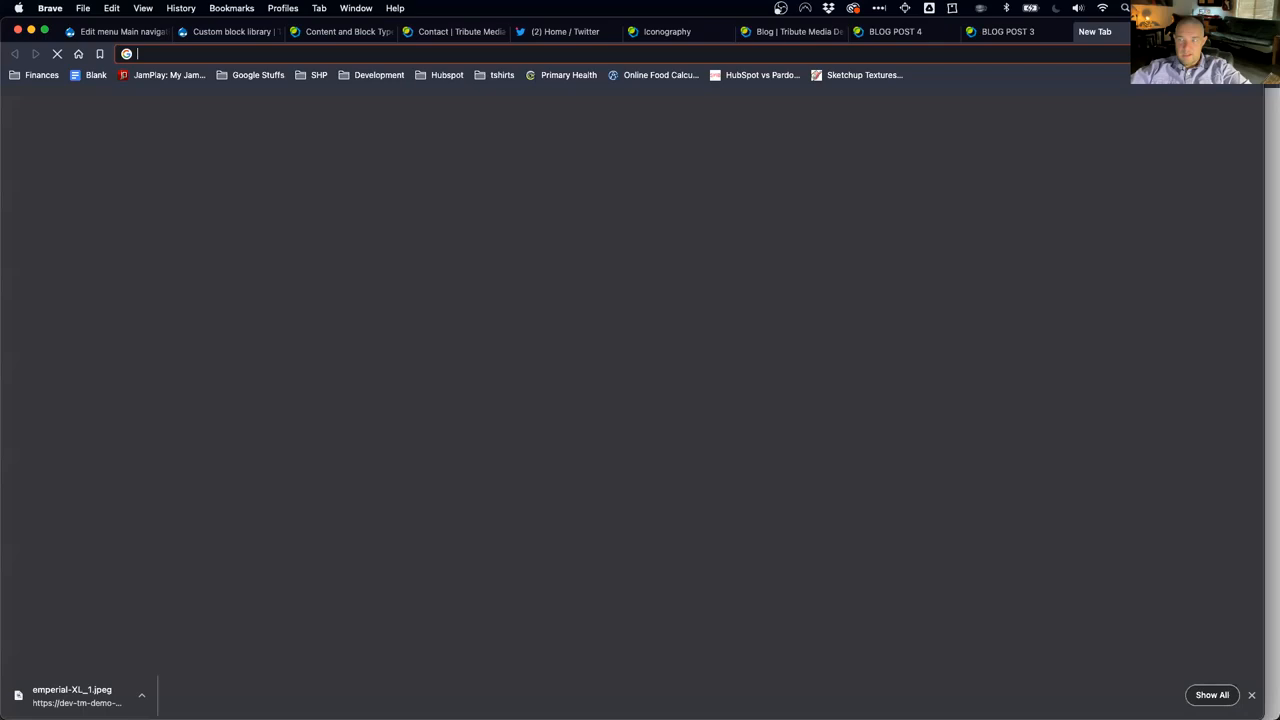
type("tributemedia.com")
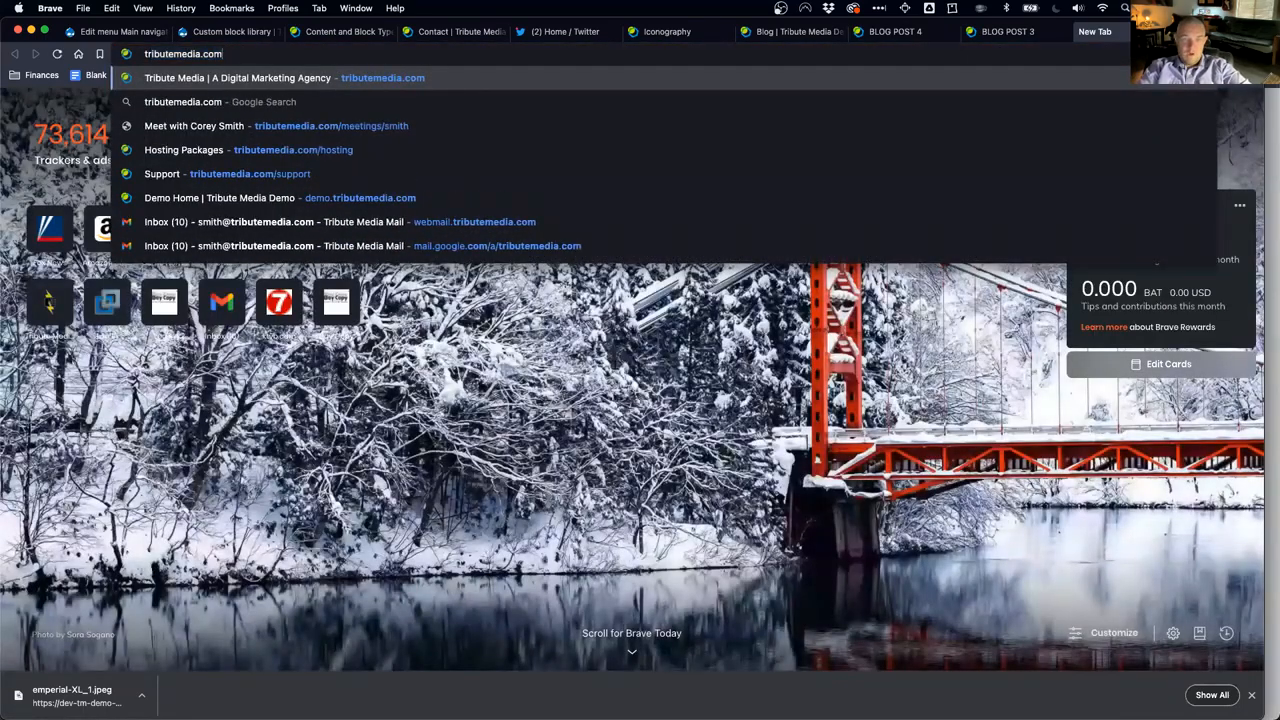
key("Return")
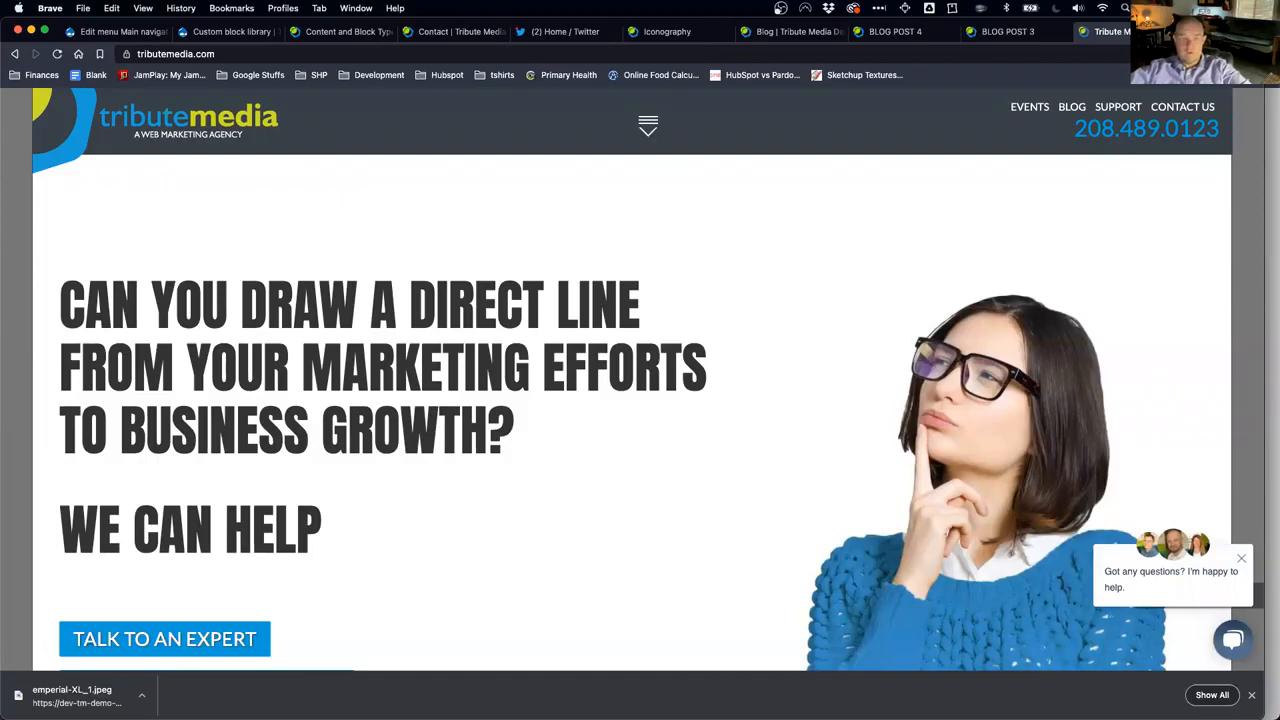
left_click(229, 57)
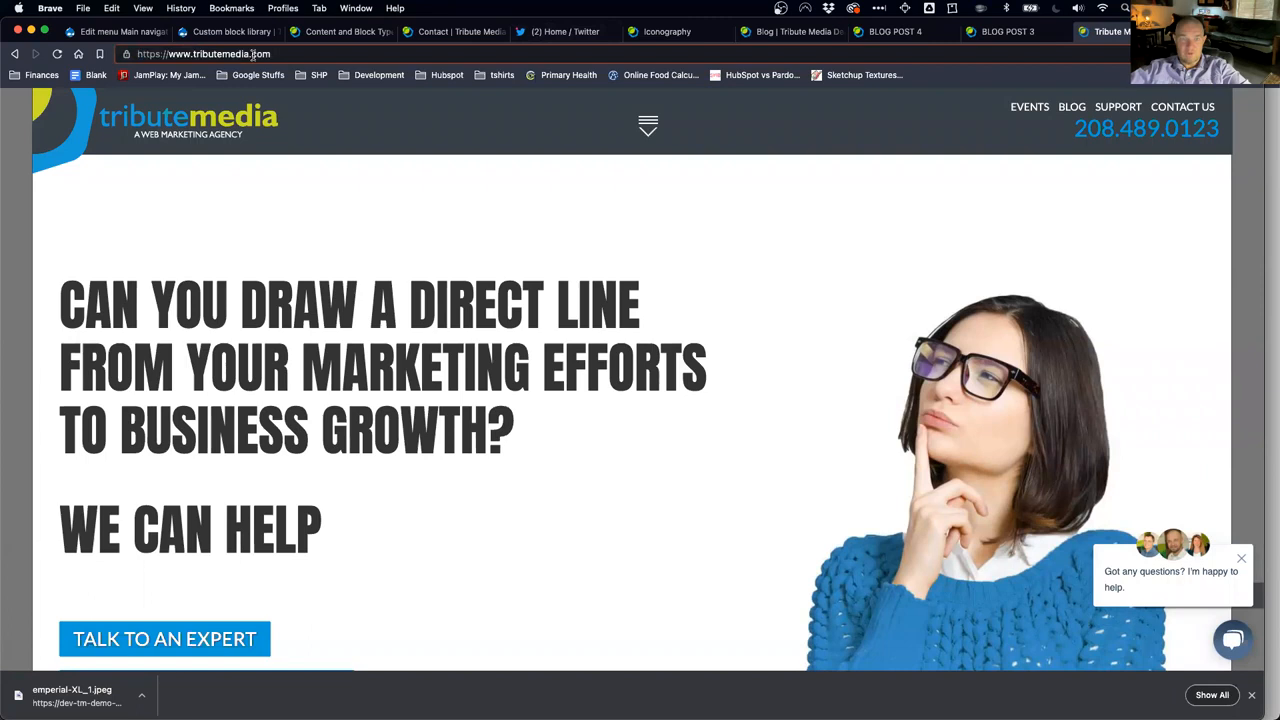
type("/")
type("support")
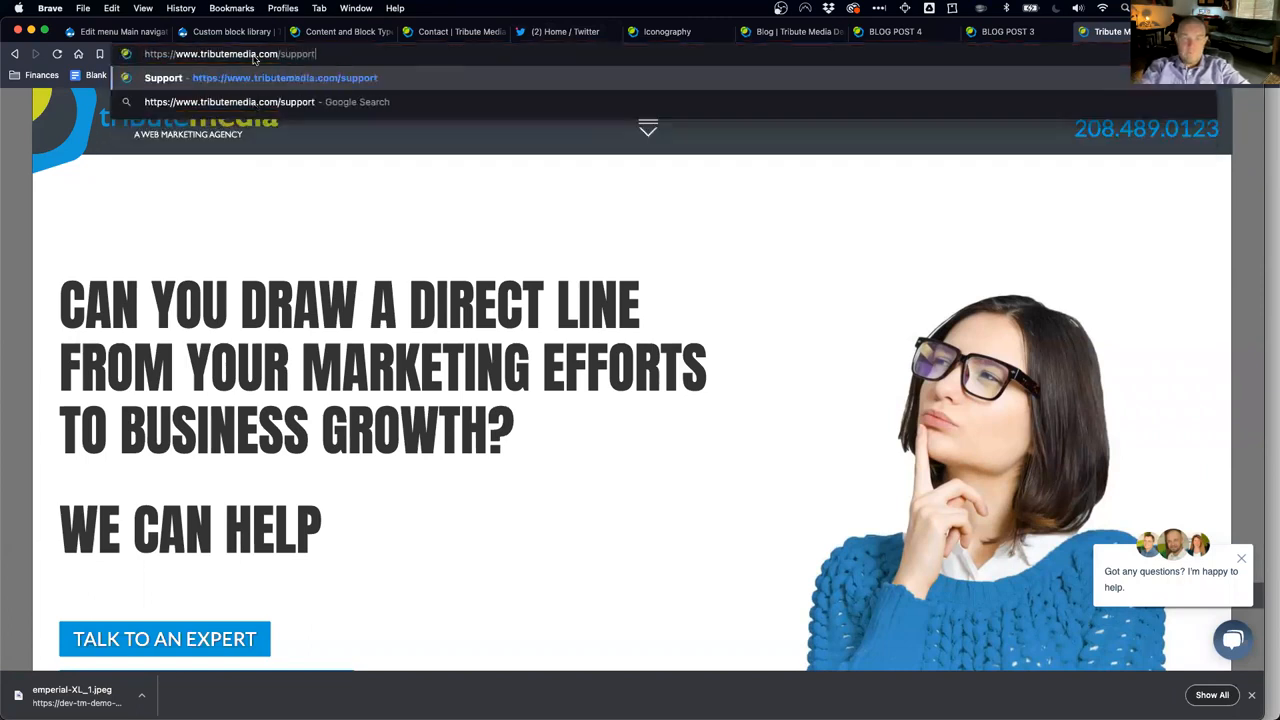
key("Return")
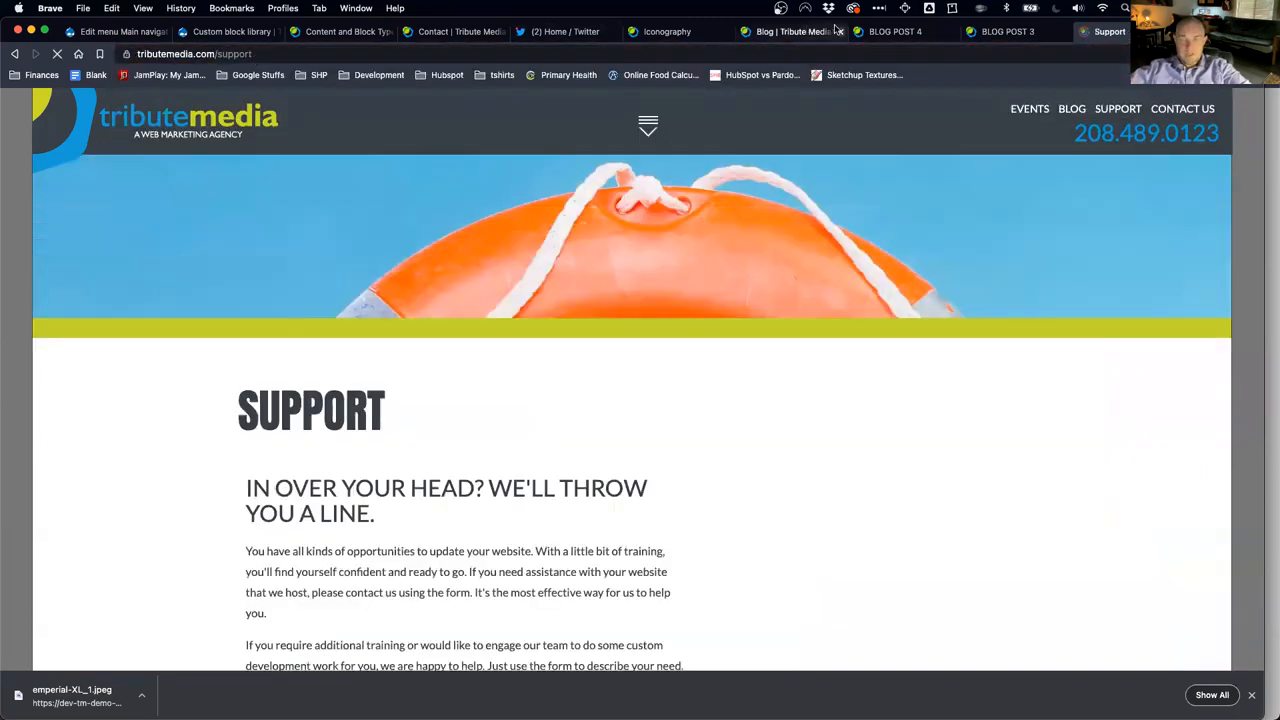
Step: Load convergomarketing.com in another new tab
key("super+t")
type("con")
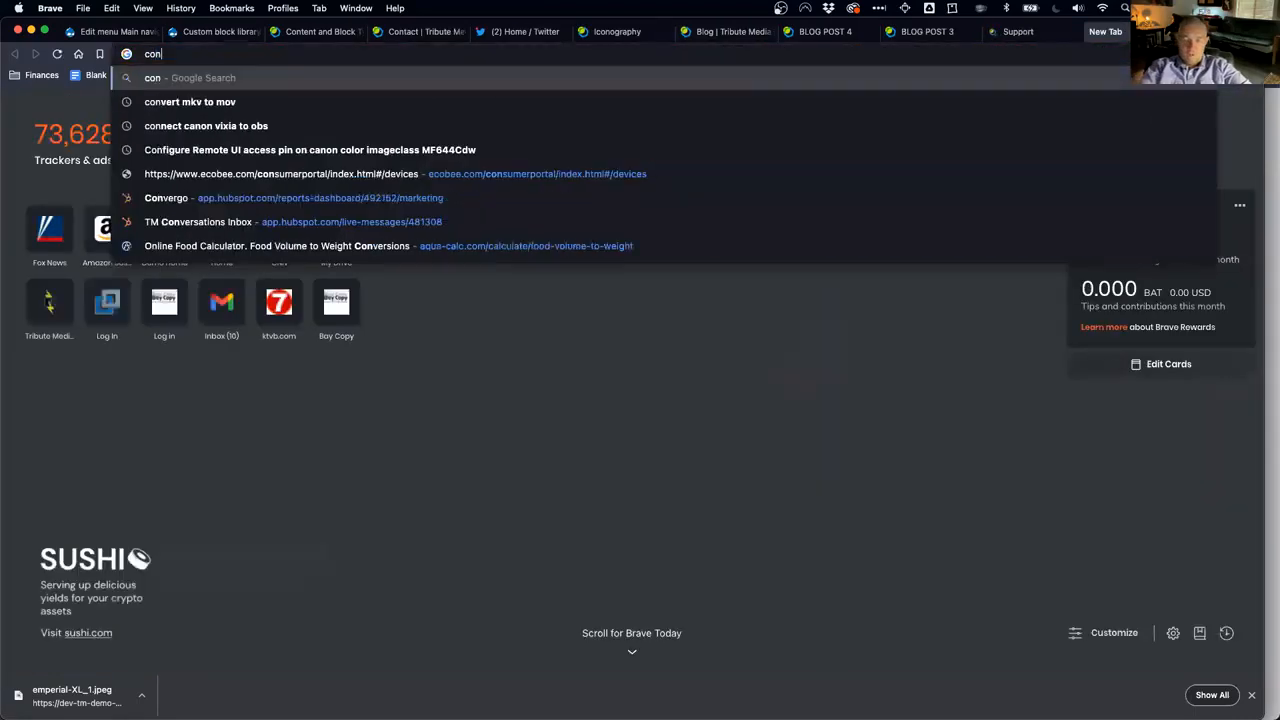
type("vergo.")
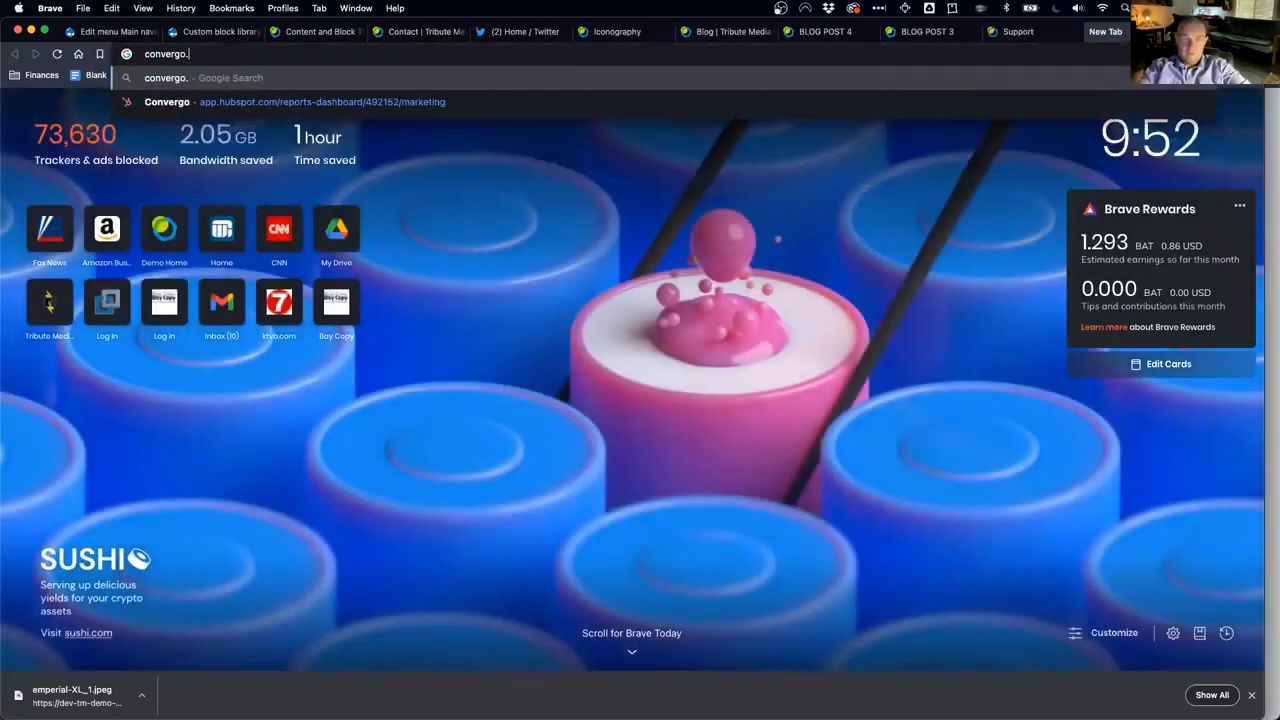
key("BackSpace")
type("marketing.com")
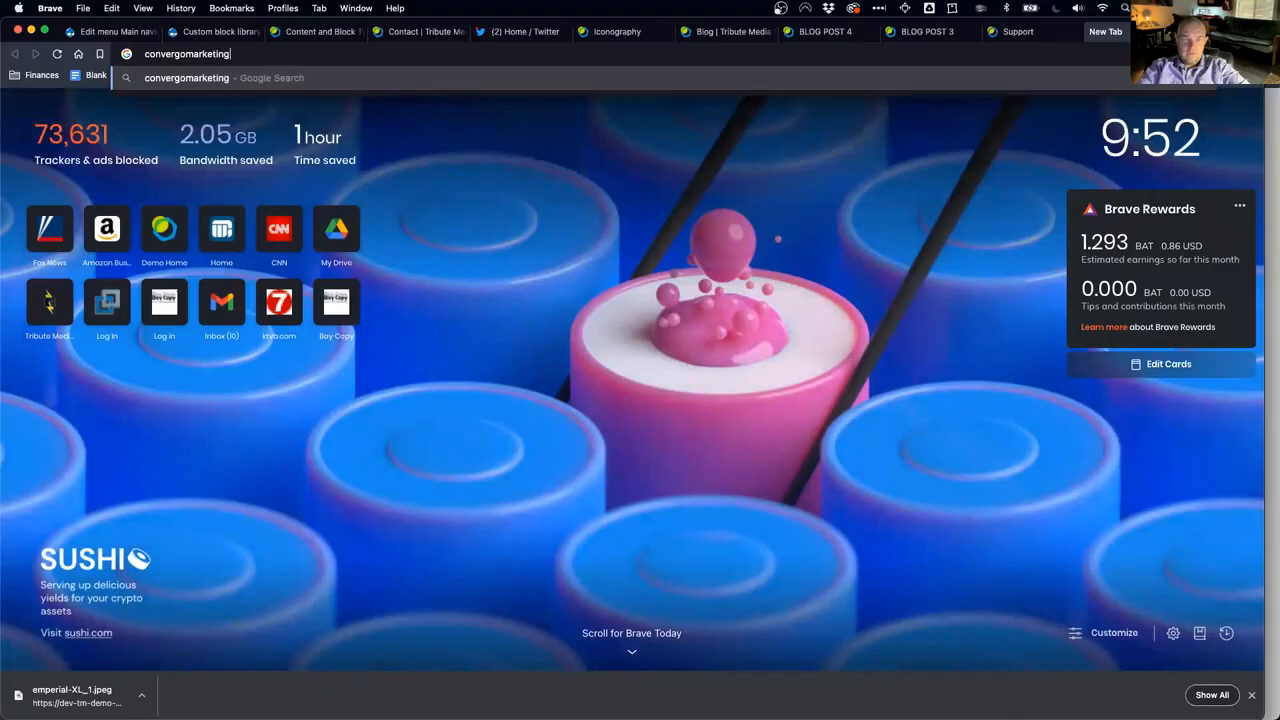
key("Return")
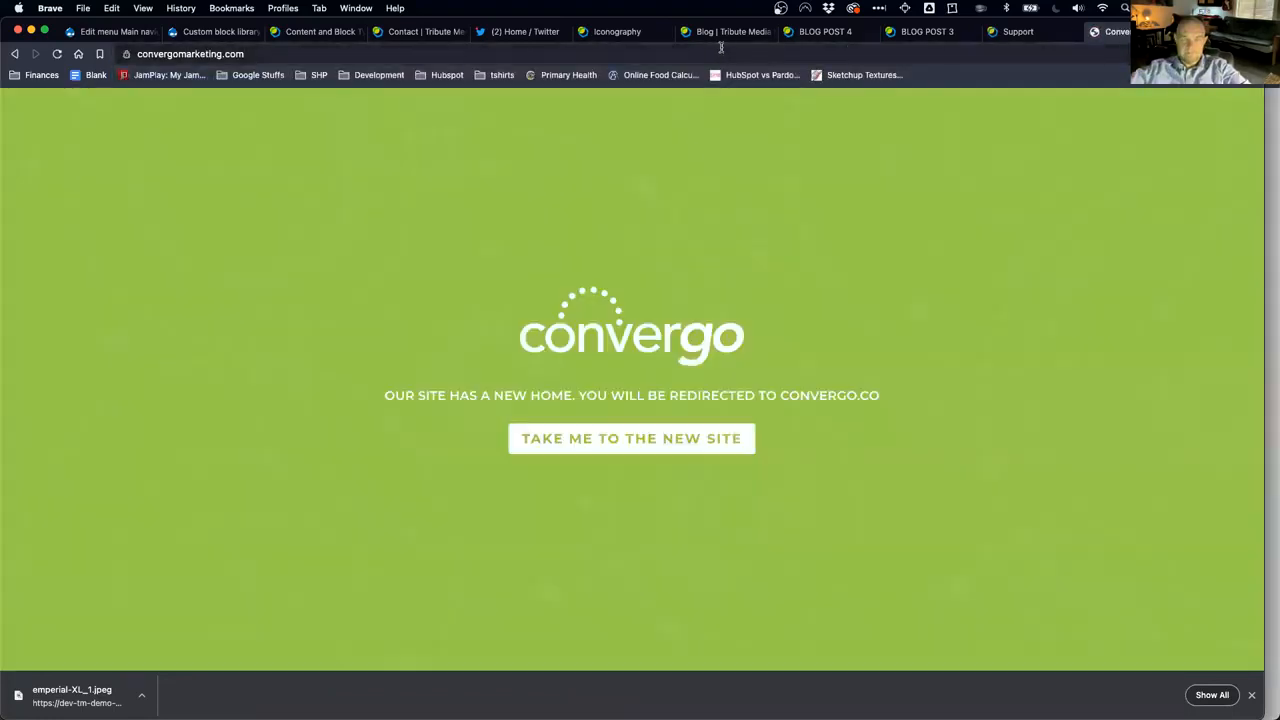
Step: Follow the redirect to convergo.co, open its Support page, and compare it with Tribute Media's support tab
left_click(661, 444)
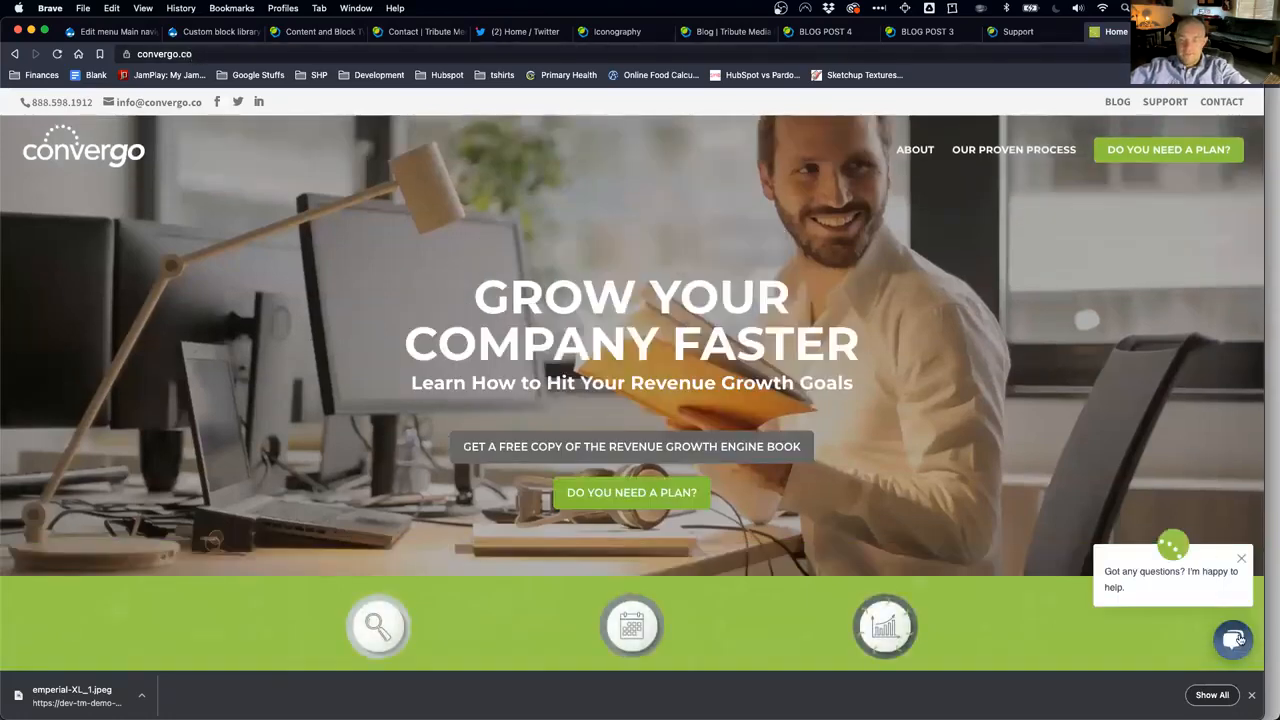
left_click(1164, 104)
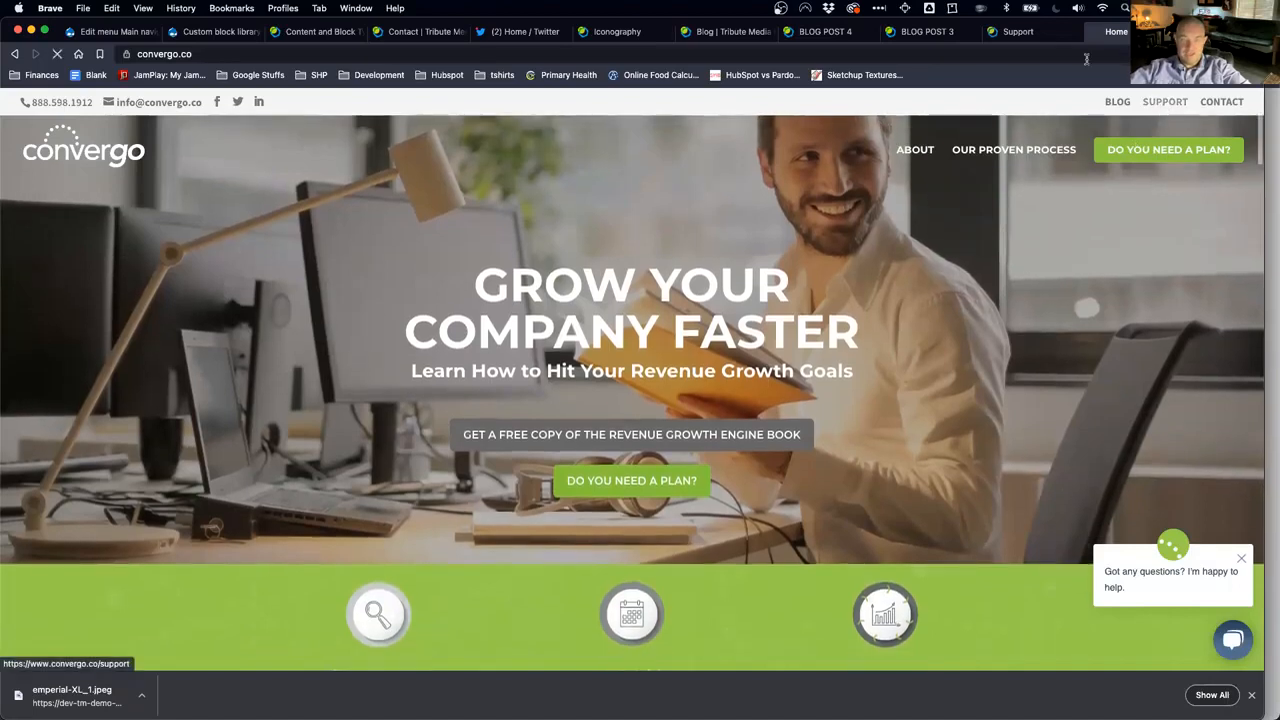
left_click(1034, 32)
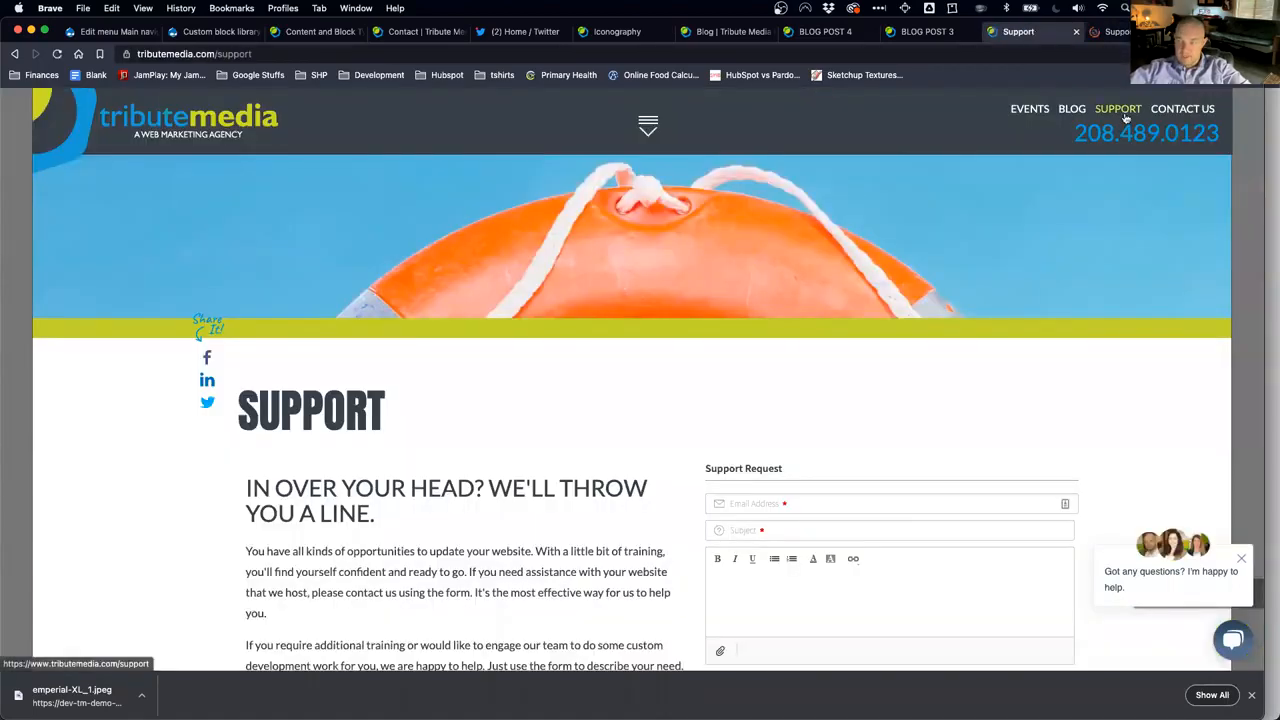
double_click(232, 55)
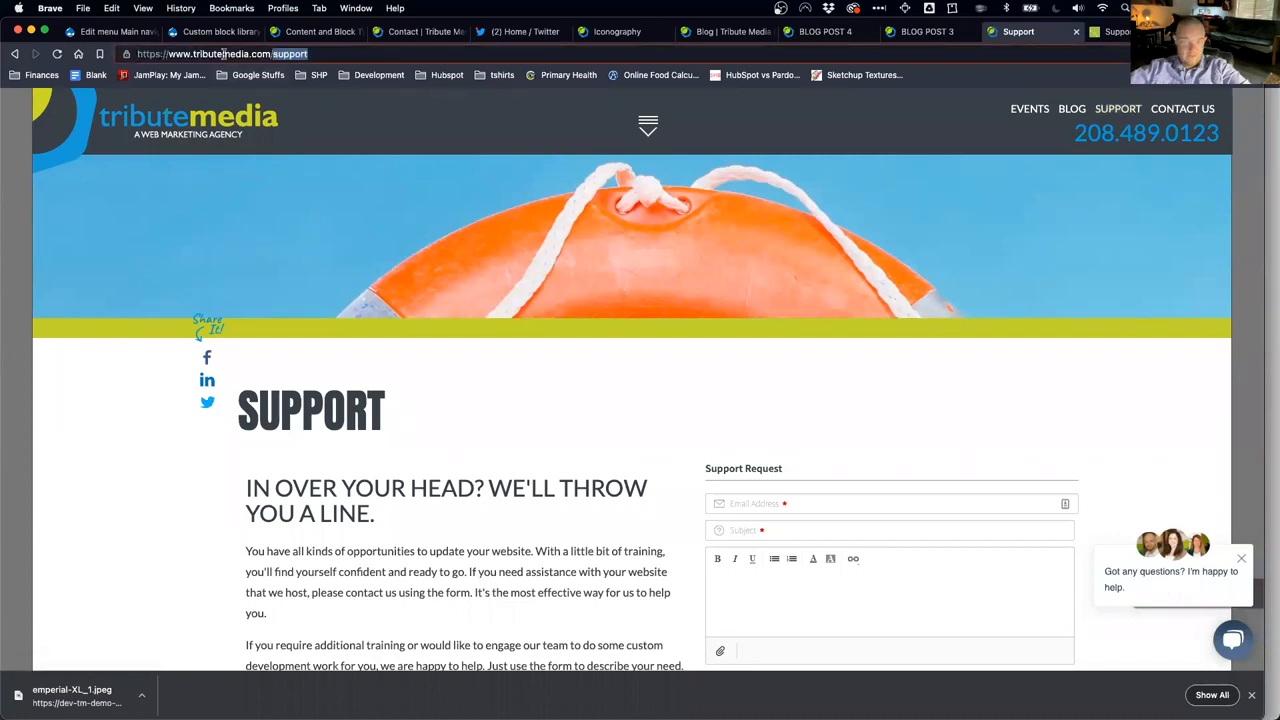
left_click(1112, 40)
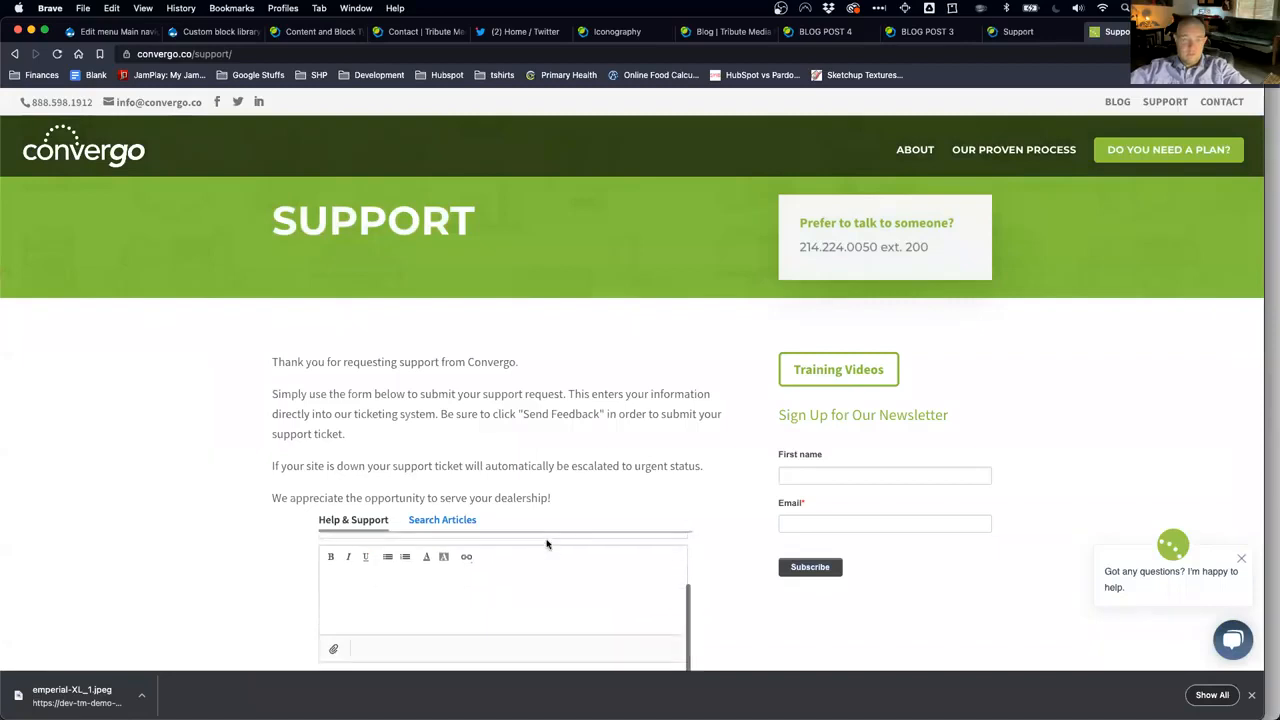
scroll(228, 531, "down", 3)
scroll(228, 531, "up", 3)
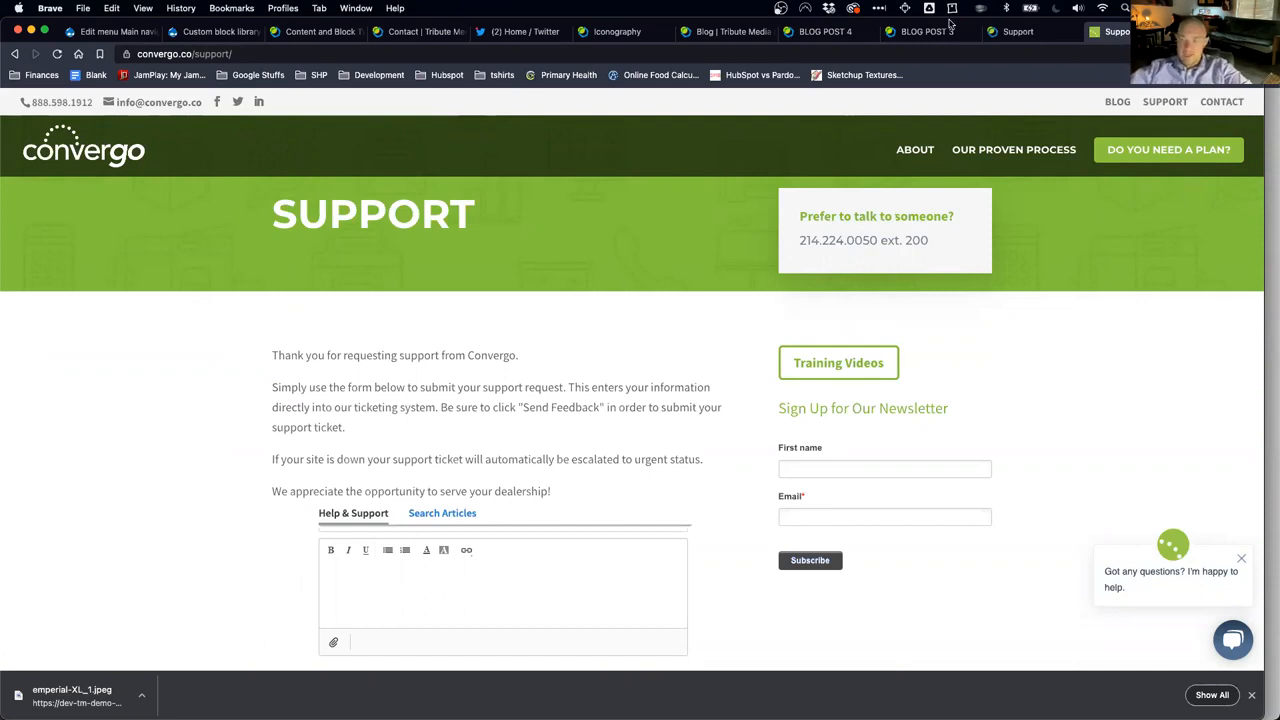
left_click(1034, 33)
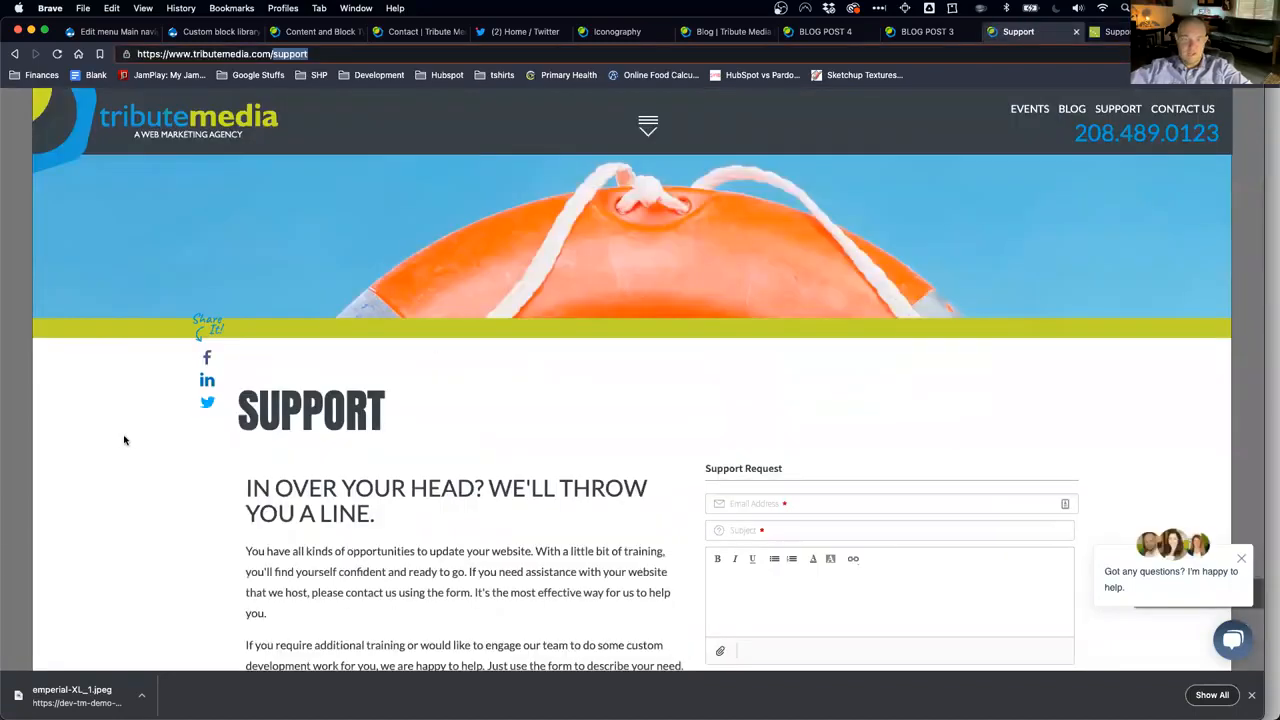
scroll(74, 464, "down", 9)
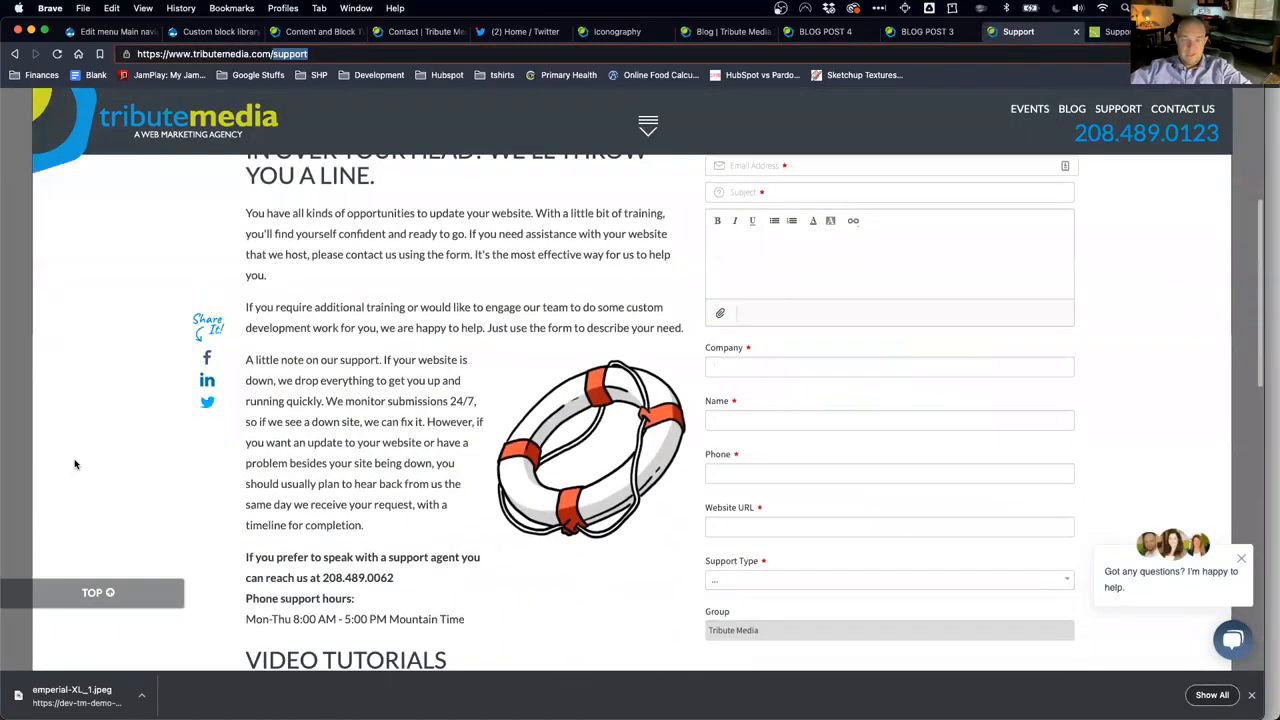
scroll(74, 464, "down", 3)
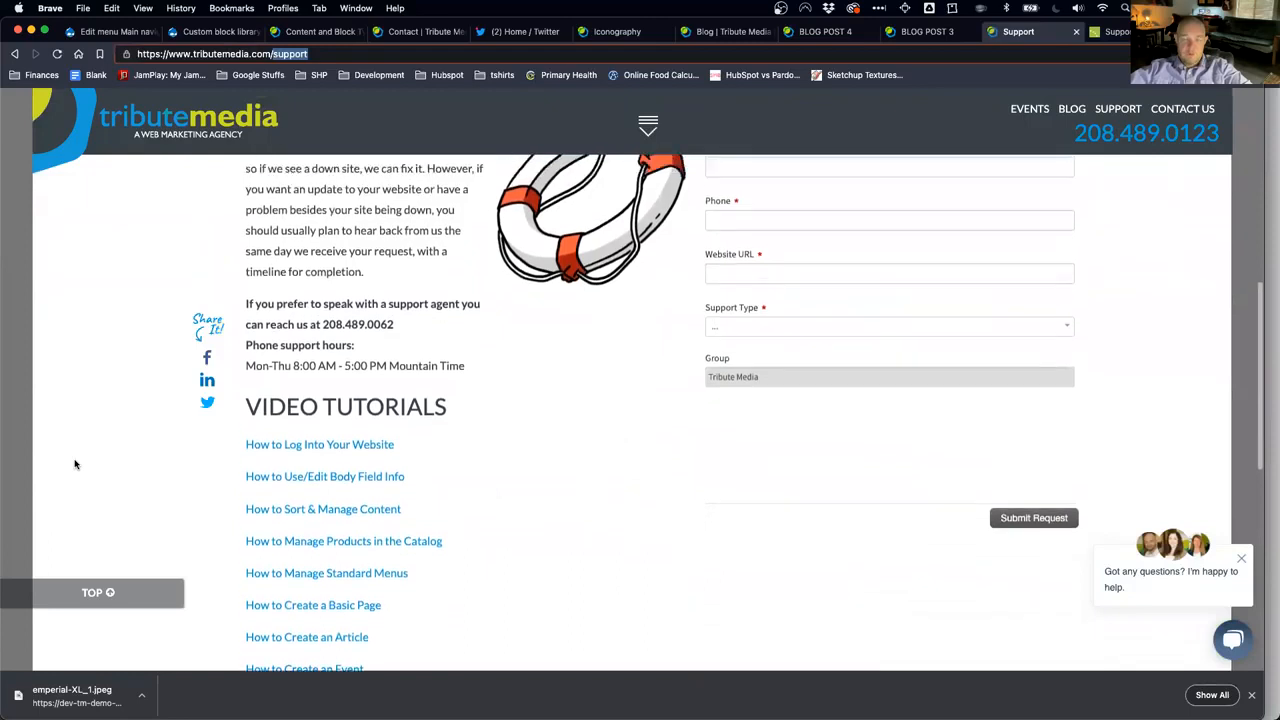
scroll(74, 464, "up", 5)
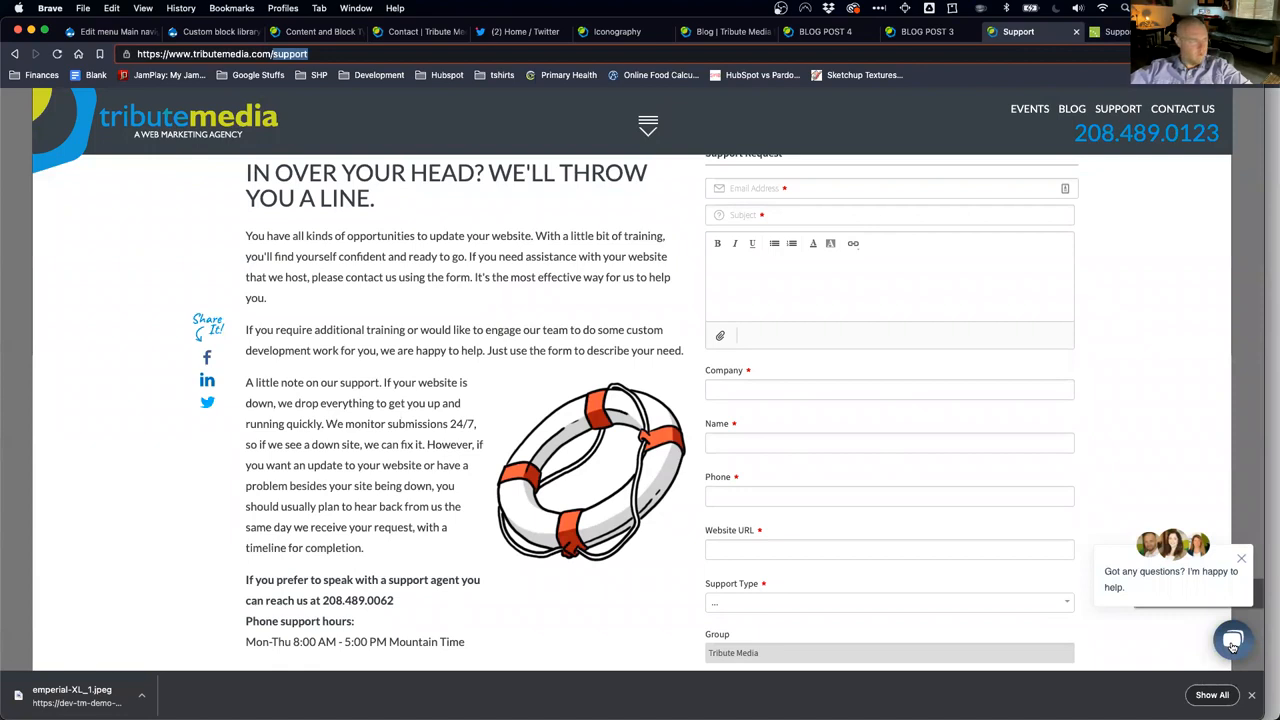
left_click(1232, 643)
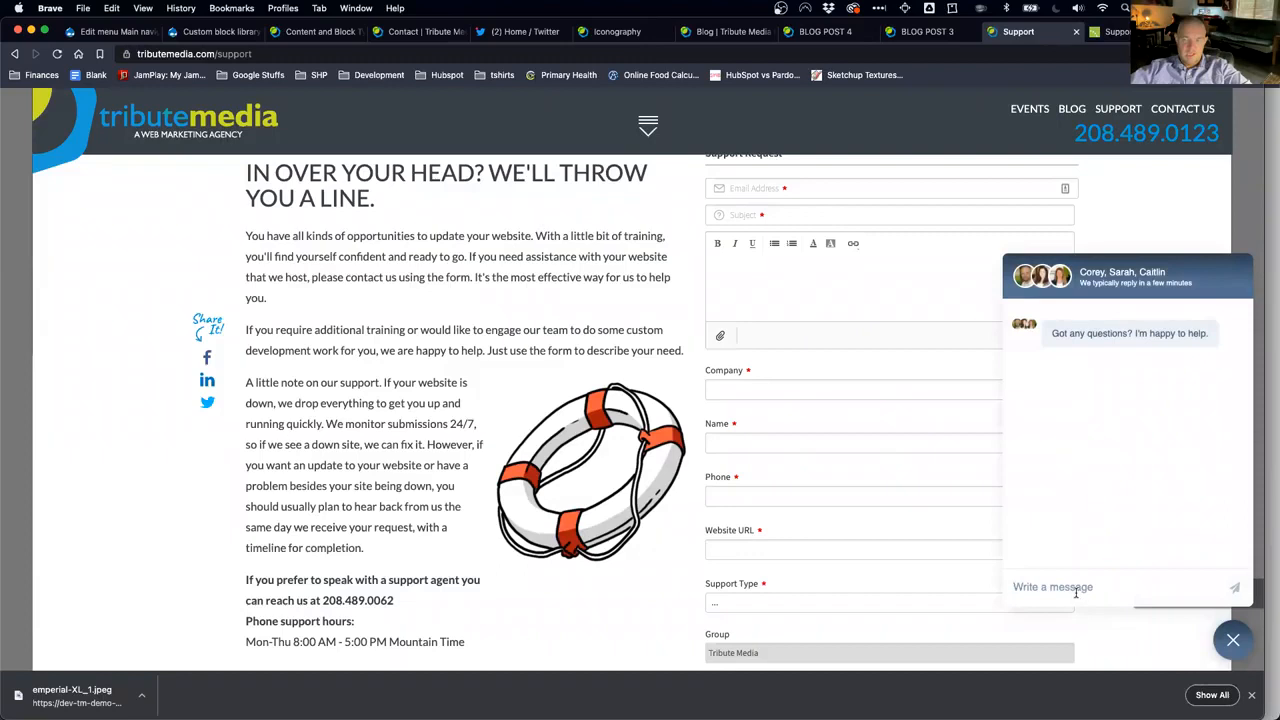
left_click(1120, 587)
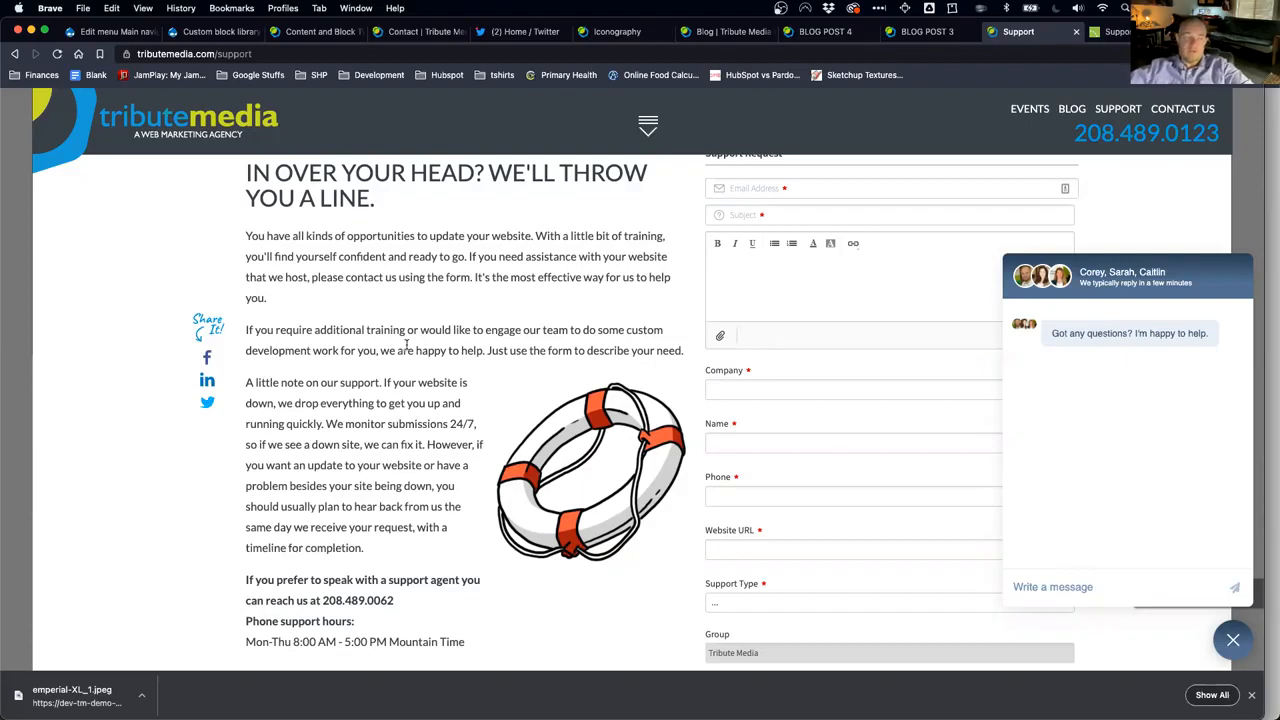
left_click(1231, 640)
scroll(874, 298, "up", 3)
scroll(874, 298, "down", 2)
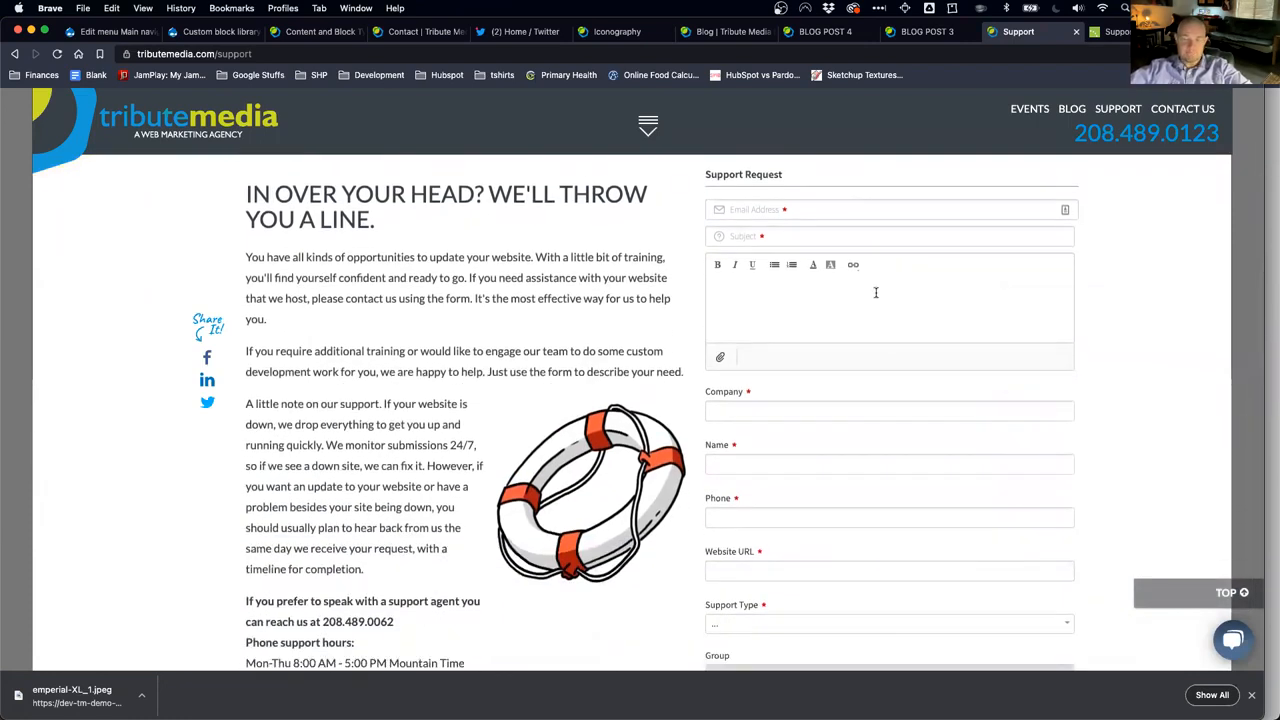
Step: Open the Support Type dropdown, listing Broken Links / Images through Website Down (Not Working At All)
scroll(875, 292, "down", 3)
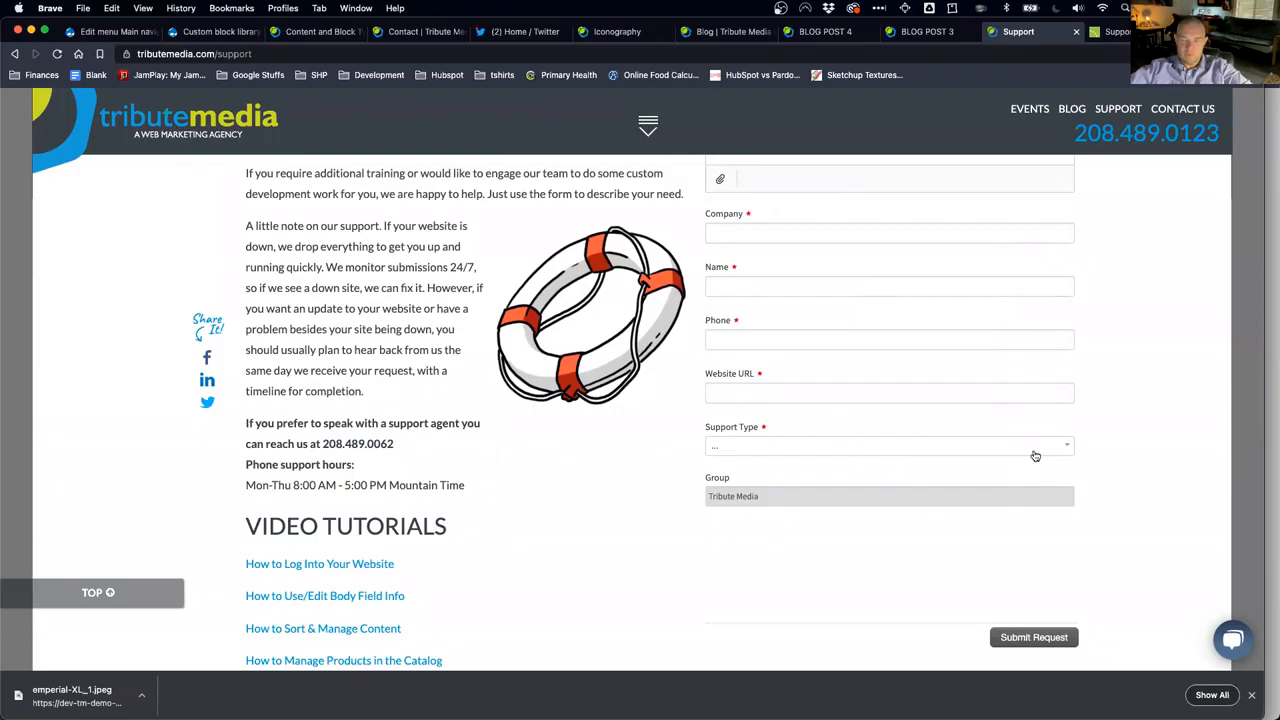
left_click(1049, 450)
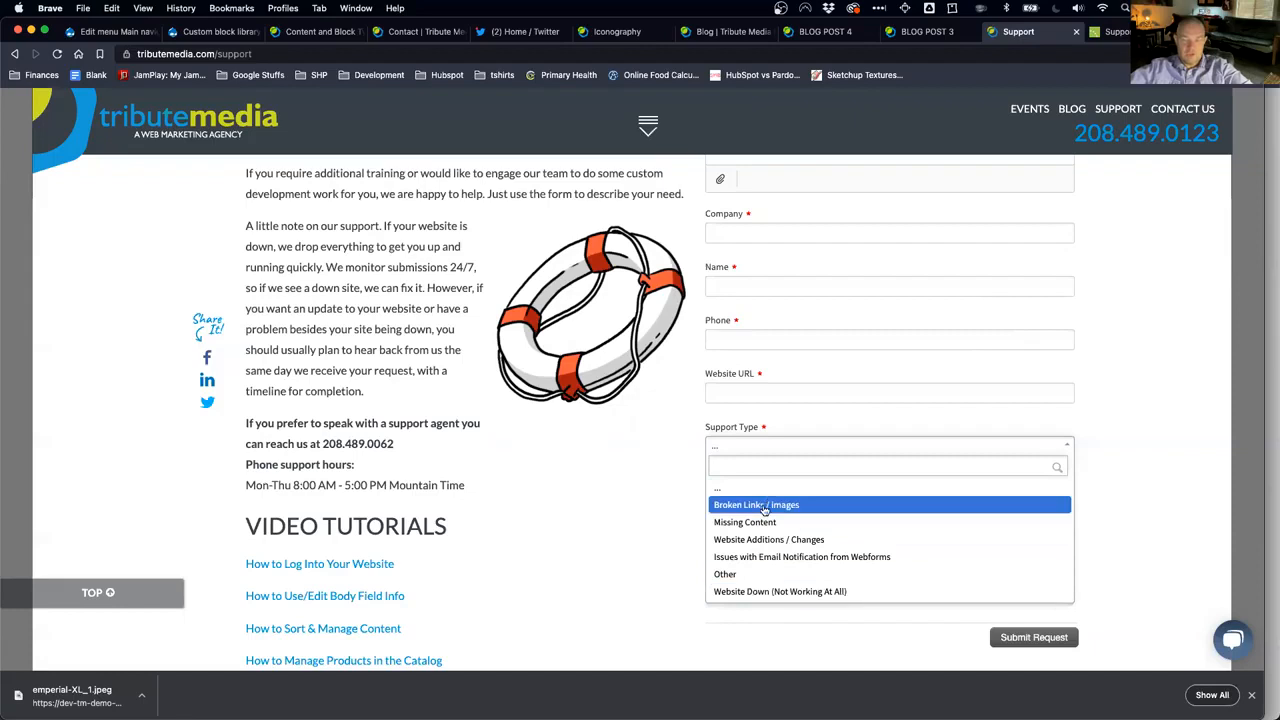
Step: Browse the Support Type dropdown options on Convergo's support page
left_click(1122, 34)
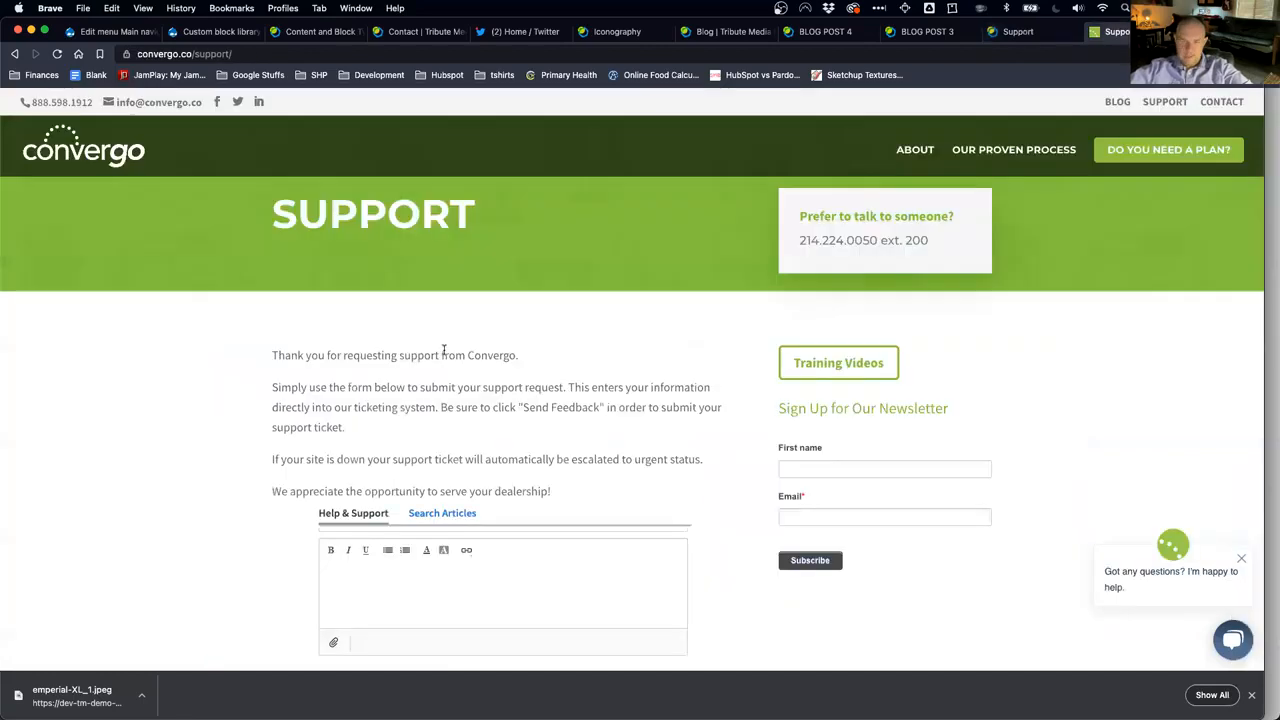
scroll(204, 438, "down", 10)
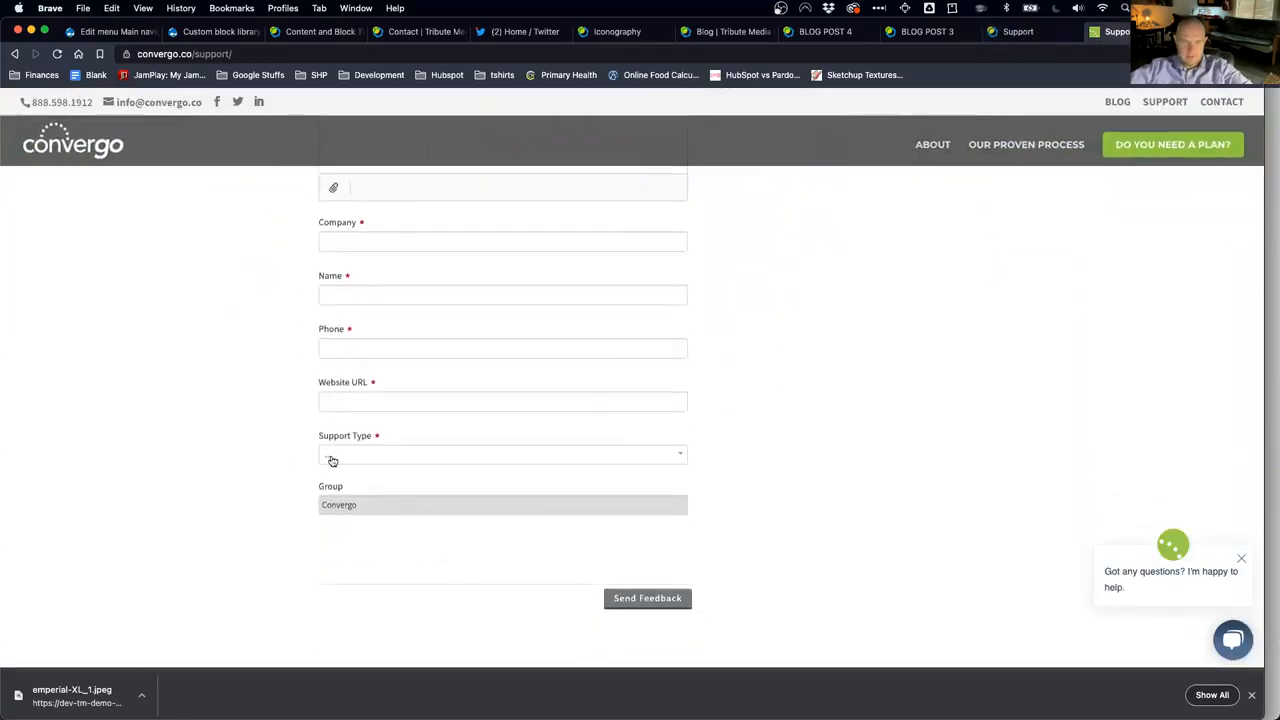
left_click(330, 457)
key("Down")
key("Down")
key("Down")
key("Down")
key("Down")
key("Down")
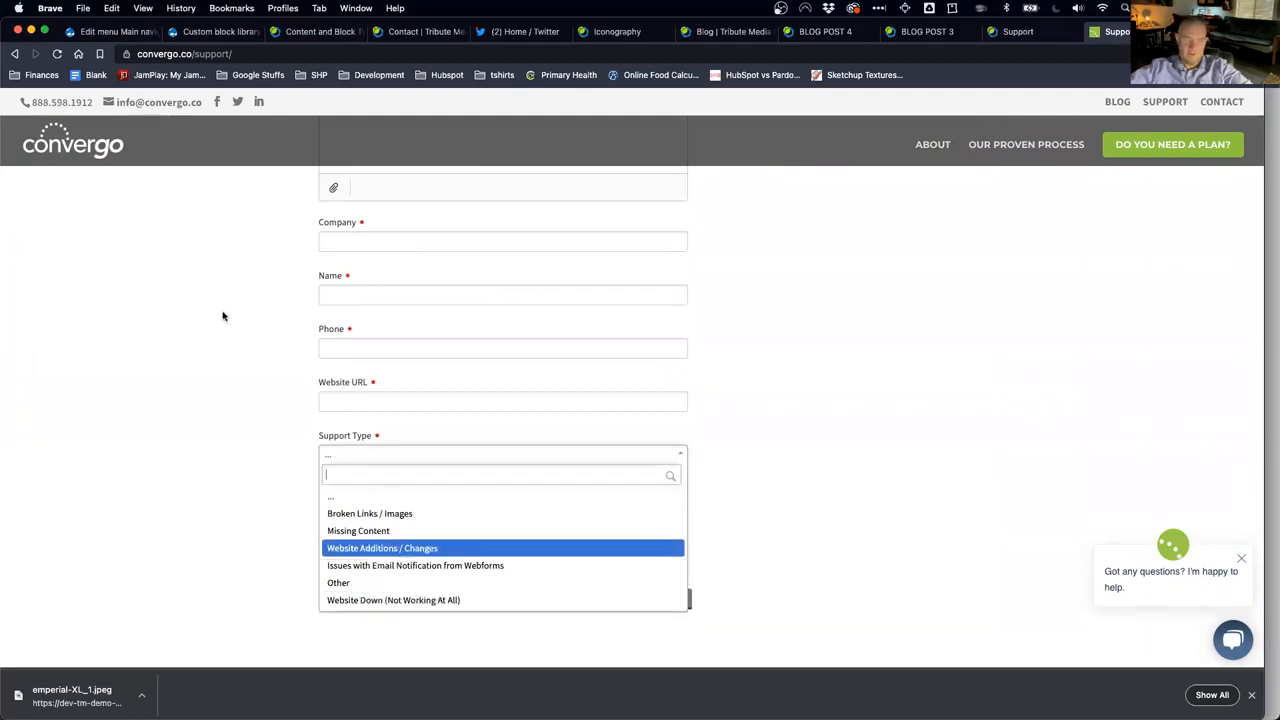
Step: Open the live chat panel on Tribute Media's support page, then return to the Drupal Contact webform
left_click(1020, 32)
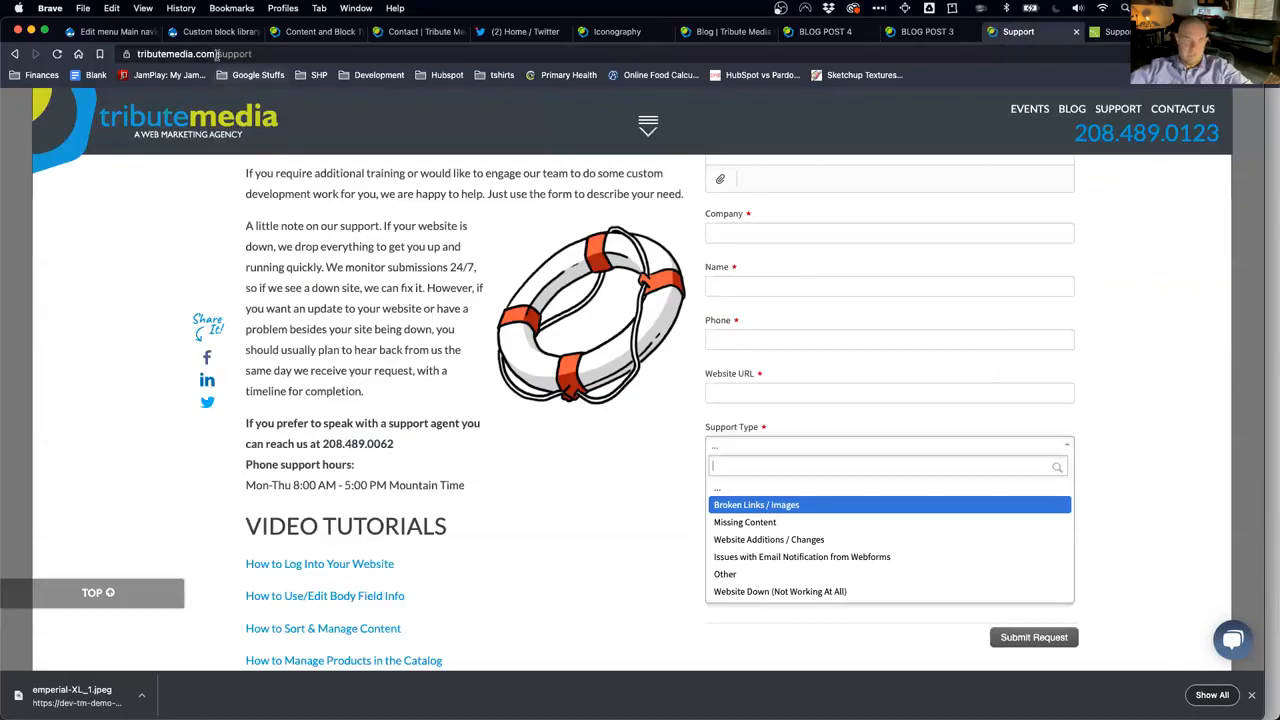
left_click(1233, 641)
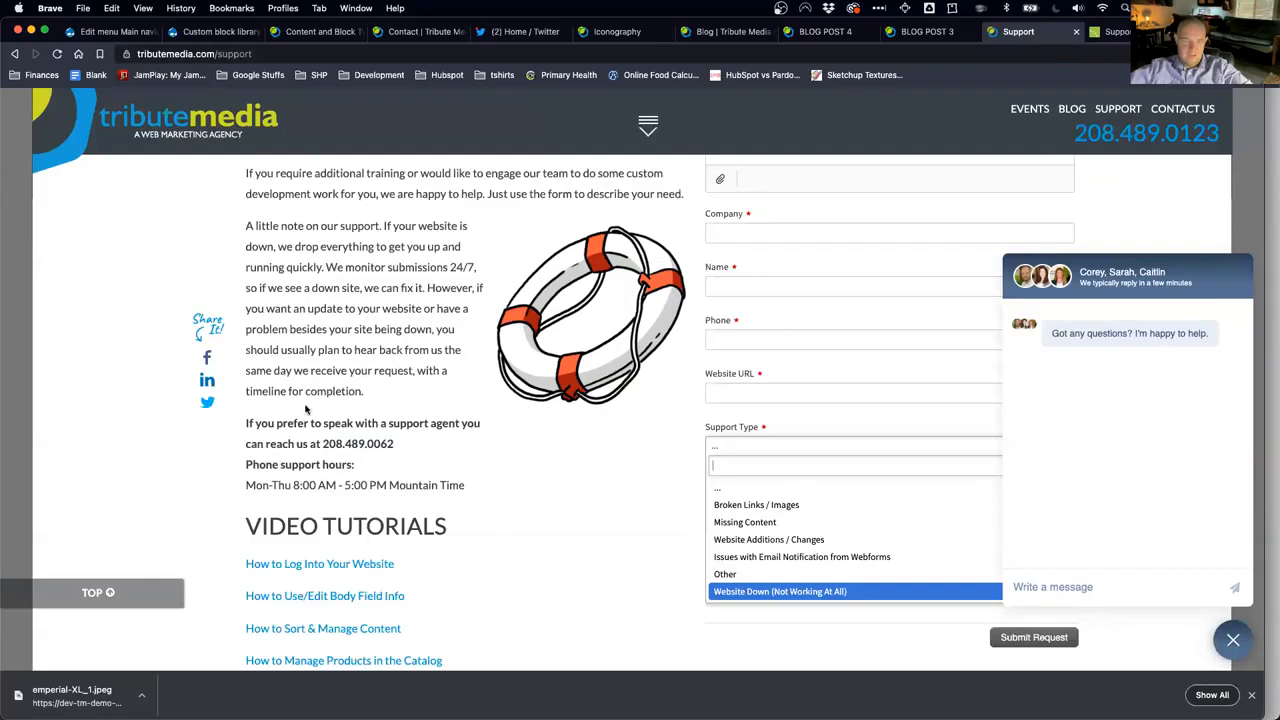
scroll(310, 415, "down", 5)
scroll(332, 440, "up", 1)
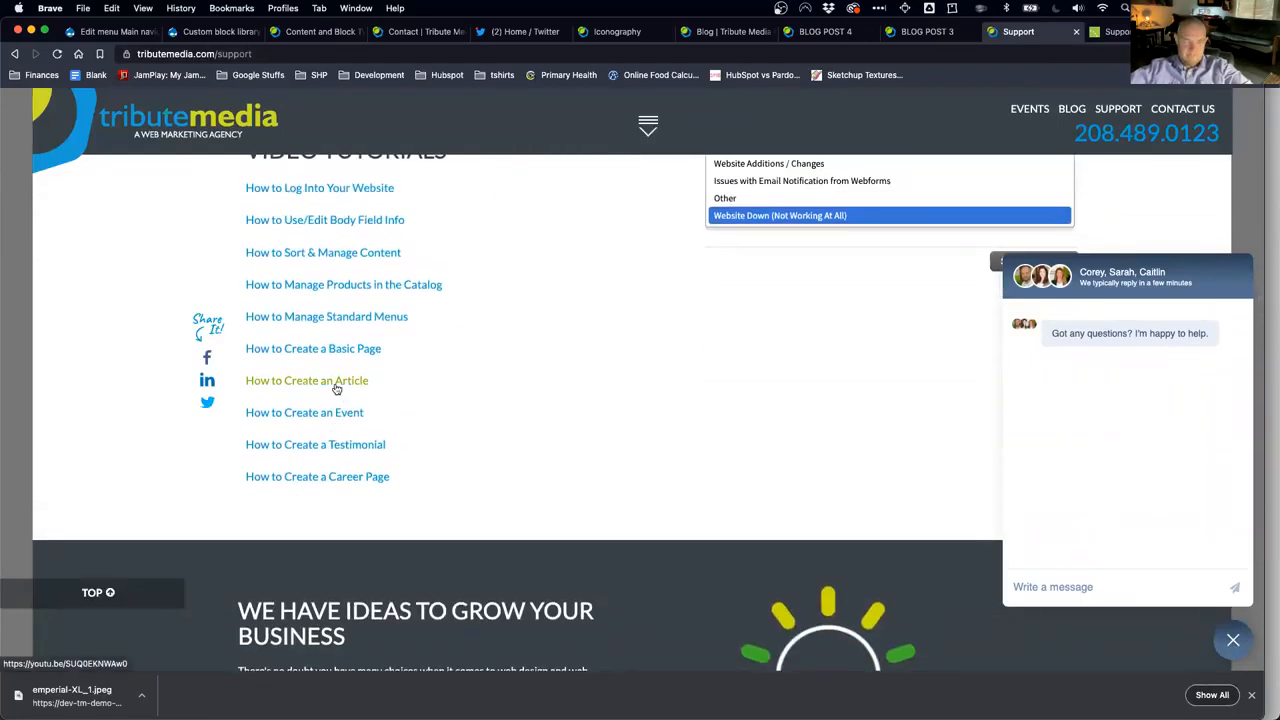
scroll(336, 389, "up", 1)
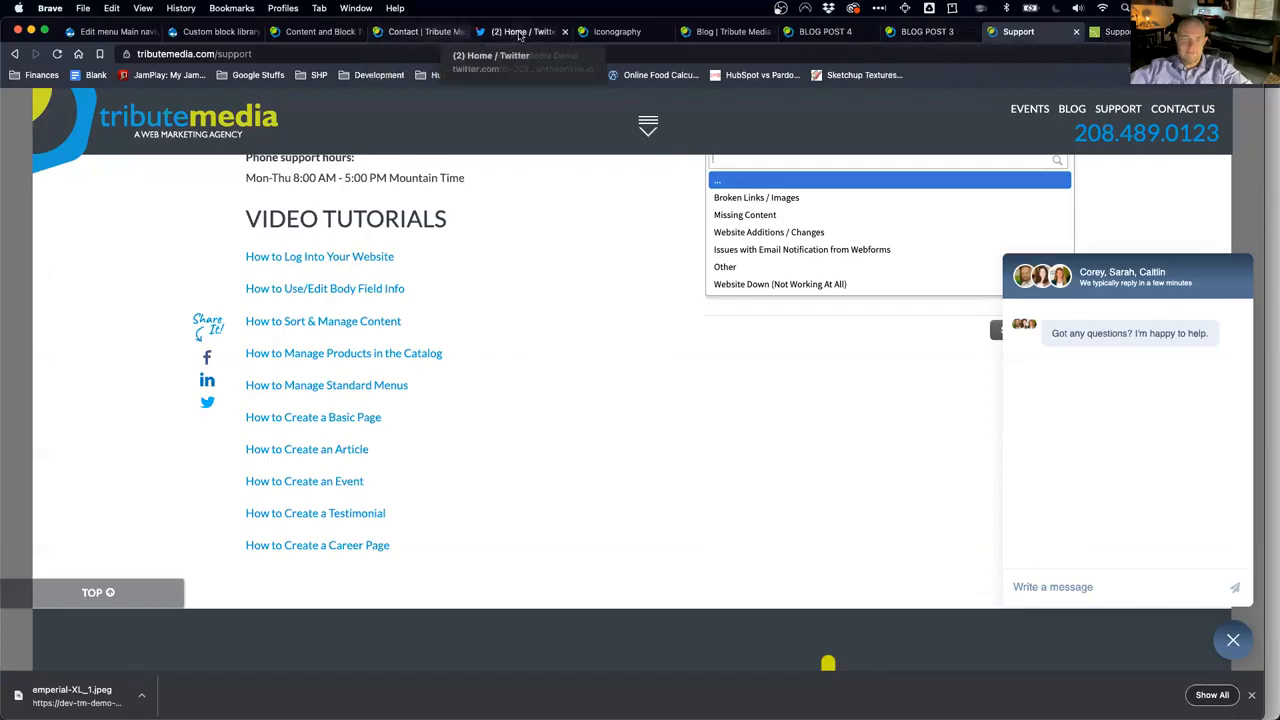
left_click(420, 32)
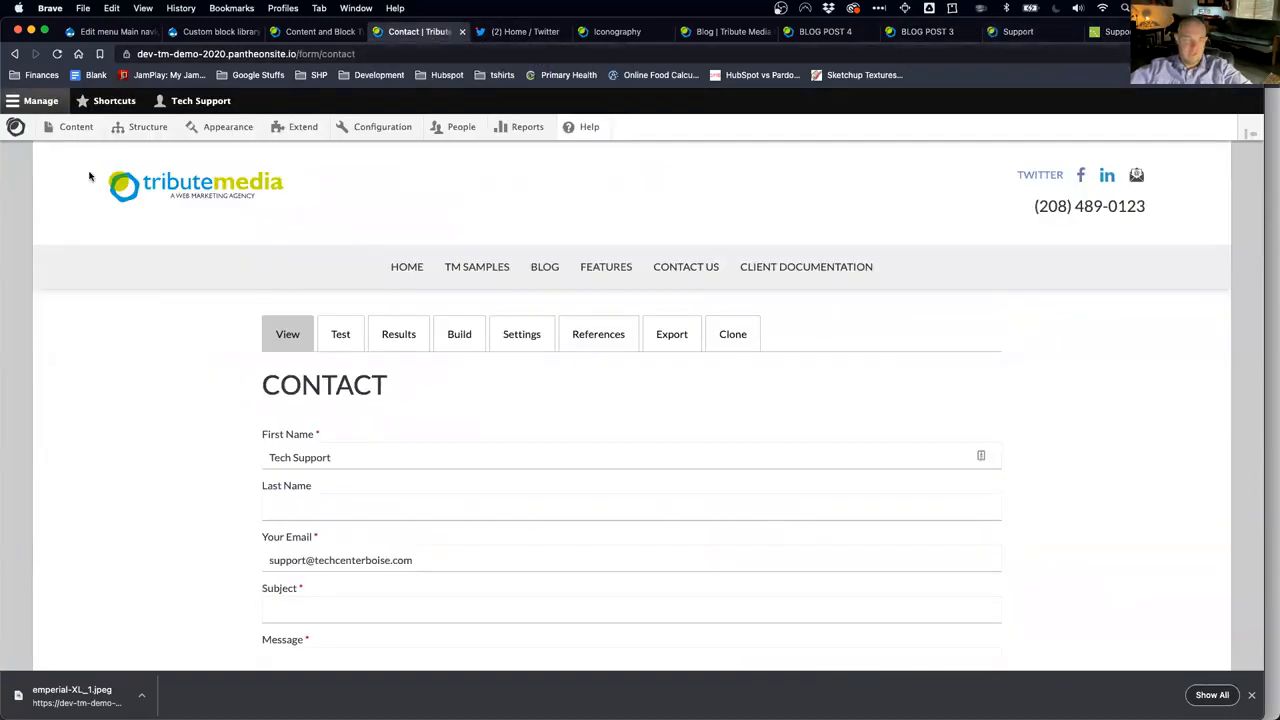
Step: View the Drupal admin Shortcuts list, then switch back to Tribute Media's Support page
left_click(110, 101)
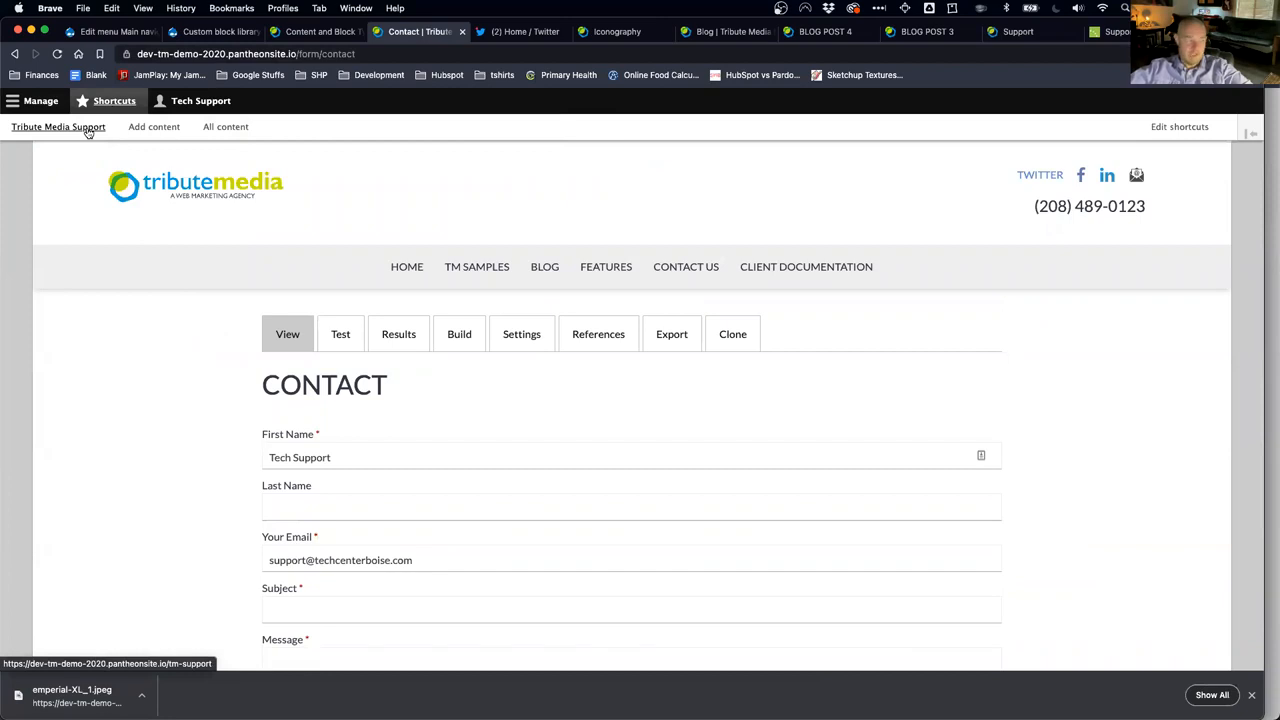
left_click(1015, 33)
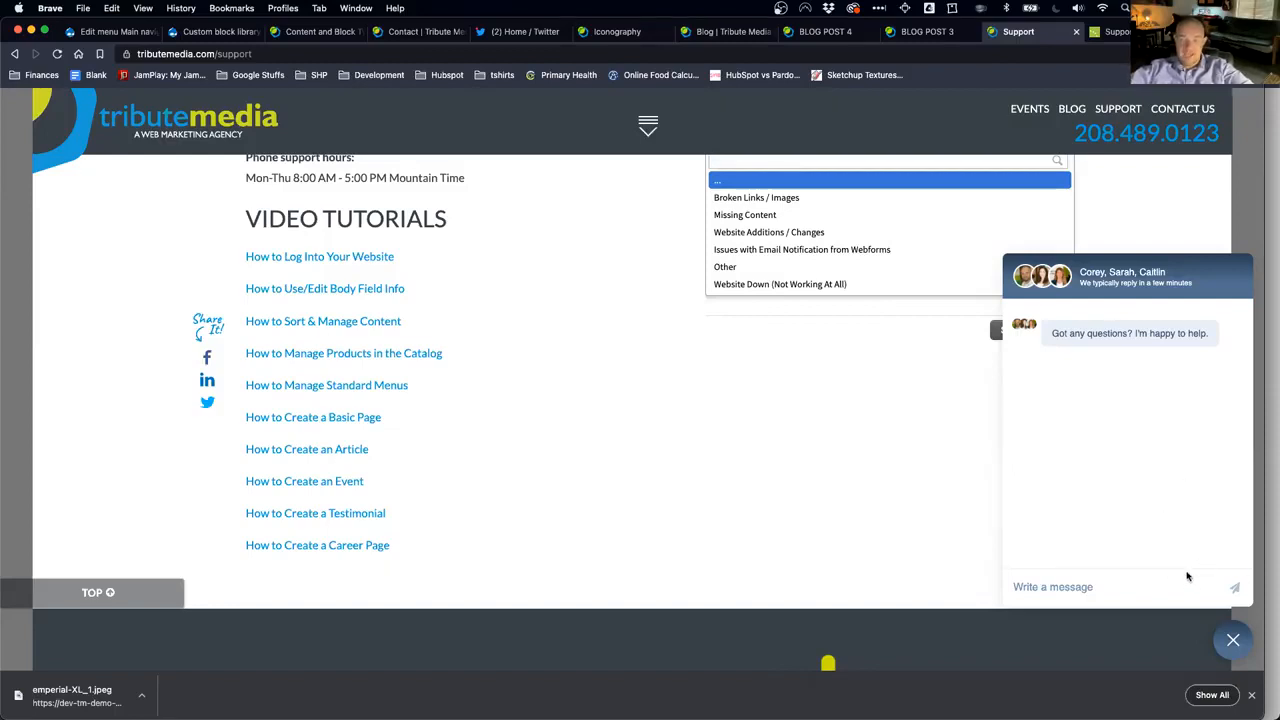
scroll(779, 517, "up", 10)
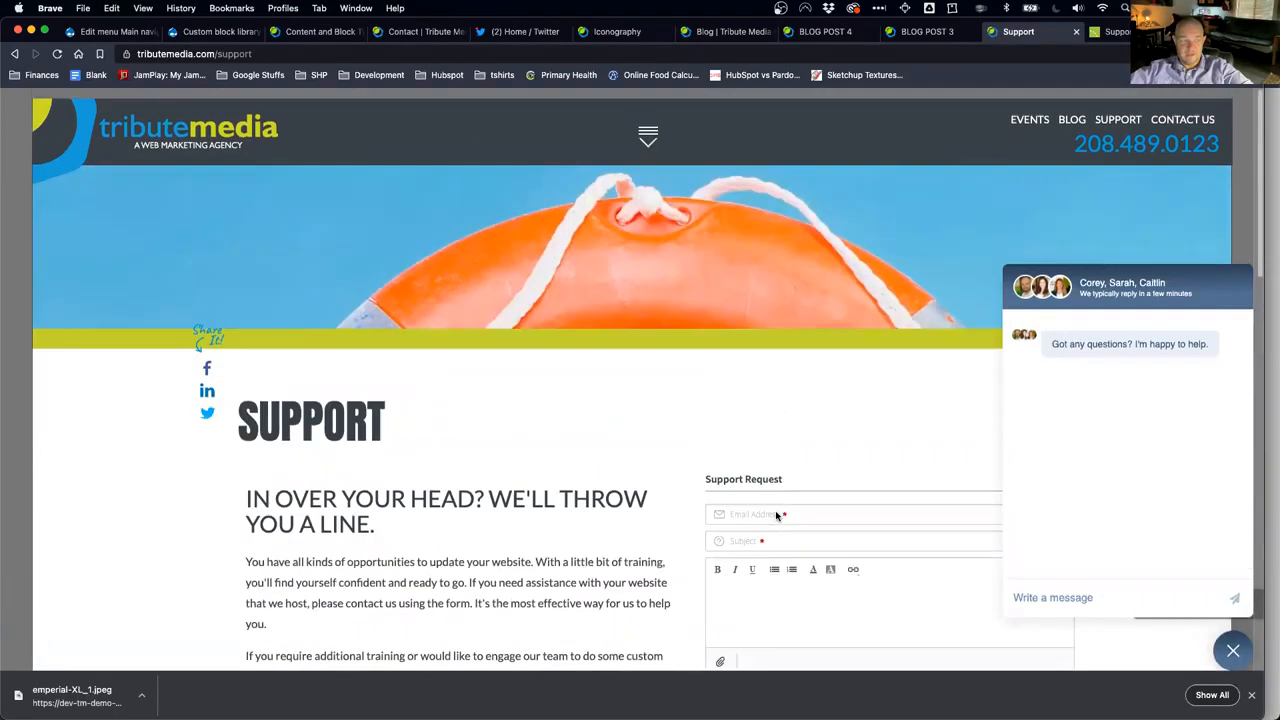